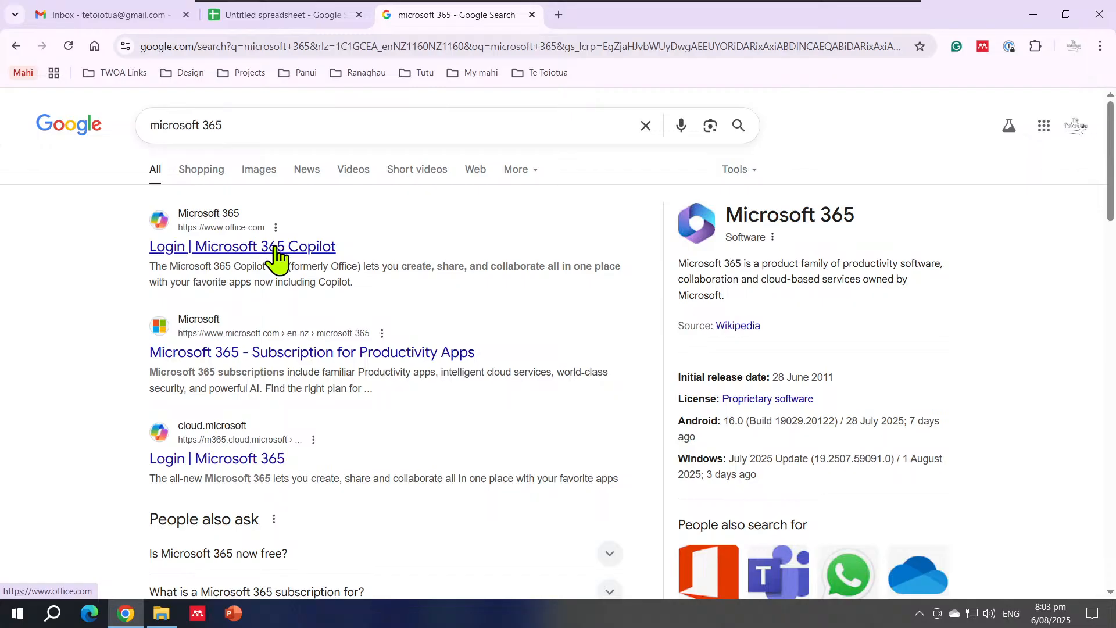
Open Microsoft 365 Copilot from the search results and go to OneDrive
click(291, 250)
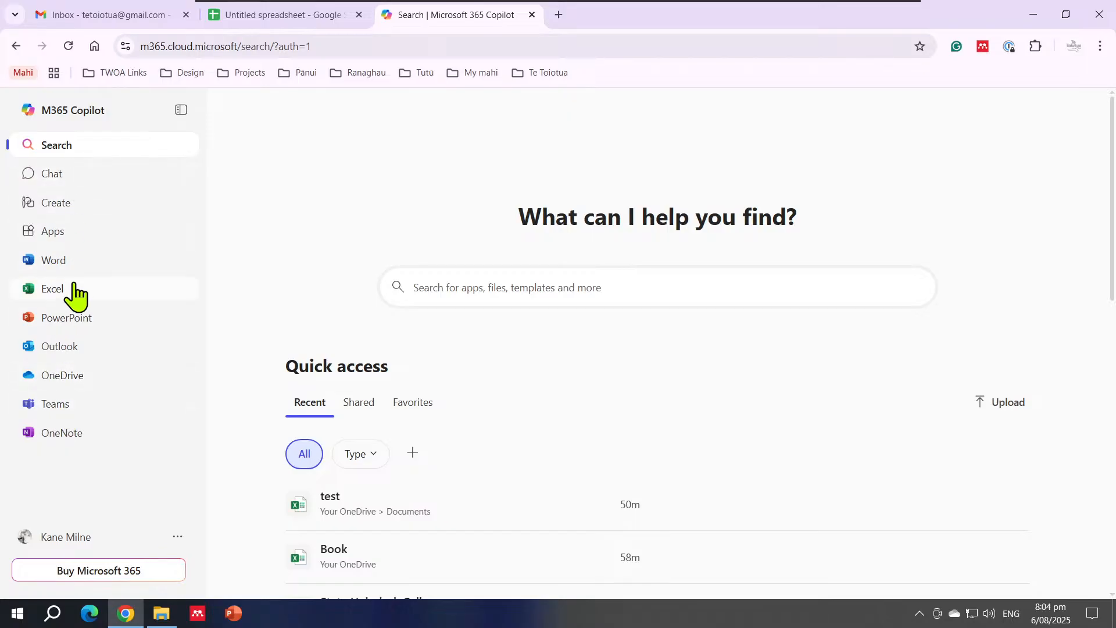
click(68, 384)
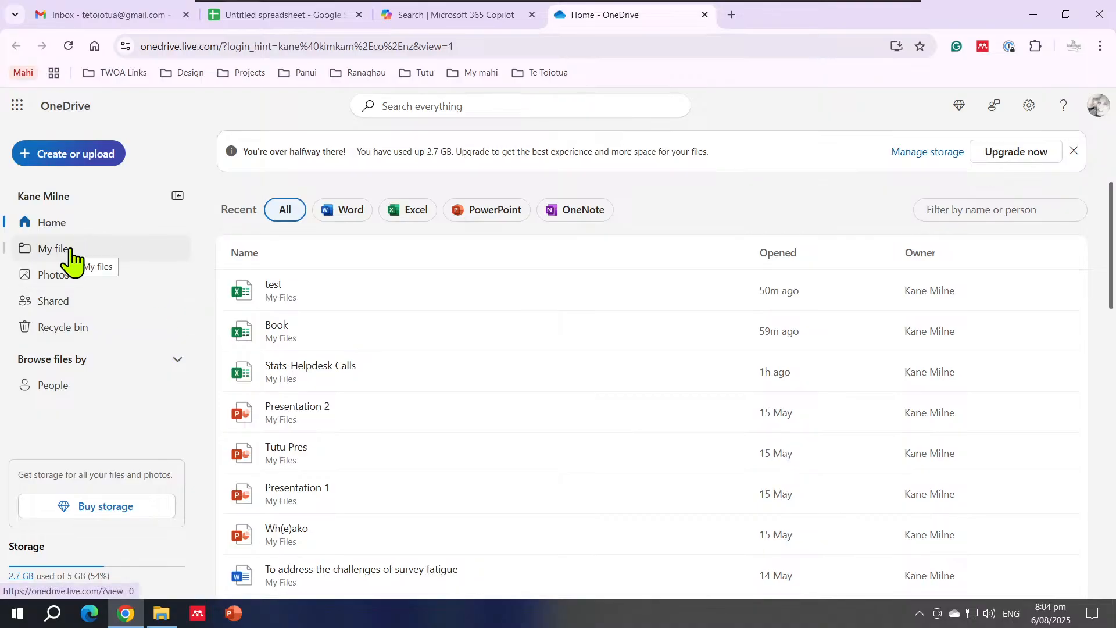
Launch Excel from OneDrive in place of the OneDrive page and create a blank workbook
click(18, 106)
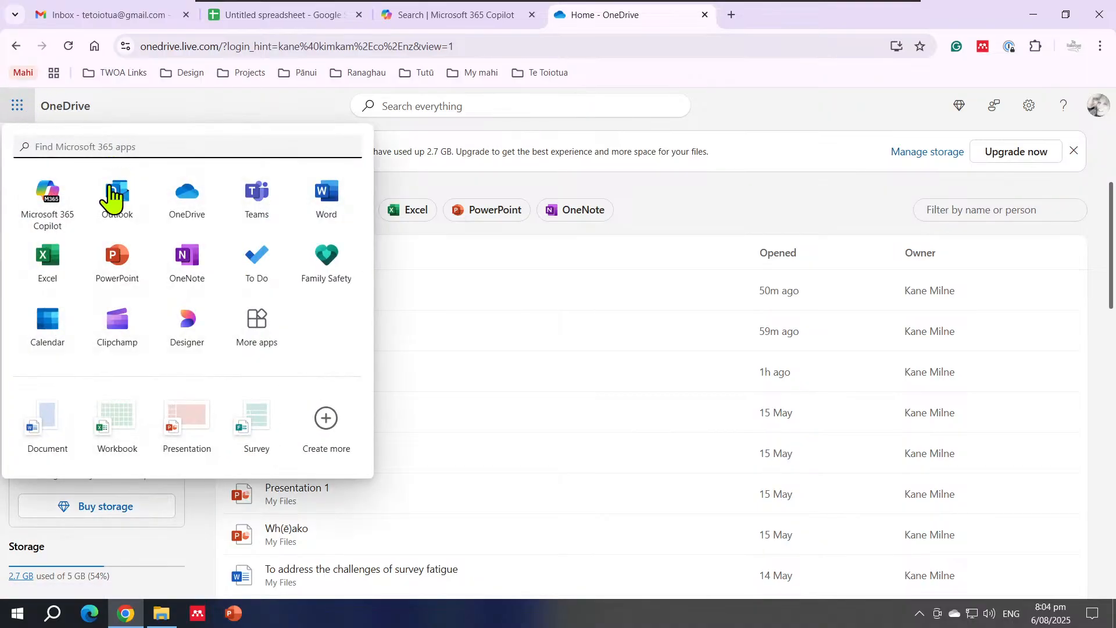
click(49, 264)
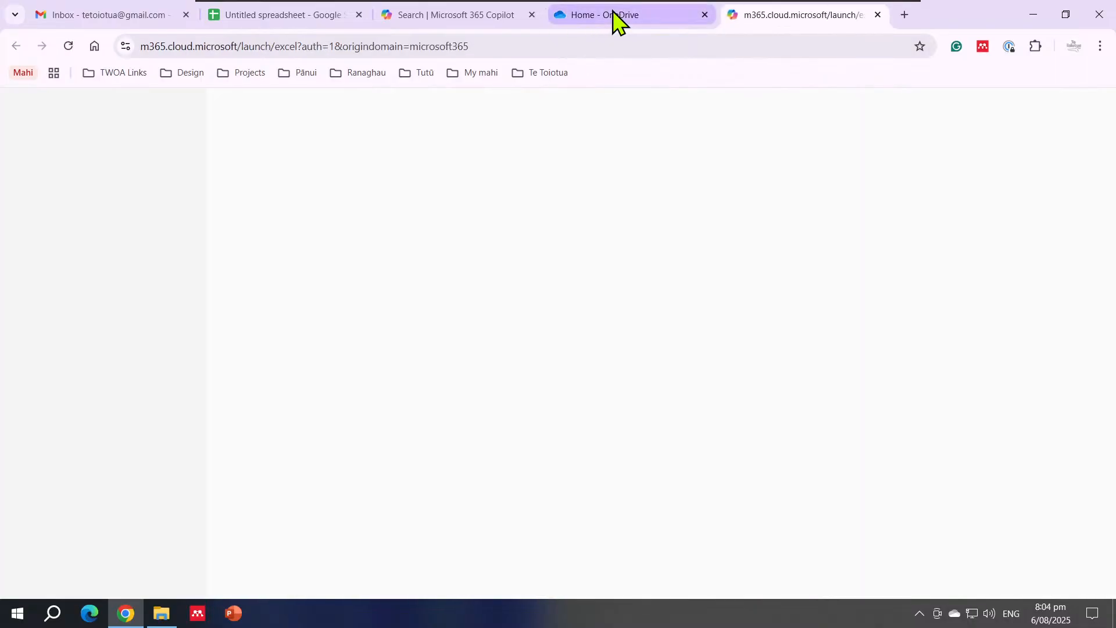
middle_click(613, 18)
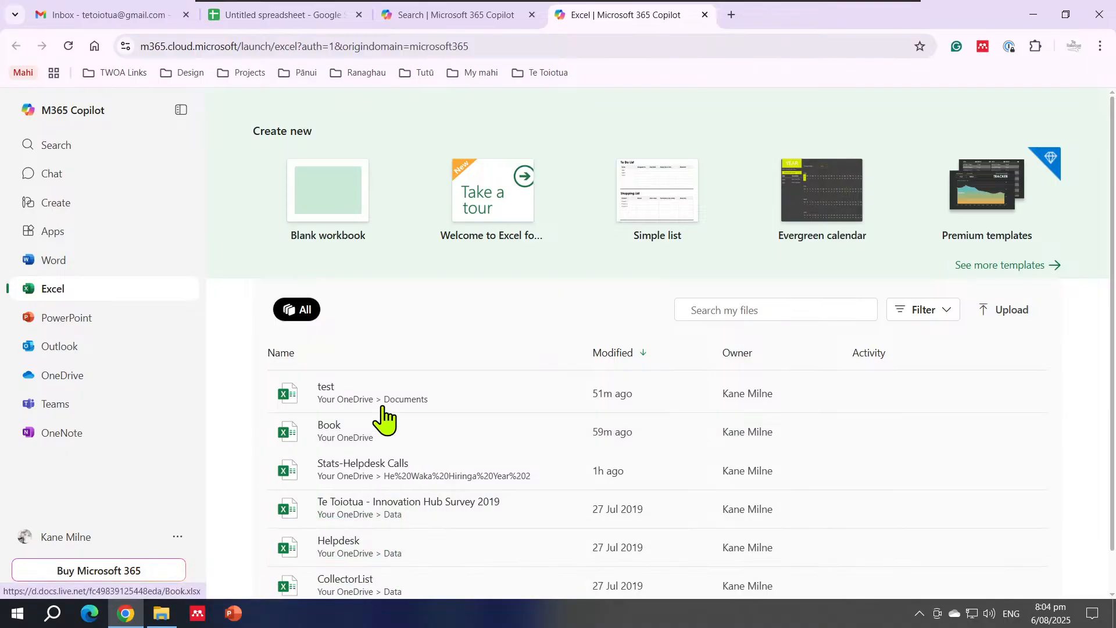
click(315, 214)
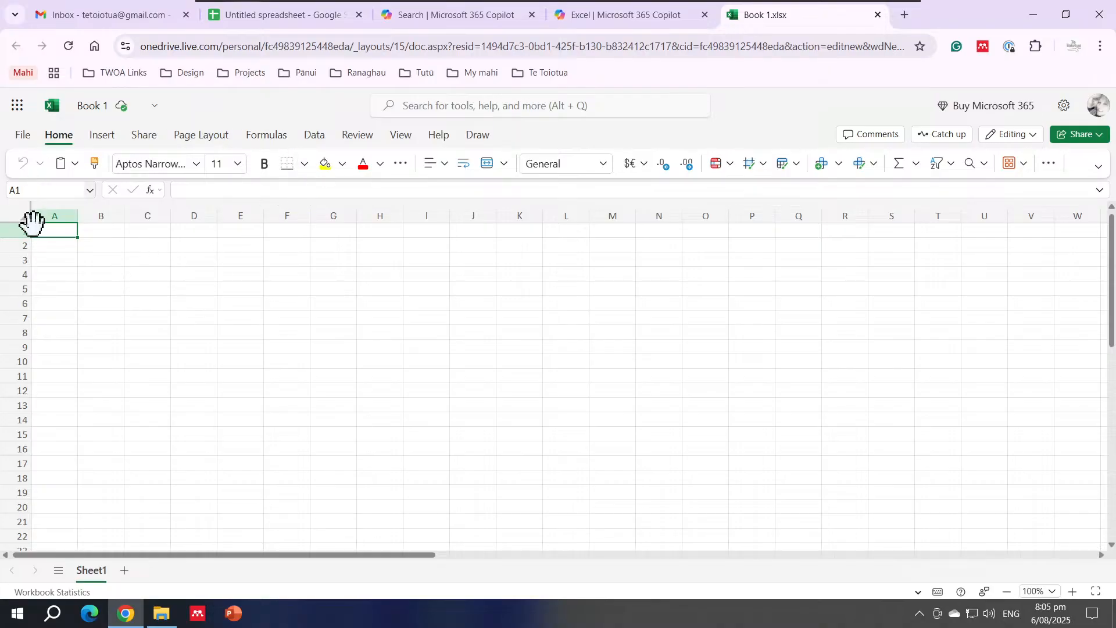
Examine the Insert, Share, Page Layout, Formulas, Data, Review and Draw command sets, and return to the Home commands
click(101, 141)
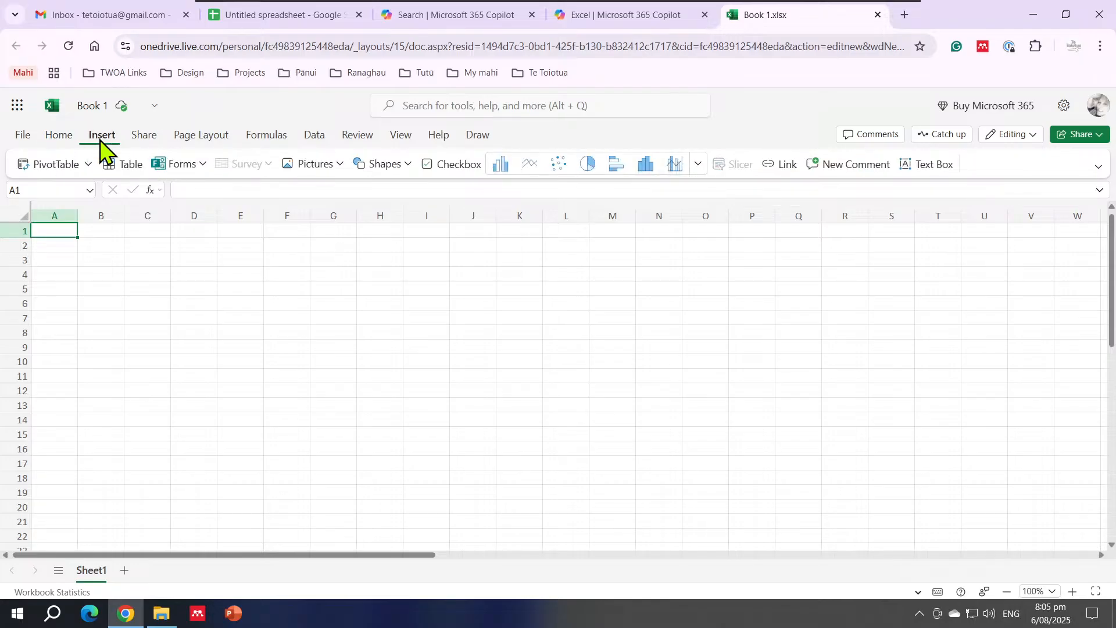
click(152, 143)
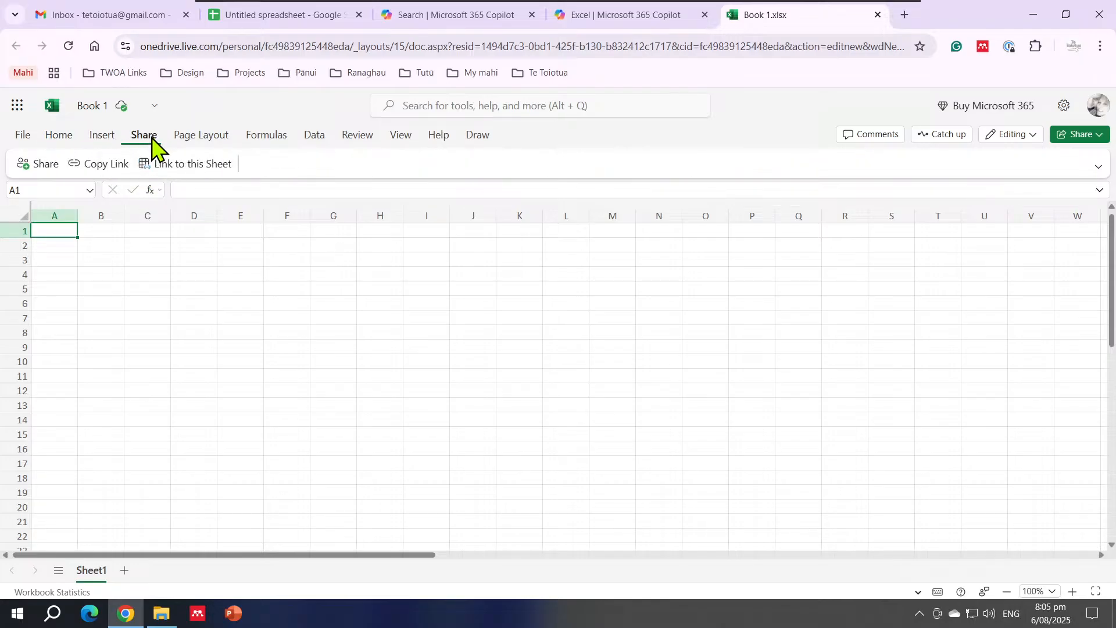
click(206, 140)
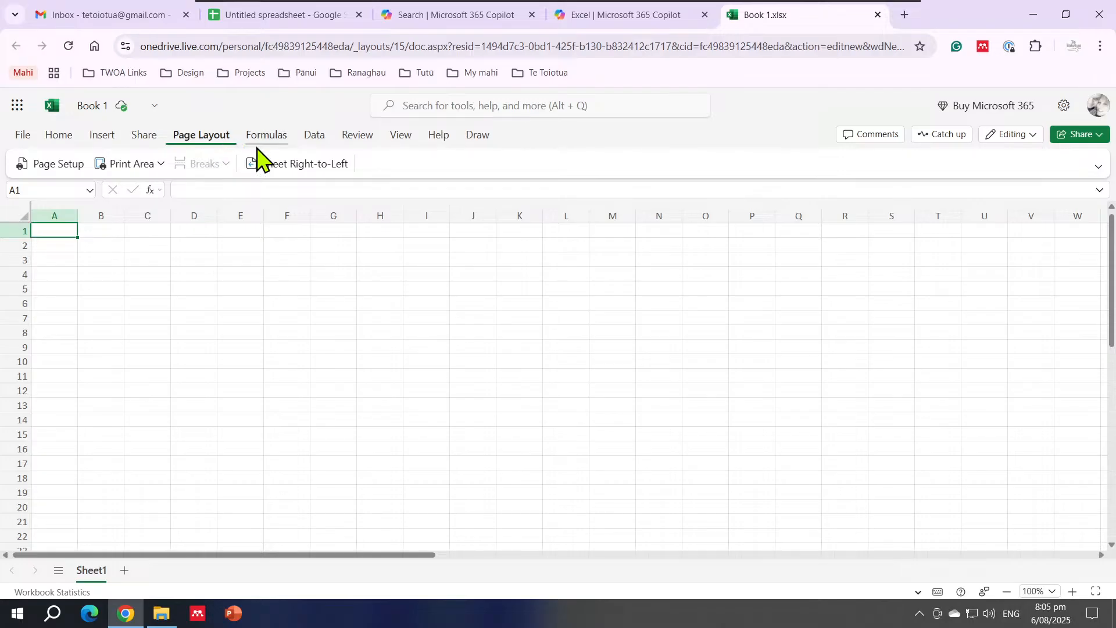
click(273, 140)
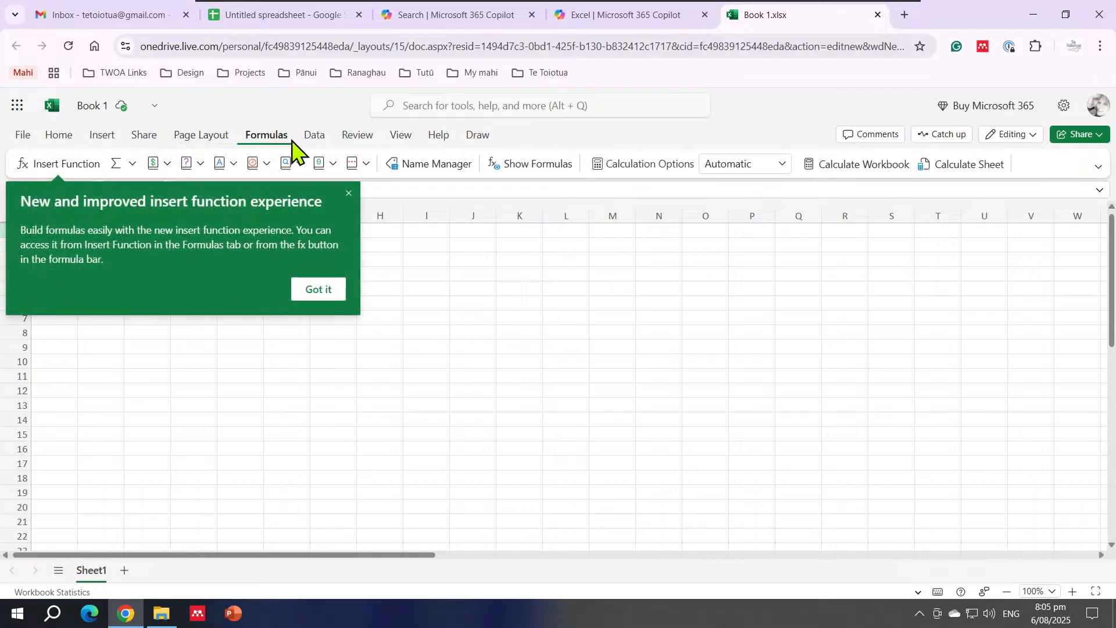
click(319, 292)
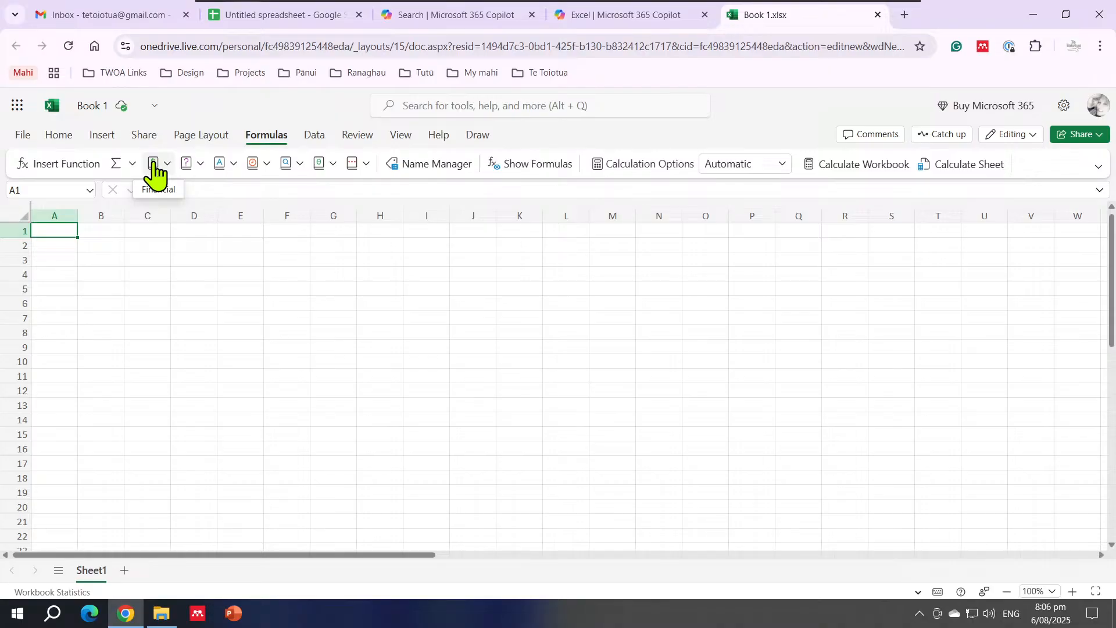
click(317, 136)
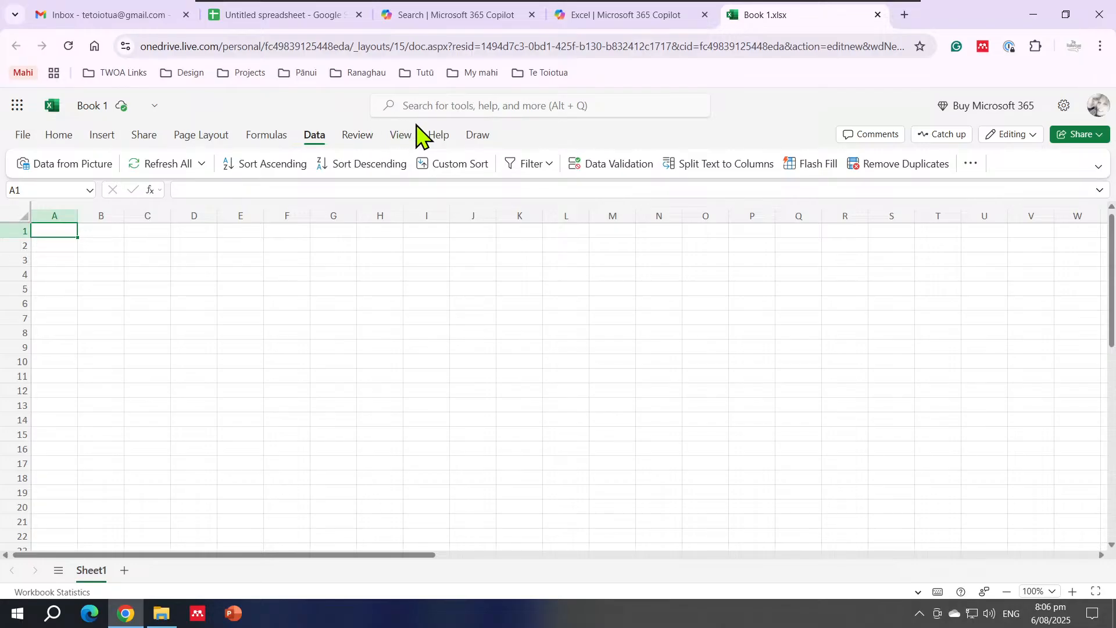
click(356, 139)
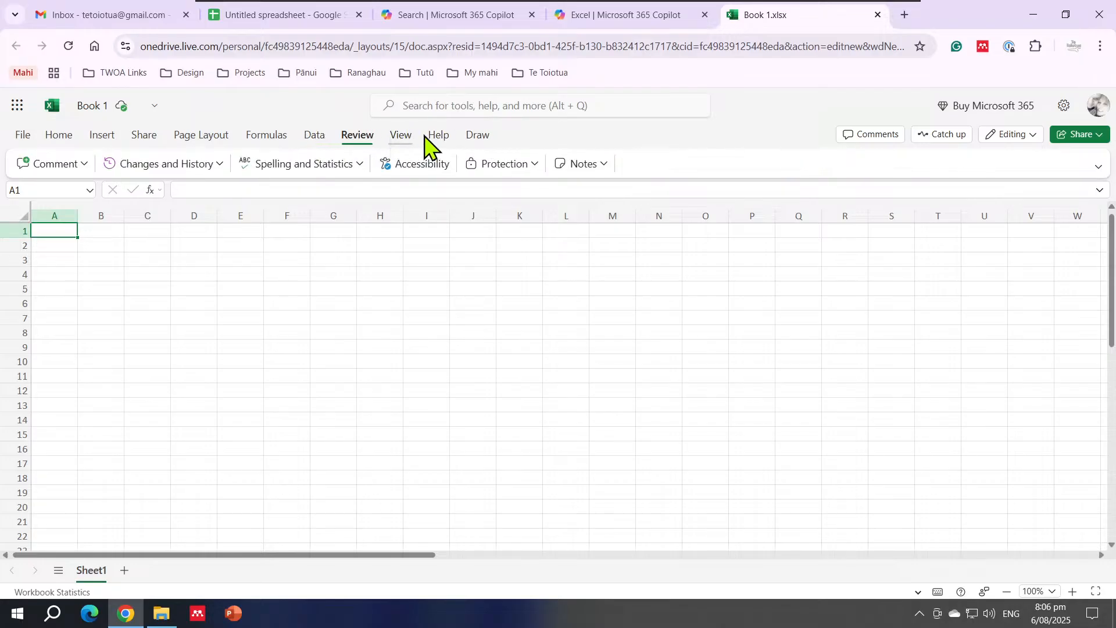
click(478, 137)
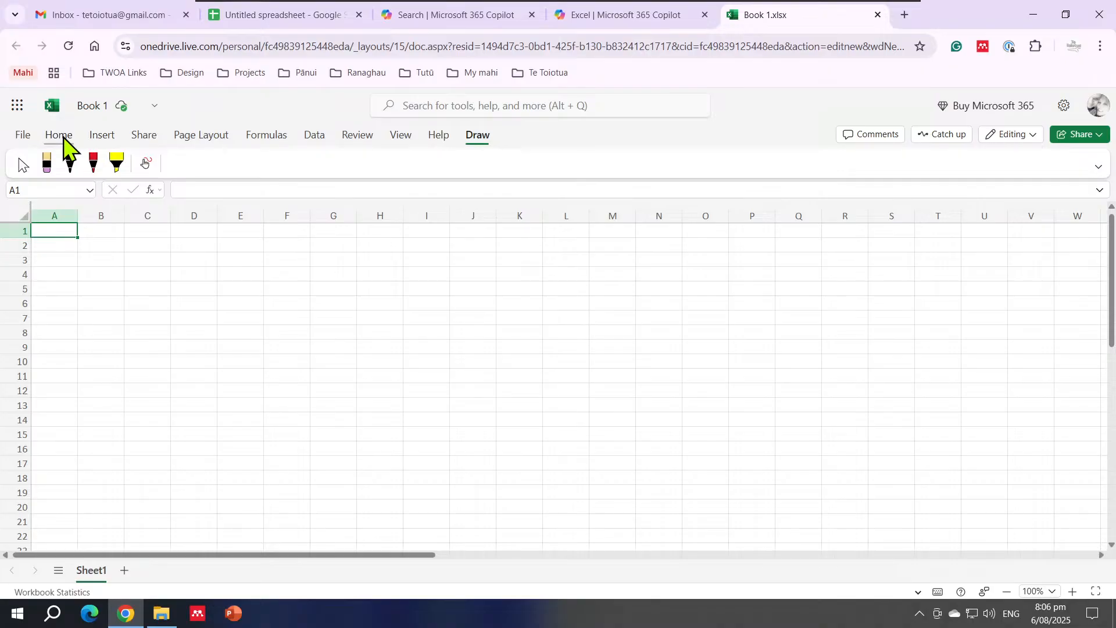
click(62, 136)
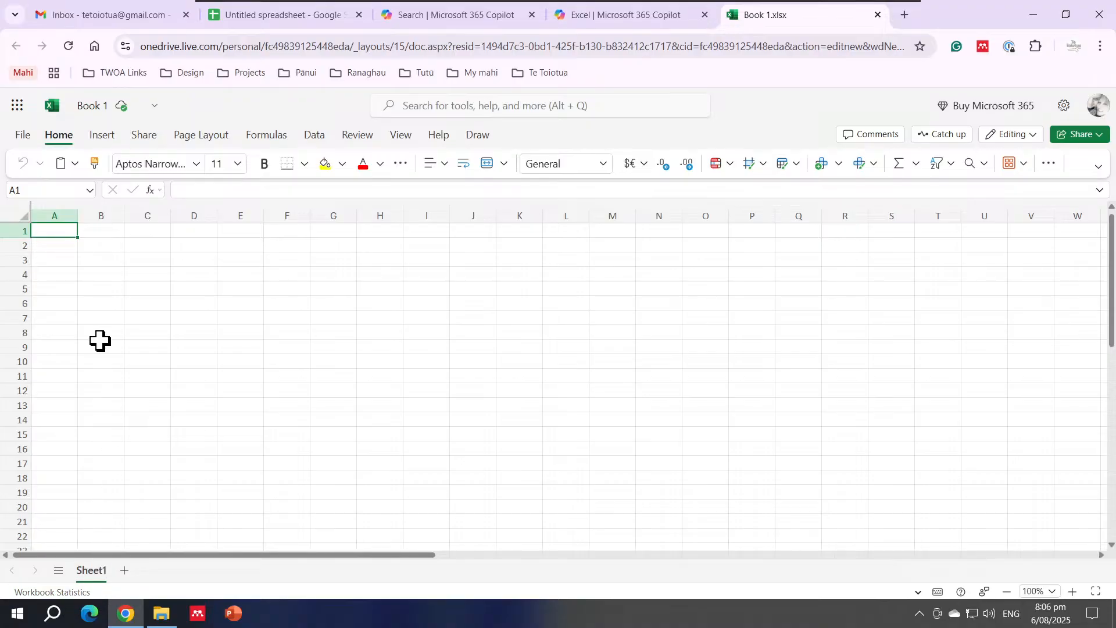
Look through the worksheet's rows past row 600 and its columns to about AU, returning to cell A1
scroll(163, 389, down, 10)
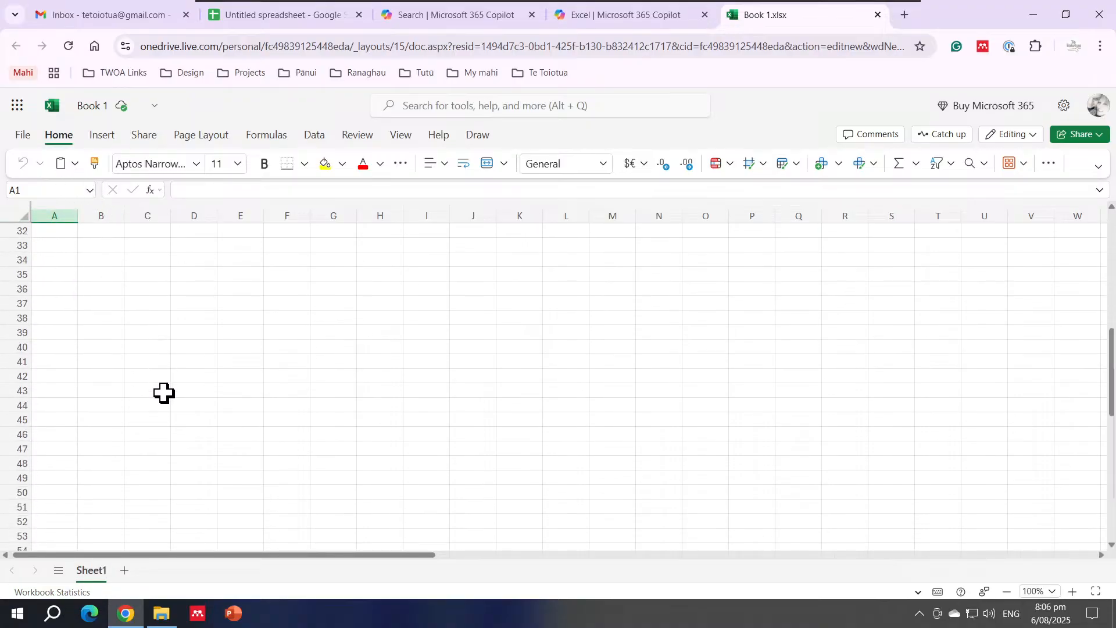
scroll(164, 394, down, 20)
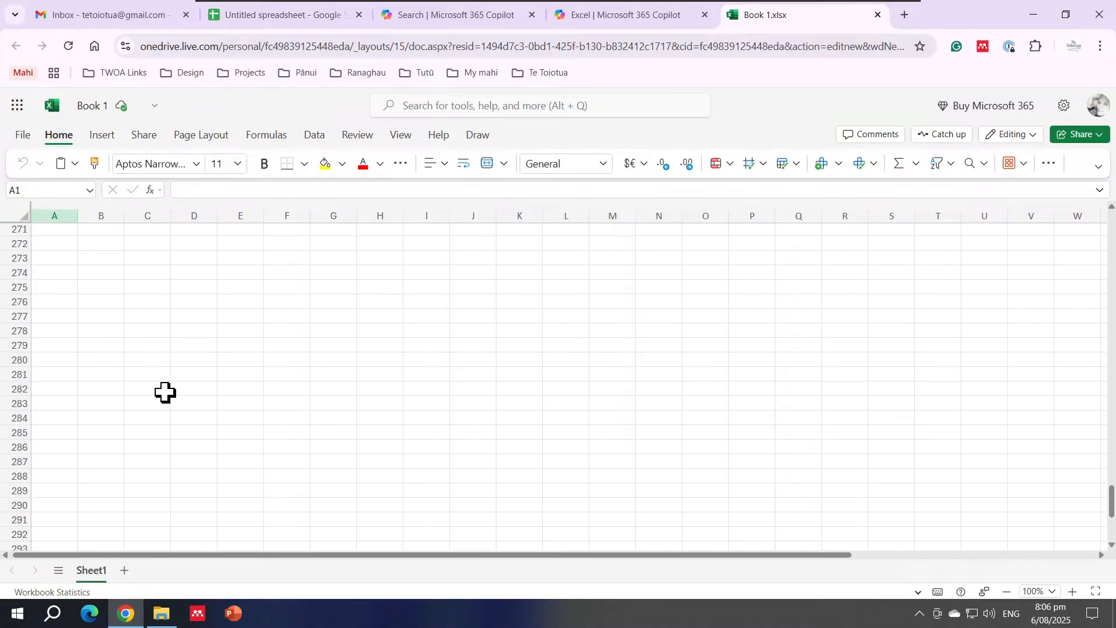
scroll(165, 393, down, 20)
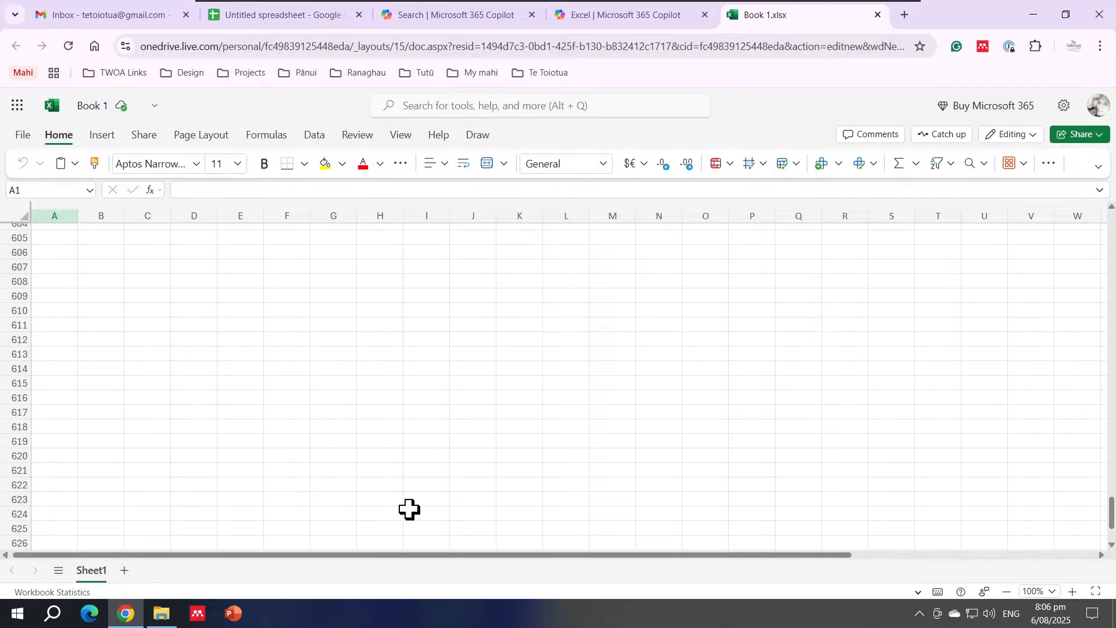
drag(1111, 523, 1115, 239)
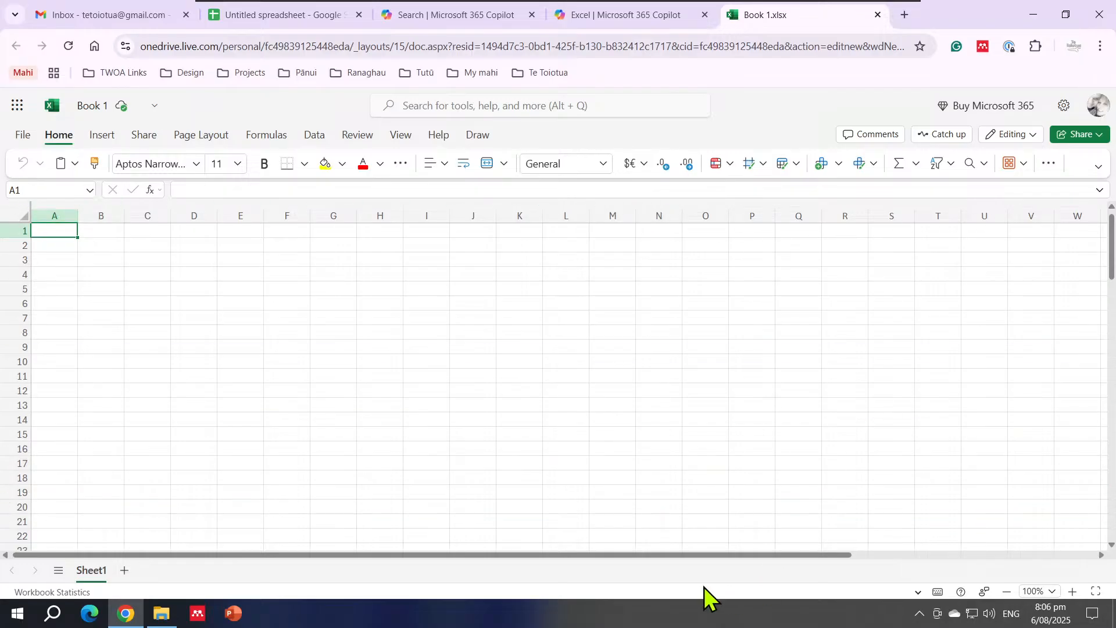
drag(683, 553, 1082, 554)
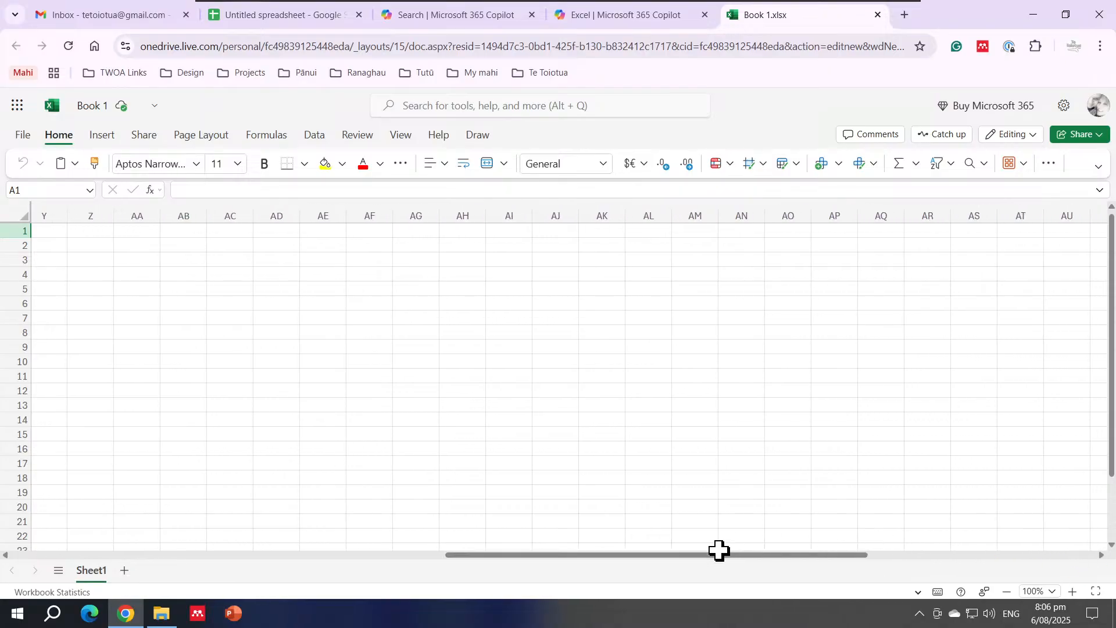
drag(562, 555, 252, 571)
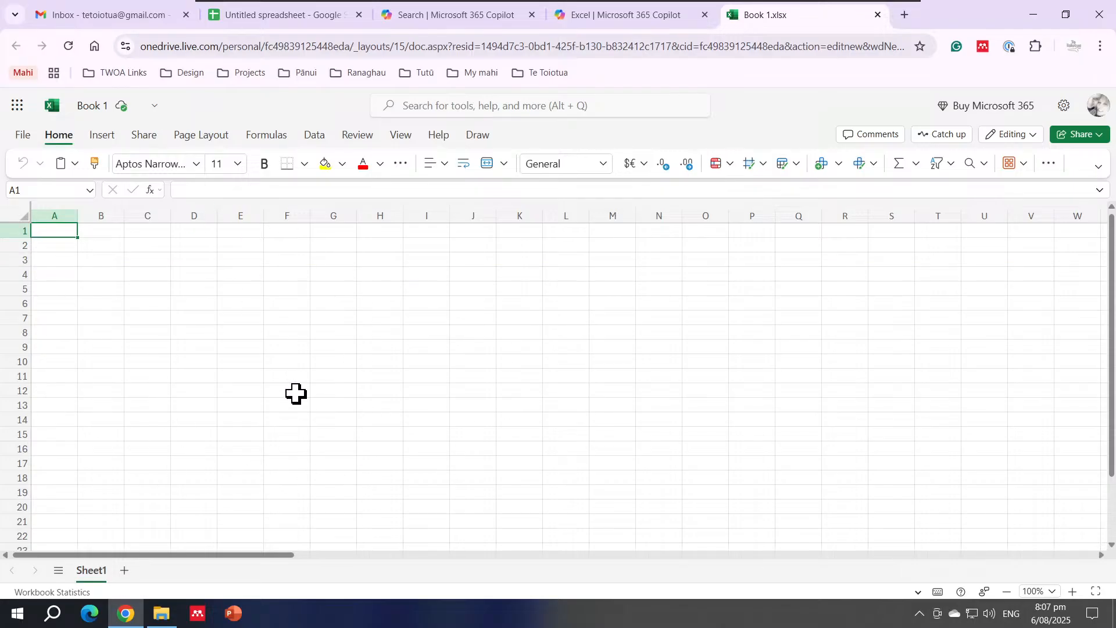
Select individual cells one after another in columns A to C, including A4, C3, C4 and C5, finishing on B4
click(85, 232)
click(99, 249)
click(100, 271)
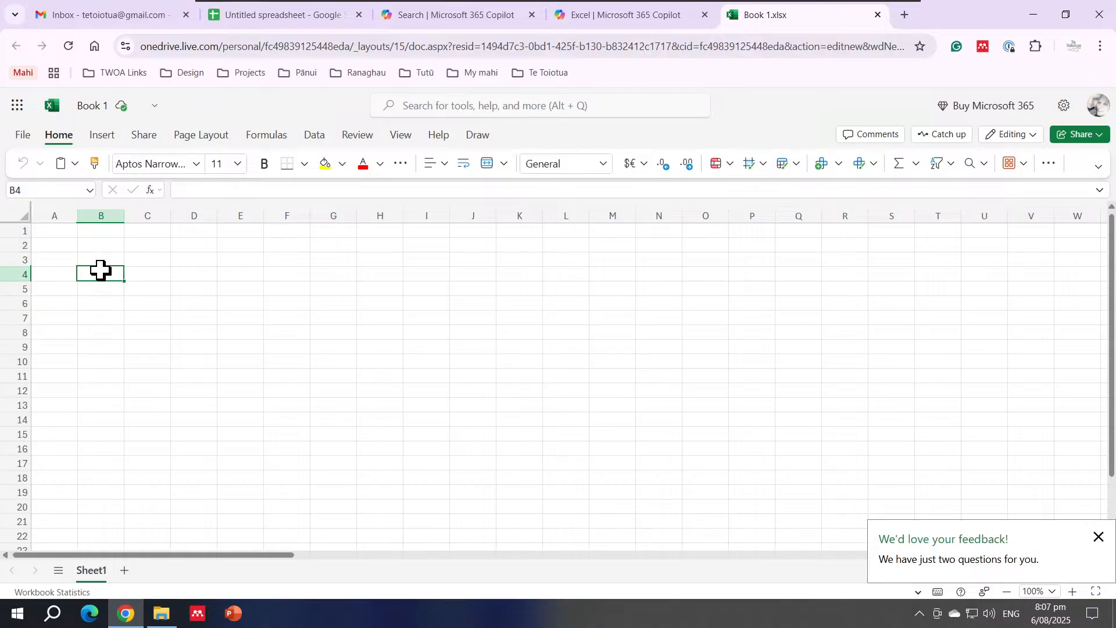
click(144, 278)
click(101, 274)
click(57, 270)
click(110, 271)
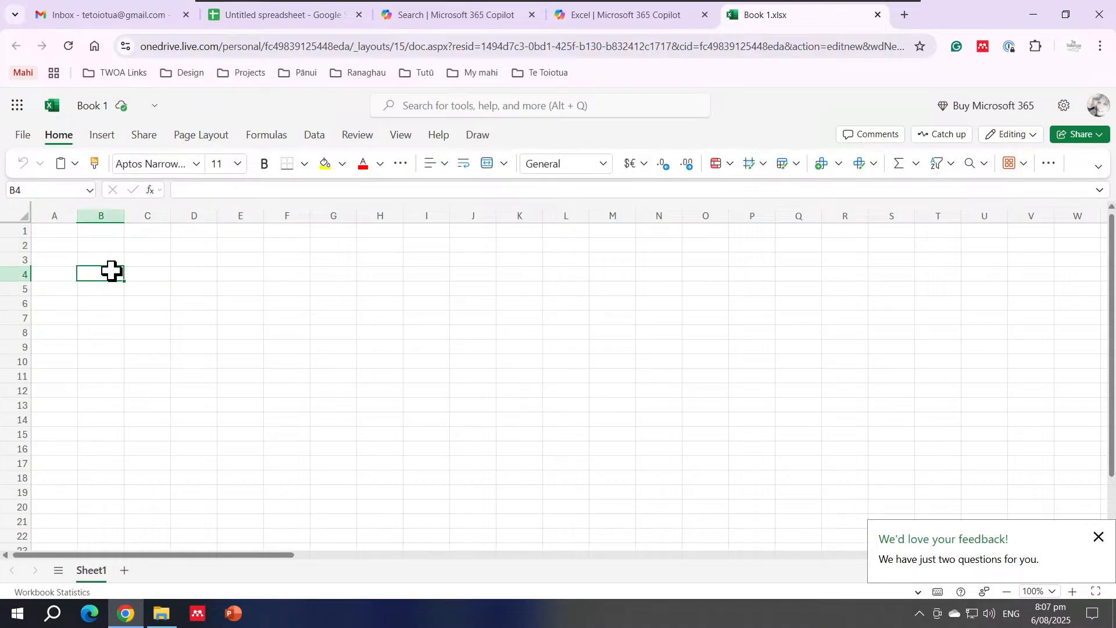
click(145, 261)
click(150, 286)
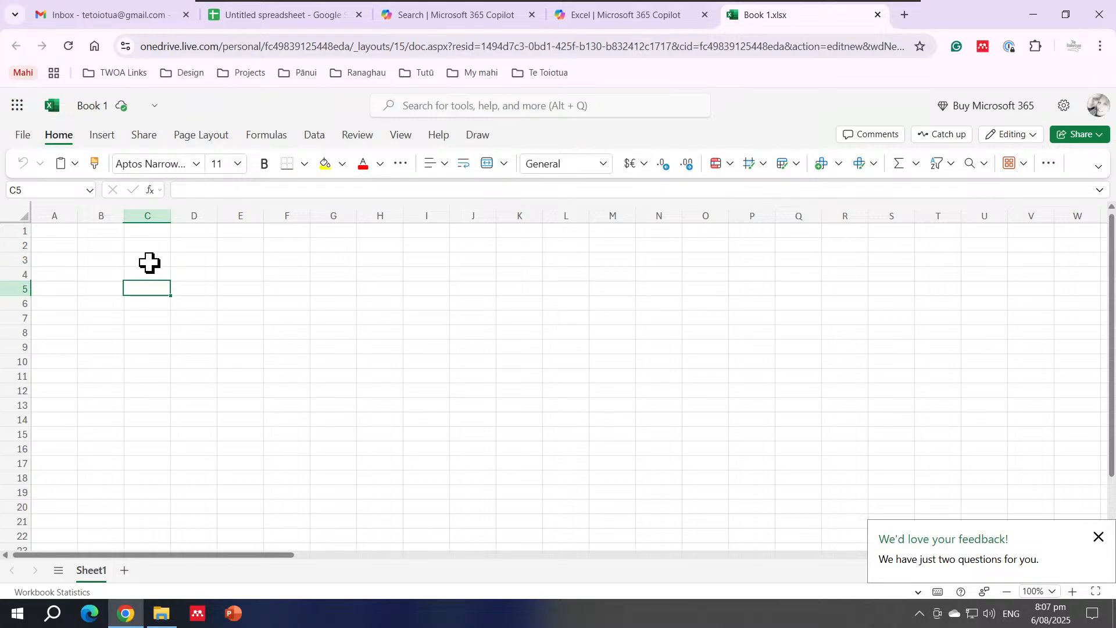
click(150, 263)
click(148, 274)
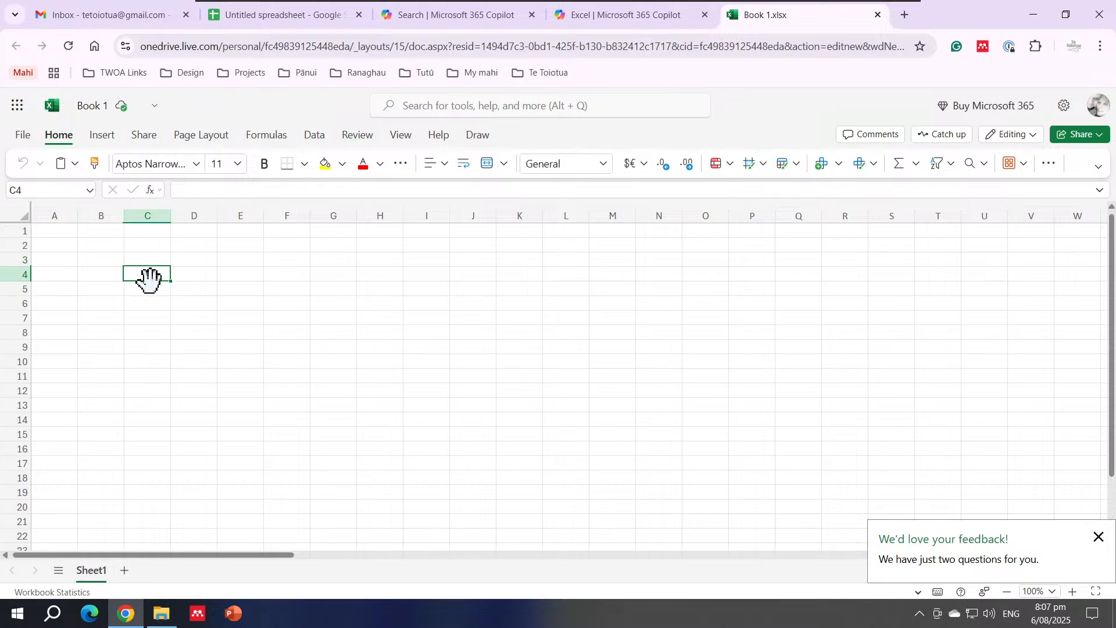
click(150, 291)
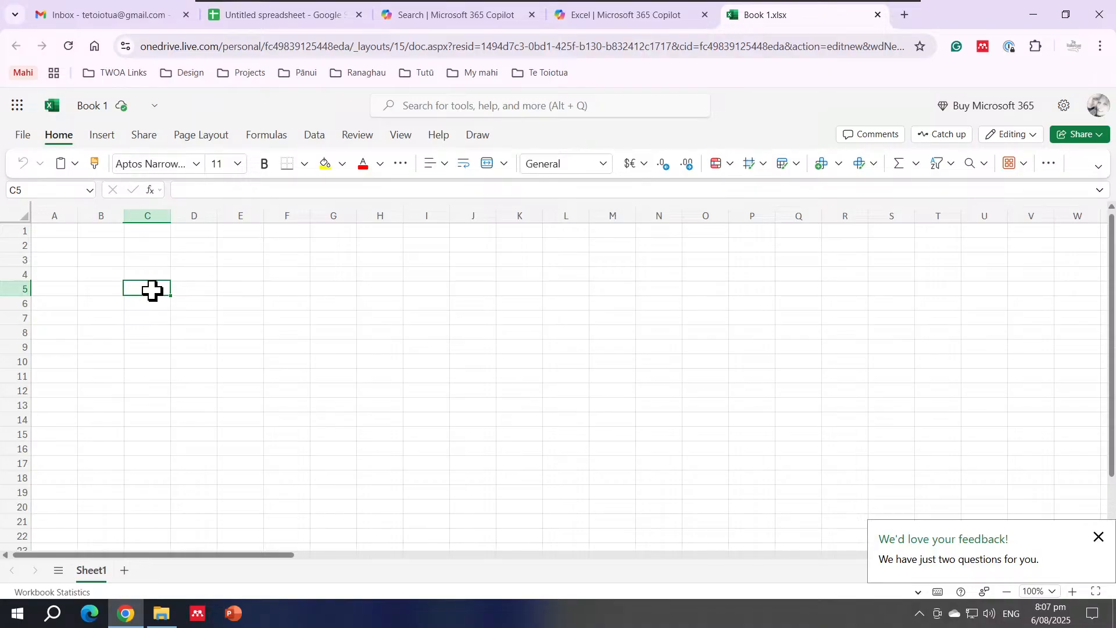
click(114, 273)
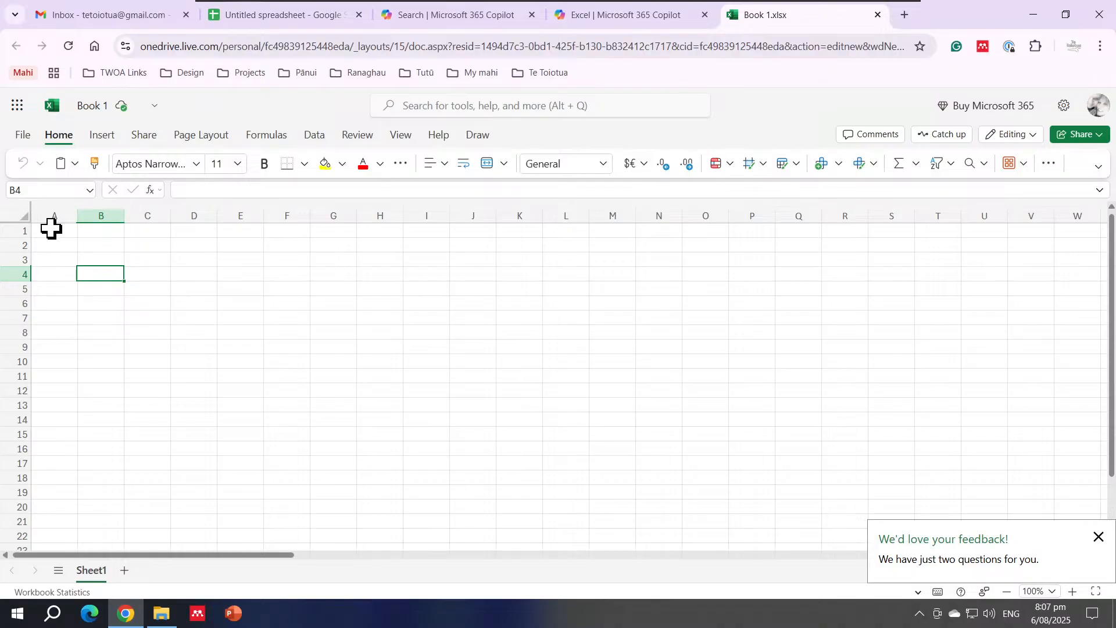
Select the column range A1 to A21 and a run of cells across row 1, finishing on cell E6
drag(51, 230, 60, 526)
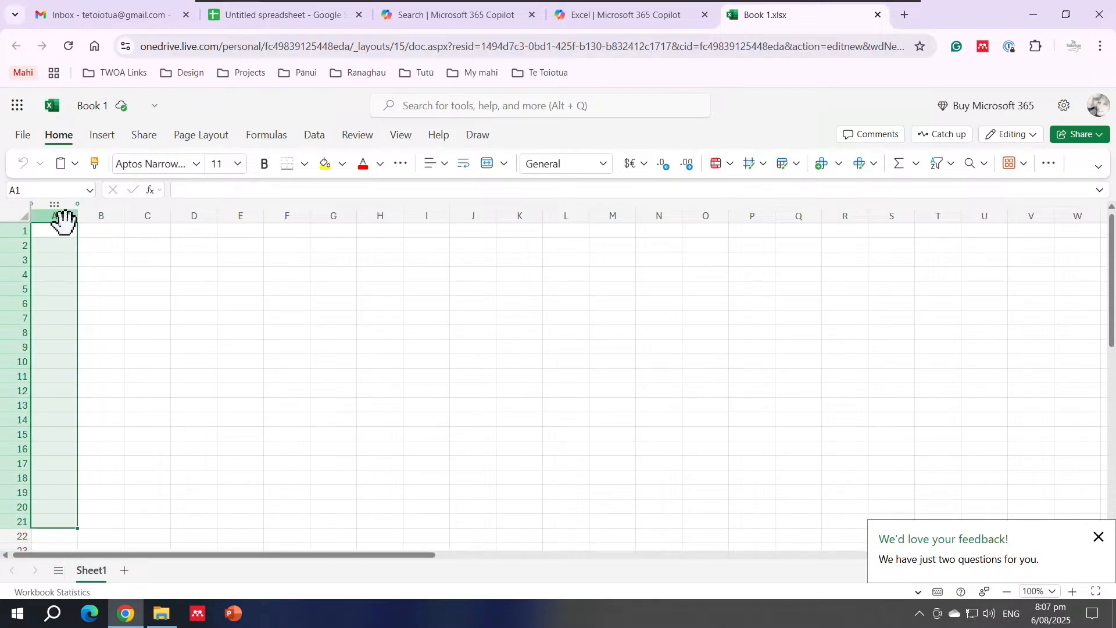
drag(47, 229, 606, 239)
click(120, 234)
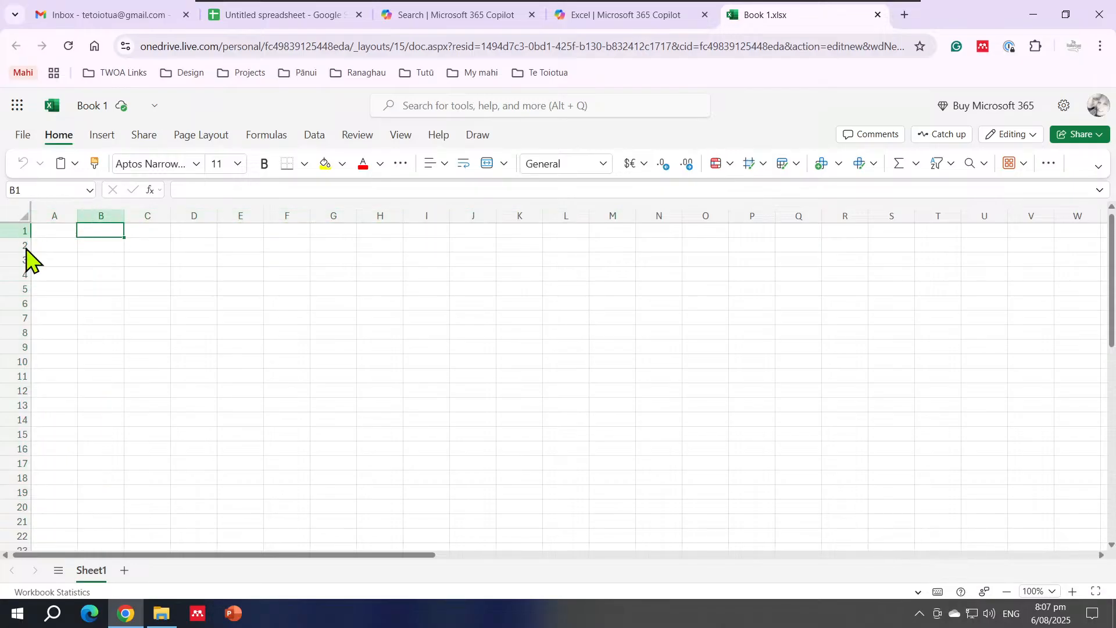
drag(103, 254, 103, 251)
click(224, 303)
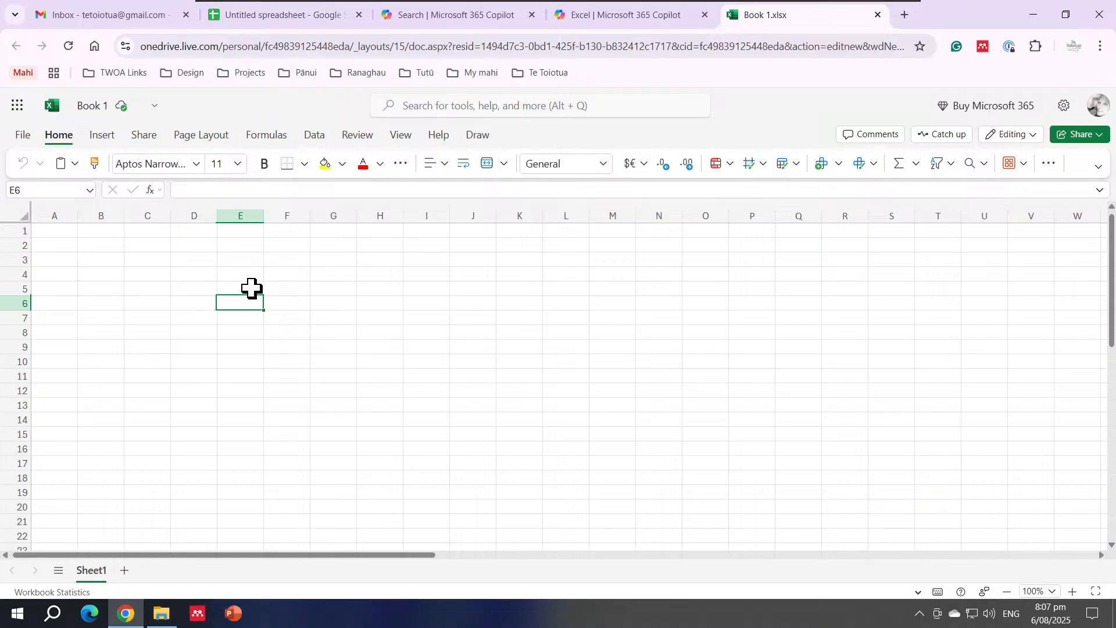
Jump from cell D5 to cell E7 by entering its cell reference, and select cell D4
click(194, 289)
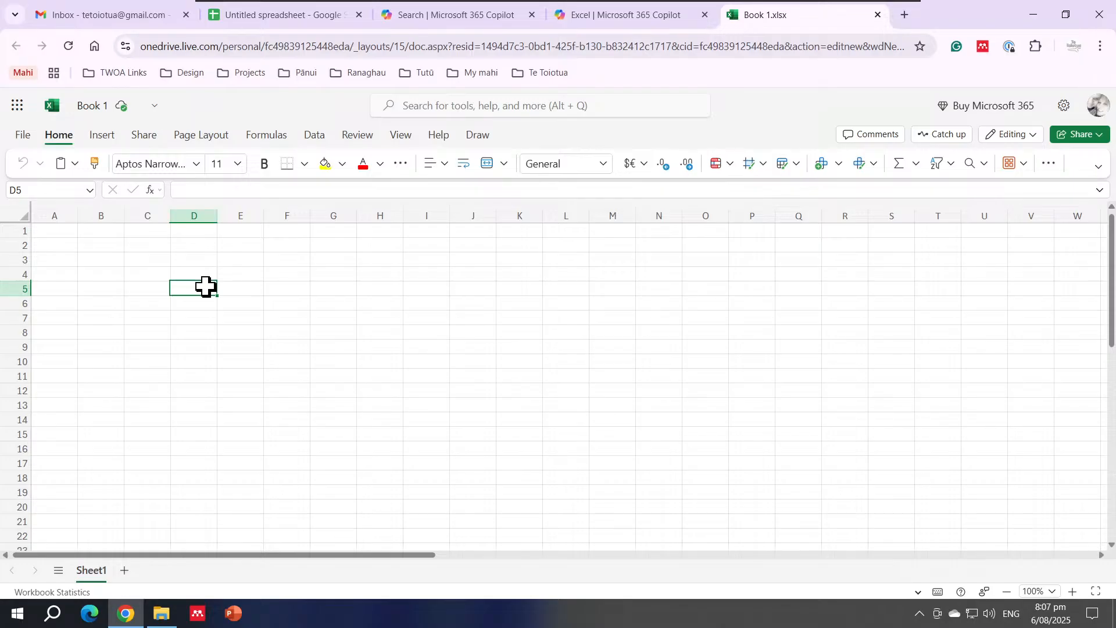
click(31, 190)
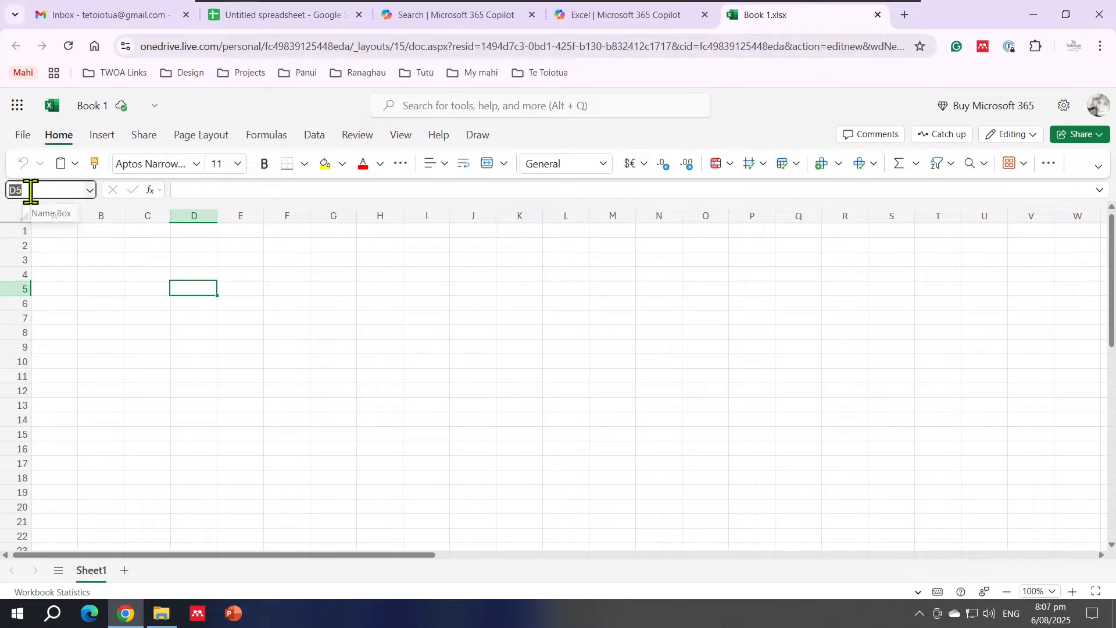
click(42, 191)
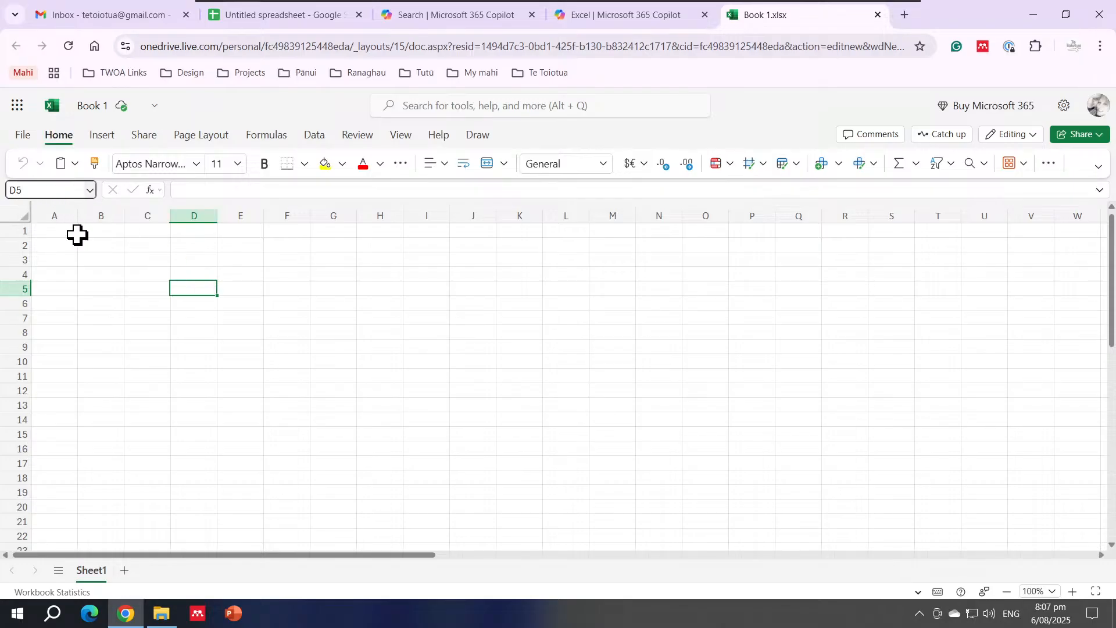
drag(29, 190, 10, 190)
text(e7)
key(Return)
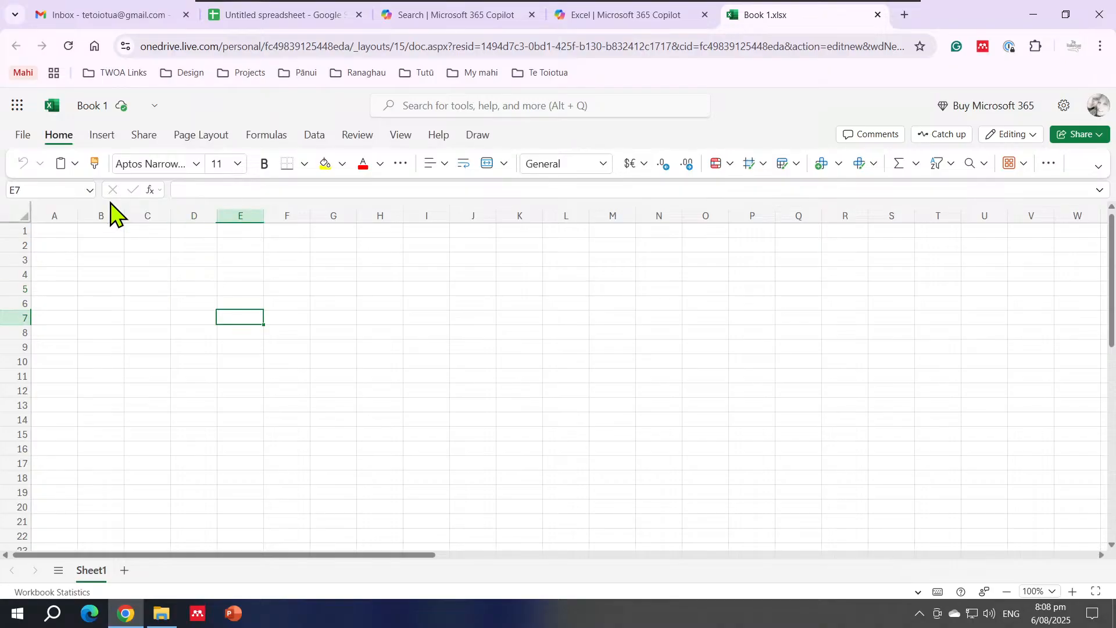
click(134, 259)
click(207, 273)
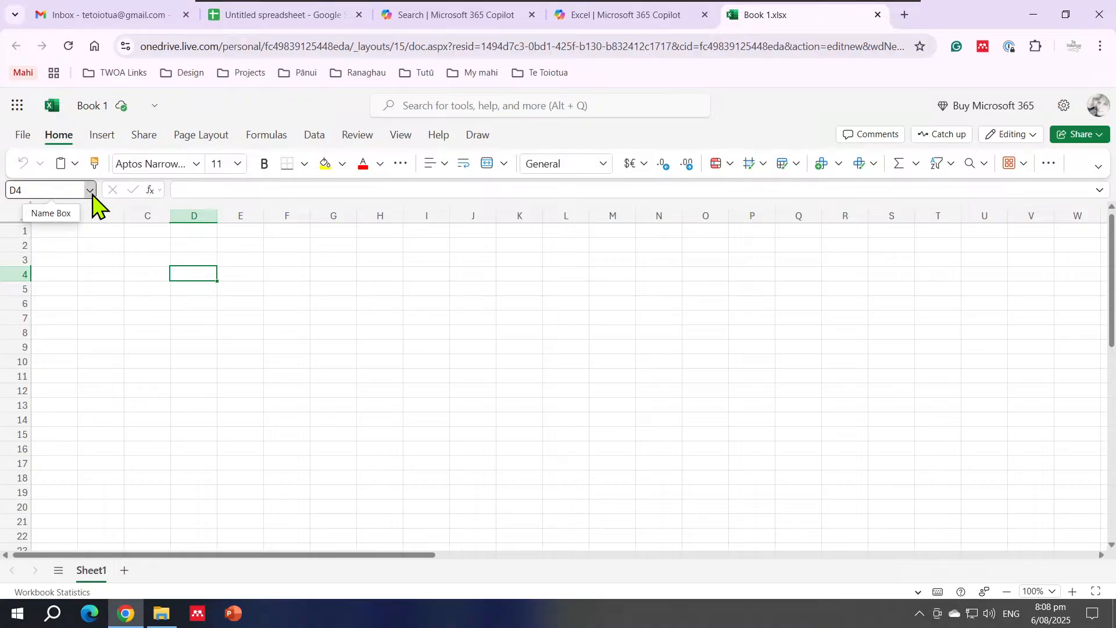
Select the row range B4 to F4, then the column range B4 to B14, finishing on cell A1
click(81, 275)
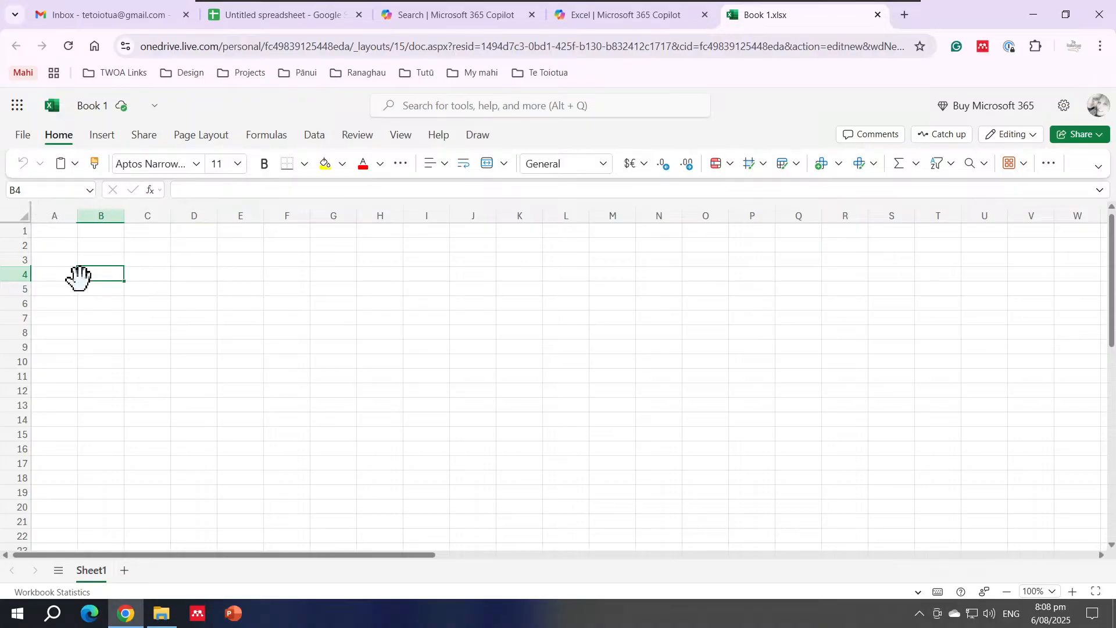
drag(84, 274, 292, 277)
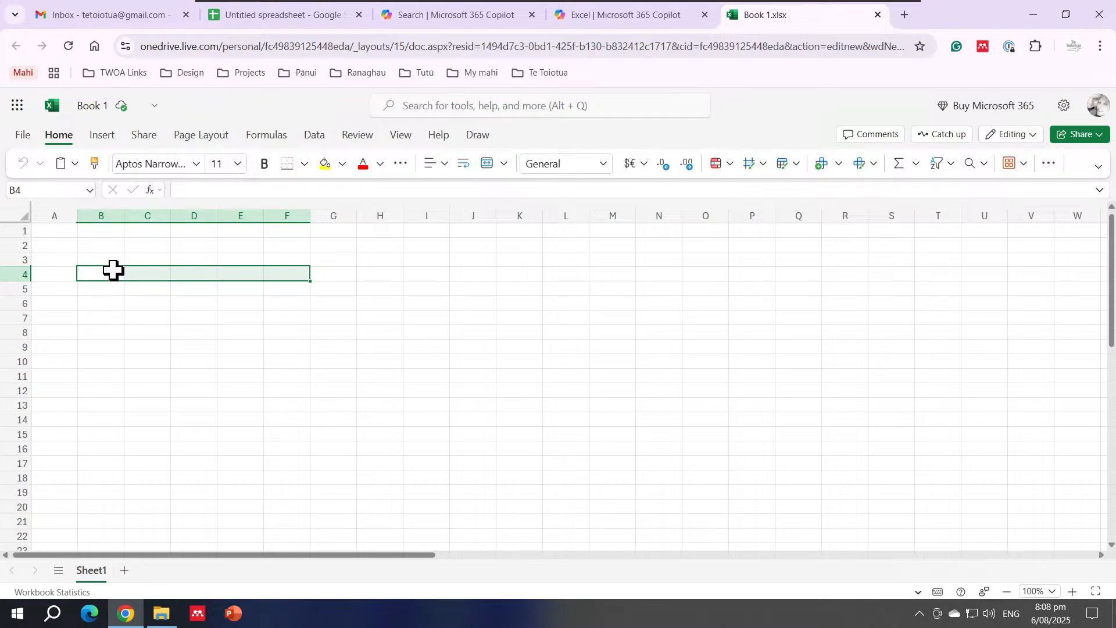
drag(112, 270, 105, 417)
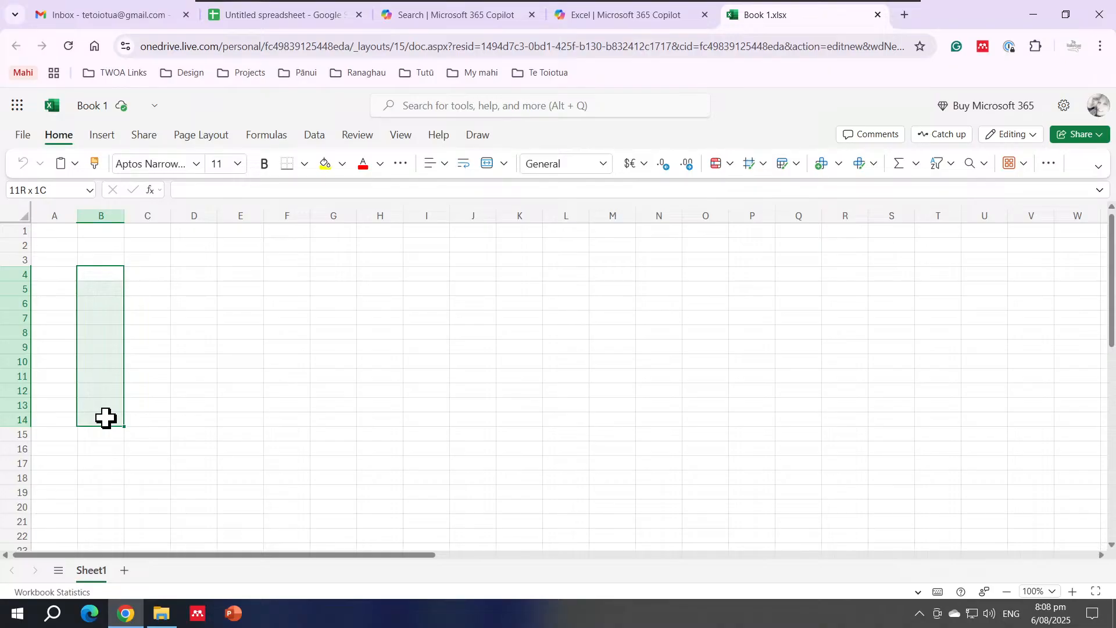
drag(105, 418, 106, 418)
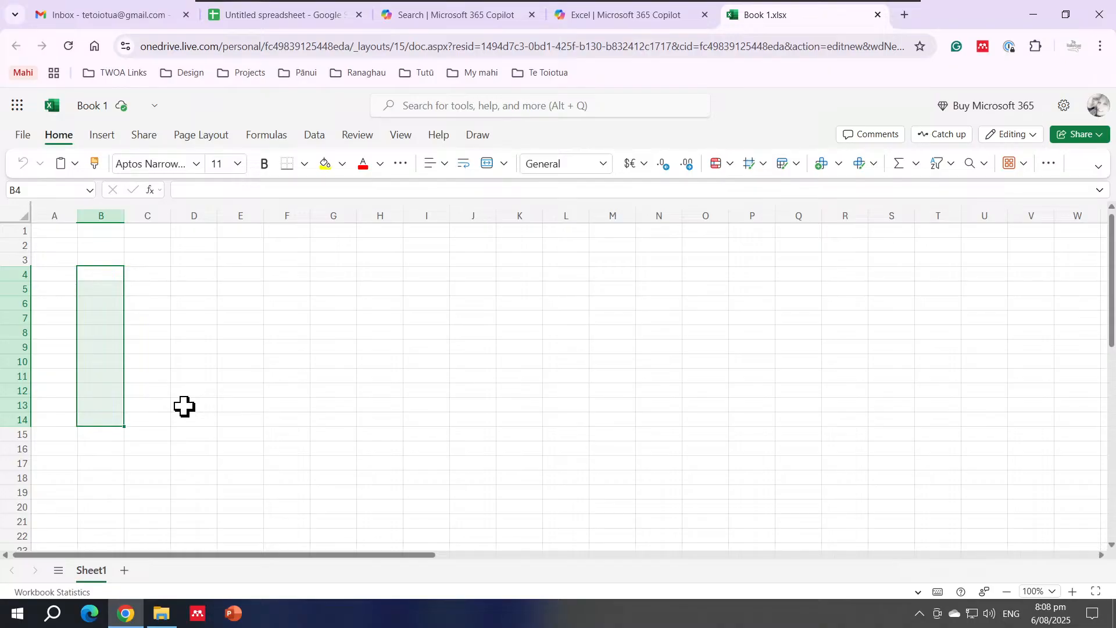
click(184, 407)
click(61, 230)
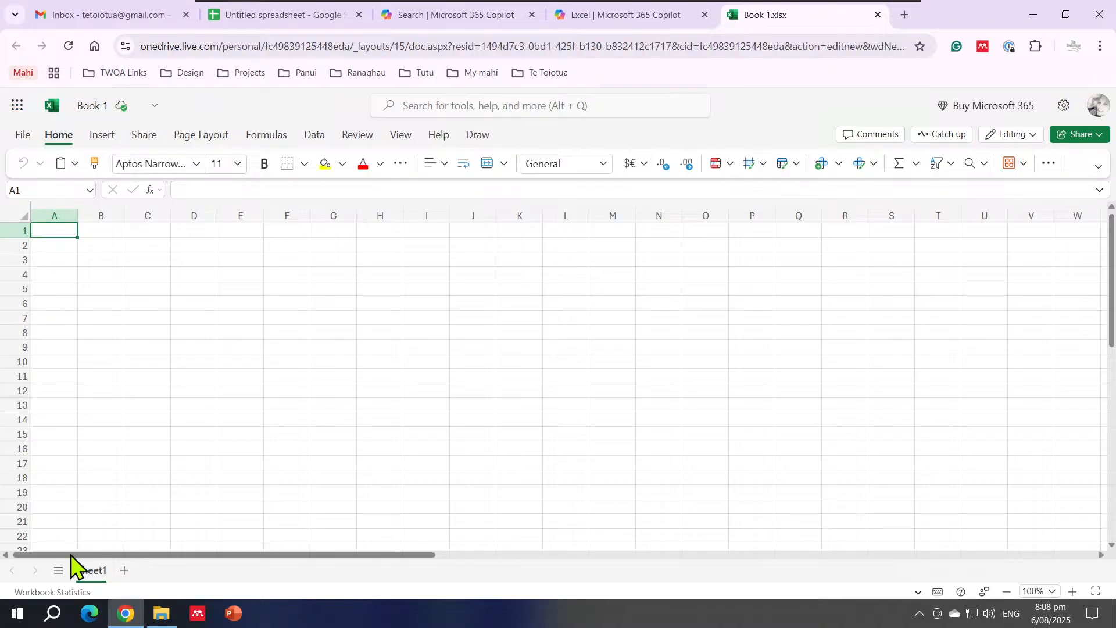
Add a second worksheet, switch between Sheet1 and Sheet2, and add a third worksheet
right_click(89, 583)
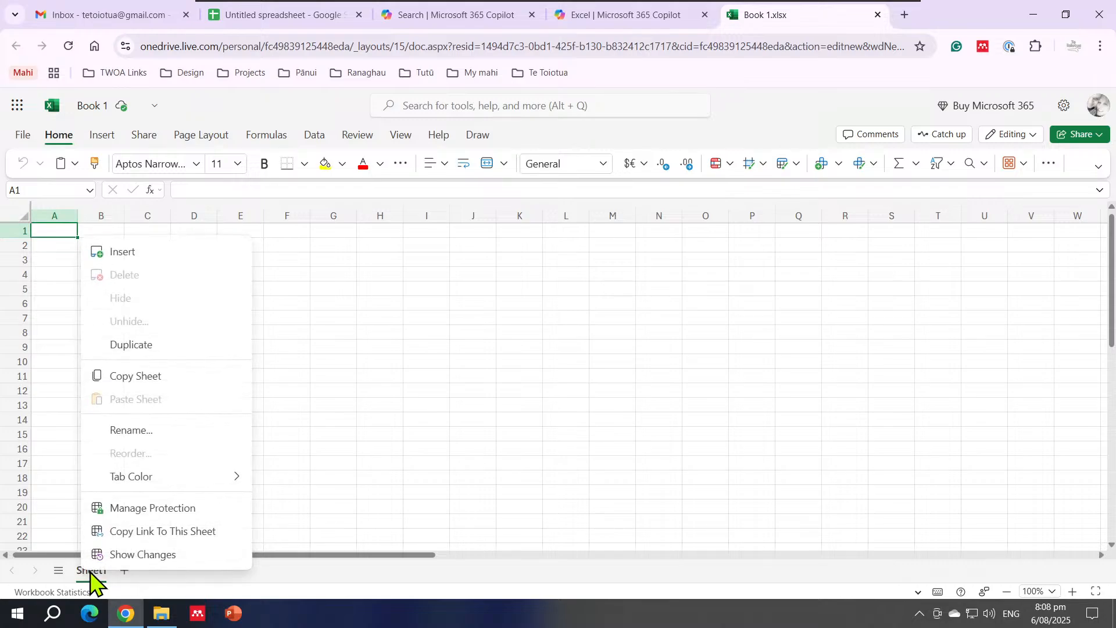
key(Escape)
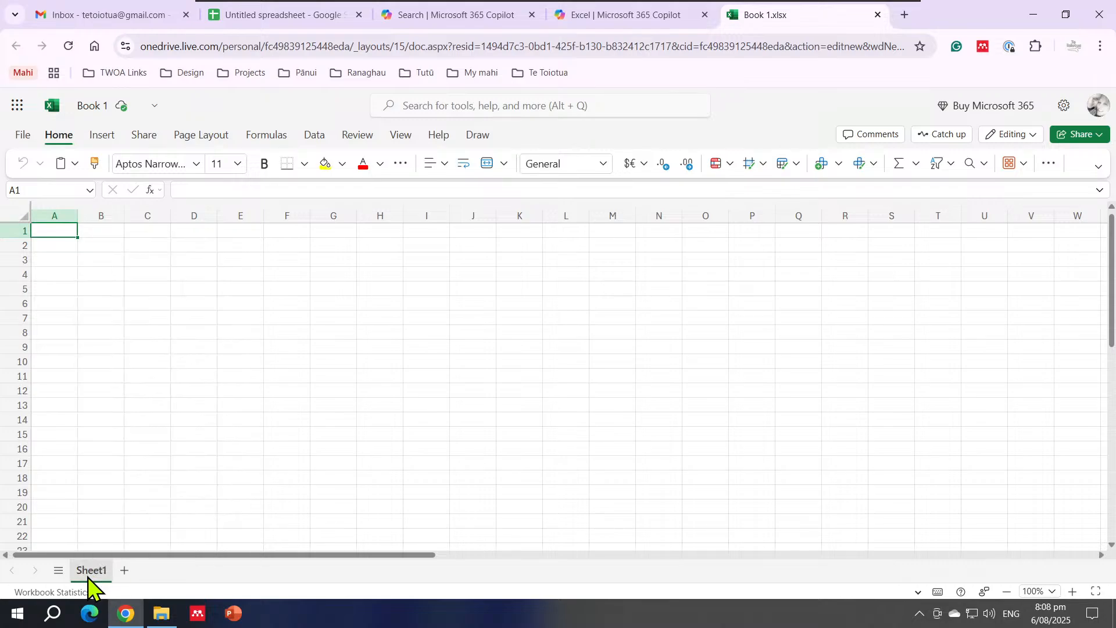
click(125, 571)
click(102, 573)
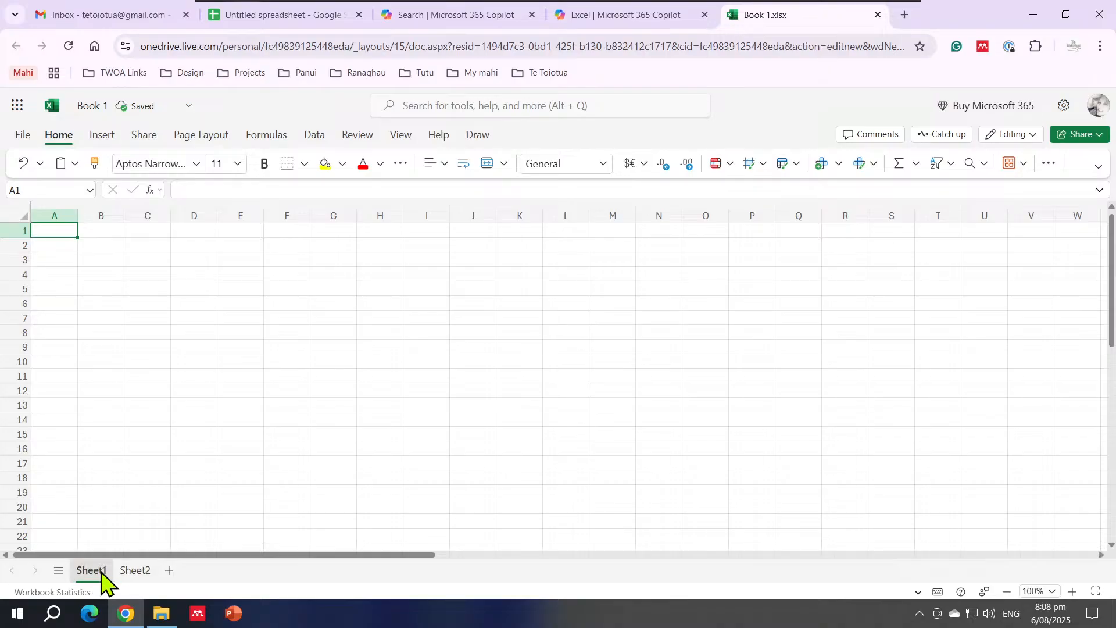
click(142, 572)
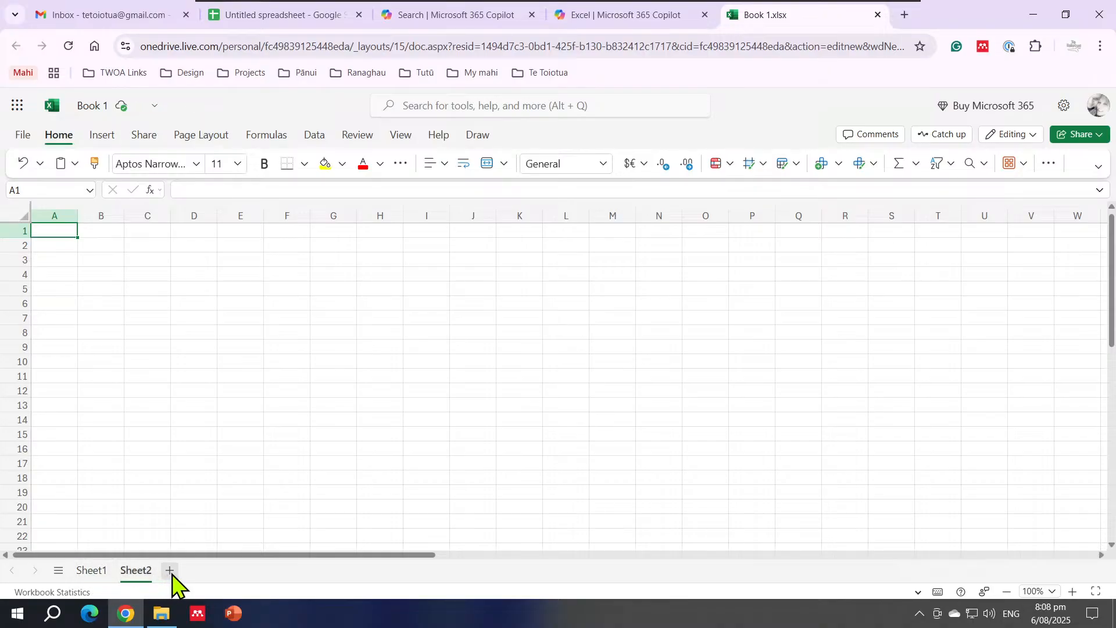
click(169, 575)
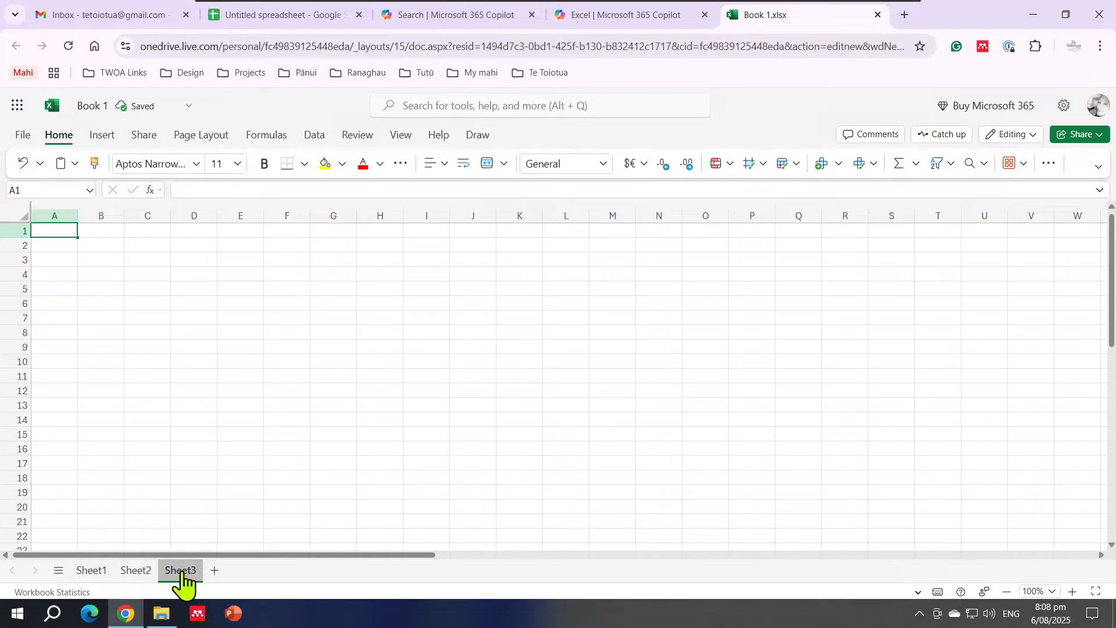
Delete the worksheet Sheet3 from the workbook and confirm the deletion
right_click(184, 577)
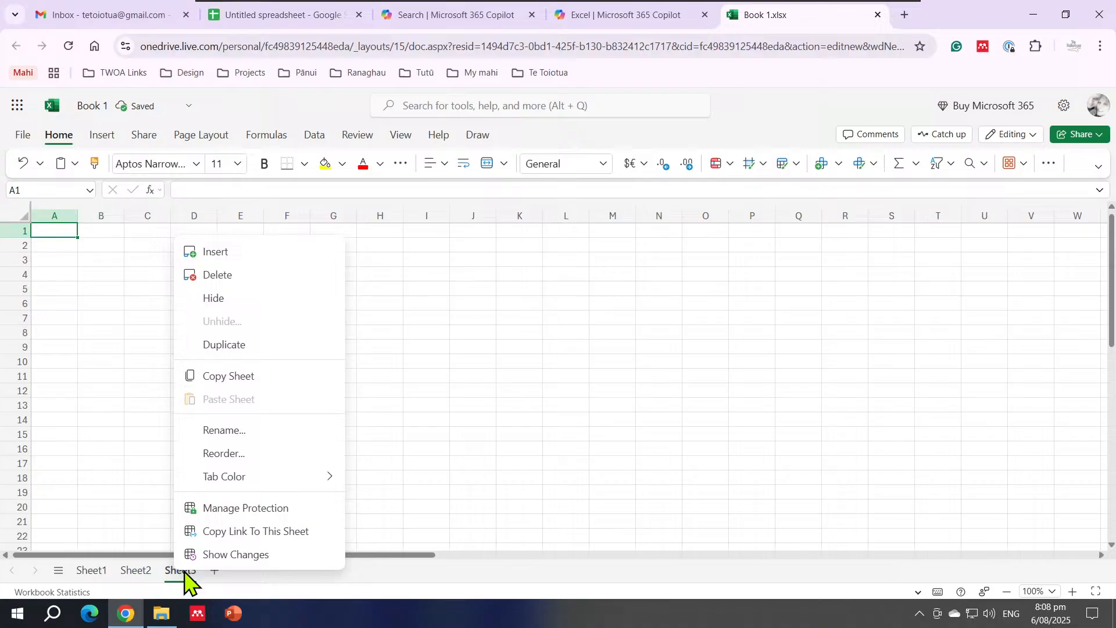
click(228, 277)
click(593, 381)
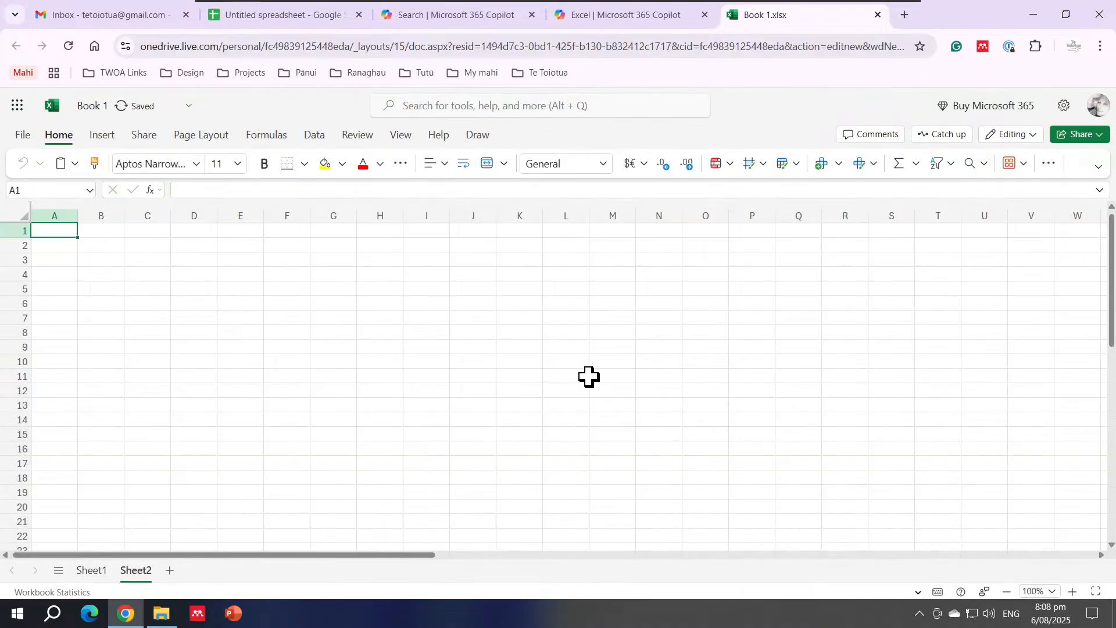
Switch between Sheet1 and Sheet2, and delete Sheet2 so that only Sheet1 remains
drag(98, 578, 148, 585)
click(93, 575)
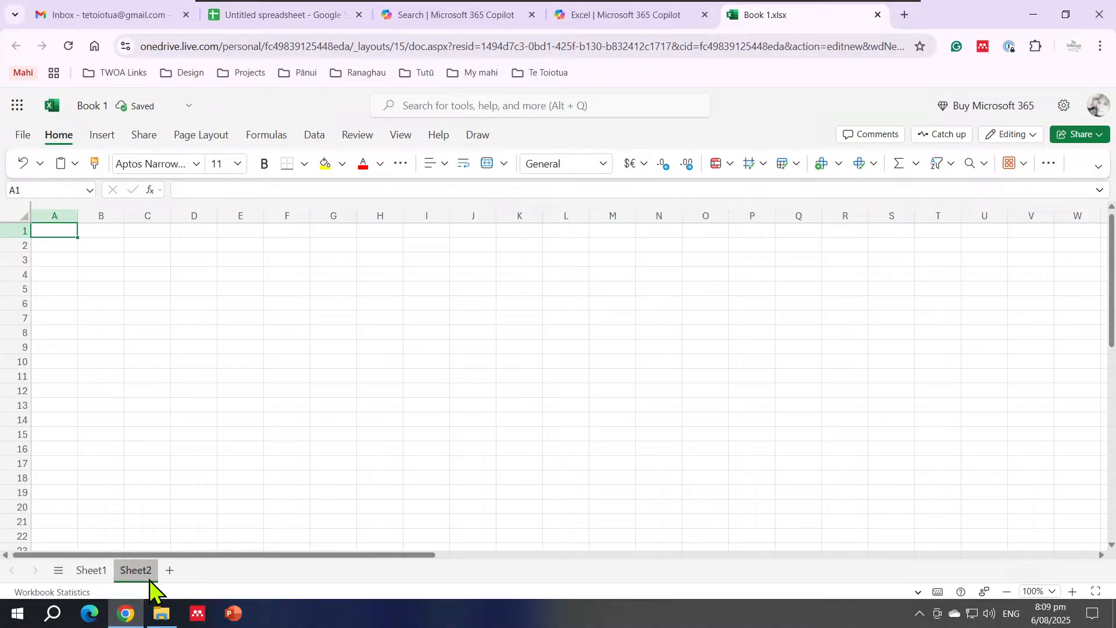
click(100, 579)
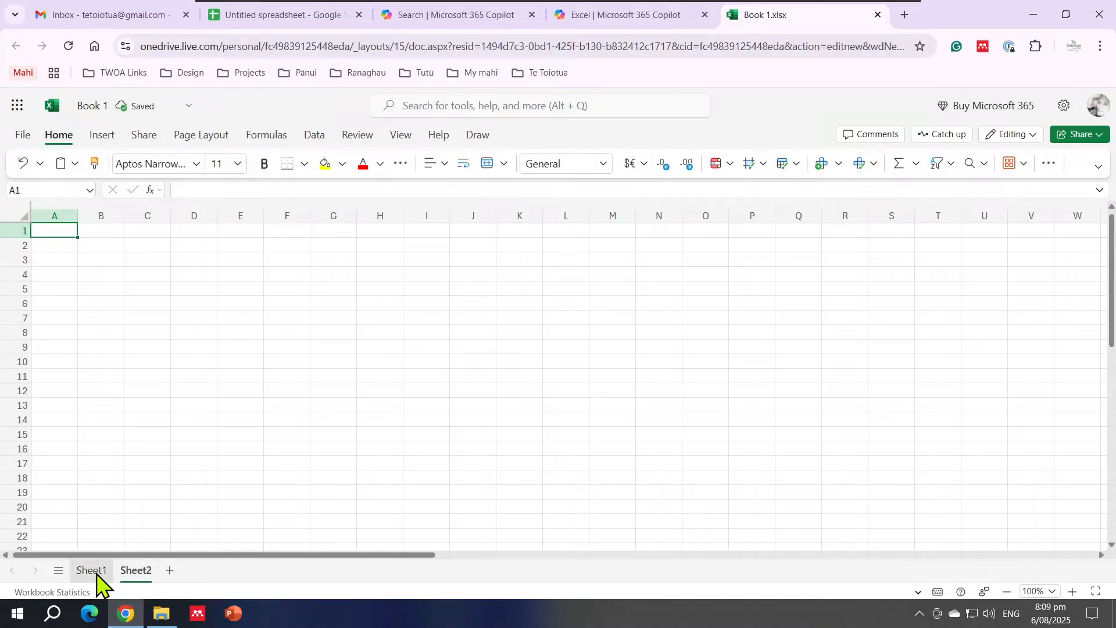
click(141, 576)
right_click(141, 575)
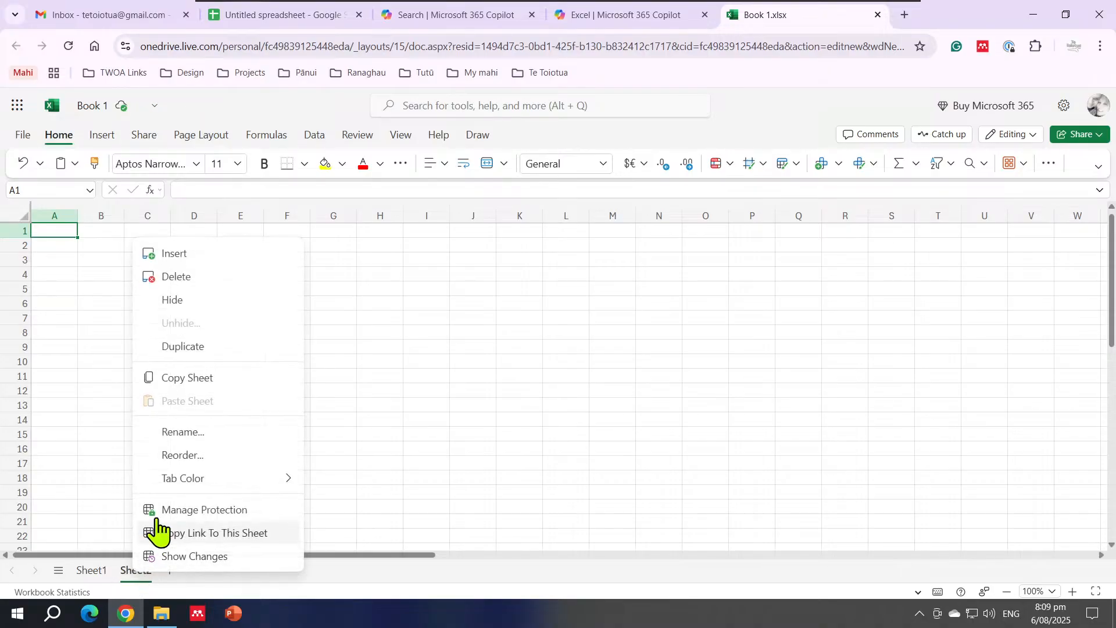
click(177, 276)
click(591, 381)
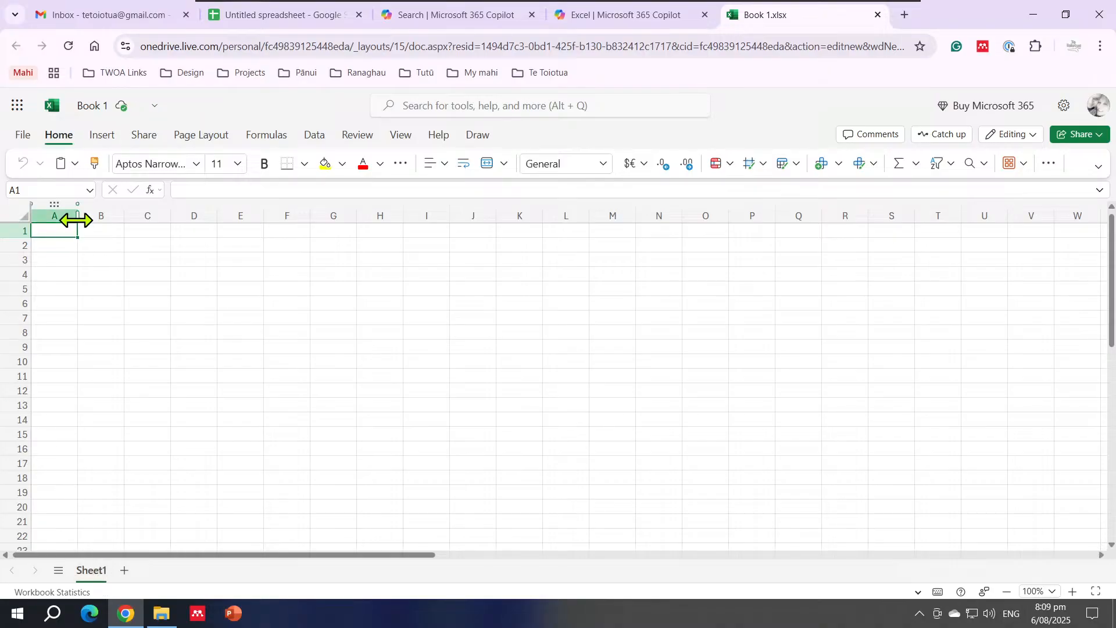
Widen column A slightly and enter the headings Date, Product In, Product Out and Stock on Hand in cells A1 to D1
drag(78, 215, 94, 215)
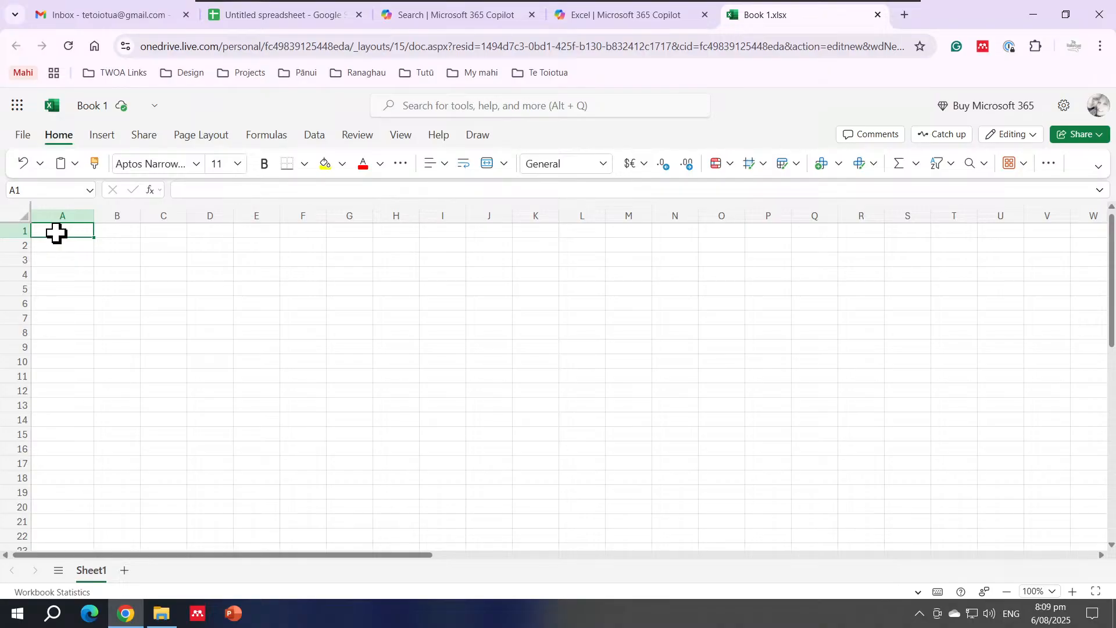
text(Date)
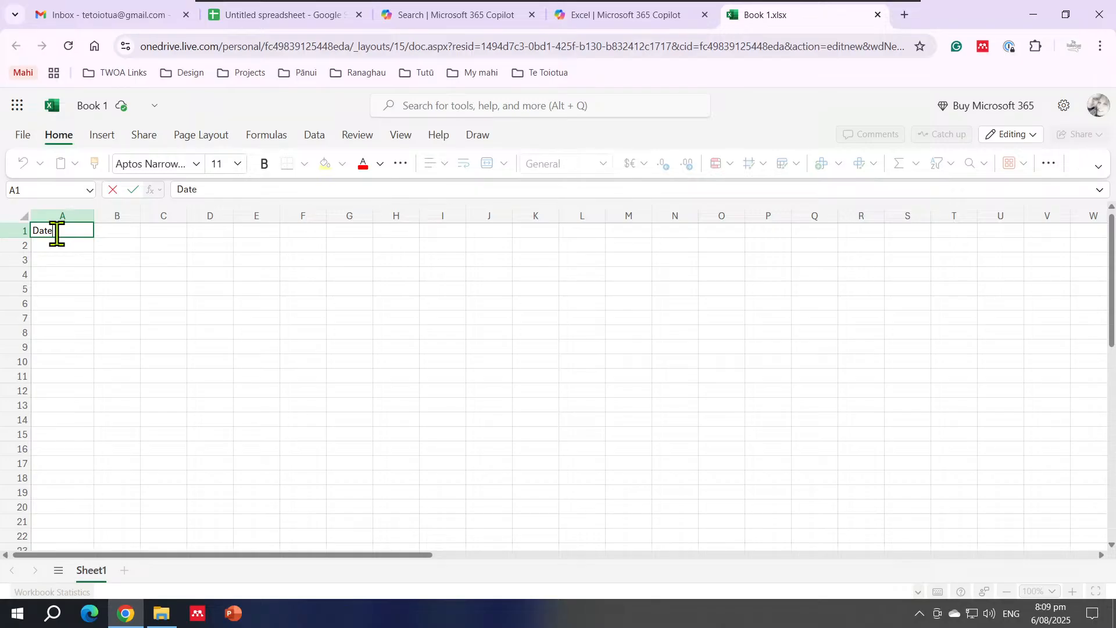
key(Tab)
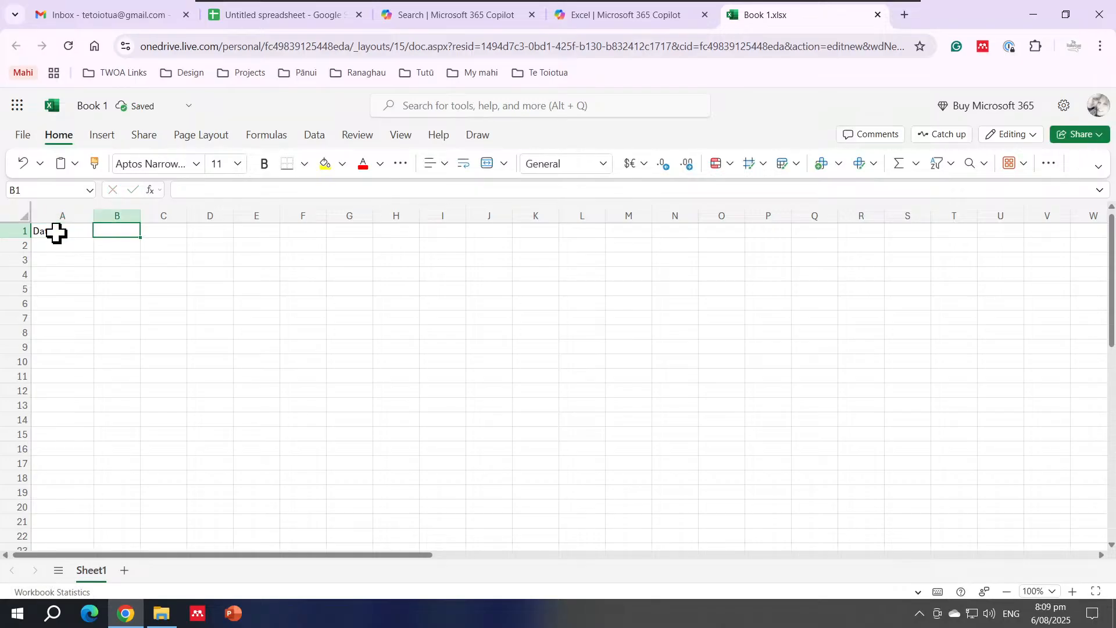
text(Product In)
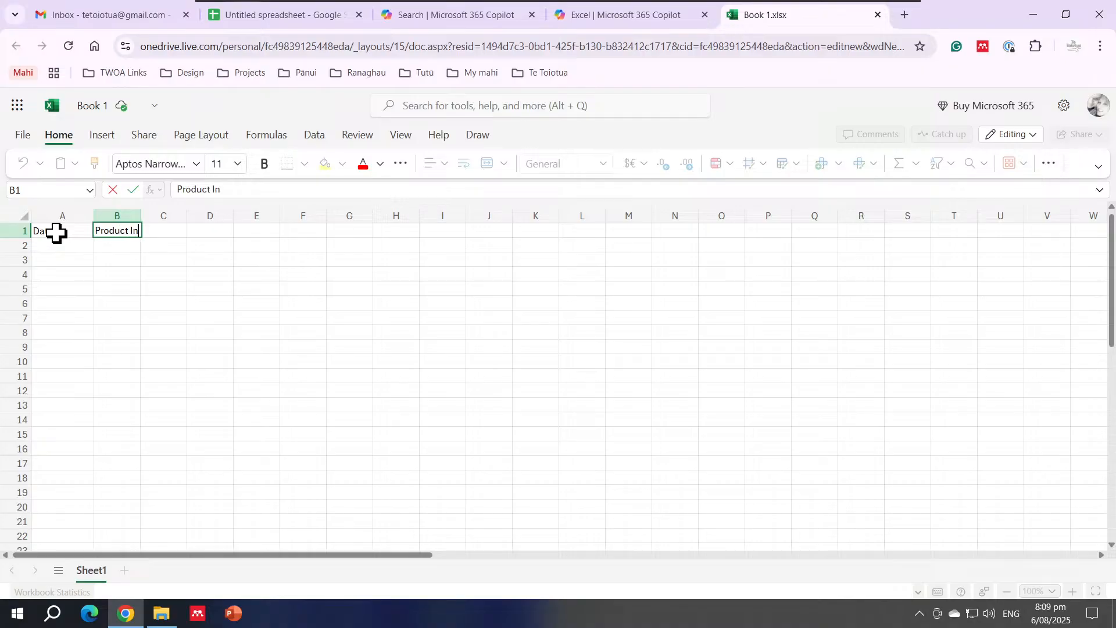
key(Tab)
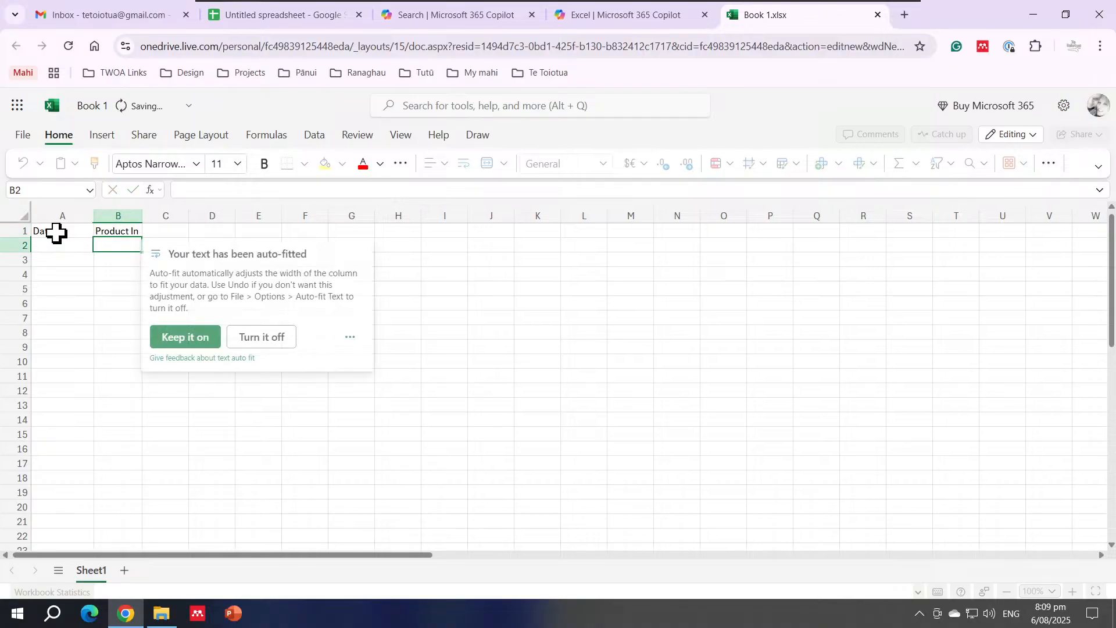
text(Product Out)
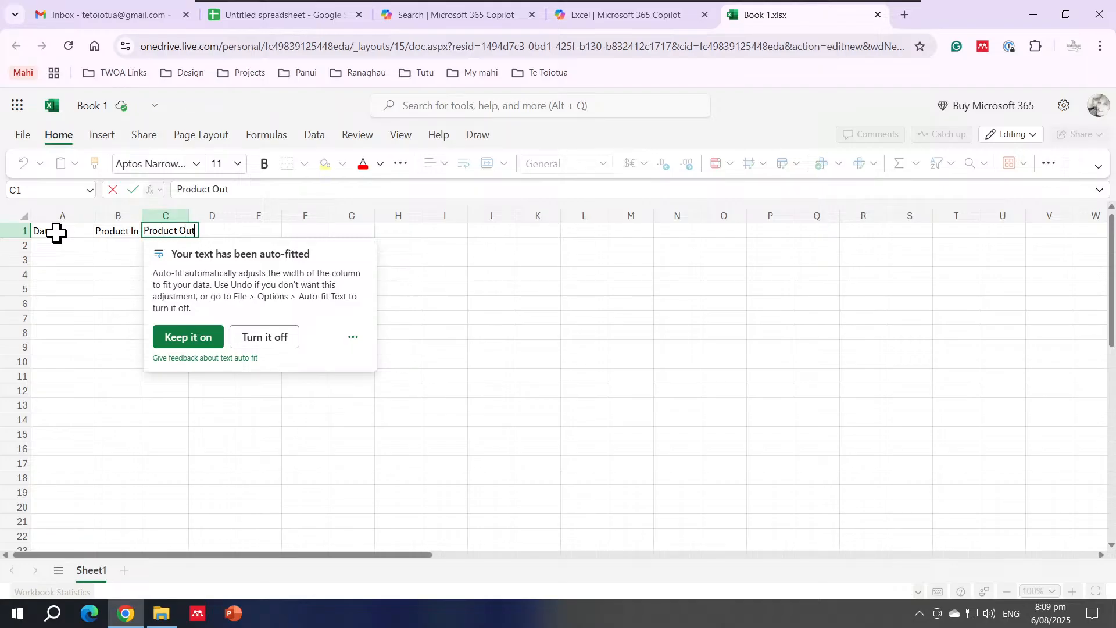
key(Tab)
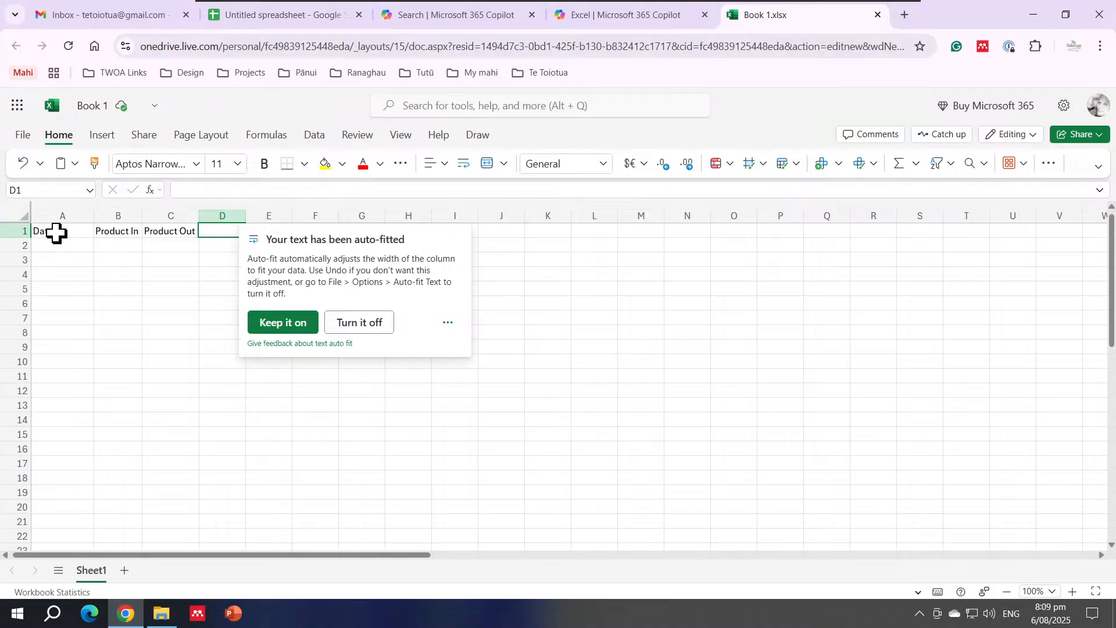
text(To)
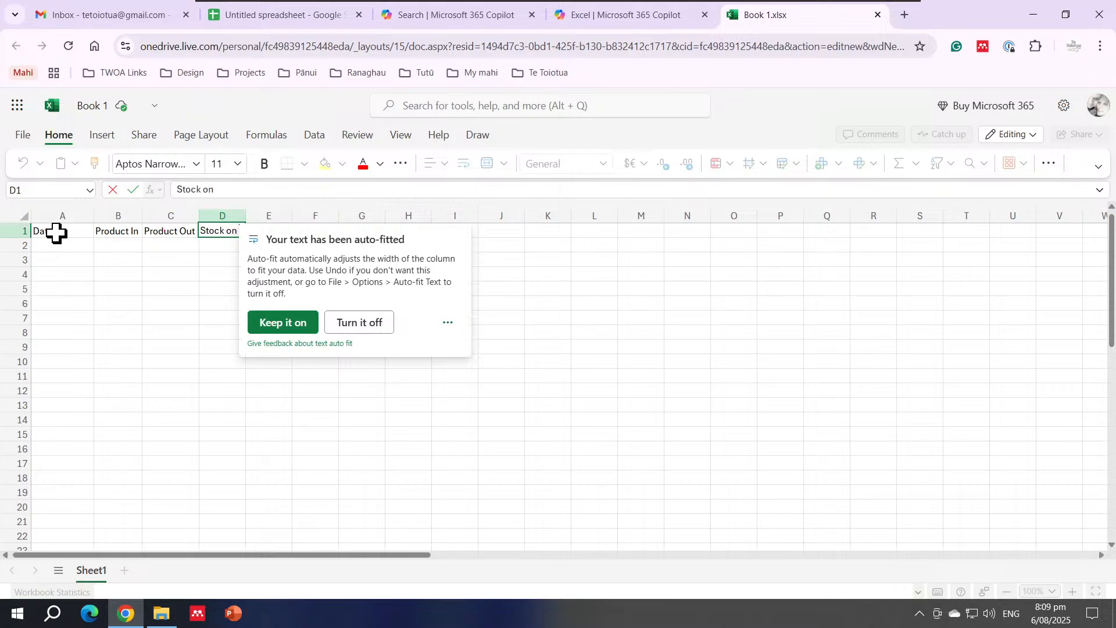
key(Return)
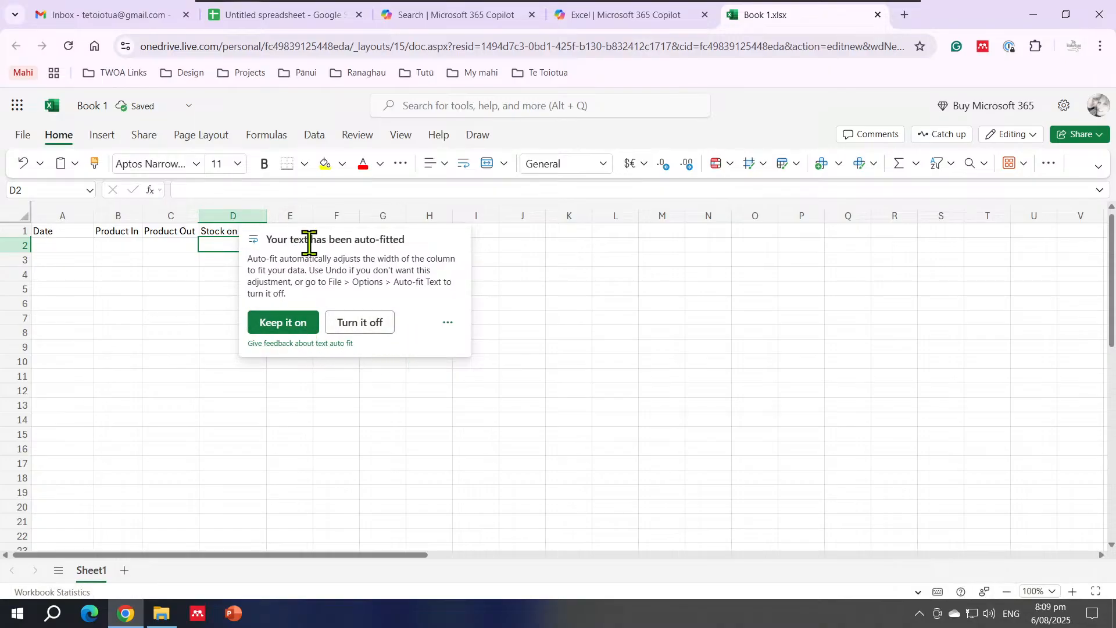
Keep the automatic text fitting on and slightly widen the Product In and Product Out columns
click(302, 327)
click(396, 335)
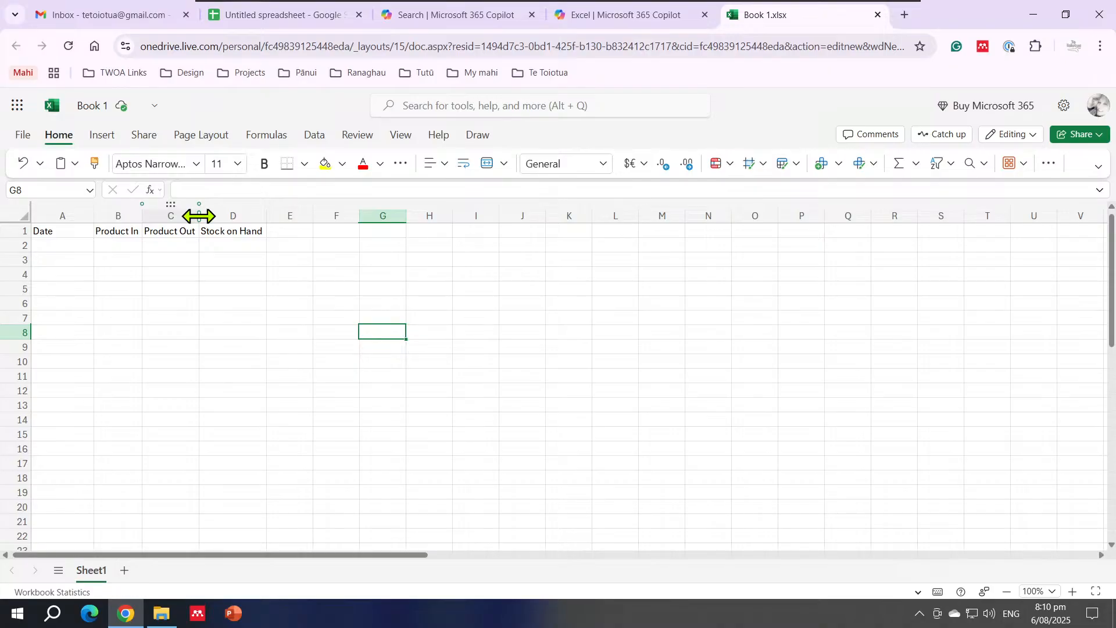
drag(199, 216, 147, 215)
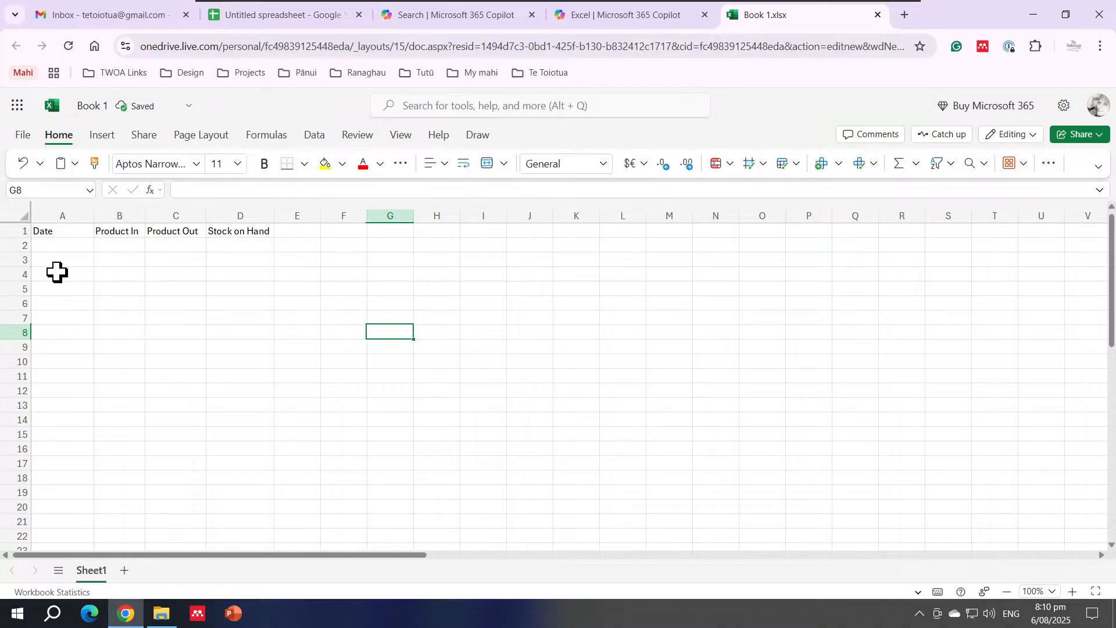
Enter the heading Starting Stock in cell F1 and widen column F slightly, leaving F1 selected
click(341, 231)
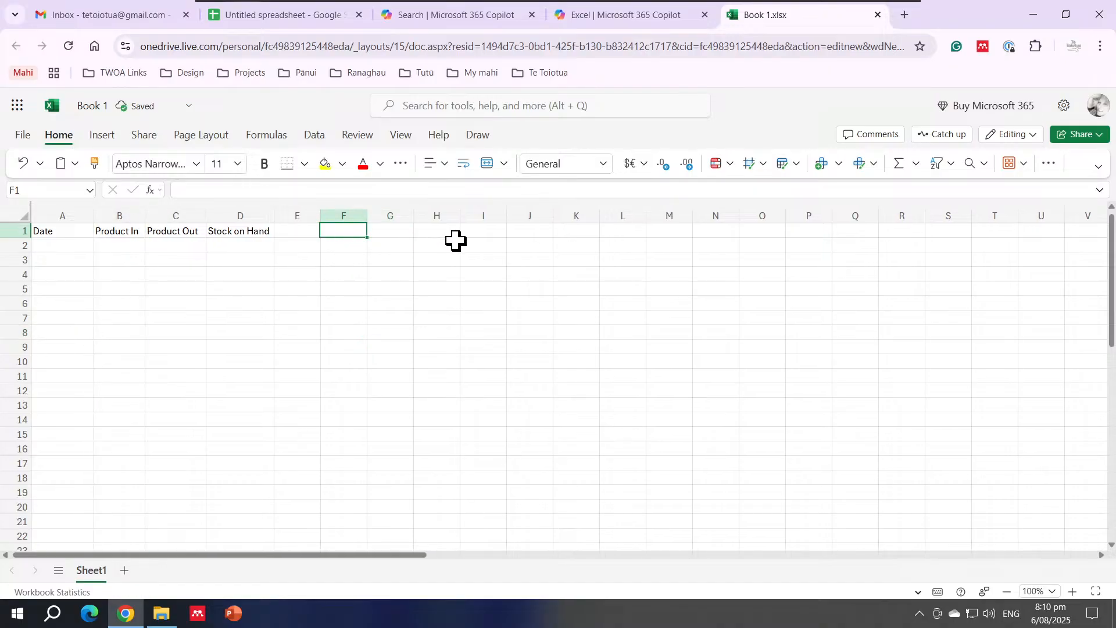
text(rt)
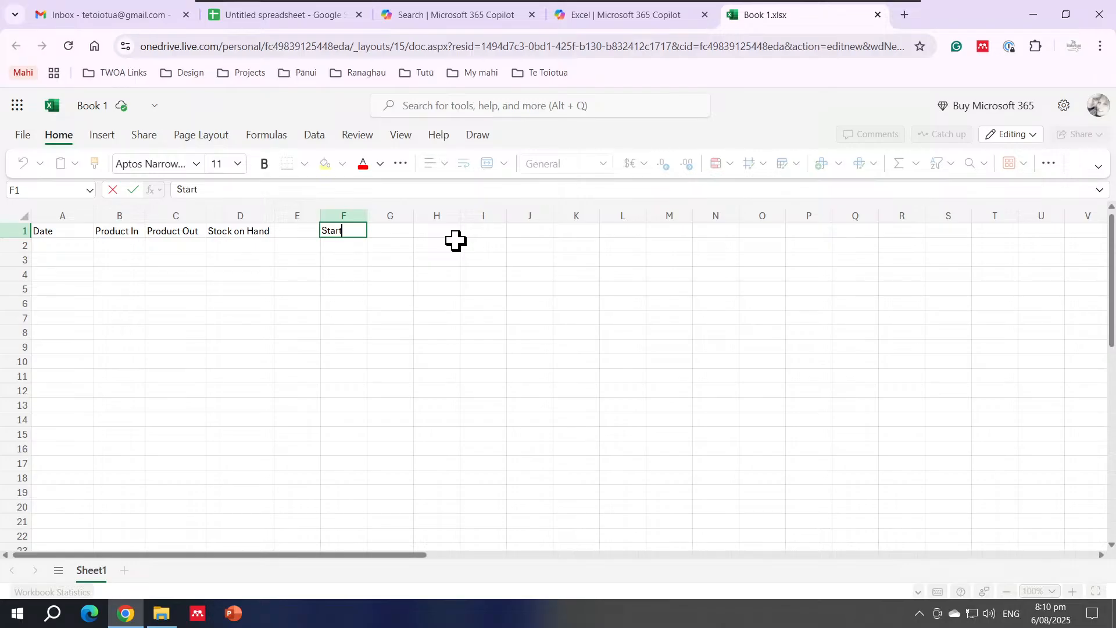
text(ing Stock)
key(Return)
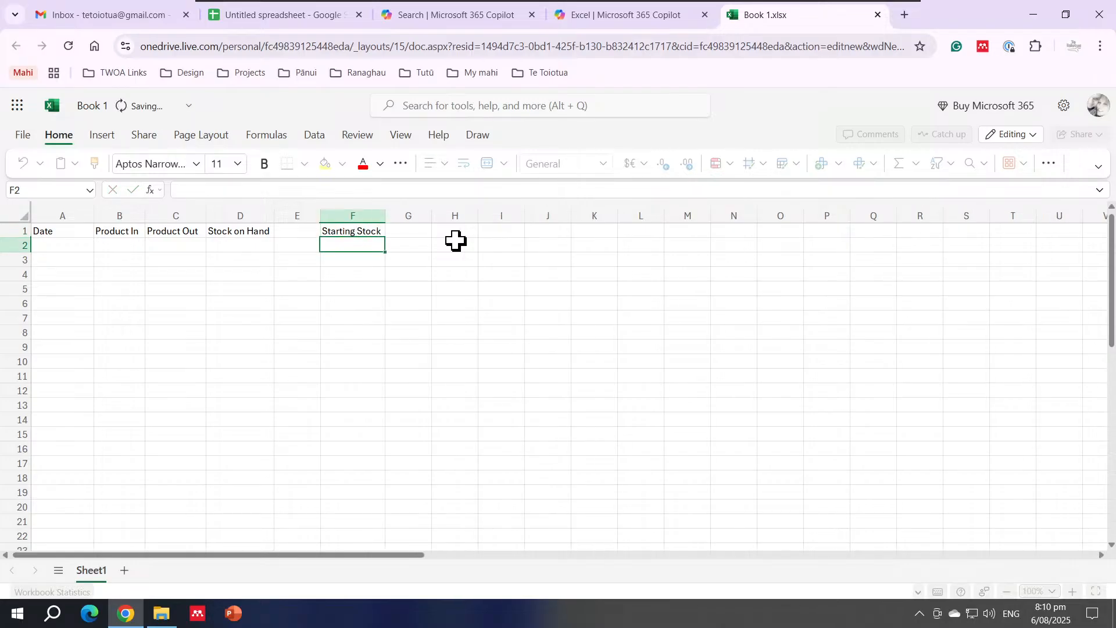
drag(368, 216, 341, 239)
click(443, 391)
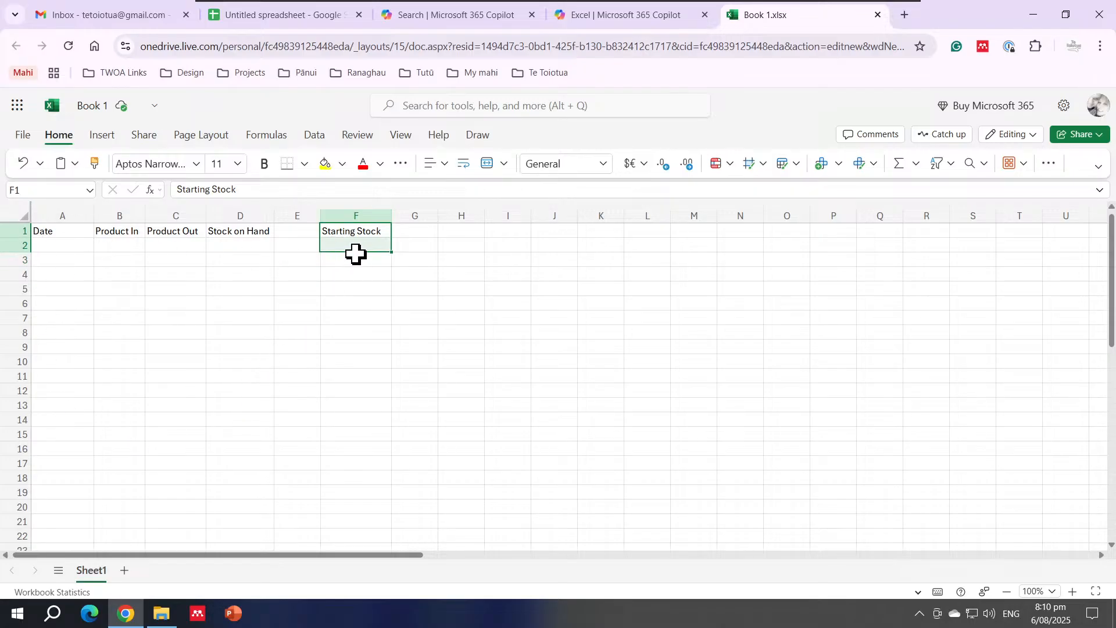
click(359, 232)
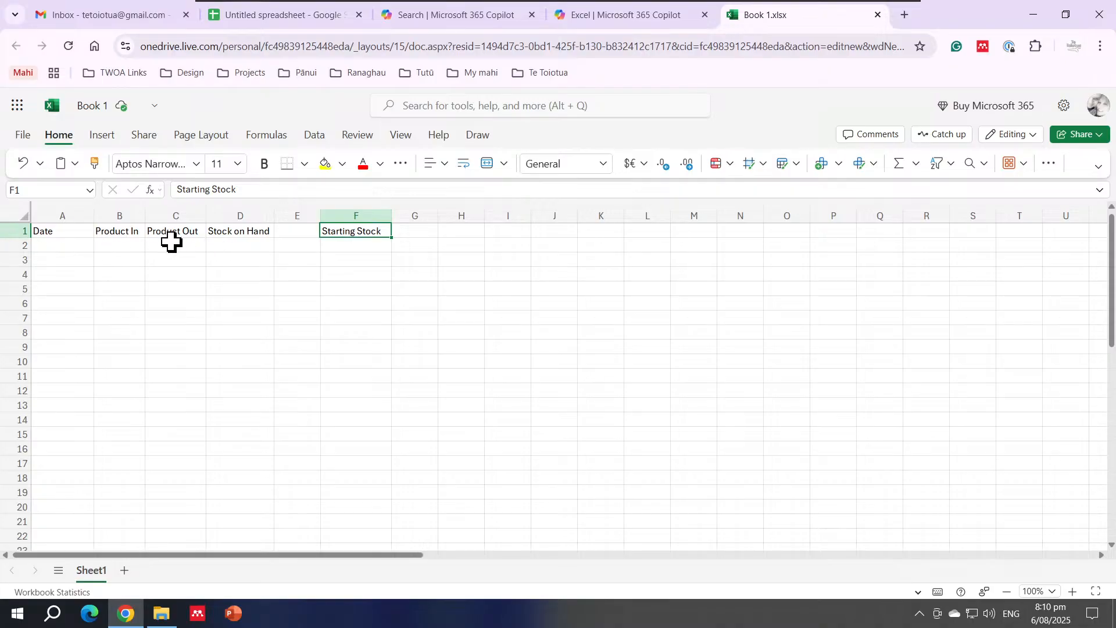
Rename the worksheet Sheet1 to Duck
right_click(93, 571)
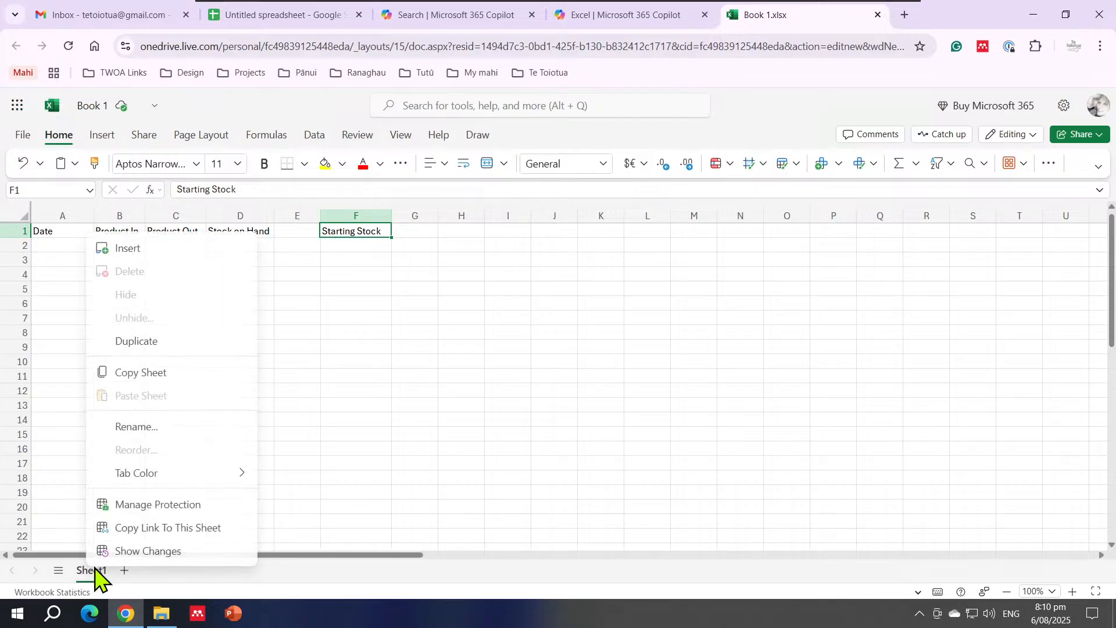
click(145, 428)
drag(454, 347, 378, 350)
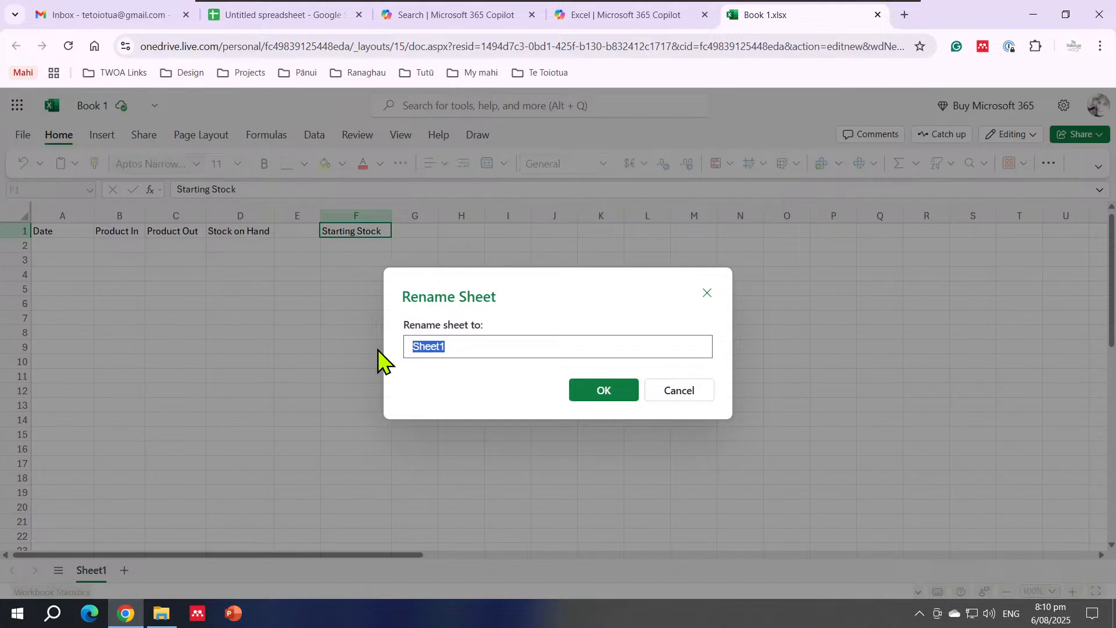
text(Duck)
click(590, 390)
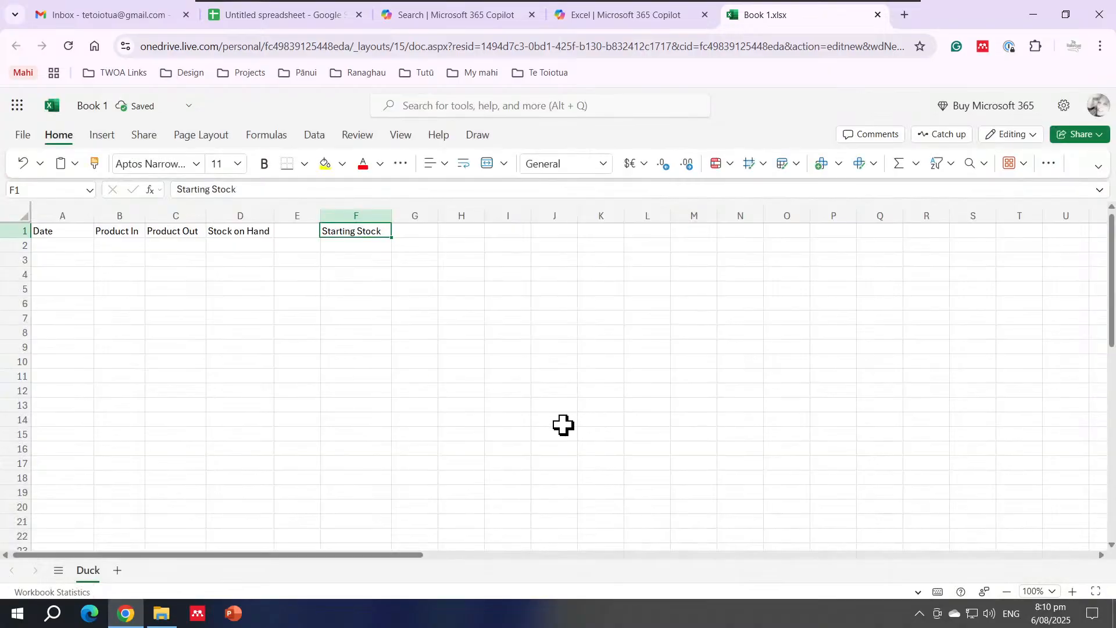
Enter the value 50 in cell G1, beside the Starting Stock label
click(522, 375)
click(416, 232)
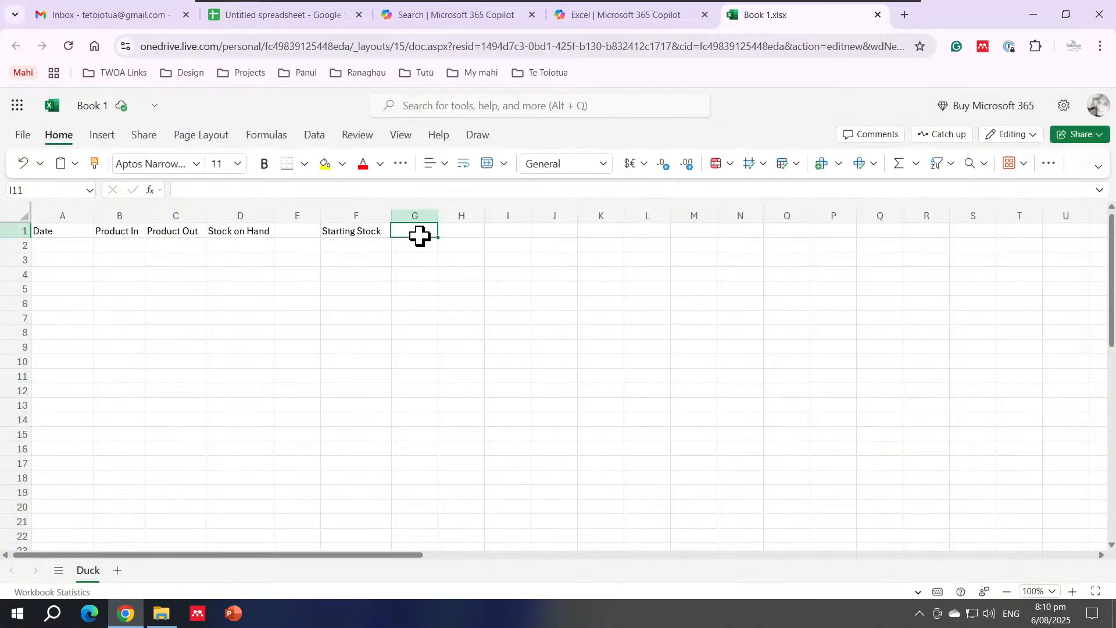
text(50)
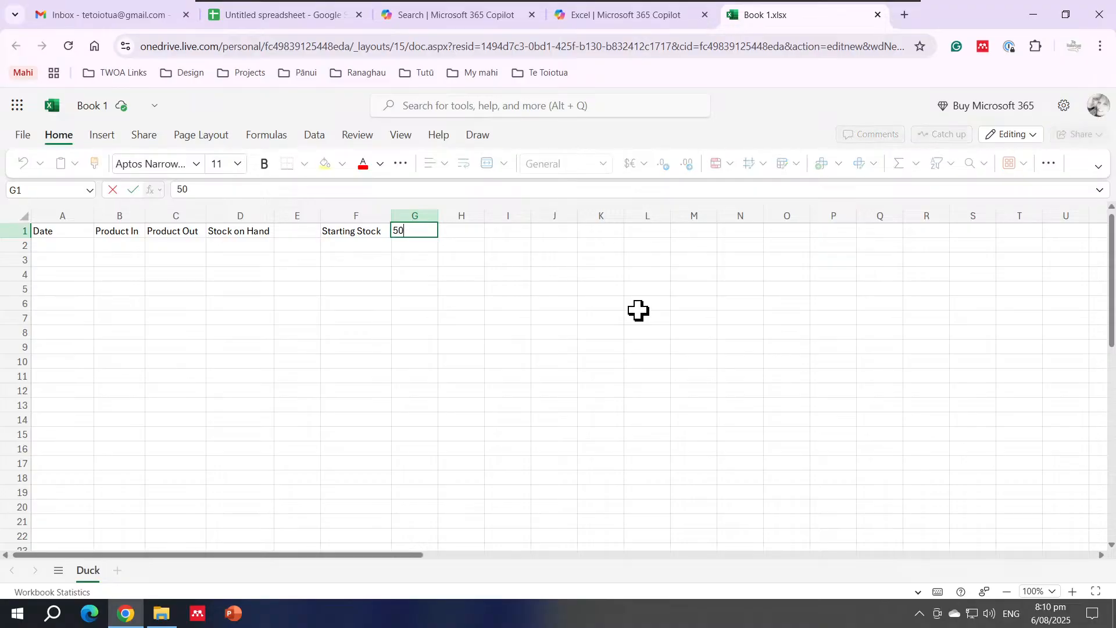
key(Return)
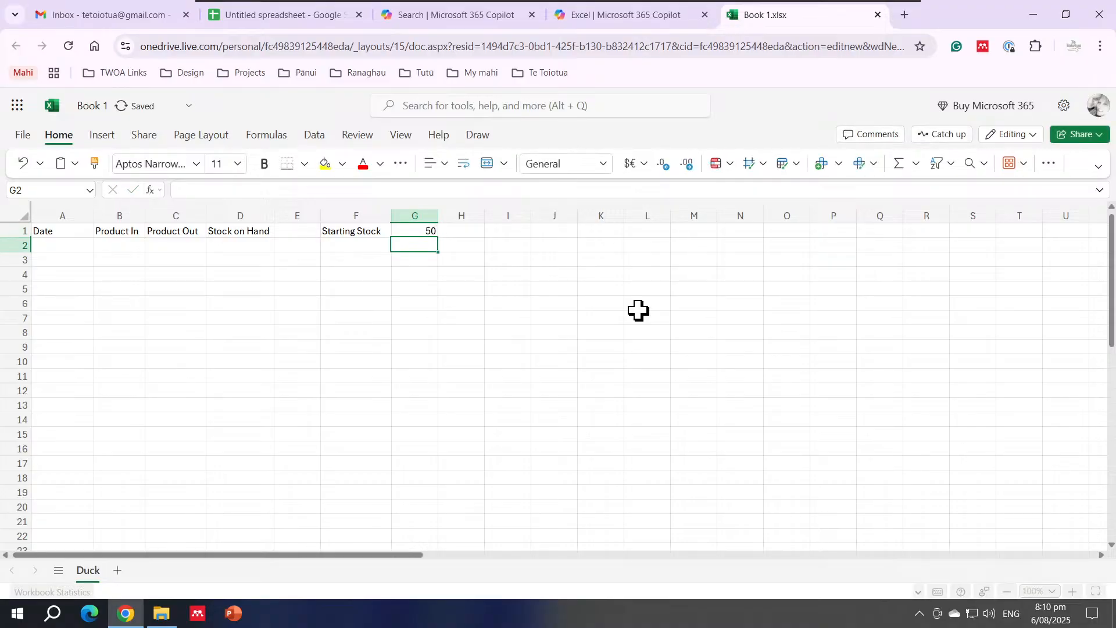
drag(370, 231, 430, 234)
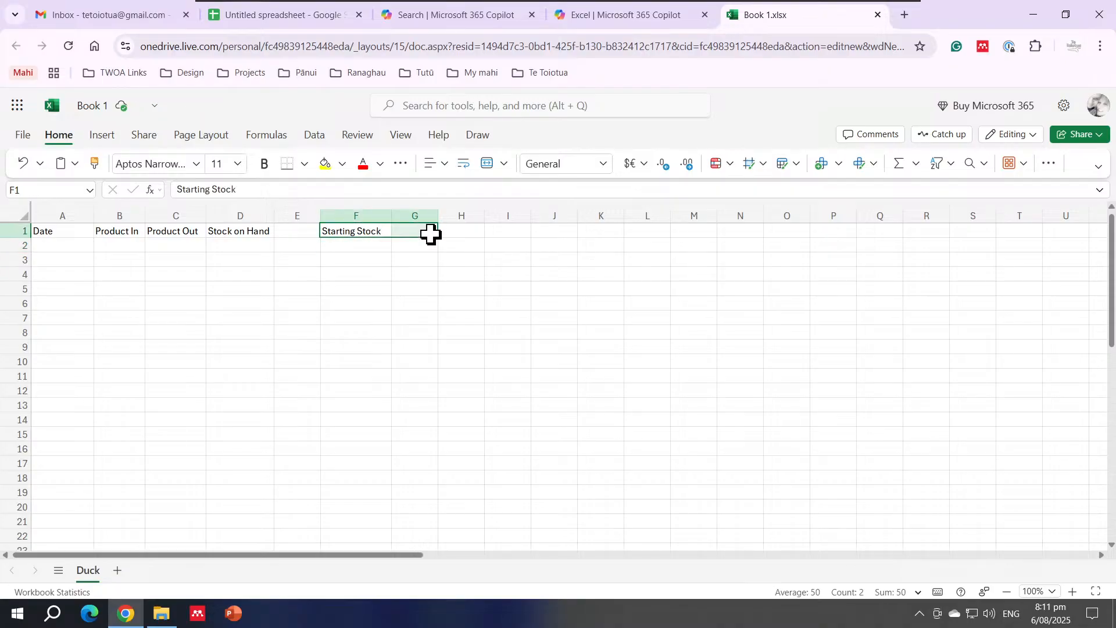
click(356, 315)
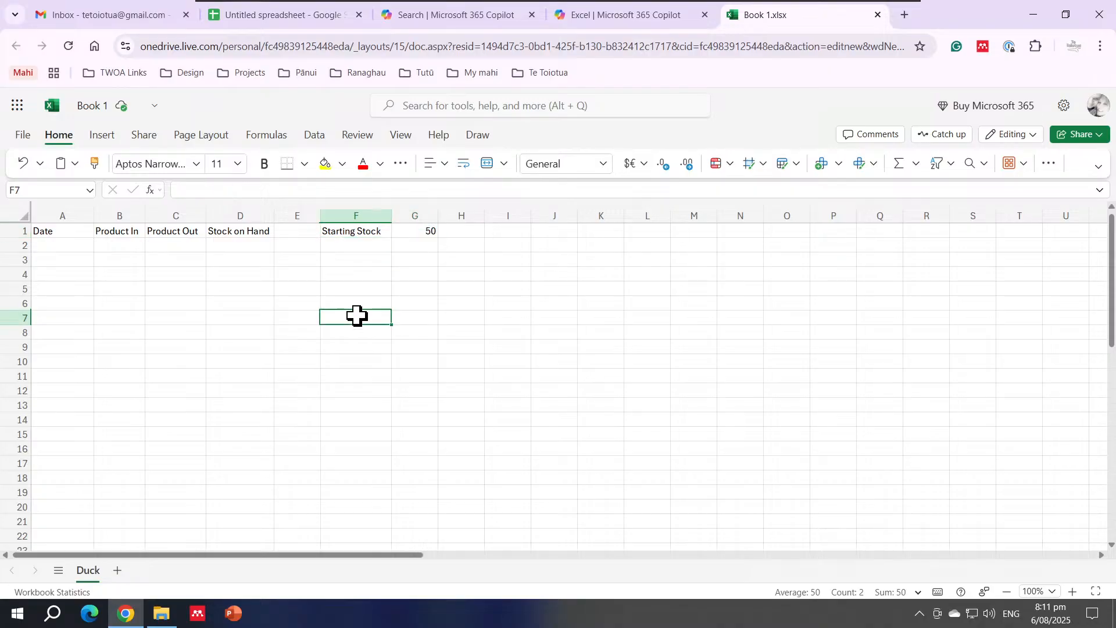
click(65, 247)
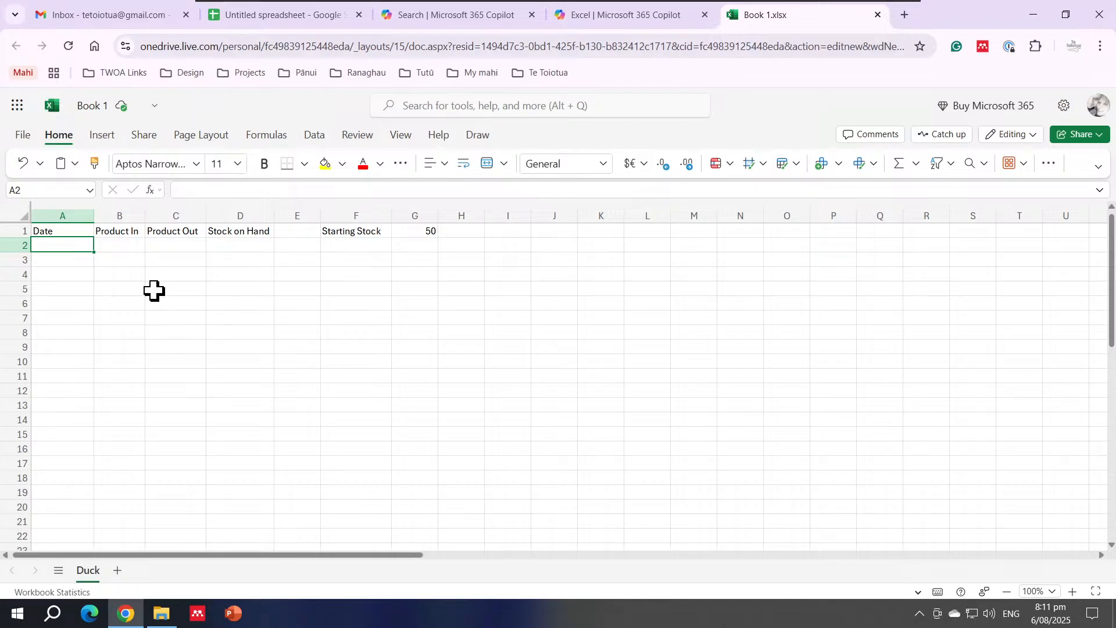
click(133, 244)
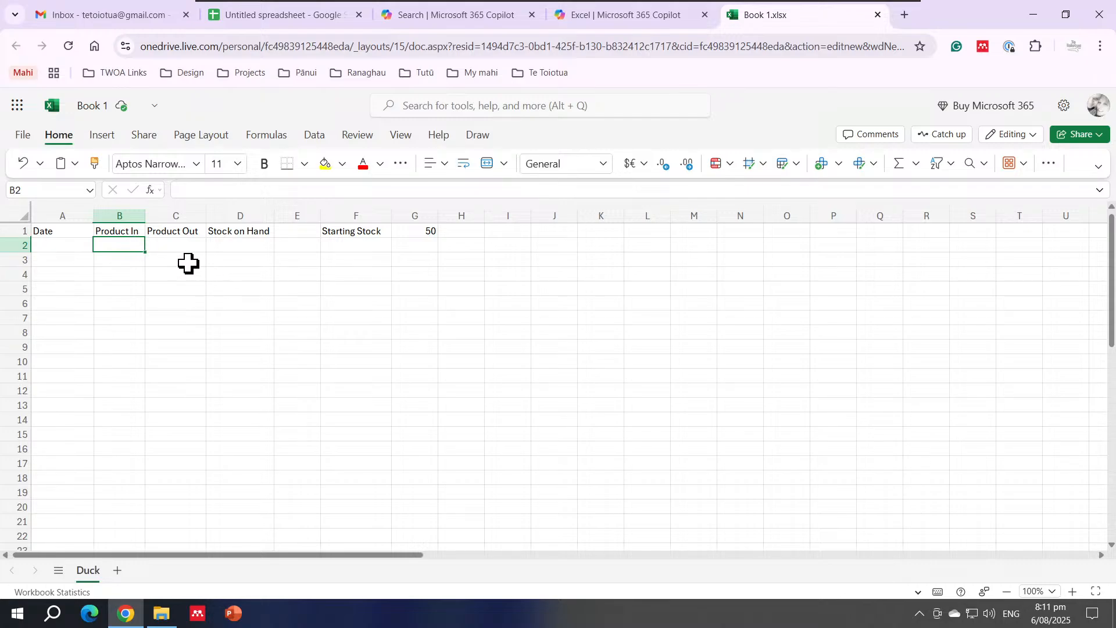
click(178, 244)
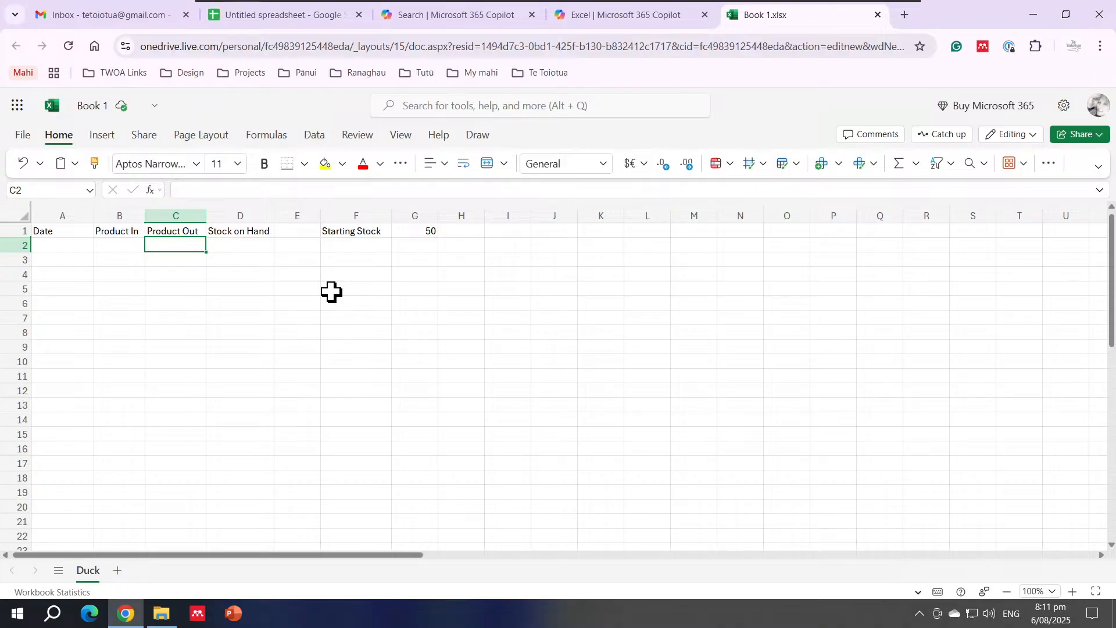
click(254, 245)
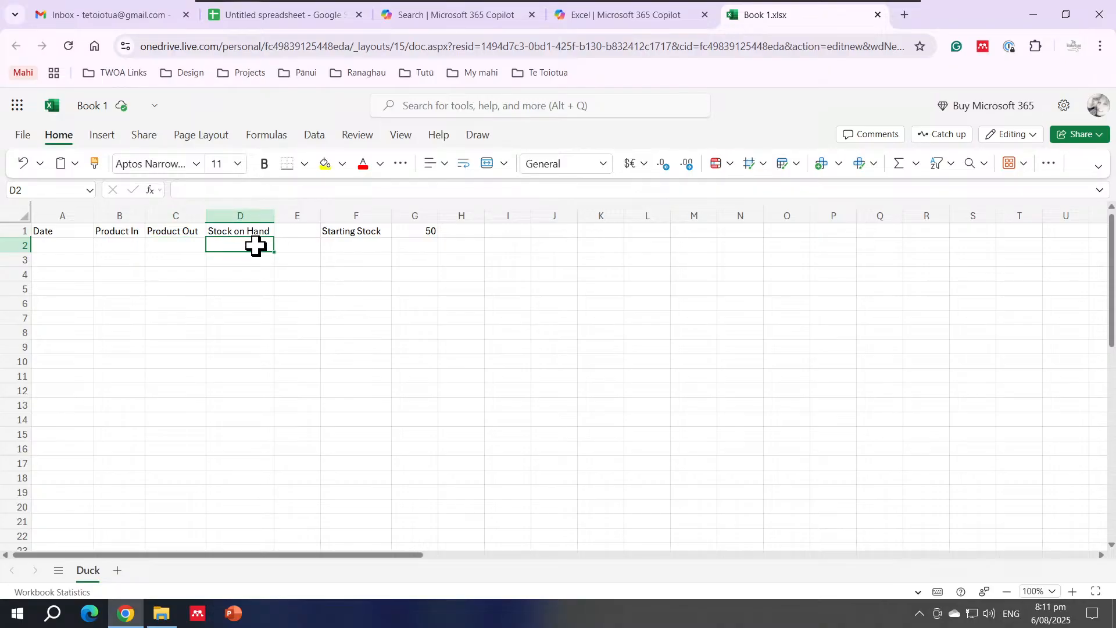
click(365, 286)
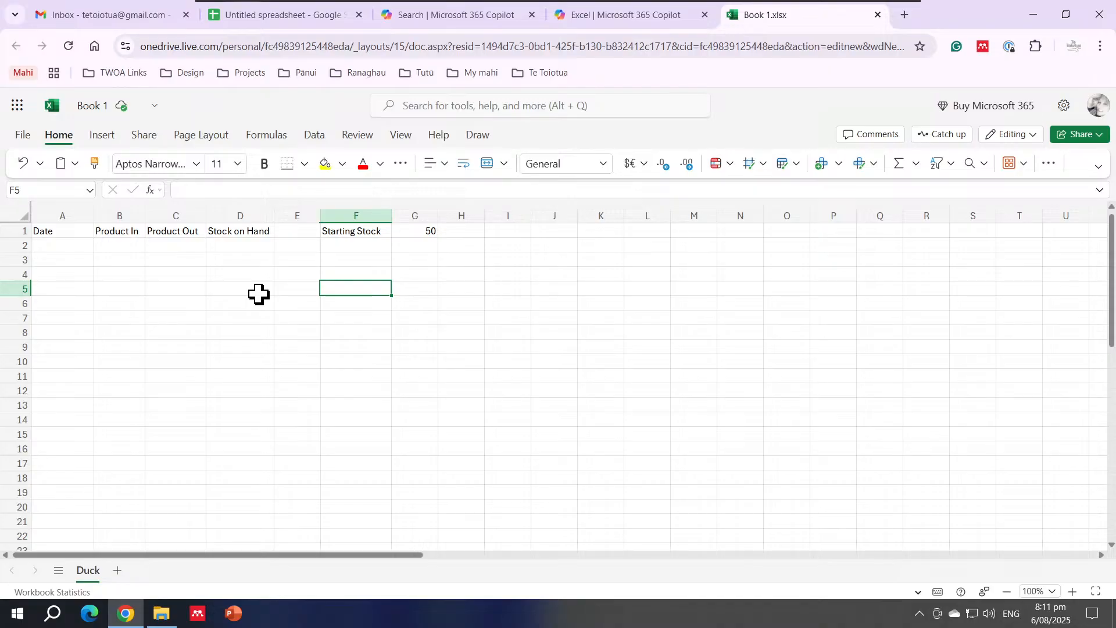
click(216, 257)
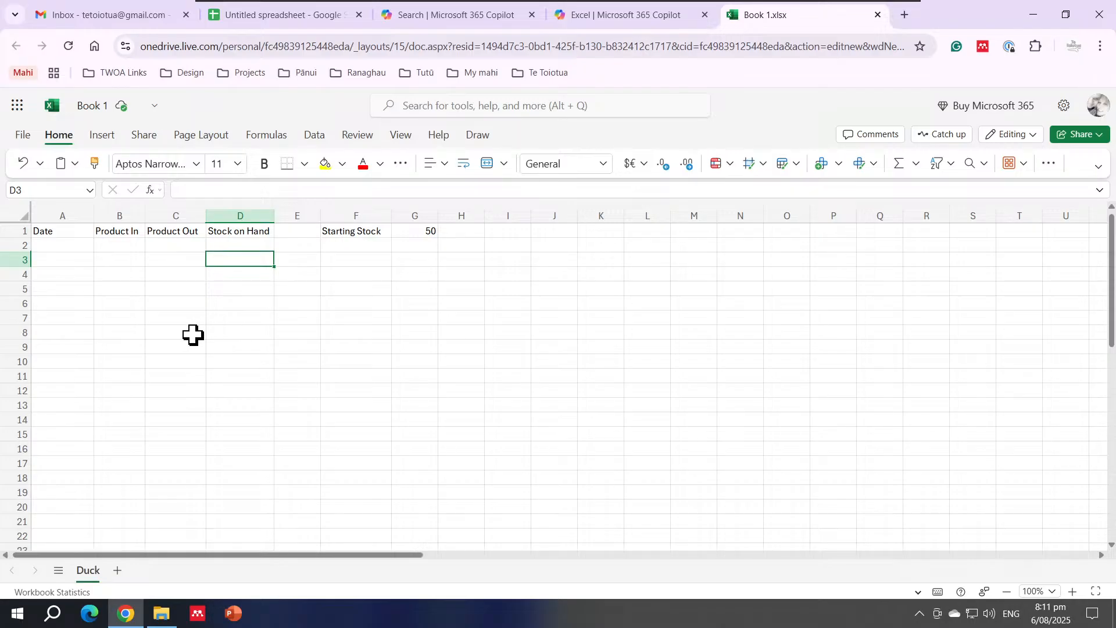
Enter the full month names January and February in cells A2 and A3 under the Date heading
click(48, 247)
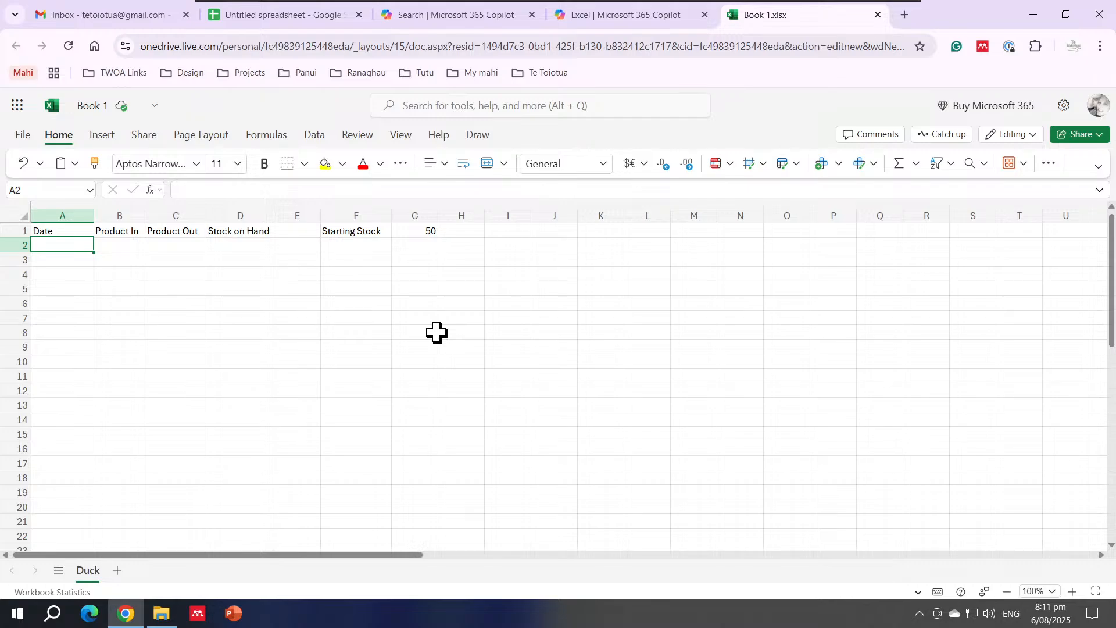
text(January)
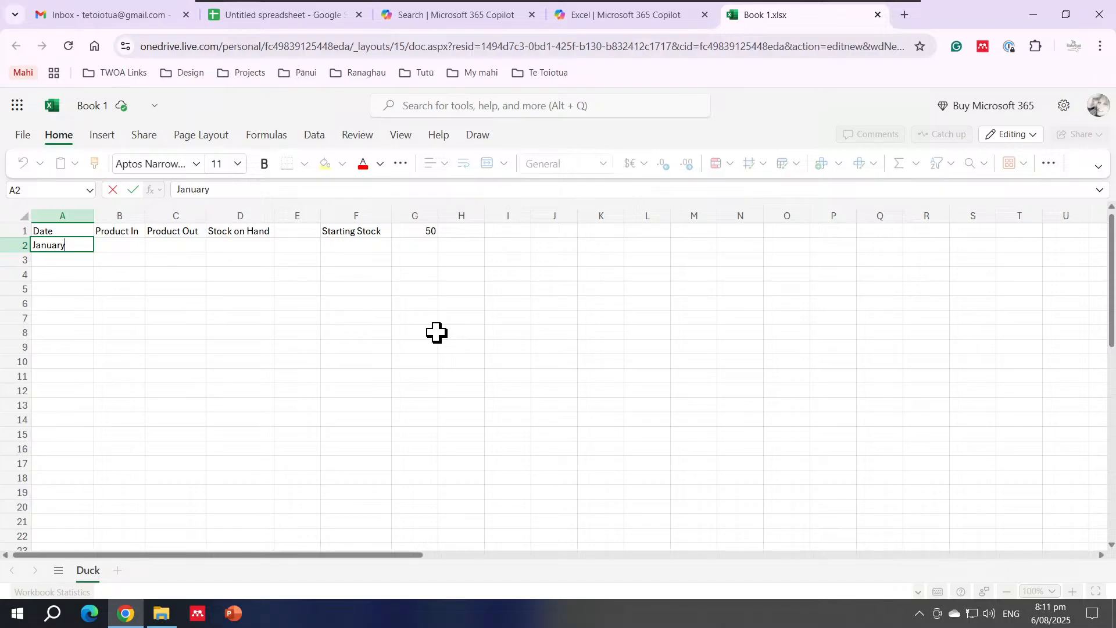
key(Return)
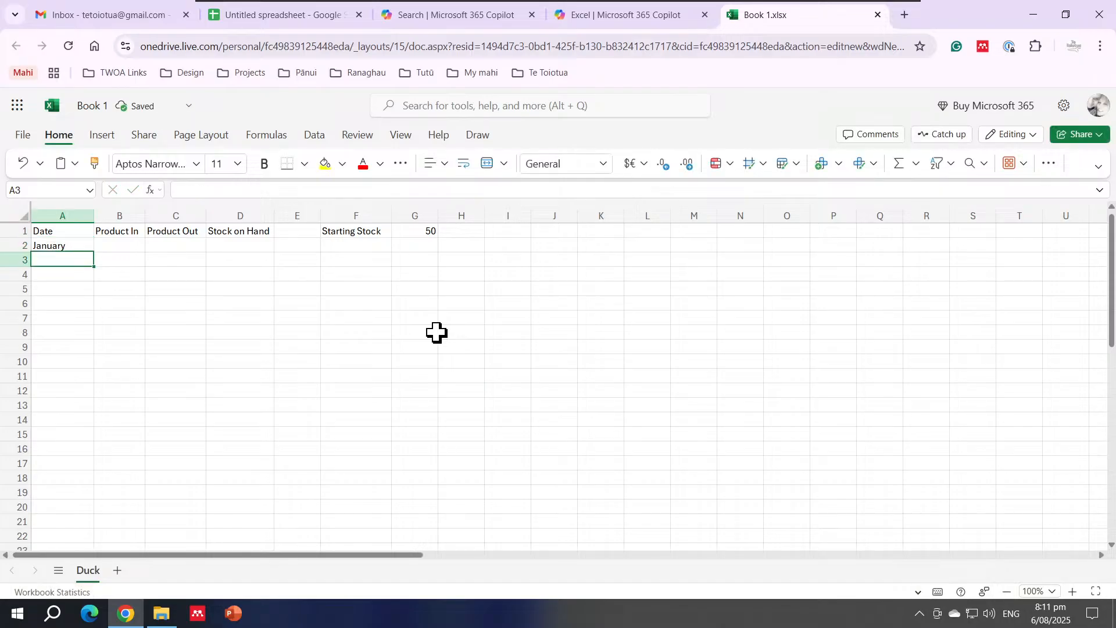
text(February)
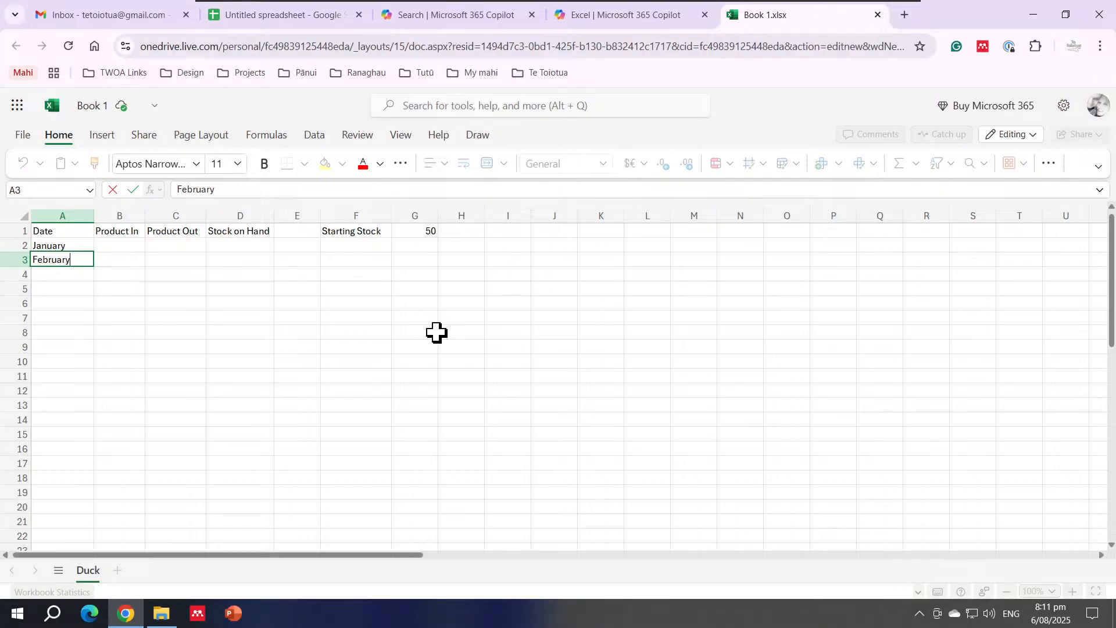
key(Return)
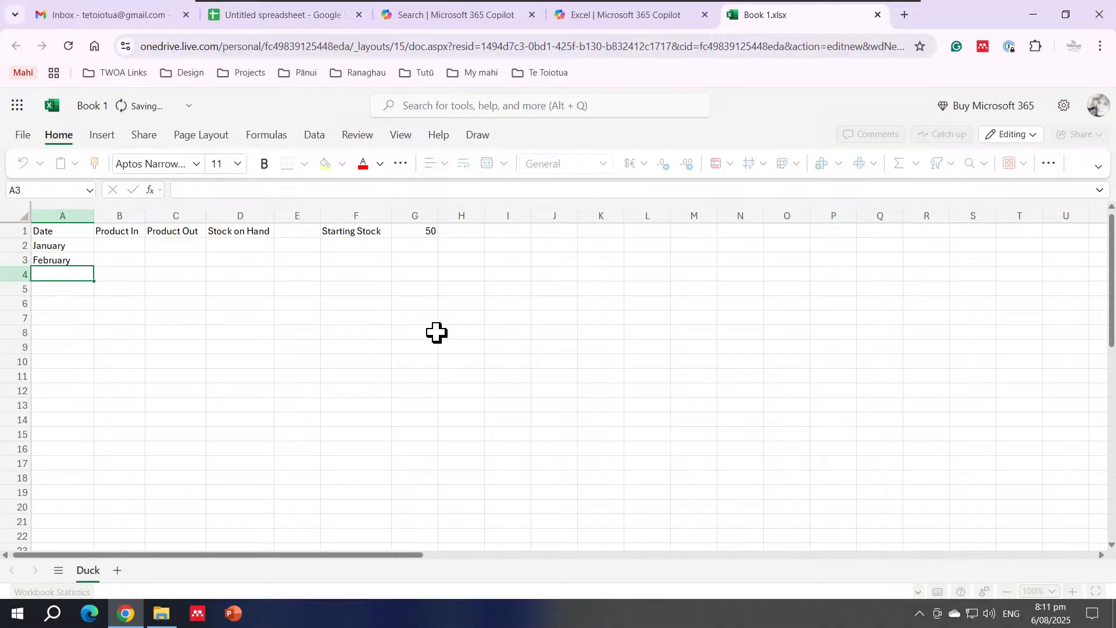
Replace the full month names in cells A2 and A3 with the abbreviations Jan and Feb
key(Up)
key(Up)
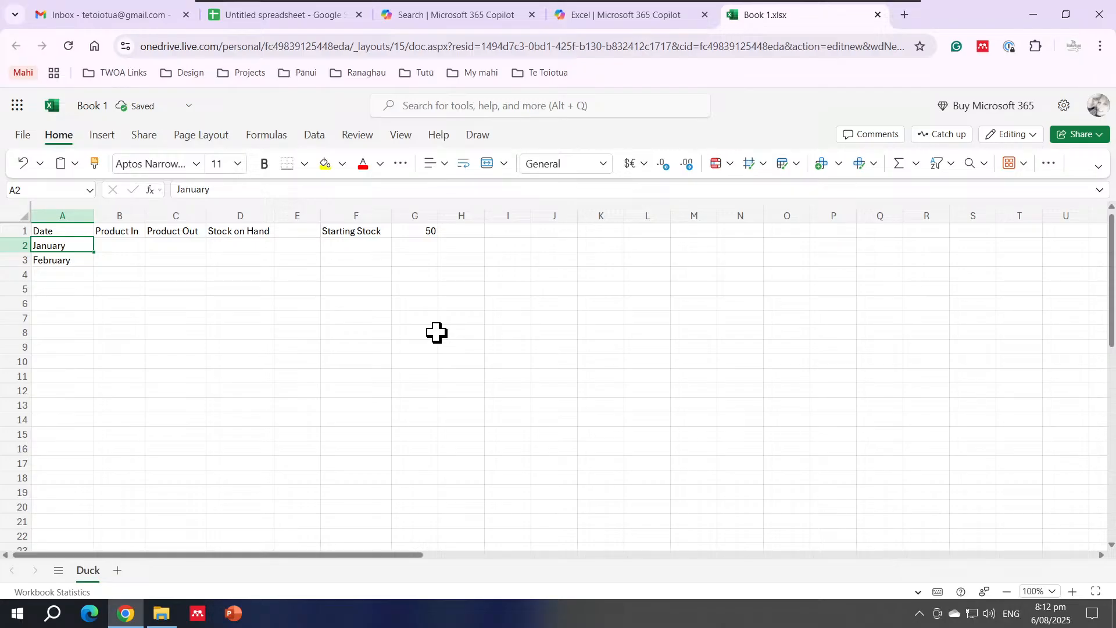
key(Delete)
key(Down)
key(Delete)
key(Up)
text(Jan)
key(Return)
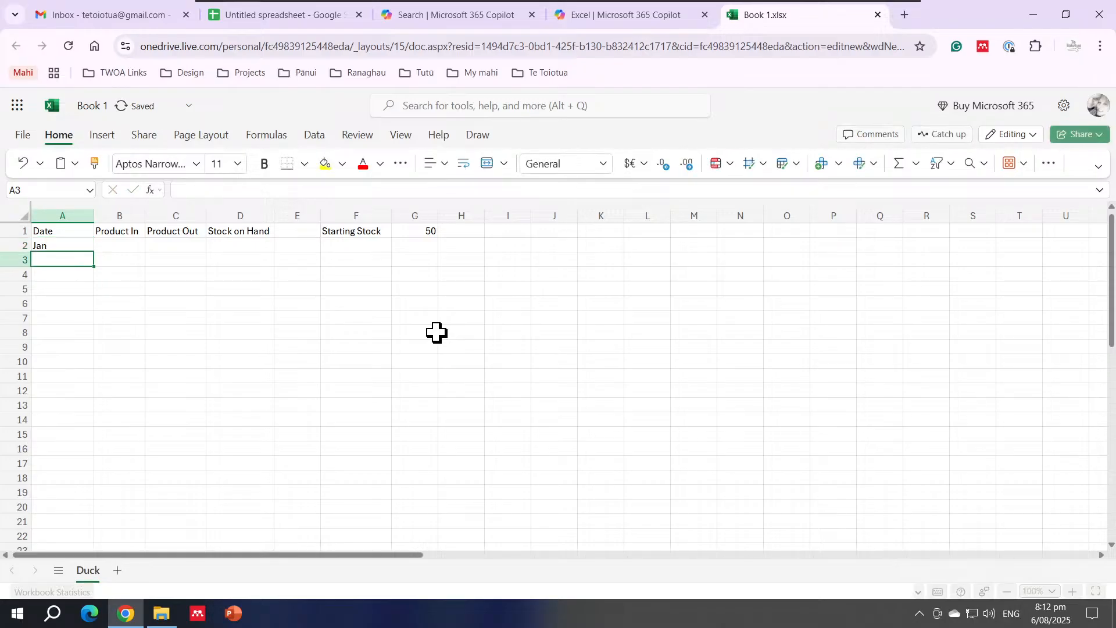
text(Feb)
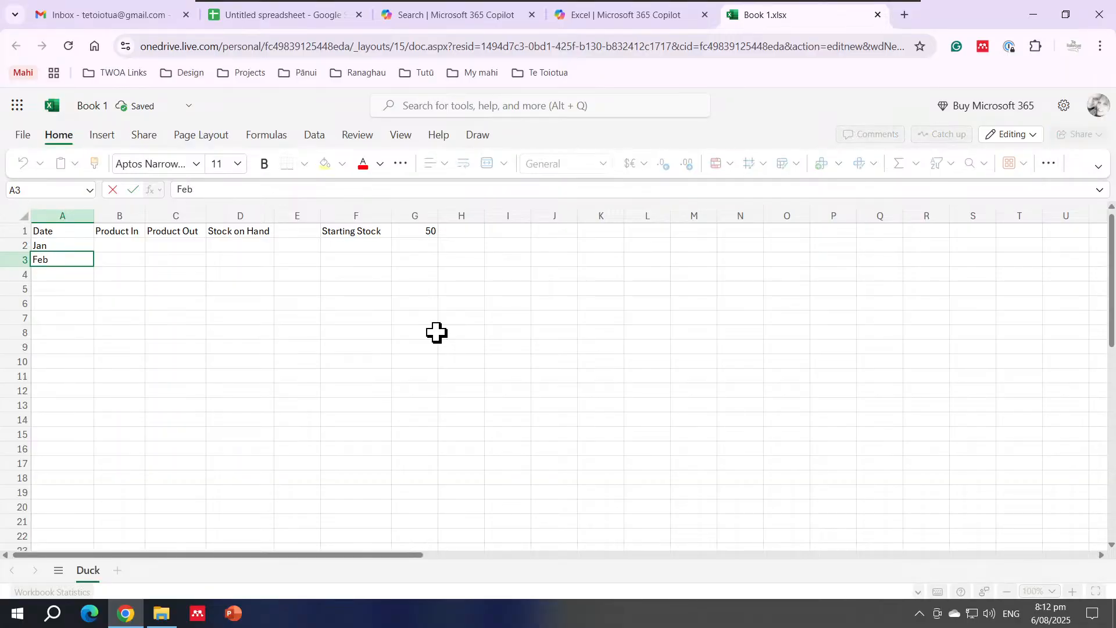
key(Return)
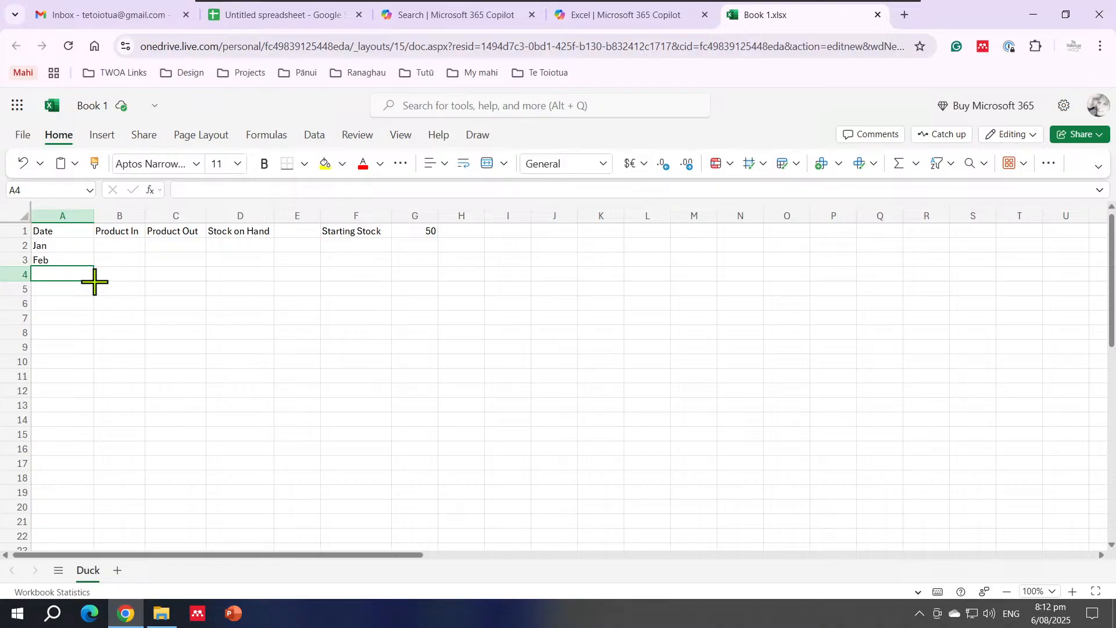
click(109, 301)
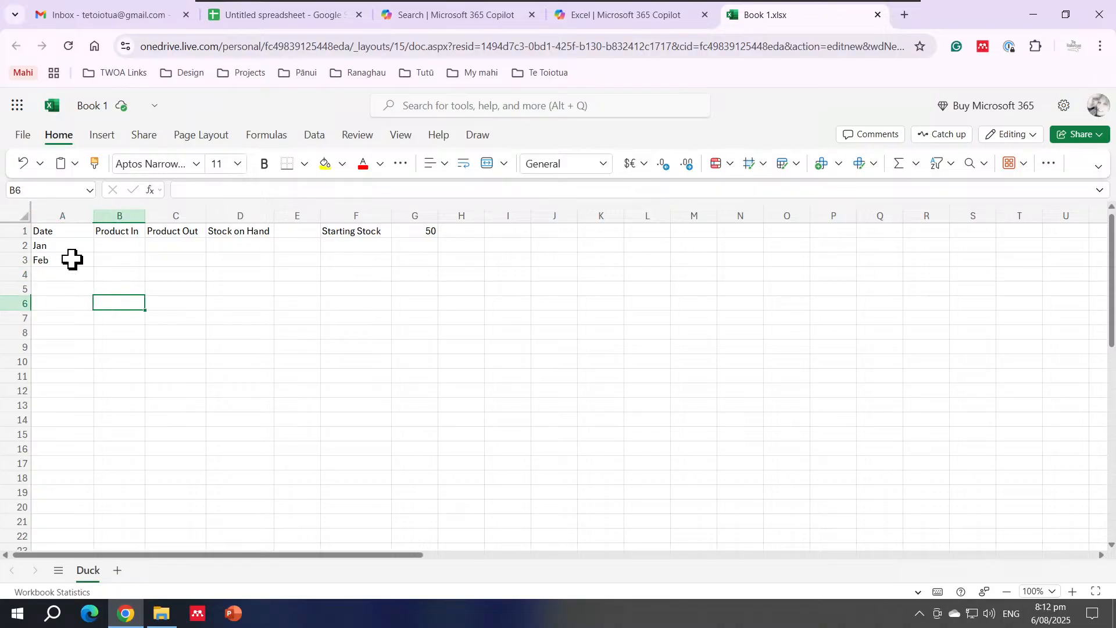
mouse_move(68, 246)
mouse_down()
mouse_move(87, 262)
mouse_move(55, 247)
mouse_move(60, 255)
mouse_up()
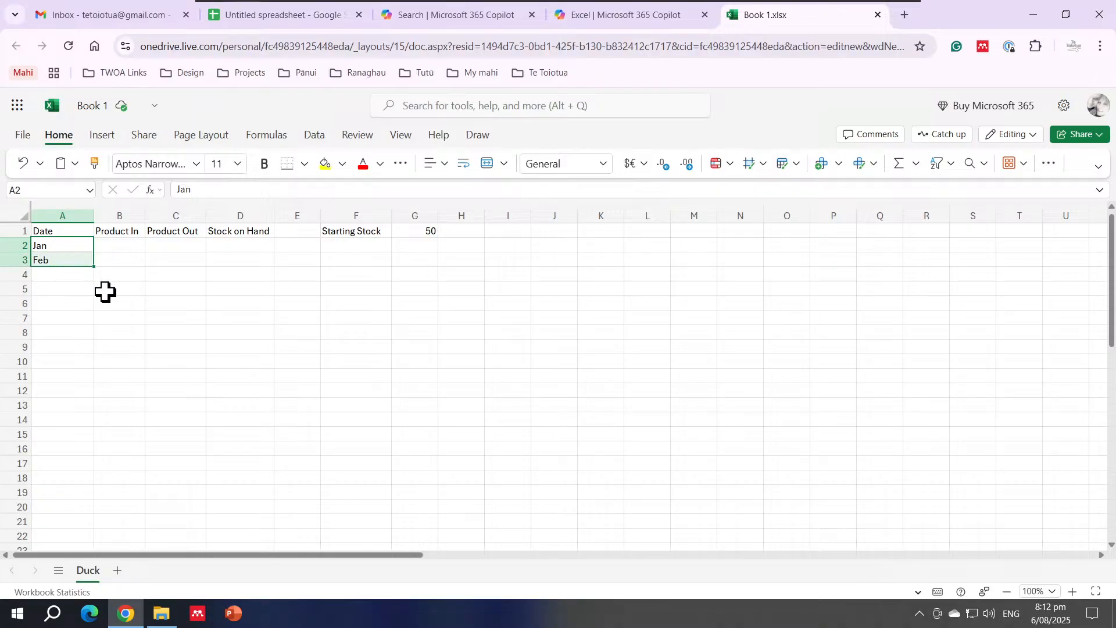
click(104, 289)
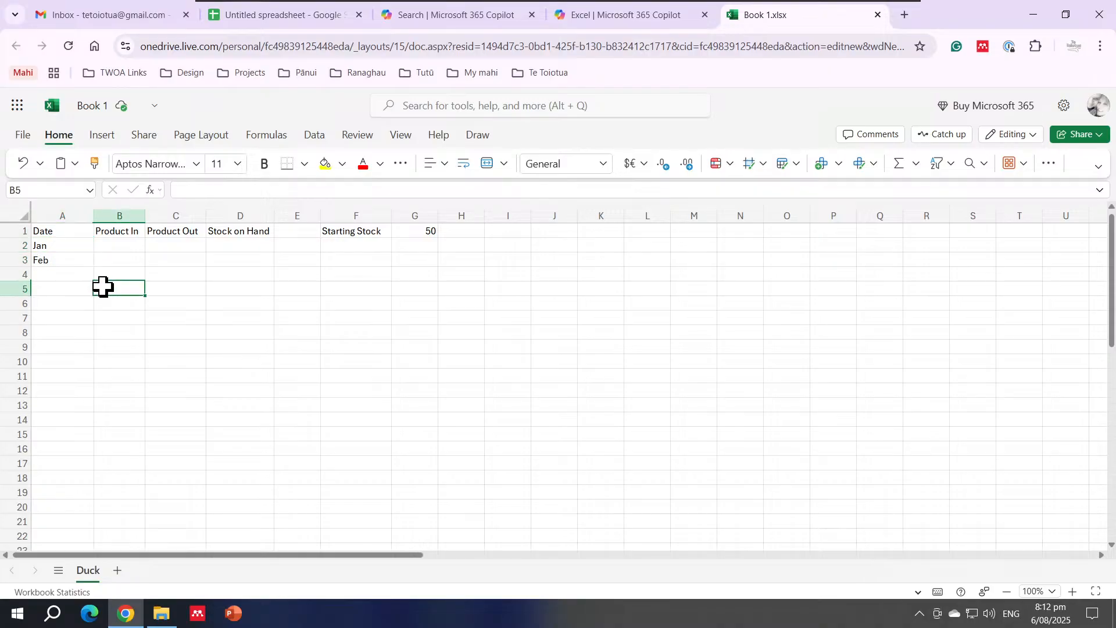
Enter 10 in cell B2 and fill it down the Product In column to row 14
click(123, 245)
text(10)
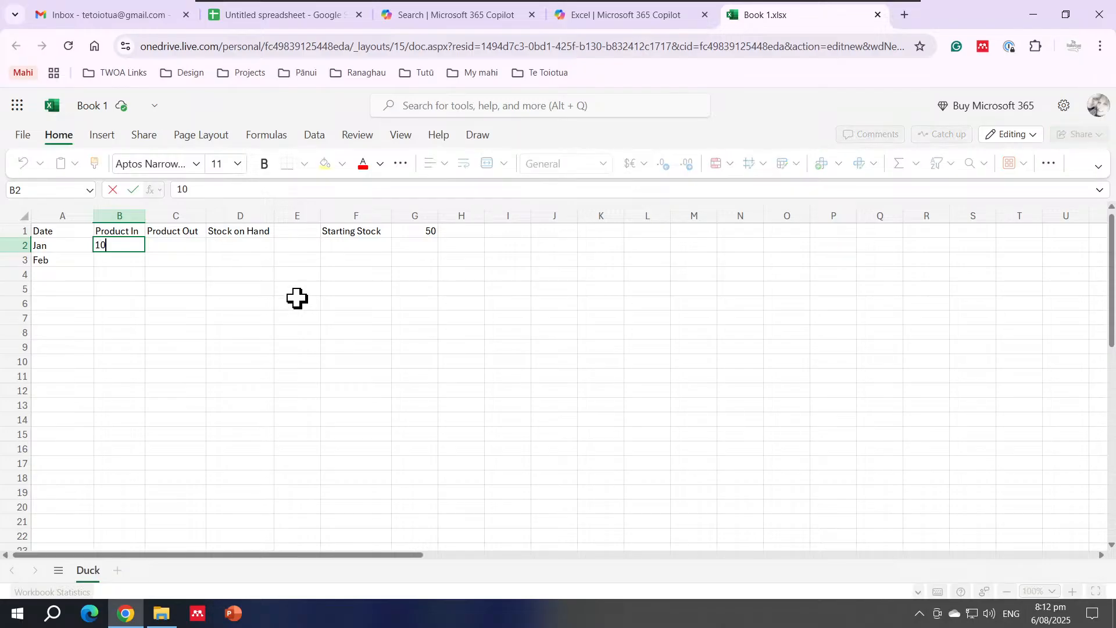
click(297, 298)
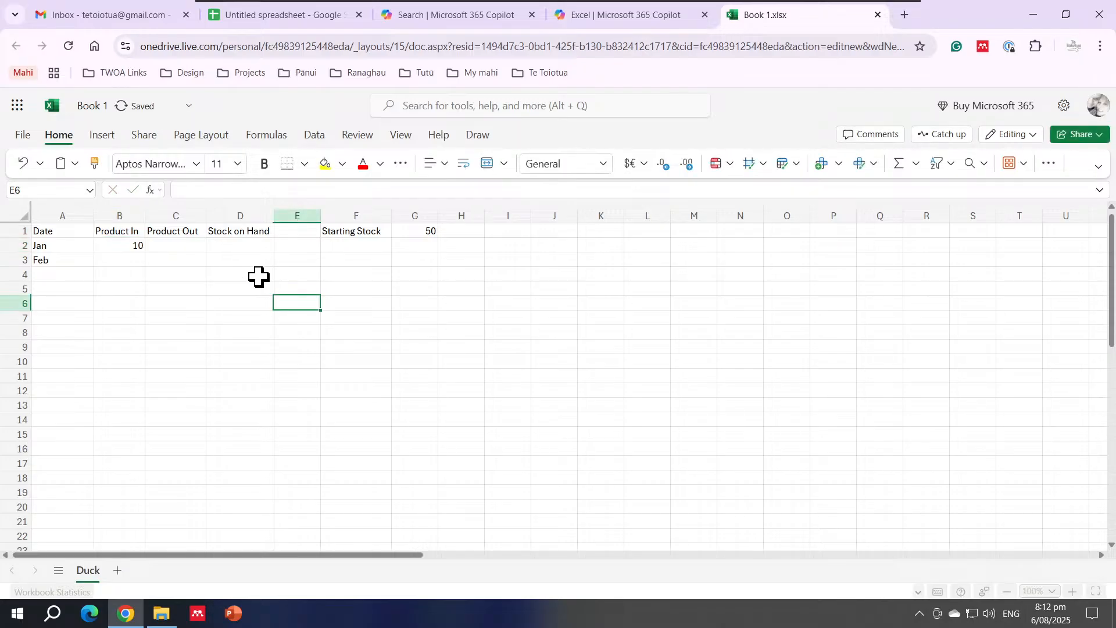
click(128, 248)
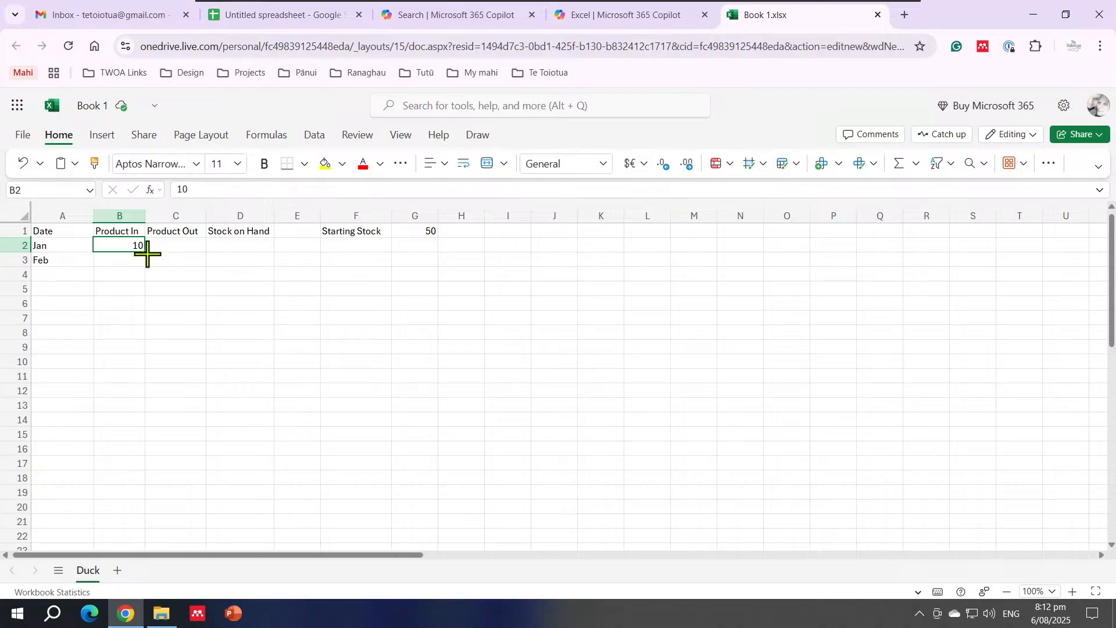
drag(145, 251, 144, 426)
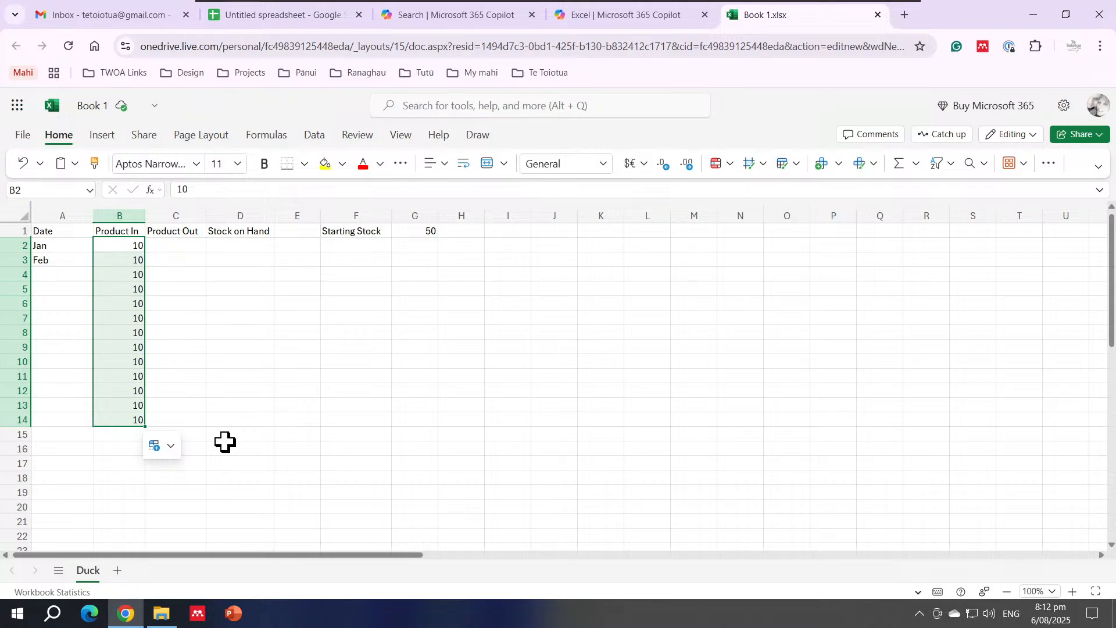
Undo the fill in the Product In column and clear the value in cell B2
key(ctrl+z)
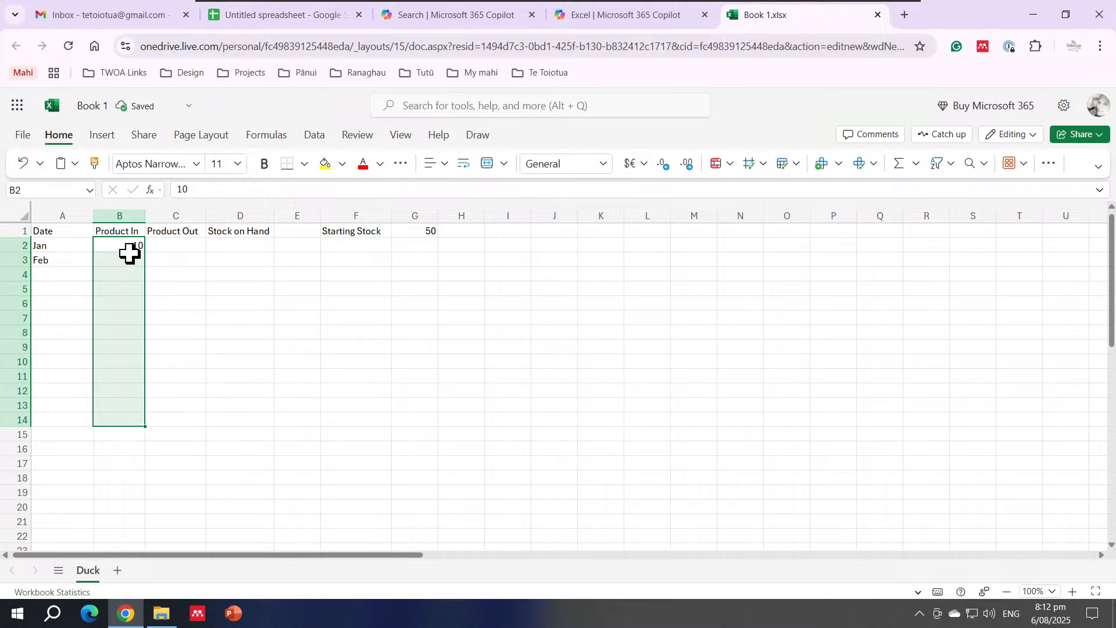
click(129, 258)
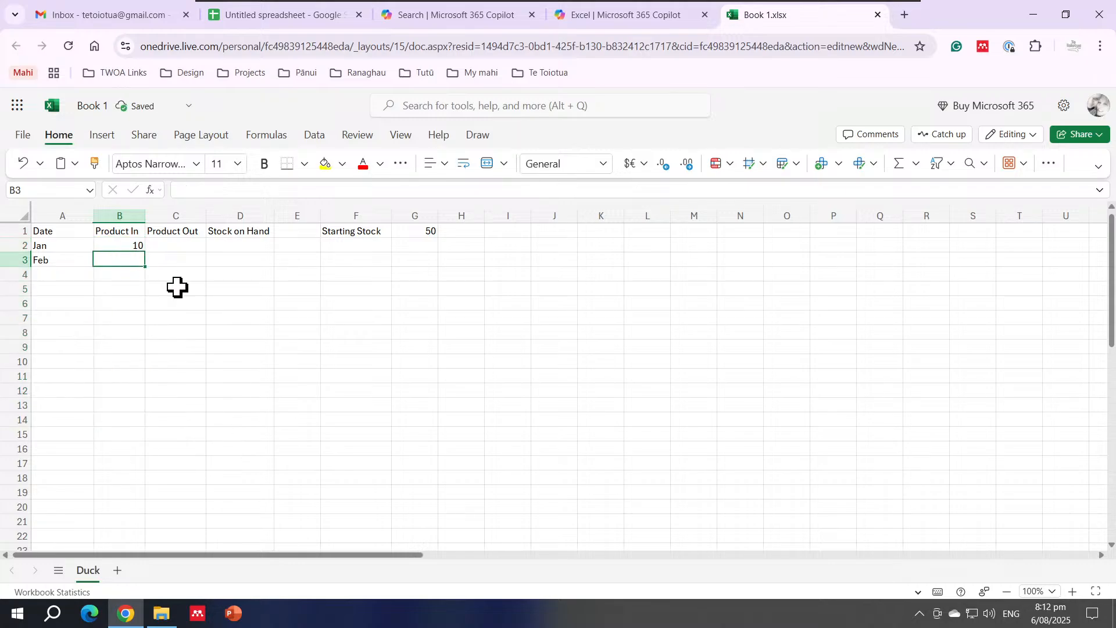
click(115, 245)
key(Delete)
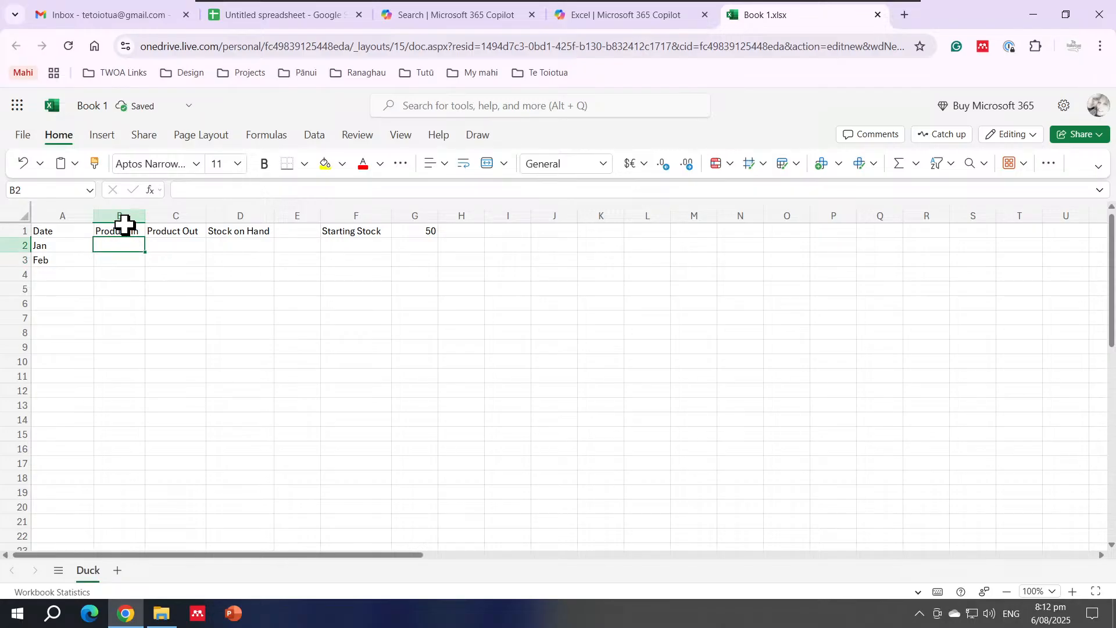
Extend the Jan and Feb series from cells A2:A3 down to Dec in A13, and select cell B2
drag(67, 245, 62, 259)
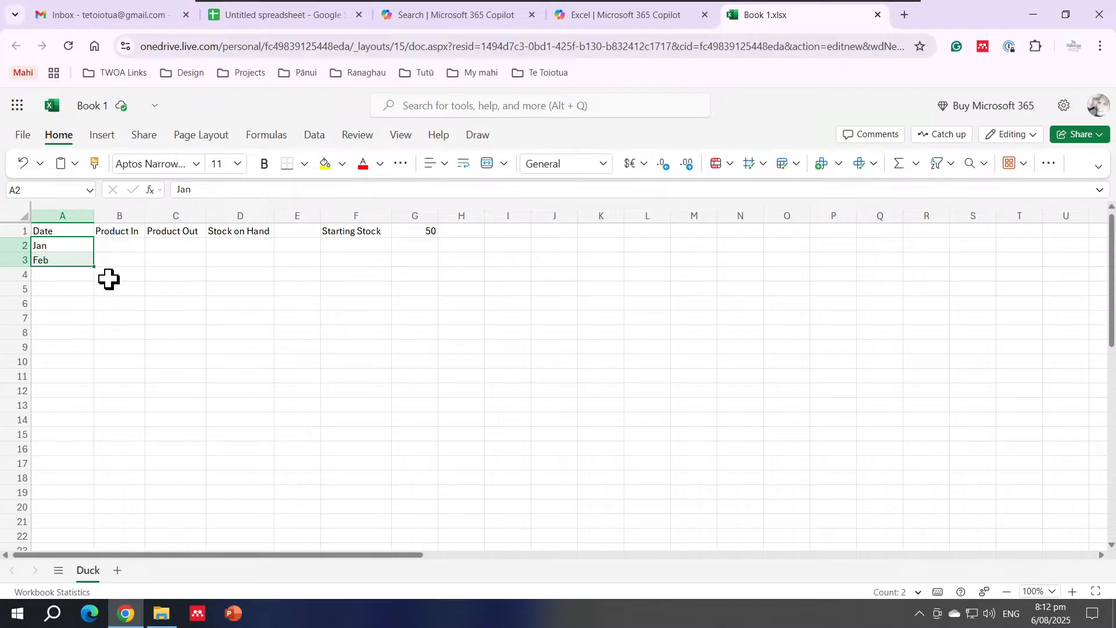
drag(96, 266, 91, 397)
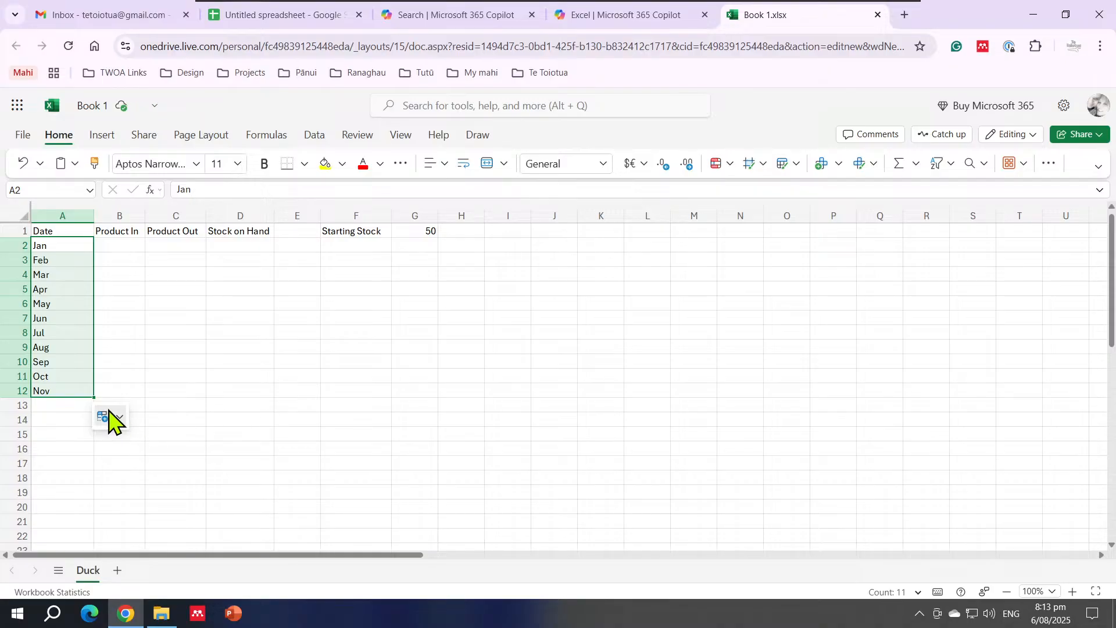
drag(92, 397, 95, 424)
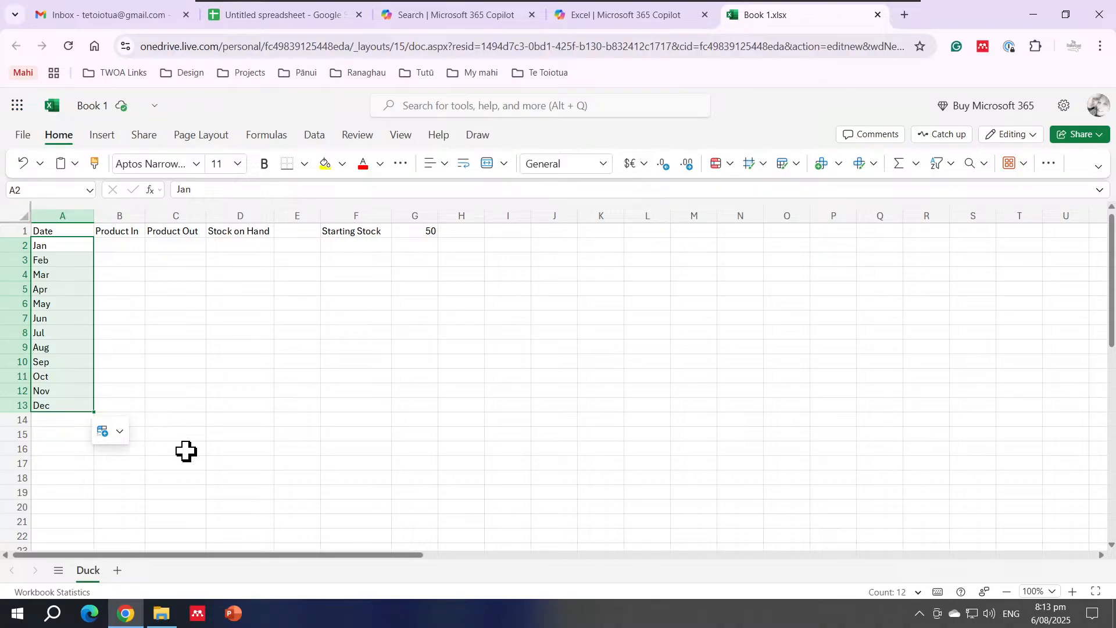
click(189, 451)
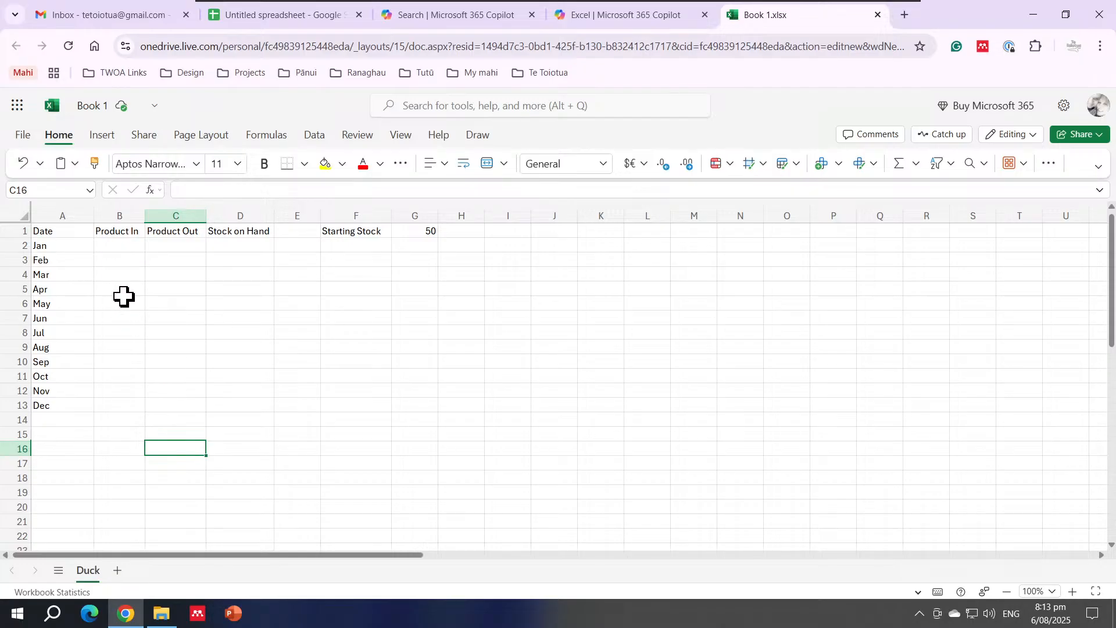
click(135, 250)
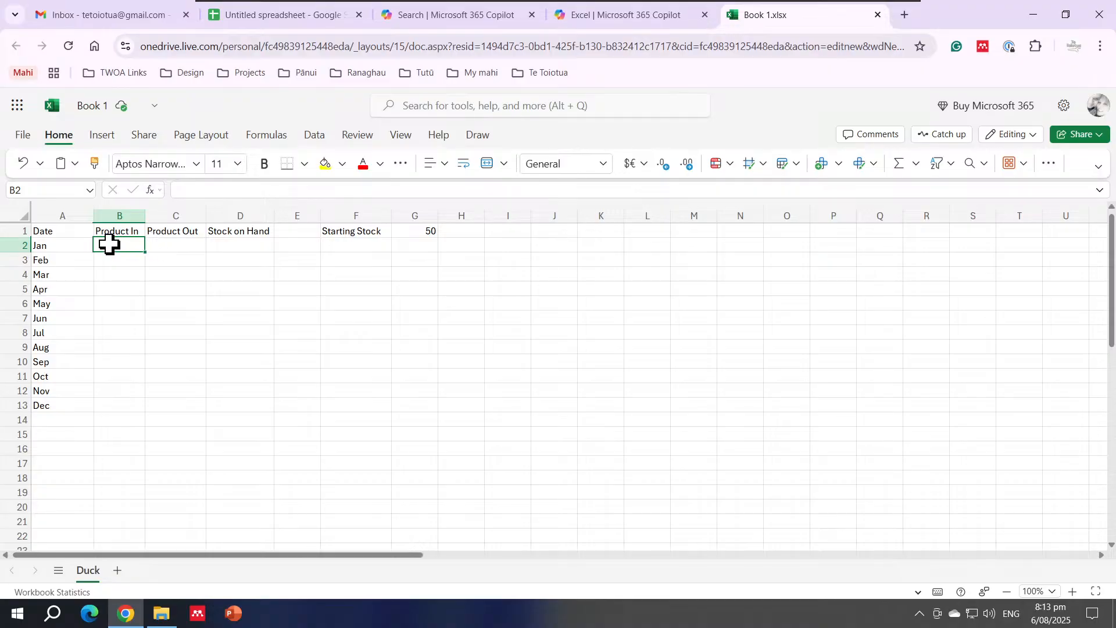
click(175, 246)
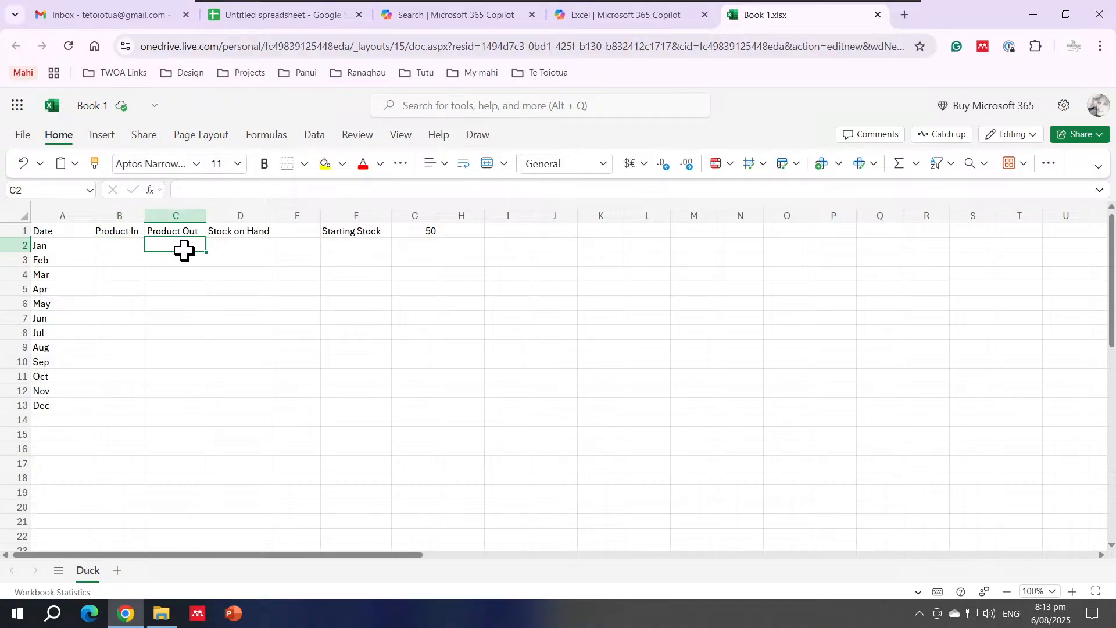
click(234, 249)
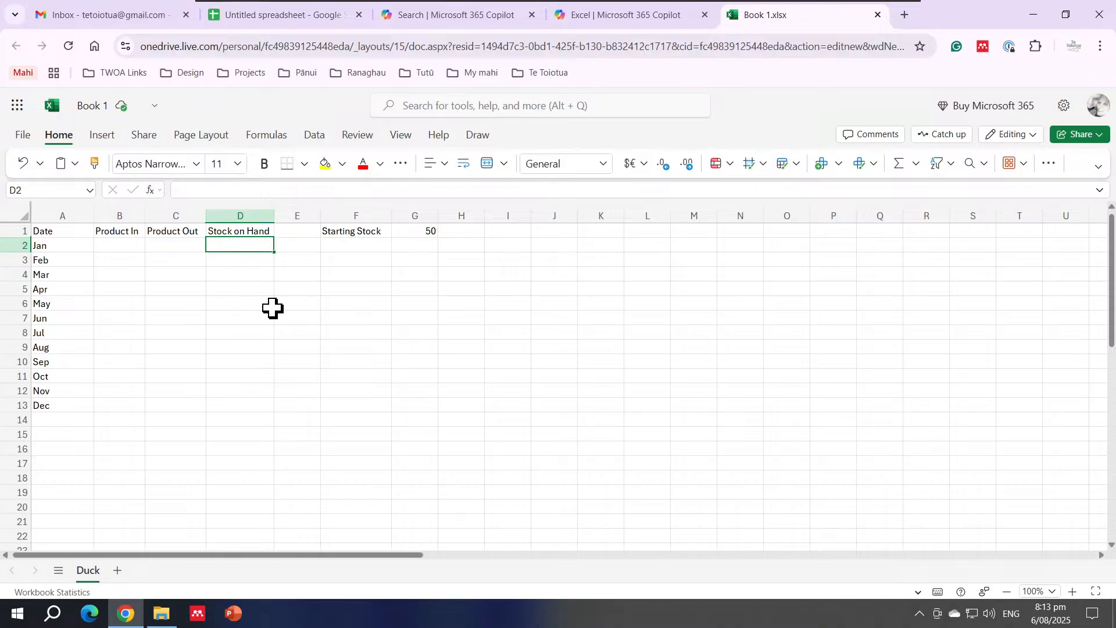
click(917, 164)
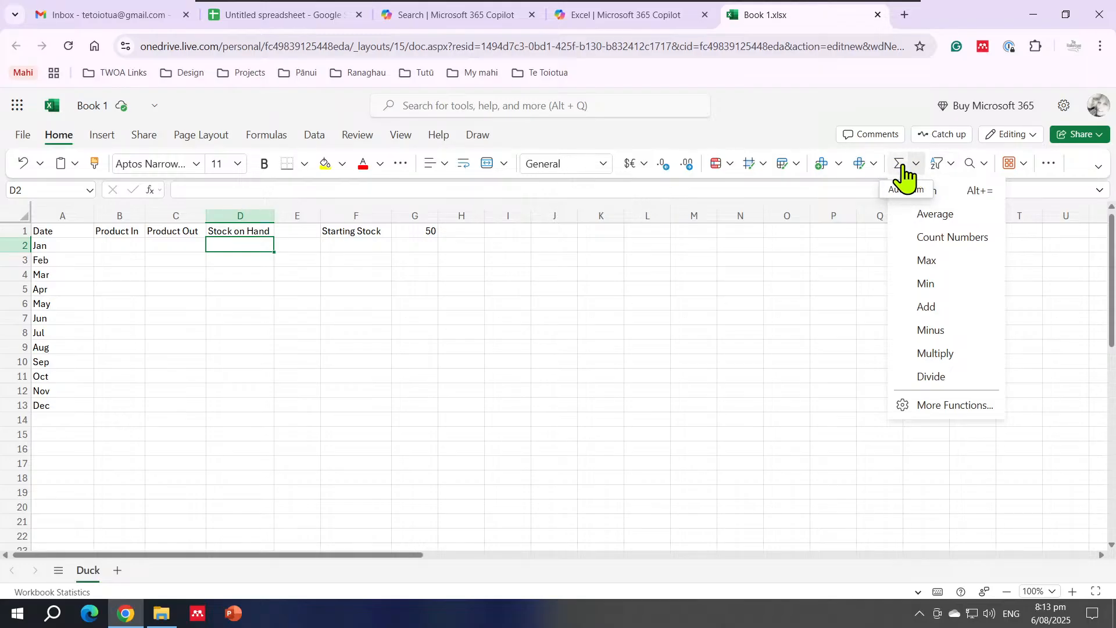
click(822, 350)
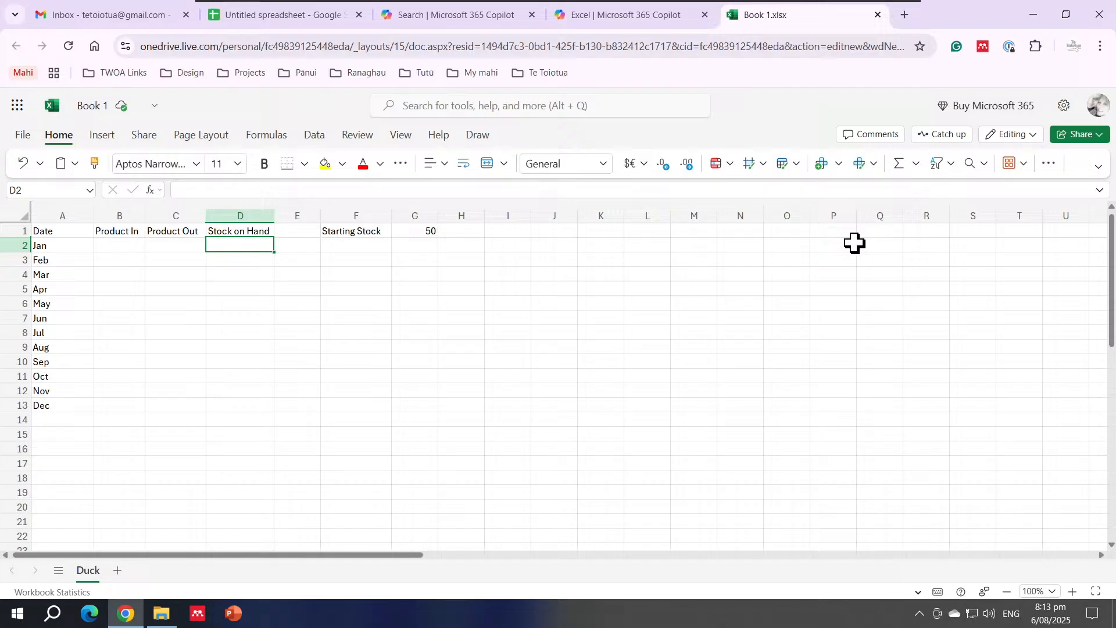
click(903, 166)
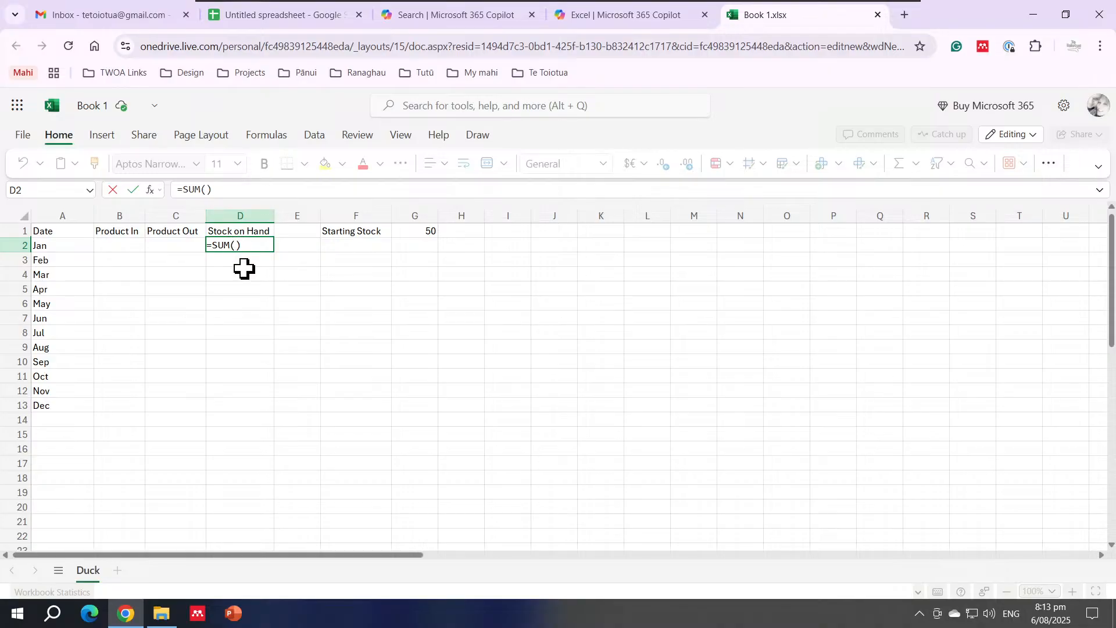
click(249, 273)
key(Escape)
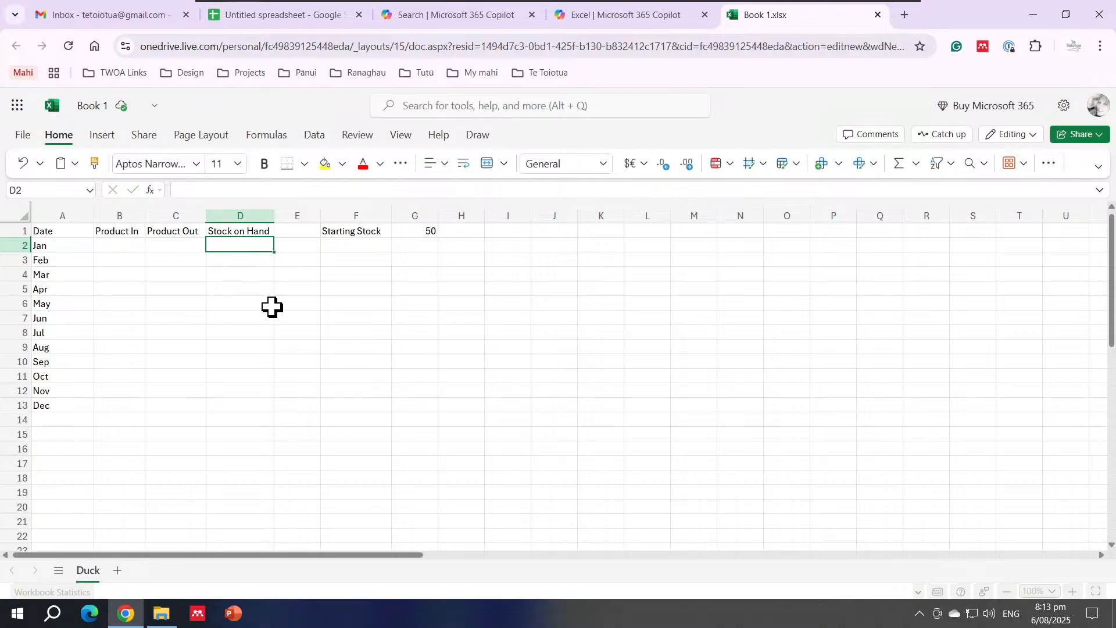
Enter 10 in the January Product In cell B2 and 5 in the Product Out cell C2
click(113, 249)
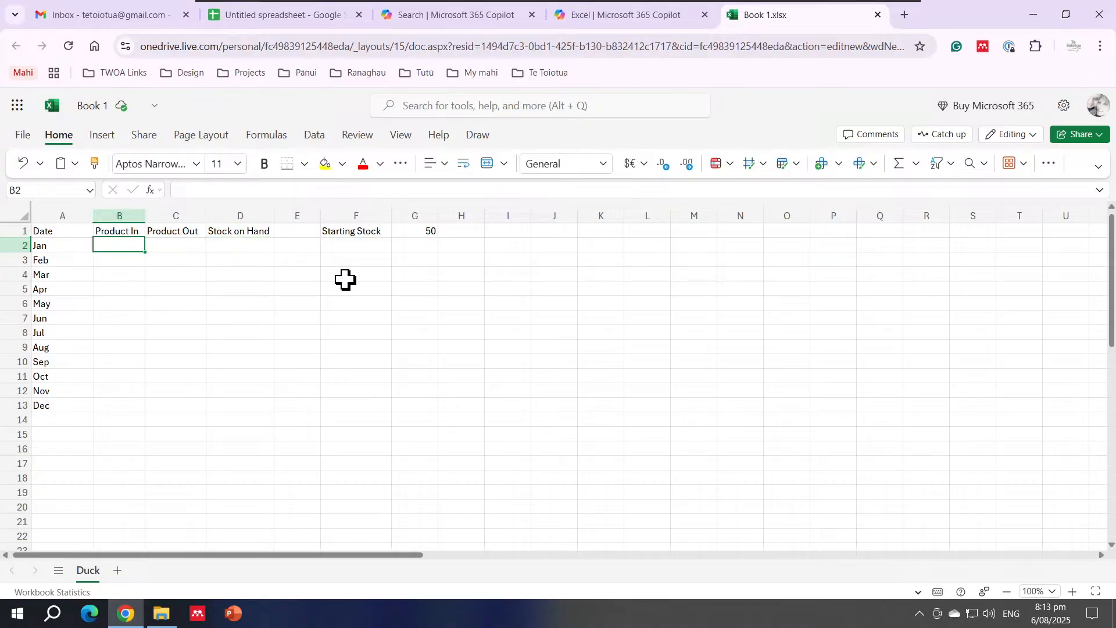
text(10)
click(176, 249)
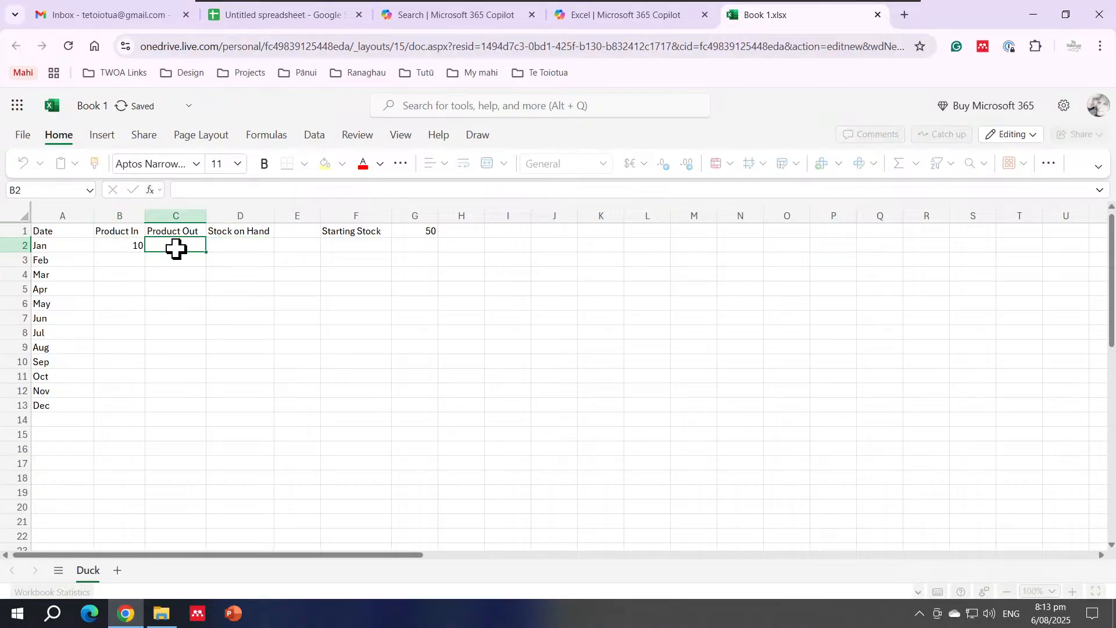
text(5)
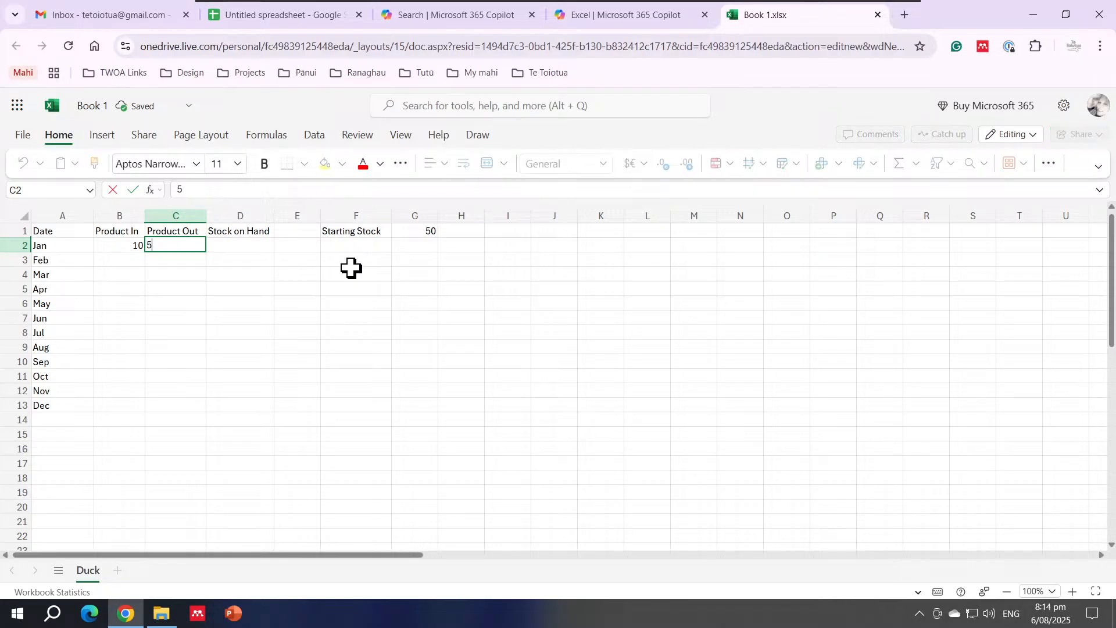
key(Return)
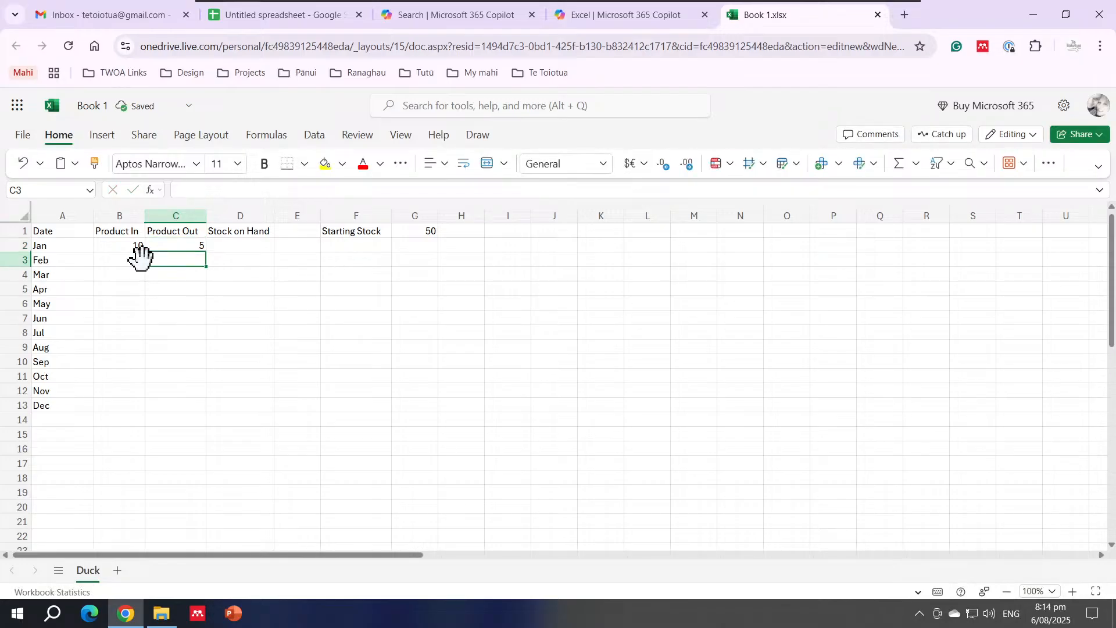
Use AutoSum to enter =SUM(B2:C2) in the January Stock on Hand cell D2
click(119, 244)
click(244, 246)
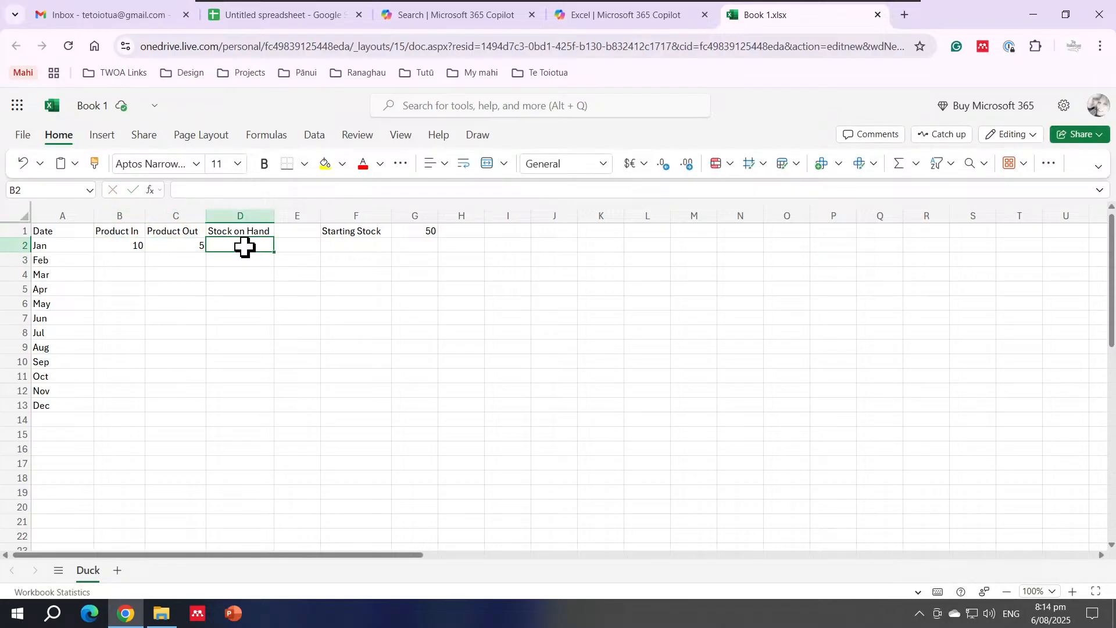
click(899, 168)
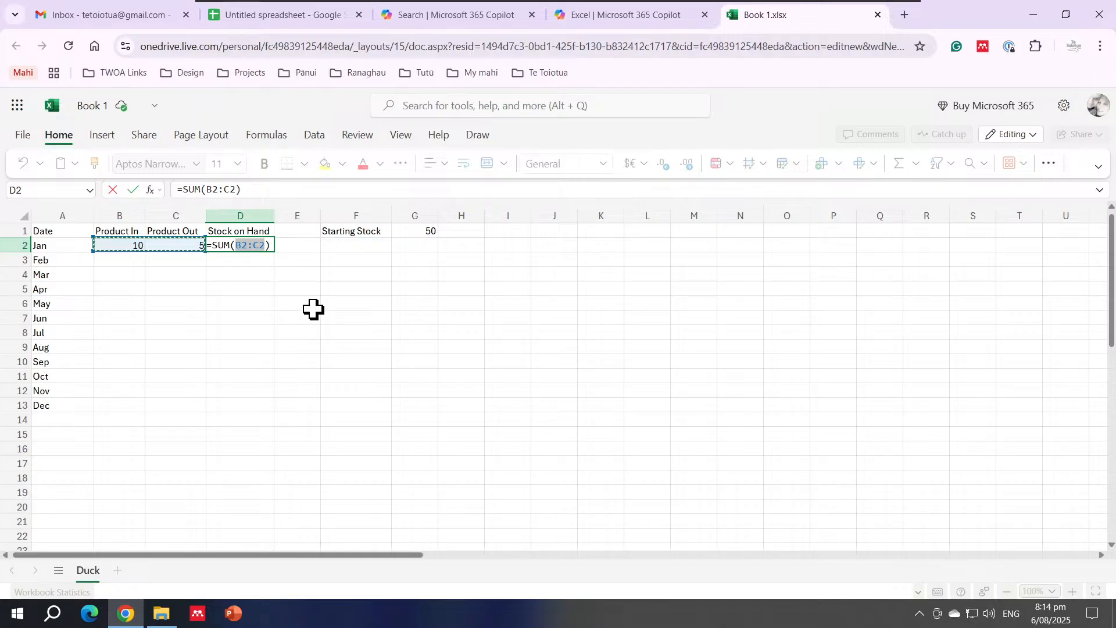
key(Return)
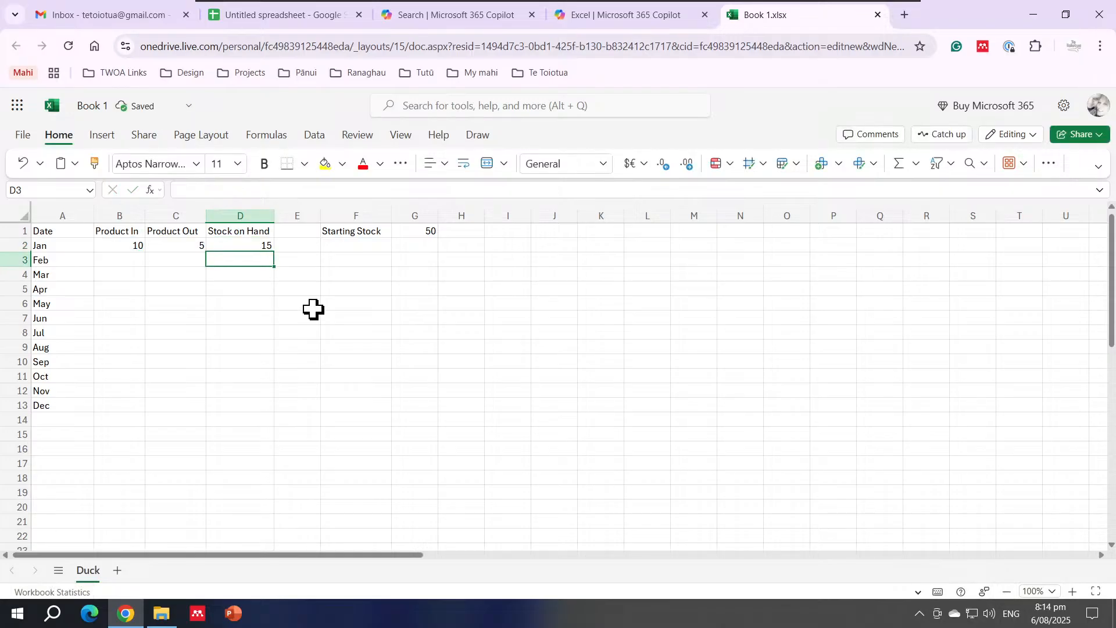
Fill the SUM formula from cell D2 down the Stock on Hand column to D13
click(247, 243)
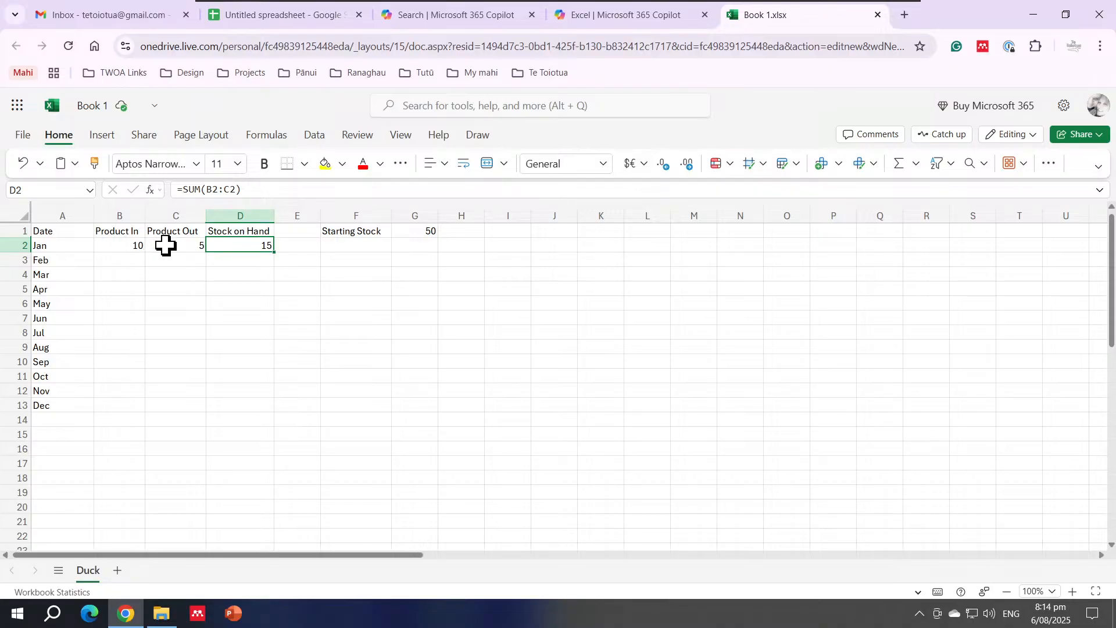
click(325, 316)
click(261, 243)
mouse_move(275, 254)
mouse_down()
mouse_move(260, 376)
mouse_move(271, 401)
mouse_up()
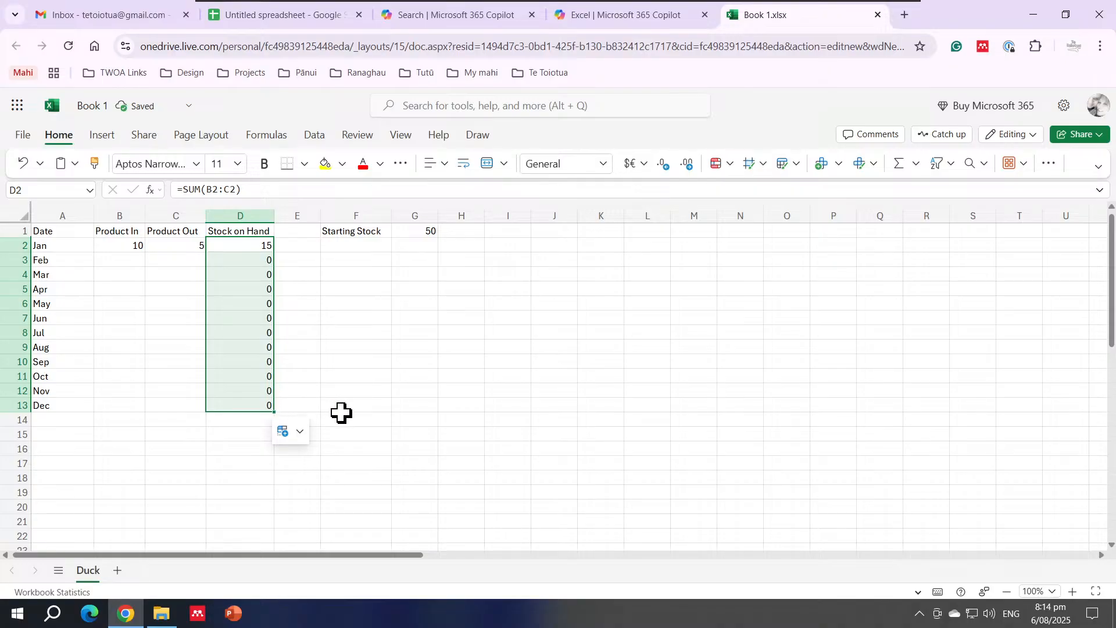
Check how the cell references change in the copied formulas in cells D3, D4 and D5
click(260, 260)
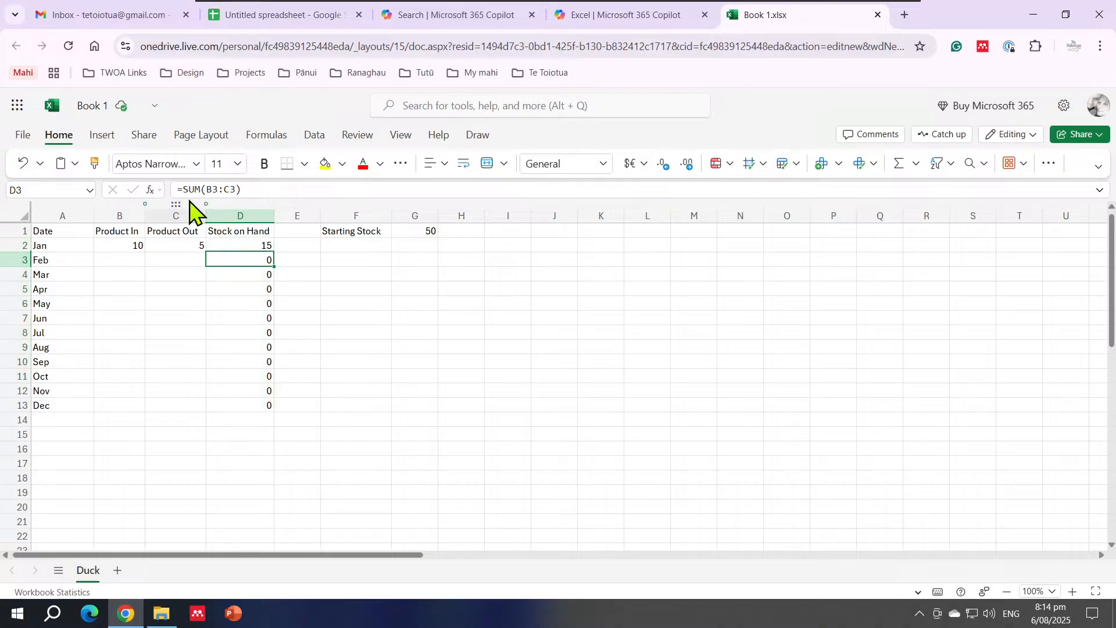
click(244, 275)
click(244, 289)
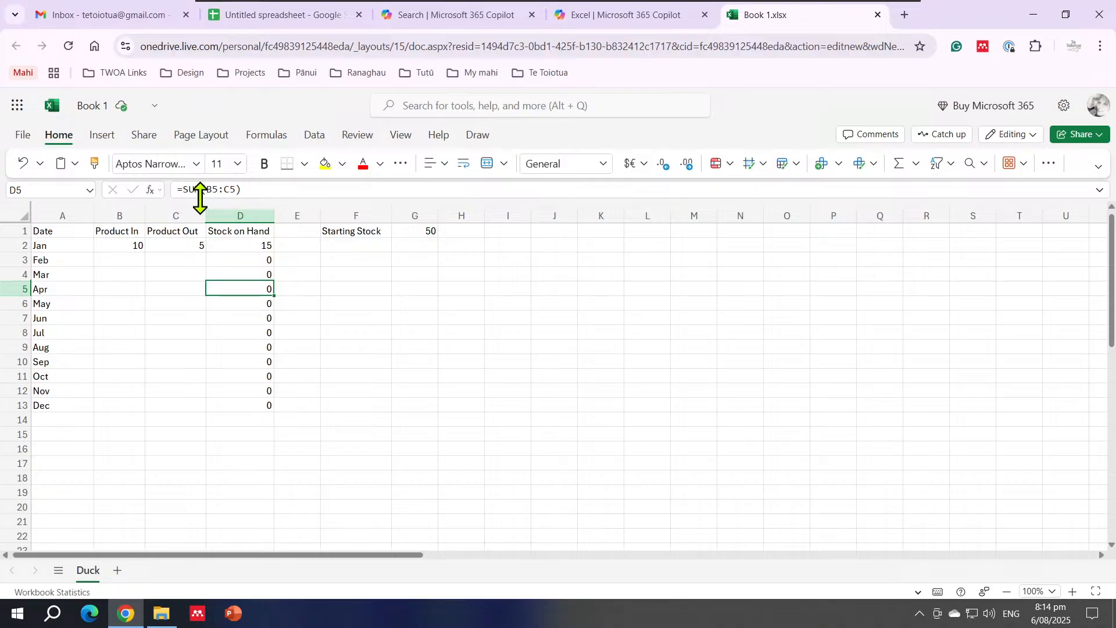
mouse_move(215, 192)
Clear the Stock on Hand formulas in D2:D13 and the values in cells B2 and C2
click(261, 249)
drag(261, 249, 263, 405)
key(Delete)
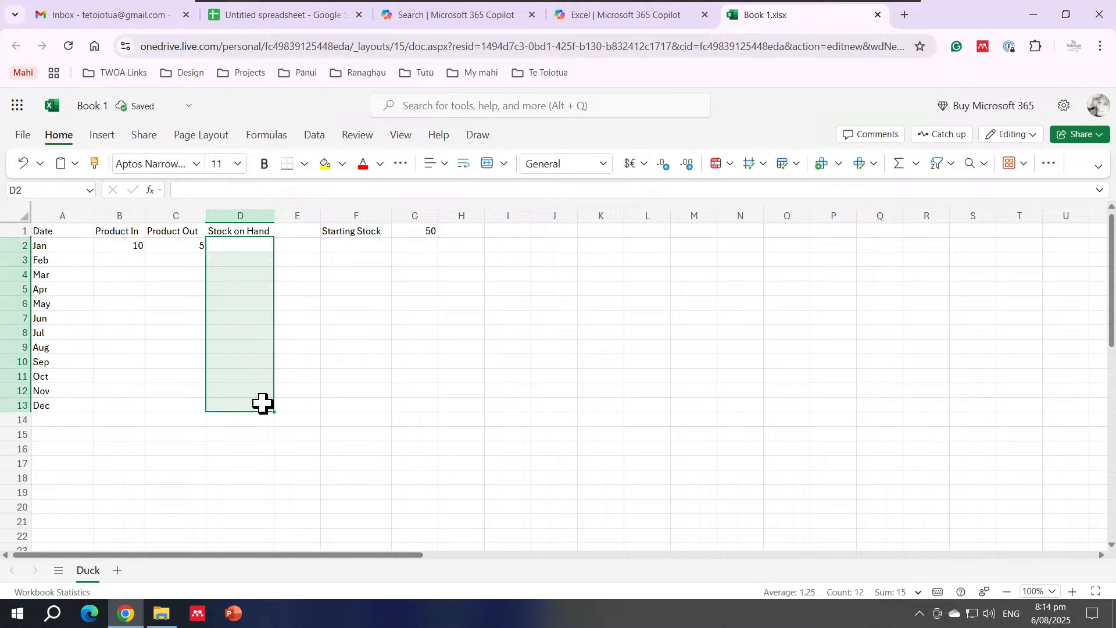
click(260, 387)
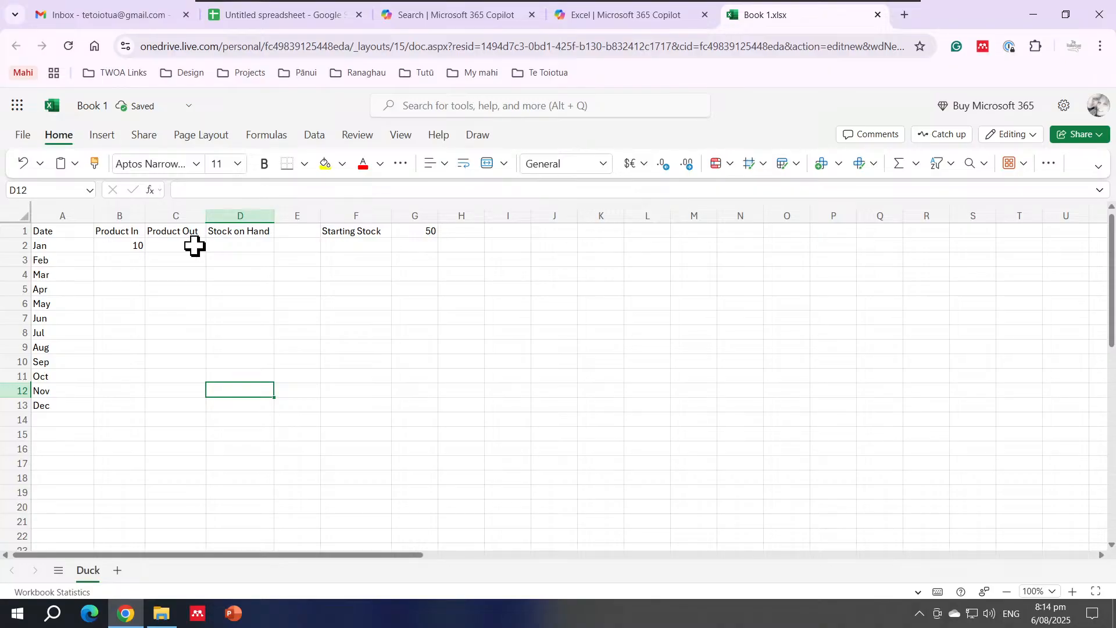
click(226, 245)
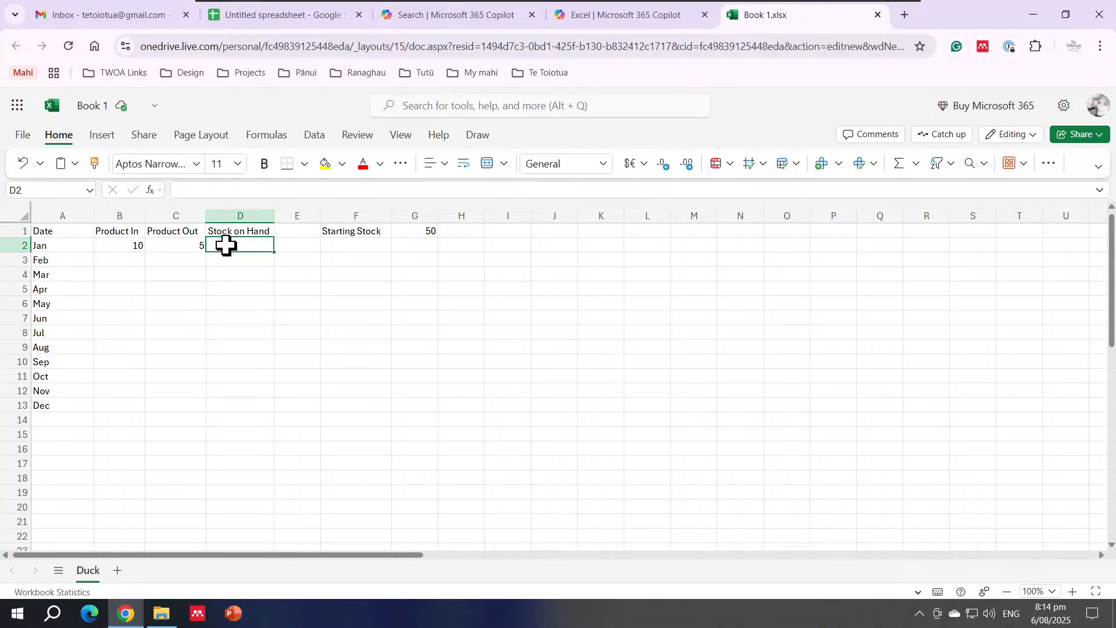
click(138, 245)
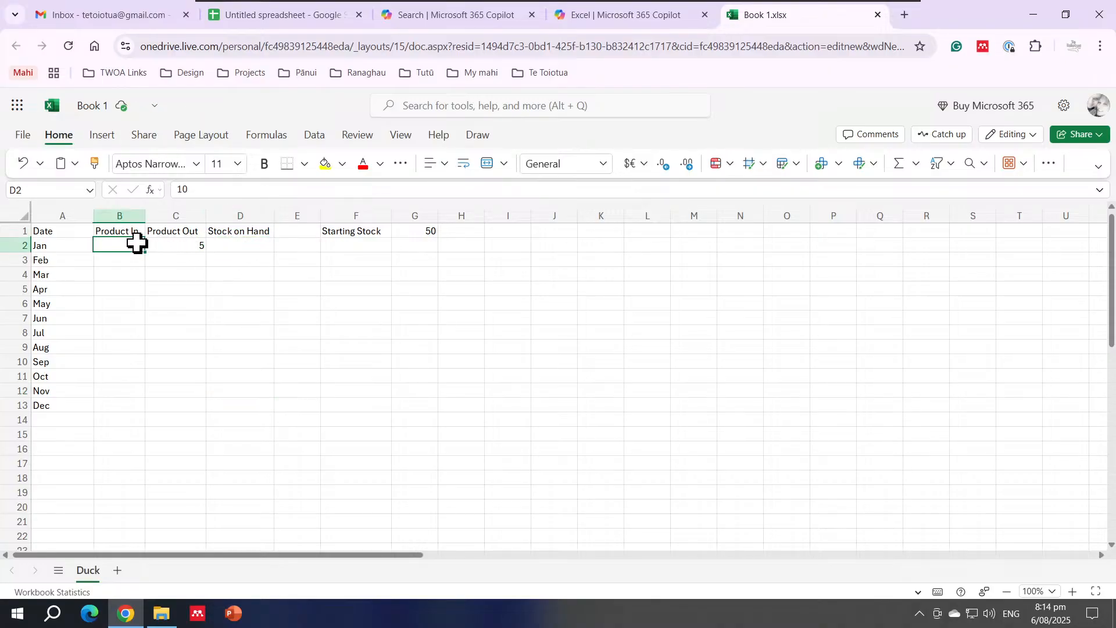
key(Delete)
click(169, 244)
key(Delete)
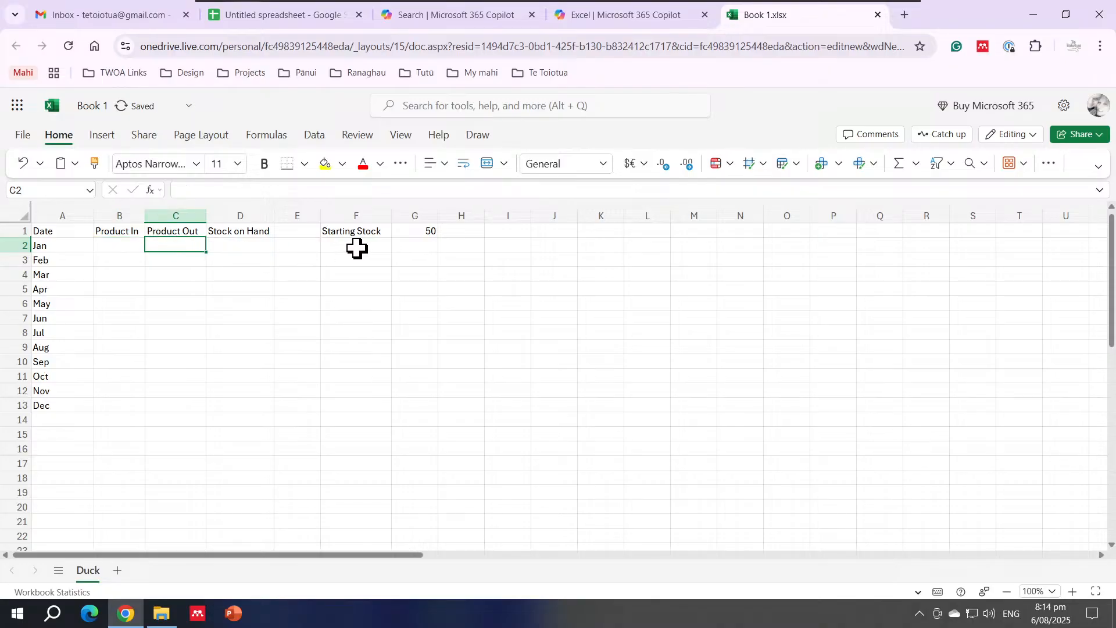
click(427, 230)
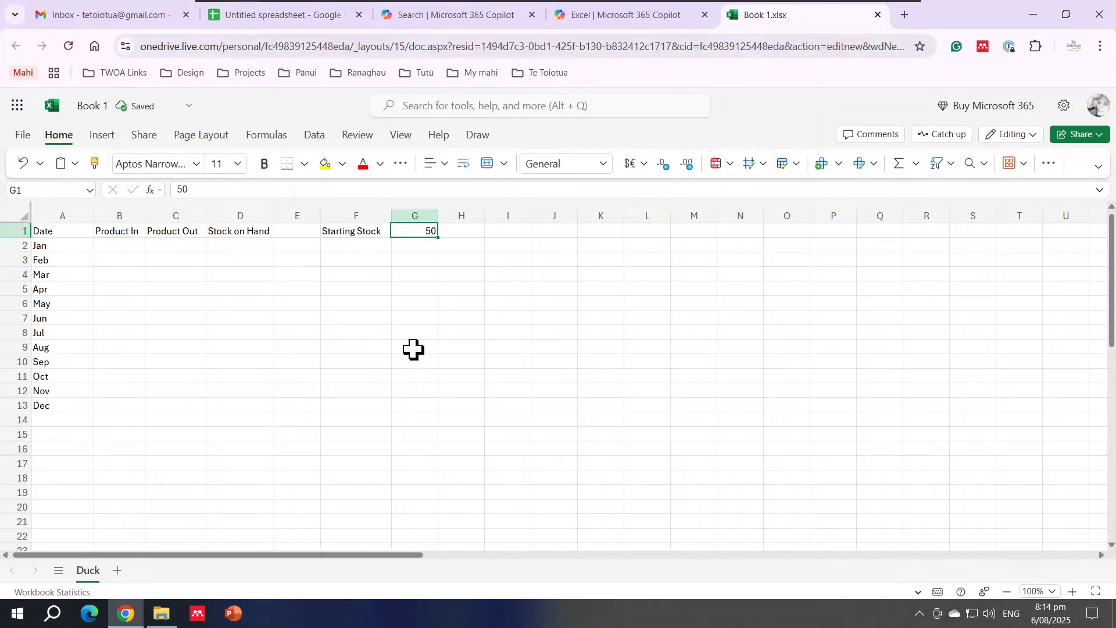
click(127, 245)
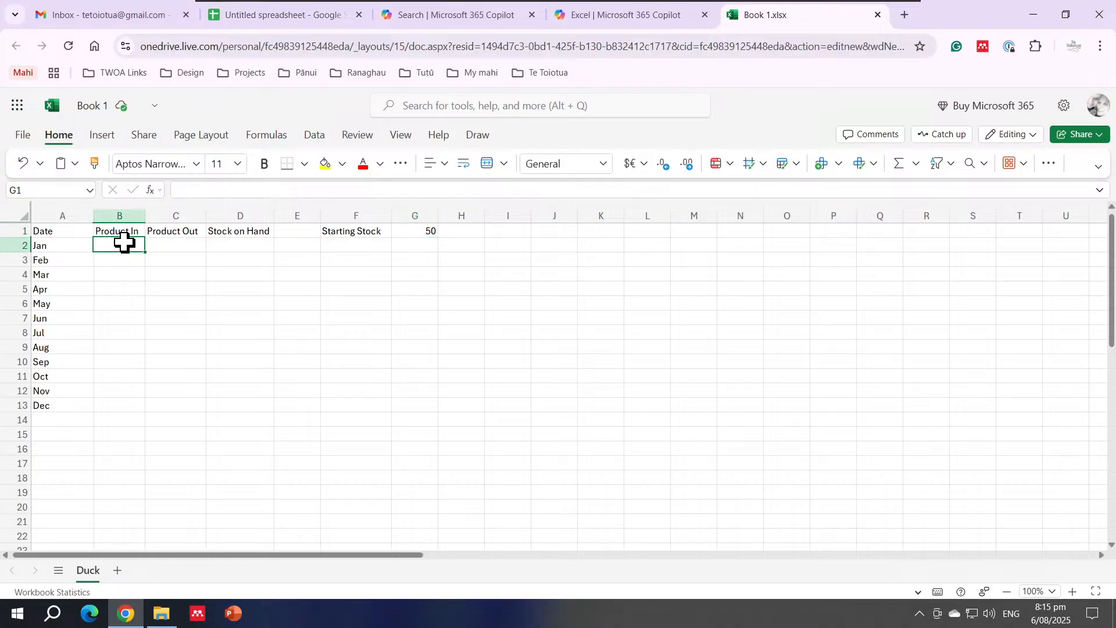
Enter the operator symbols /*-+ in cell C2, highlight them in turn, and clear the entry
click(180, 243)
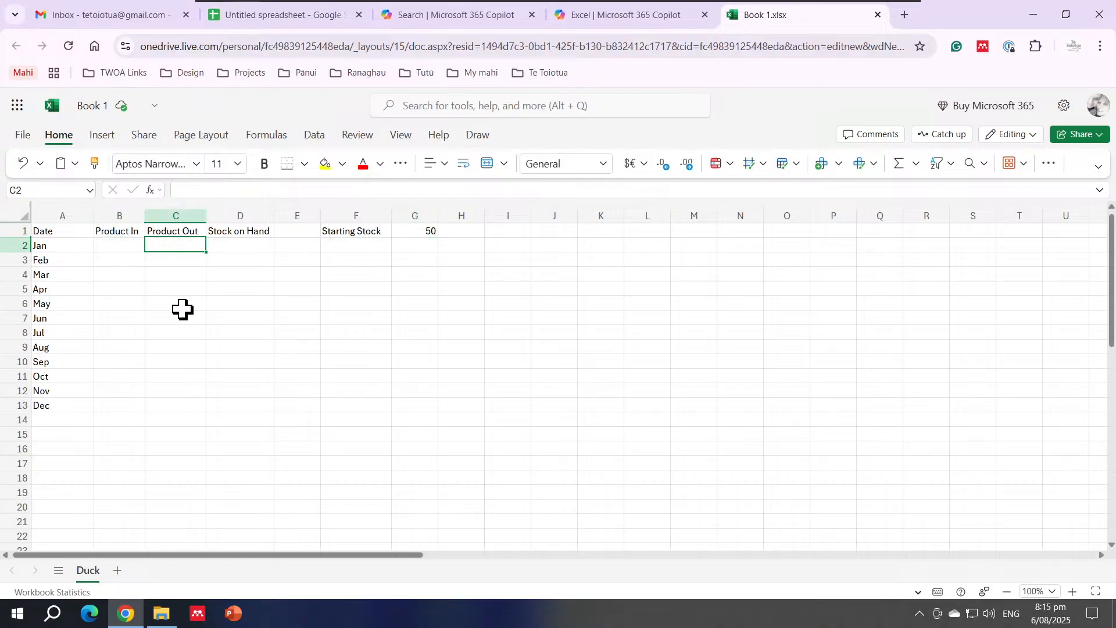
click(202, 190)
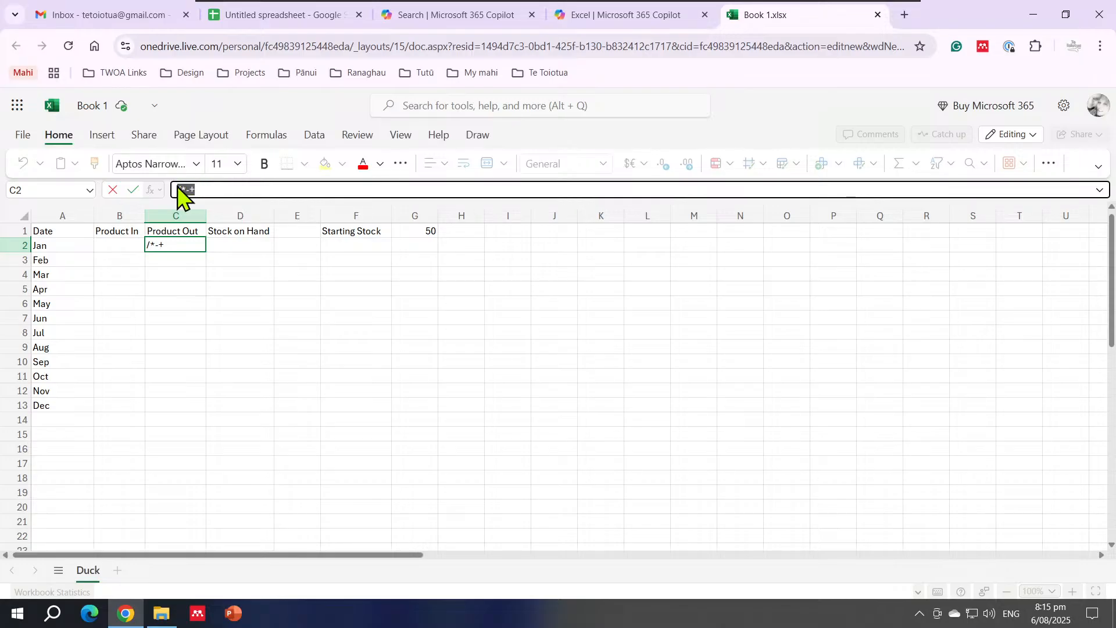
click(186, 190)
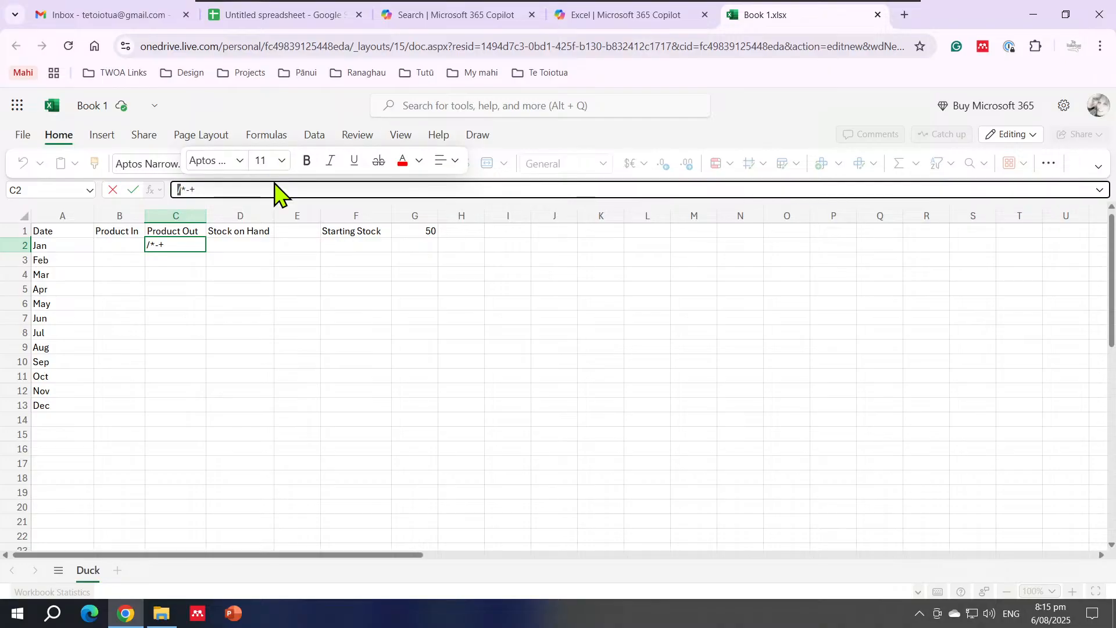
click(185, 190)
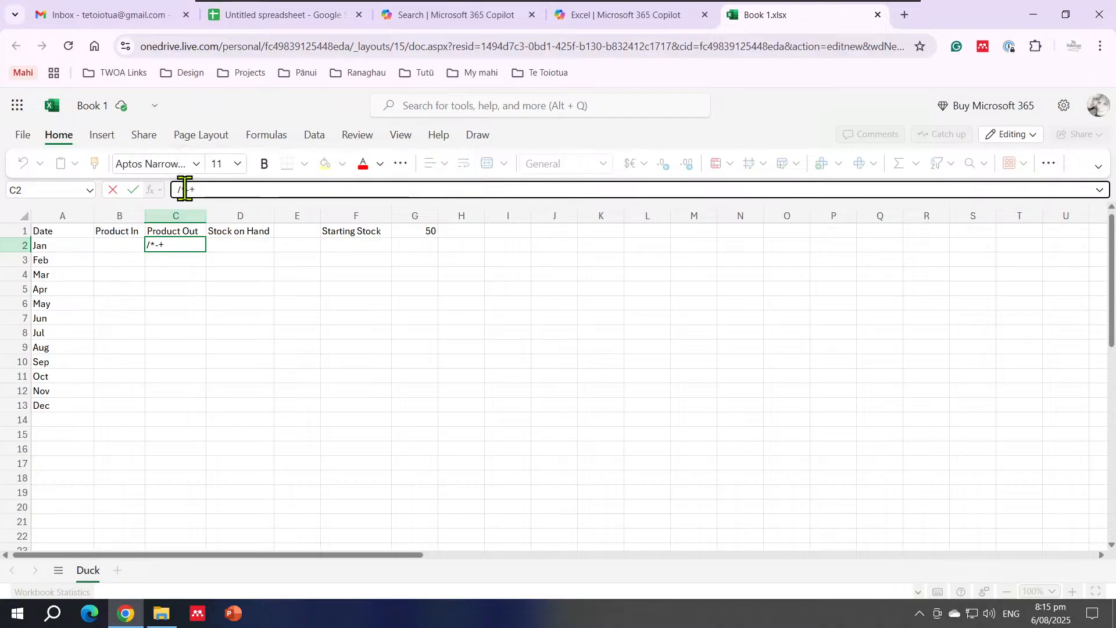
click(189, 187)
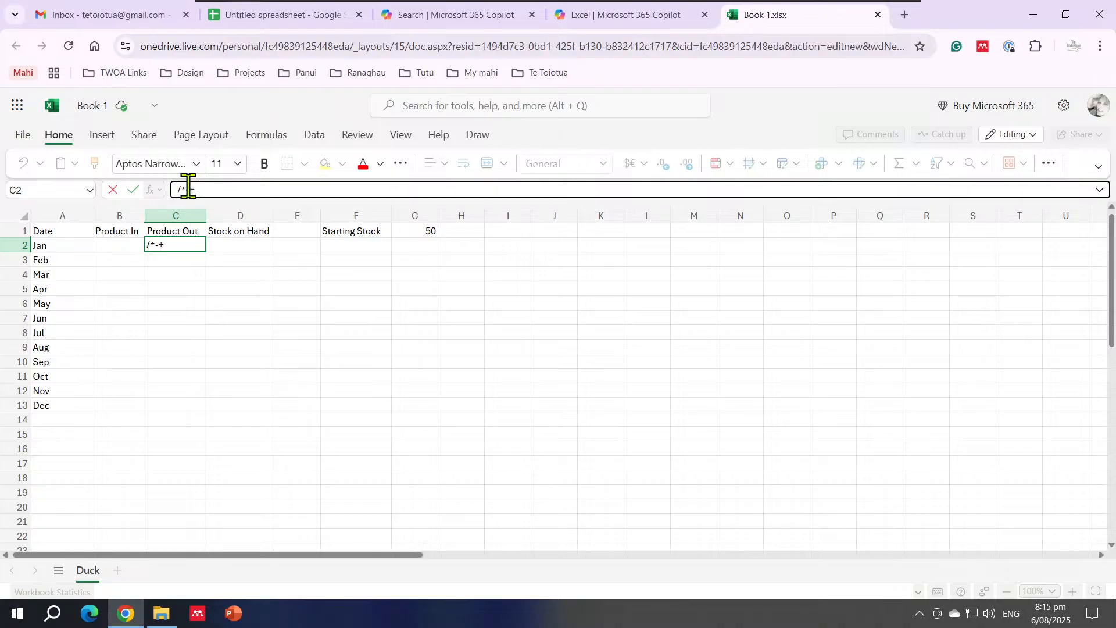
drag(197, 188, 176, 191)
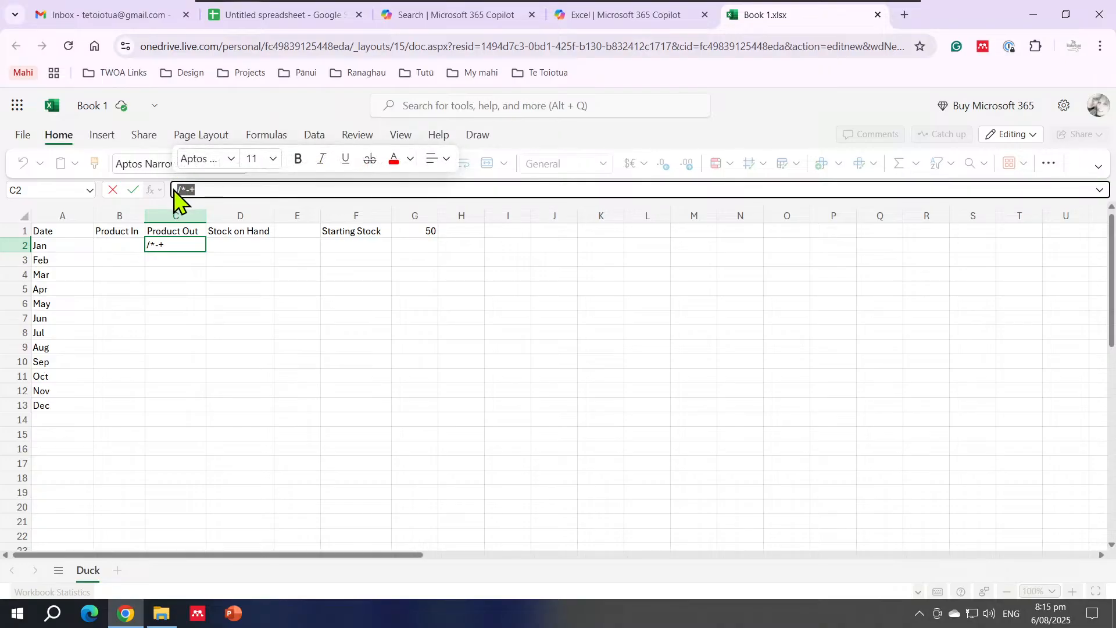
key(BackSpace)
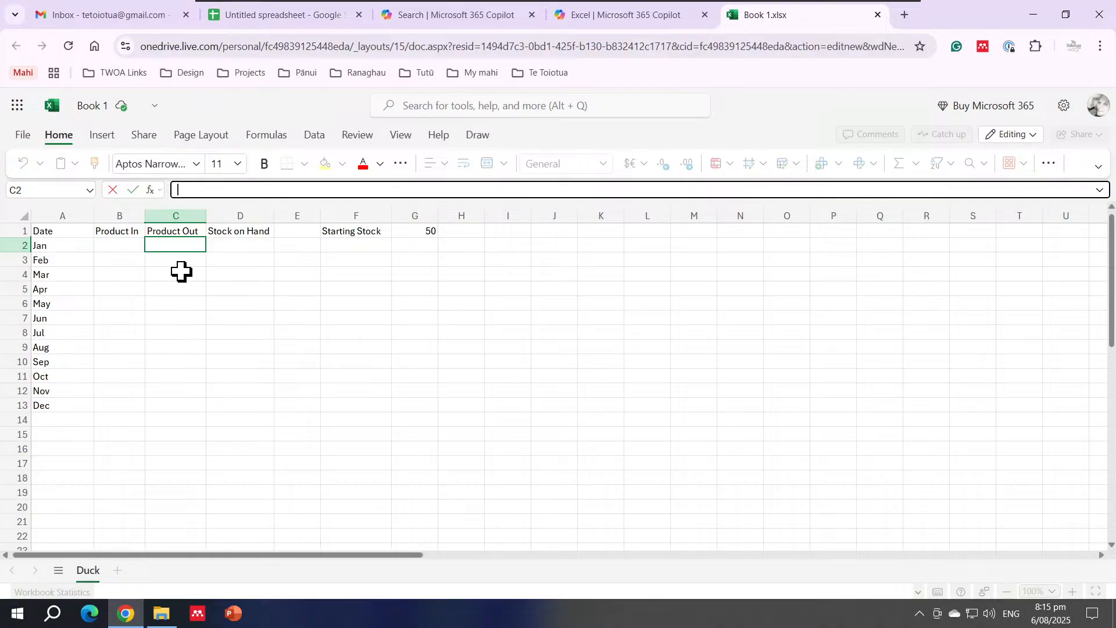
Enter the formula =SUM(G1+B2-C2) in cell D2 to calculate January's Stock on Hand
click(249, 244)
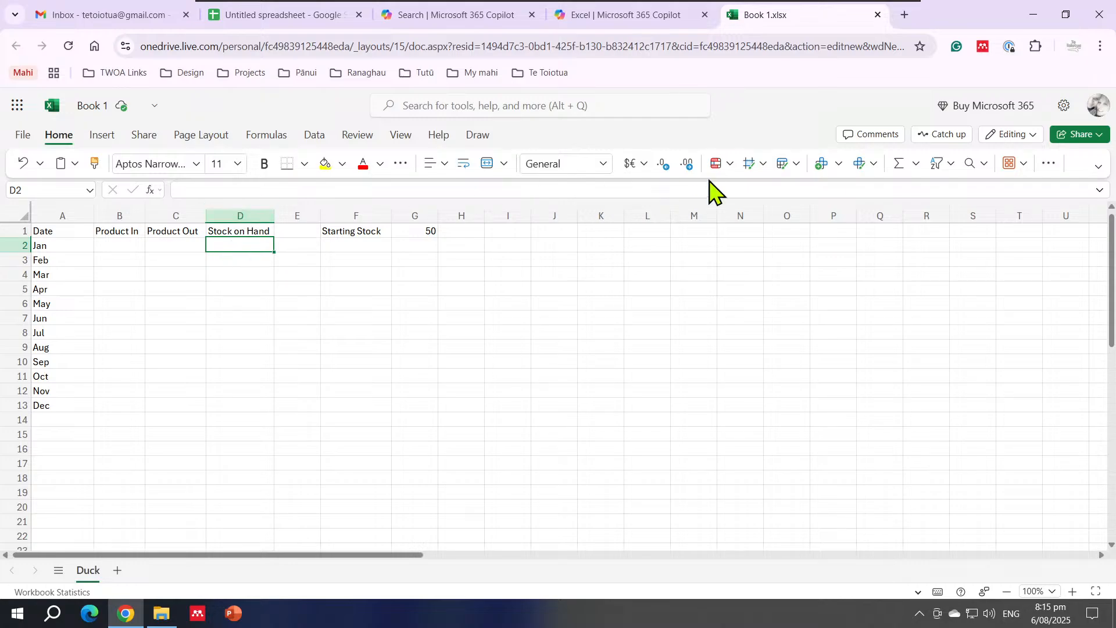
click(898, 164)
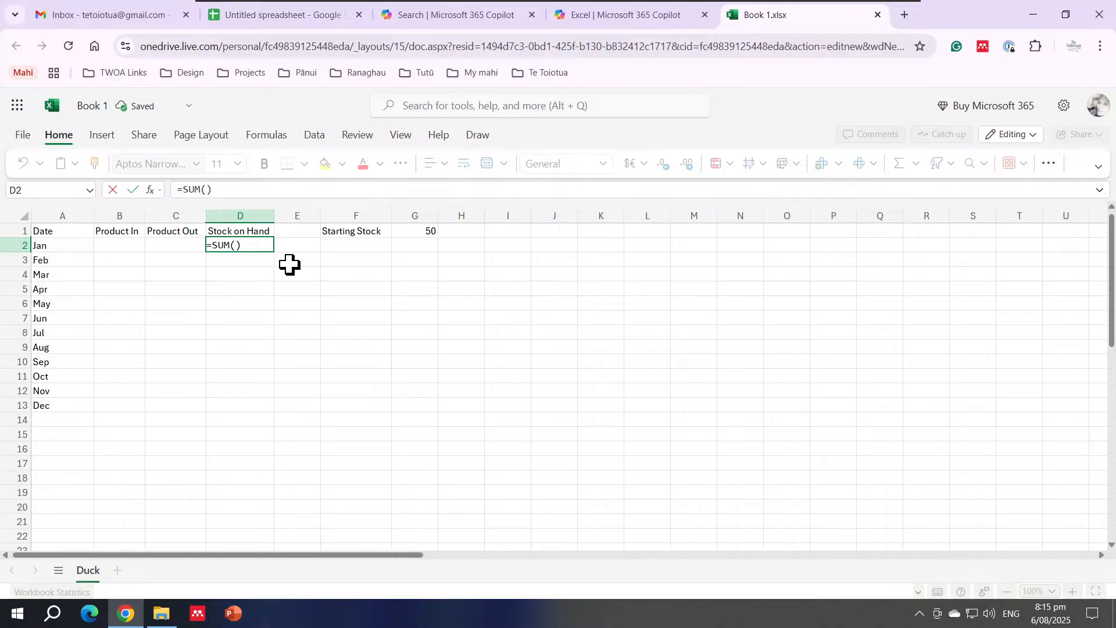
click(427, 230)
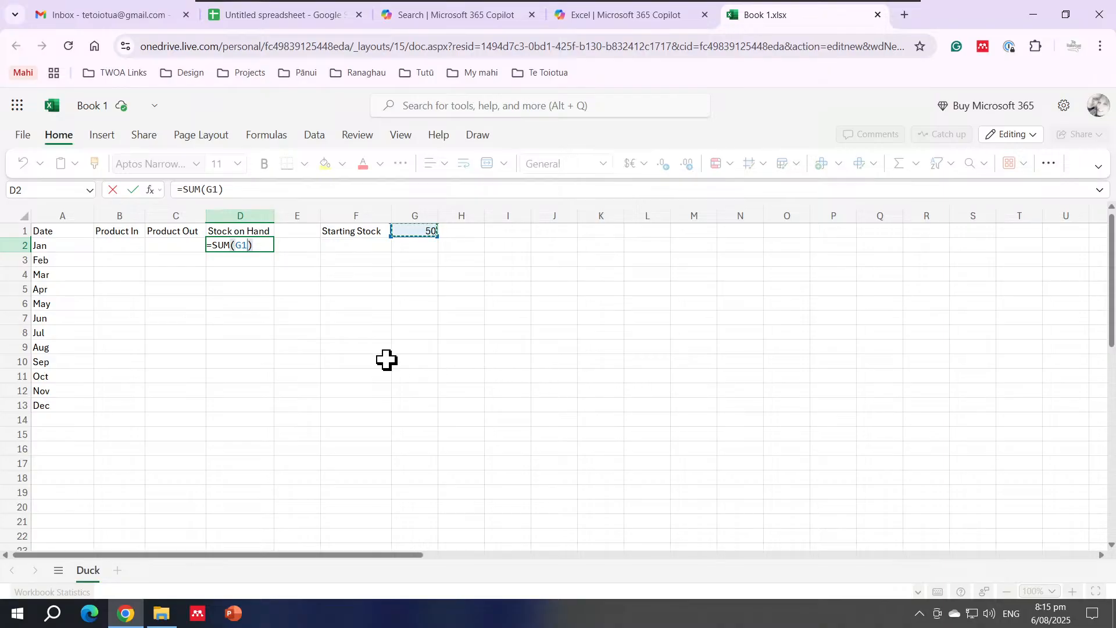
click(223, 189)
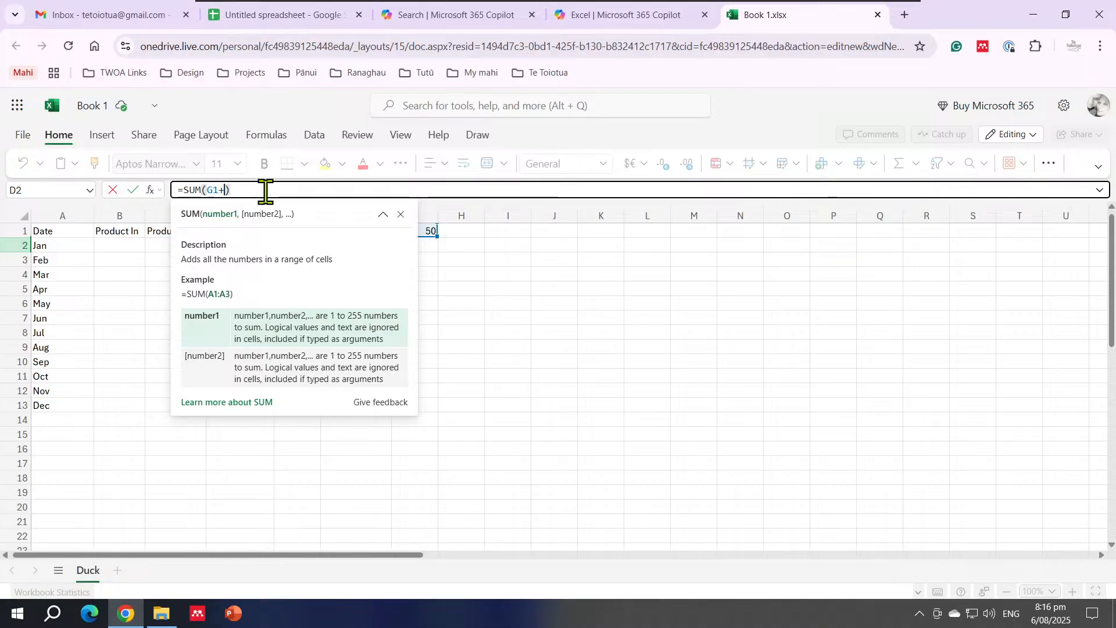
click(119, 249)
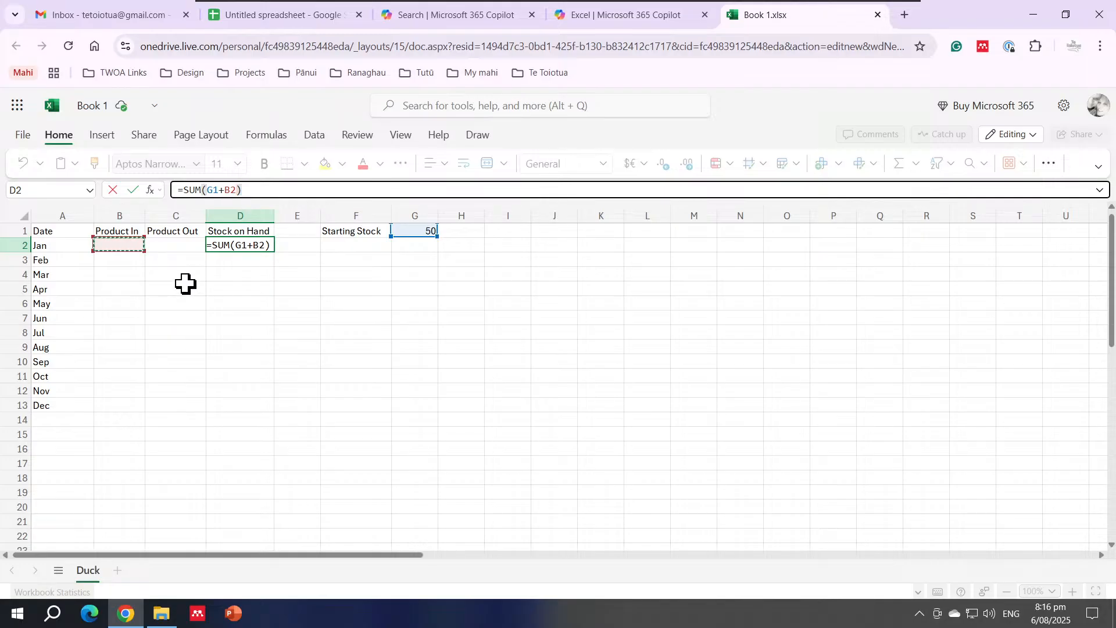
text(-)
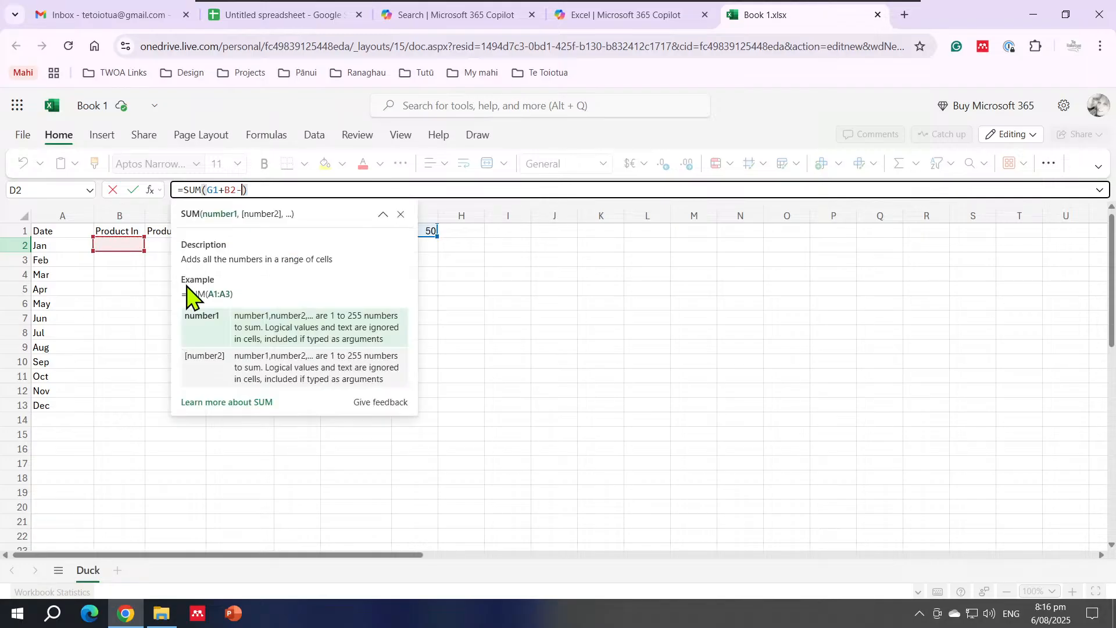
click(158, 248)
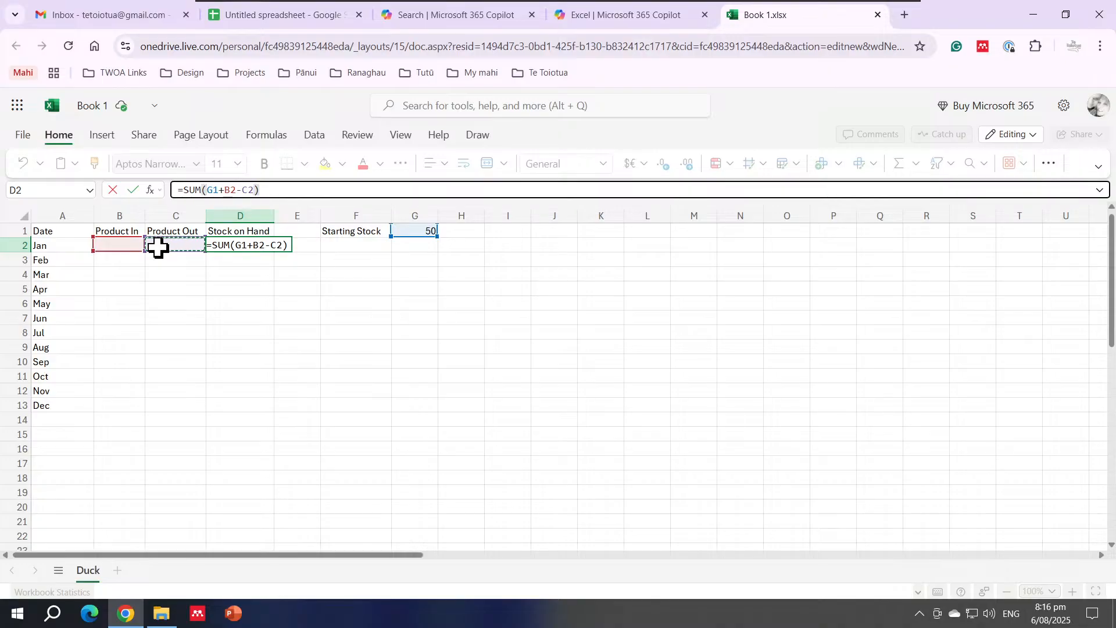
key(Return)
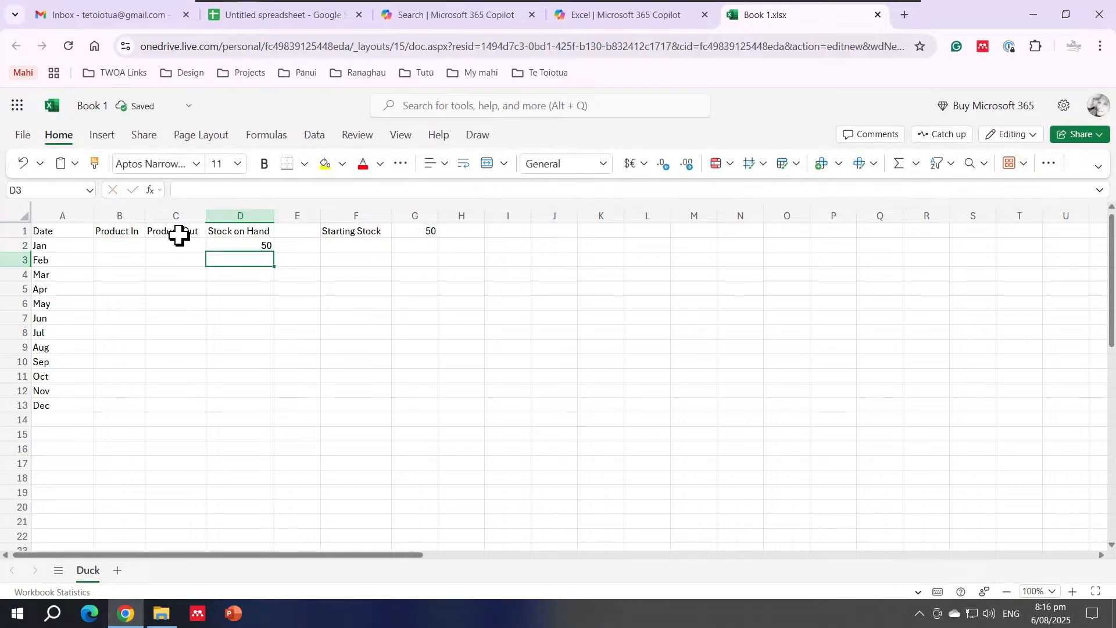
Review the January formula and its starting stock cell, and enter 10 as January's Product In and 6 as its Product Out
click(243, 245)
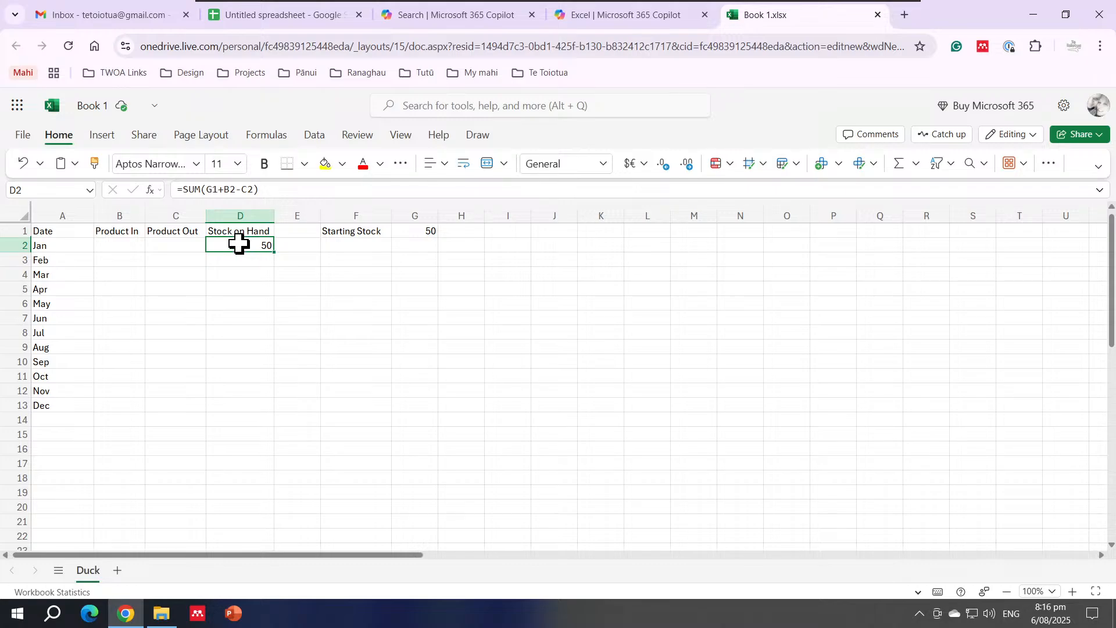
click(404, 231)
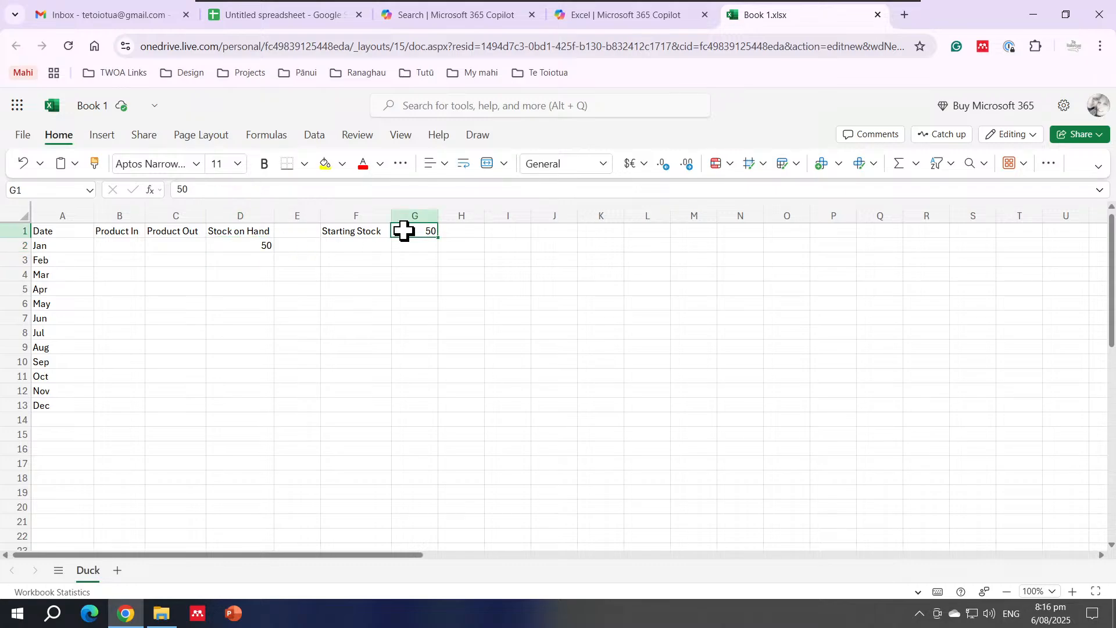
click(114, 248)
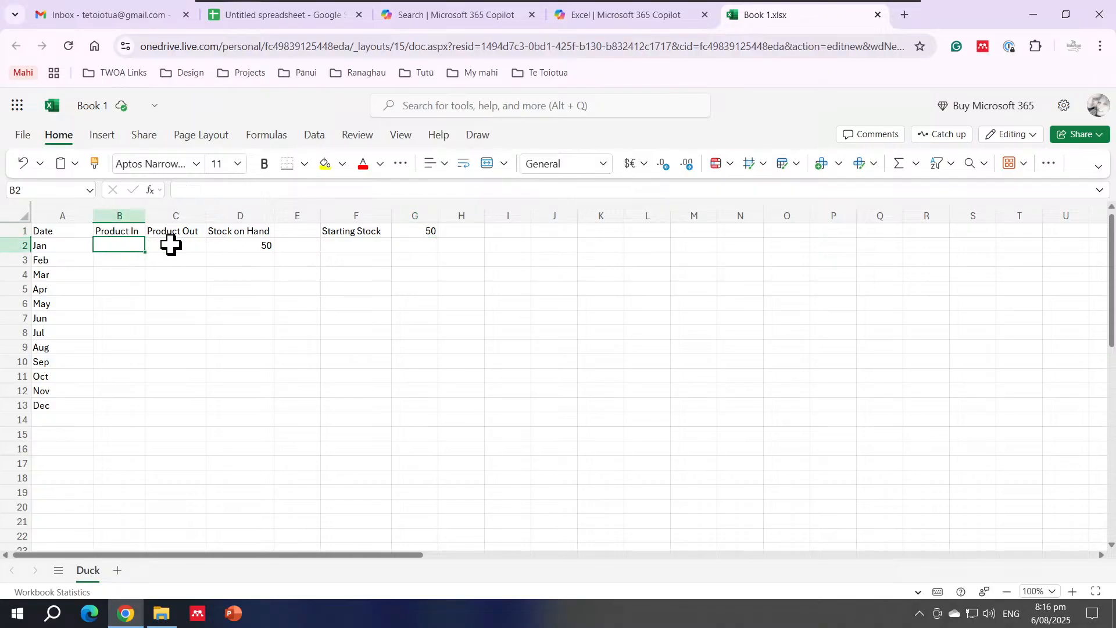
text(10)
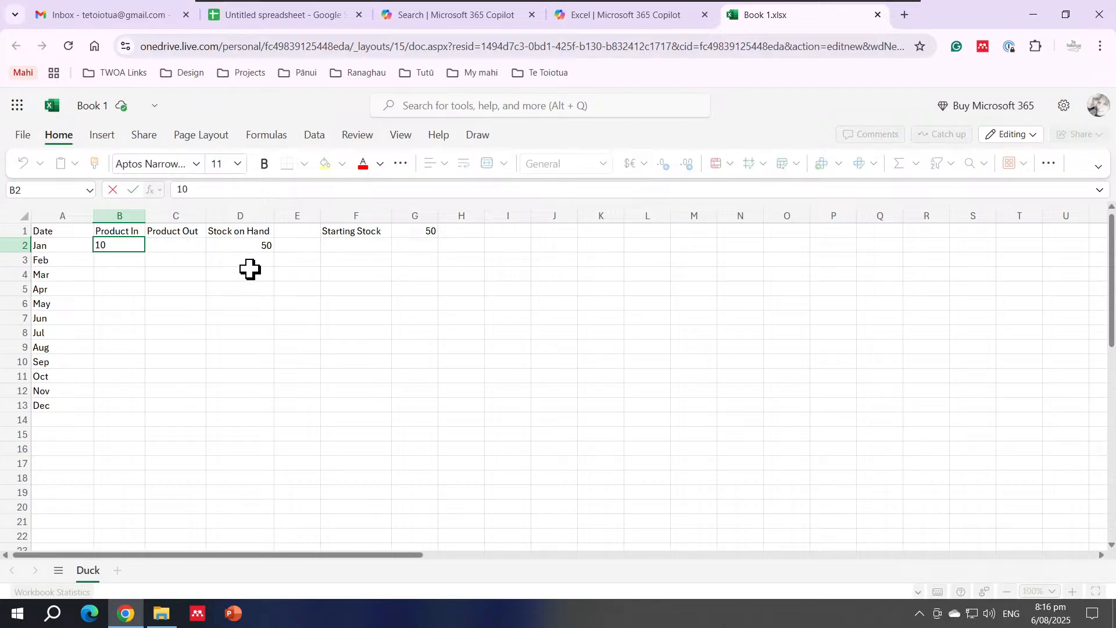
key(Return)
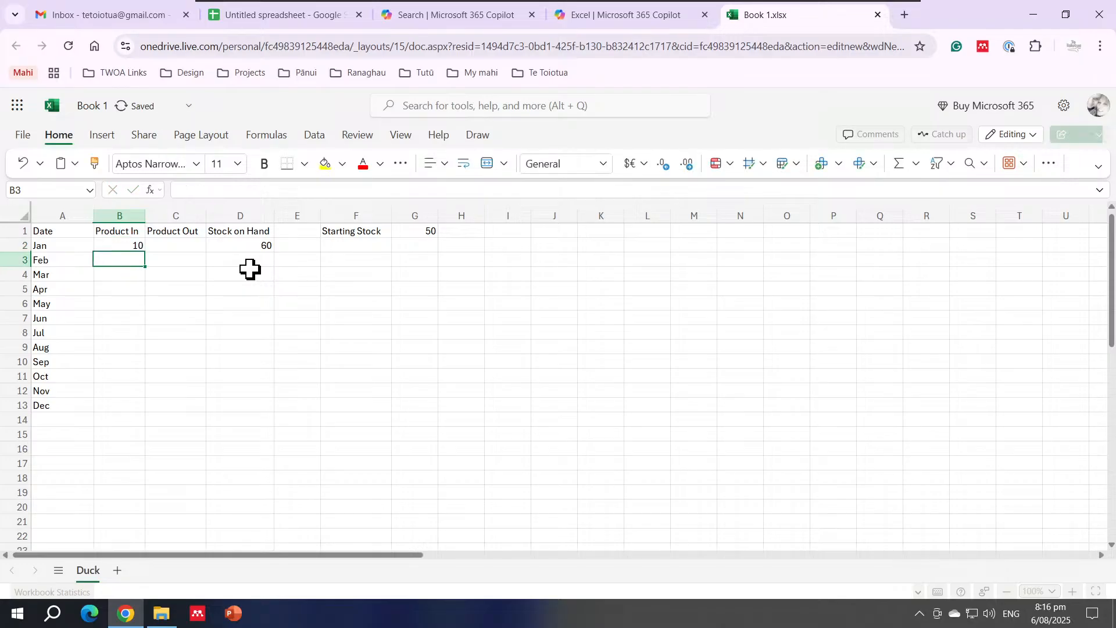
click(169, 250)
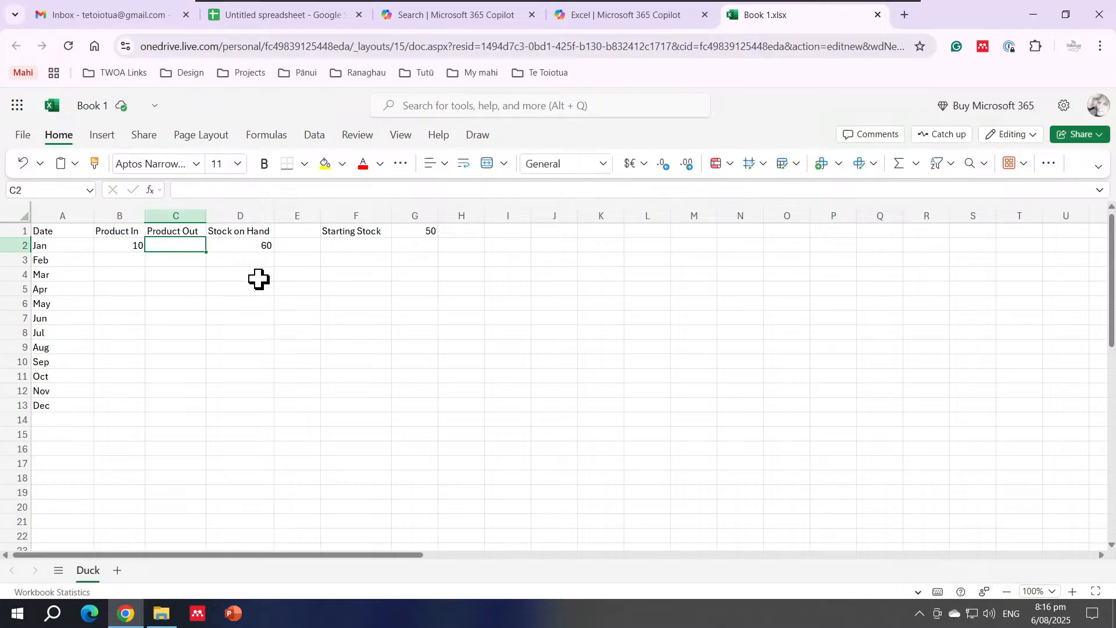
text(6)
key(Return)
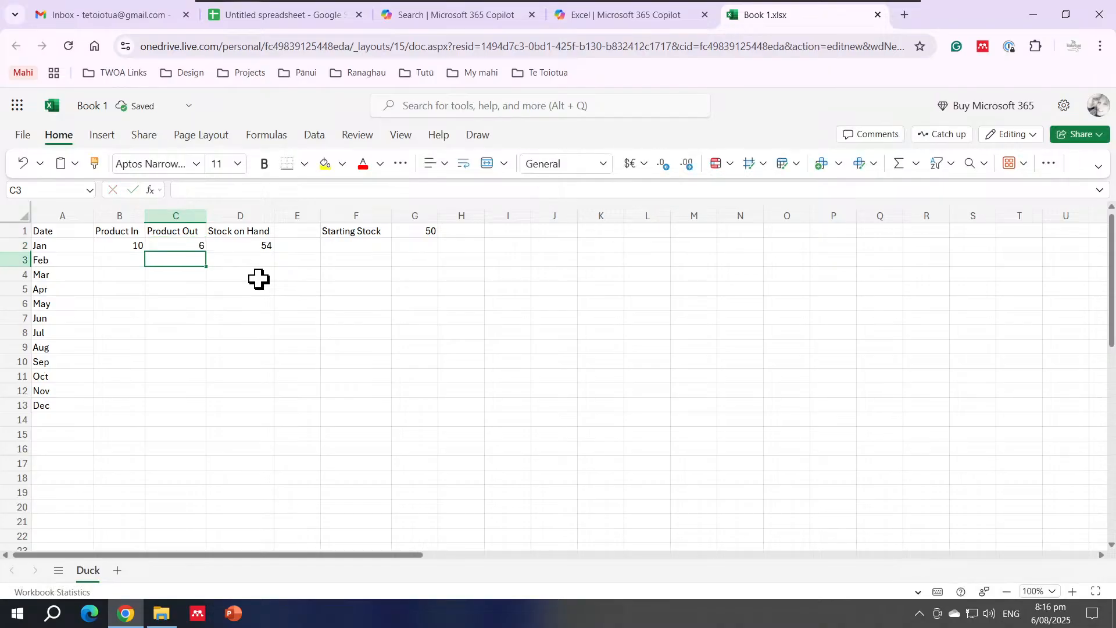
Fill the Stock on Hand formula from cell D2 down into D3
click(255, 245)
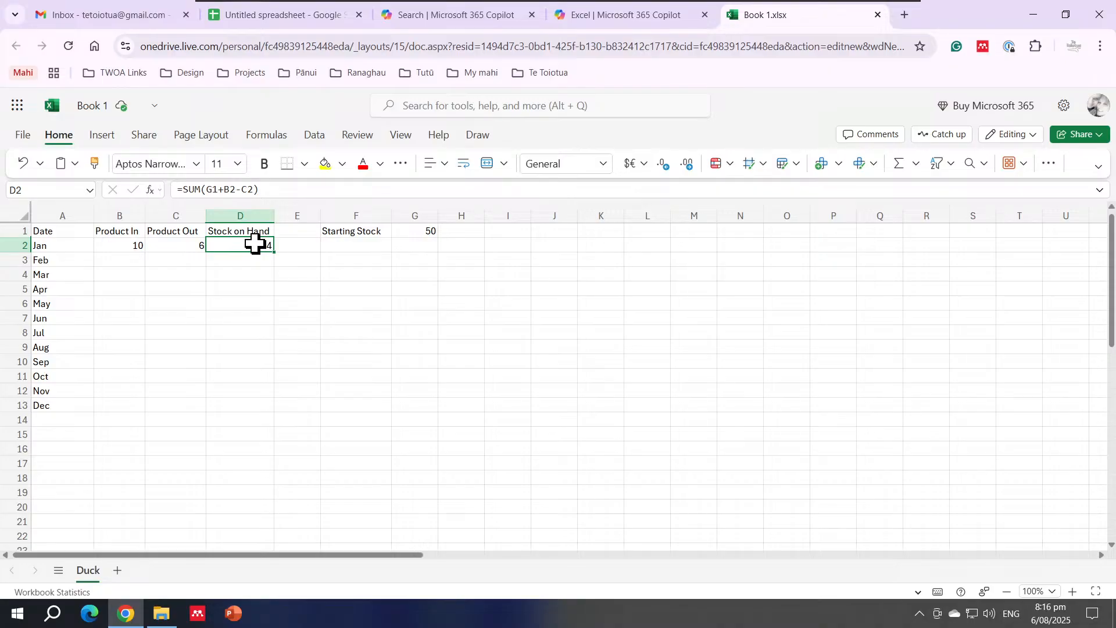
click(250, 260)
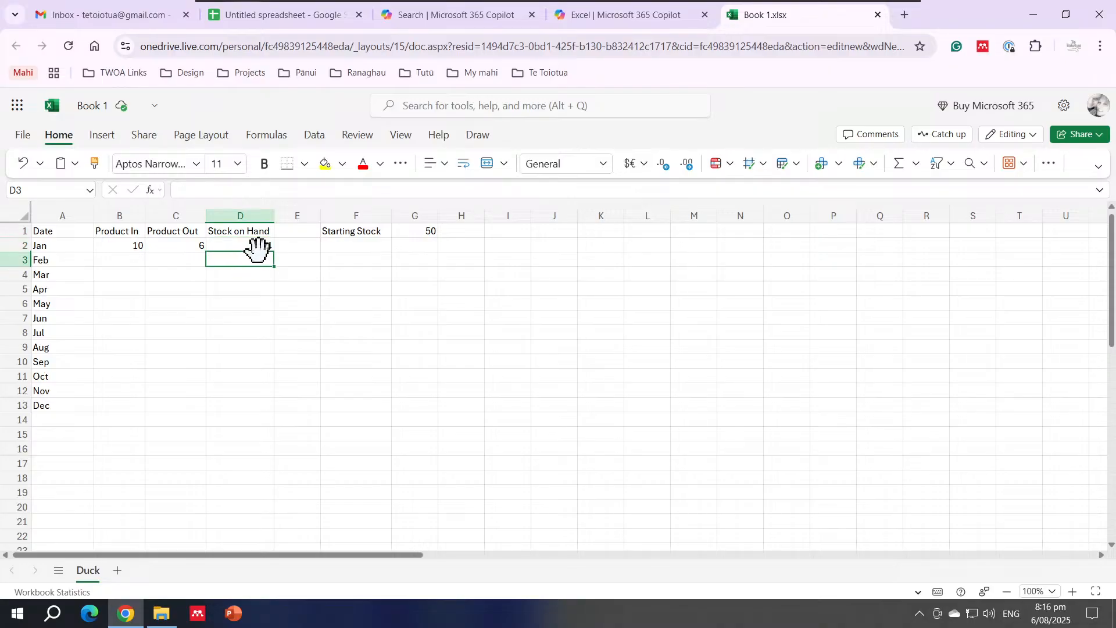
click(266, 249)
drag(273, 252, 271, 265)
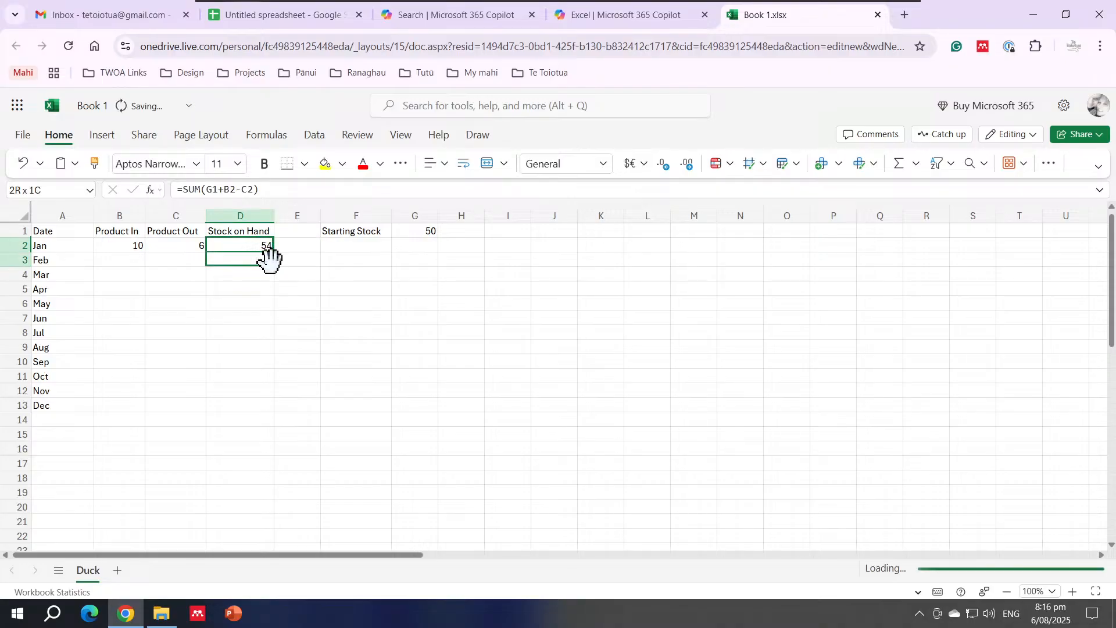
click(256, 297)
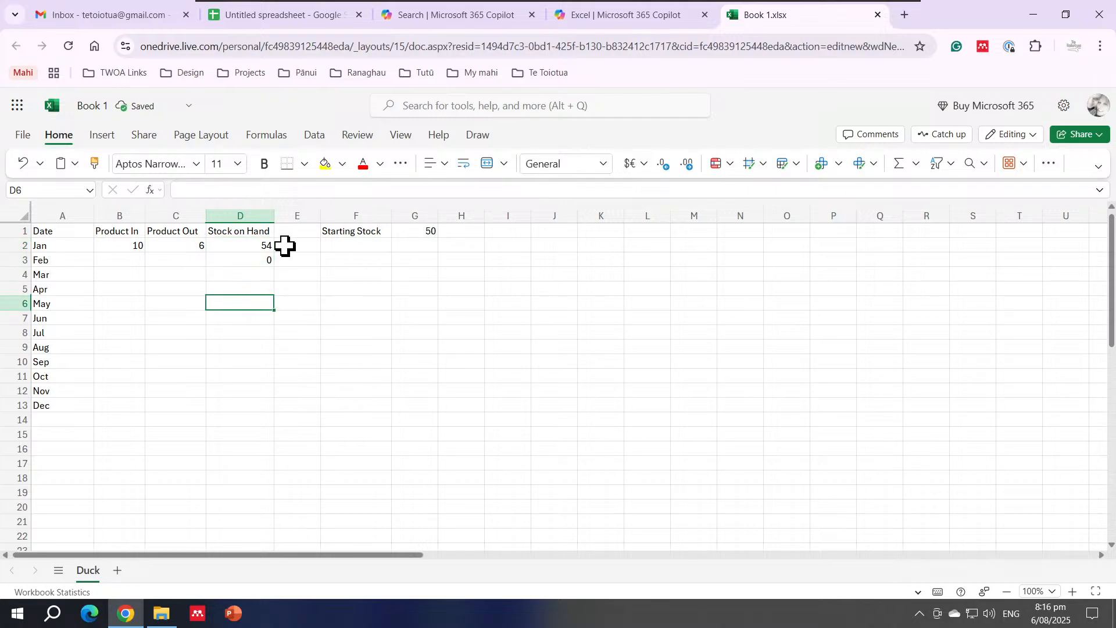
Compare the copied formula in D3 with the starting stock cell G1 and the cell below it, and clear D3
click(257, 258)
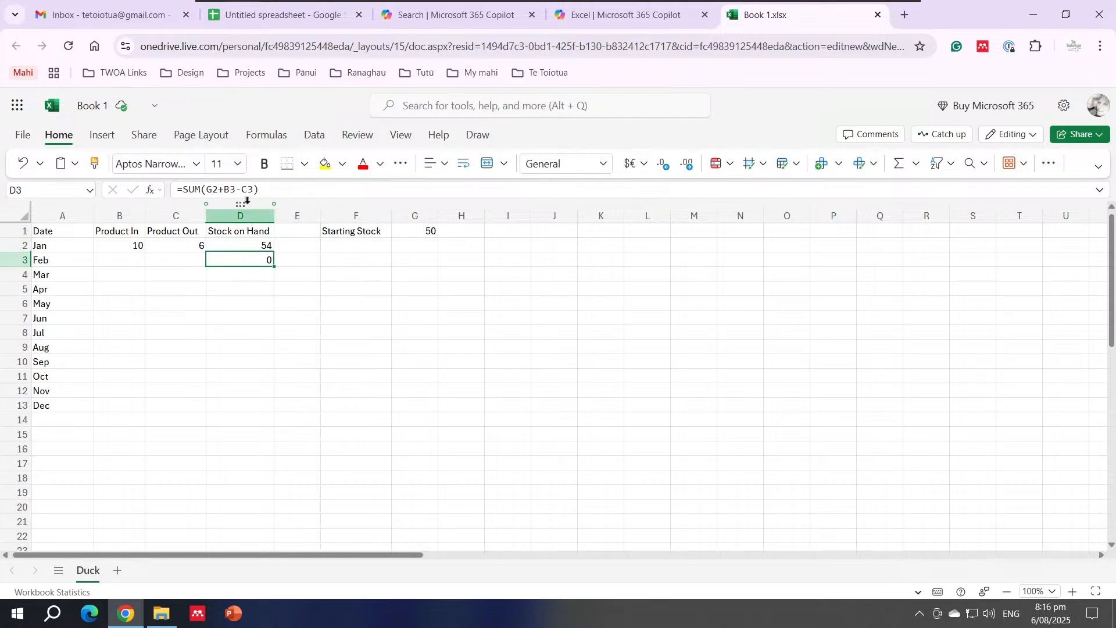
click(426, 232)
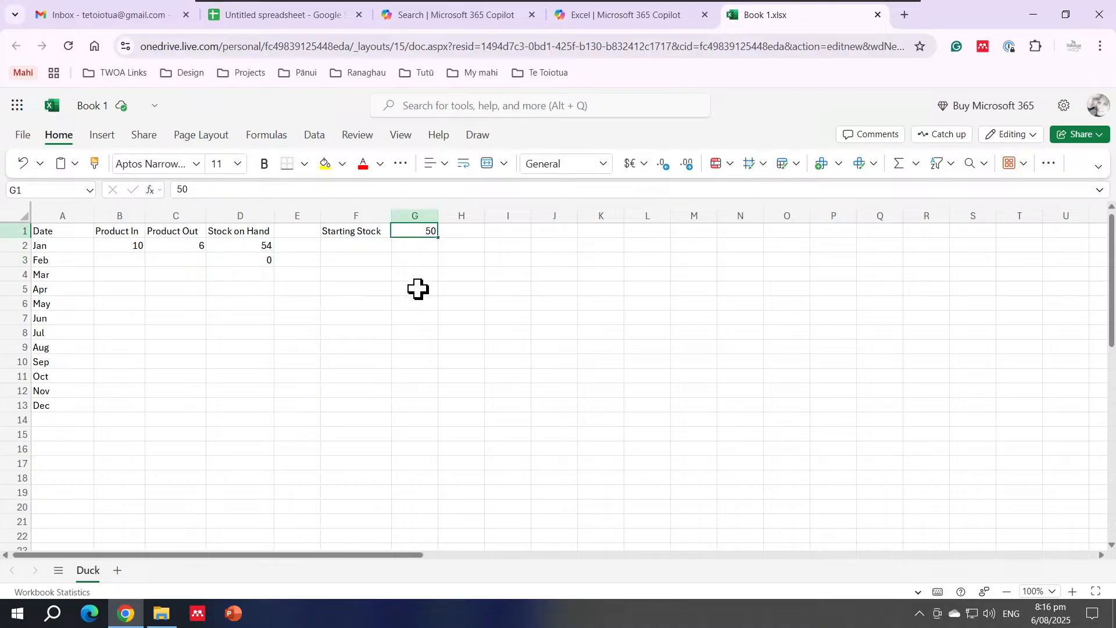
click(417, 249)
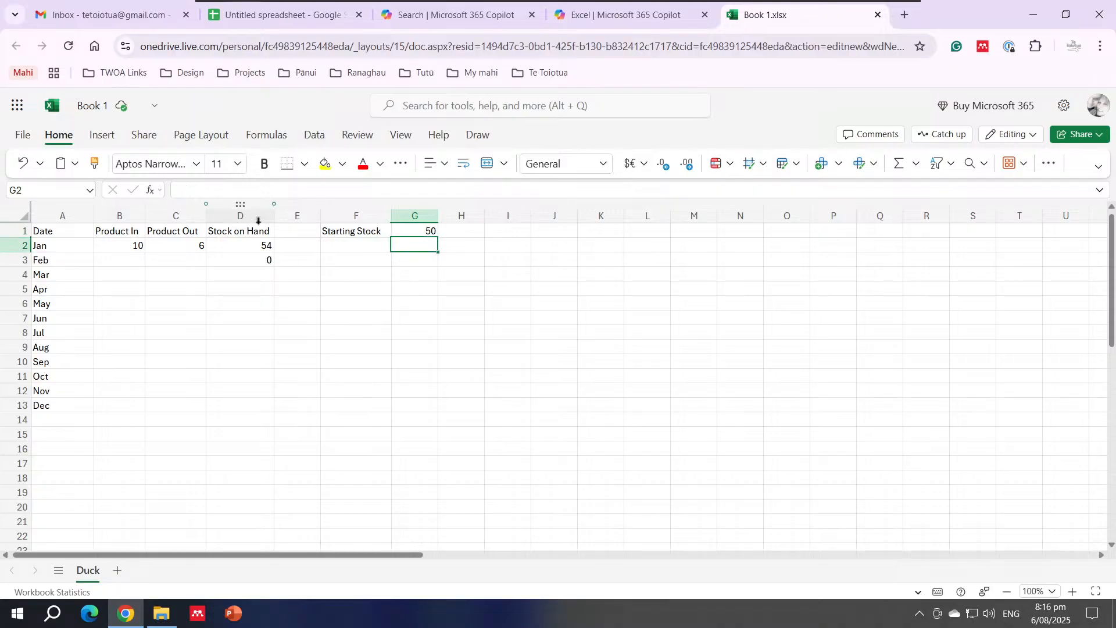
click(244, 255)
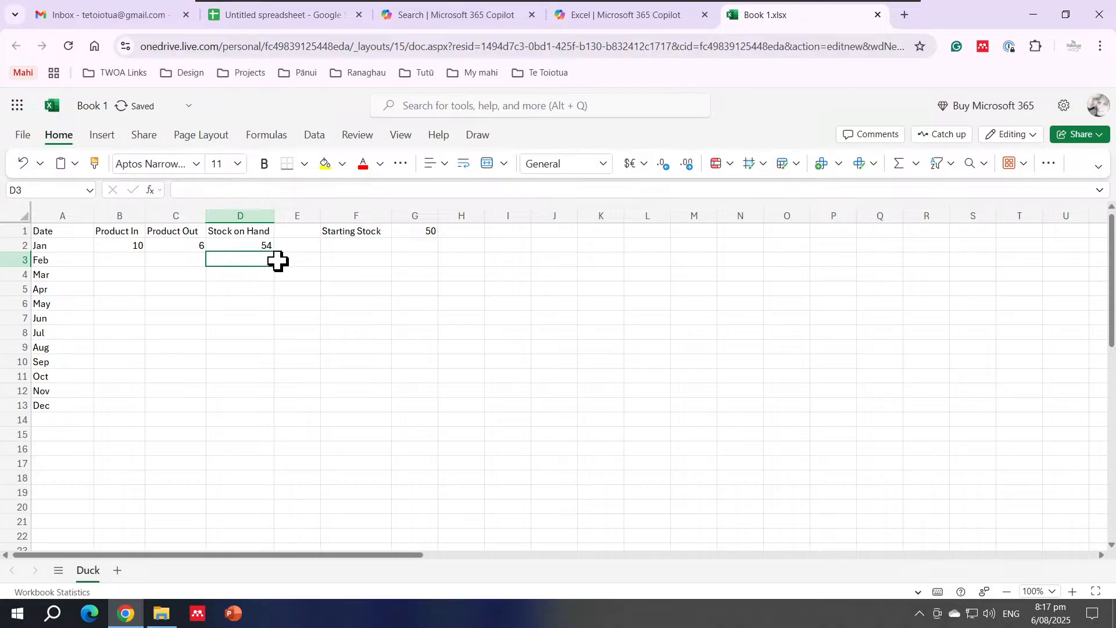
click(327, 283)
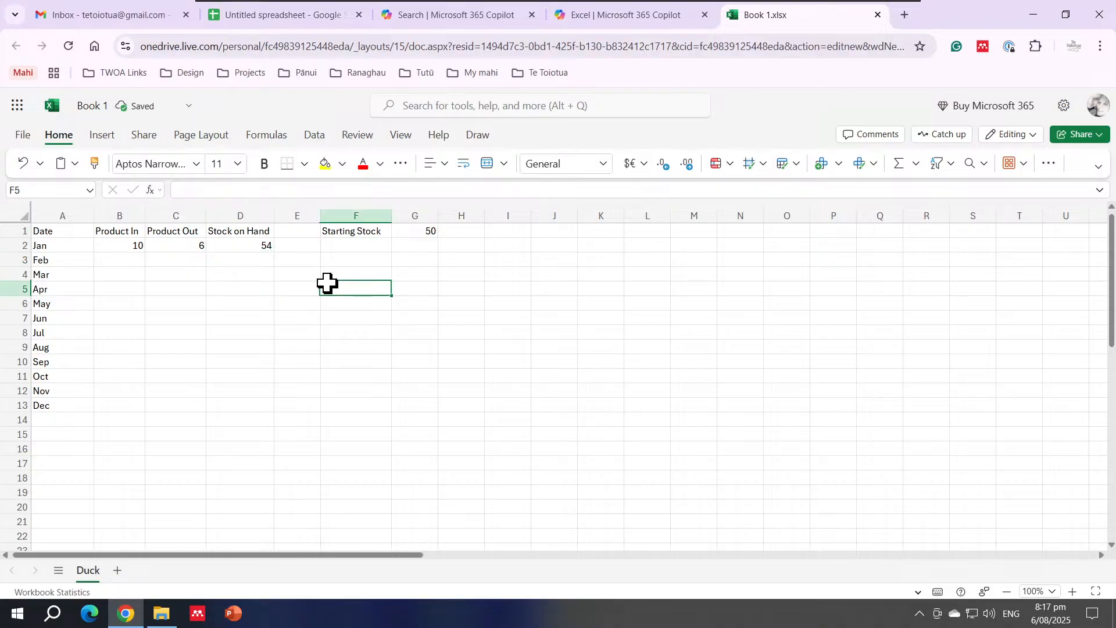
Enter the formula =SUM(D2+B3-C3) in cell D3 to calculate February's Stock on Hand from January's
click(244, 260)
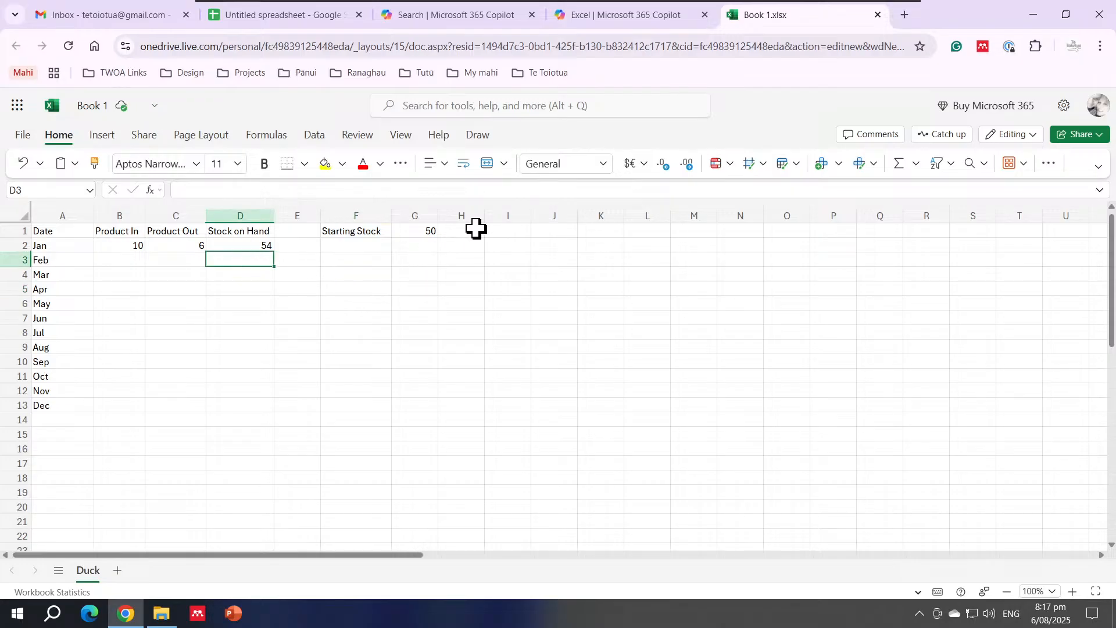
click(899, 165)
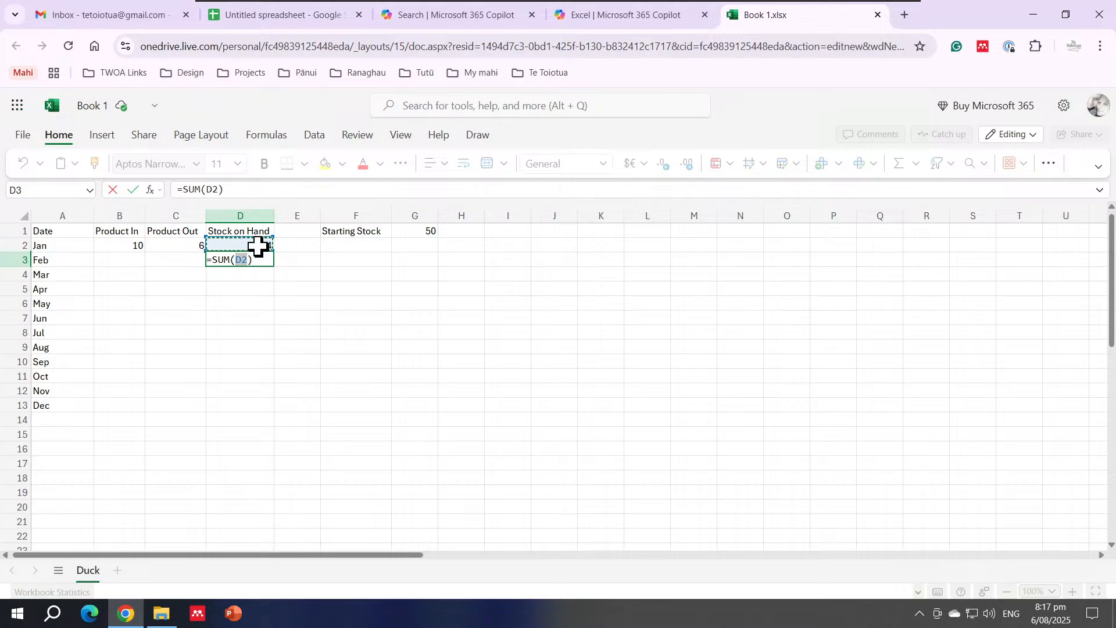
drag(238, 191, 165, 198)
click(240, 193)
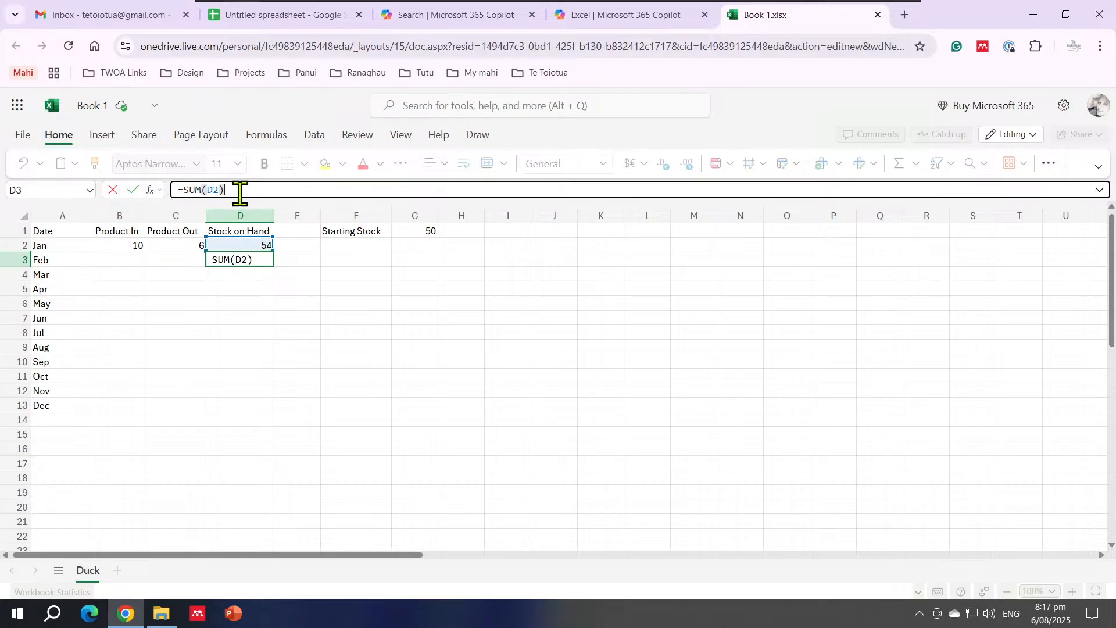
click(220, 190)
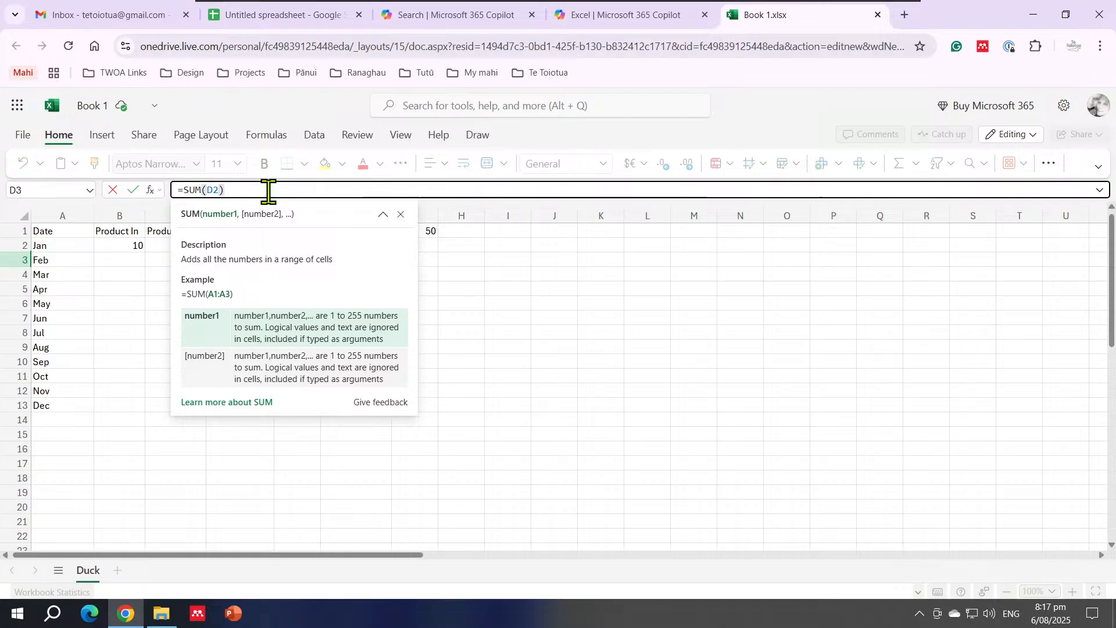
click(127, 261)
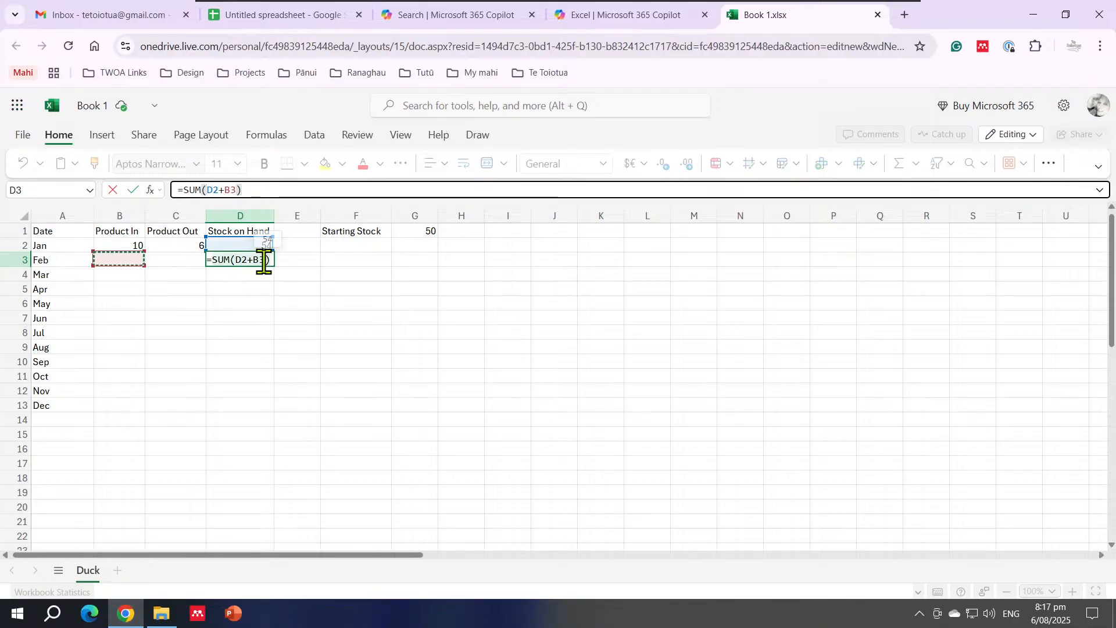
text(-)
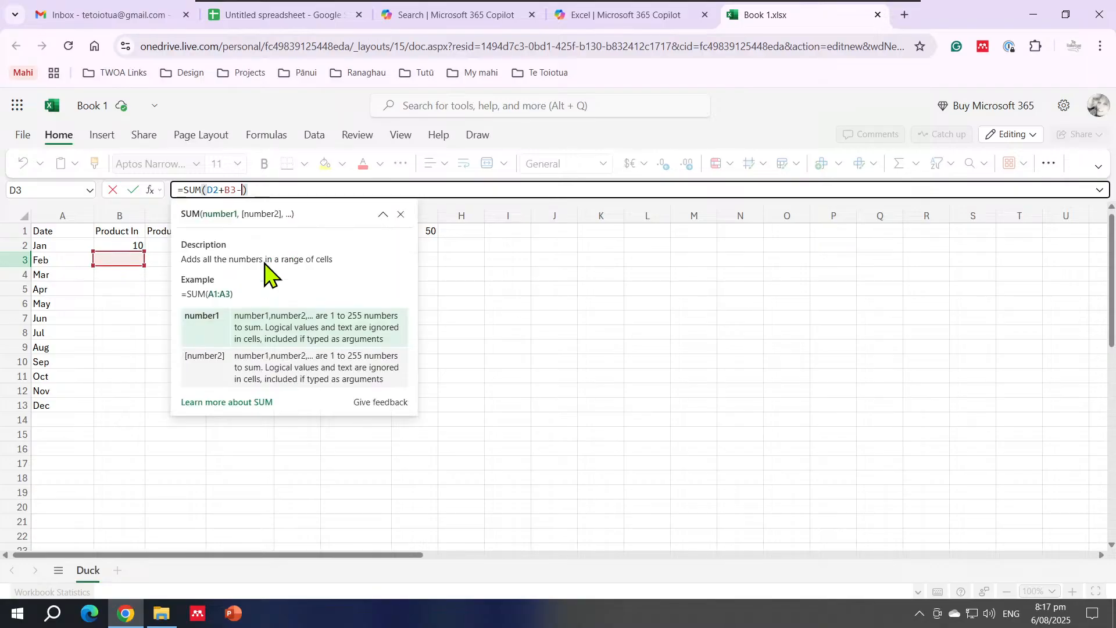
click(157, 261)
key(Return)
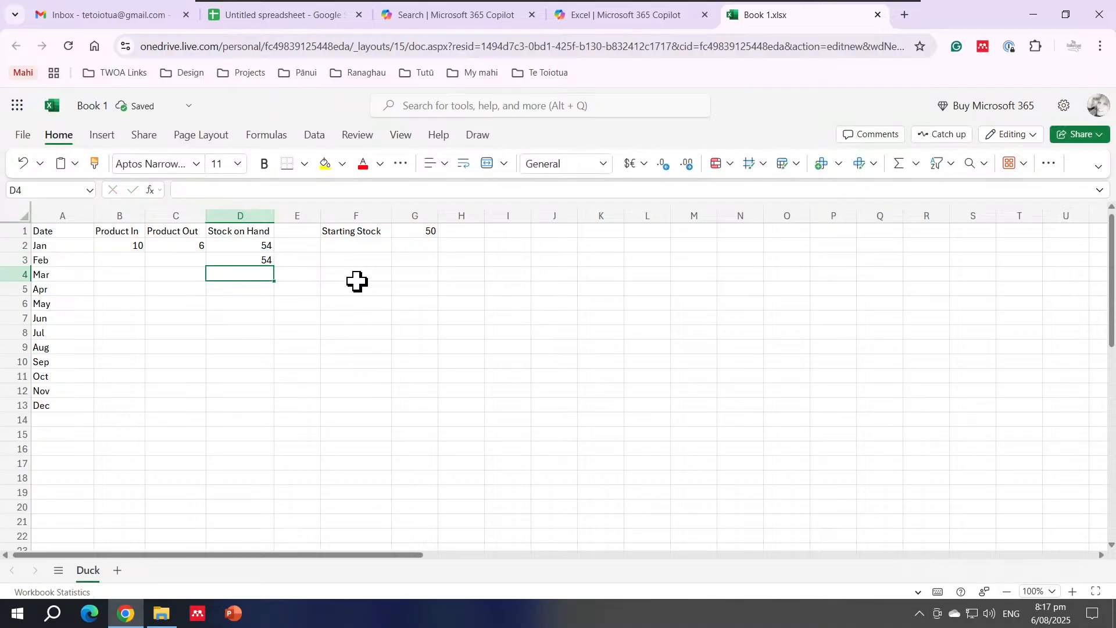
Enter 16 as February's Product In and 25 as its Product Out
click(131, 259)
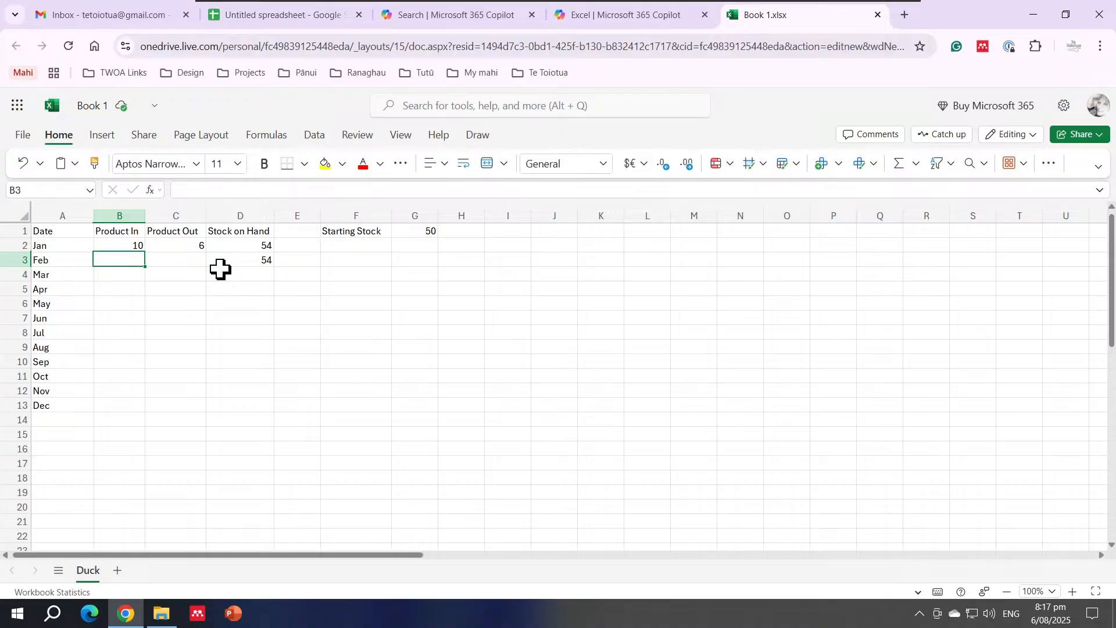
text(16)
key(Tab)
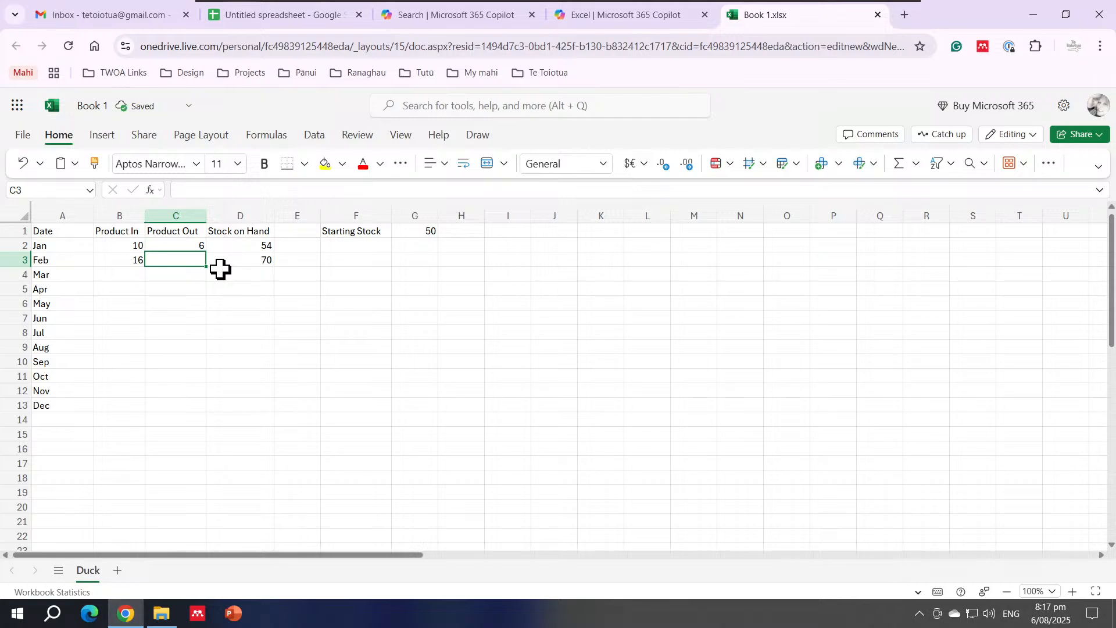
text(25)
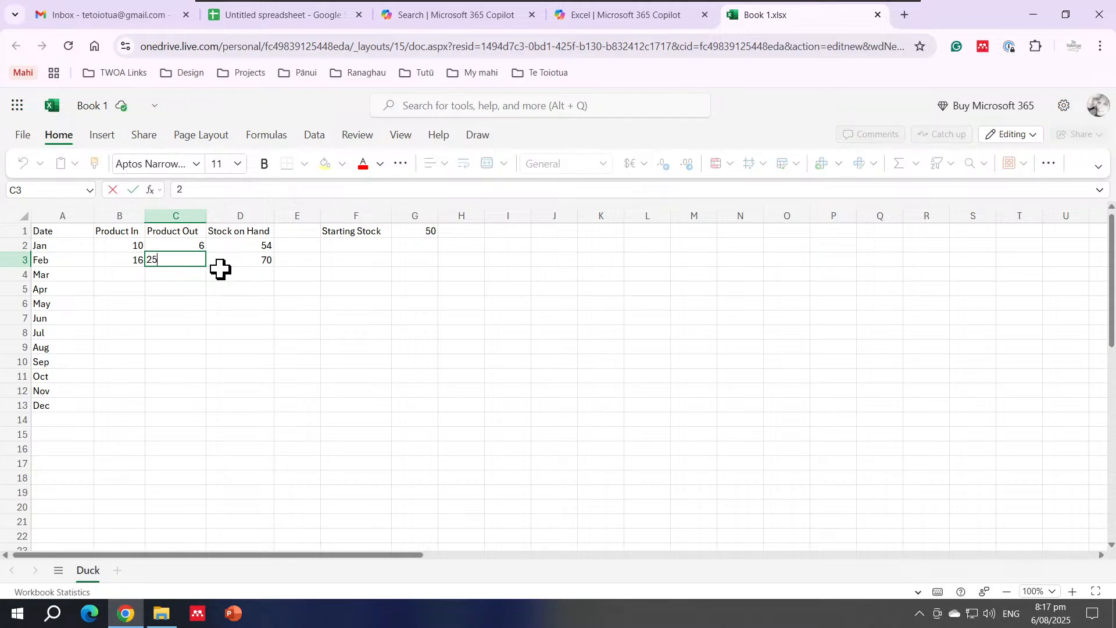
key(Return)
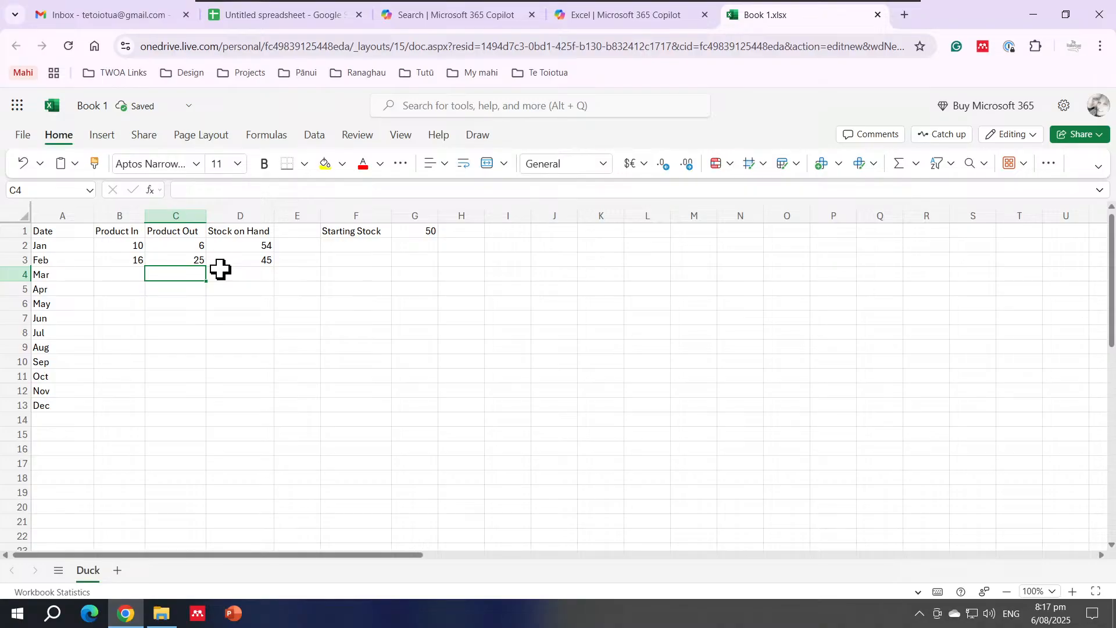
Fill February's Stock on Hand formula from D3 down through December in D13
click(238, 262)
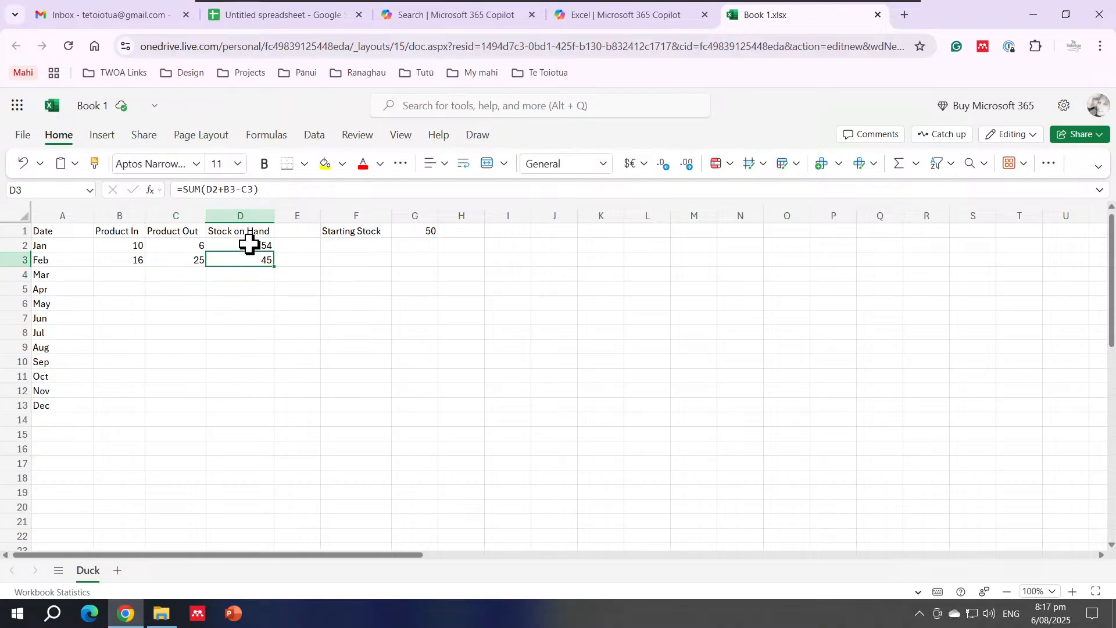
click(167, 260)
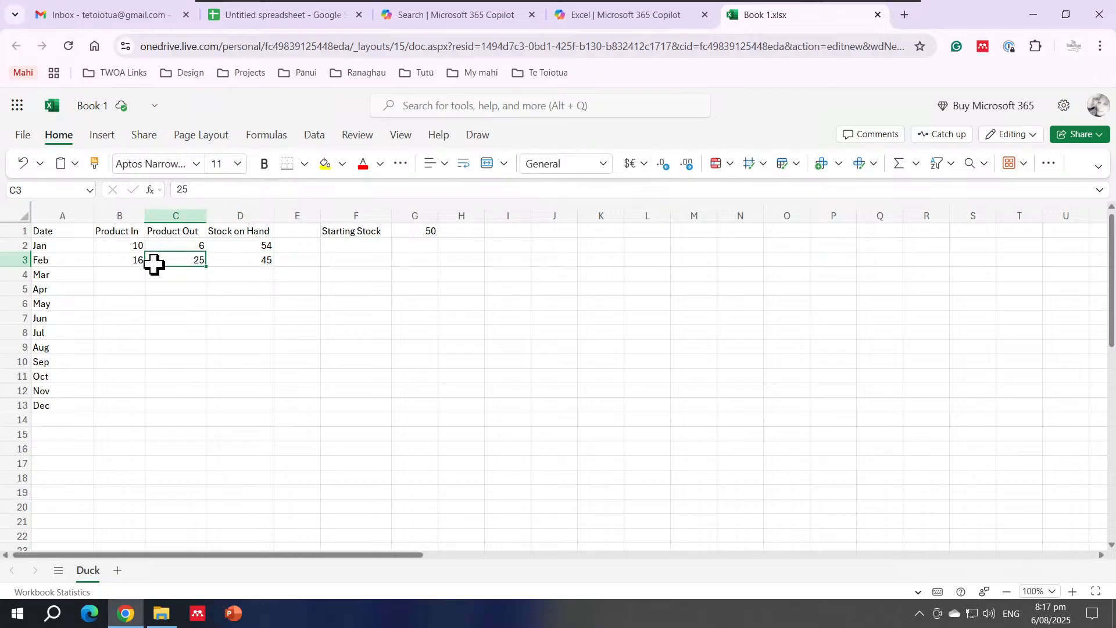
click(235, 258)
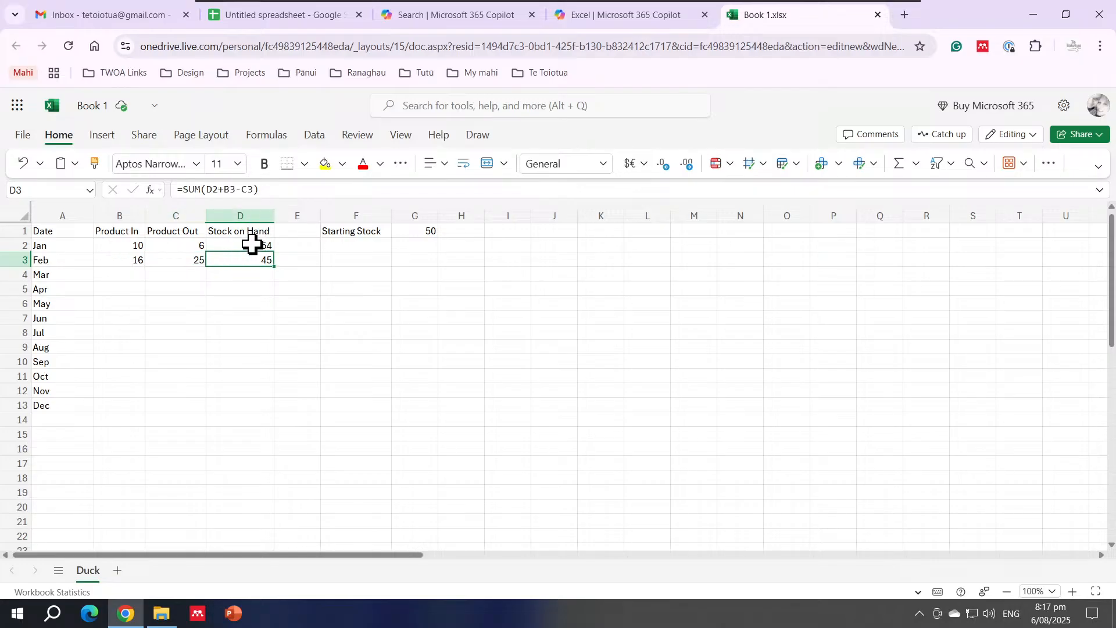
click(251, 244)
click(255, 262)
click(255, 249)
click(249, 260)
drag(273, 266, 268, 404)
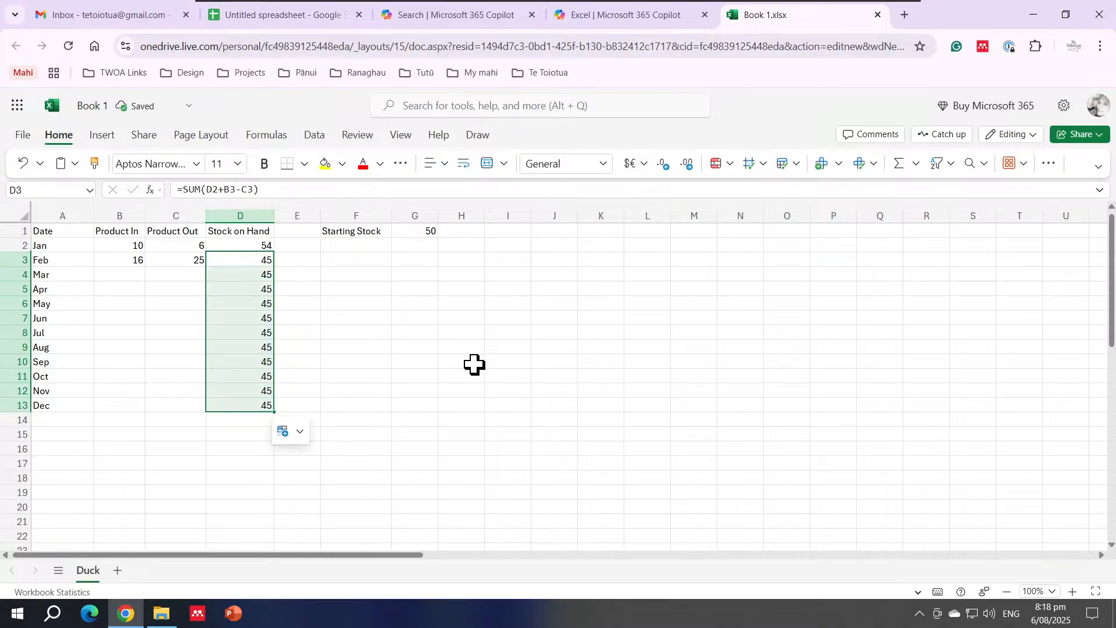
click(474, 303)
Enter 12 as March's Product In and 15 as its Product Out
click(121, 275)
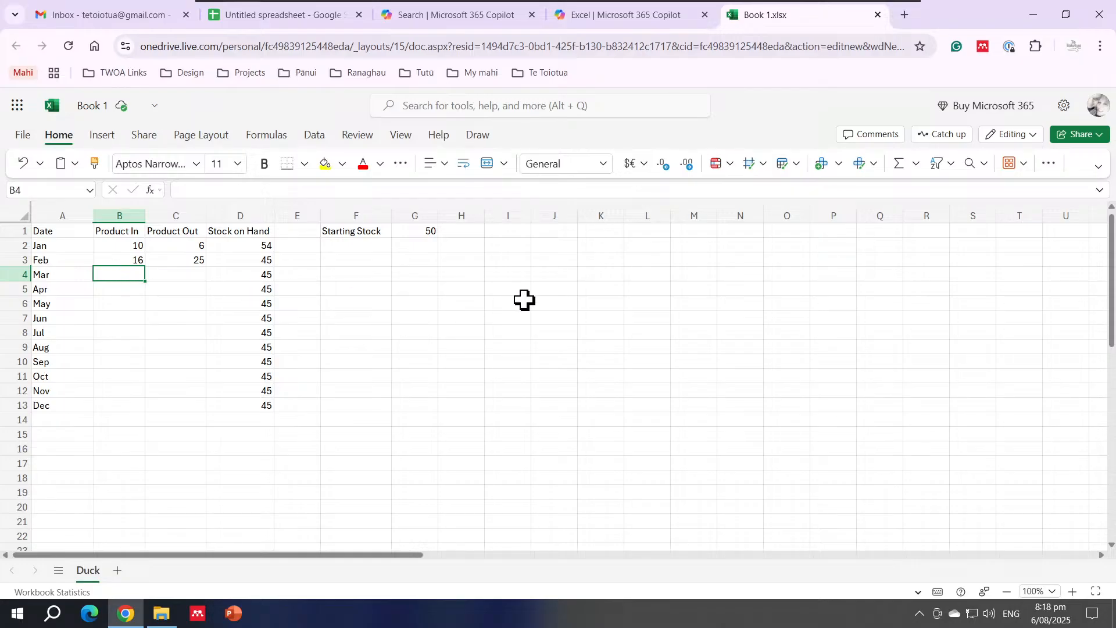
text(12)
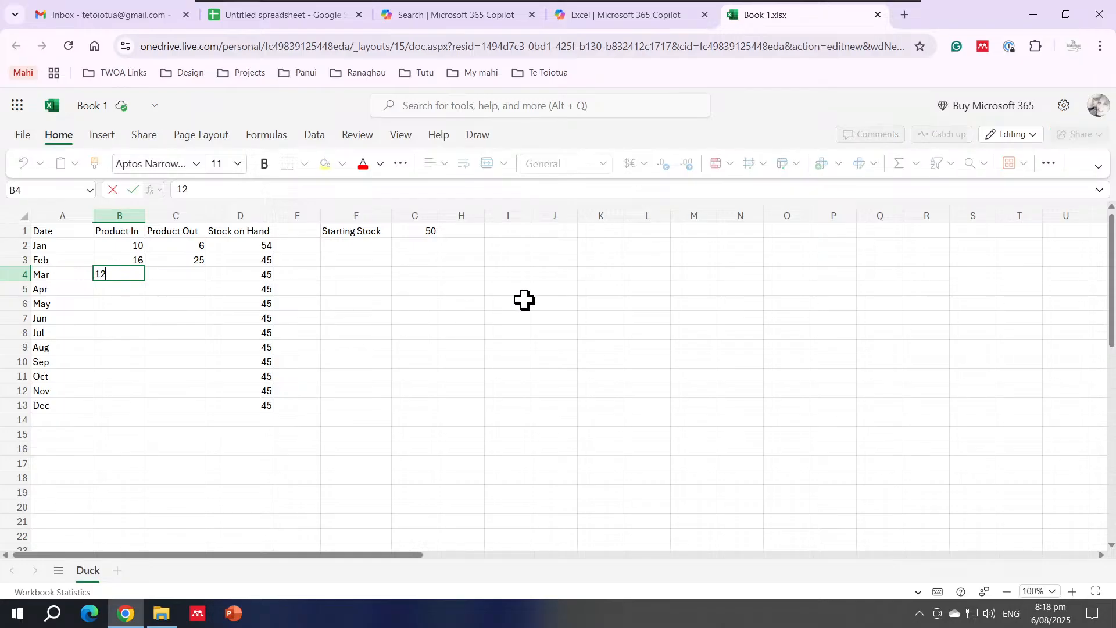
key(Tab)
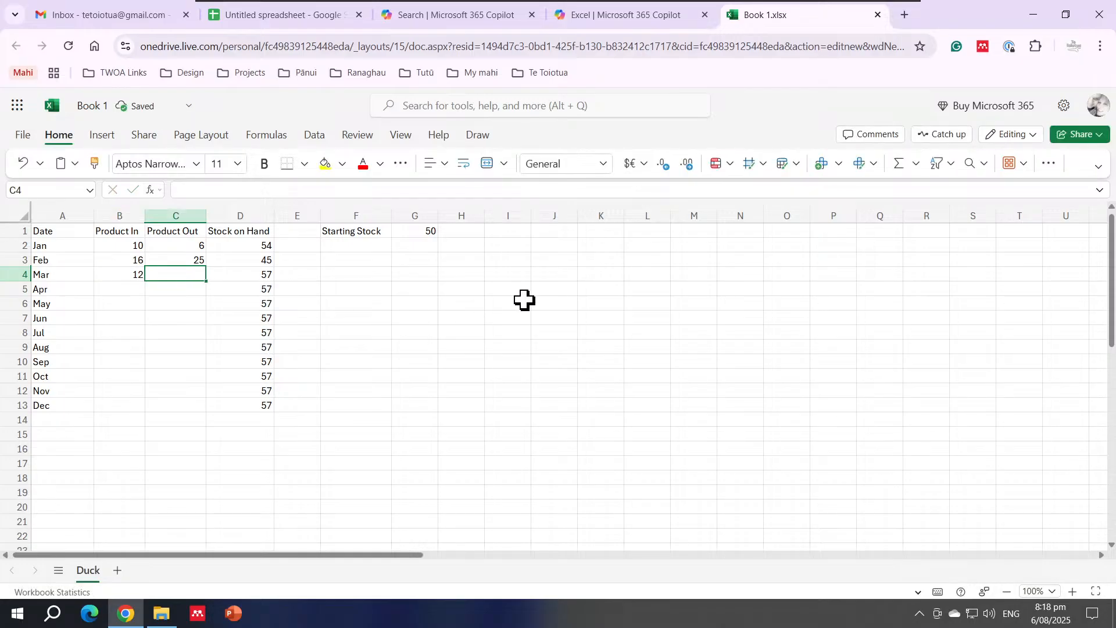
text(15)
key(Return)
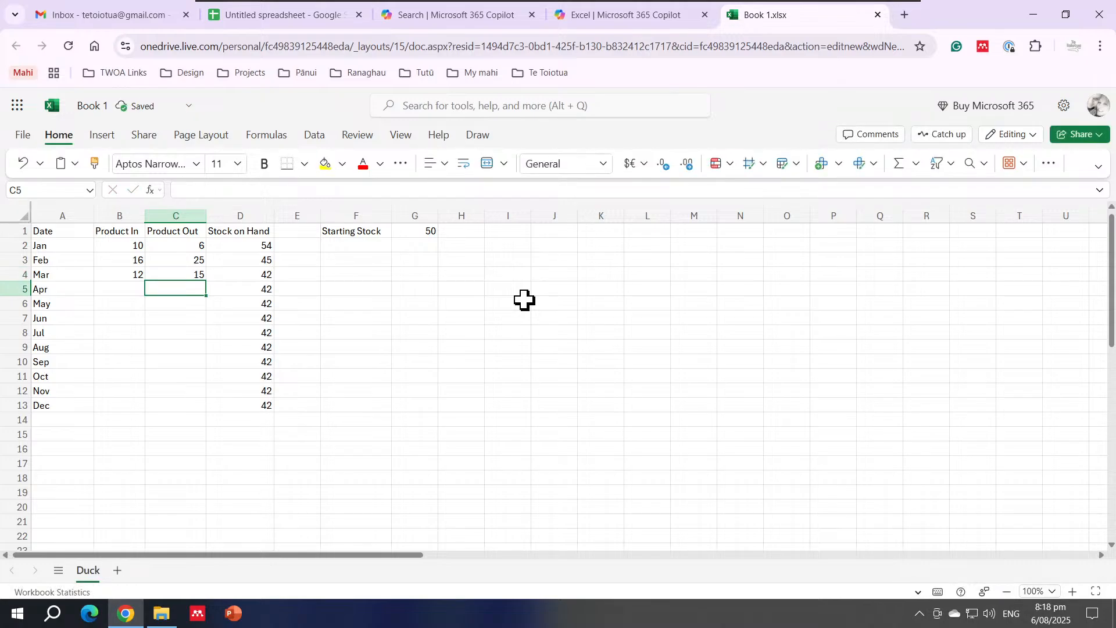
key(Left)
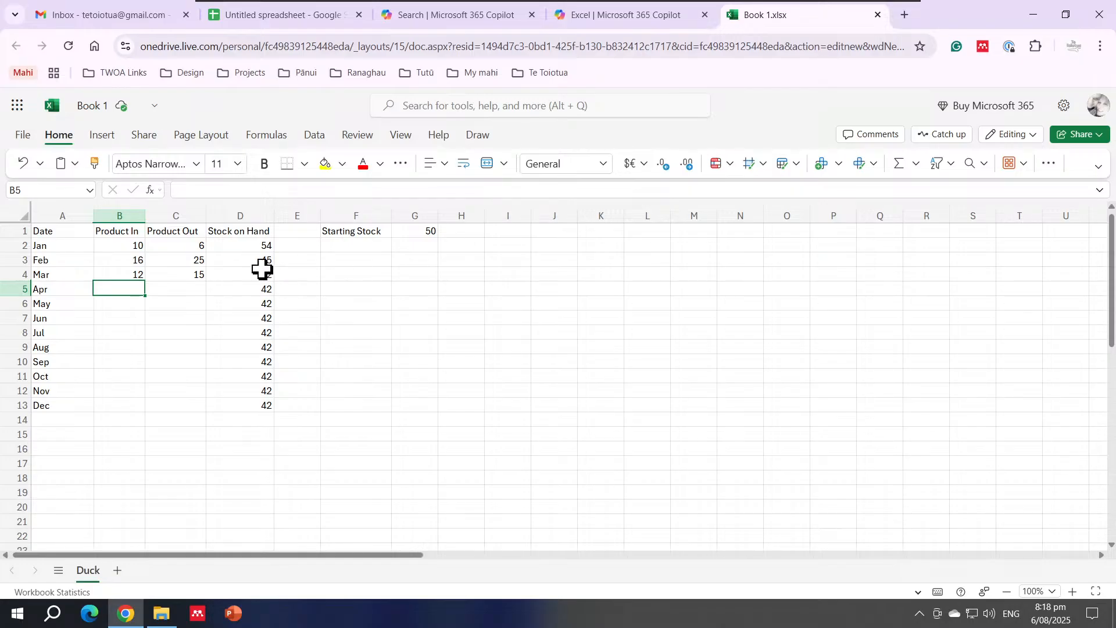
Examine the filled Stock on Hand formulas down column D, including the cells that October's formula in D11 refers to
click(245, 250)
click(250, 299)
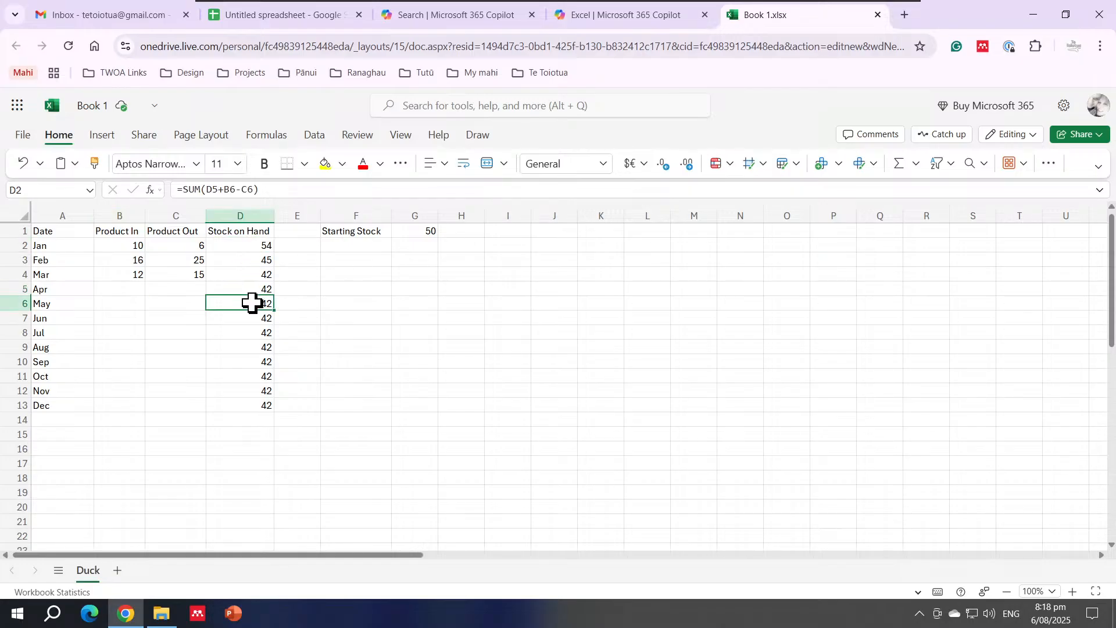
click(254, 329)
click(250, 370)
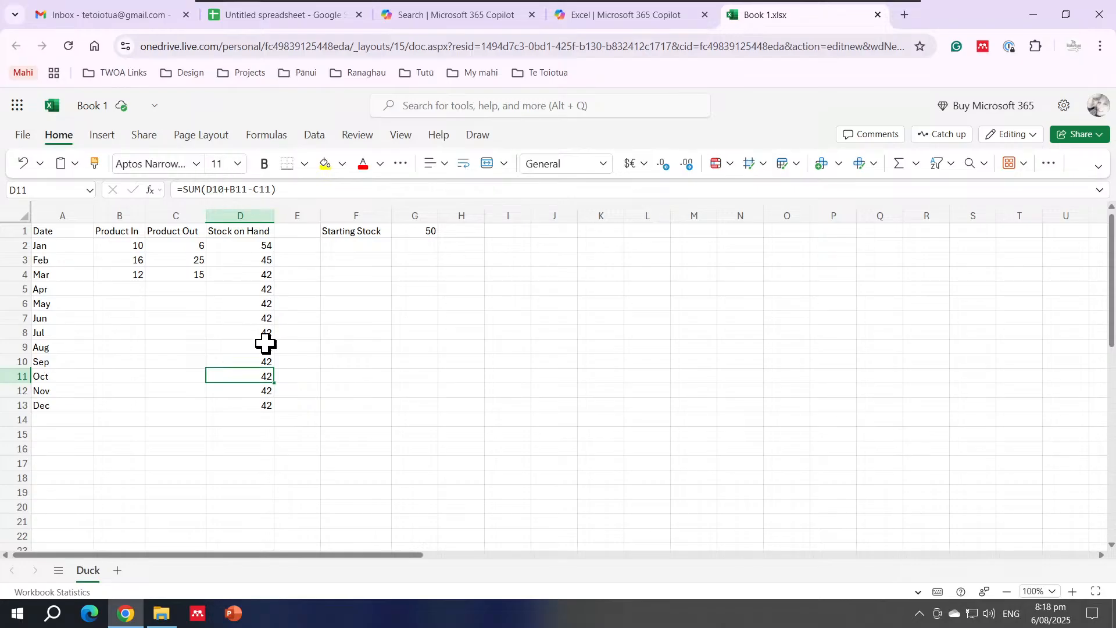
click(213, 189)
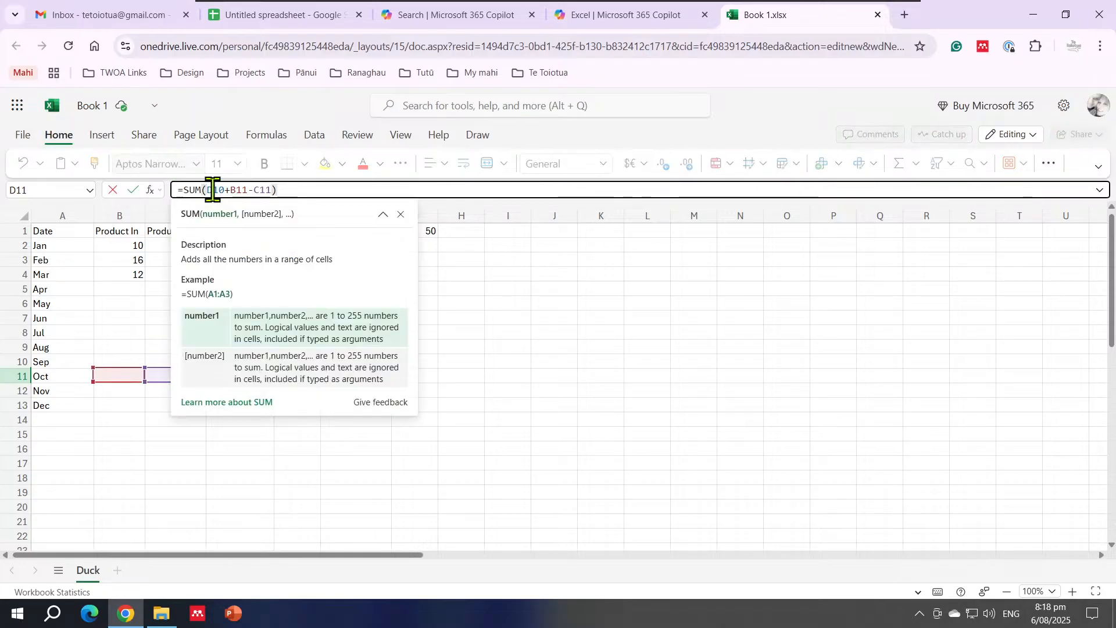
click(383, 215)
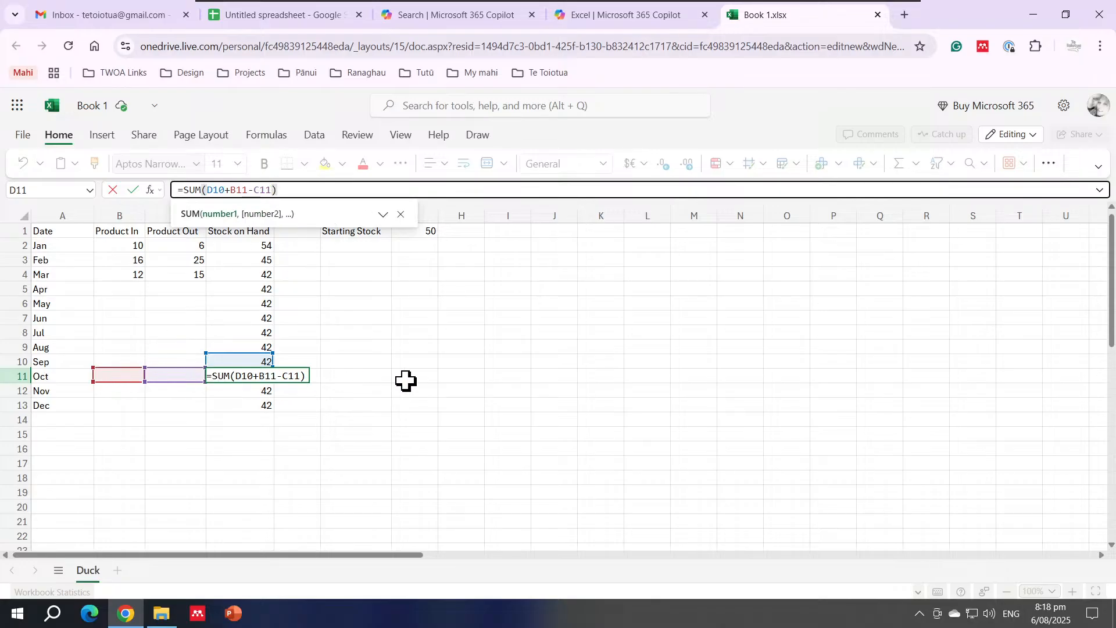
click(376, 361)
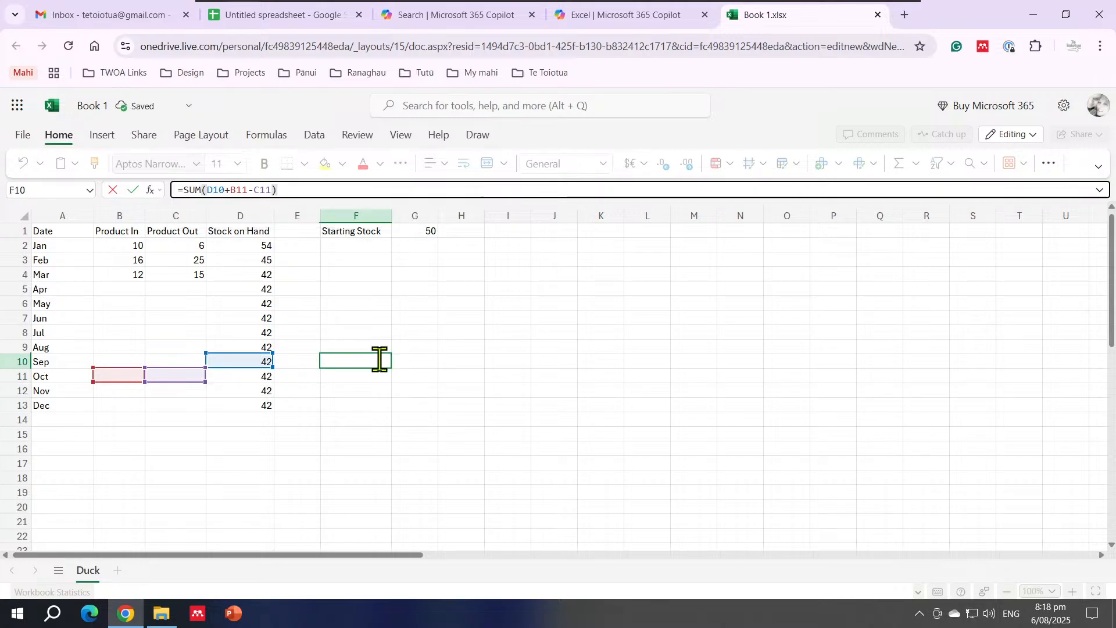
click(385, 427)
click(465, 404)
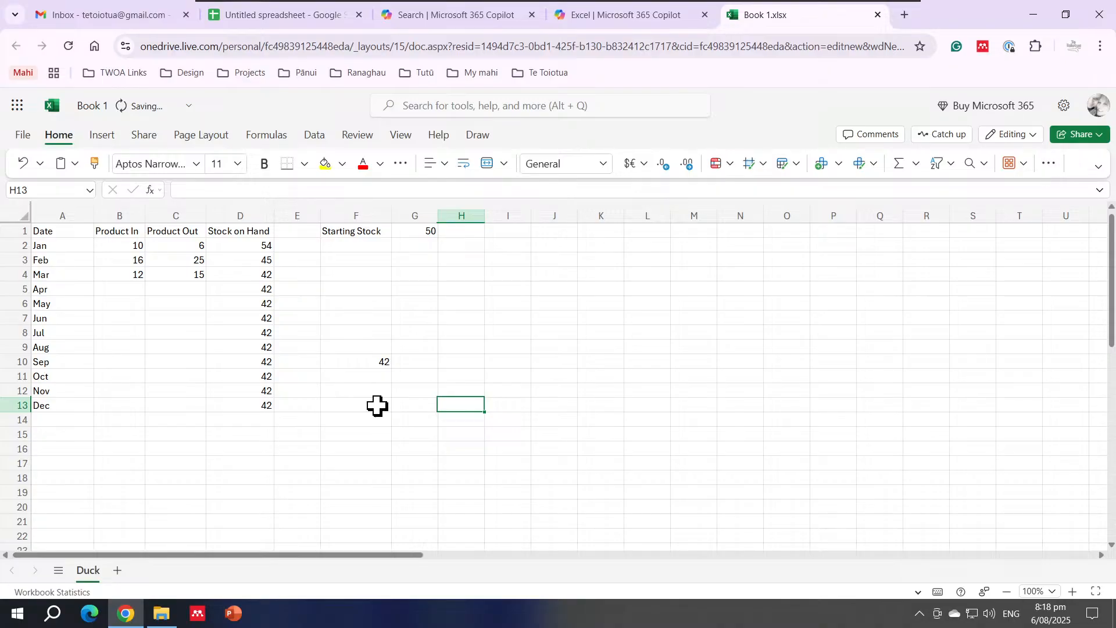
Enlarge the sheet and examine which cells the August and June Stock on Hand formulas in D9 and D7 refer to
scroll(354, 394, up, 4)
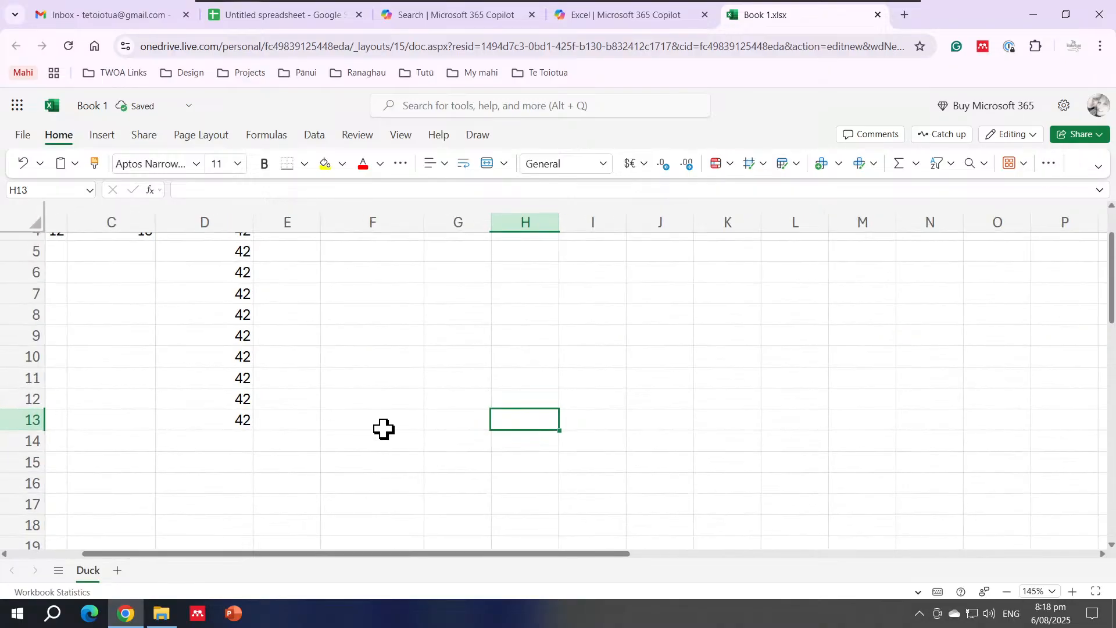
drag(366, 556, 256, 556)
scroll(242, 463, up, 3)
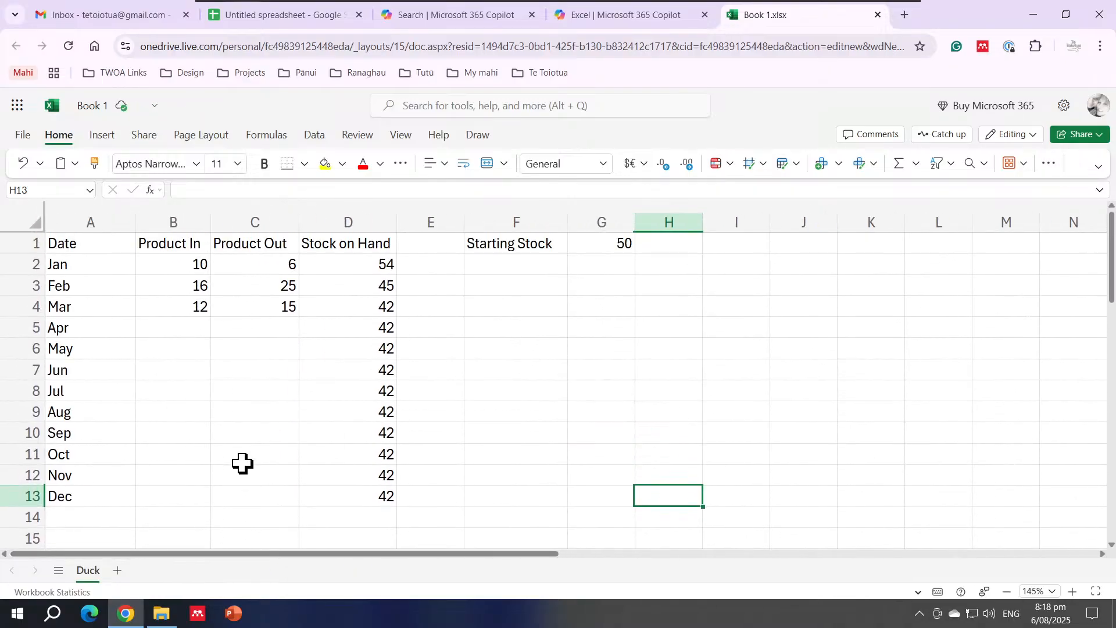
scroll(242, 464, down, 3)
scroll(316, 451, up, 3)
click(368, 414)
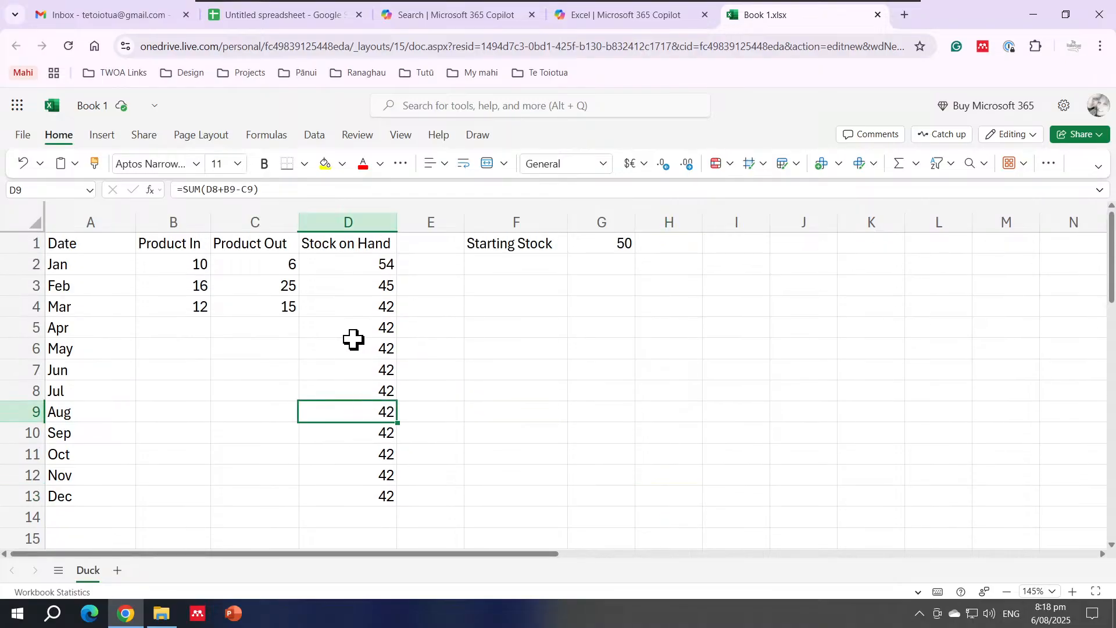
click(217, 189)
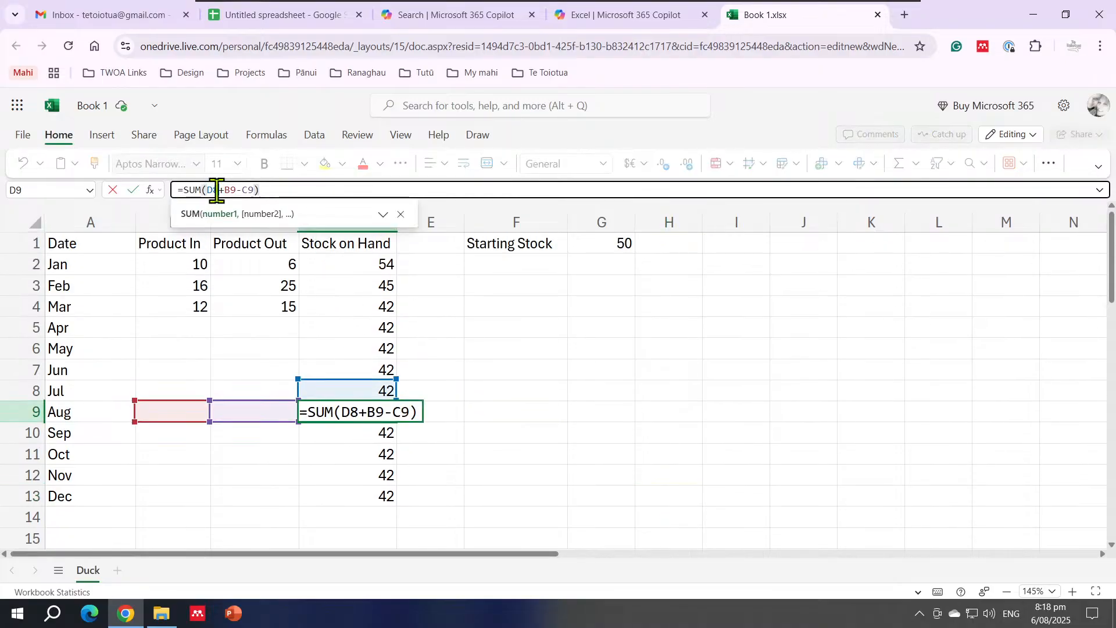
click(391, 369)
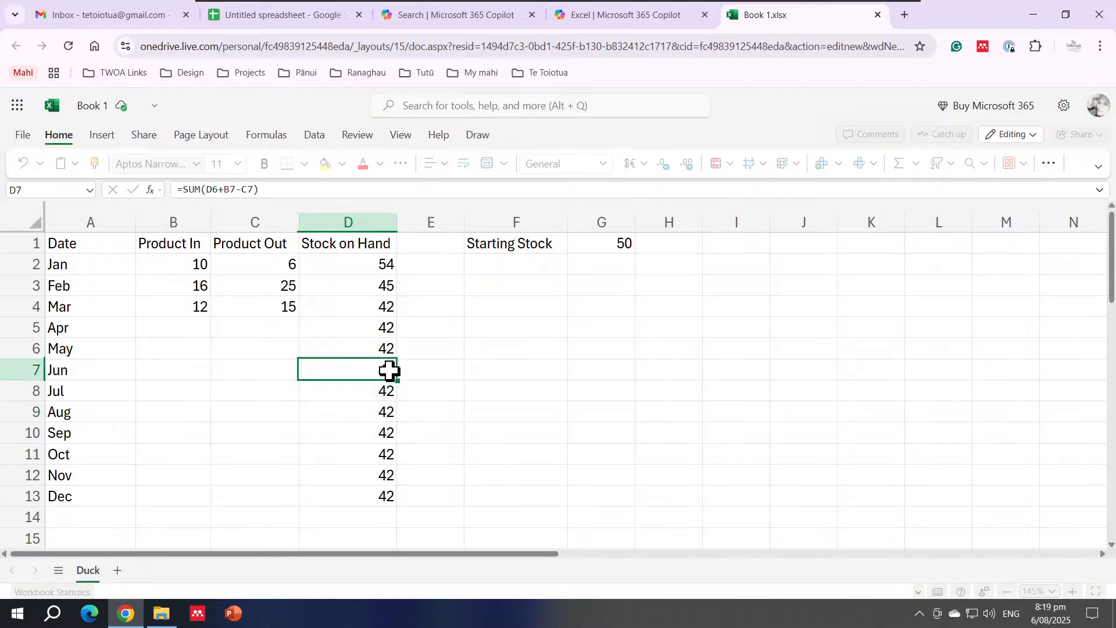
click(229, 189)
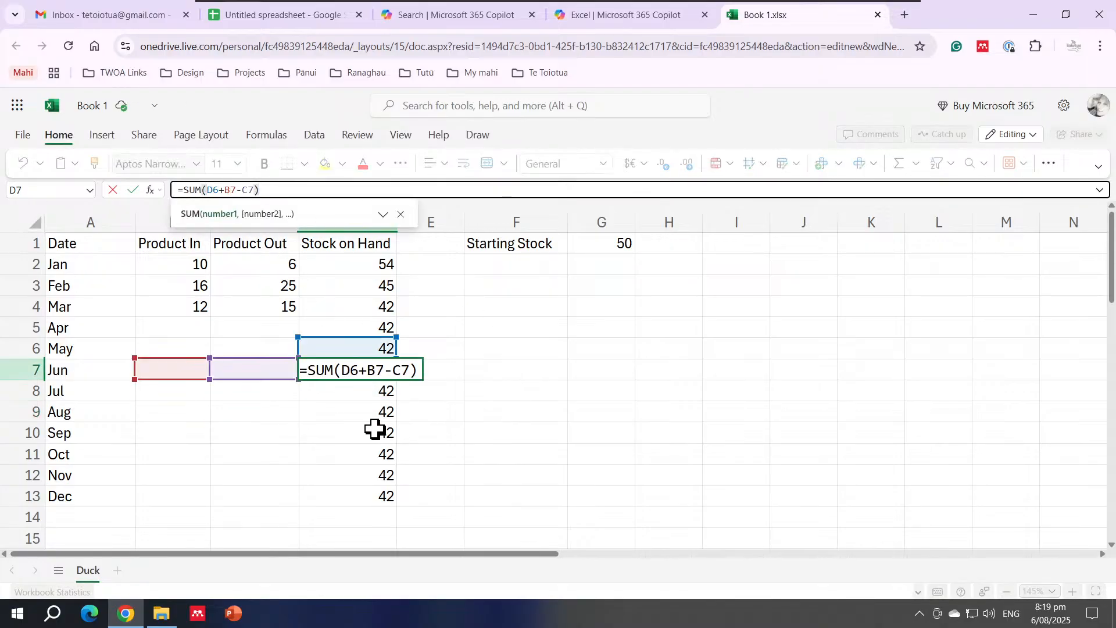
click(372, 320)
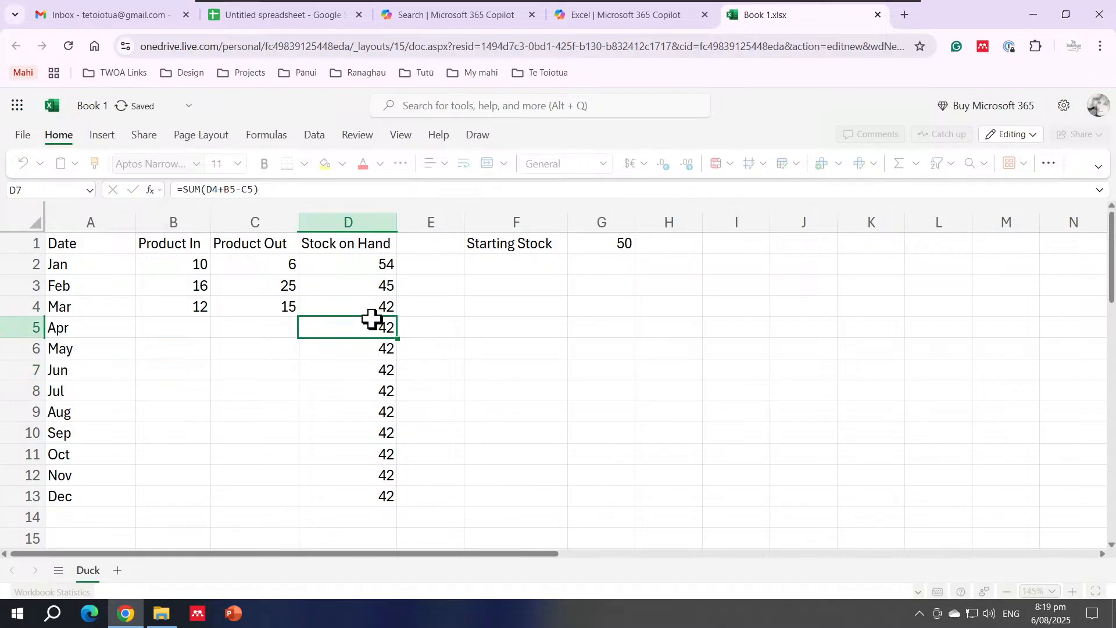
Examine January's Stock on Hand formula in D2 and its reference to the starting stock in G1
click(374, 285)
click(376, 266)
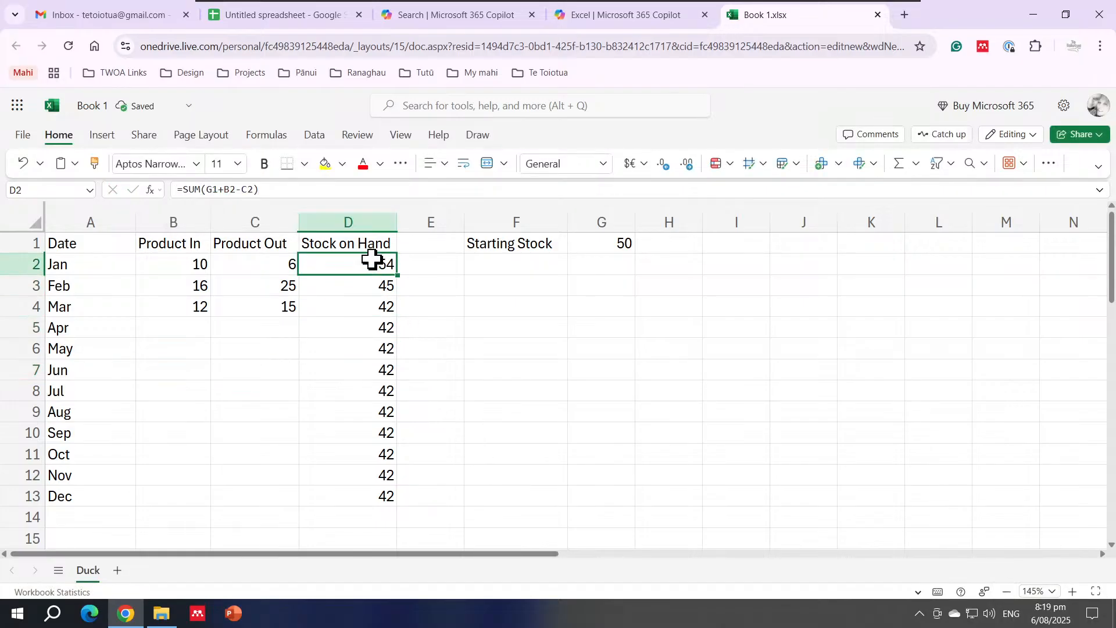
click(239, 189)
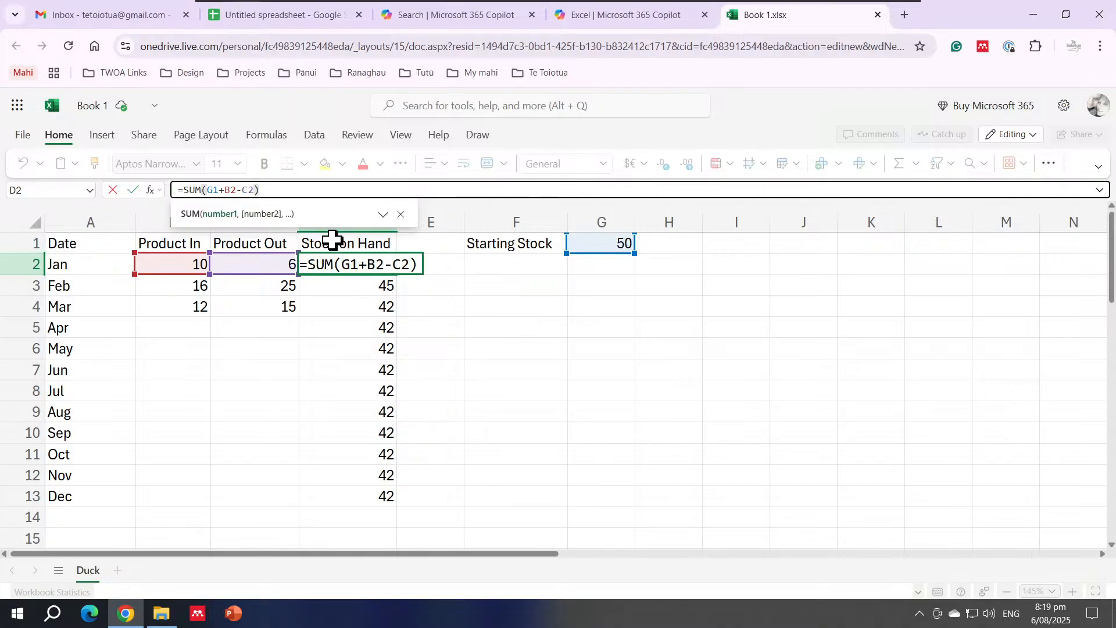
click(596, 321)
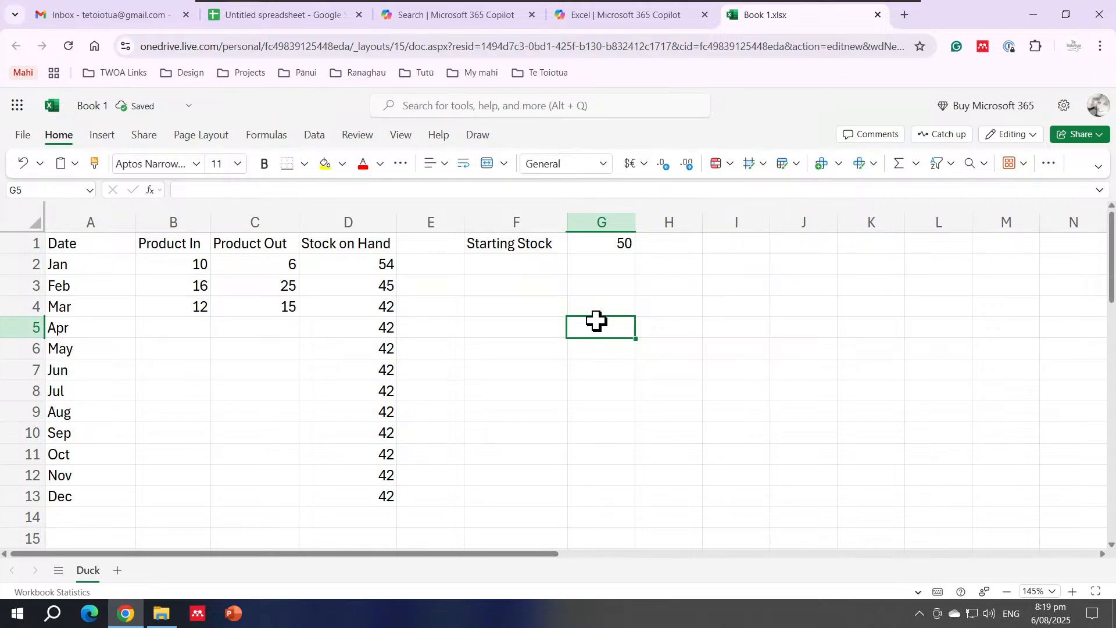
Make the header cells A1:D1 bold and give them a yellow fill
click(61, 243)
drag(61, 243, 349, 250)
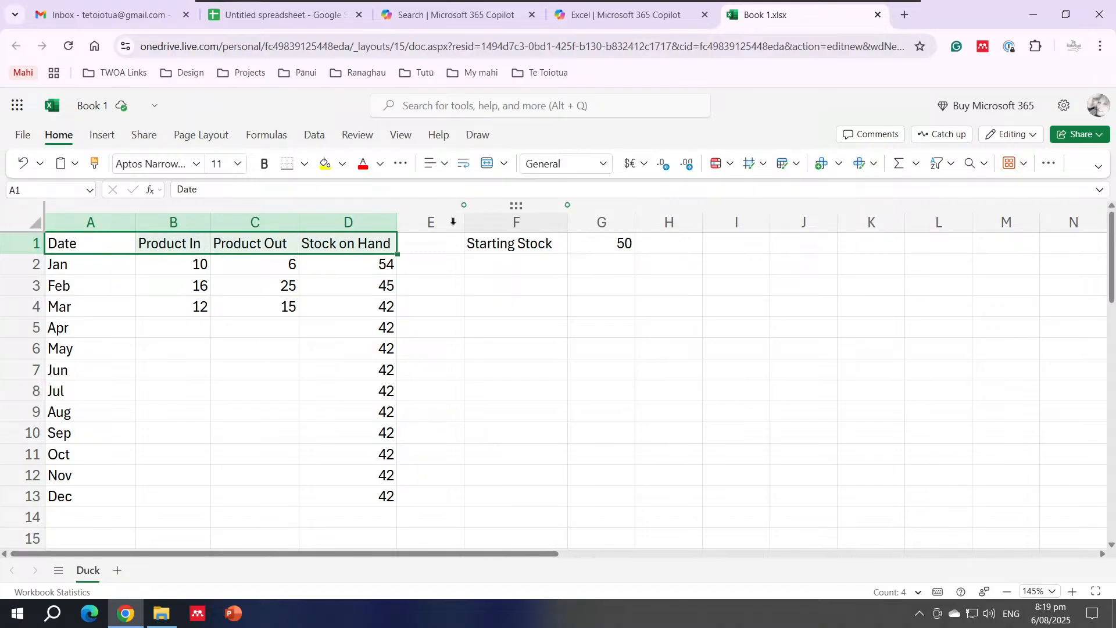
click(265, 164)
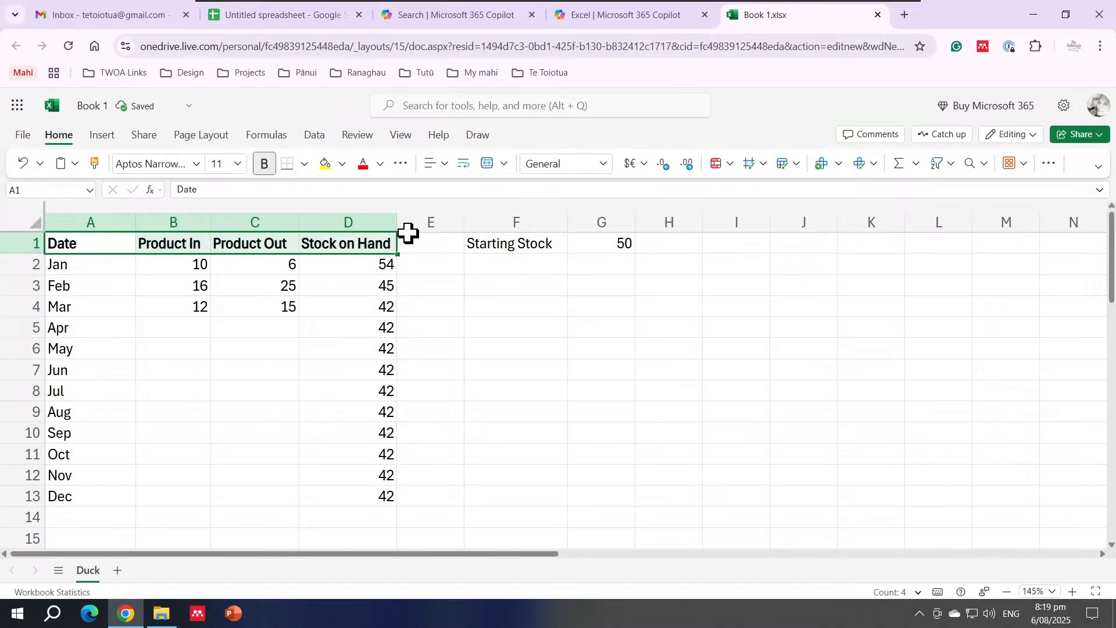
click(343, 165)
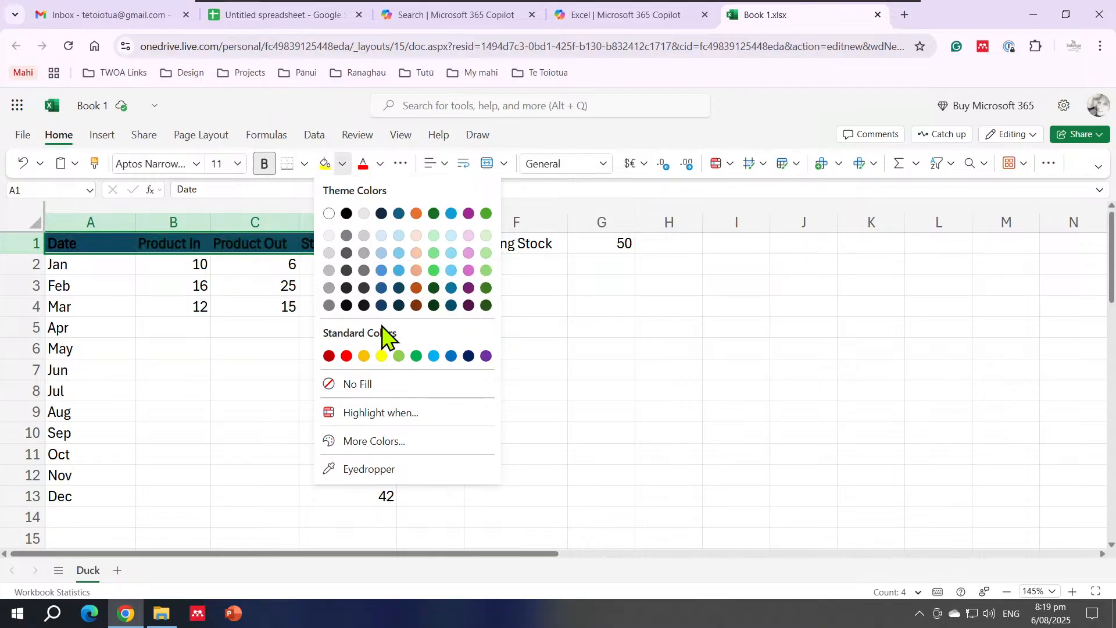
click(381, 356)
click(581, 375)
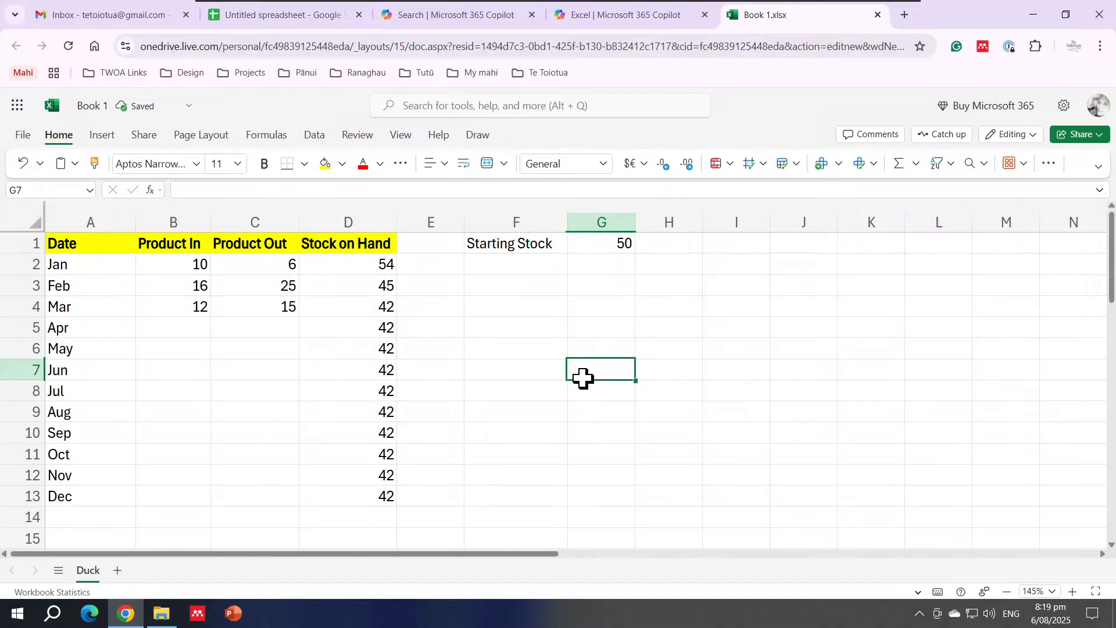
click(532, 351)
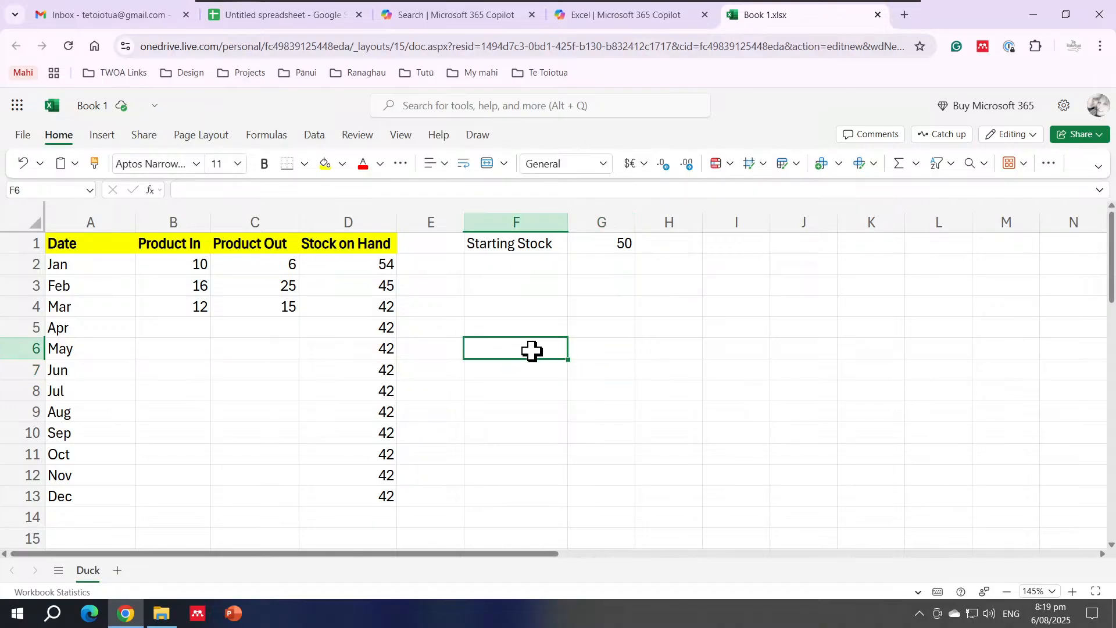
Clear the January to March Product In and Product Out values in B2:C4
drag(277, 307, 194, 272)
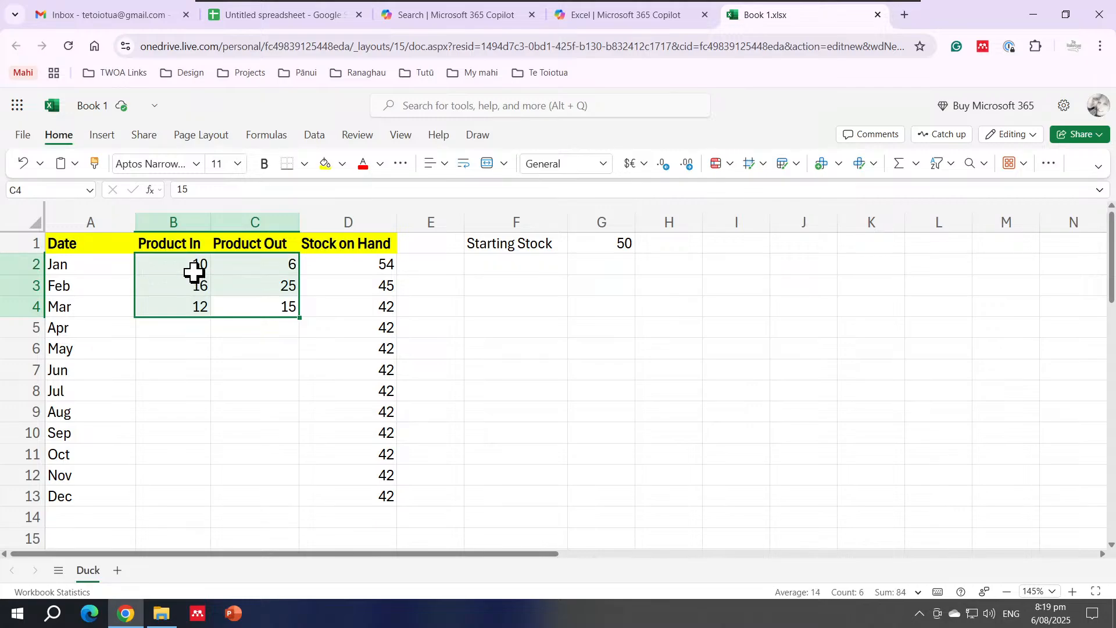
key(Delete)
click(558, 371)
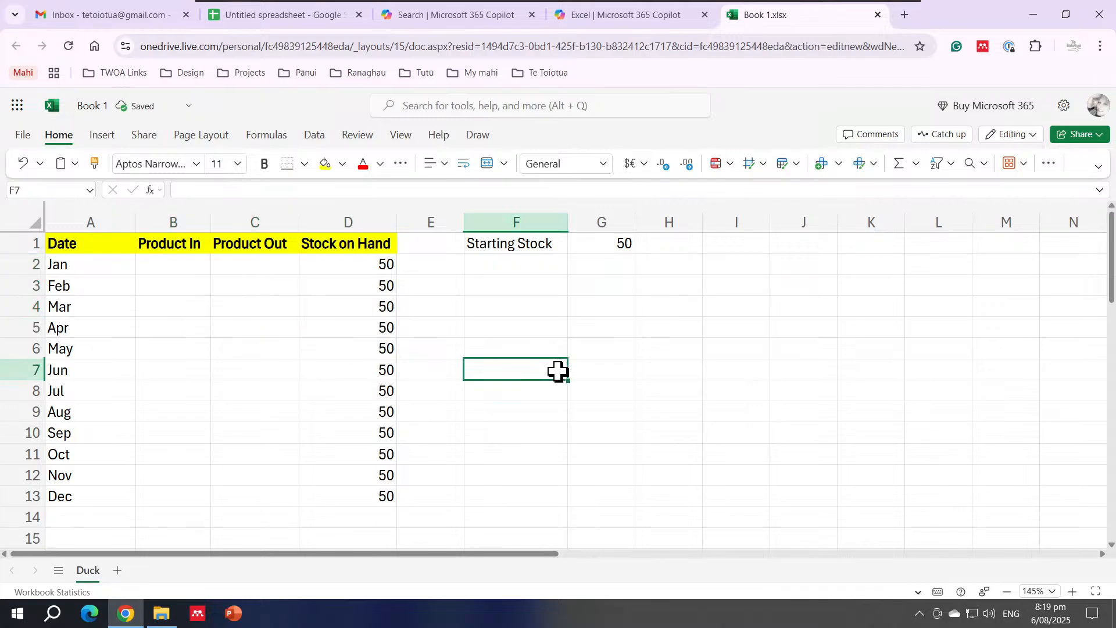
Label the row below December in cell A14 as Total
scroll(460, 372, down, 2)
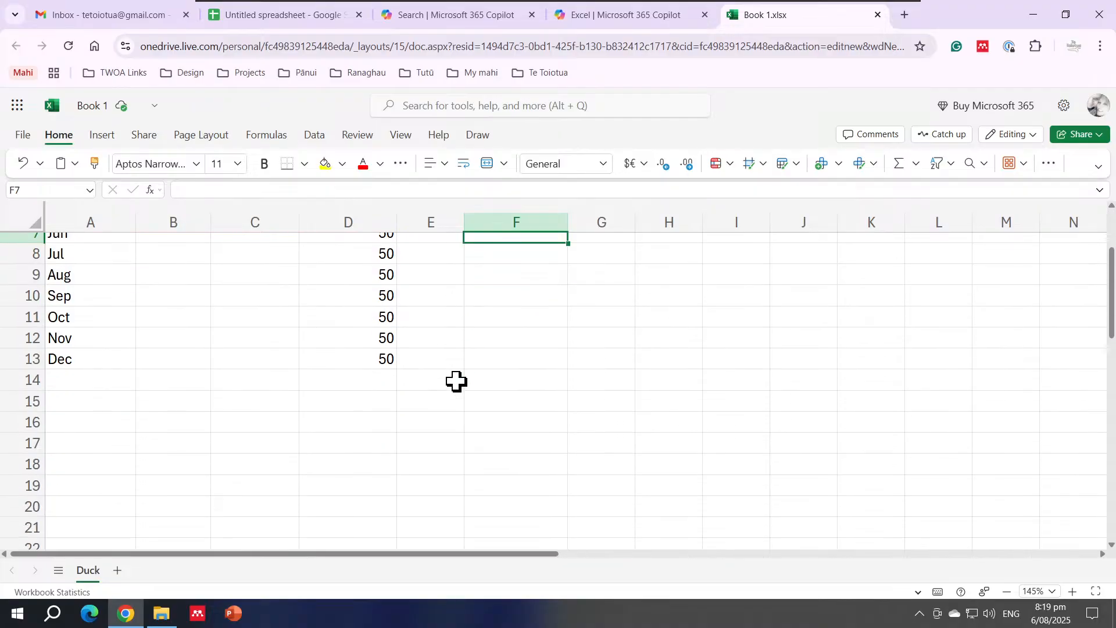
scroll(456, 382, up, 1)
scroll(457, 404, up, 3)
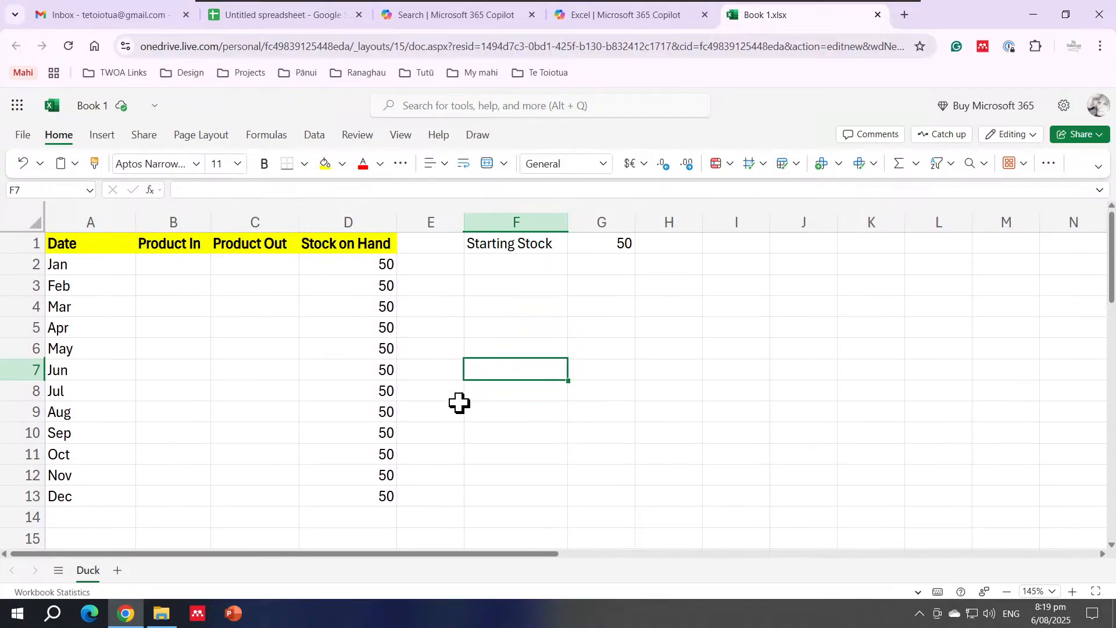
click(86, 516)
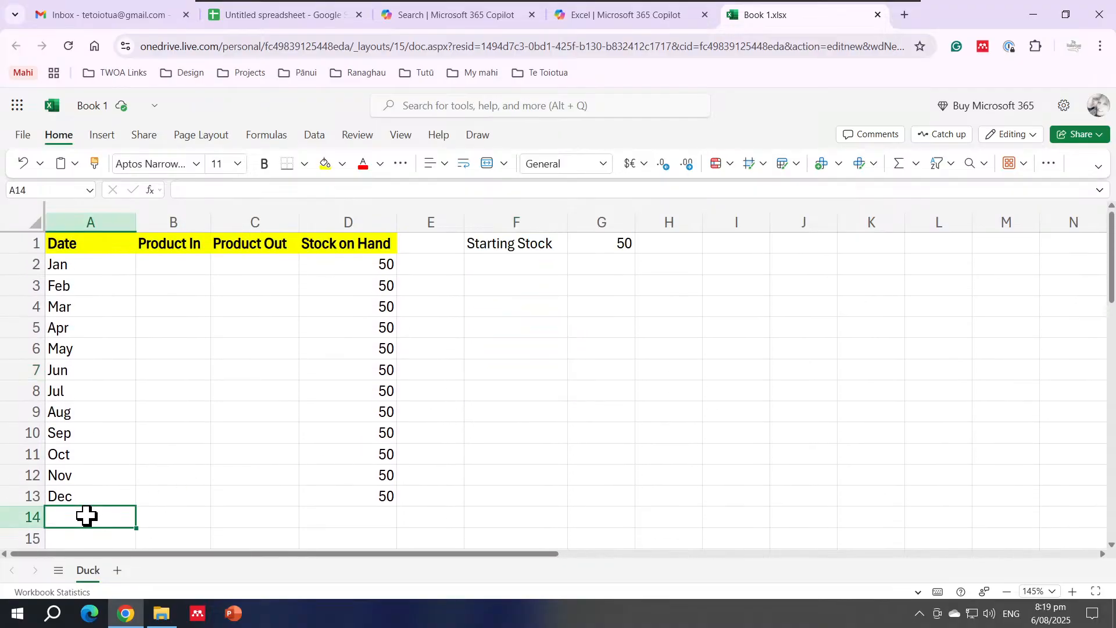
text(Total)
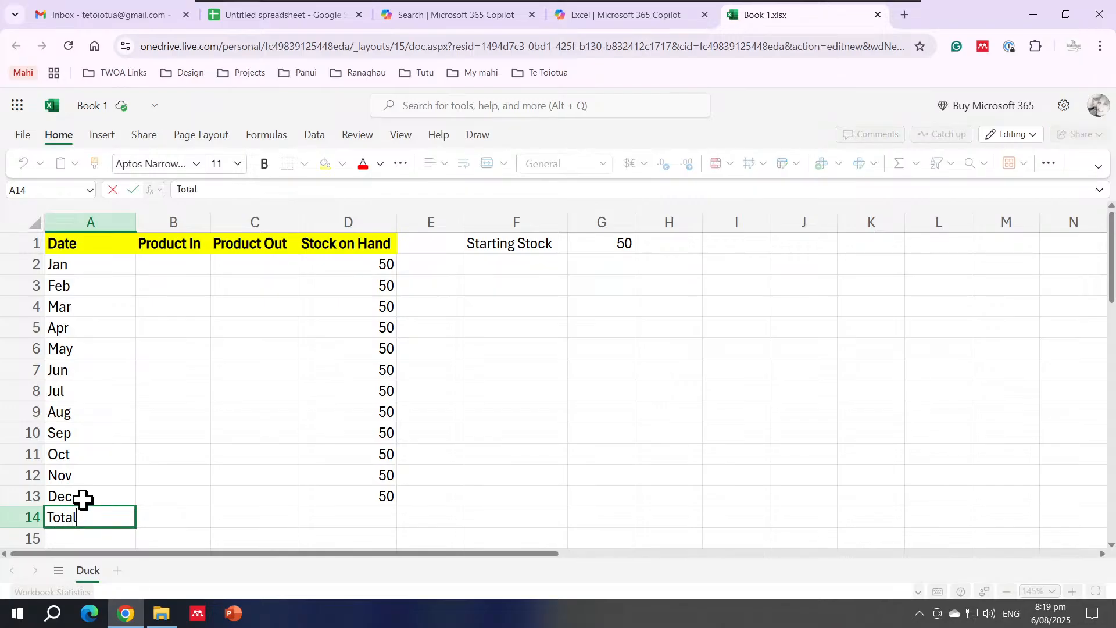
Total the Product In column in B14 with the AutoSum formula =SUM(B2:B13)
click(156, 518)
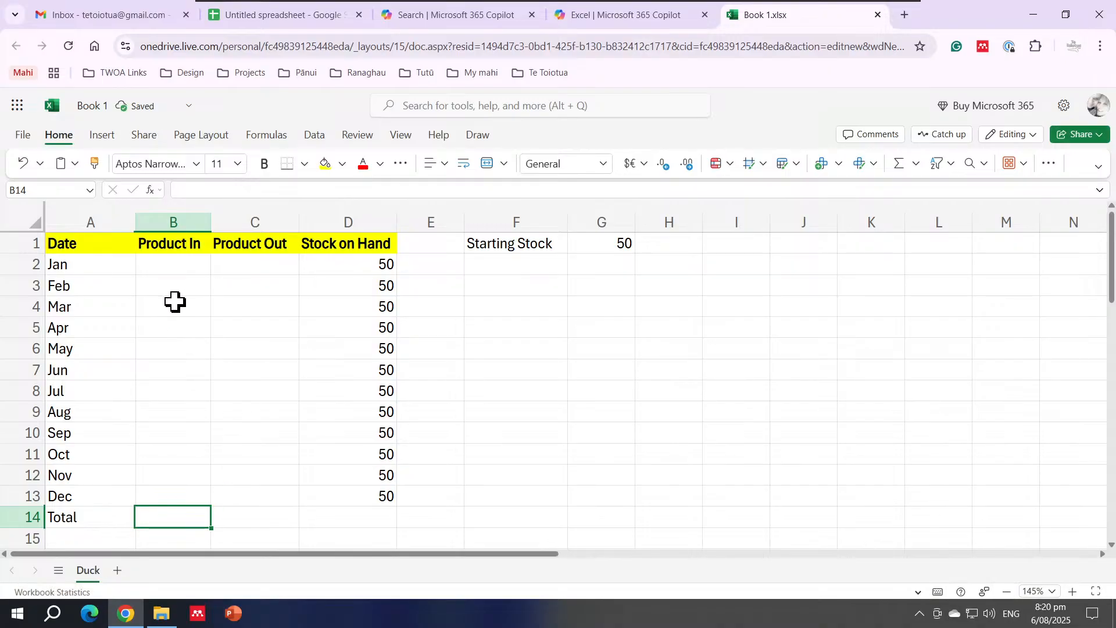
click(898, 169)
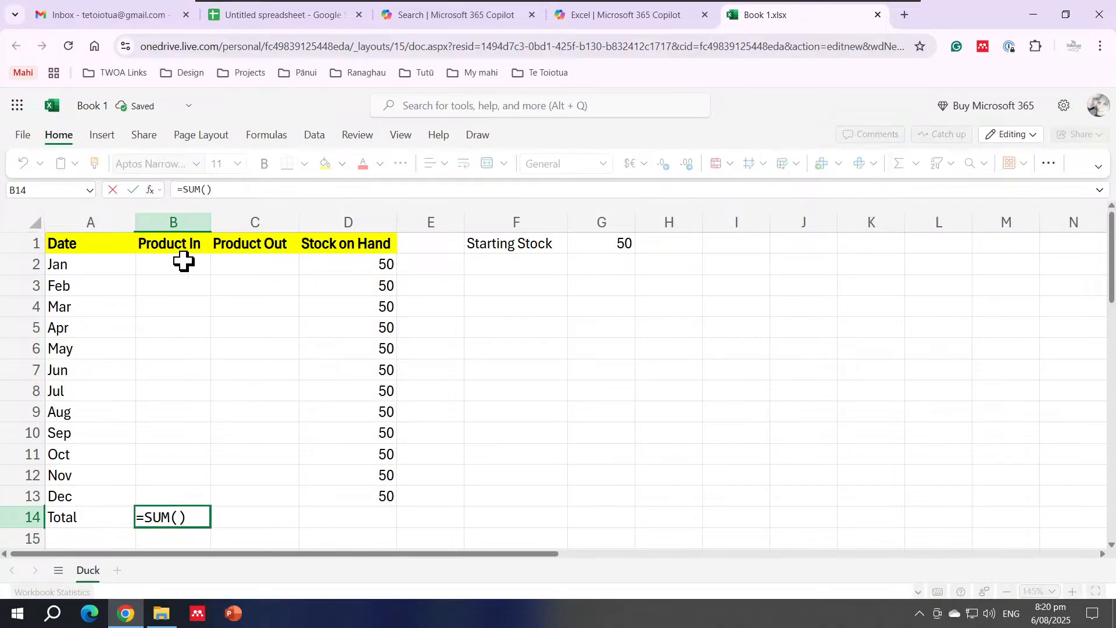
drag(184, 261, 169, 493)
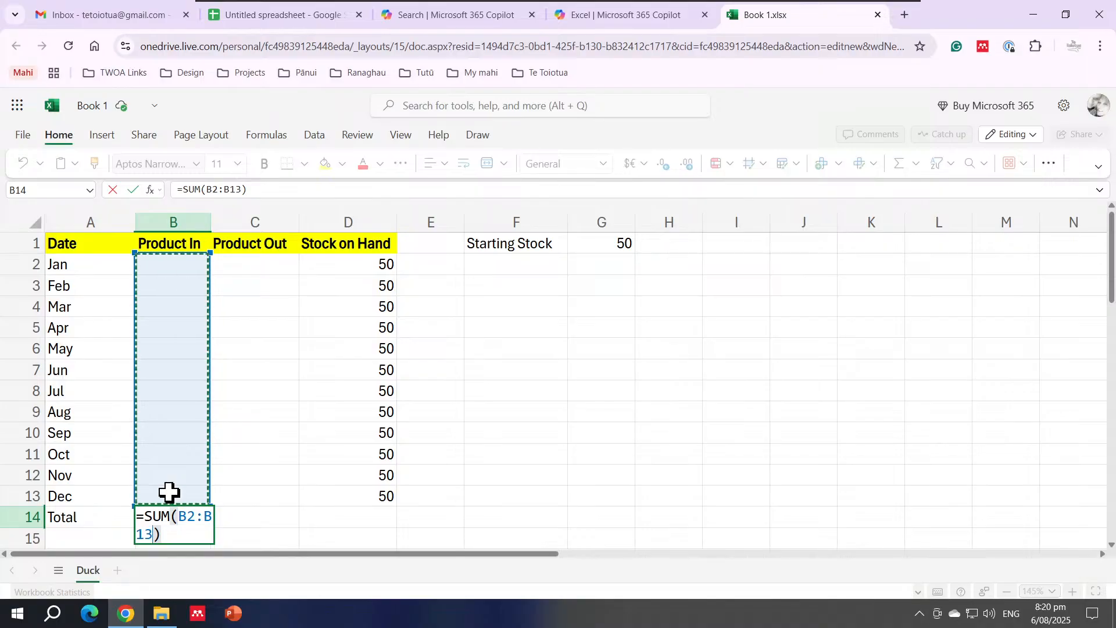
mouse_move(190, 517)
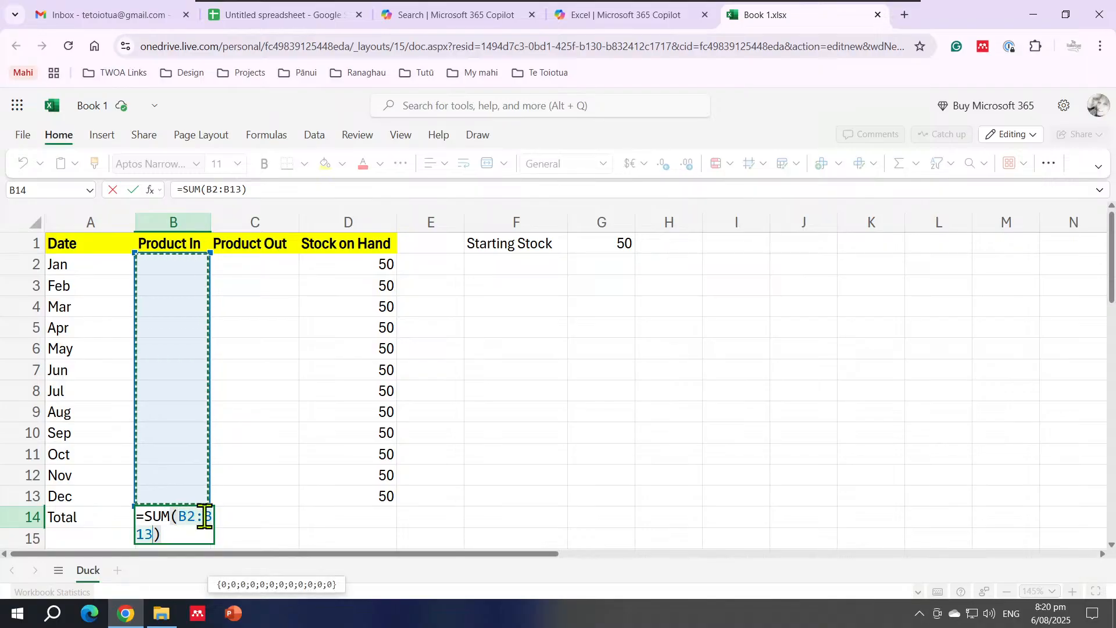
click(583, 509)
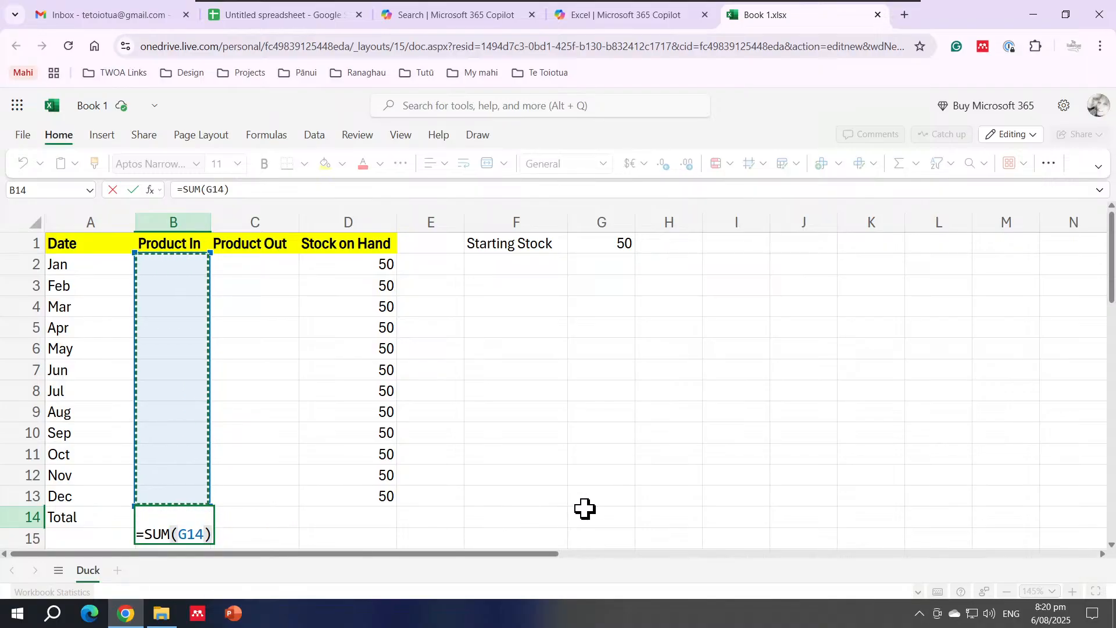
click(318, 540)
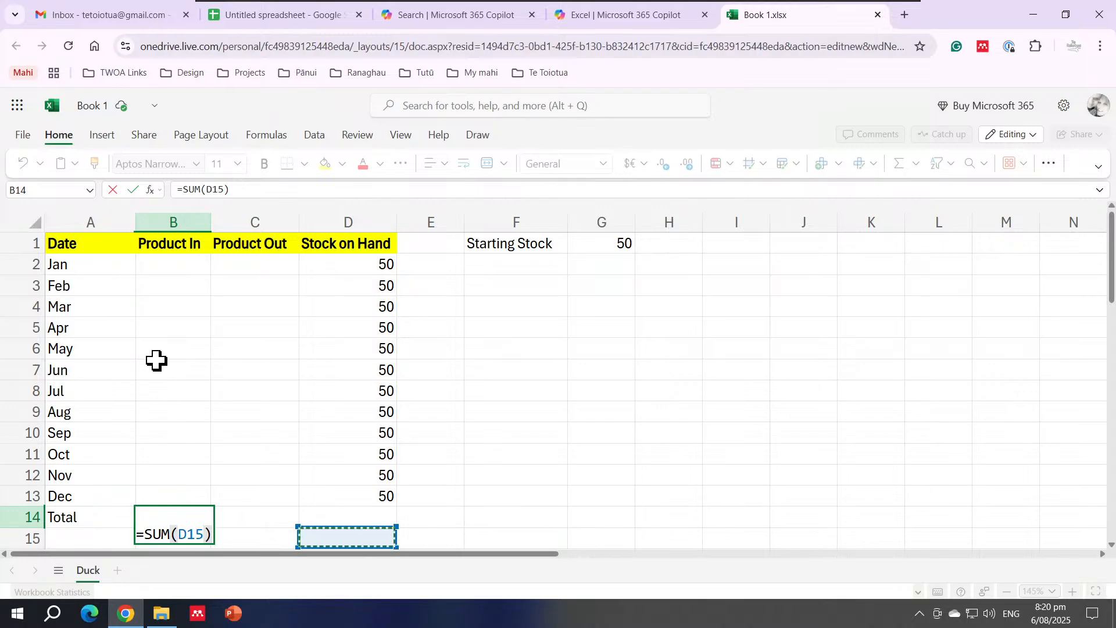
drag(167, 262, 172, 494)
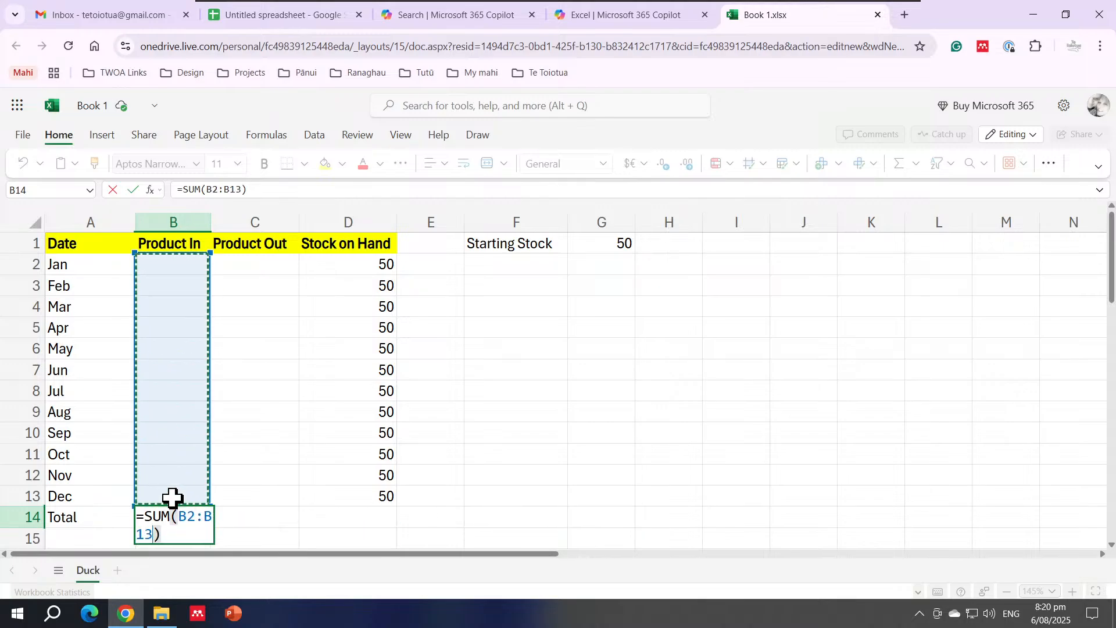
key(Return)
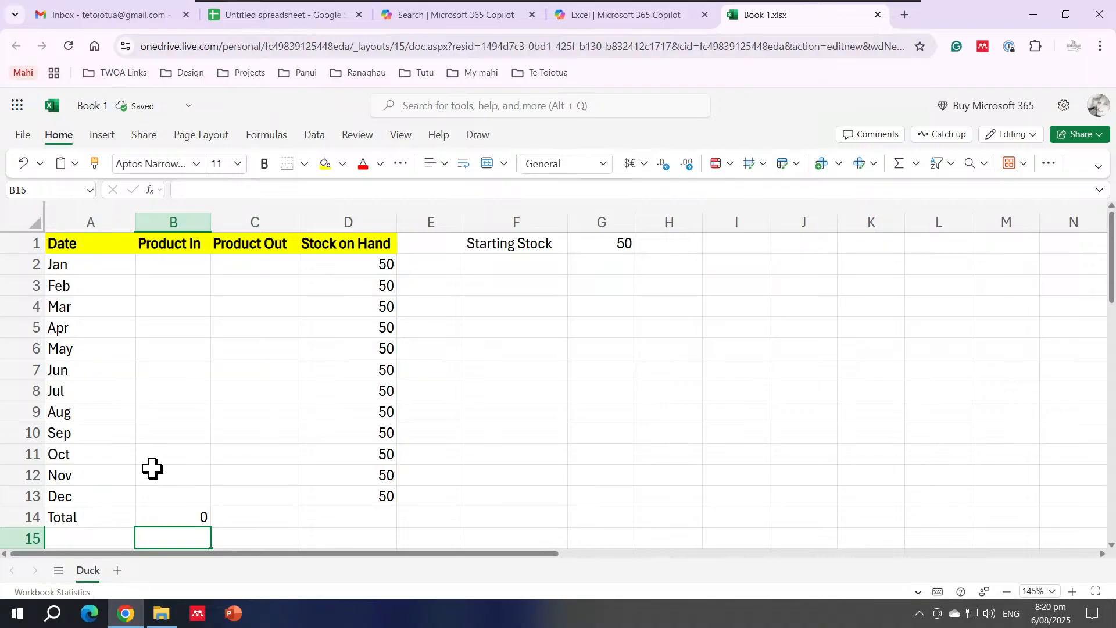
Total the Product Out column in C14 with the AutoSum formula =SUM(C2:C13)
scroll(172, 465, down, 2)
scroll(174, 407, up, 2)
click(235, 519)
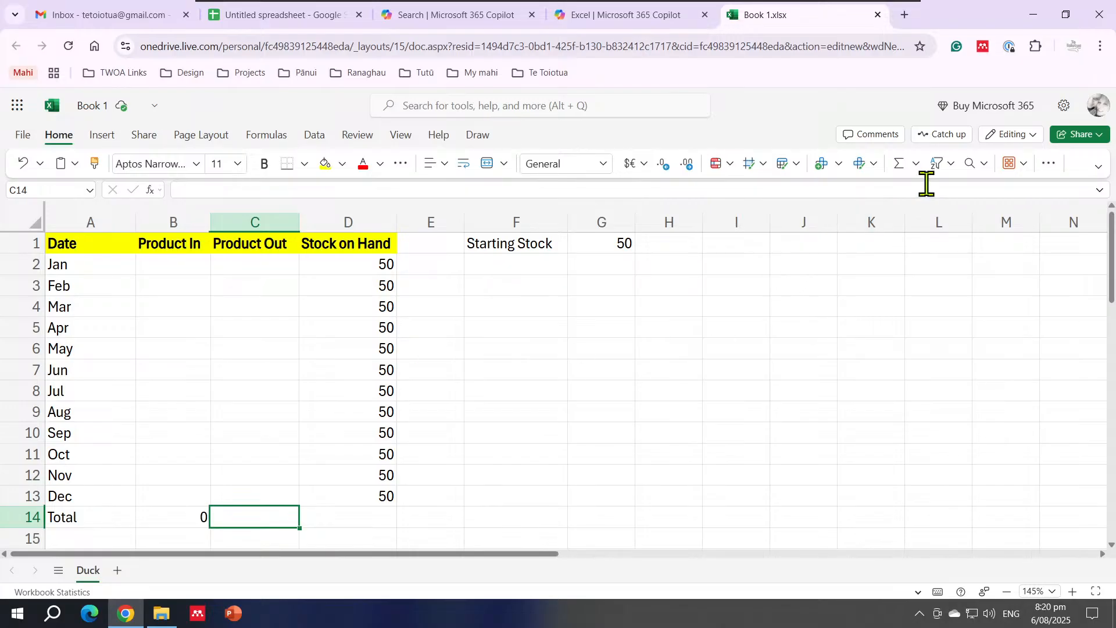
click(899, 165)
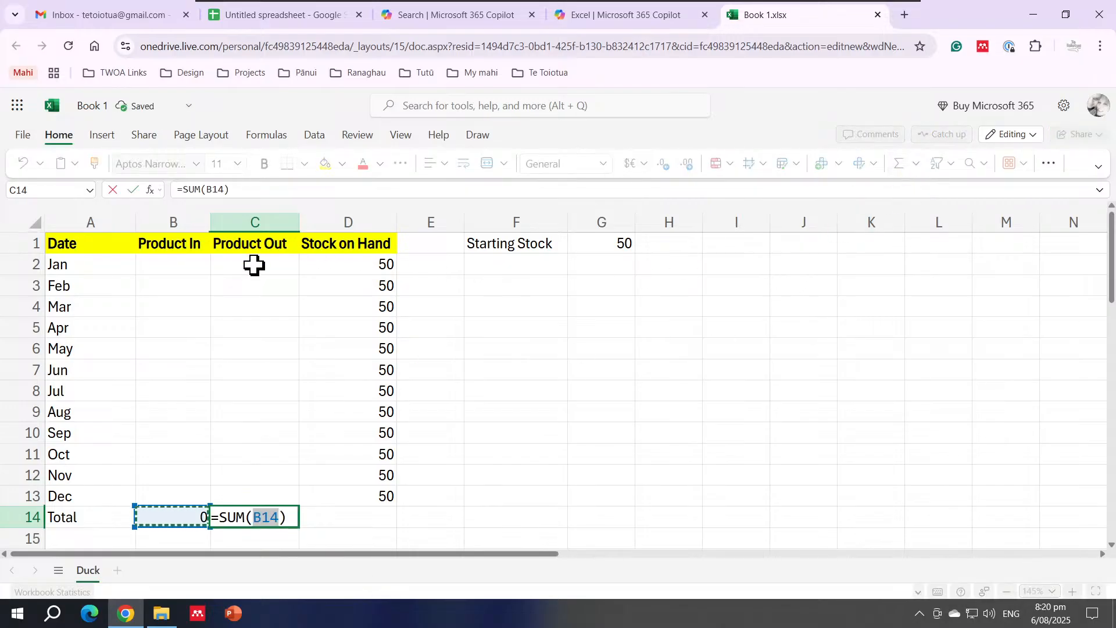
drag(254, 264, 254, 502)
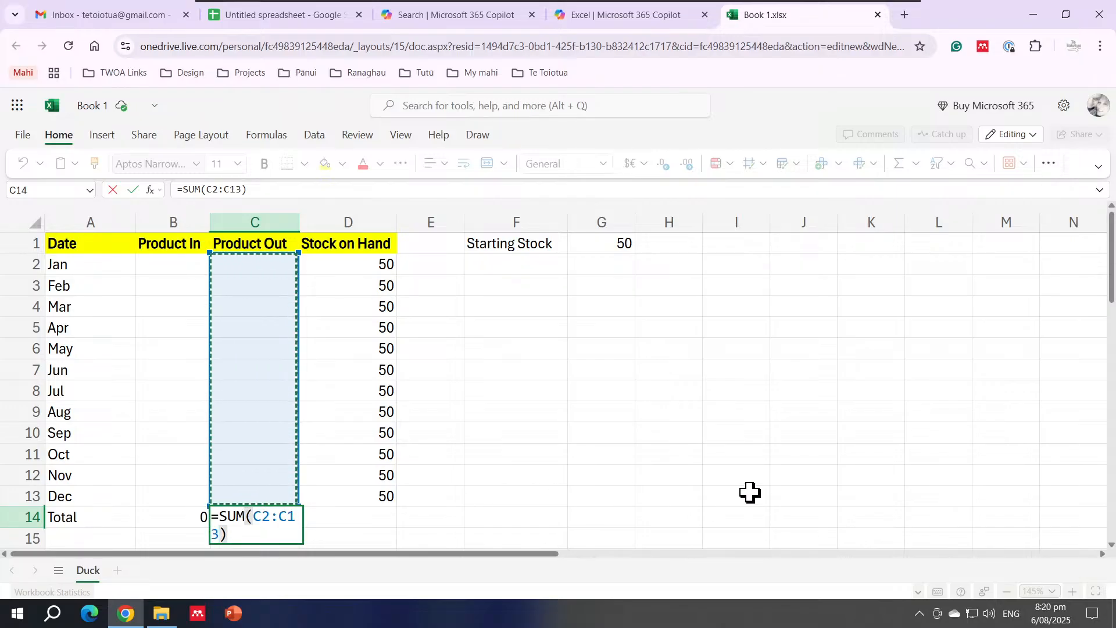
key(Return)
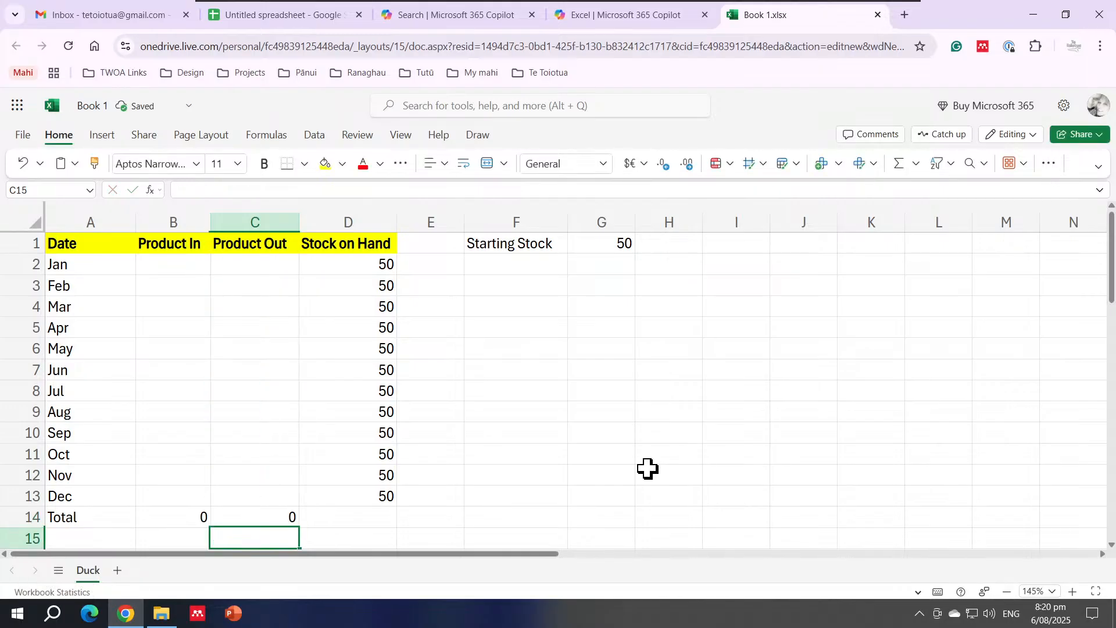
Enter trial January values of 12 for Product In and 6 for Product Out
click(181, 265)
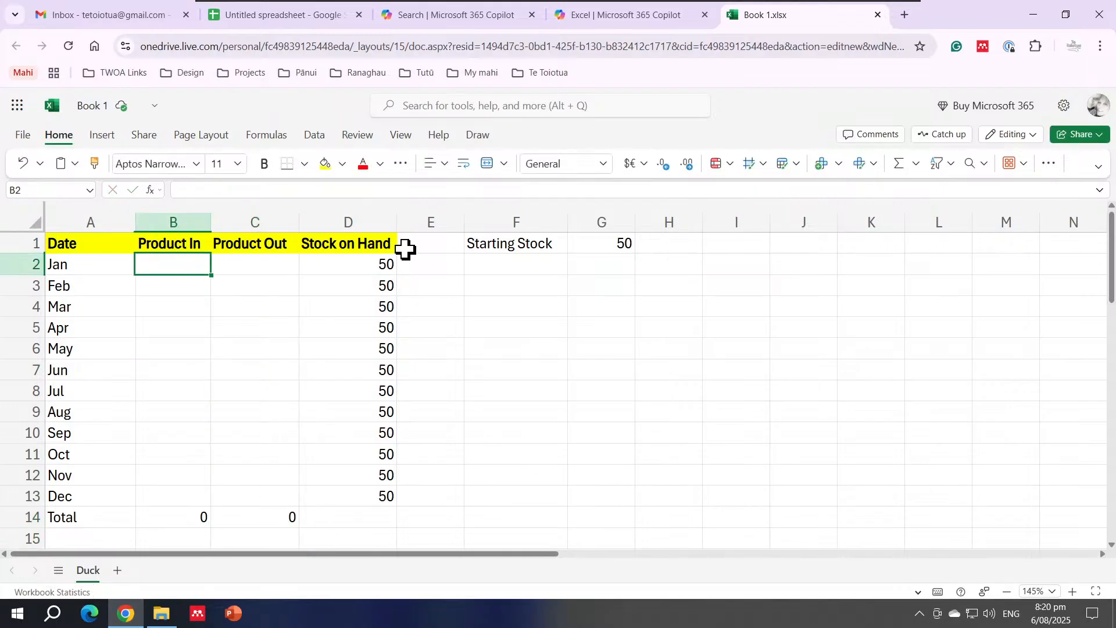
text(12)
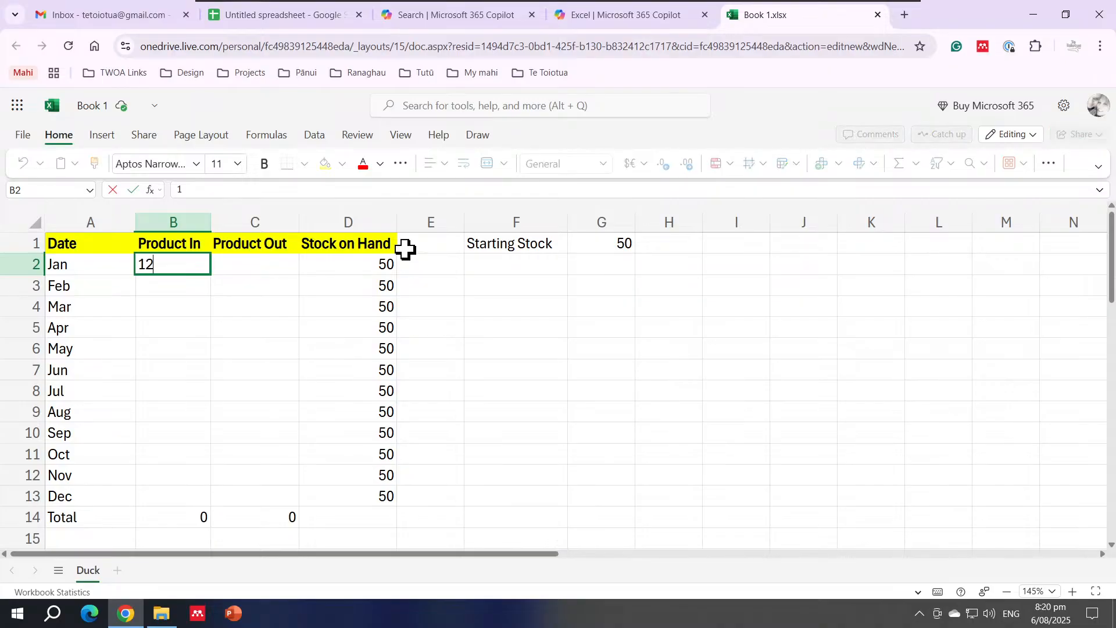
key(Tab)
text(+)
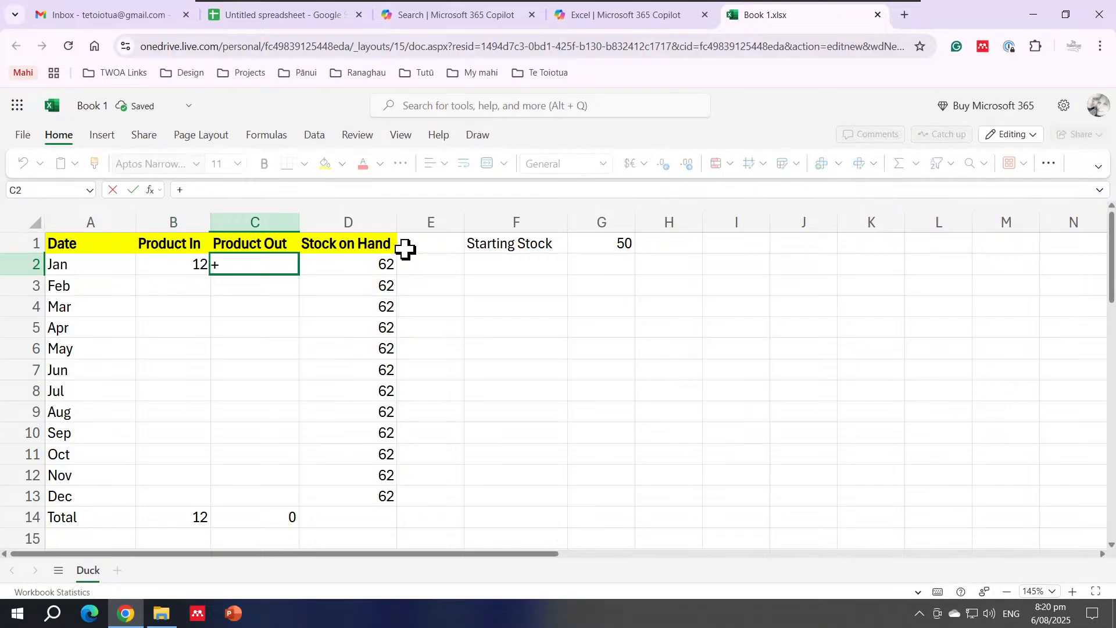
text(6)
key(Return)
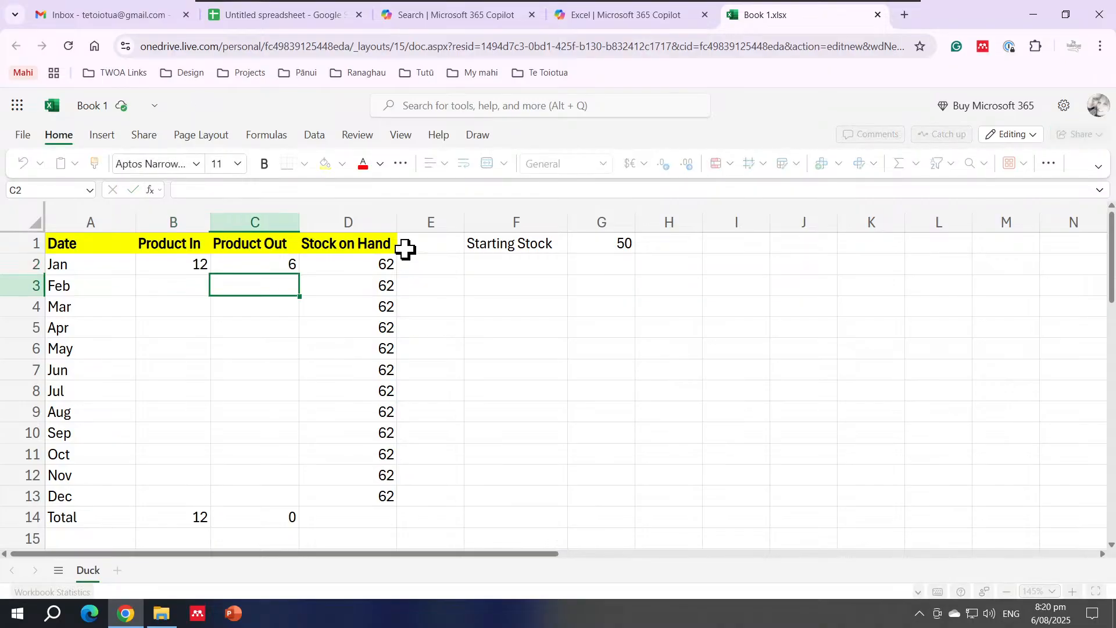
Enter trial February values of 18 for Product In and 22 for Product Out
key(Left)
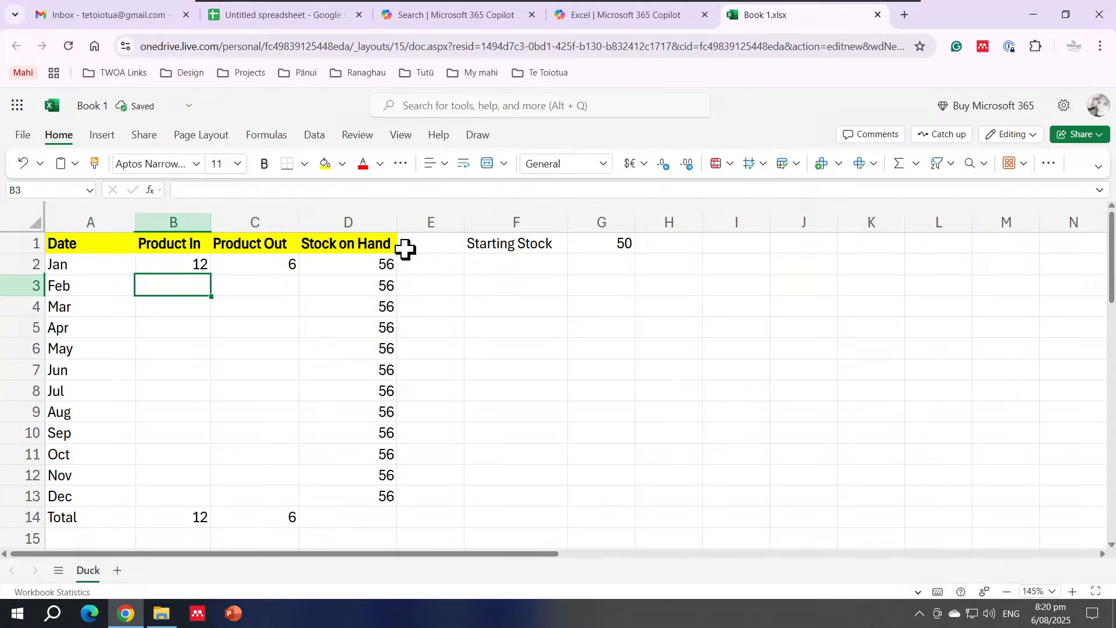
text(18)
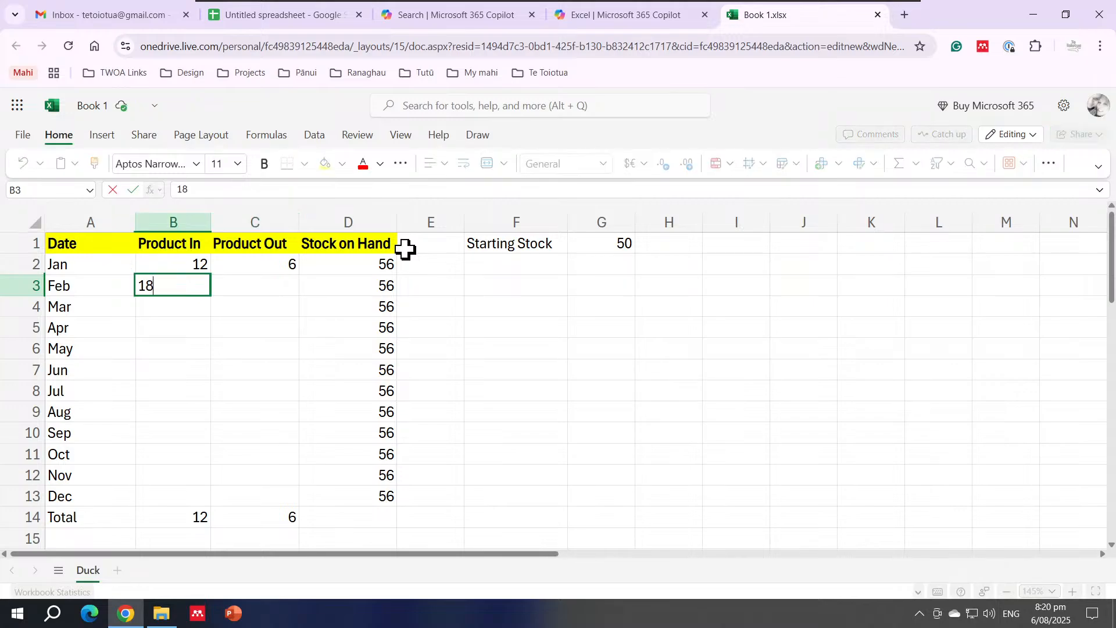
key(Return)
key(Right)
key(Up)
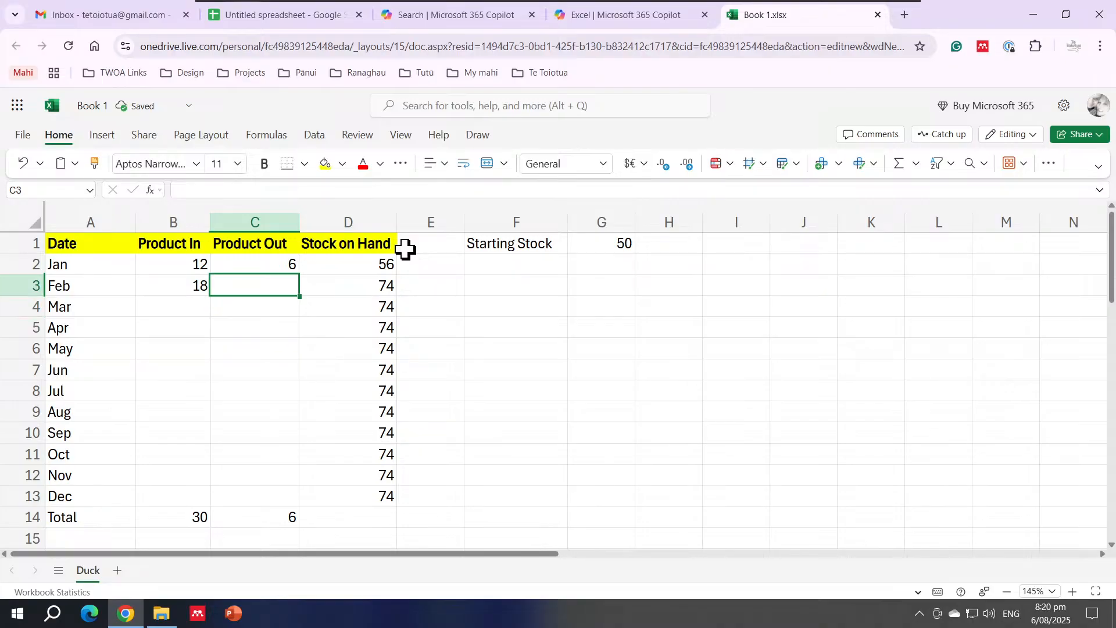
text(22)
key(Return)
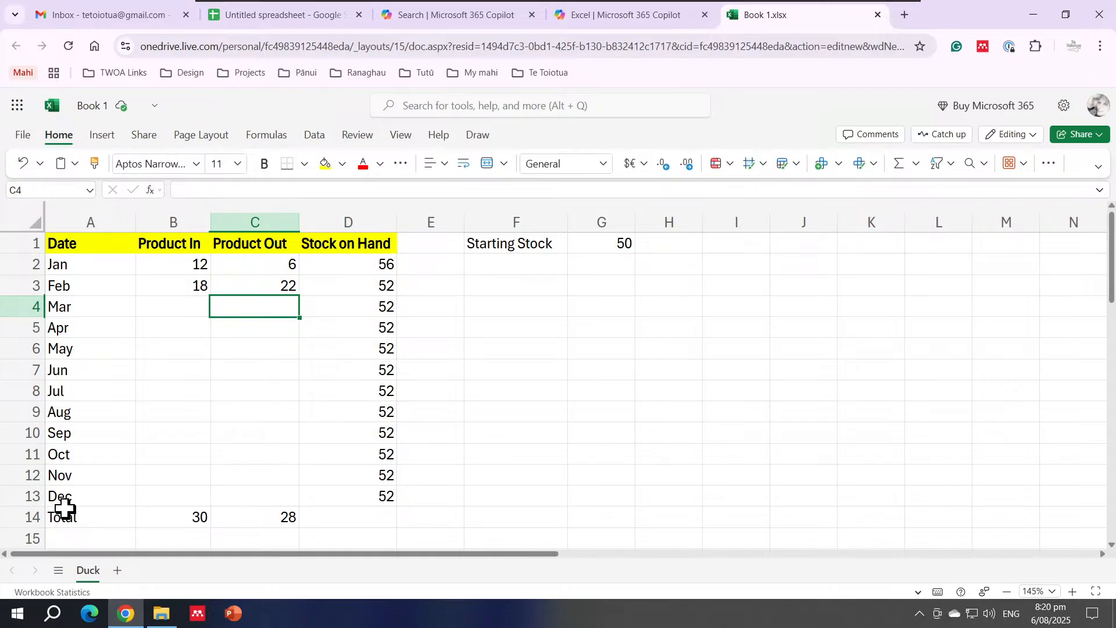
Give the Total row cells A14:C14 a light green fill and make them bold
drag(61, 517, 269, 519)
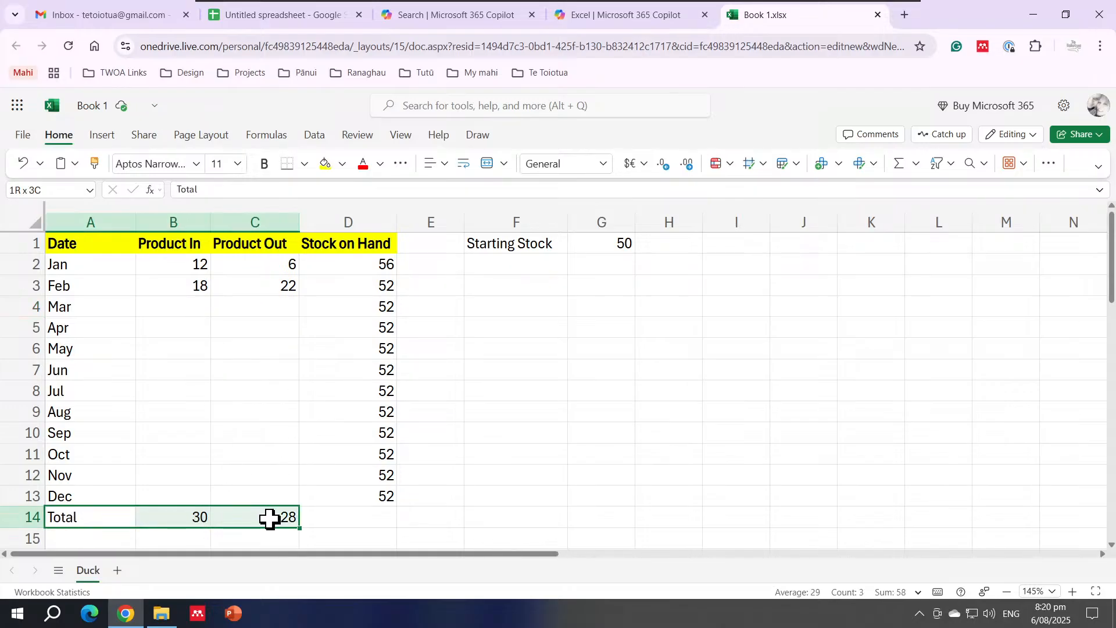
click(344, 165)
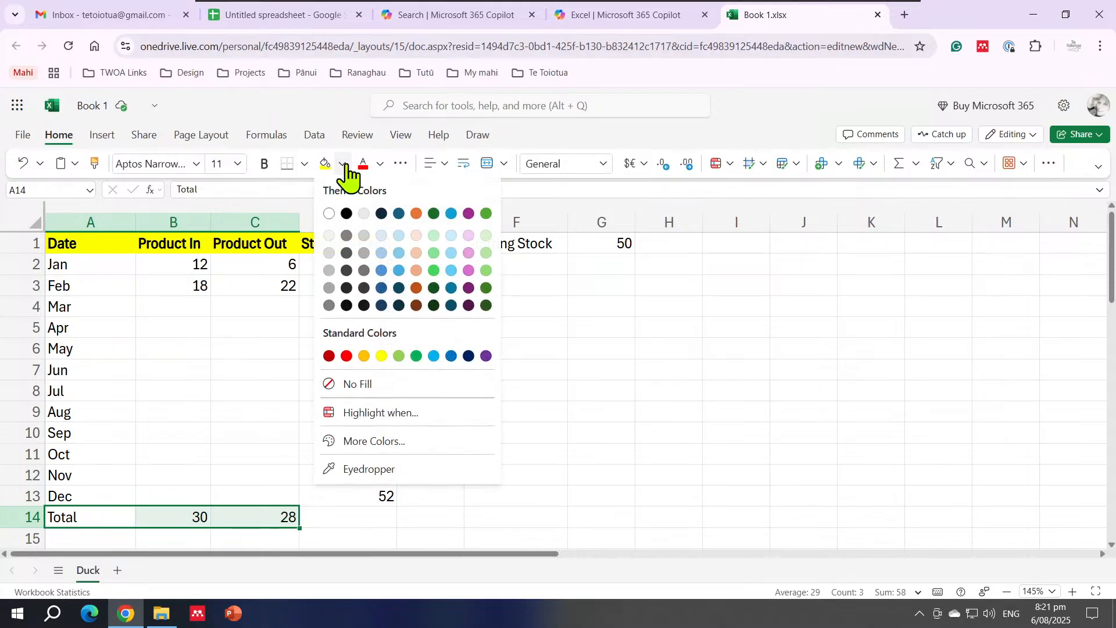
click(435, 235)
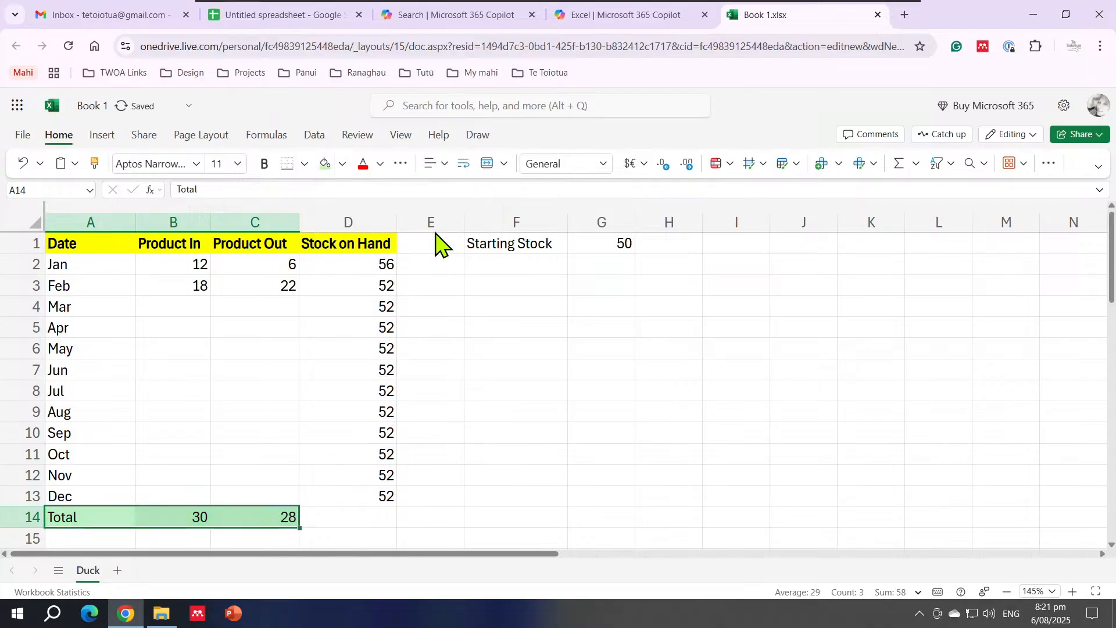
click(265, 165)
click(505, 429)
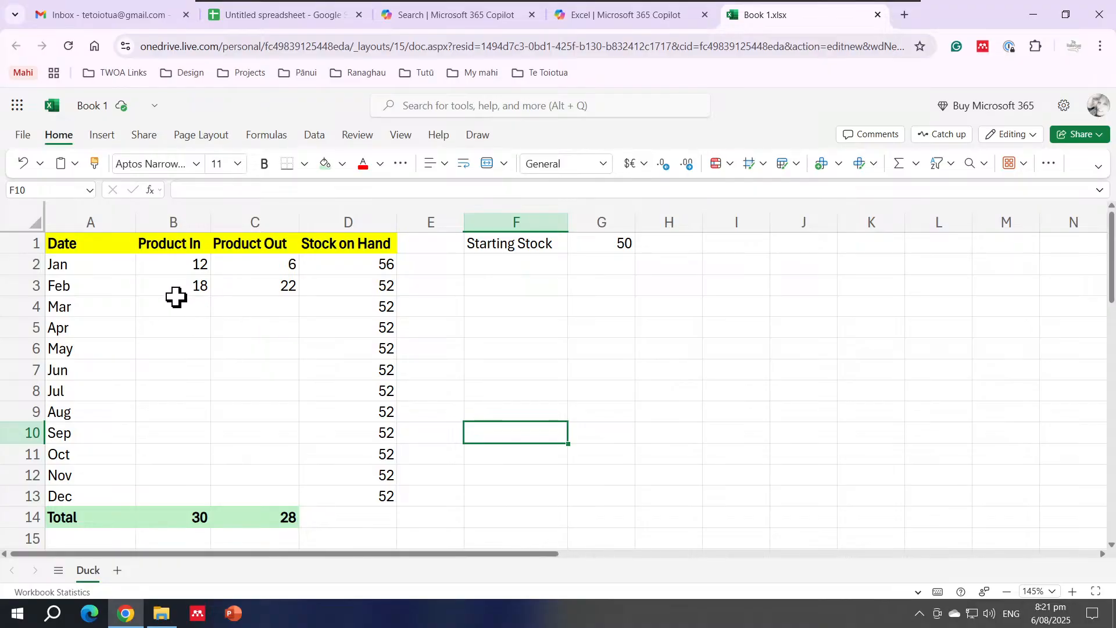
Clear the January and February Product In and Product Out values in B2:C3
drag(184, 263, 251, 282)
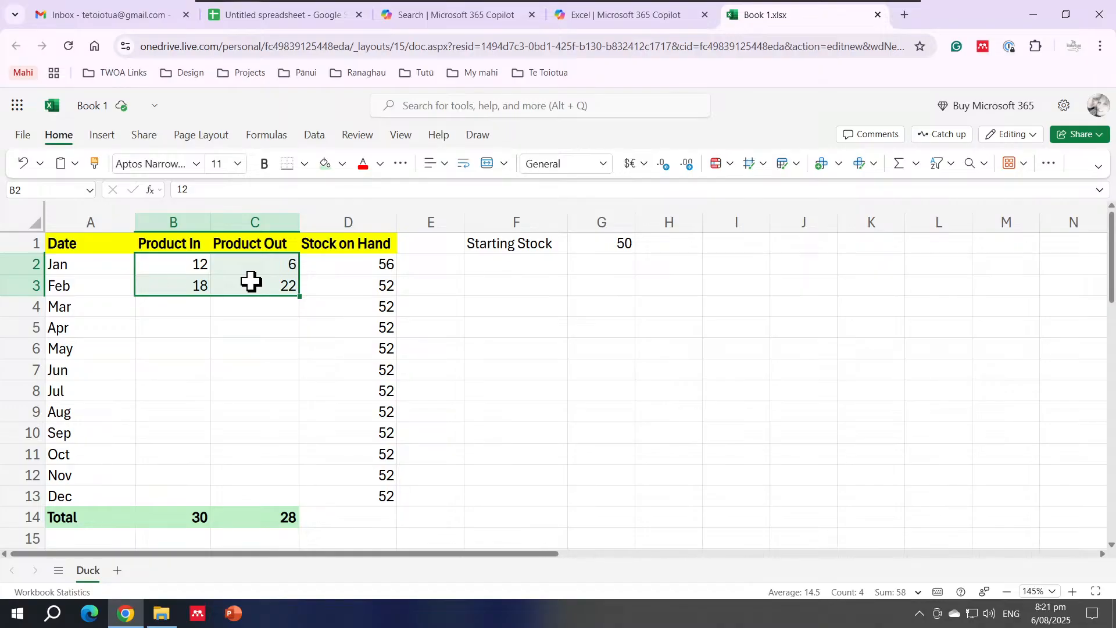
key(Delete)
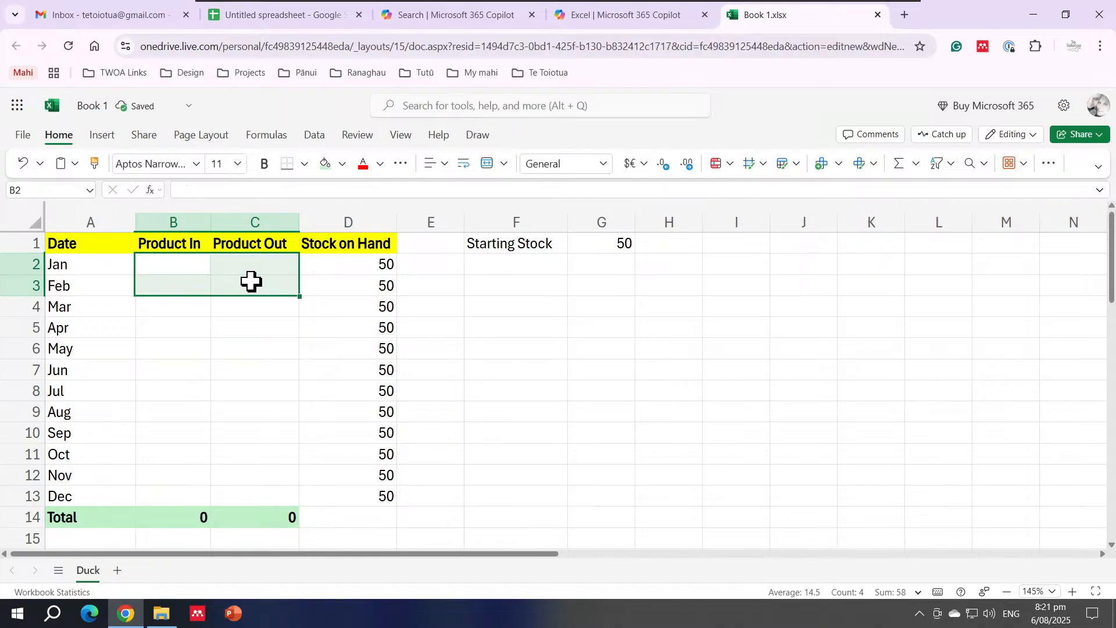
click(558, 389)
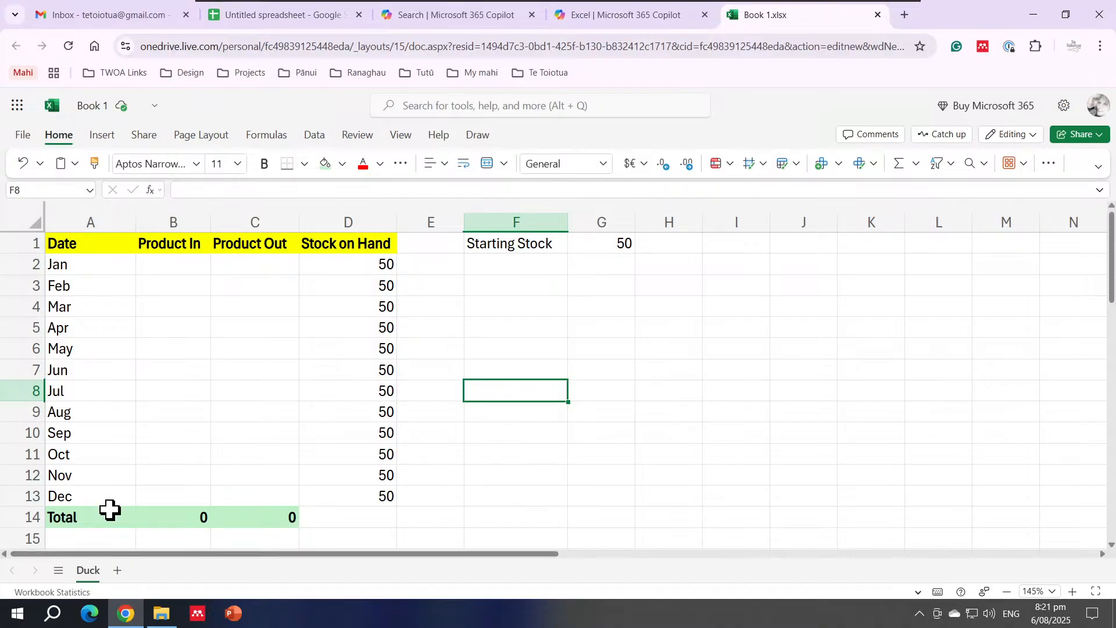
Duplicate the Duck sheet and move the copy after the original sheet
right_click(90, 573)
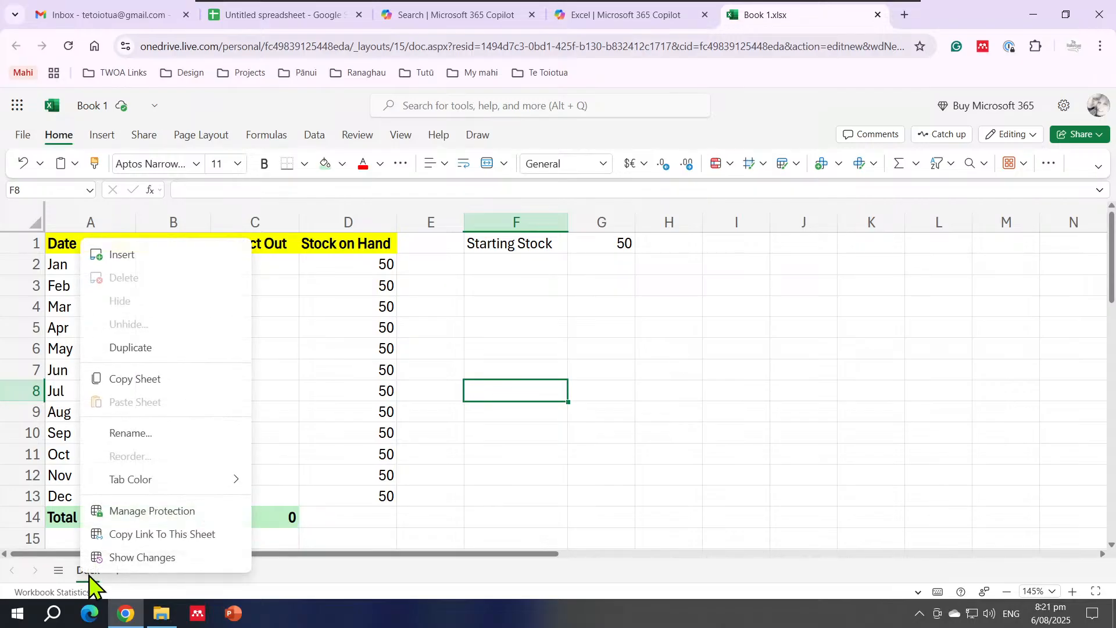
click(134, 349)
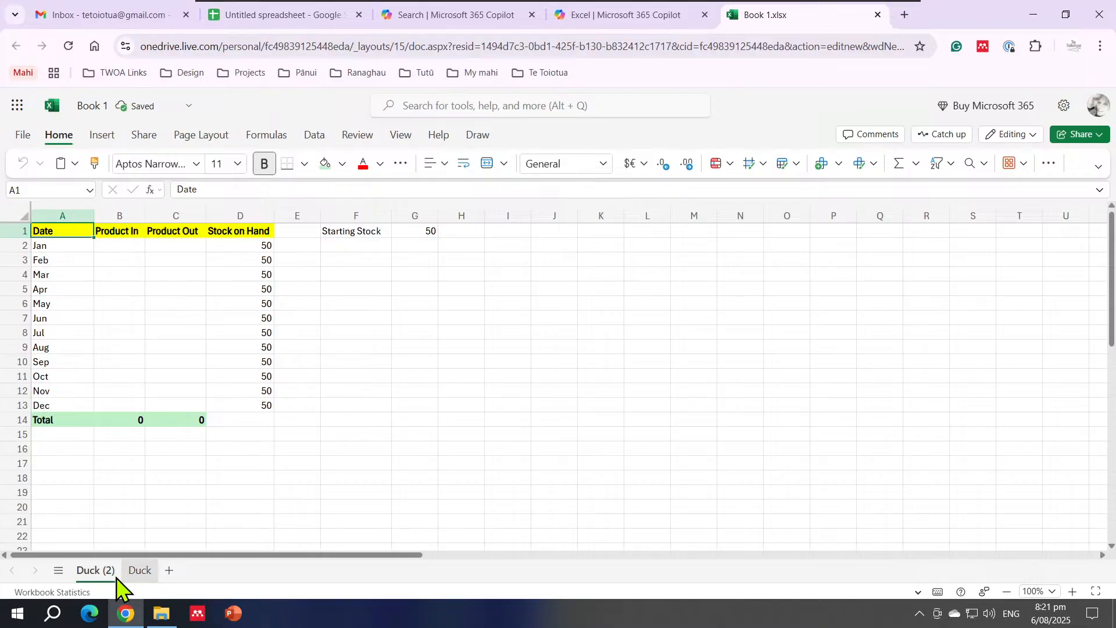
drag(97, 573, 140, 582)
click(88, 571)
click(132, 572)
Rename the duplicated Duck (2) sheet as Sheep
right_click(129, 575)
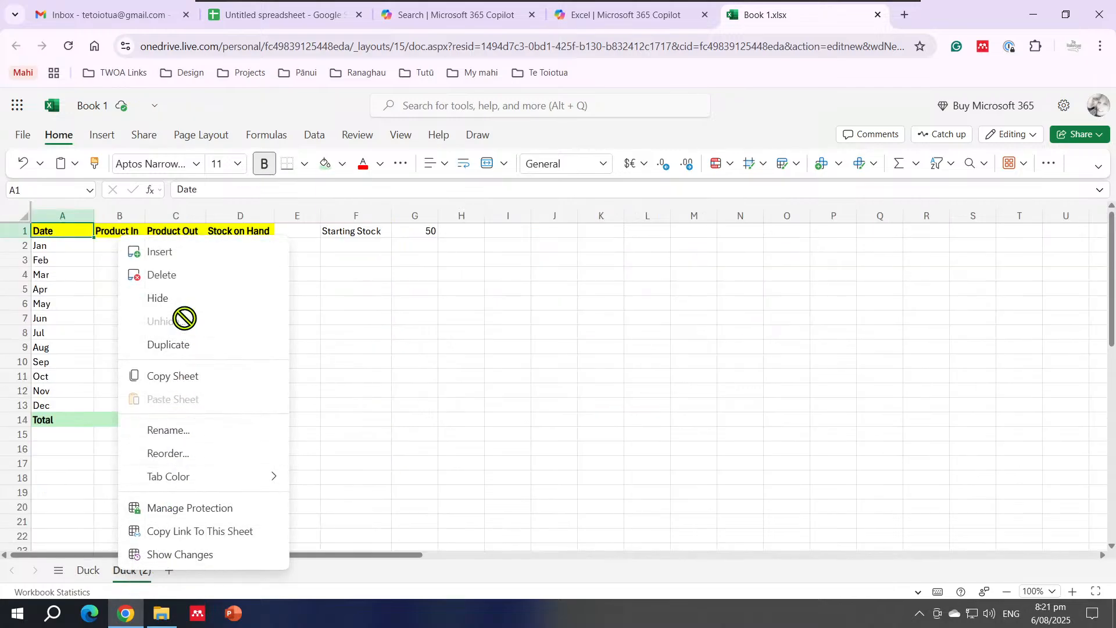
click(180, 433)
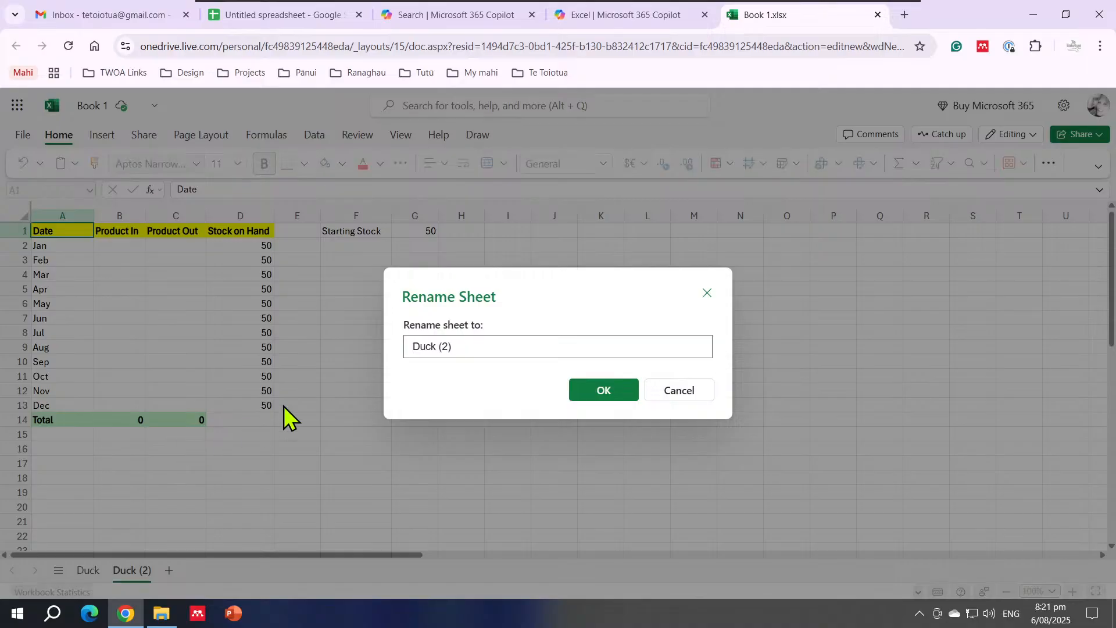
drag(473, 346, 384, 347)
text(Sheep)
click(611, 391)
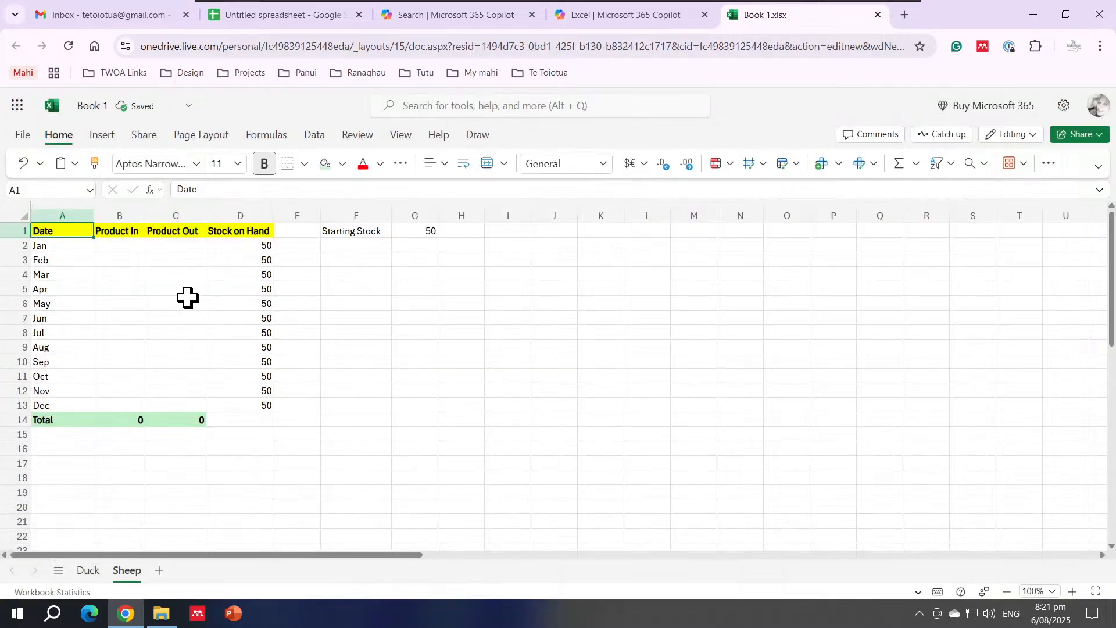
Change the fill of the header cells A1:D1 on the Sheep sheet to light grey
drag(79, 229, 222, 231)
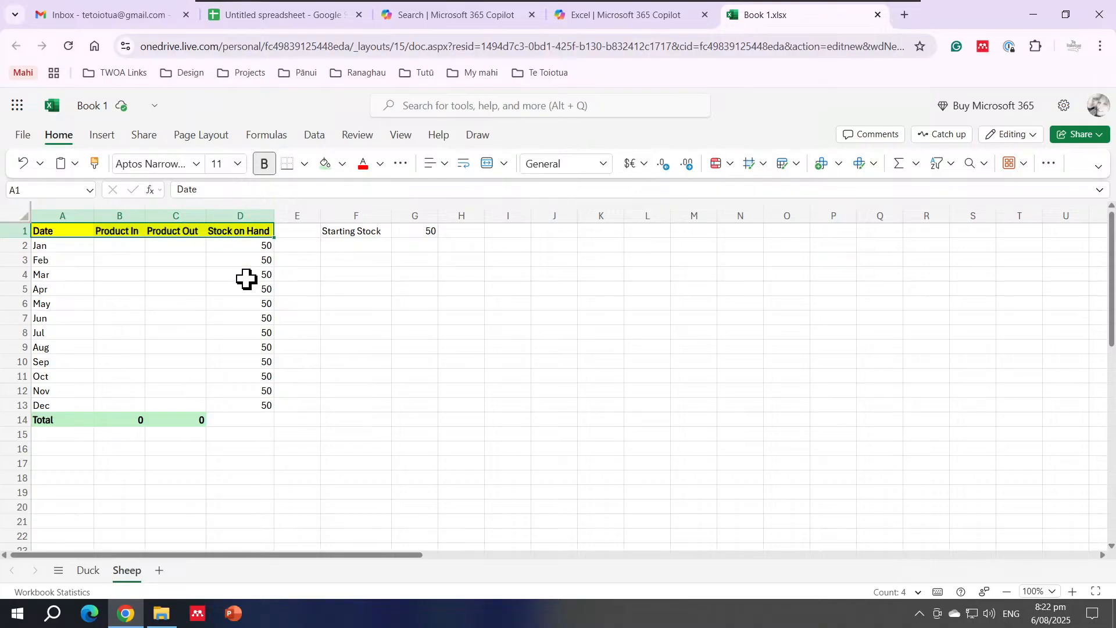
click(342, 165)
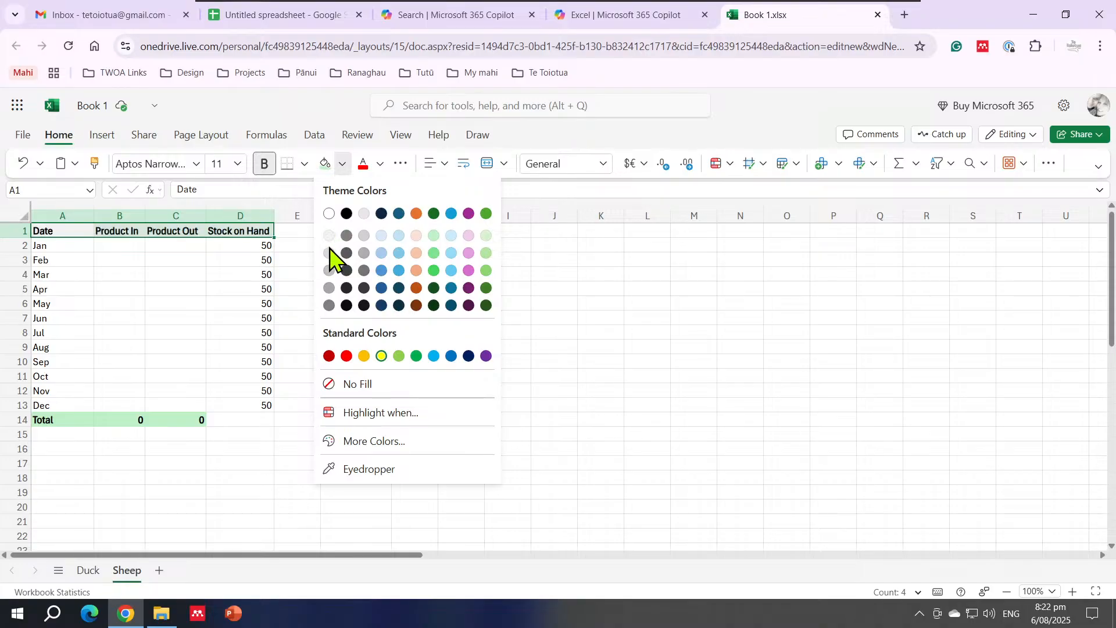
click(330, 270)
click(304, 289)
click(572, 522)
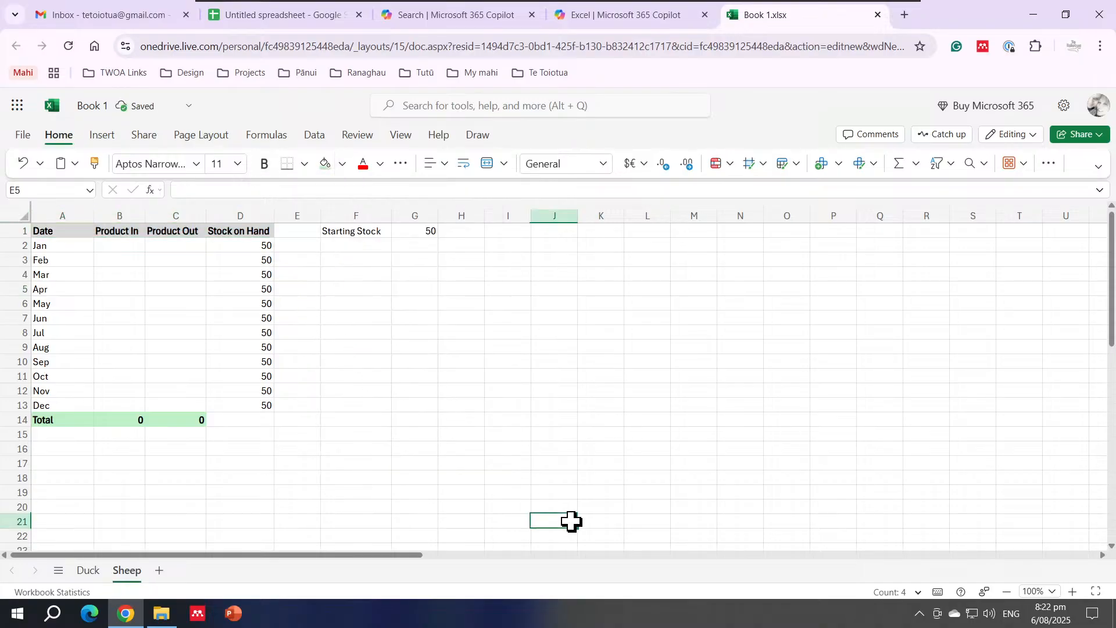
Set the Starting Stock value in G1 of the Sheep sheet to 100
click(410, 421)
click(430, 243)
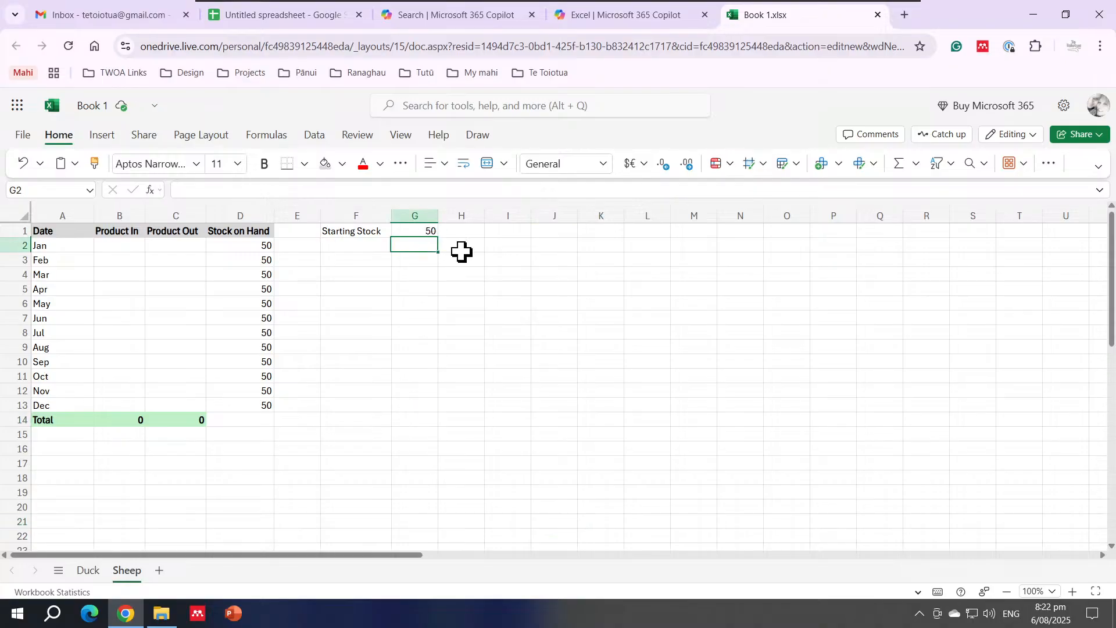
click(433, 231)
text(100)
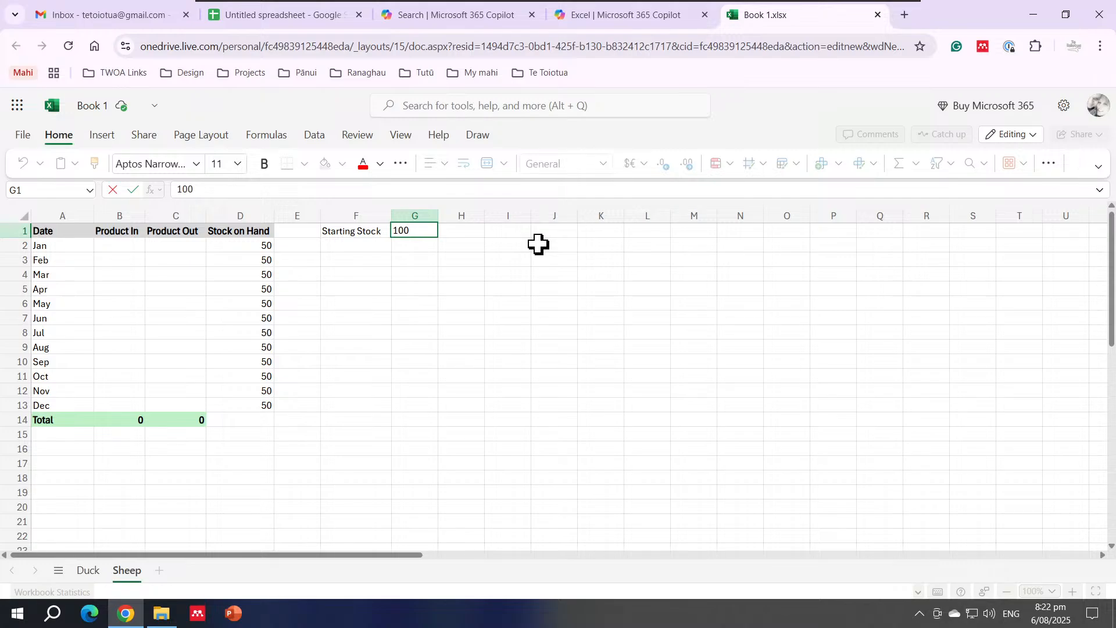
key(Return)
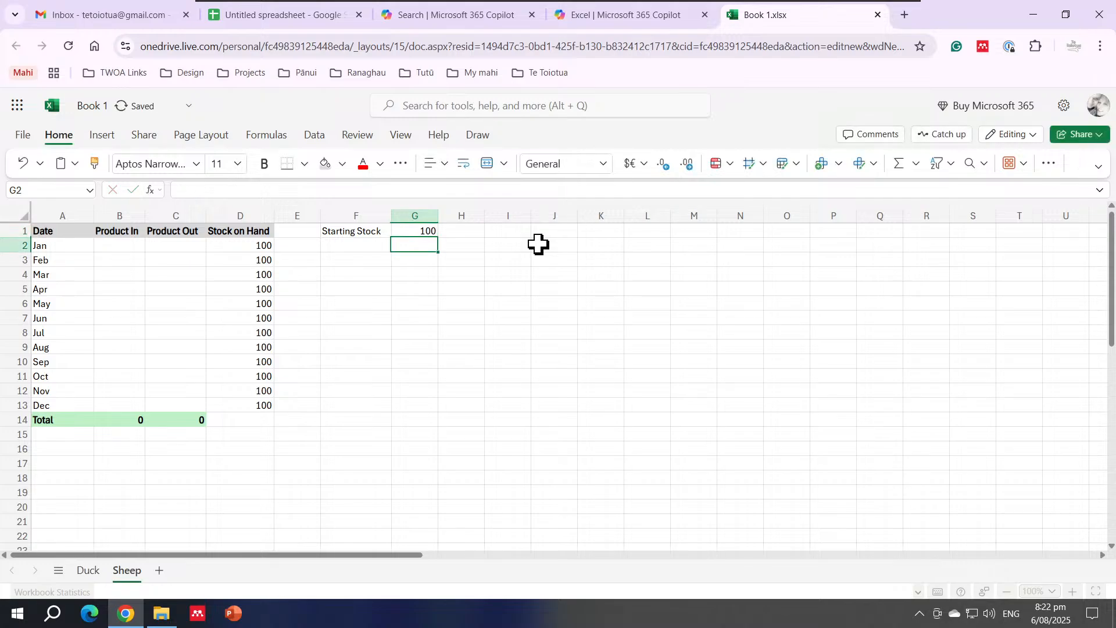
Compare the stock tables on the Duck and Sheep sheets, enlarging the Sheep sheet to 130%
click(87, 570)
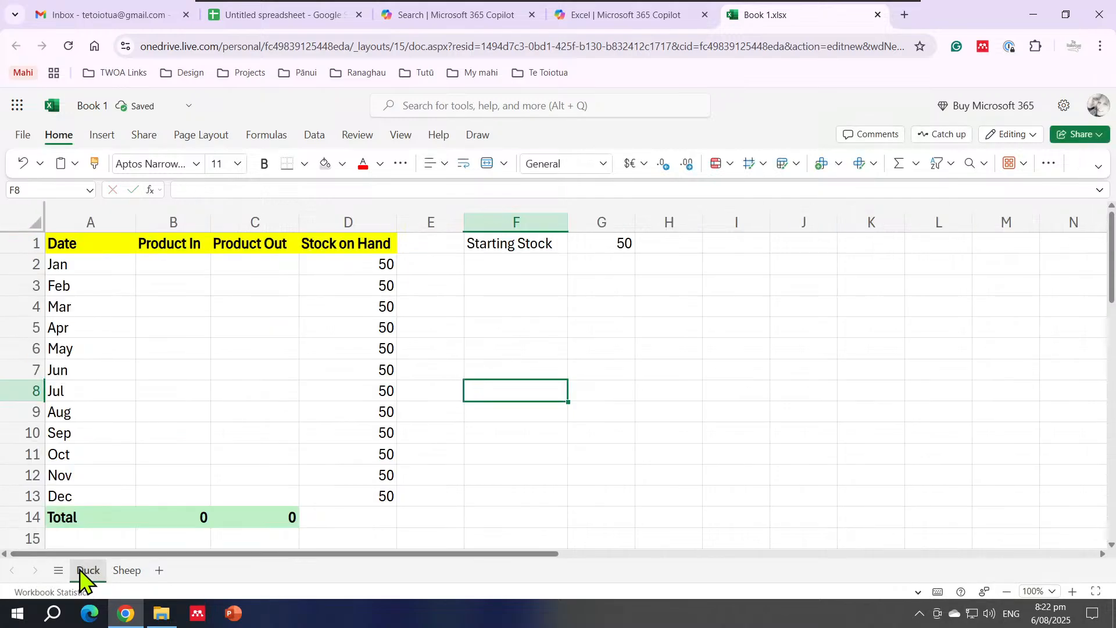
click(125, 577)
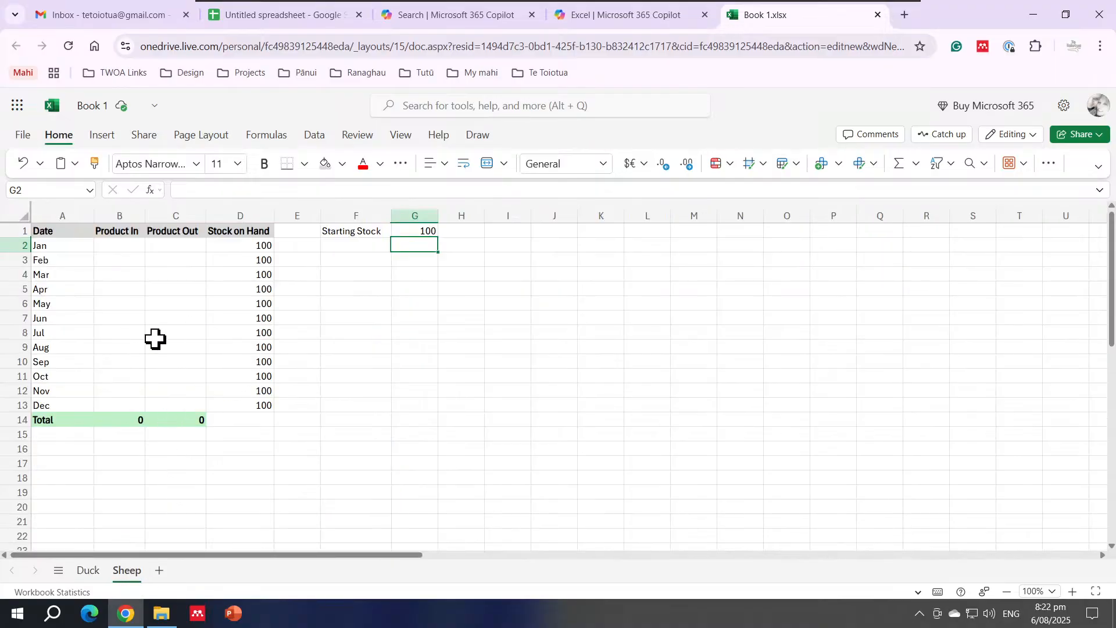
scroll(155, 339, up, 3)
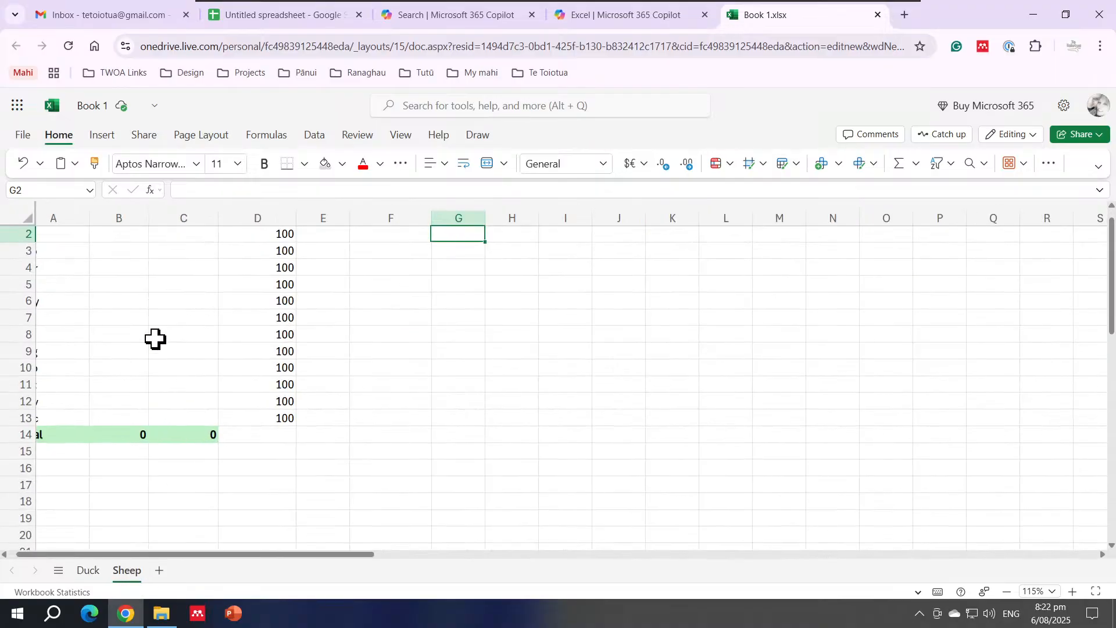
scroll(155, 339, up, 3)
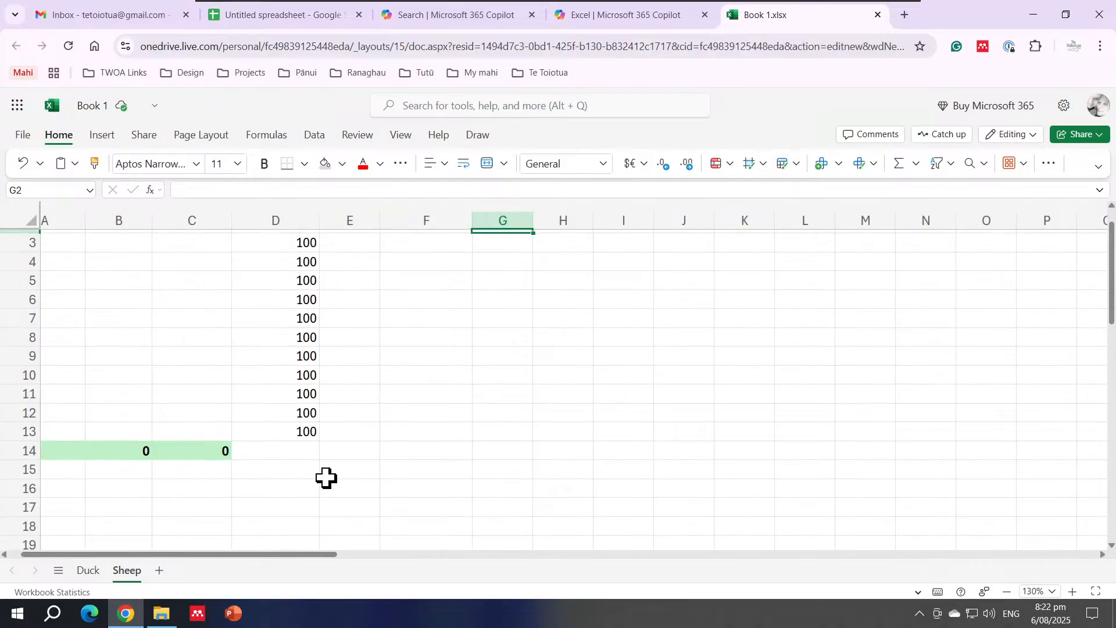
scroll(320, 466, up, 2)
drag(264, 556, 157, 554)
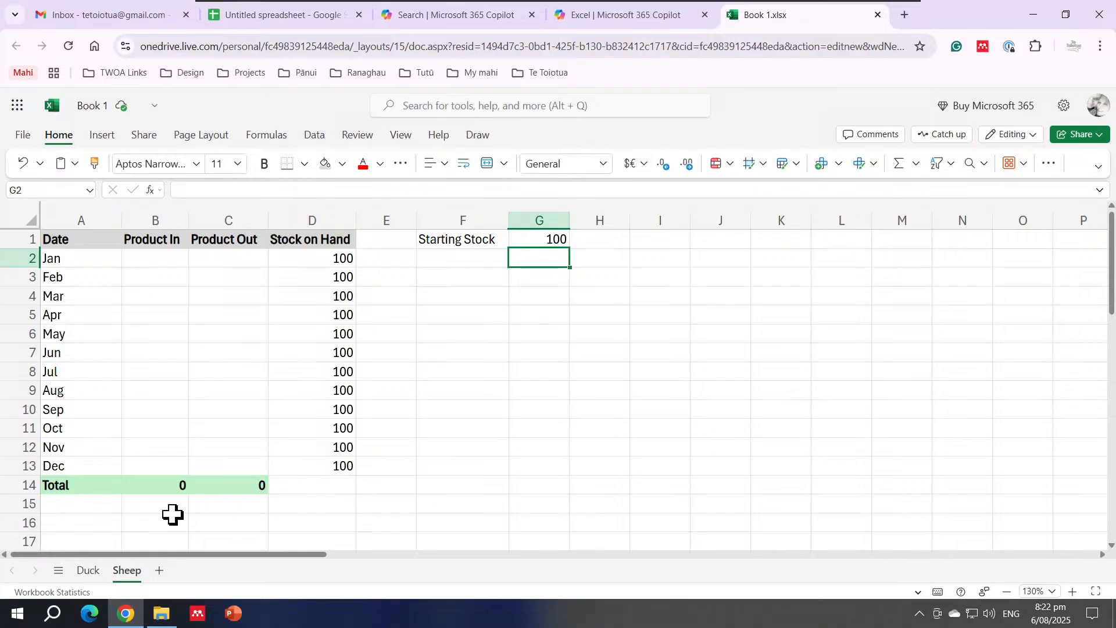
click(88, 571)
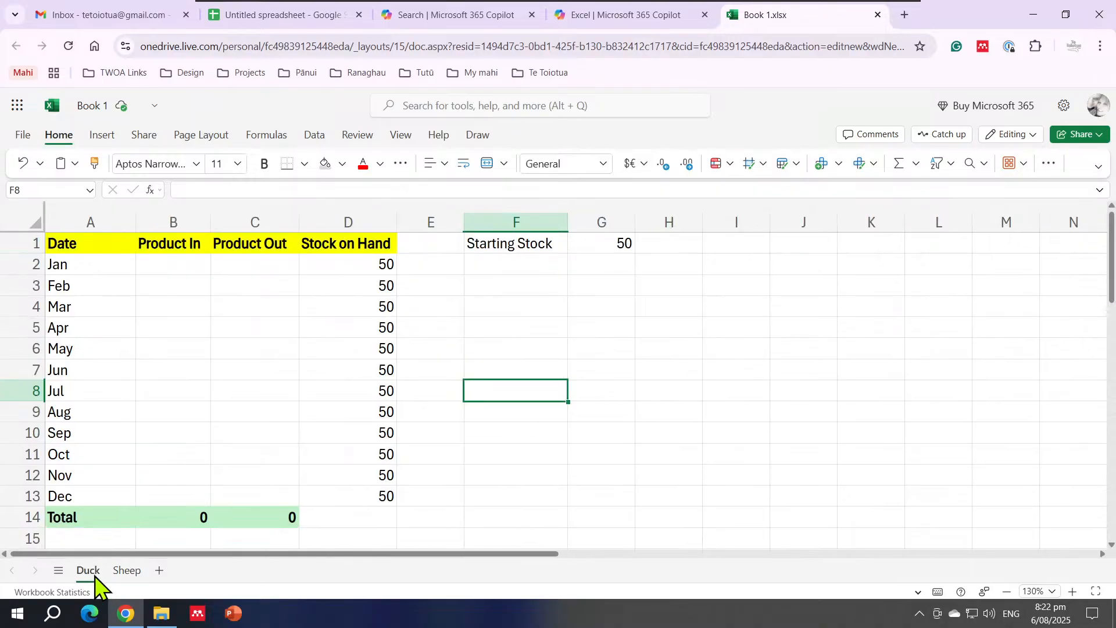
click(128, 573)
click(93, 576)
click(129, 573)
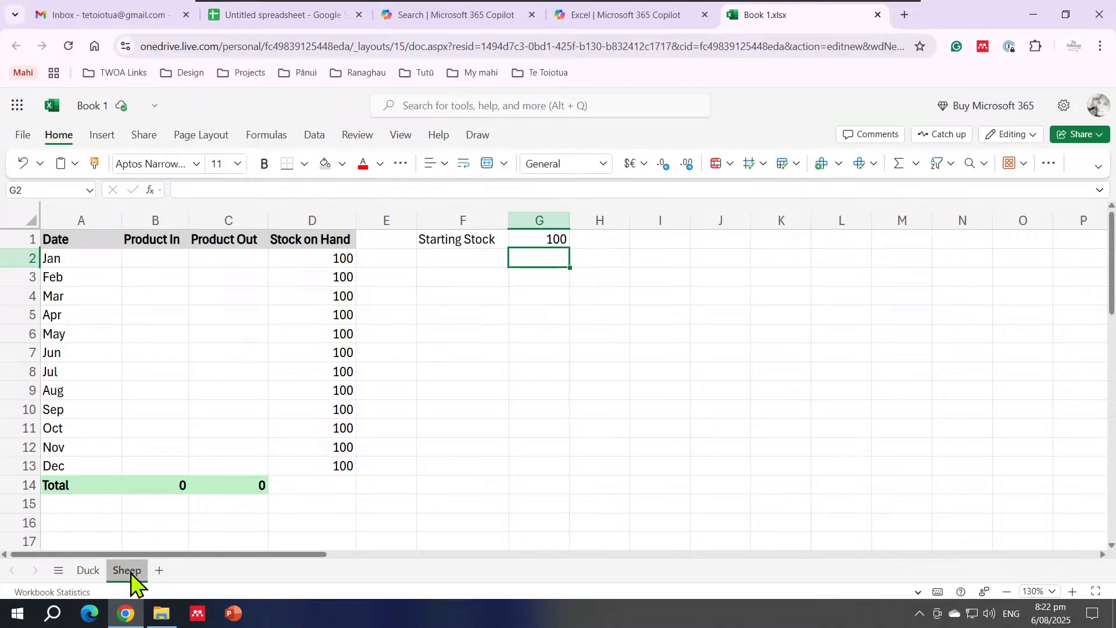
Duplicate the Sheep sheet and move the copy after the original Sheep sheet
right_click(131, 573)
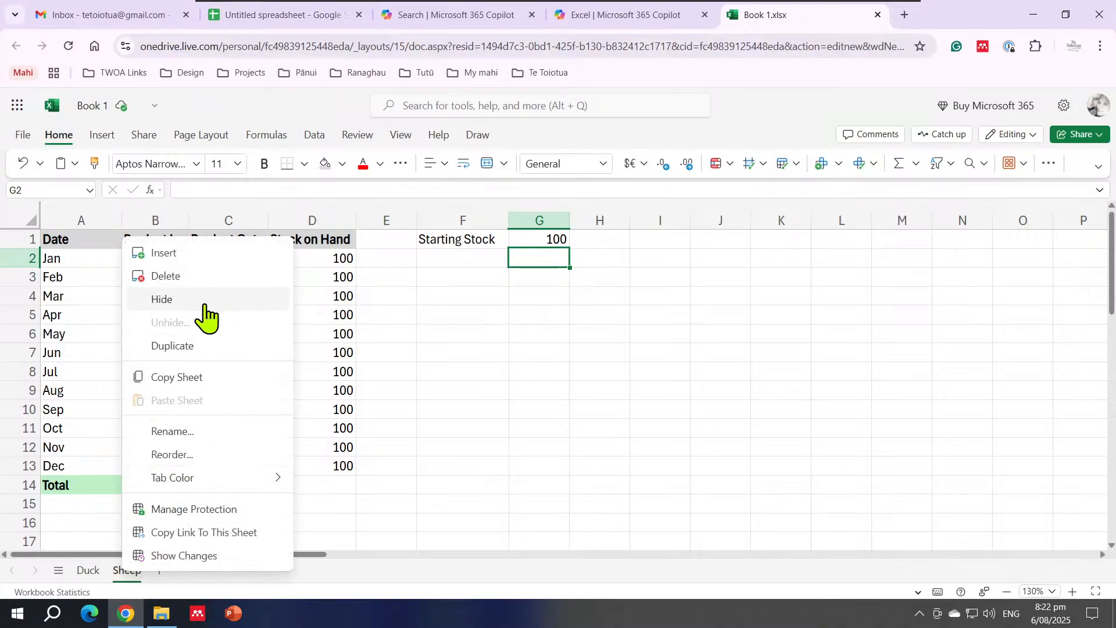
click(196, 349)
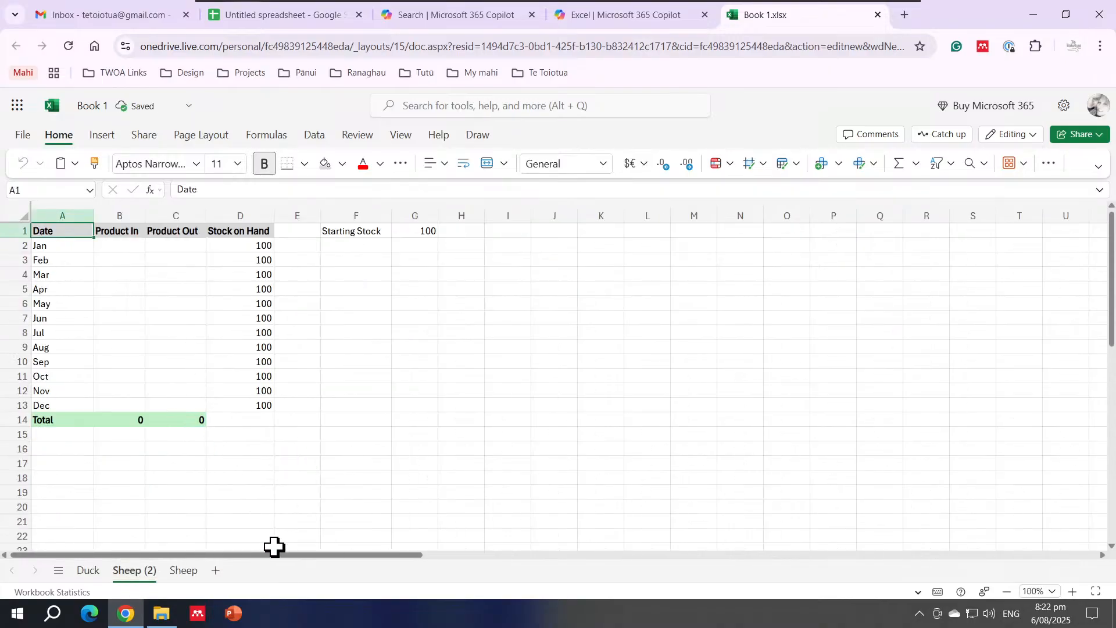
drag(131, 578, 183, 579)
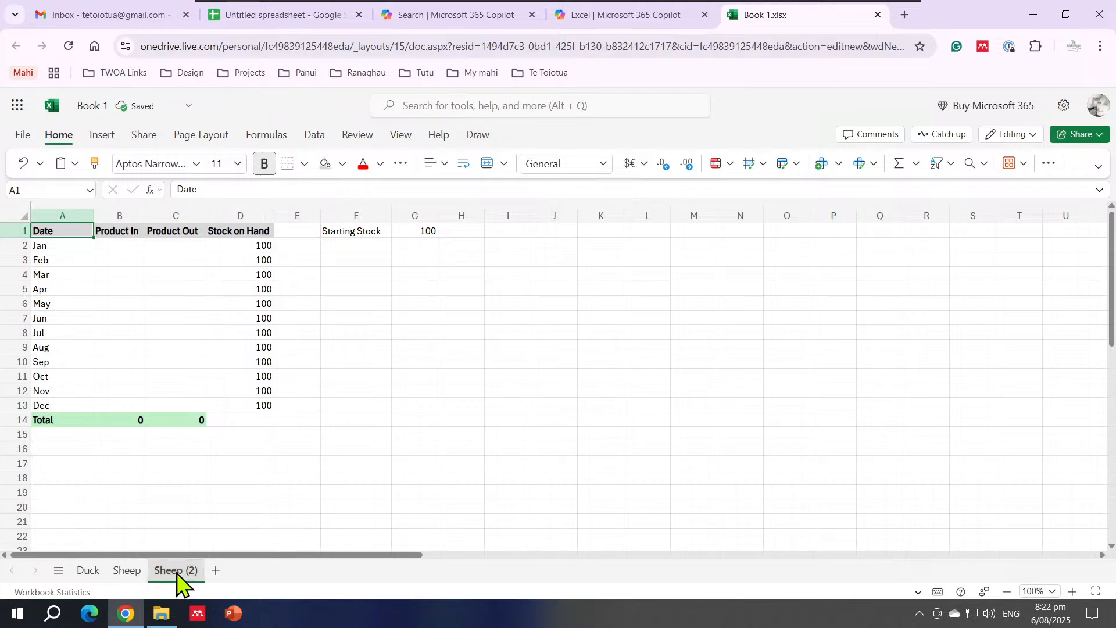
Rename the duplicated Sheep (2) sheet as Horse
right_click(177, 575)
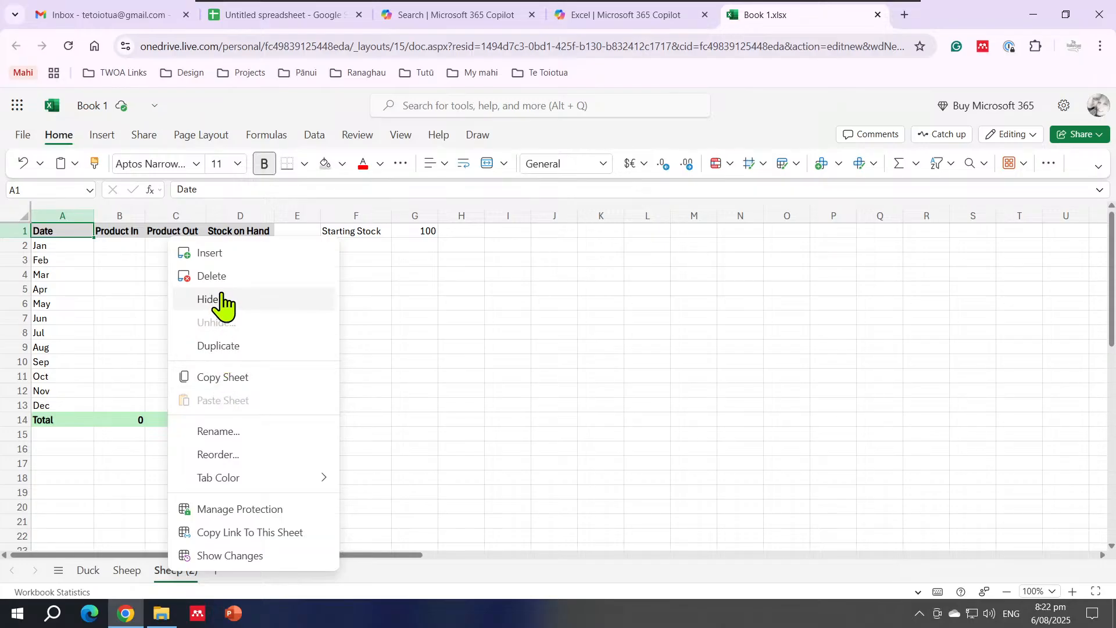
click(226, 437)
drag(464, 346, 402, 352)
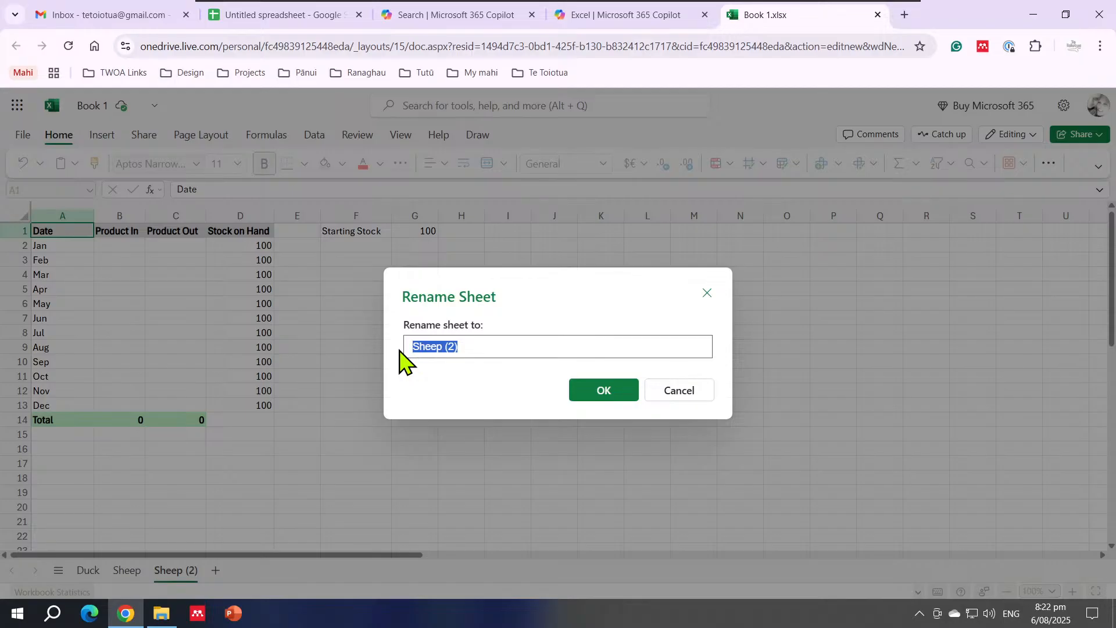
text(Horse)
key(Return)
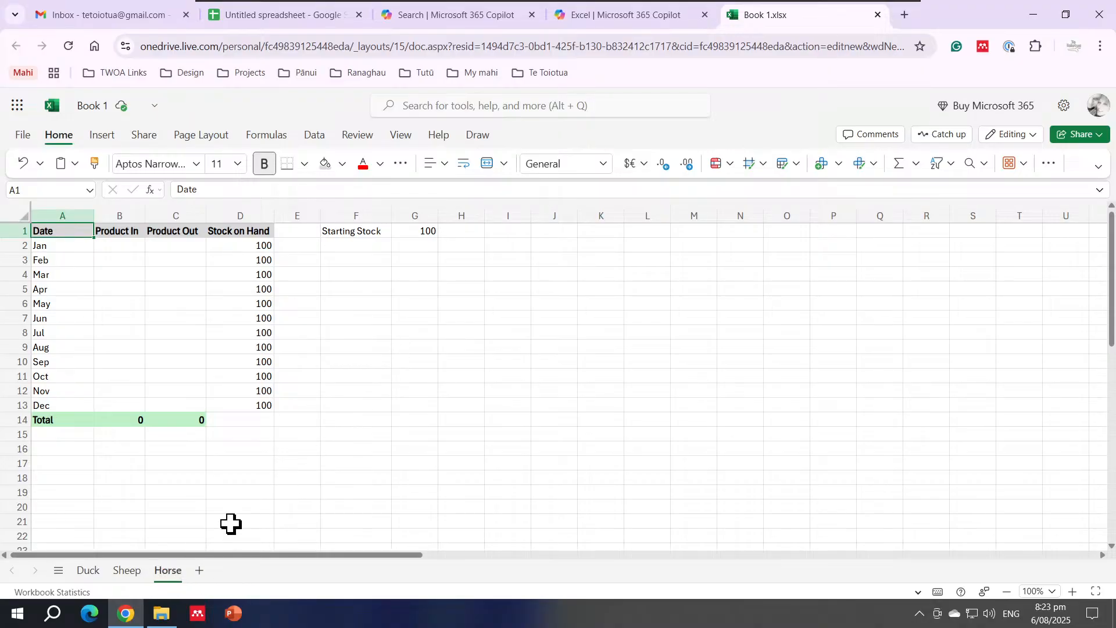
Fill the header cells A1:D1 on the Horse sheet with the Orange, Lighter 60% theme colour
drag(45, 230, 245, 230)
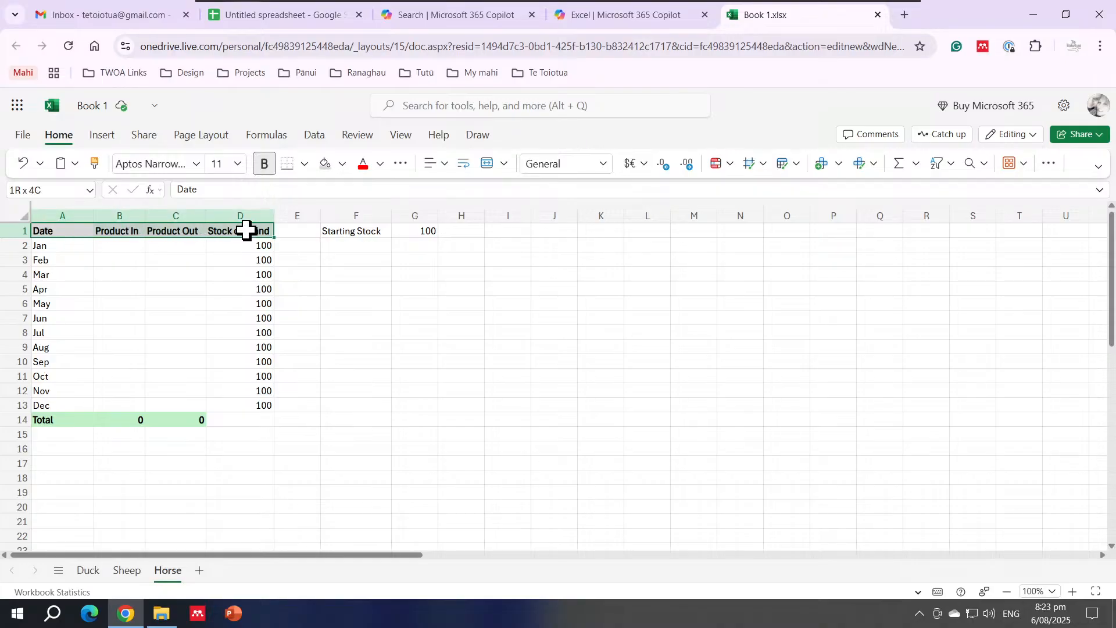
click(342, 165)
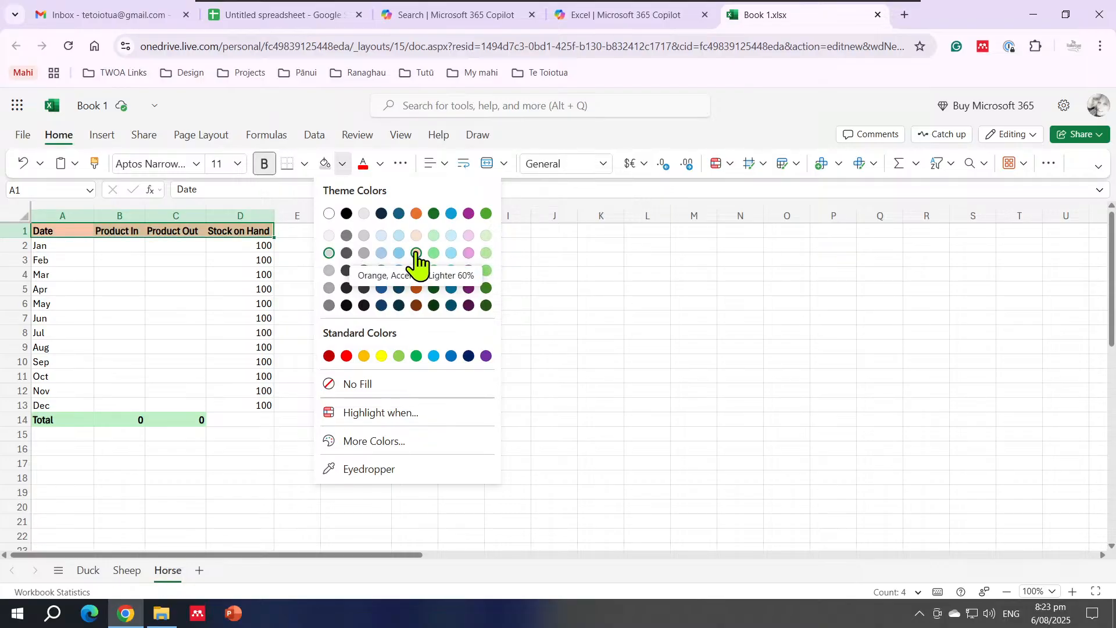
click(417, 253)
click(553, 317)
click(495, 372)
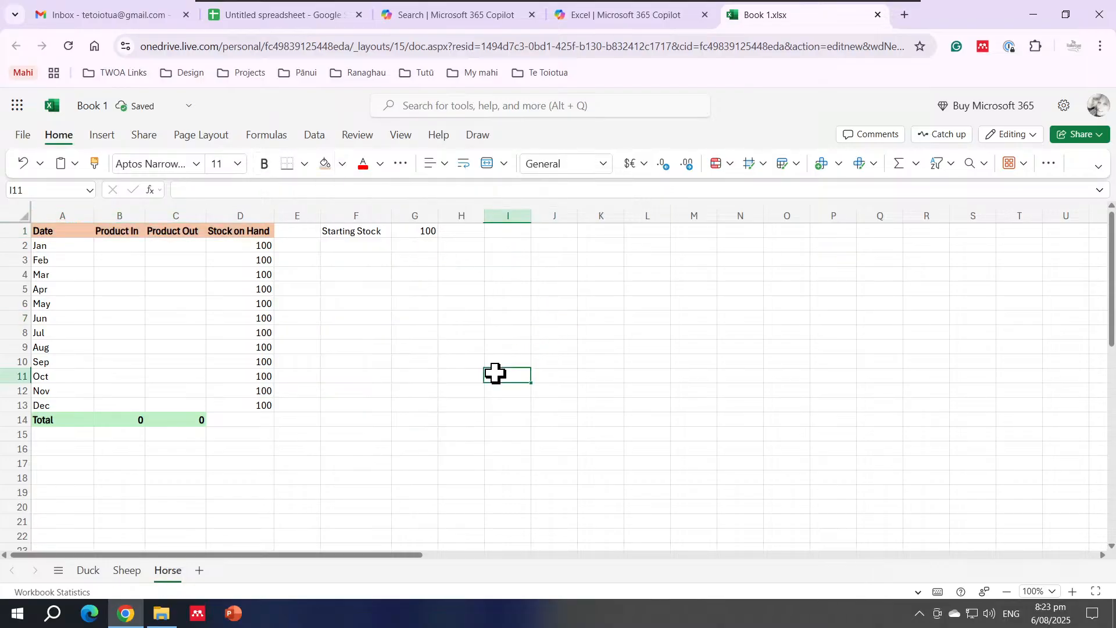
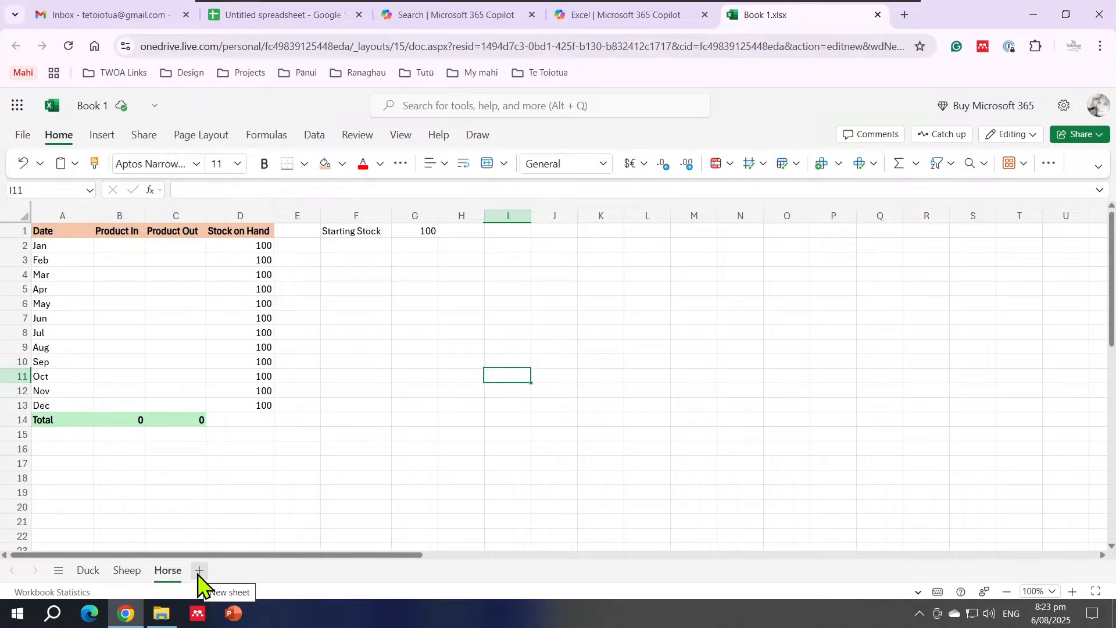
Add a new blank sheet after Horse and name it Totals
click(198, 571)
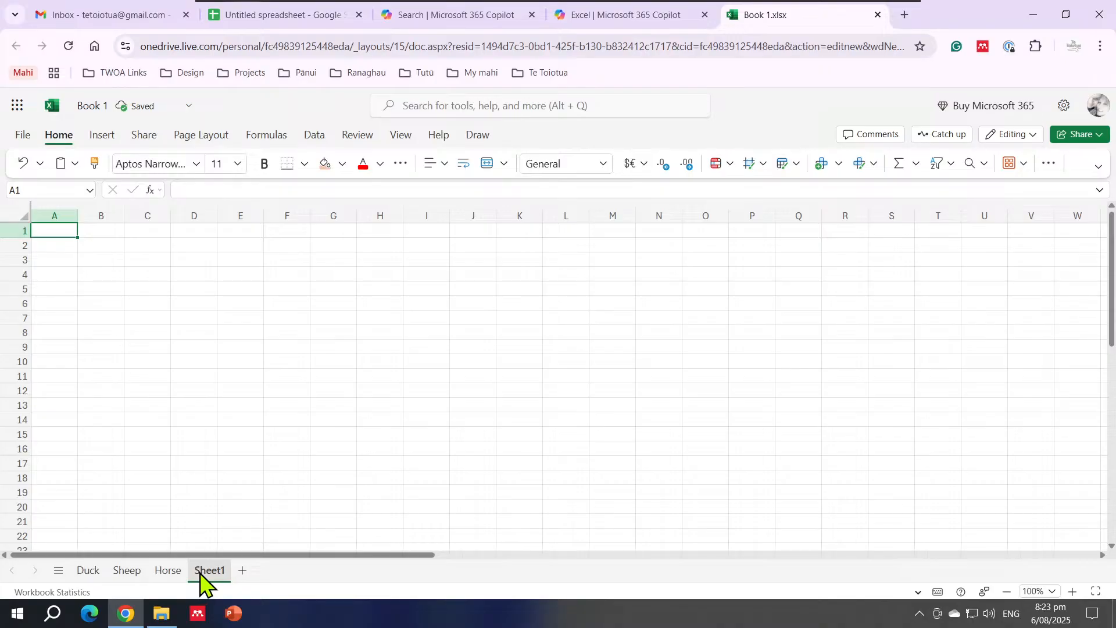
right_click(201, 573)
click(265, 431)
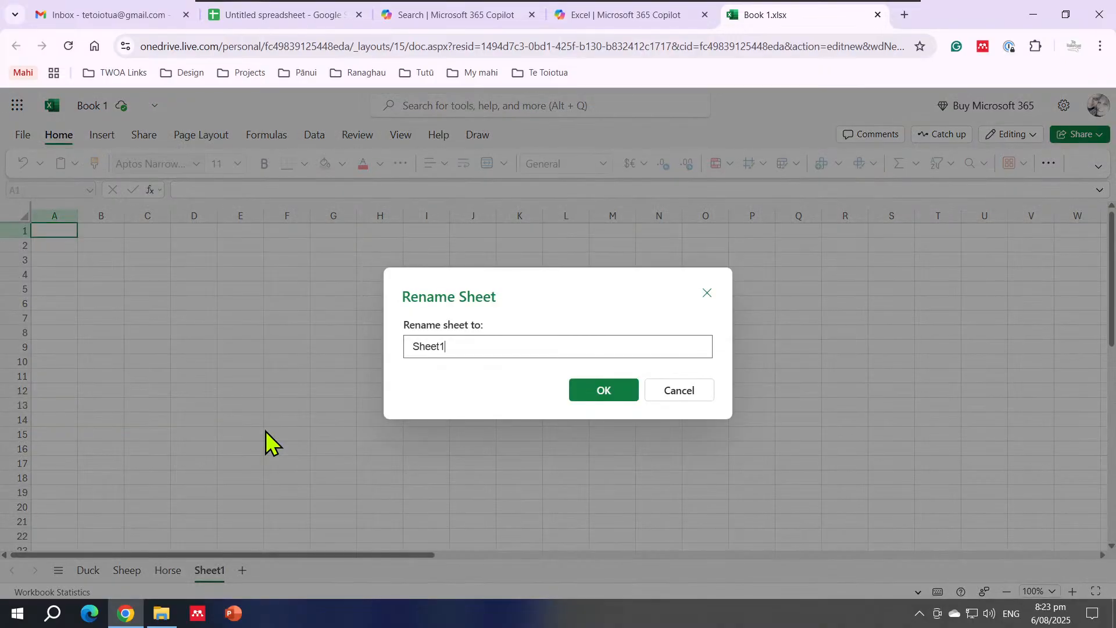
drag(456, 346, 399, 349)
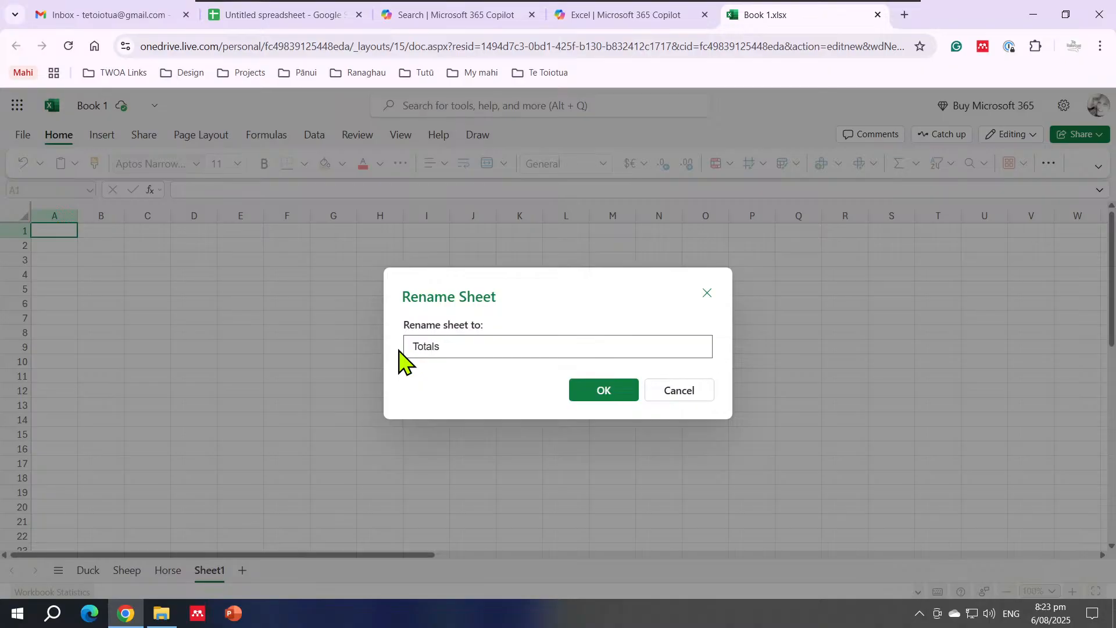
click(603, 391)
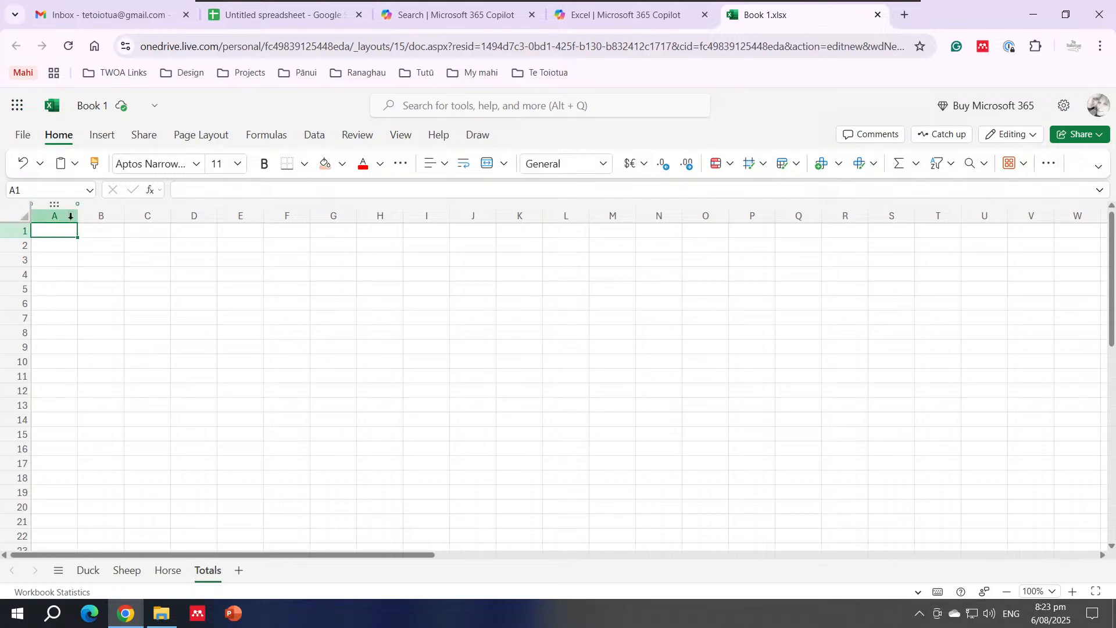
Widen column A slightly on the Totals sheet and enter the heading Current Stock Levels in A1
drag(77, 217, 97, 217)
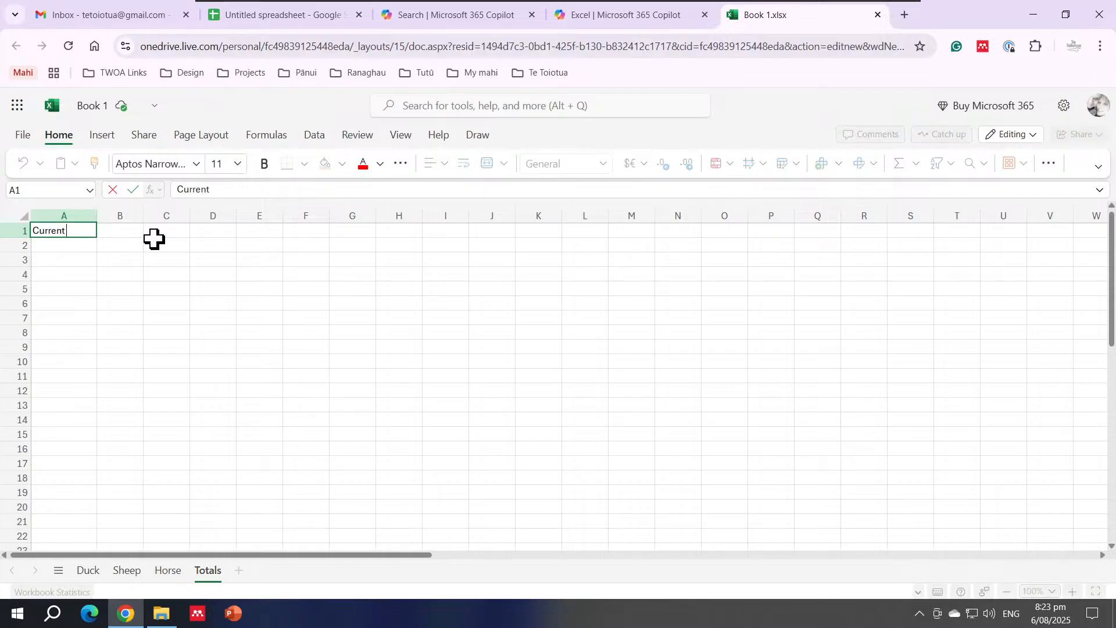
text(Levels)
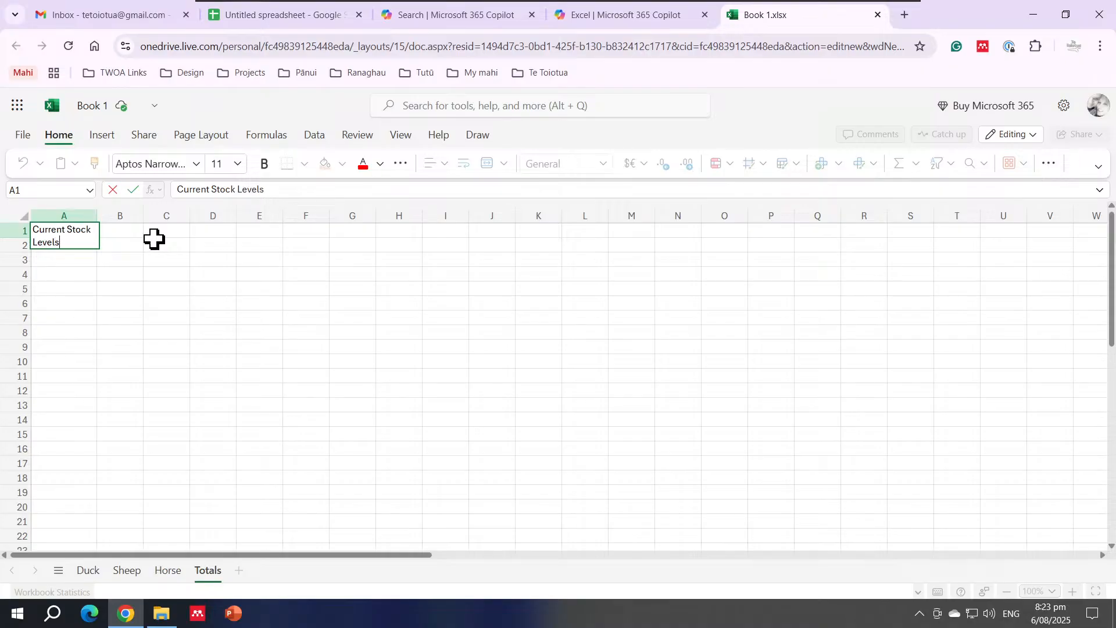
key(Return)
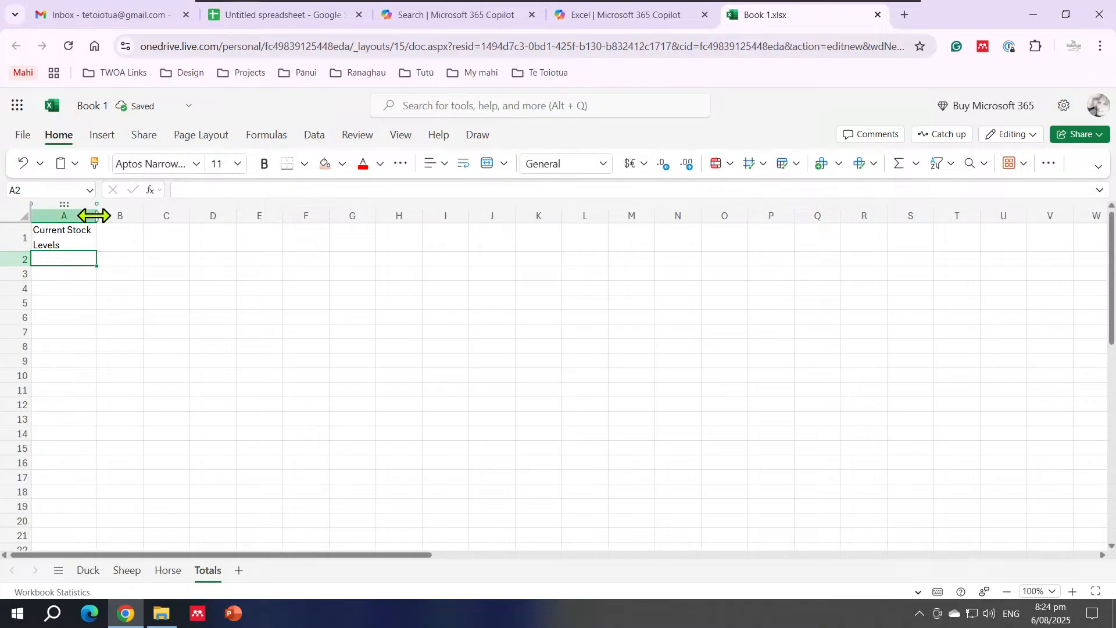
Widen column A on the Totals sheet so the Current Stock Levels heading fits on one line
mouse_move(96, 216)
mouse_down()
mouse_move(135, 216)
mouse_move(78, 215)
mouse_up()
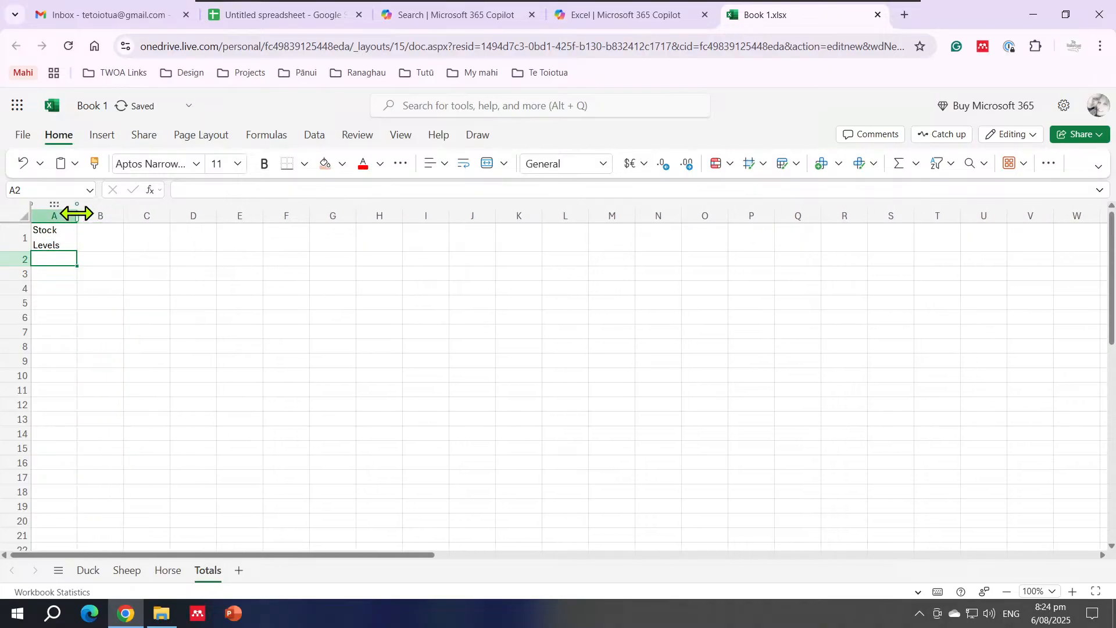
click(75, 232)
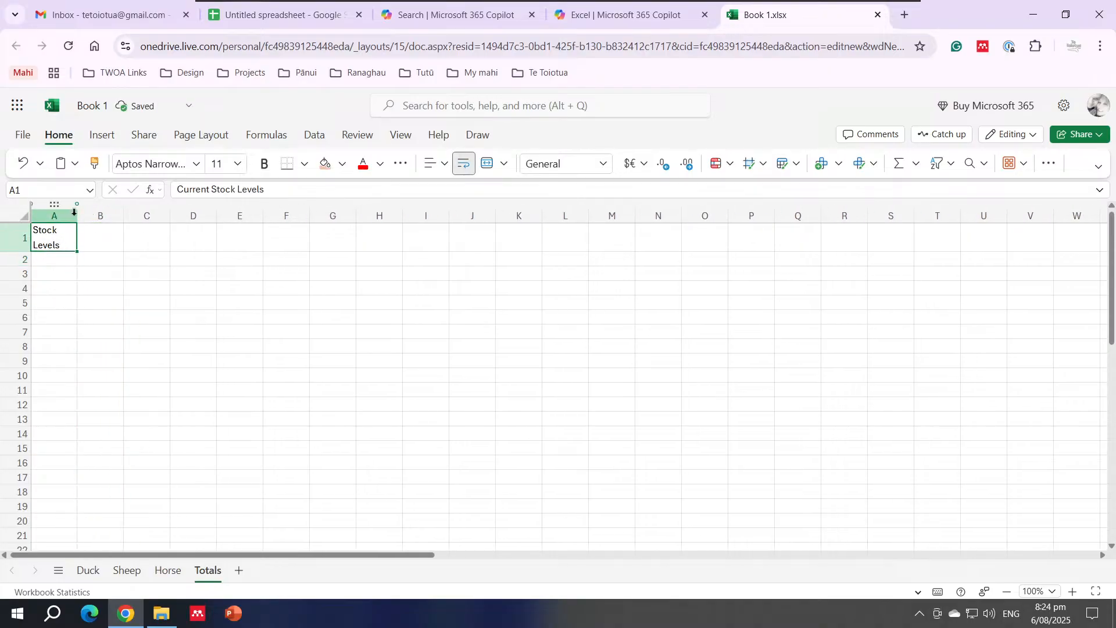
drag(79, 216, 132, 218)
Enter the labels Ducks, Sheep and Horses in cells A2 to A4 of the Totals sheet
click(71, 261)
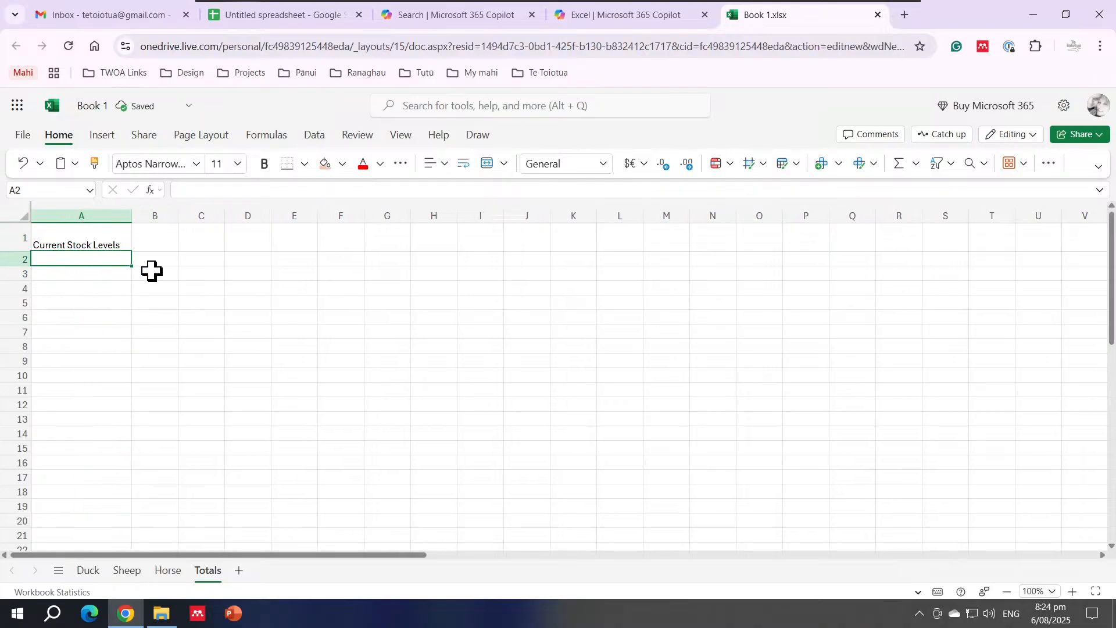
text(Ducks)
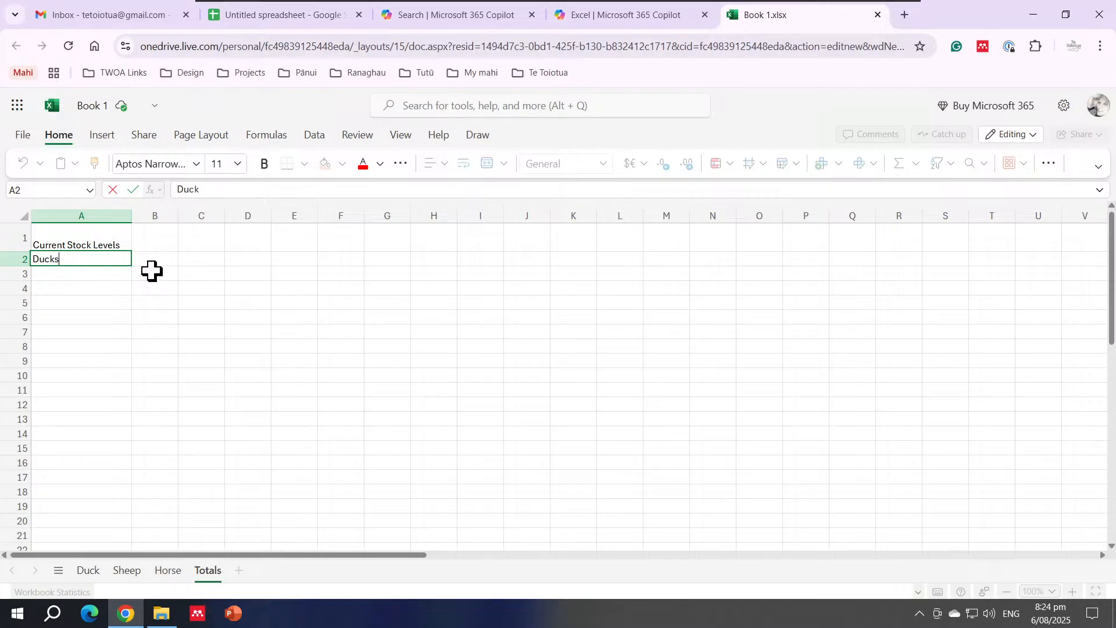
key(Return)
text(Sheep)
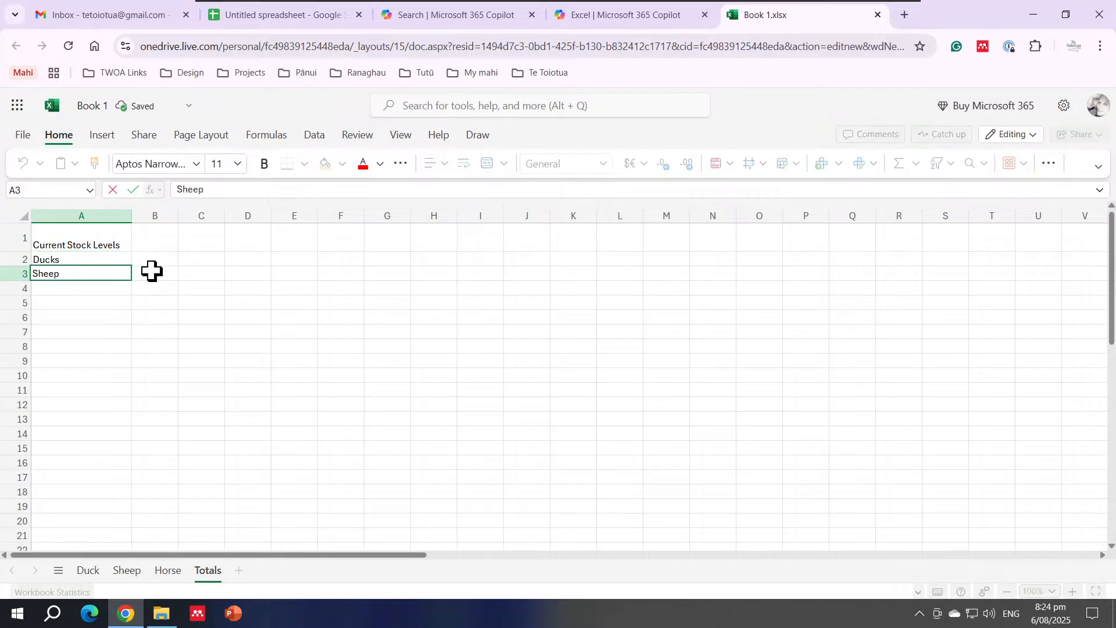
key(Return)
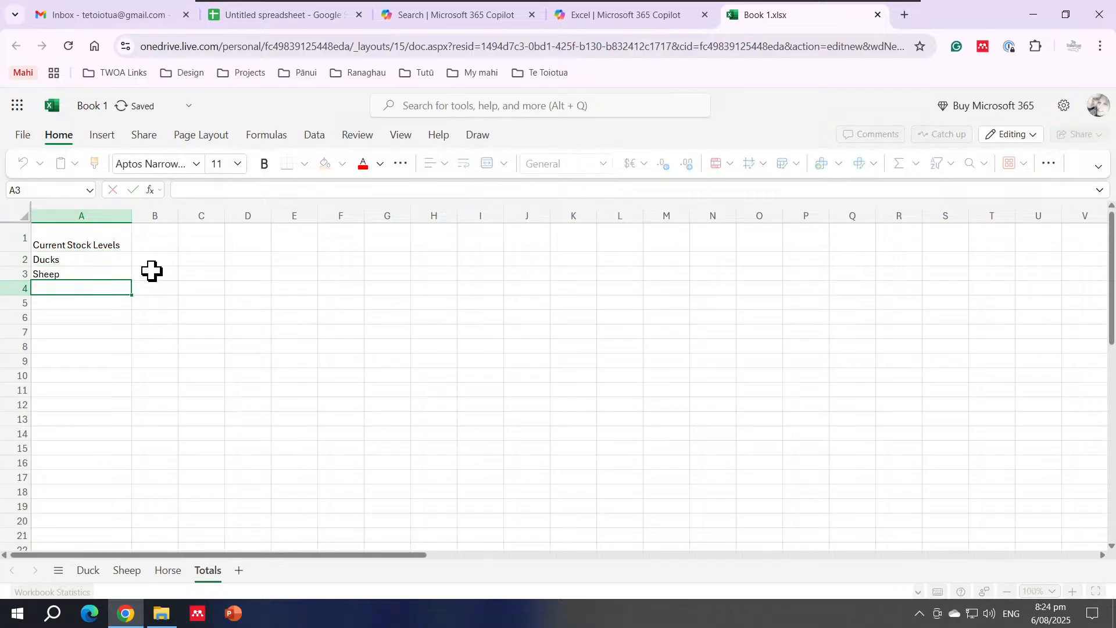
text(Horses)
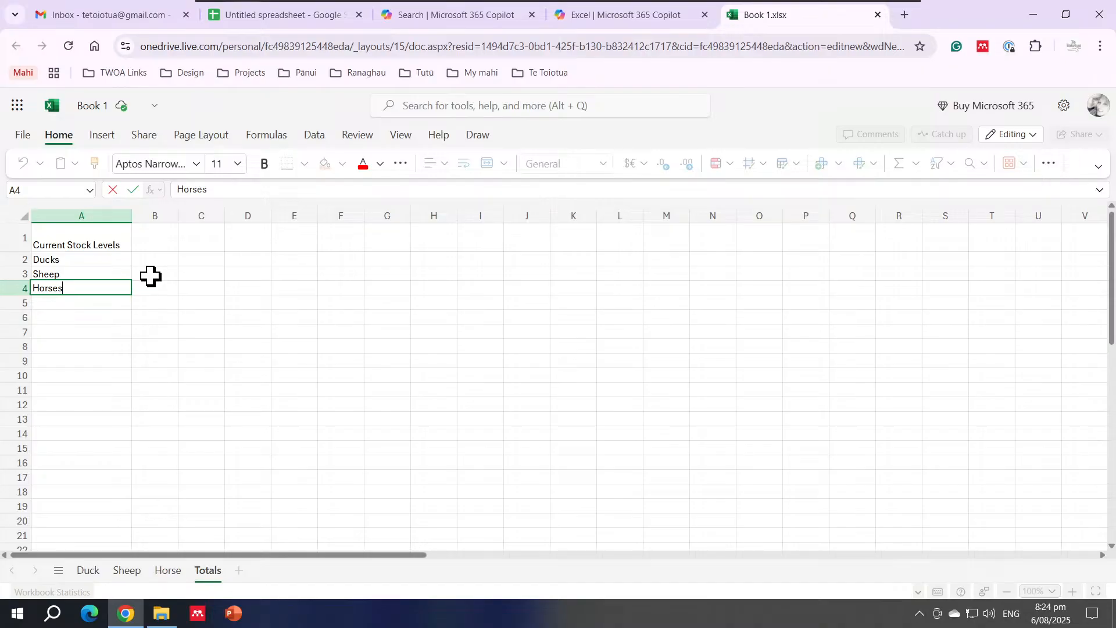
click(151, 275)
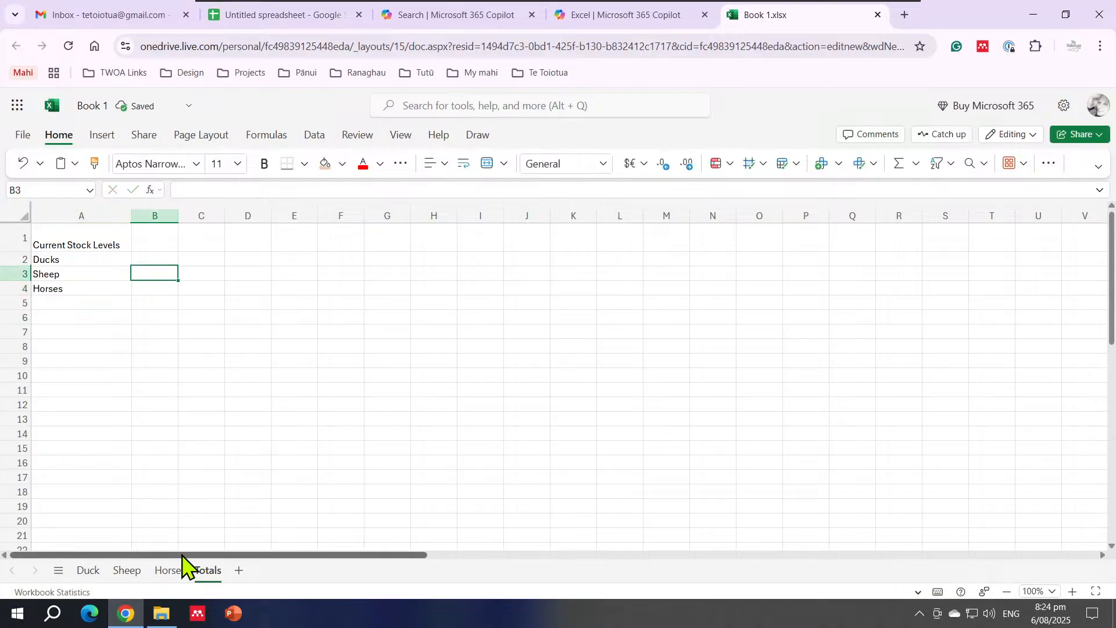
Fill the Current Stock Levels heading cell A1 with a light blue theme colour
click(45, 239)
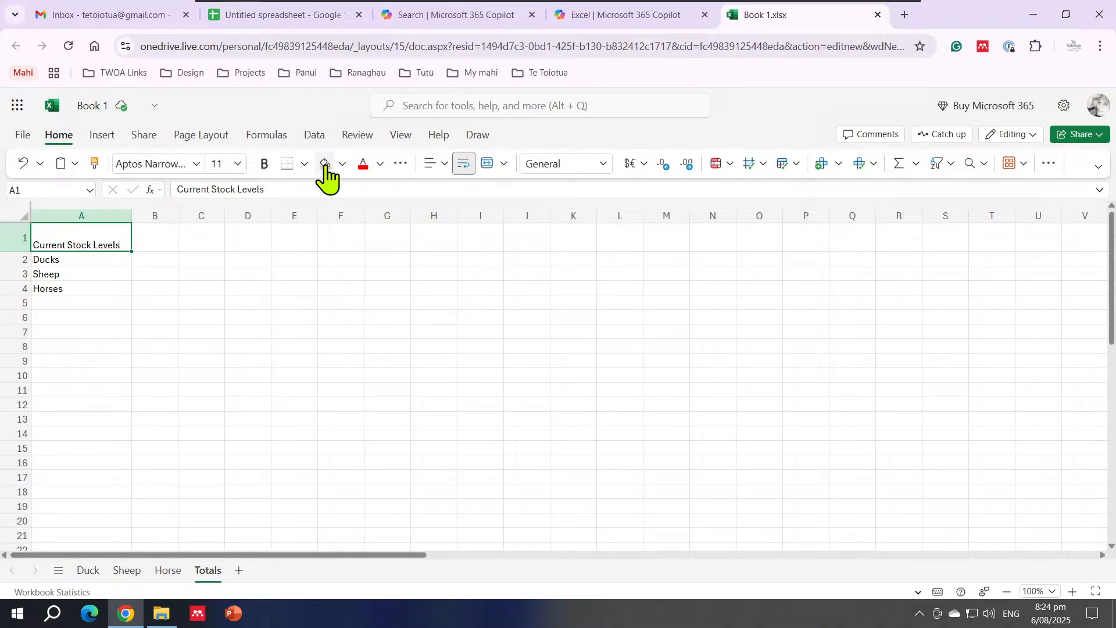
click(343, 164)
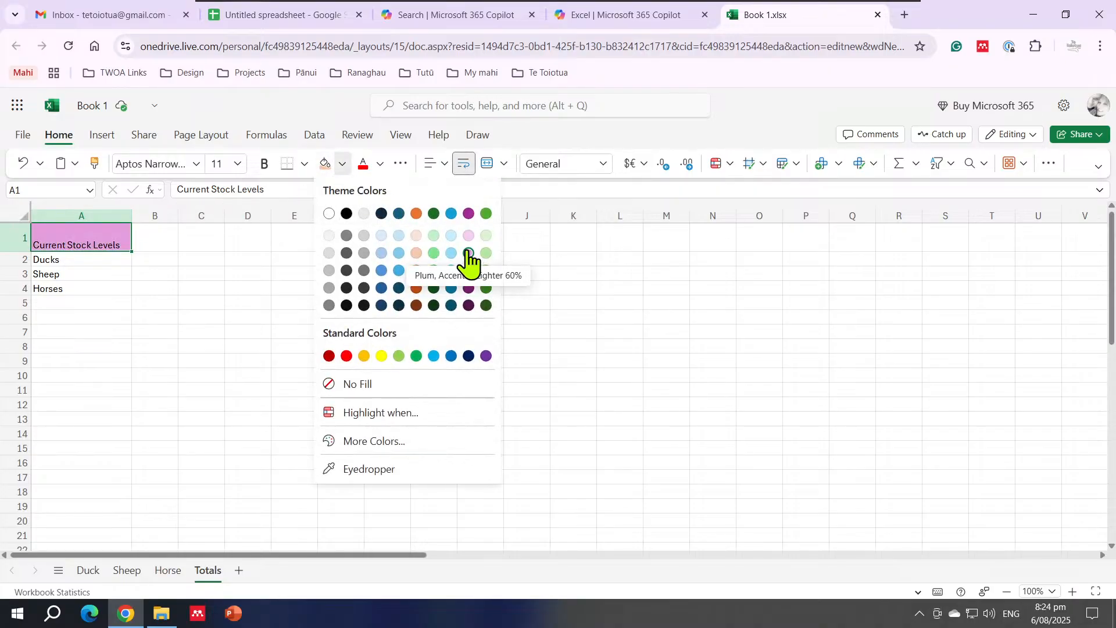
click(451, 254)
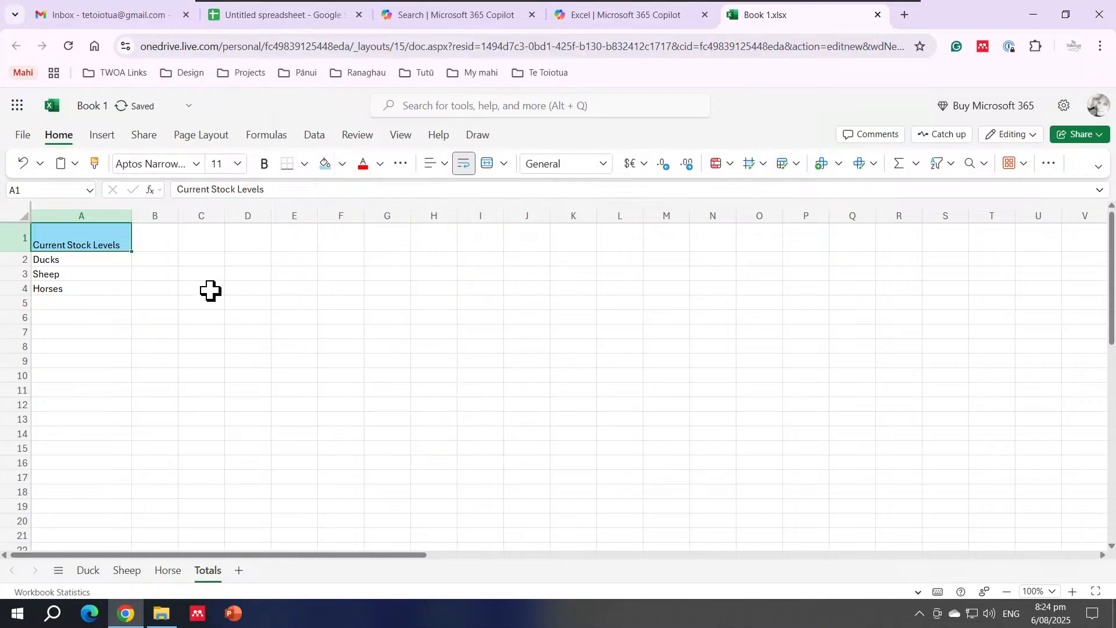
click(212, 291)
Enter a SUM formula in B2 beside Ducks that references the December stock on hand, cell D13, on the Duck sheet
click(92, 258)
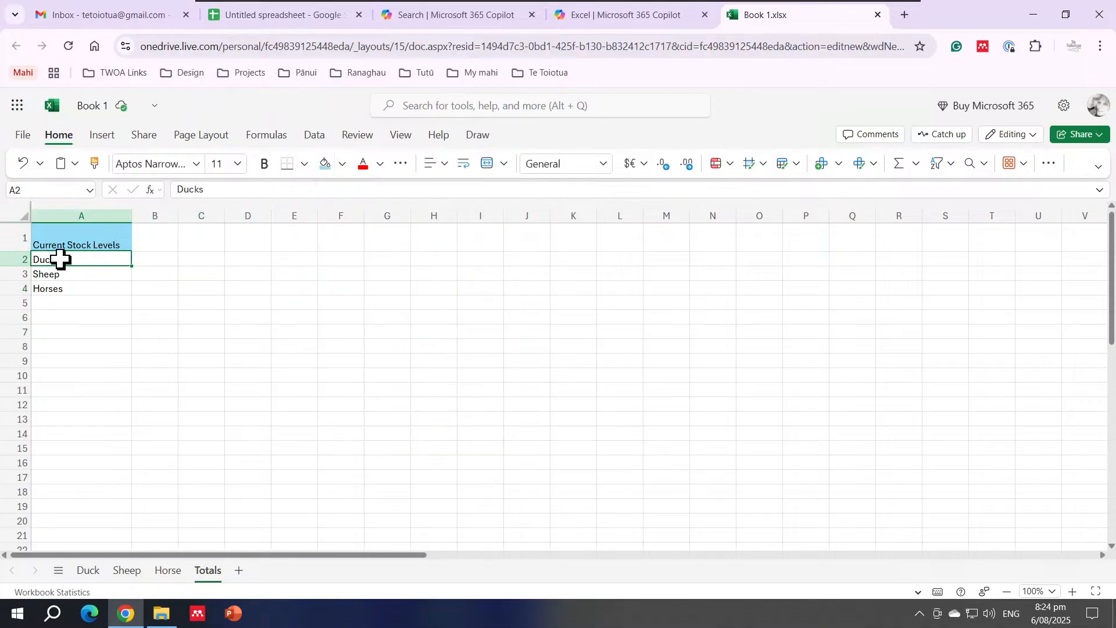
click(147, 259)
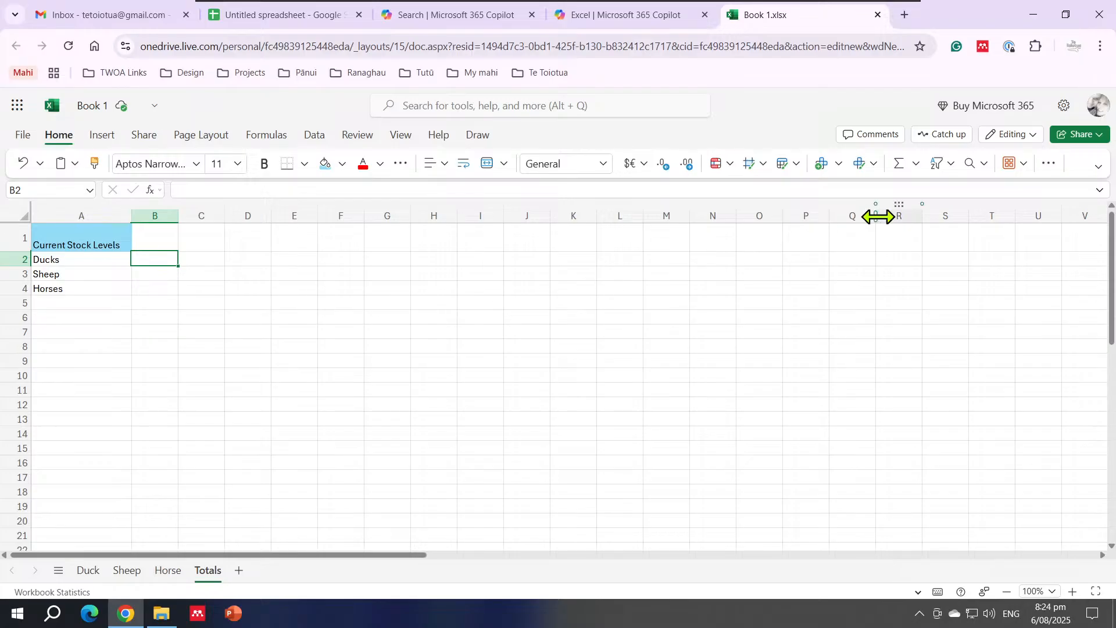
click(901, 166)
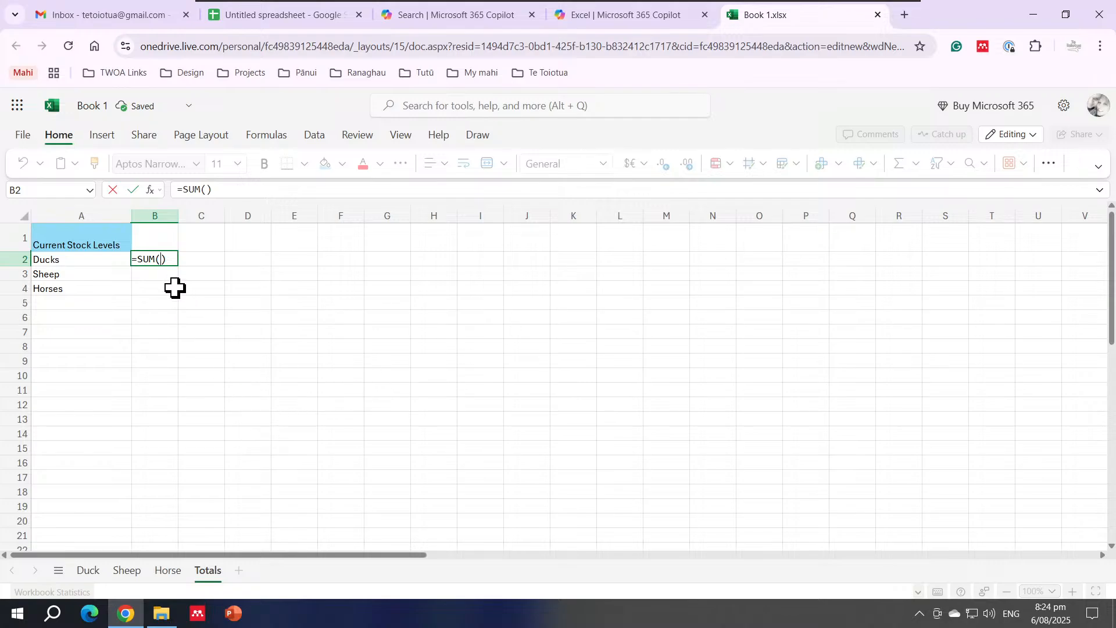
click(89, 571)
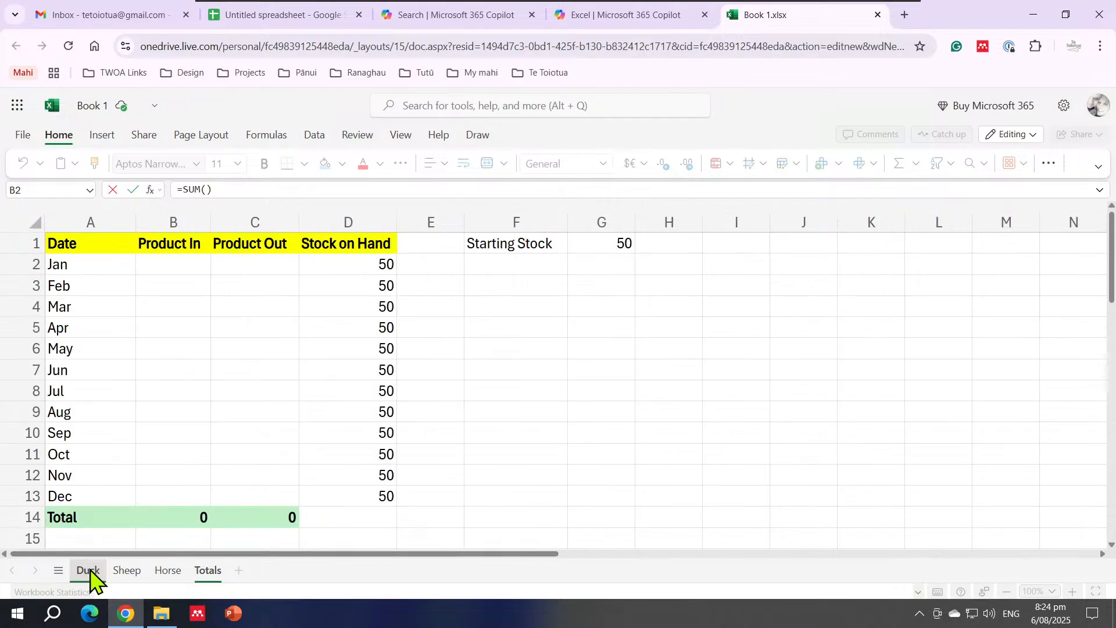
click(377, 496)
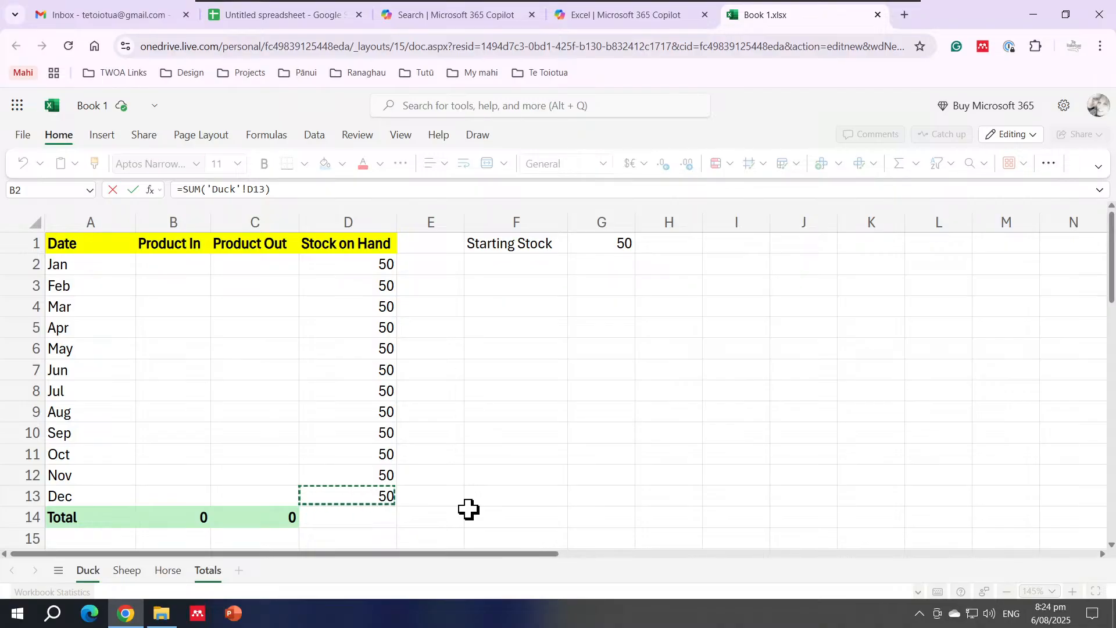
key(Return)
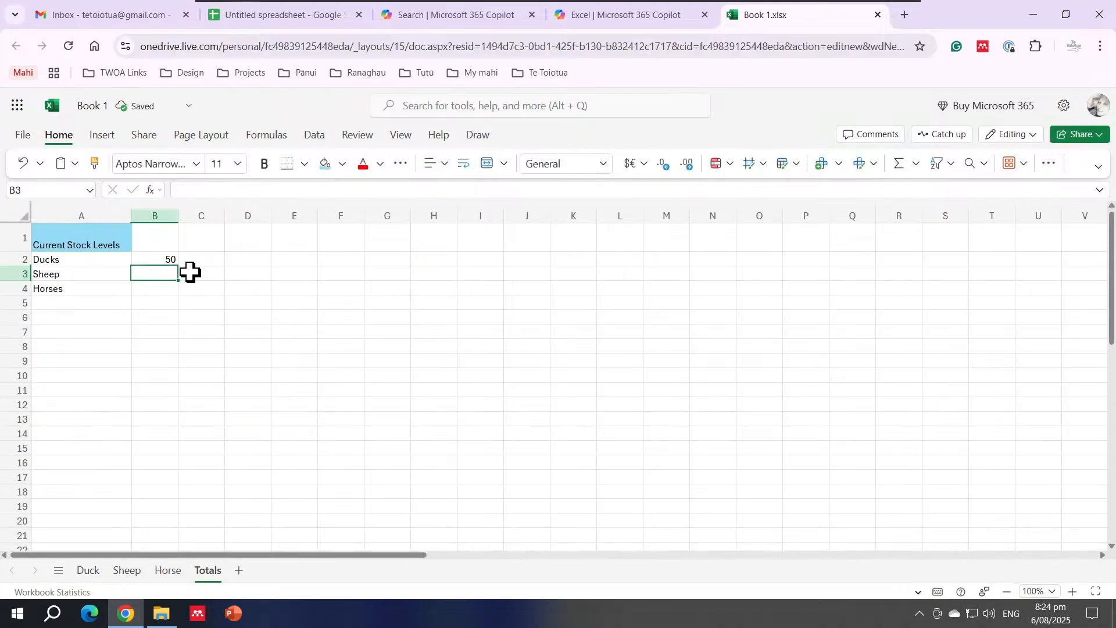
Examine the sheet name and cell reference in B2's formula, then leave the formula without editing it
click(160, 260)
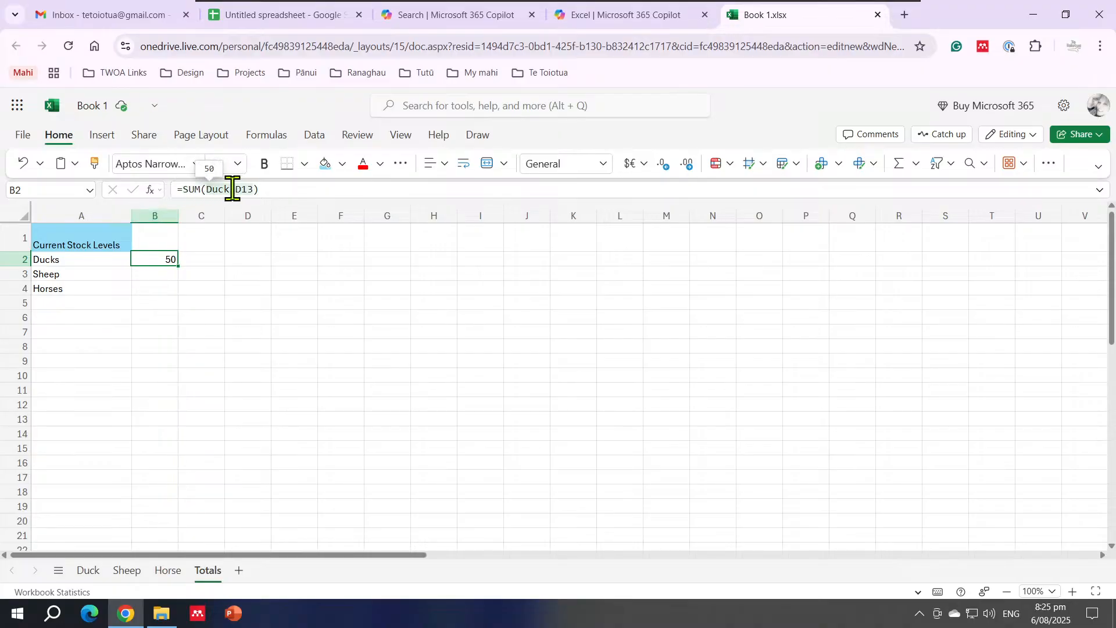
drag(232, 189, 210, 190)
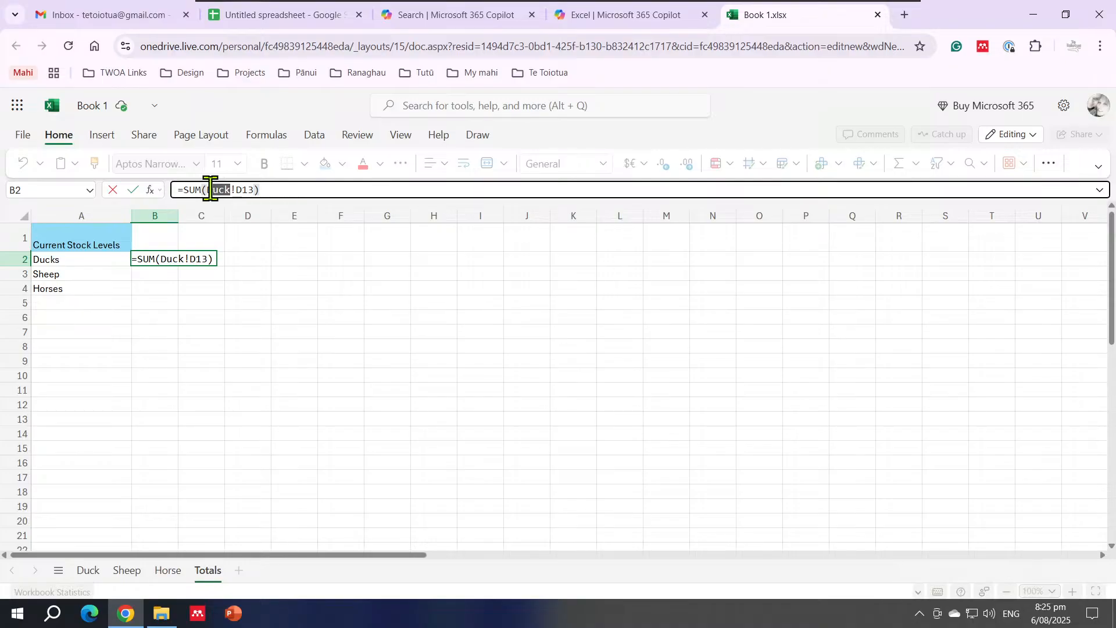
click(236, 189)
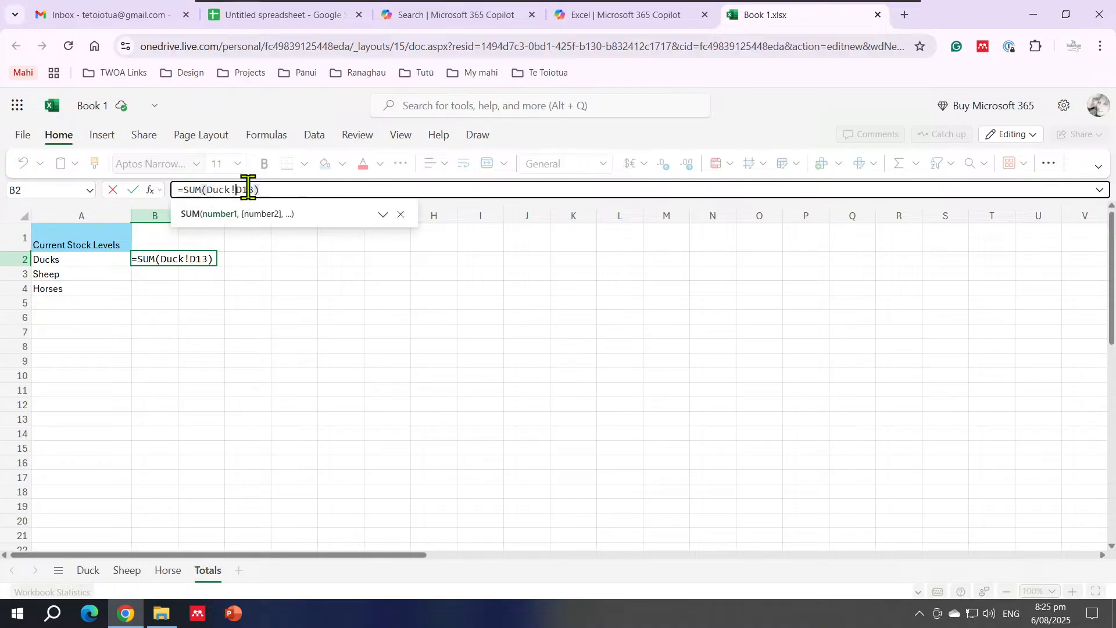
click(253, 302)
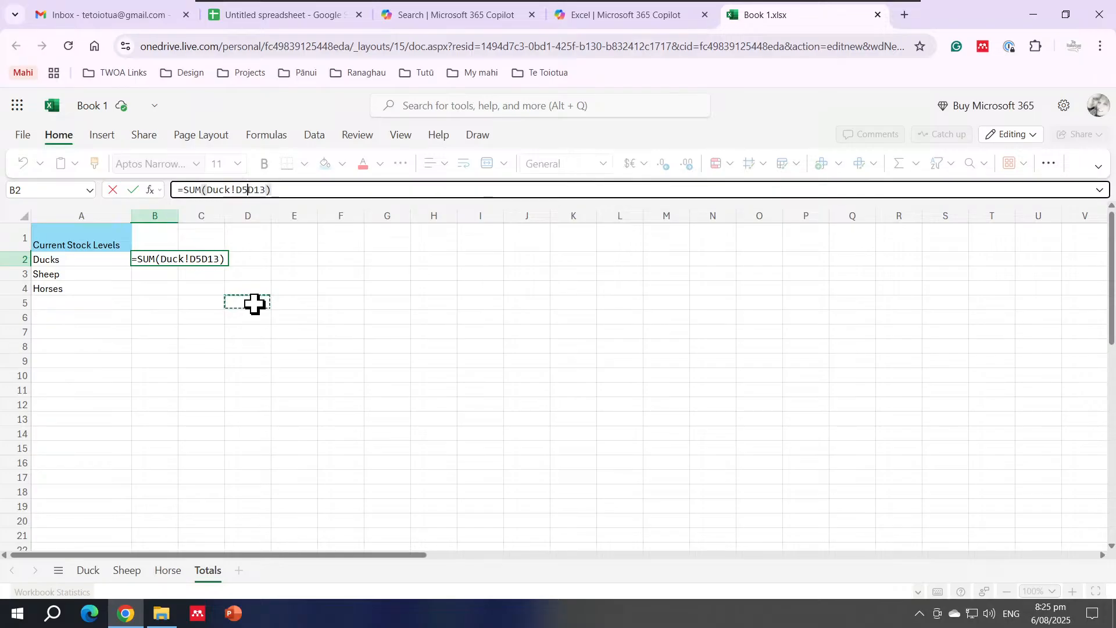
key(Escape)
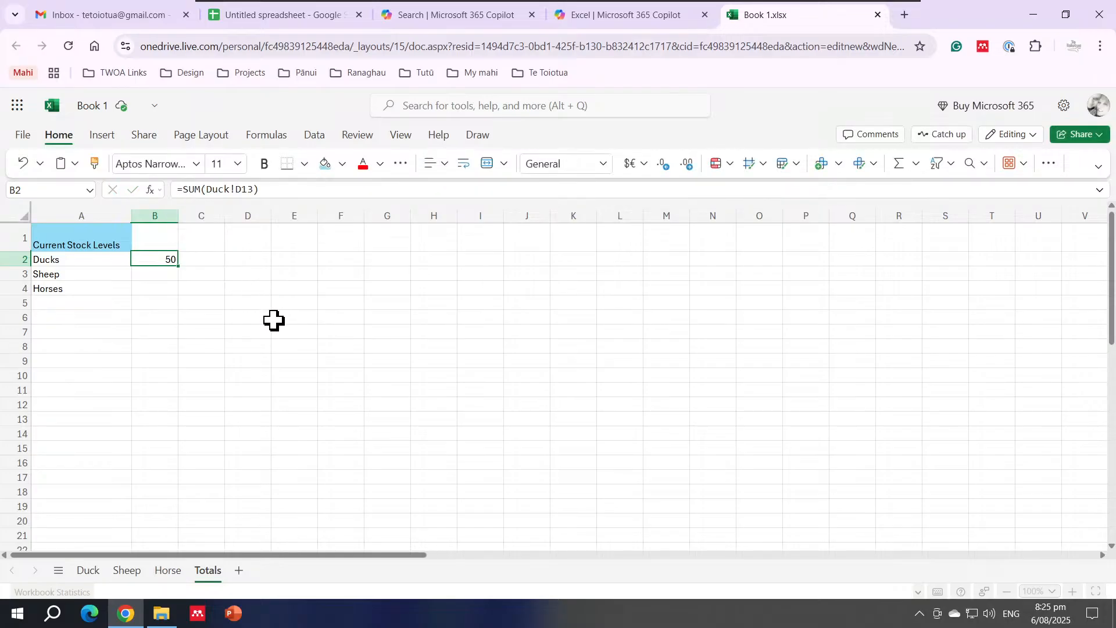
Enter a SUM formula in B3 beside Sheep that references cell D13 on the Sheep sheet
click(151, 276)
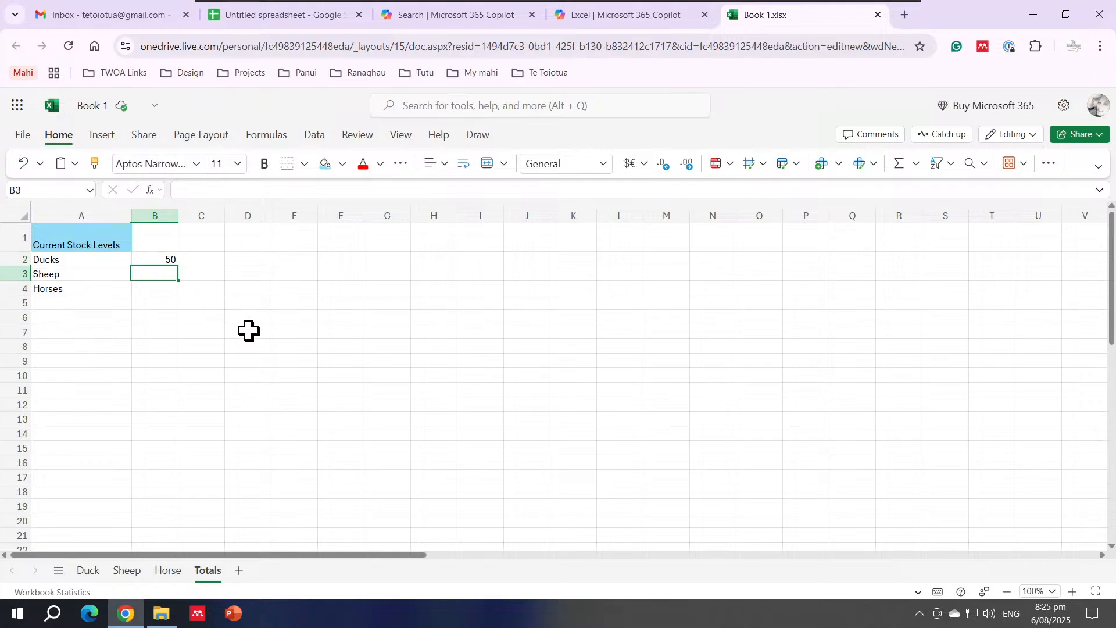
click(898, 164)
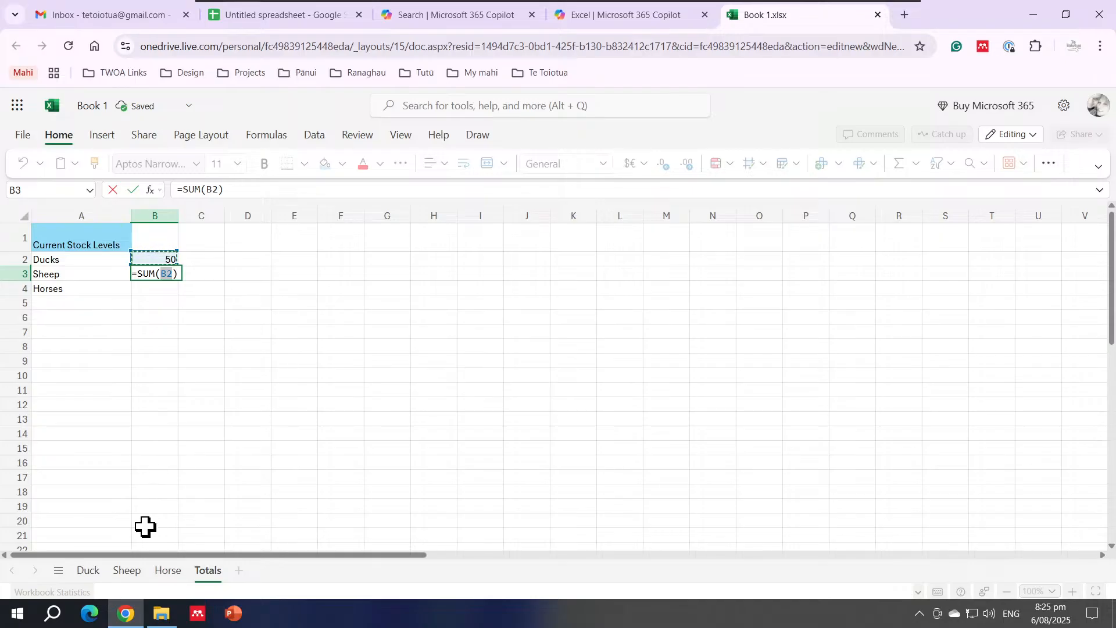
click(127, 572)
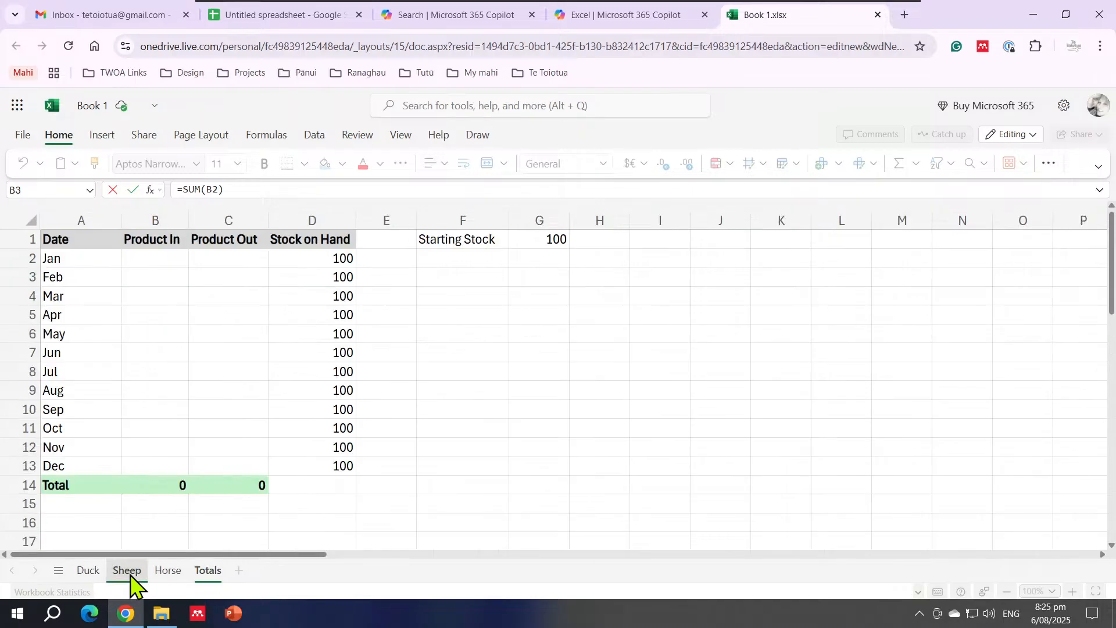
click(337, 465)
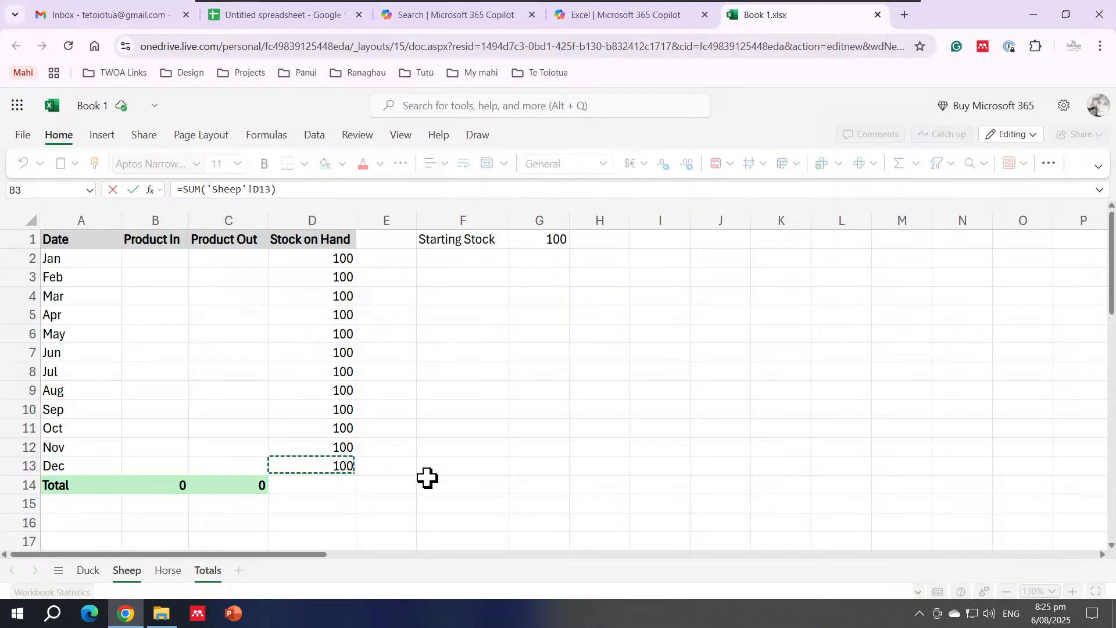
key(Return)
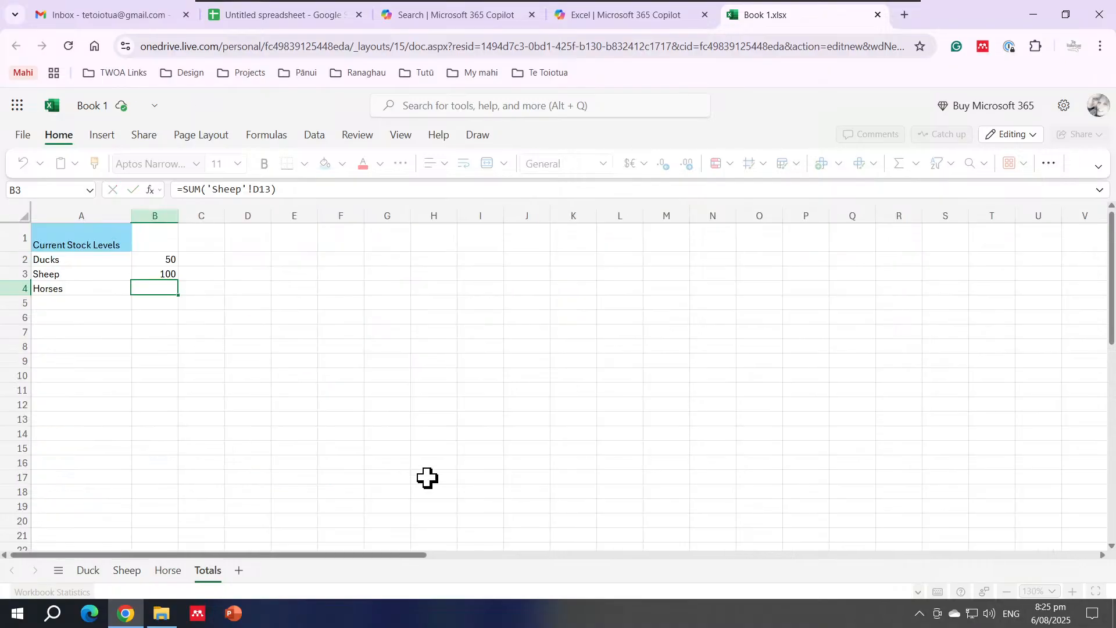
Examine the sheet reference in B3's formula and compare it with the Sheep sheet, returning to Totals
click(56, 272)
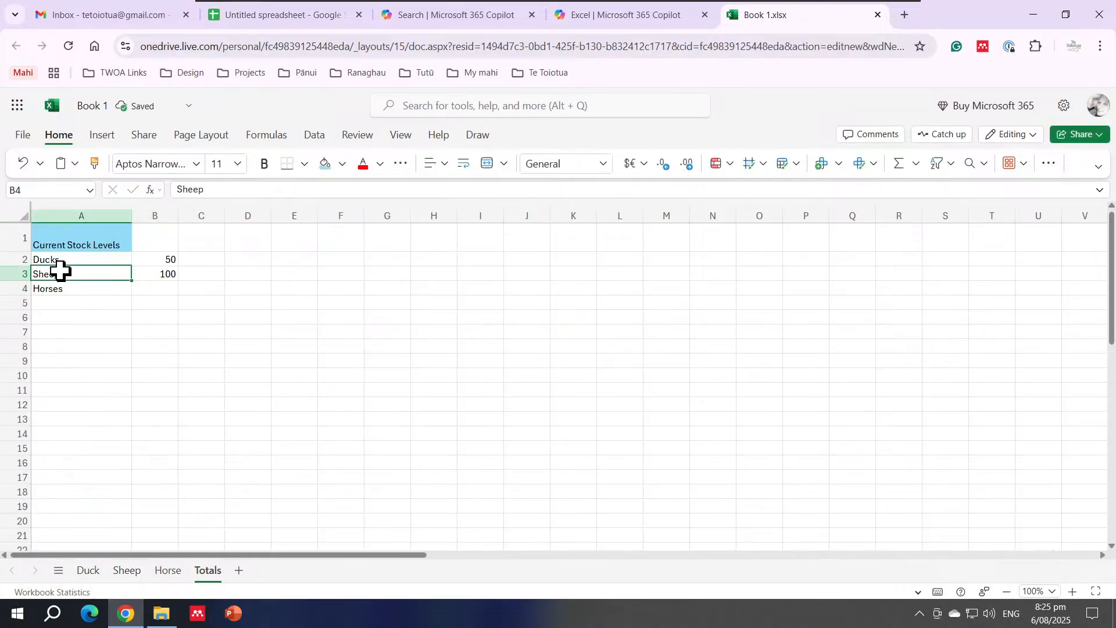
click(160, 275)
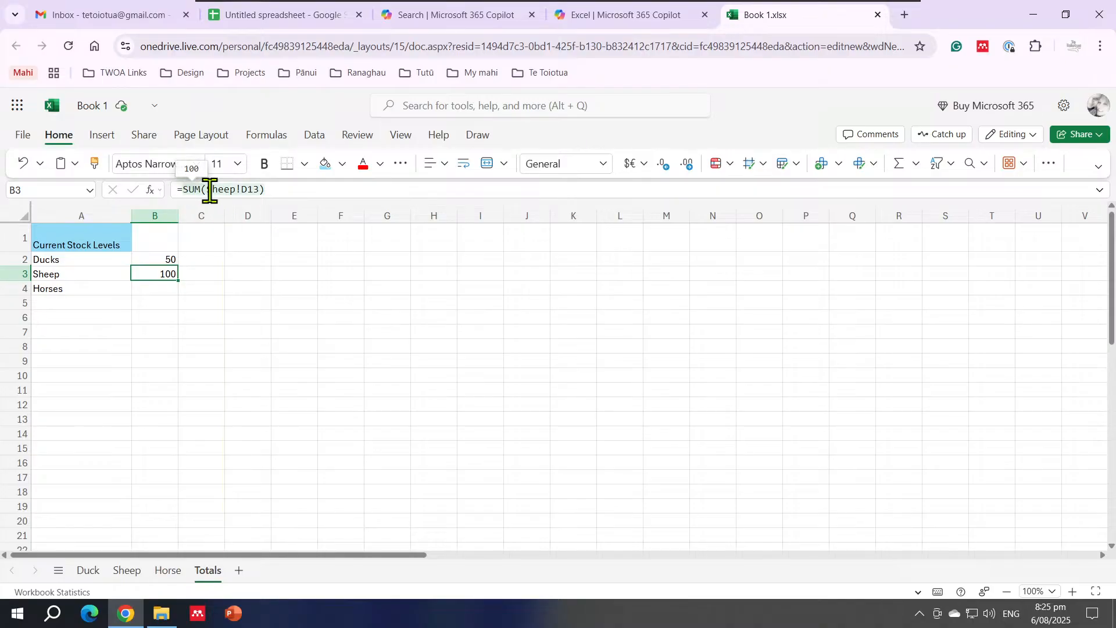
drag(207, 190, 228, 192)
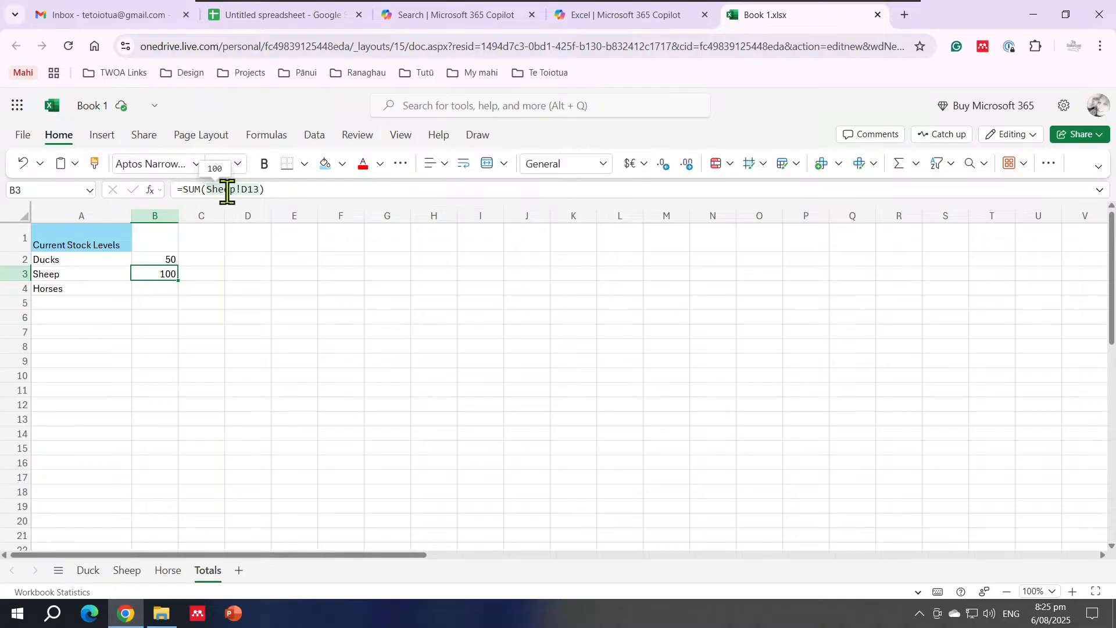
click(126, 571)
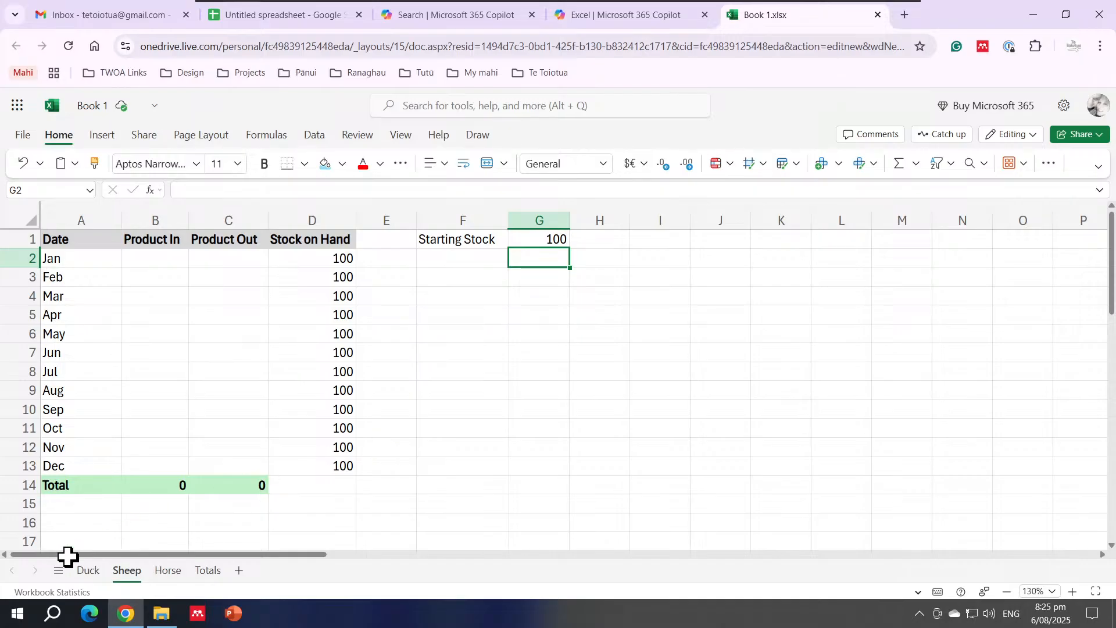
click(206, 570)
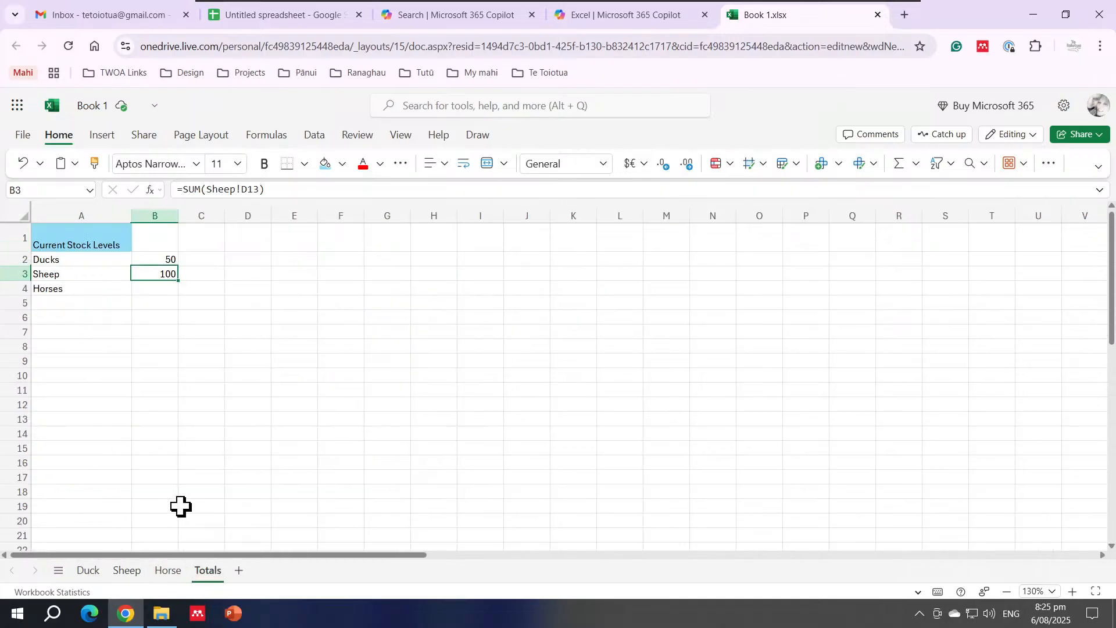
Enter a SUM formula in B4 beside Horses that references cell D13 on the Horse sheet
click(163, 287)
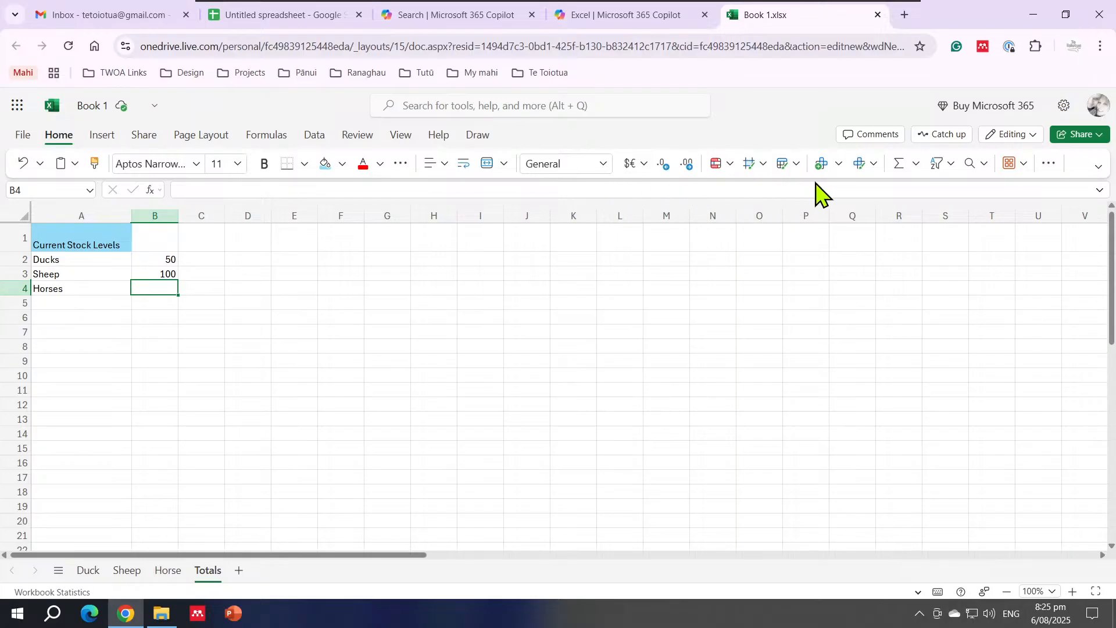
click(899, 164)
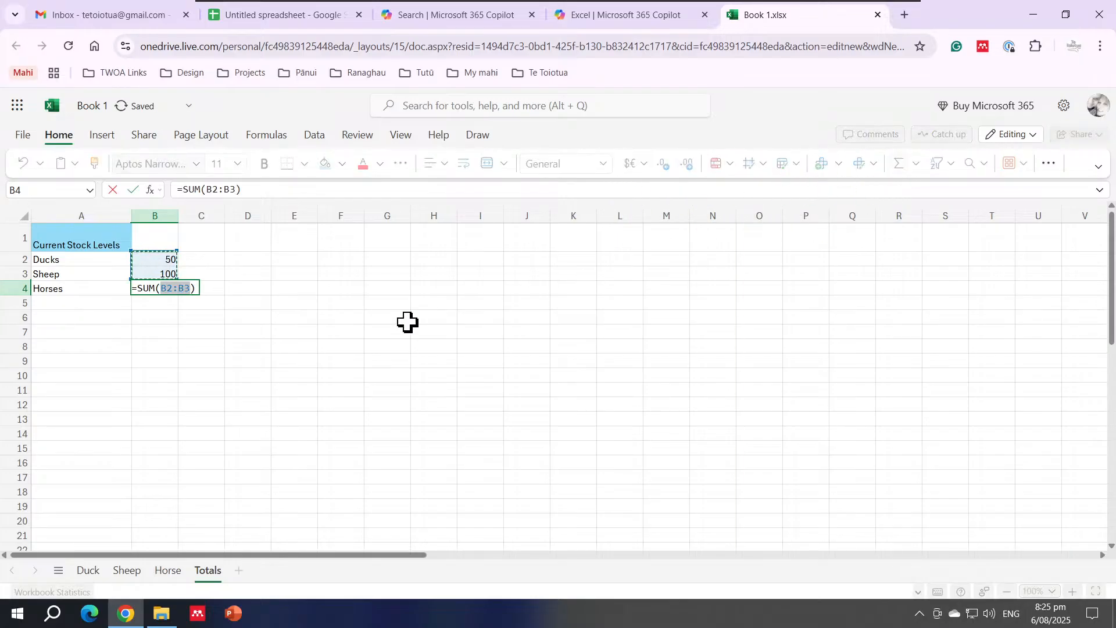
click(168, 571)
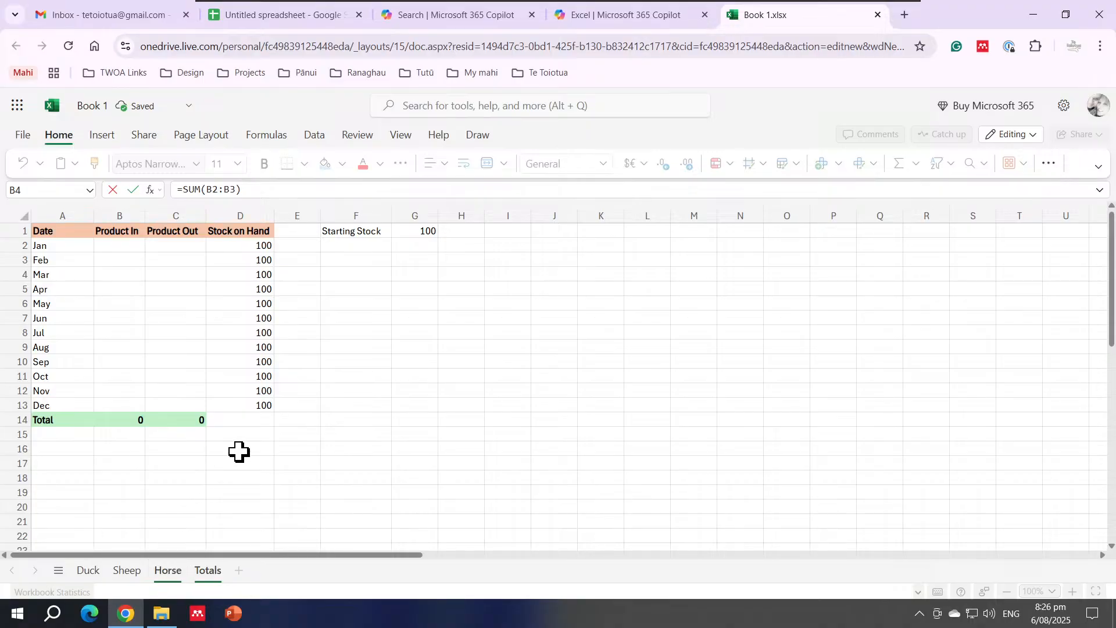
click(257, 404)
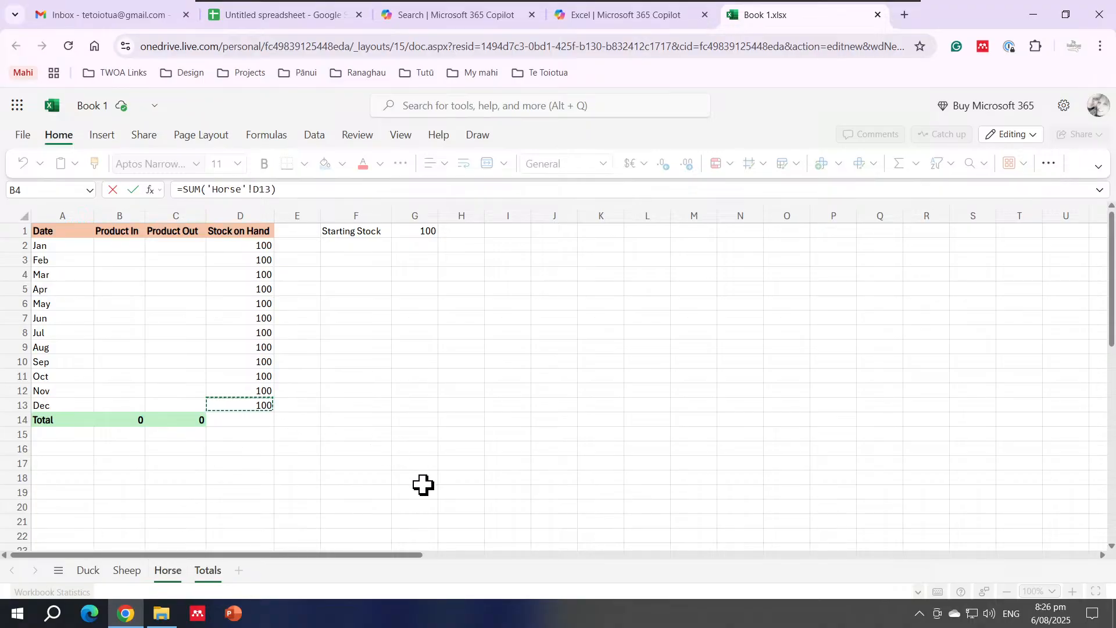
key(Return)
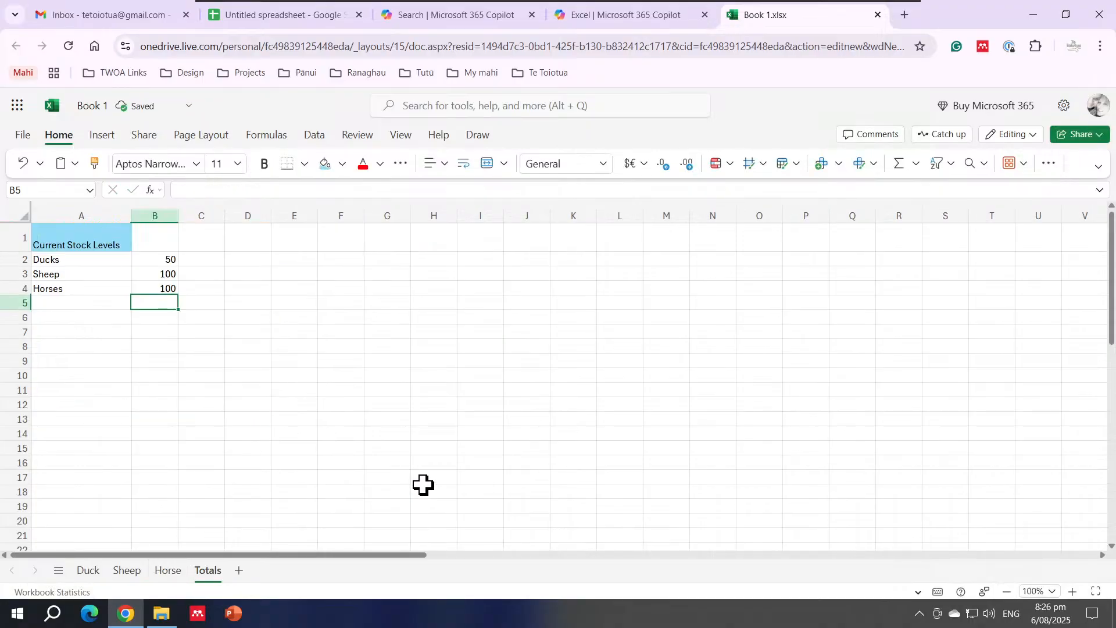
click(229, 376)
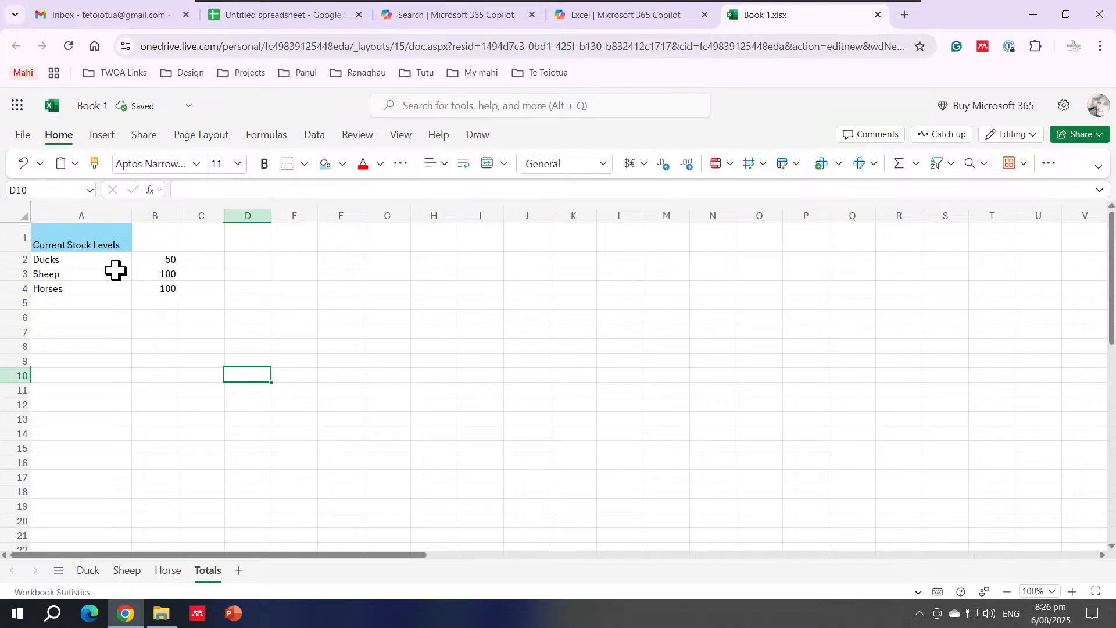
Fill the Ducks row A2:B2 with yellow and the Sheep row A3:B3 with light grey
drag(67, 259, 174, 258)
click(342, 164)
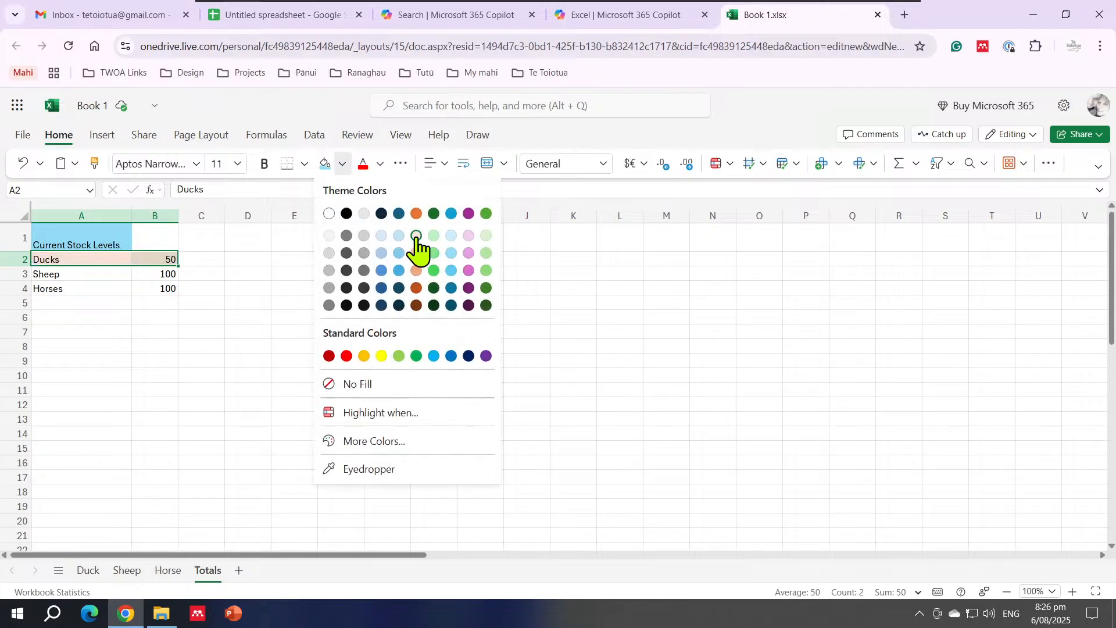
click(382, 355)
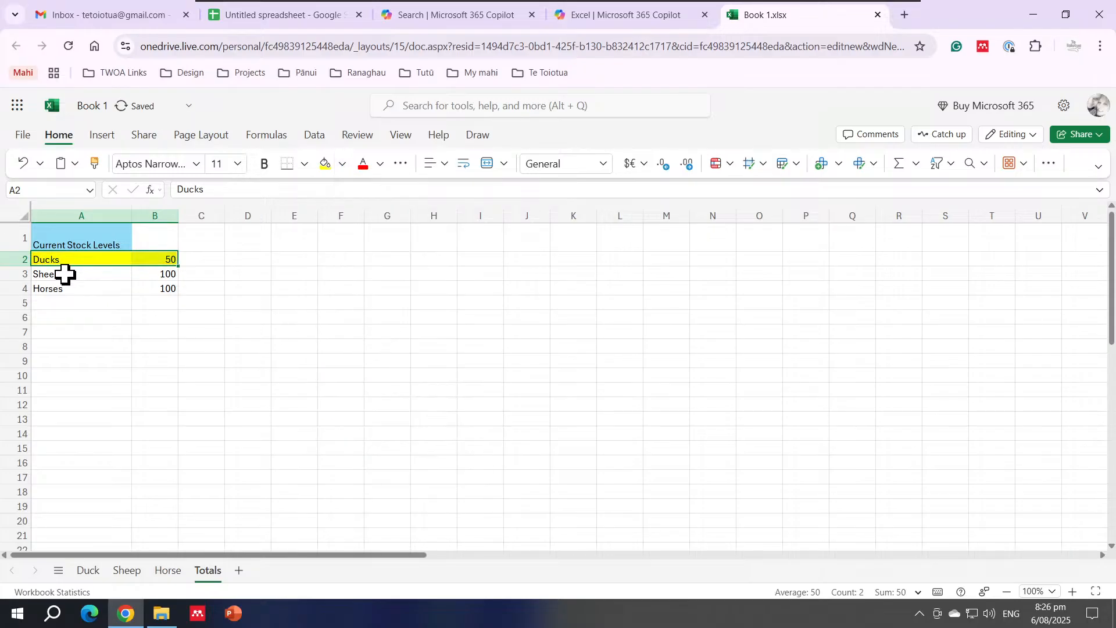
drag(67, 274, 173, 274)
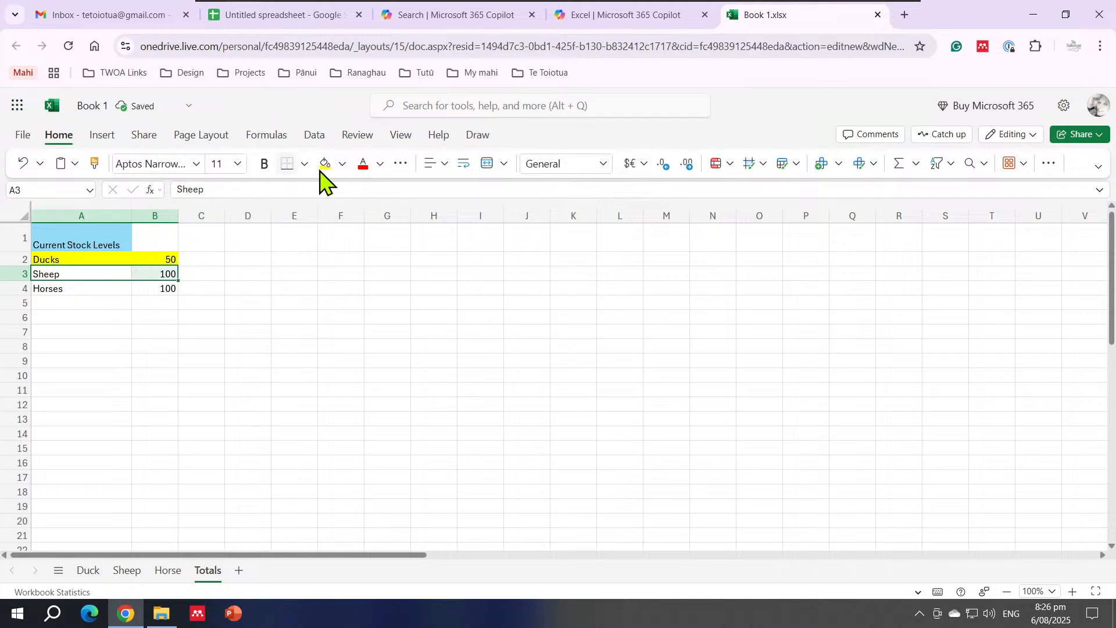
click(343, 164)
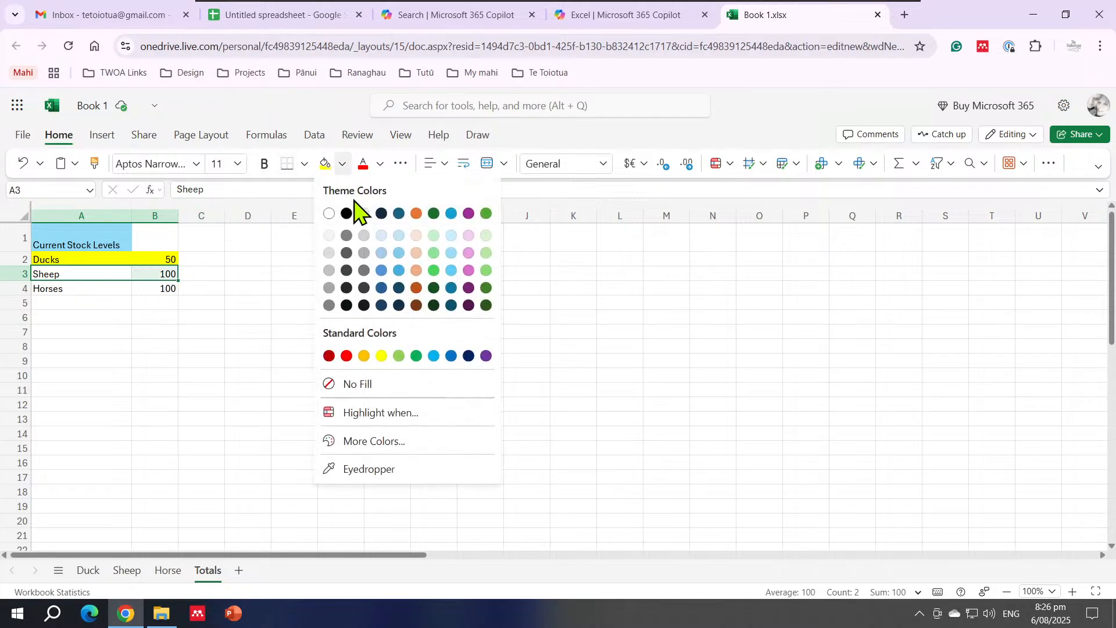
click(329, 253)
Fill the Horses row A4:B4 with light orange to match the Horse sheet's header
drag(45, 289, 159, 292)
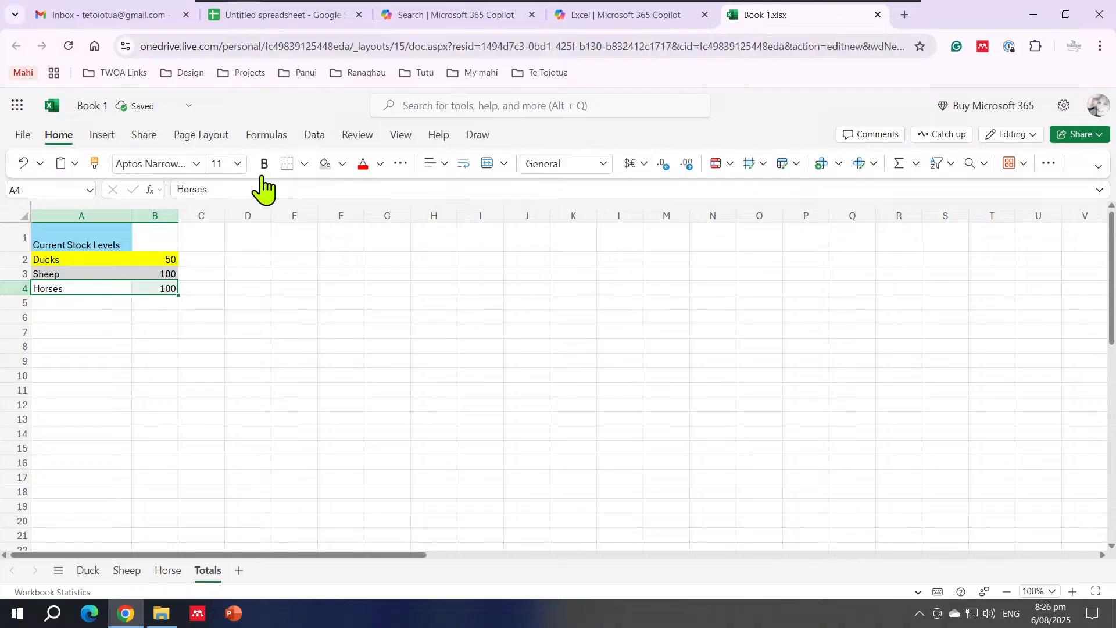
click(342, 166)
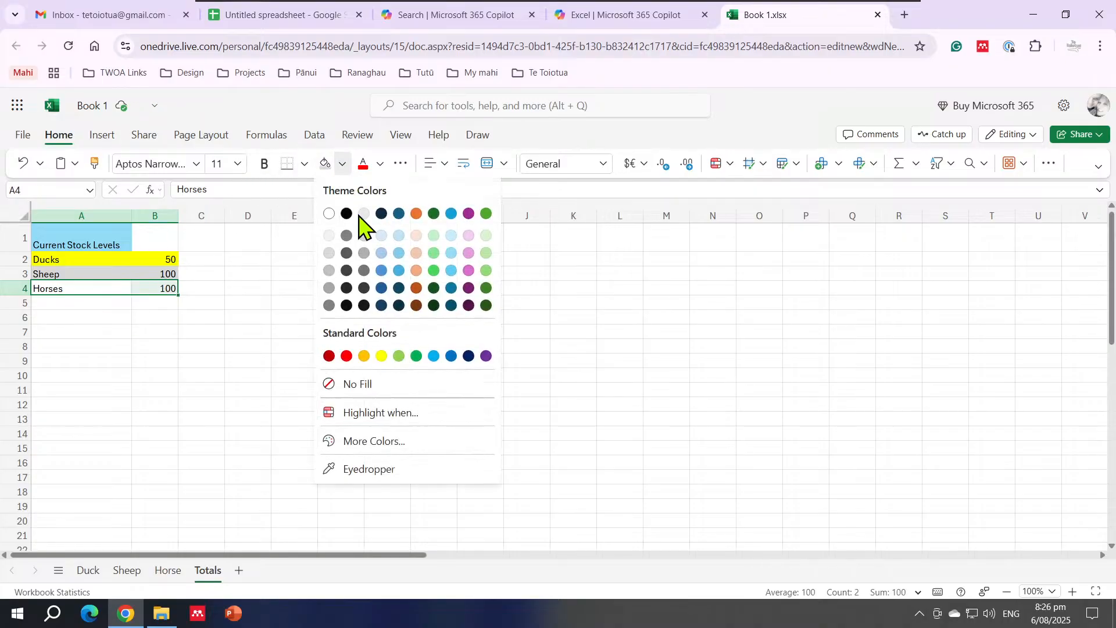
click(418, 254)
click(288, 349)
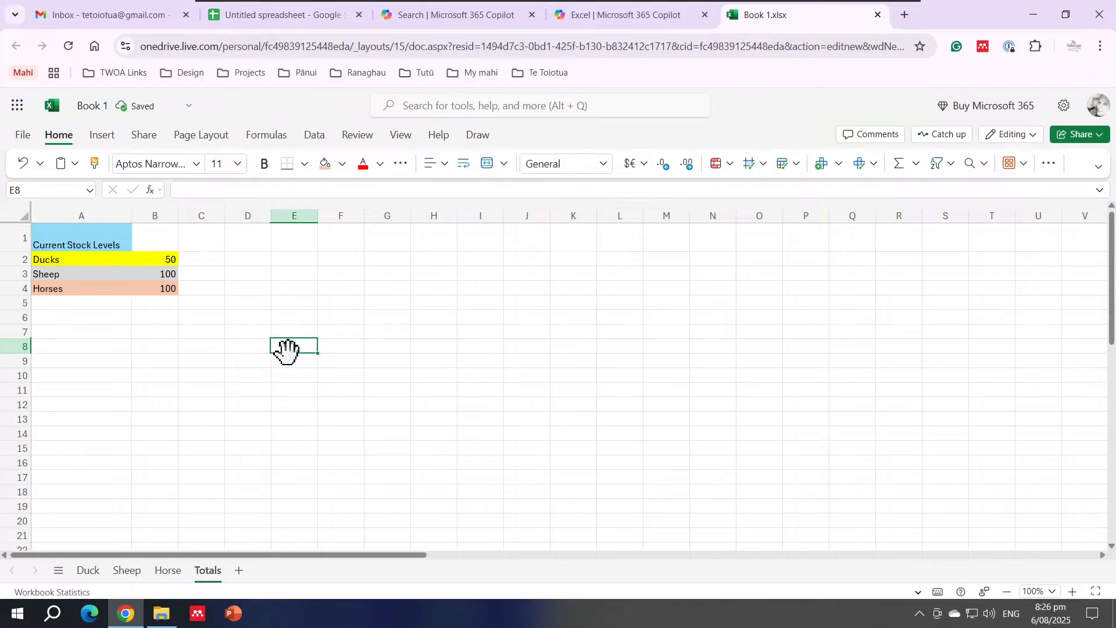
Extend the blue heading format from A1 into B1 and delete the copied text from B1
drag(131, 233, 169, 250)
click(148, 237)
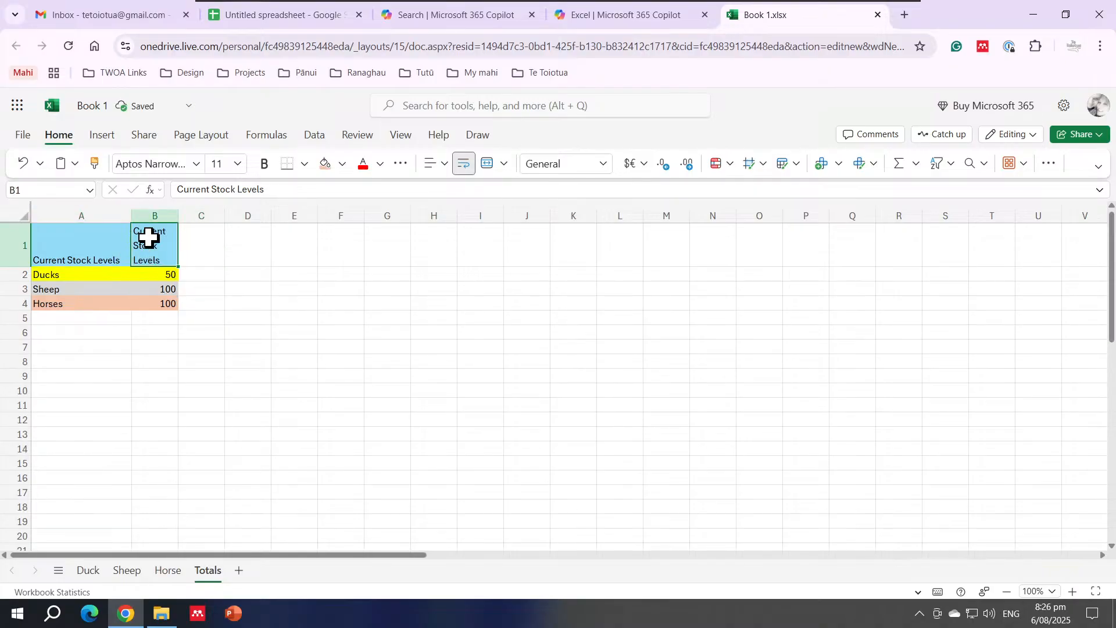
key(Delete)
click(214, 252)
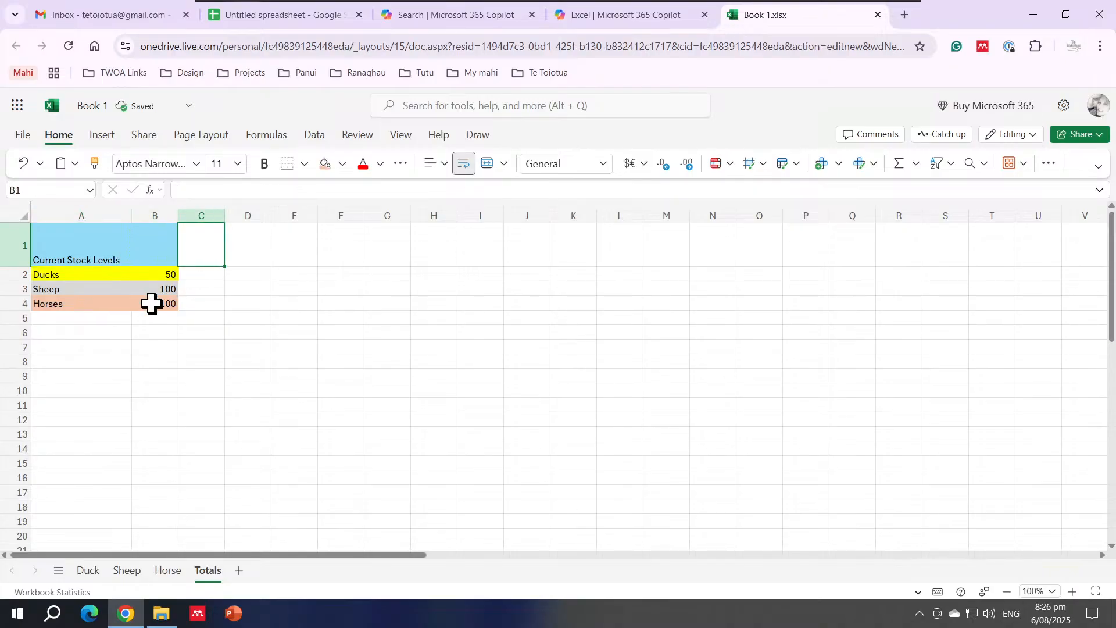
Reduce the height of row 1 so it fits the Current Stock Levels heading closely
click(75, 362)
click(71, 233)
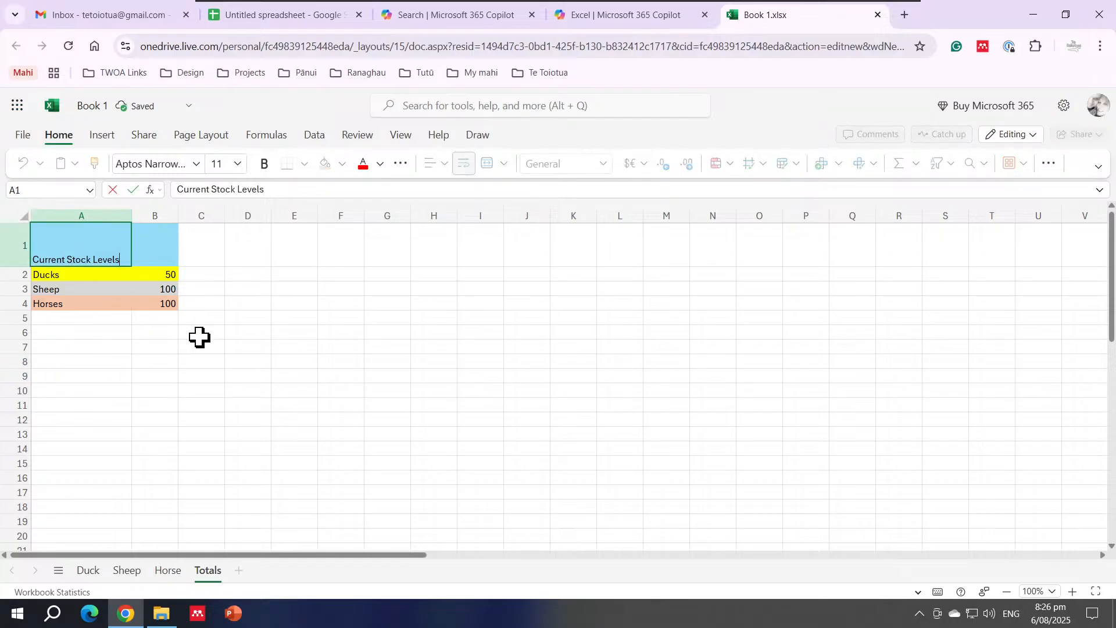
drag(199, 336, 200, 340)
click(155, 237)
click(229, 262)
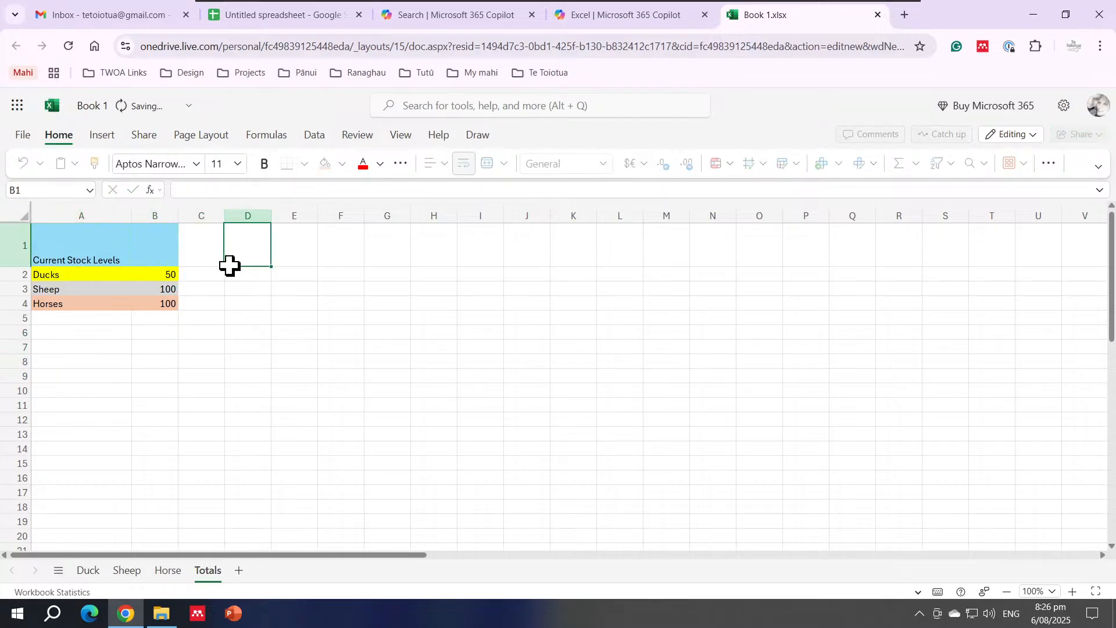
mouse_move(19, 261)
mouse_down()
mouse_move(22, 230)
mouse_move(23, 239)
mouse_up()
click(114, 378)
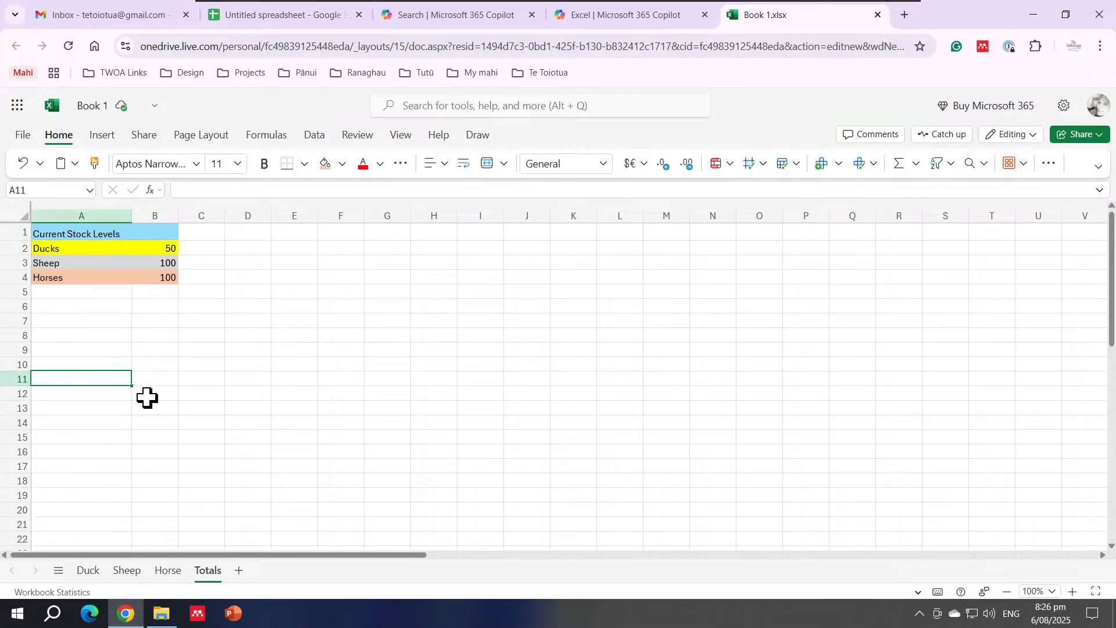
On the Duck sheet, enter 25 as January's Product Out in C2
click(89, 571)
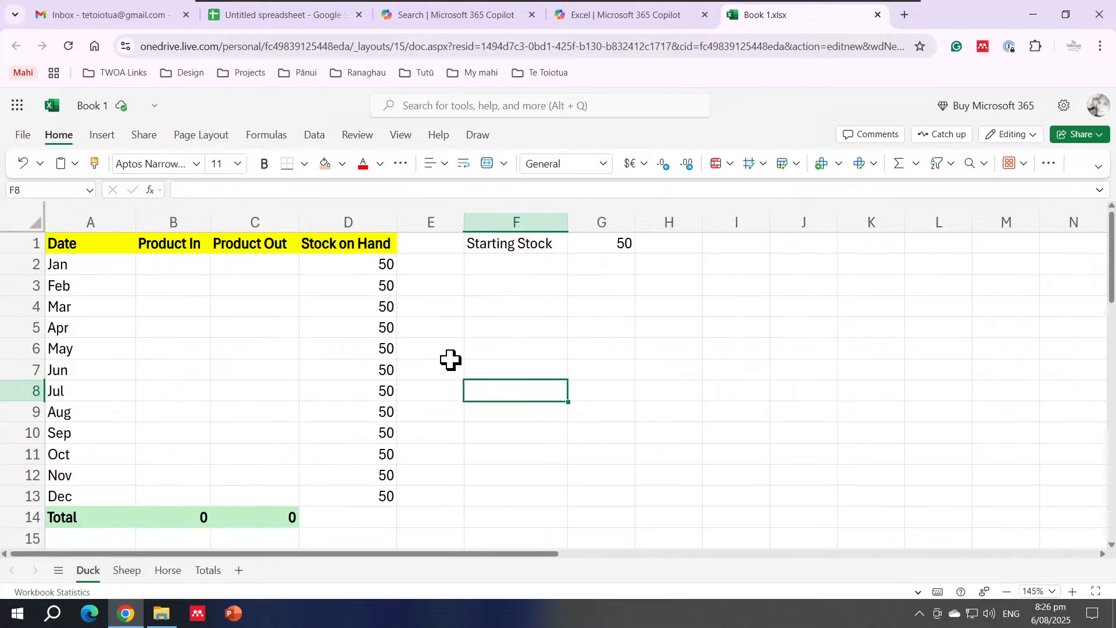
click(182, 269)
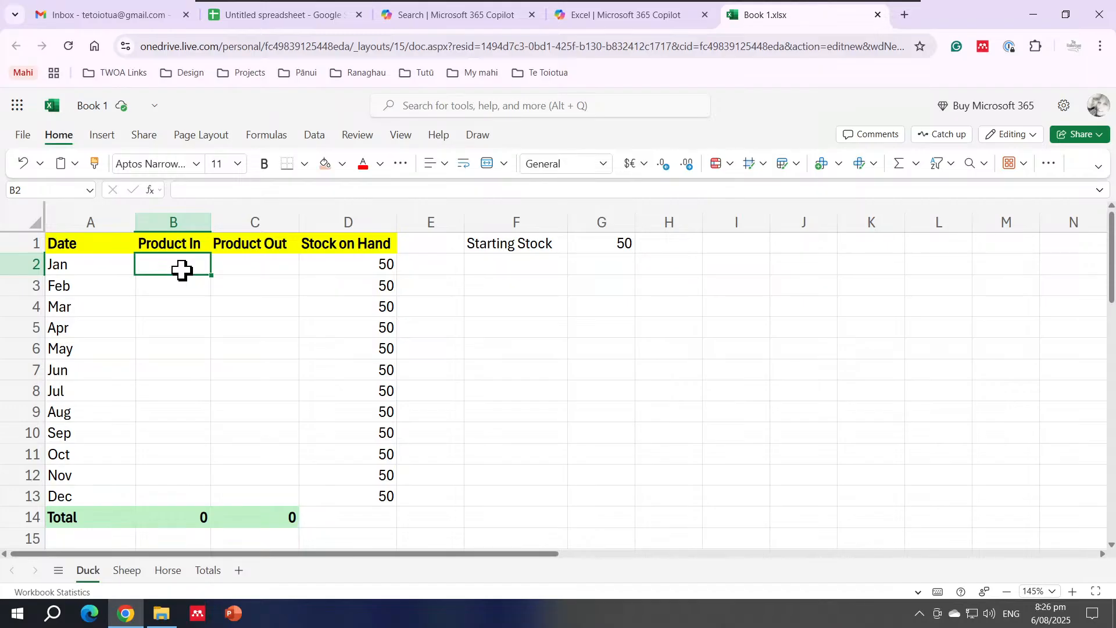
key(Right)
text(25)
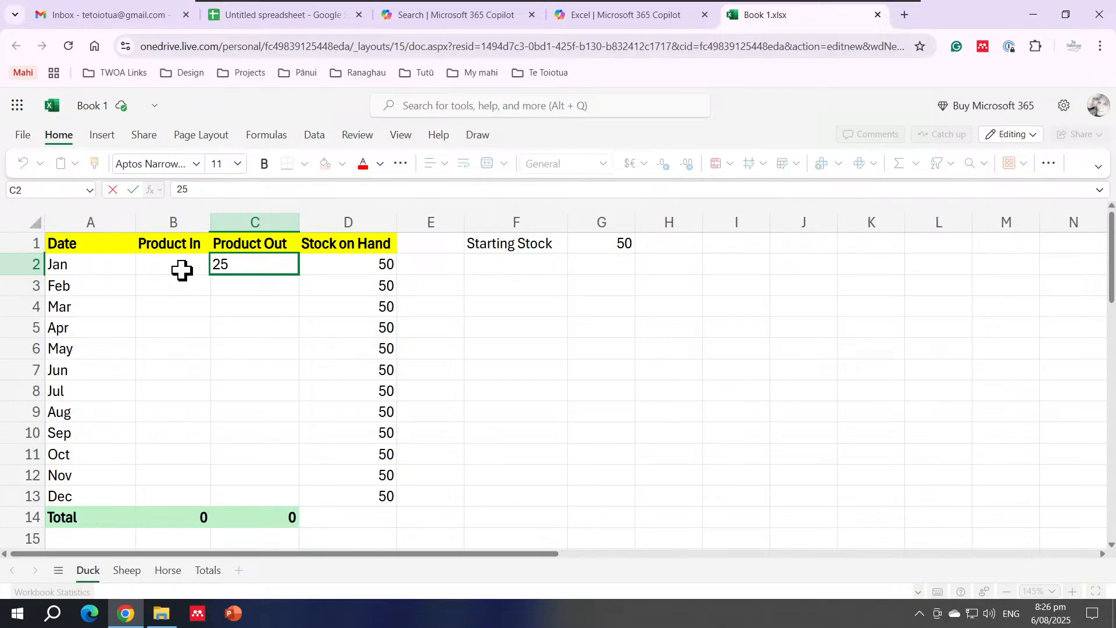
click(182, 269)
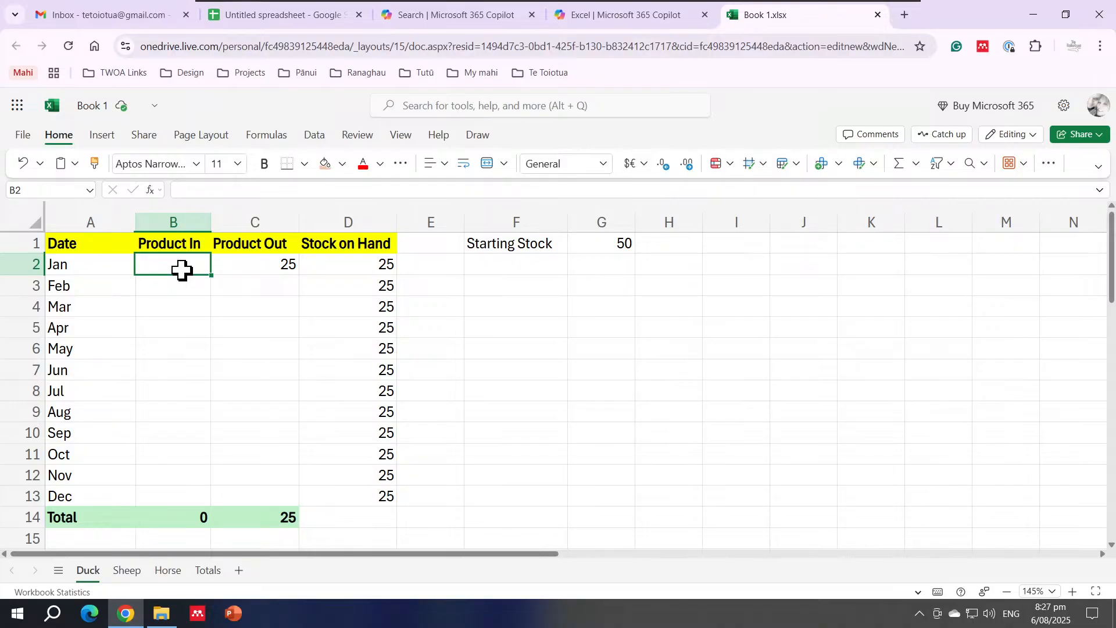
On the Sheep sheet, enter 200 as January's Product In and 230 as January's Product Out
click(126, 571)
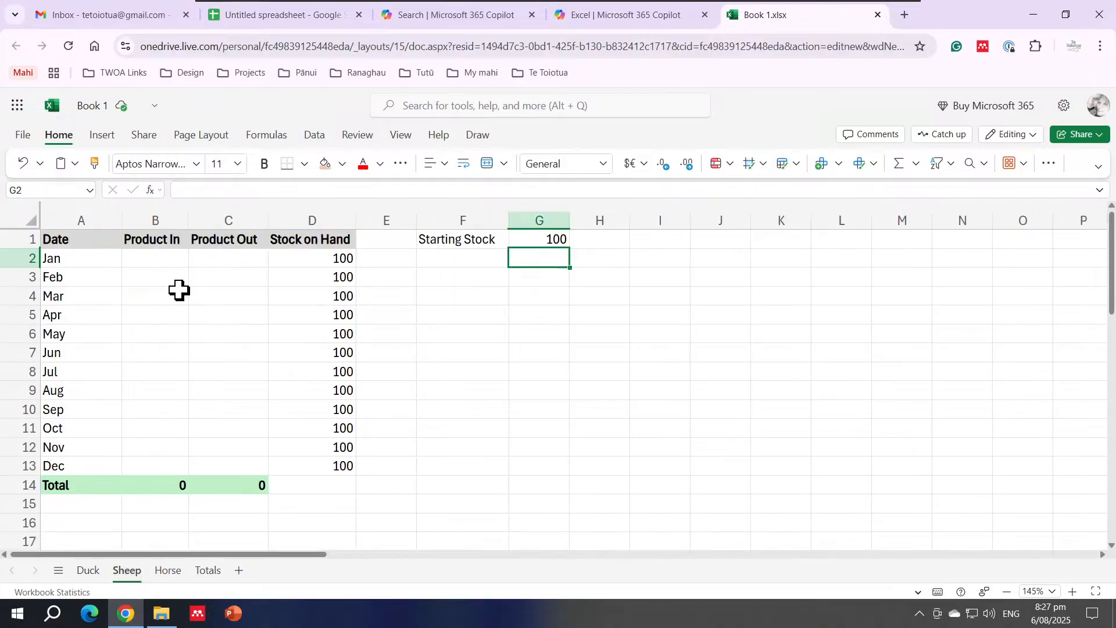
click(175, 263)
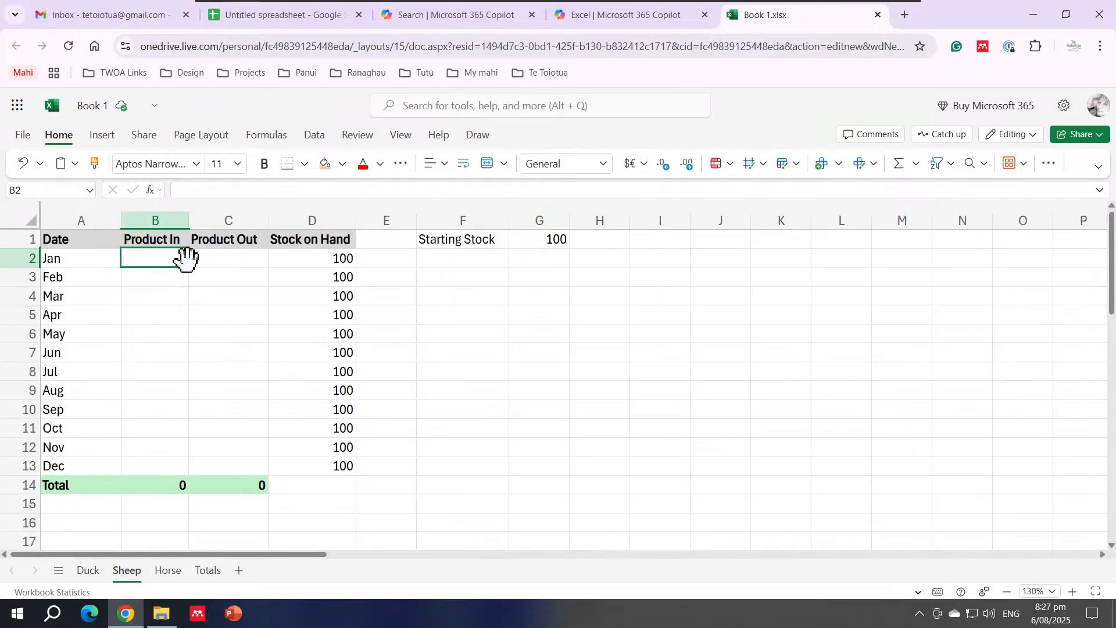
text(200)
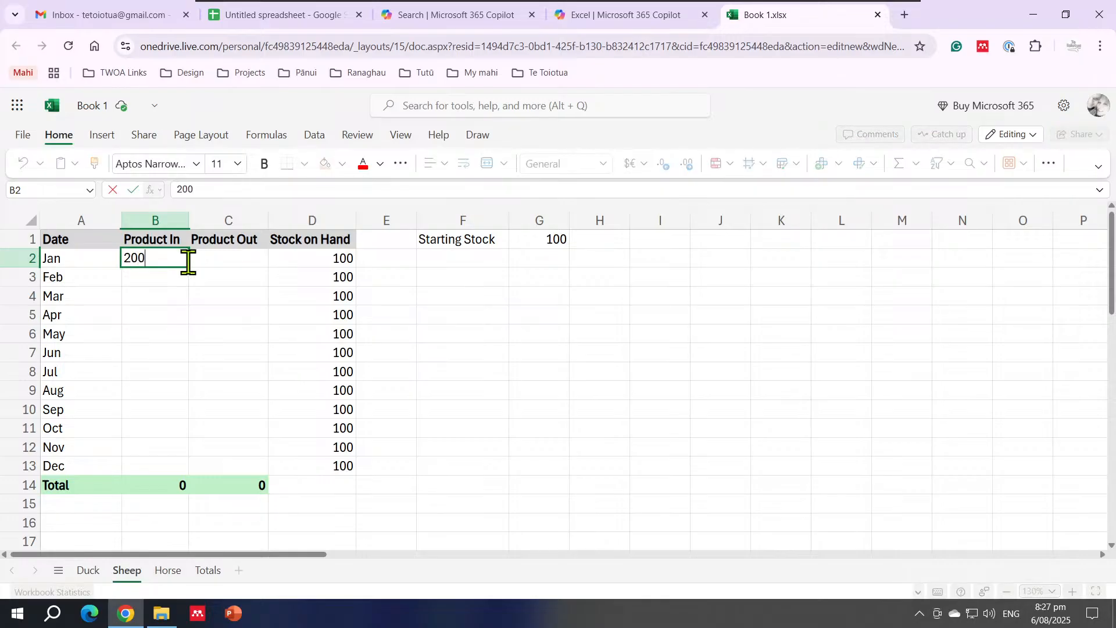
key(Tab)
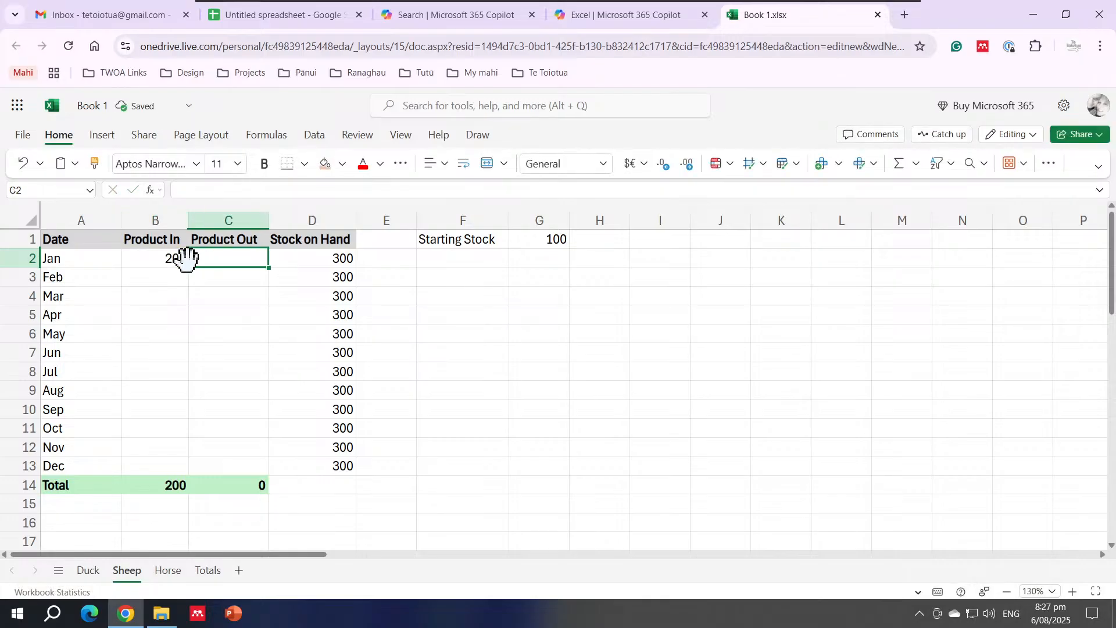
text(230)
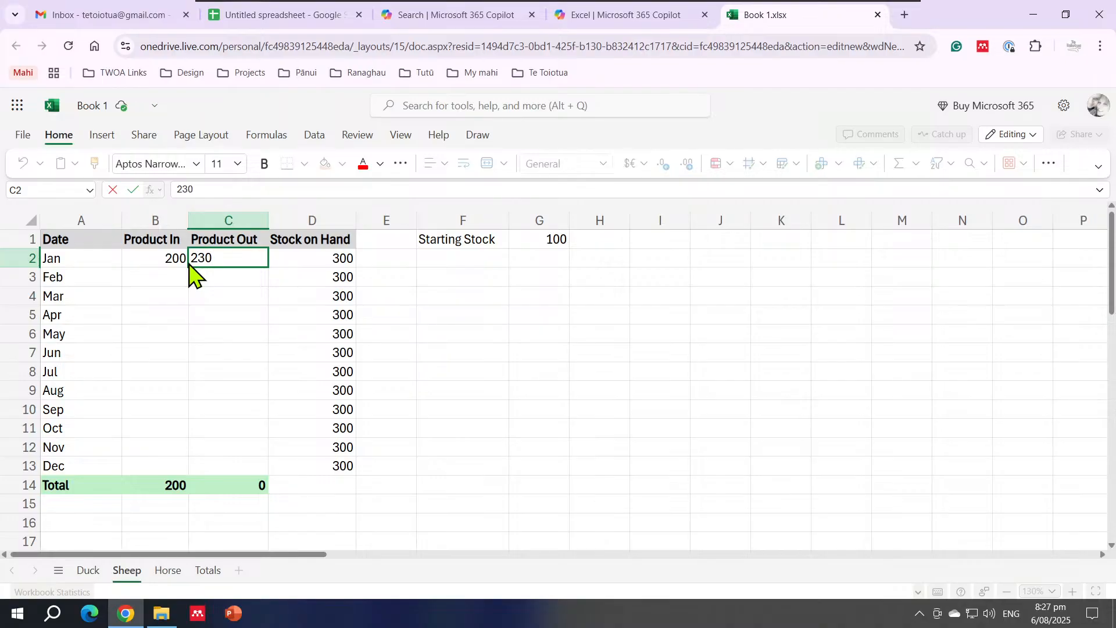
key(Return)
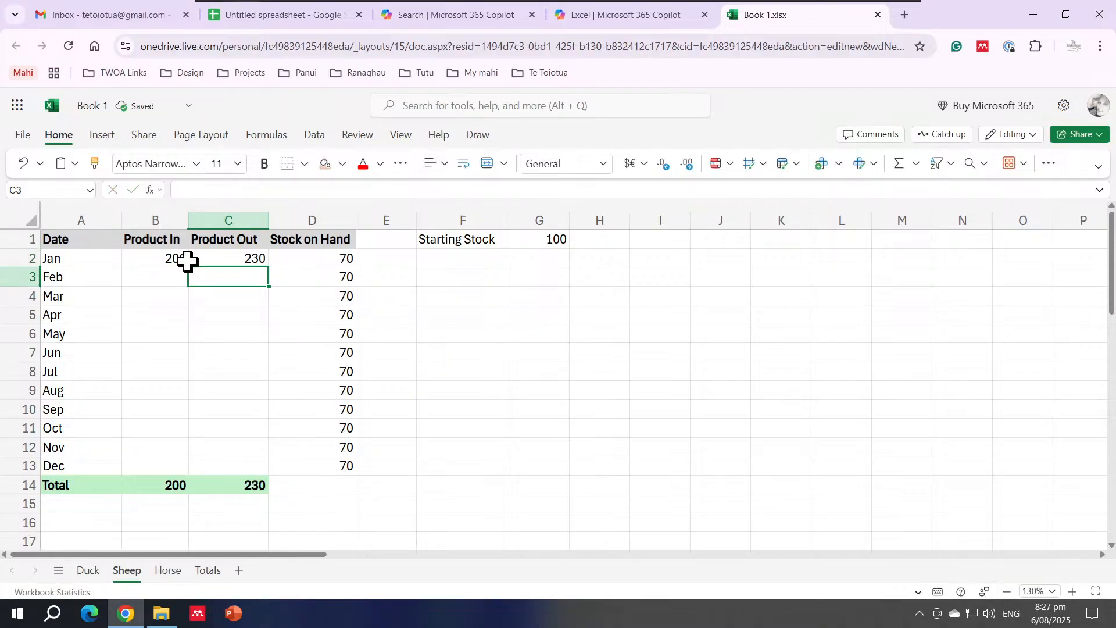
On the Horse sheet, enter 15 as January's Product Out in C2, and check the stock levels on the Totals sheet
click(168, 571)
click(135, 251)
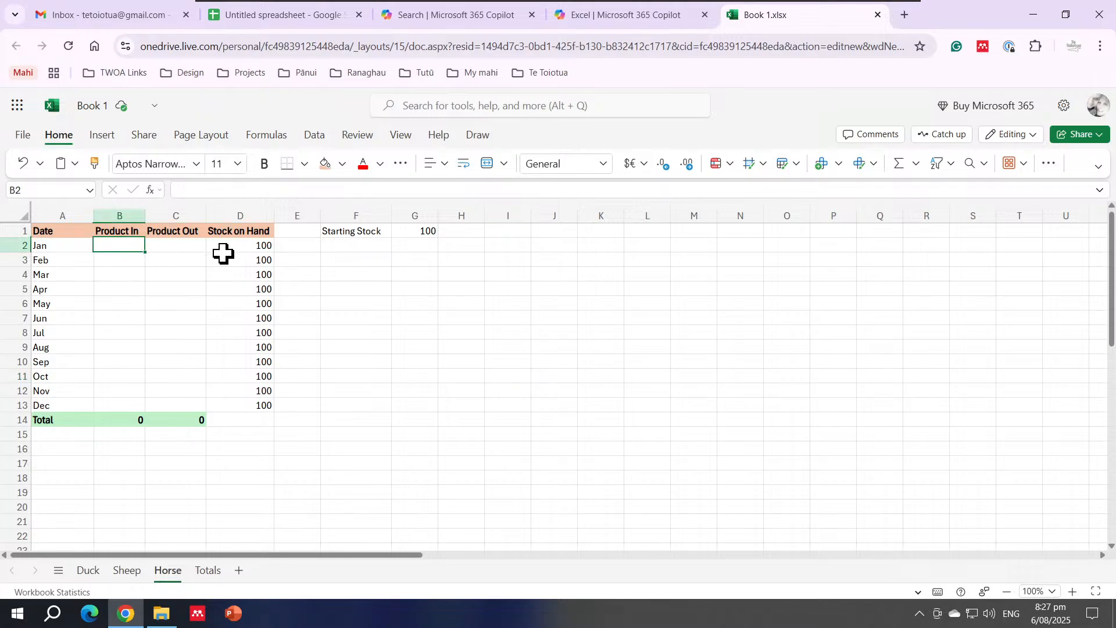
click(157, 248)
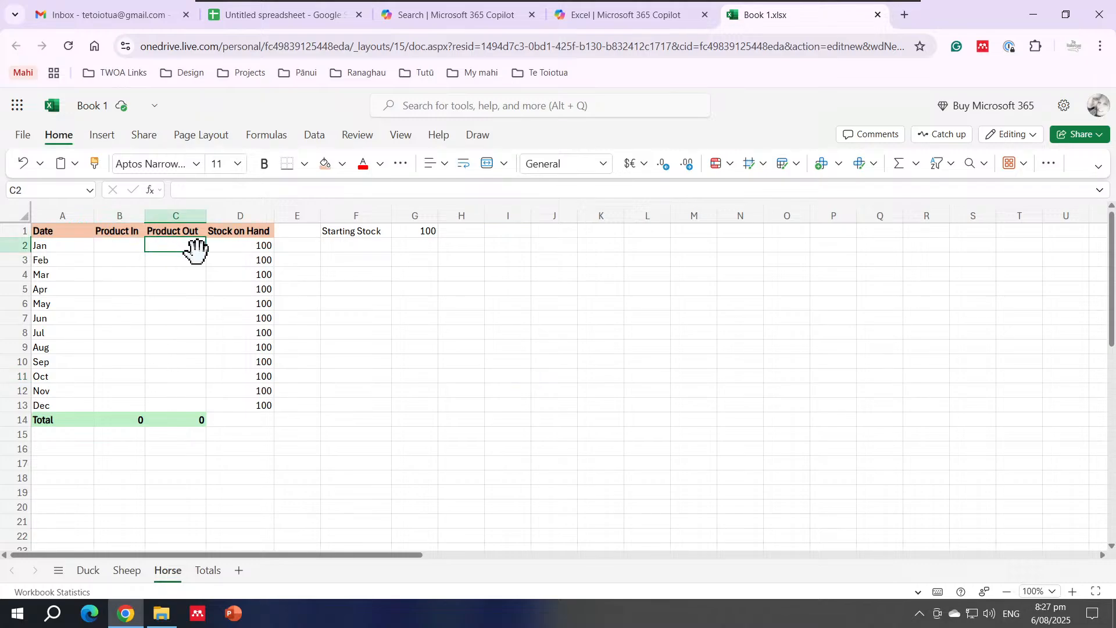
text(15)
key(Return)
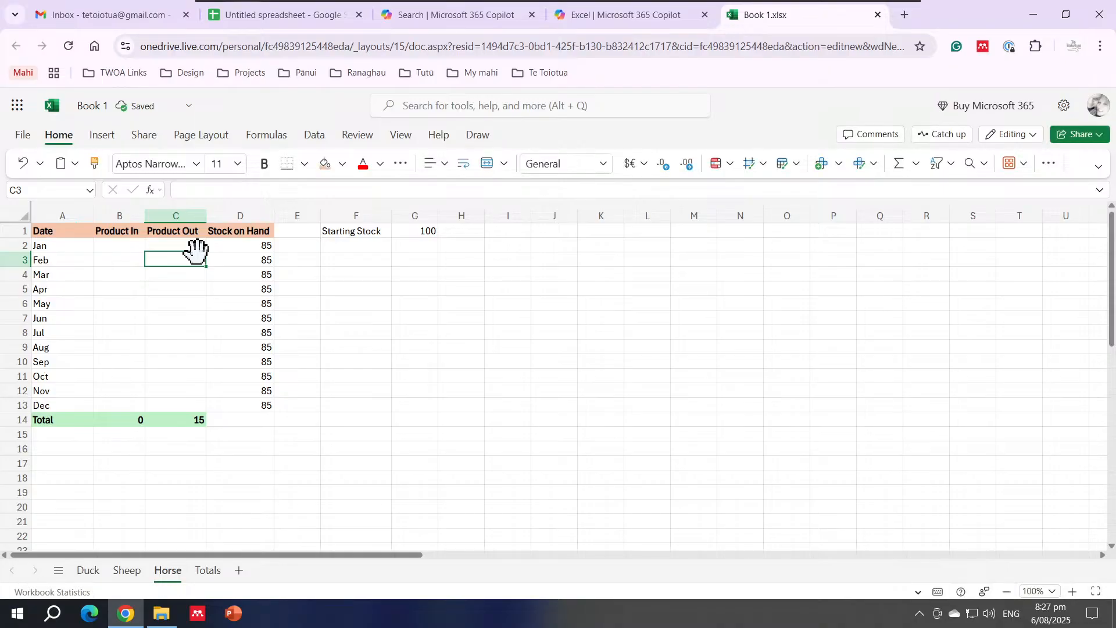
click(208, 572)
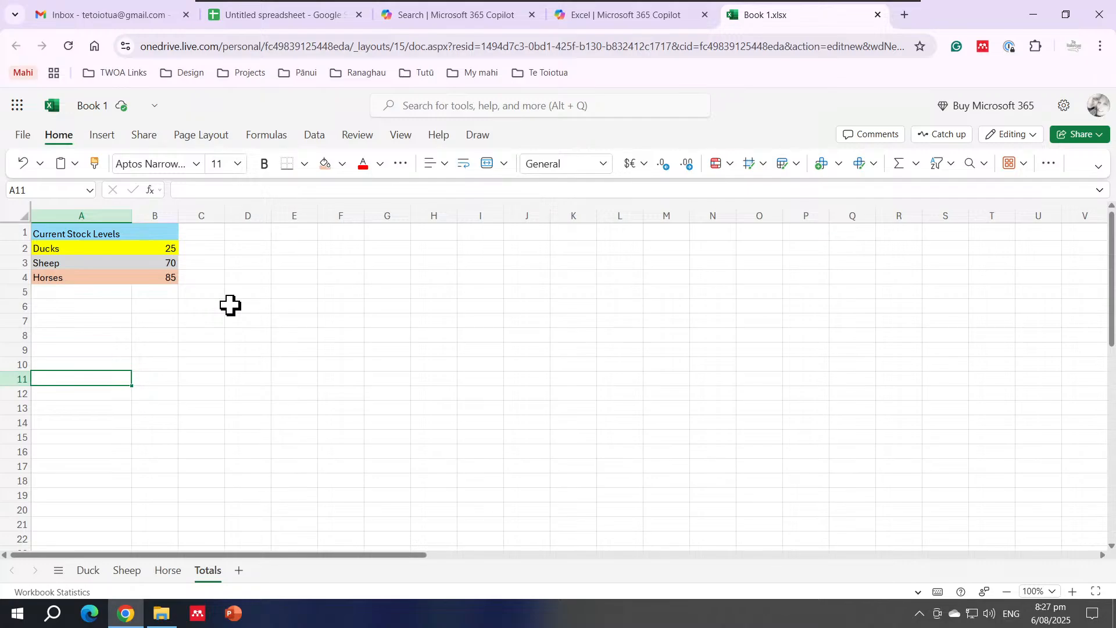
click(203, 302)
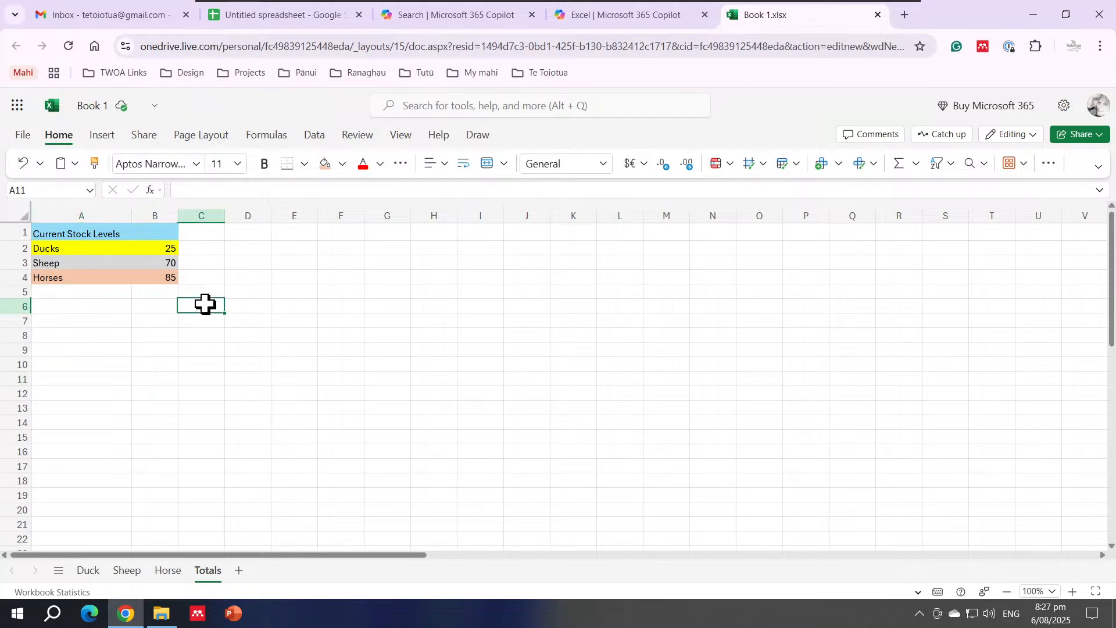
Review the Duck sheet's header row, month labels, and Product In and Product Out cells for the first months
click(88, 569)
click(92, 268)
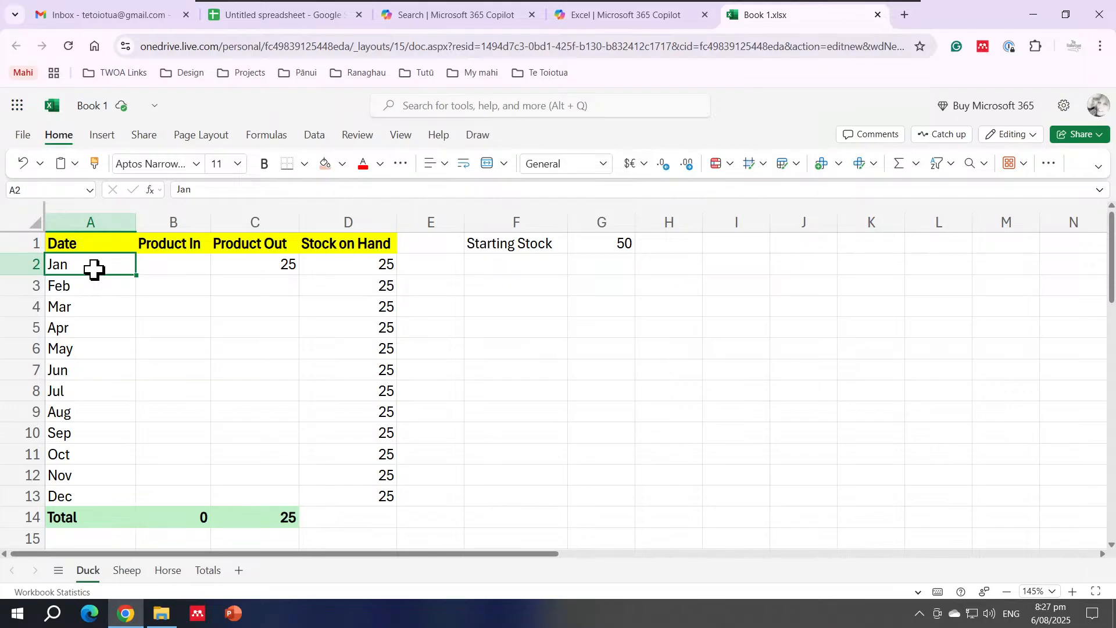
click(98, 243)
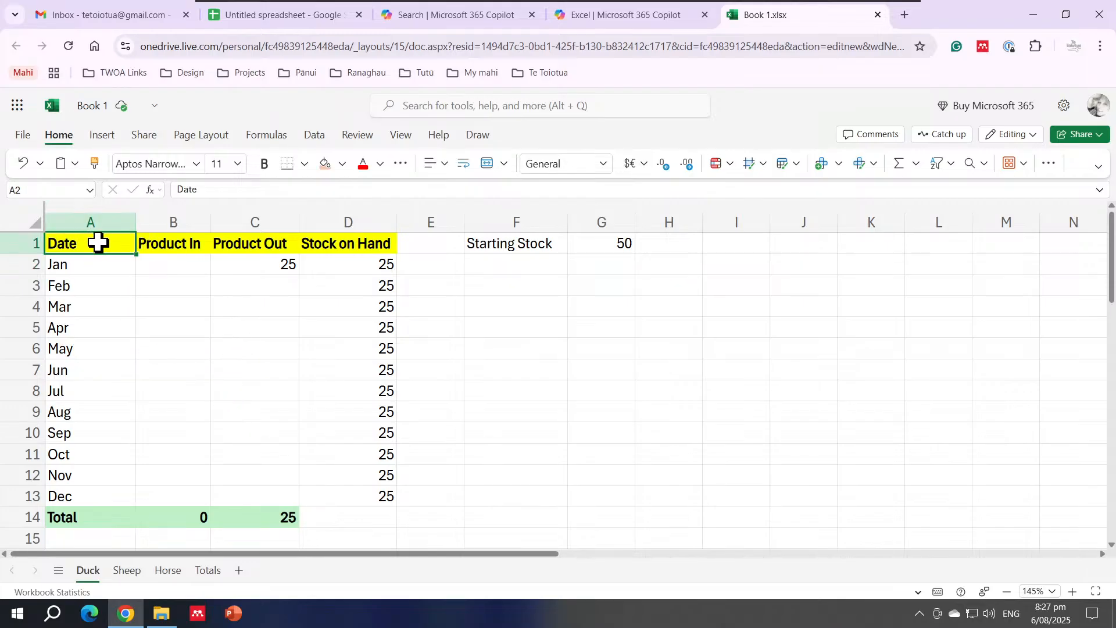
drag(98, 243, 356, 243)
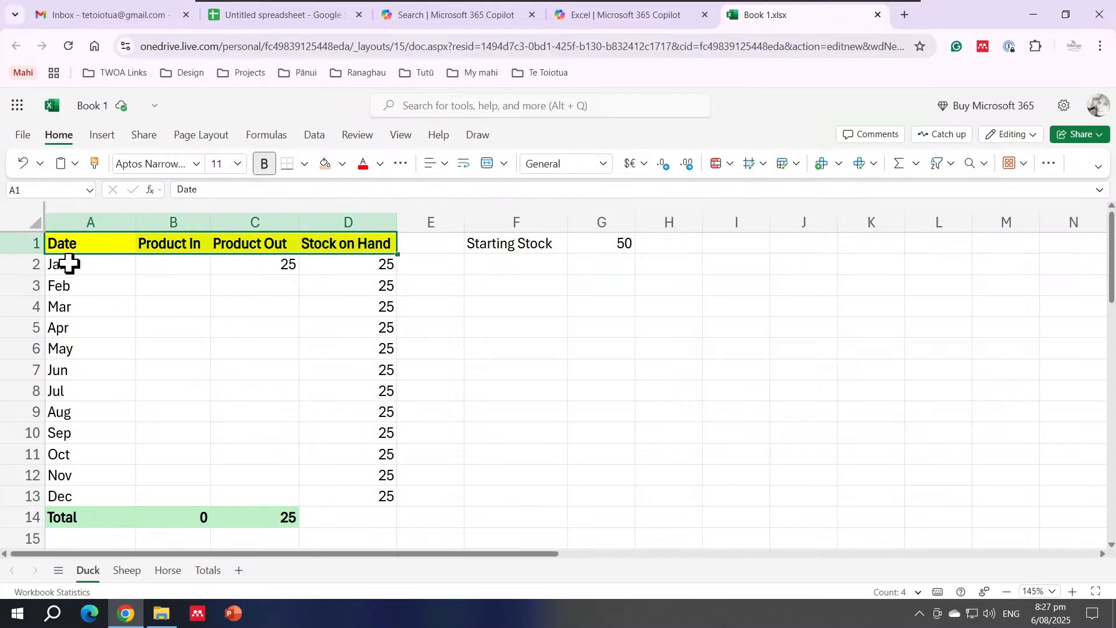
click(70, 263)
click(92, 286)
click(93, 308)
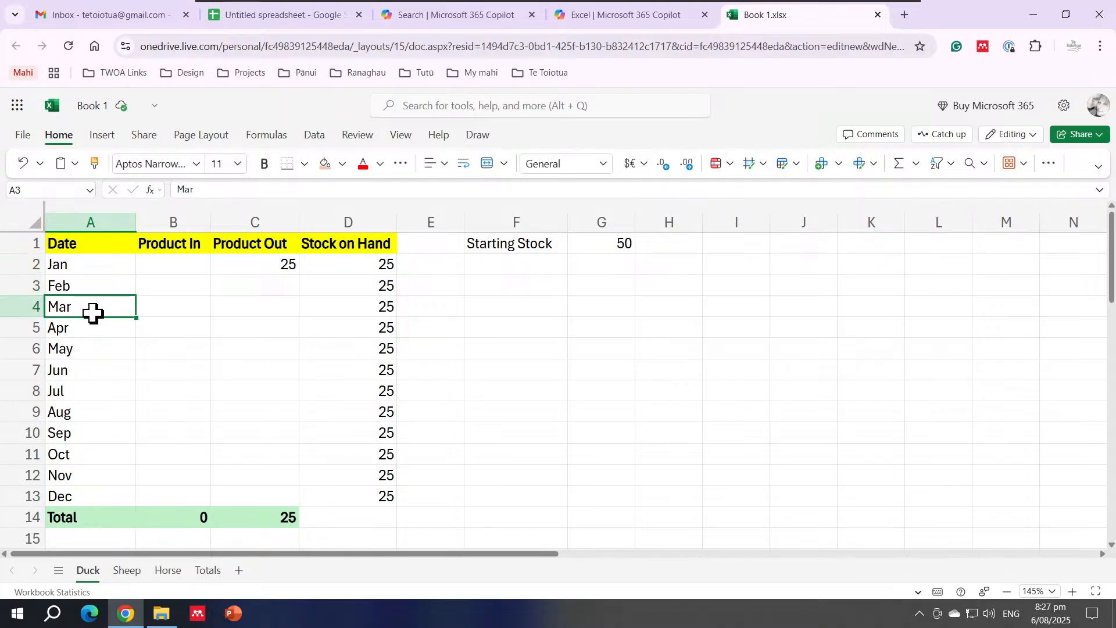
drag(114, 265, 112, 287)
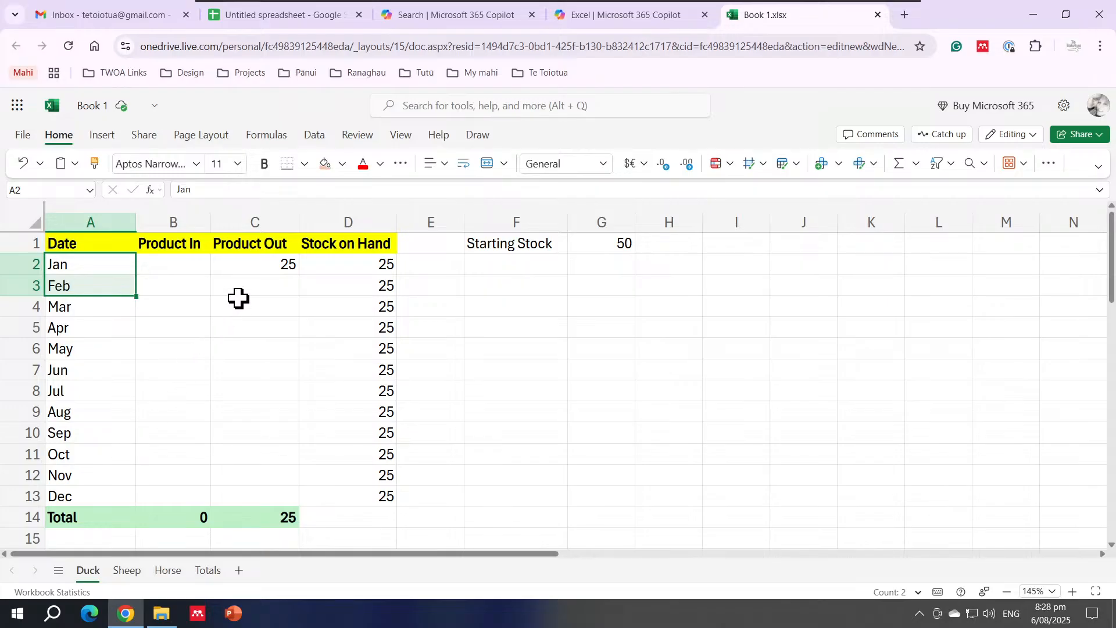
click(176, 265)
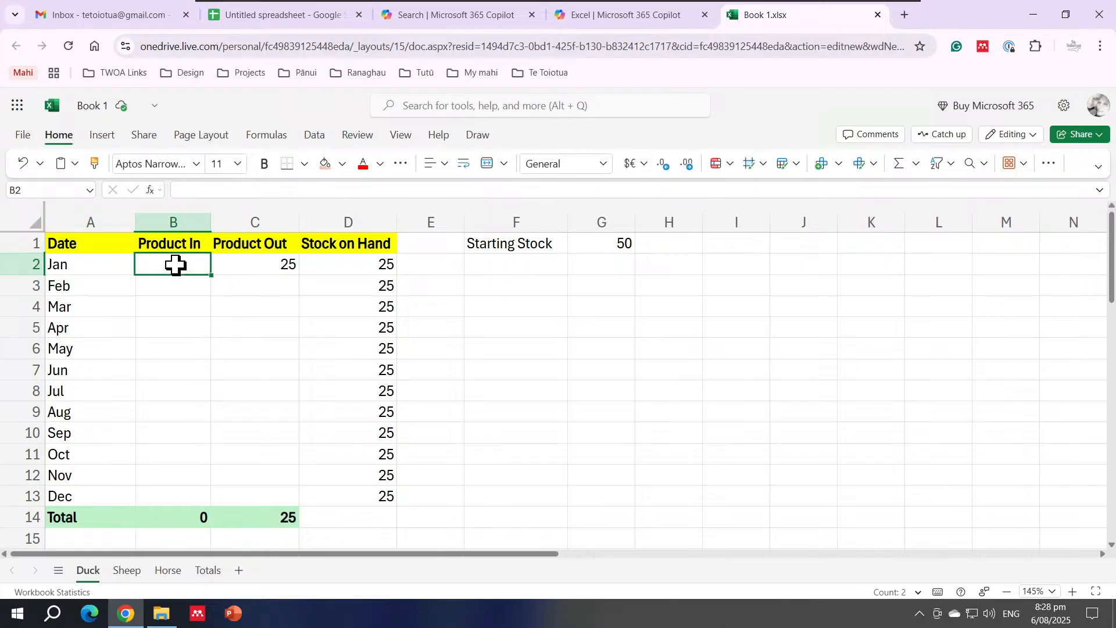
click(243, 265)
click(177, 285)
click(228, 287)
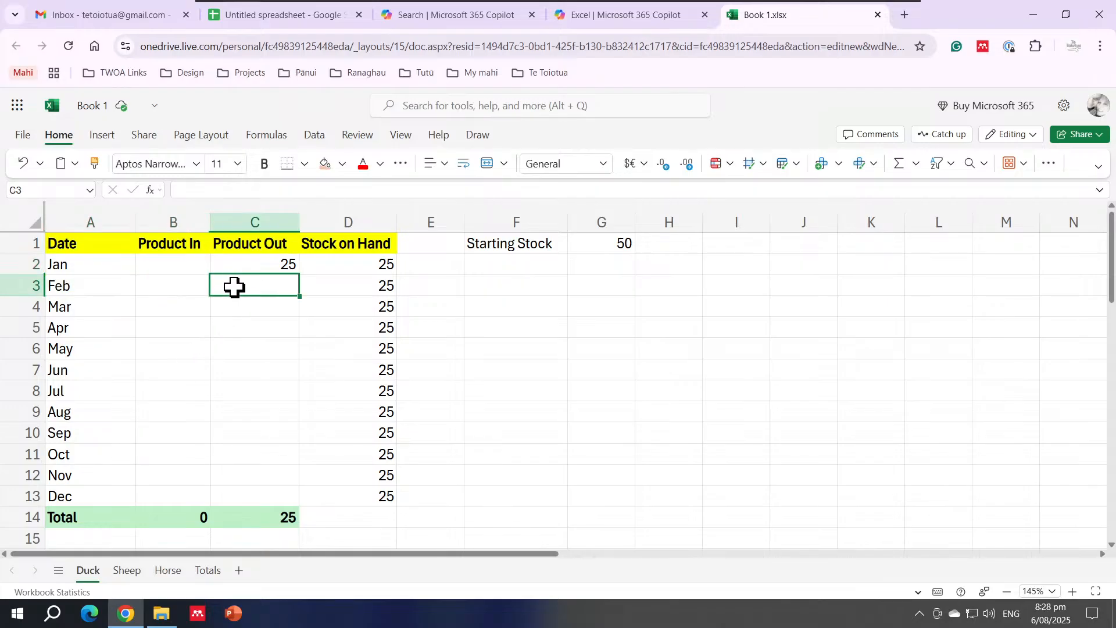
click(180, 308)
click(233, 308)
Examine the Duck sheet's Stock on Hand formulas for January and February and the starting stock, Product In and Product Out cells behind them
click(359, 264)
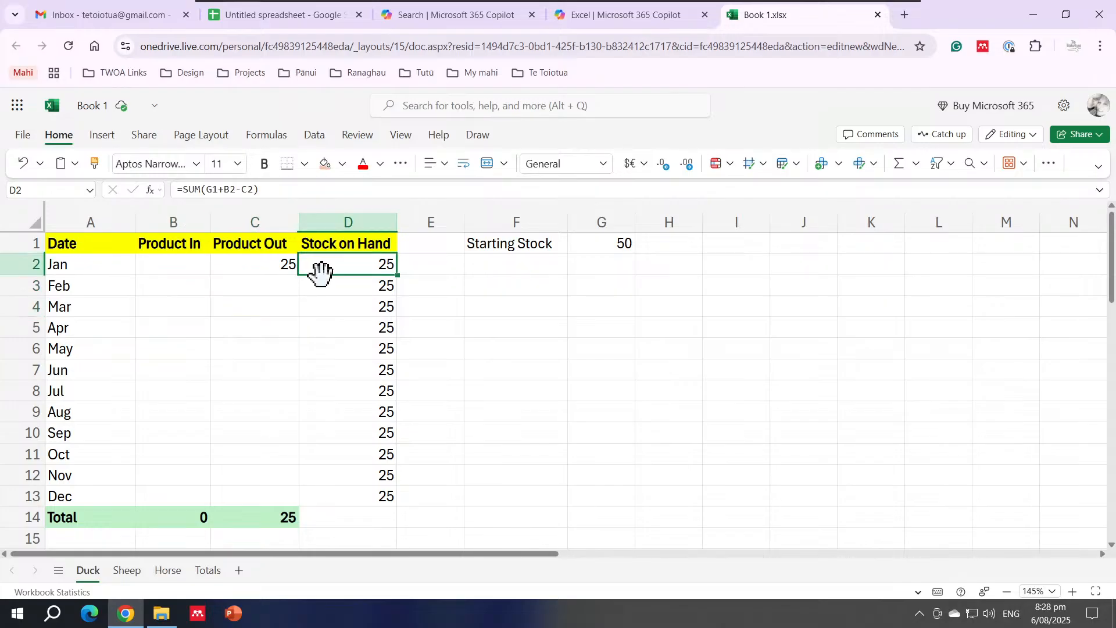
click(339, 285)
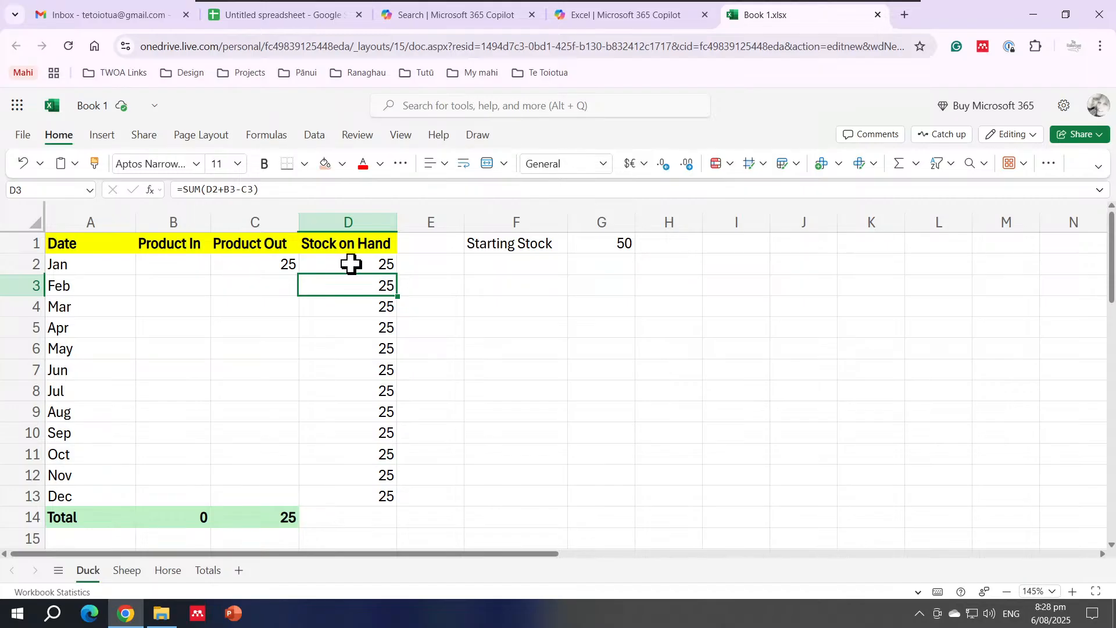
click(356, 264)
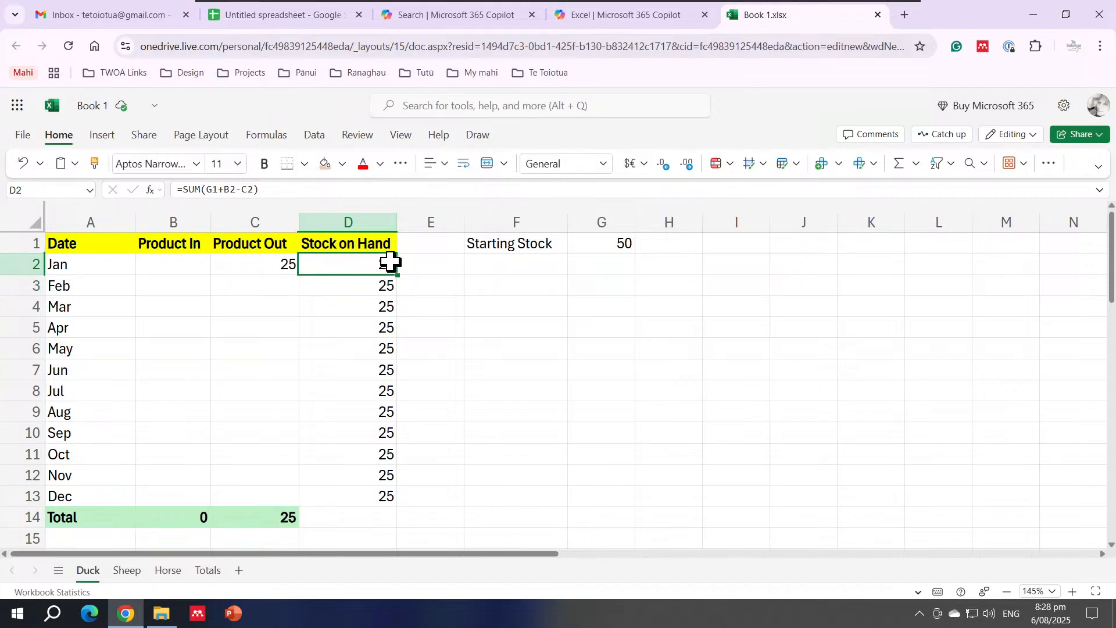
click(621, 245)
click(374, 262)
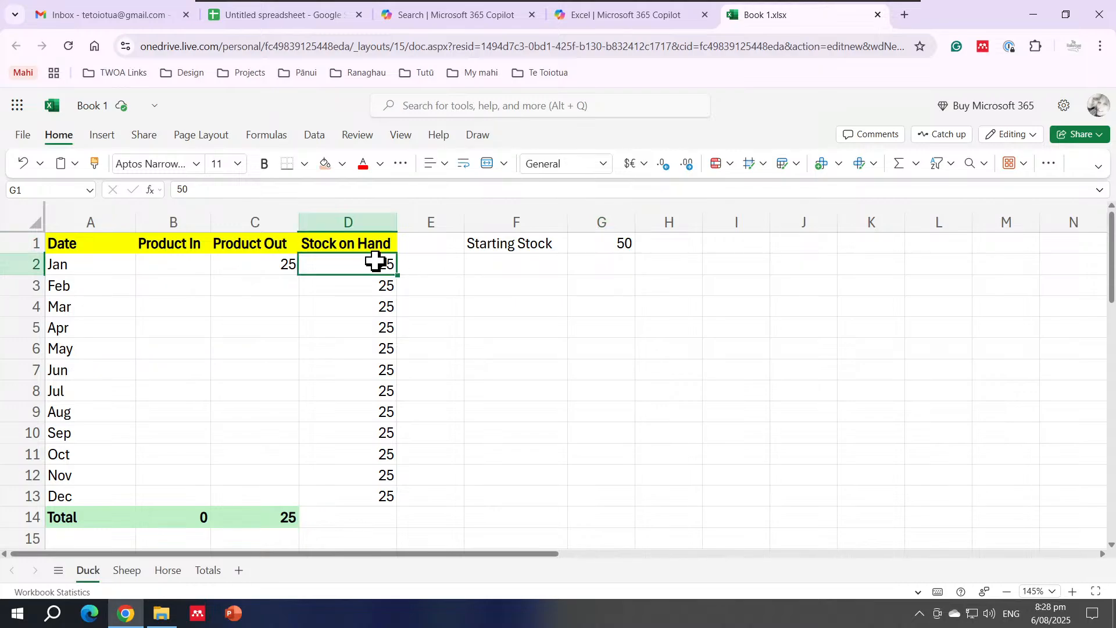
click(171, 266)
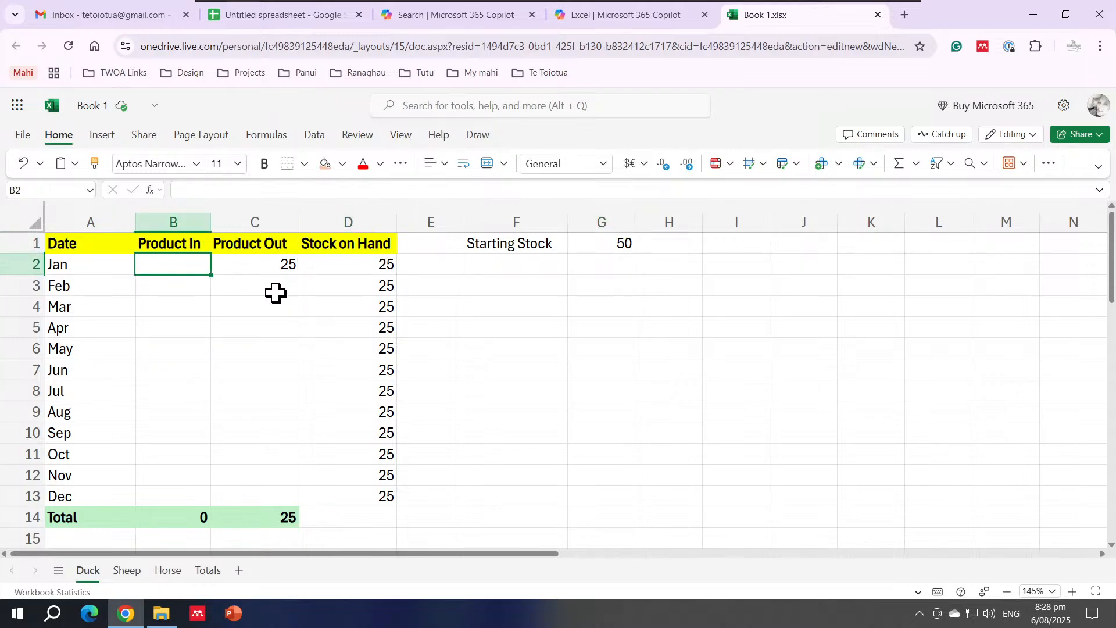
click(250, 267)
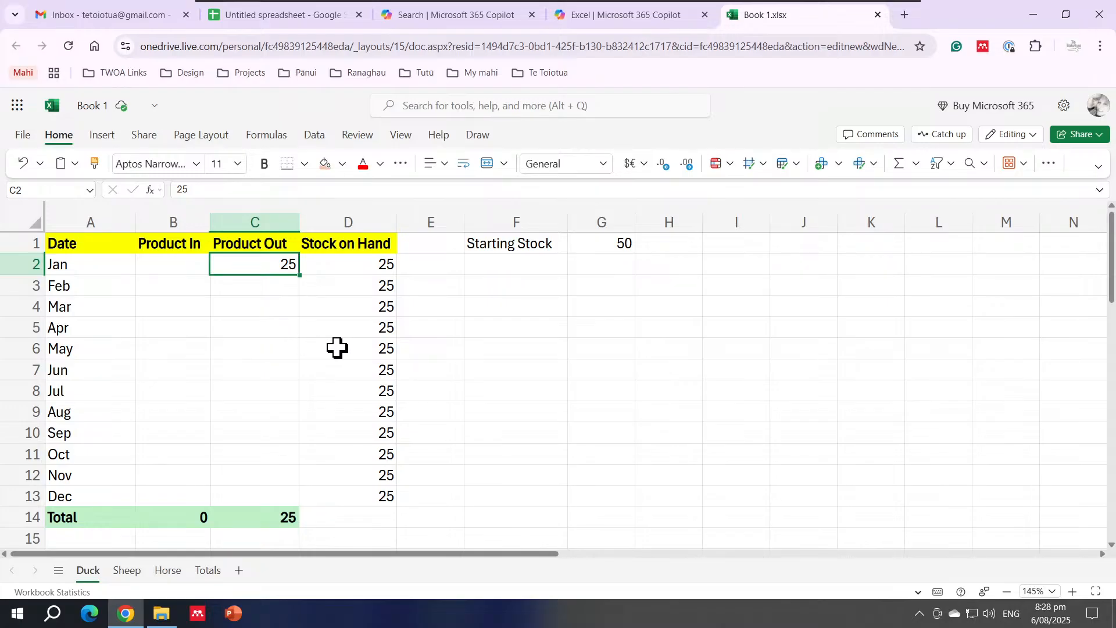
Look through the Sheep, Horse and Duck sheets, and inspect the Ducks formula in B2 of the Totals sheet
click(123, 573)
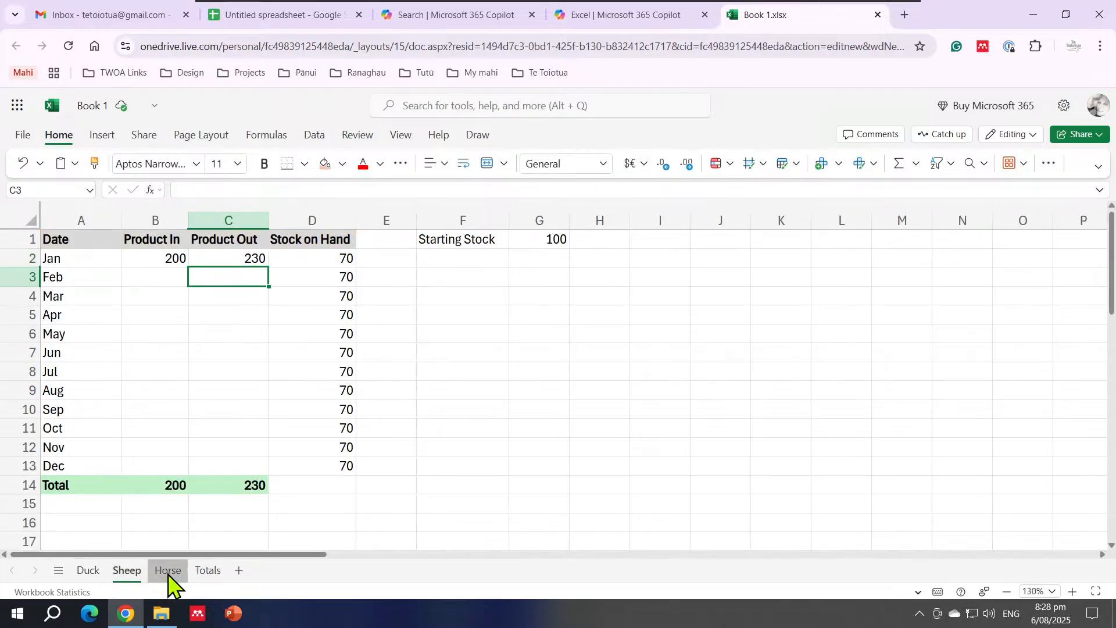
click(167, 572)
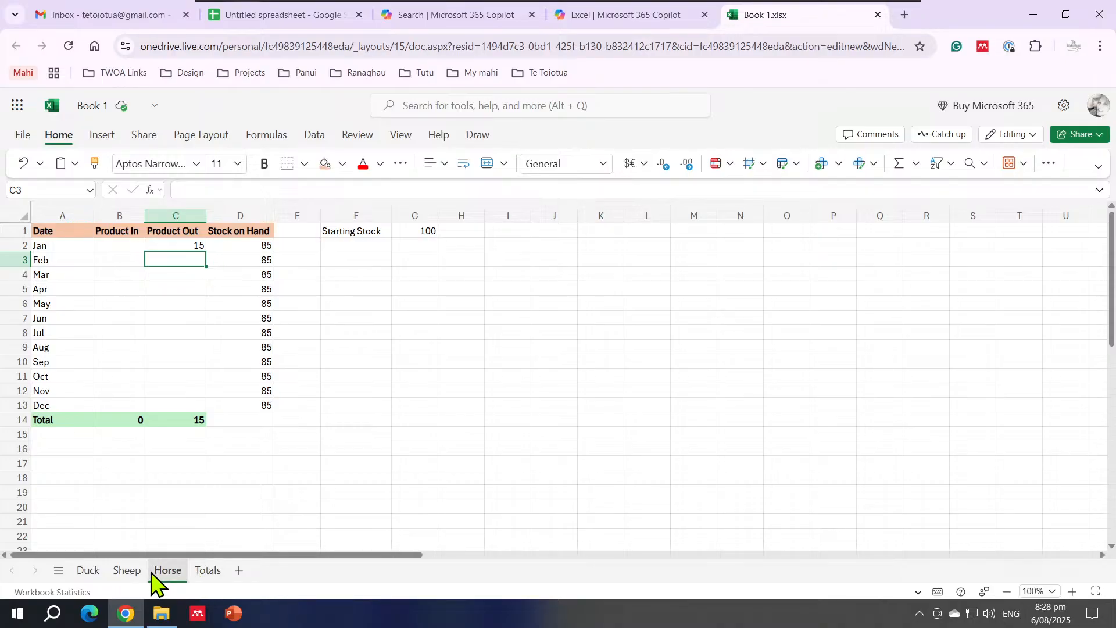
click(123, 572)
click(88, 573)
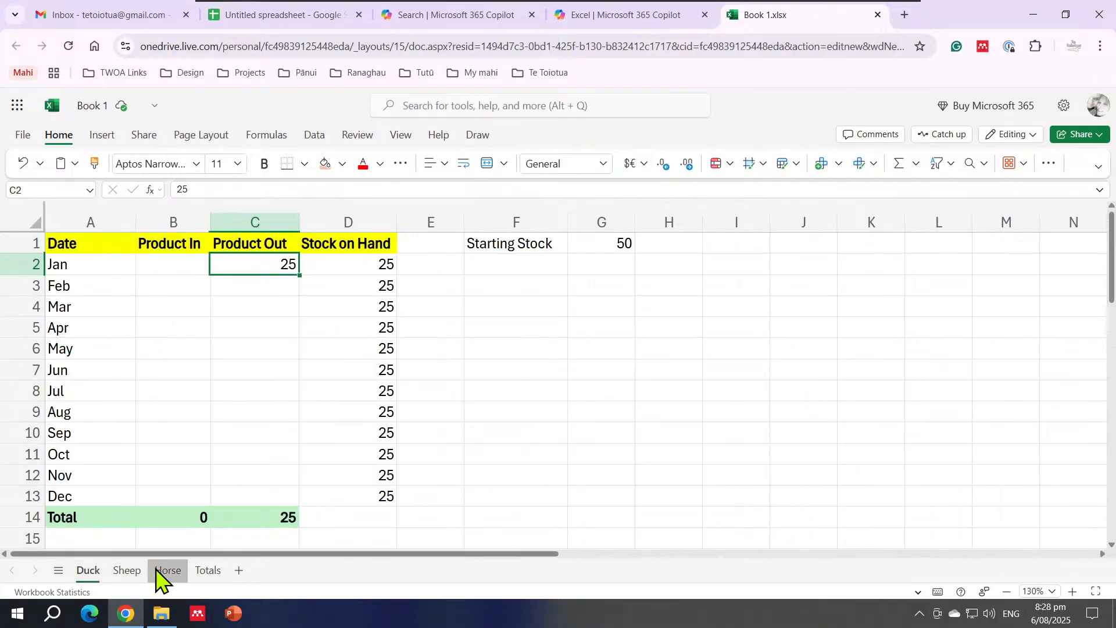
click(167, 572)
click(206, 573)
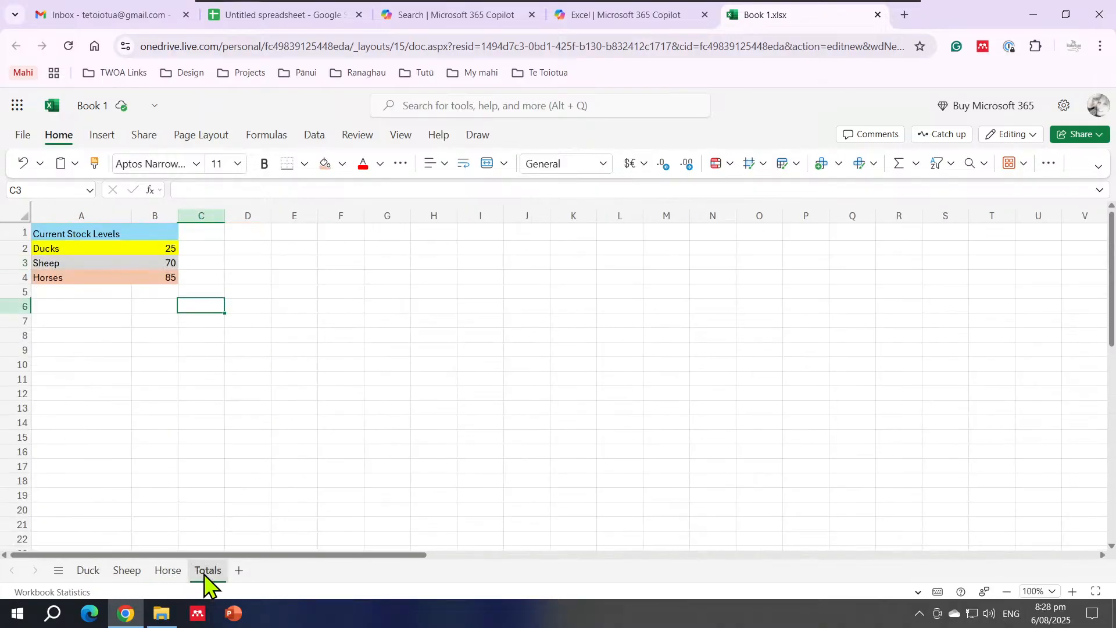
click(160, 248)
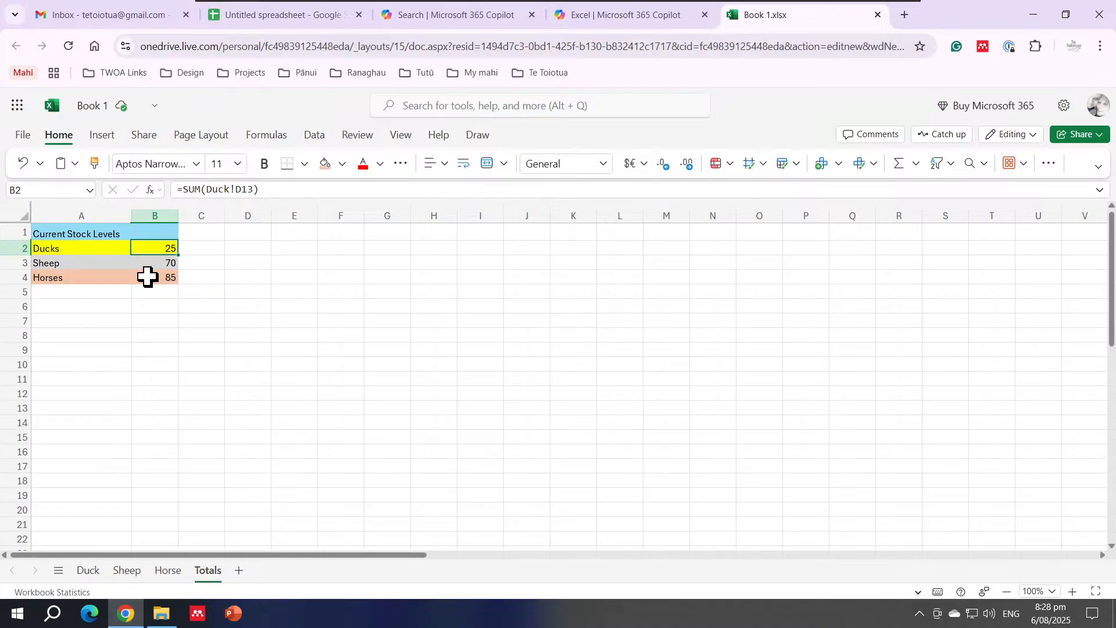
Rename the workbook as Stock Levels 2025
click(90, 110)
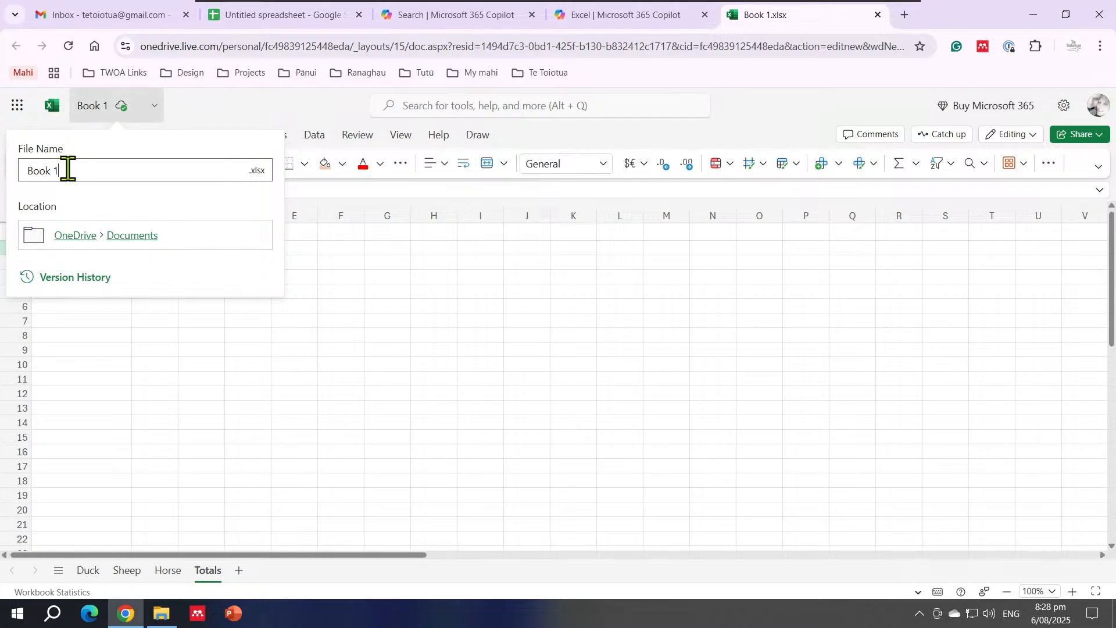
drag(67, 169, 20, 179)
text(St)
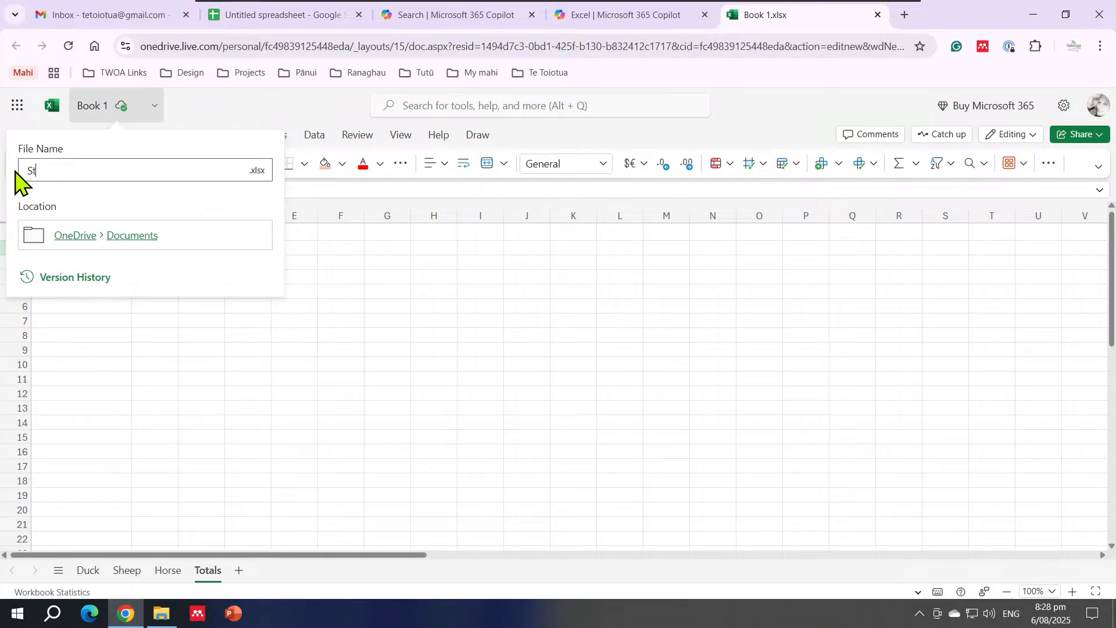
text(ock Levels 2025)
key(Return)
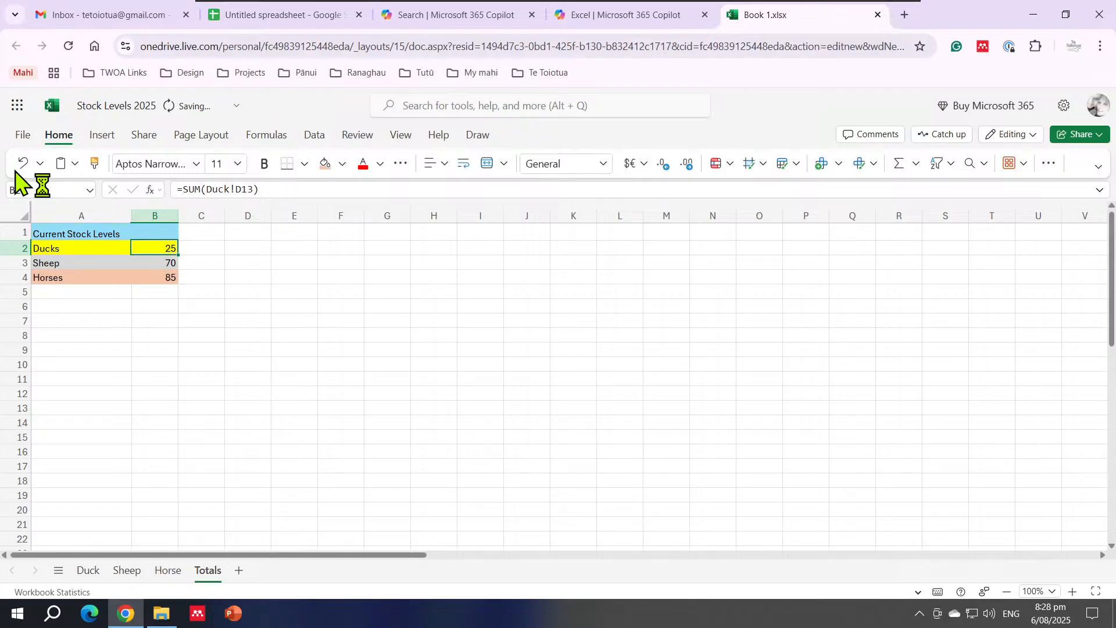
On the Duck sheet, clear January's Product Out value in C2
click(88, 570)
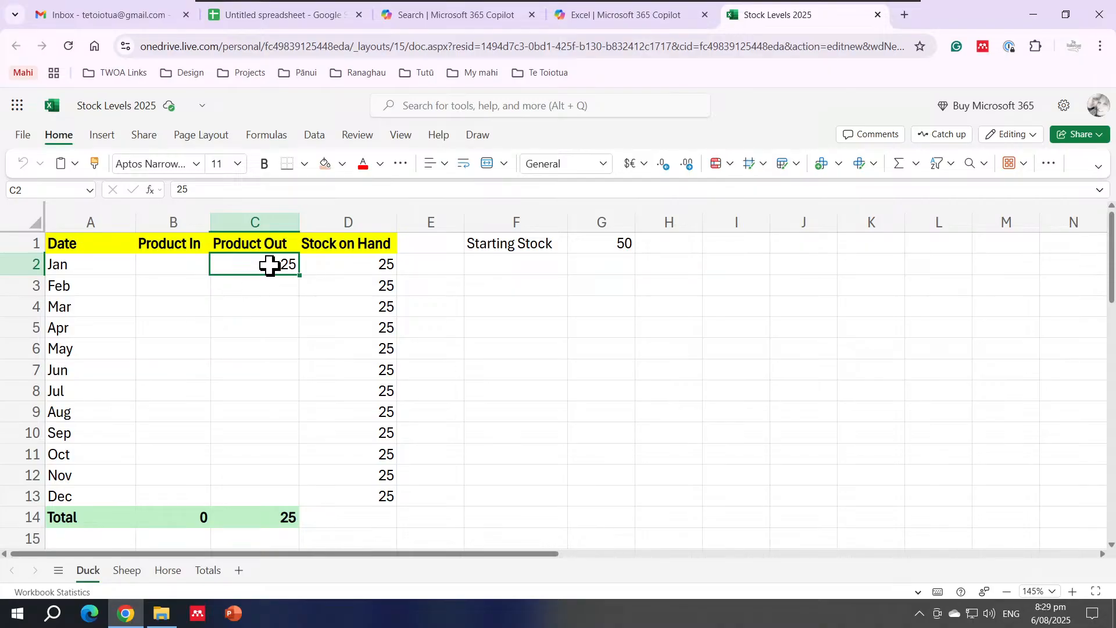
key(Delete)
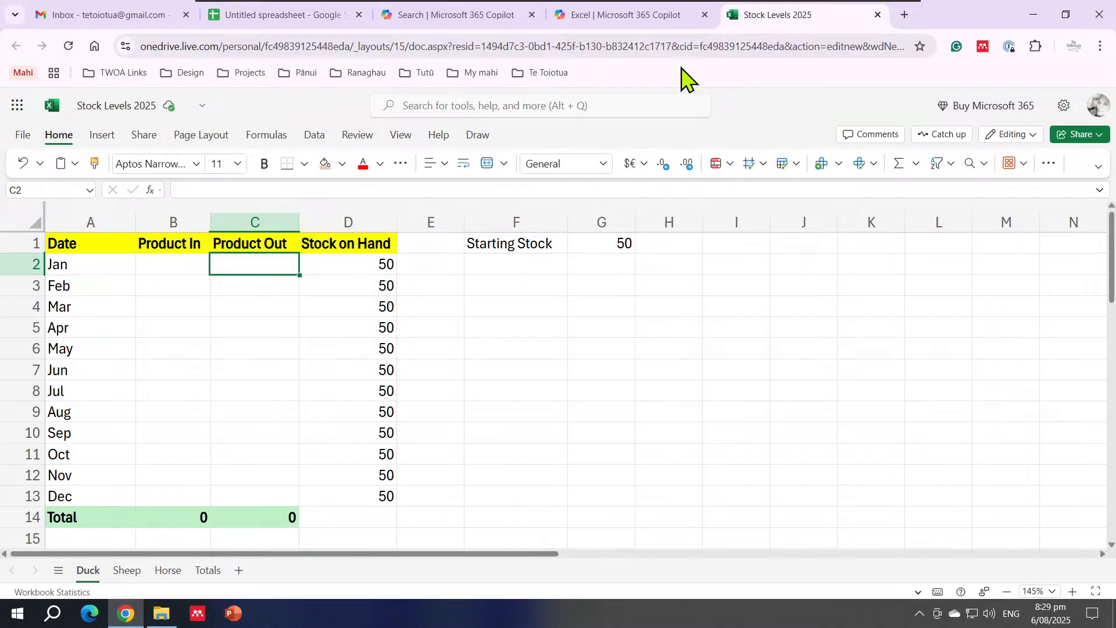
Close the Stock Levels 2025 workbook and refresh the list of Excel files
middle_click(777, 18)
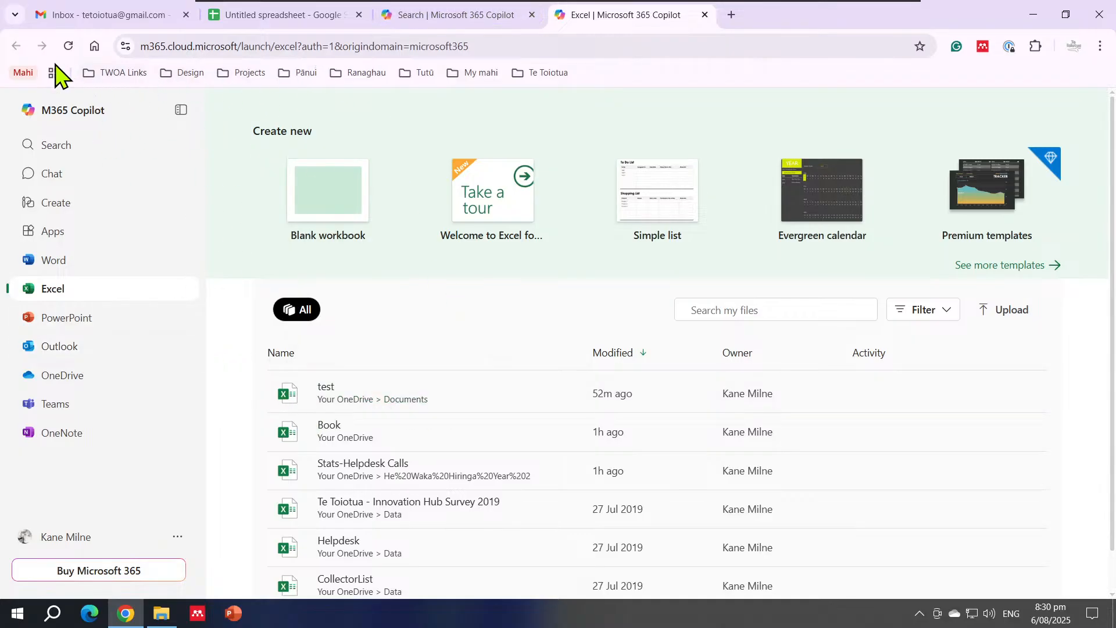
click(69, 46)
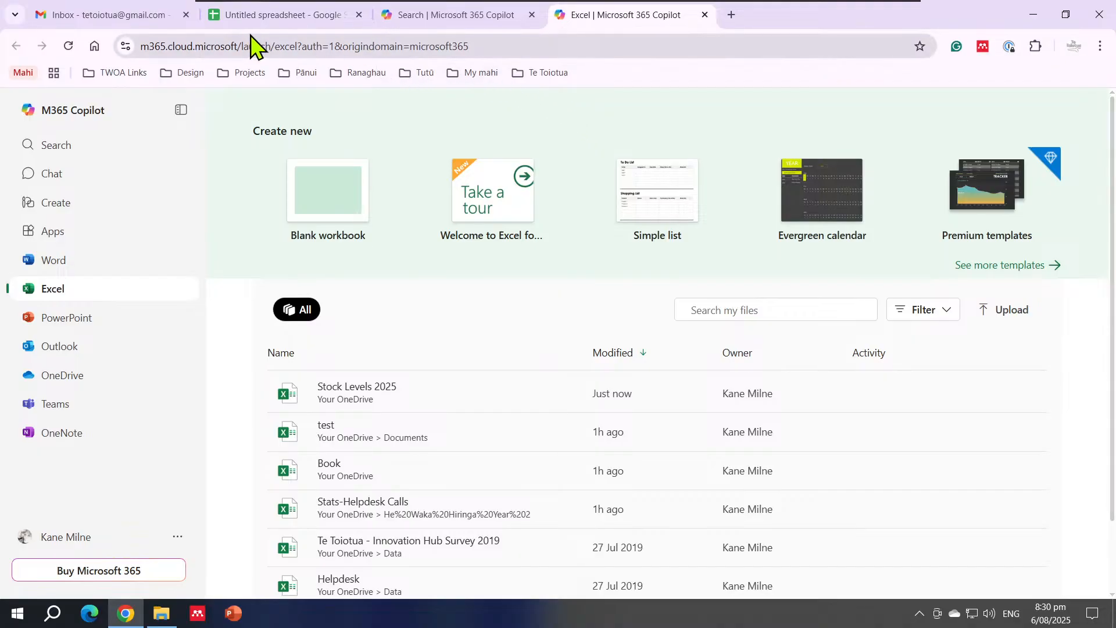
Switch to the Gmail inbox
click(130, 16)
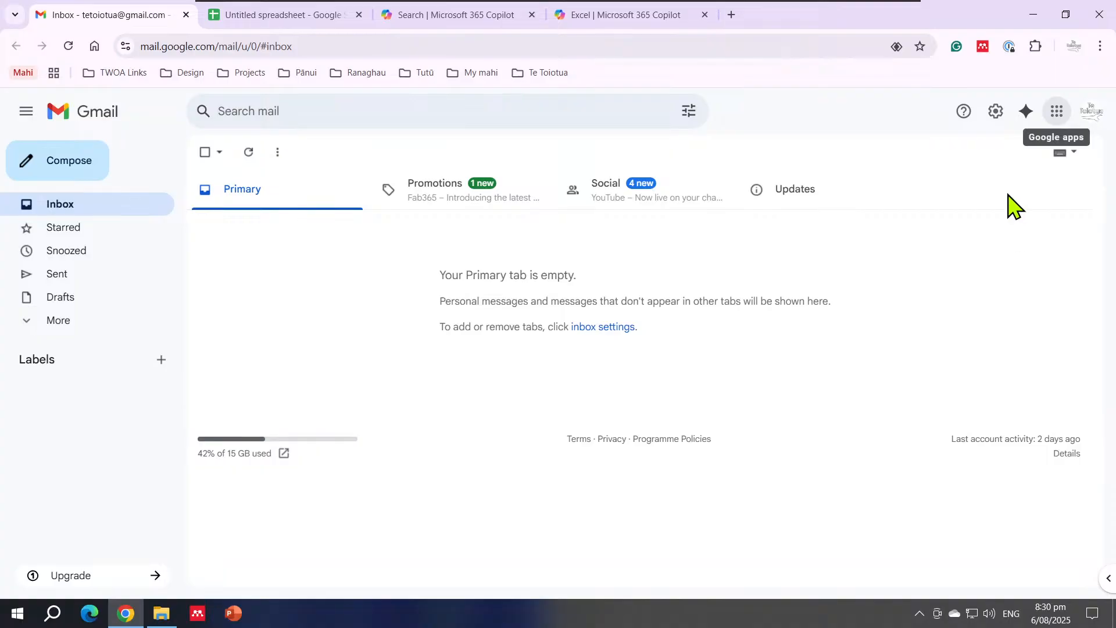
Open Google Drive from the Google apps and show its options for creating a new item
click(1052, 119)
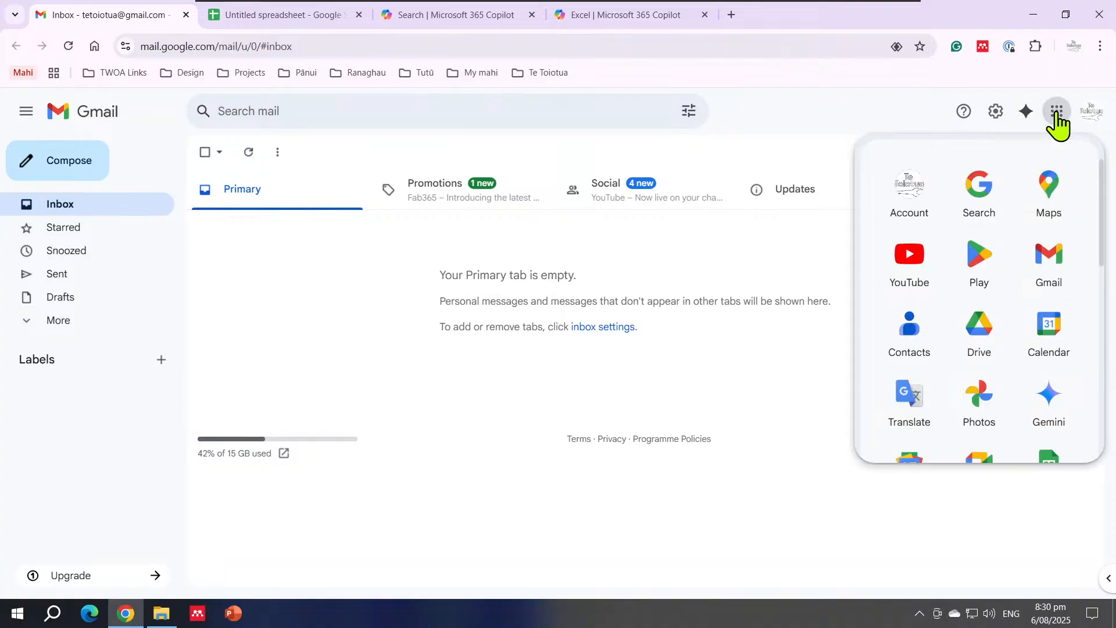
scroll(988, 244, down, 2)
scroll(907, 285, down, 1)
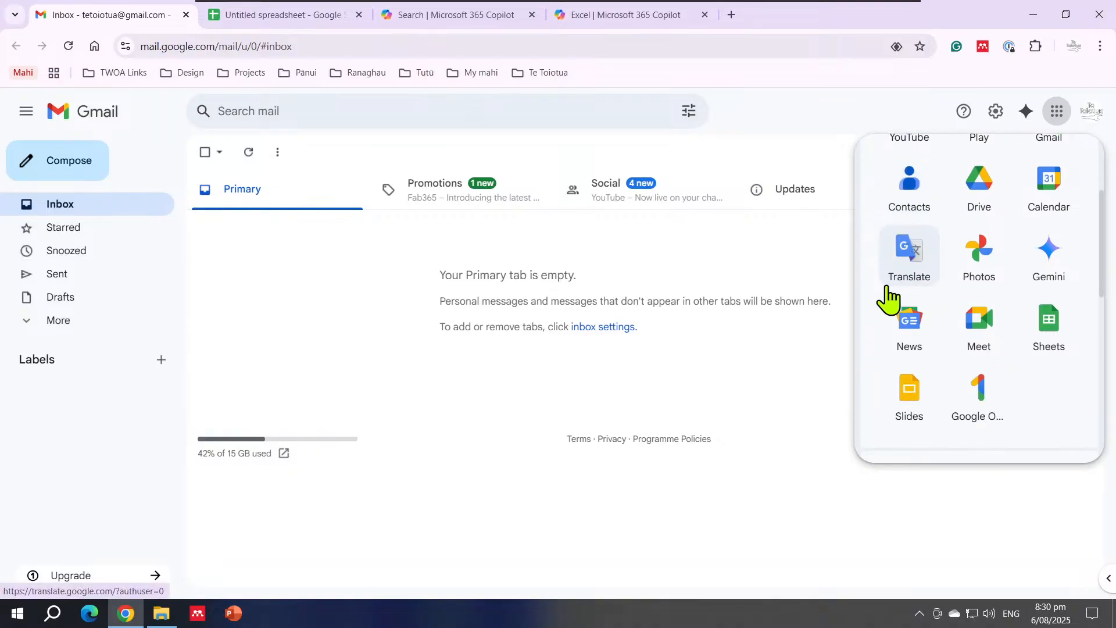
scroll(1000, 308, up, 2)
click(992, 327)
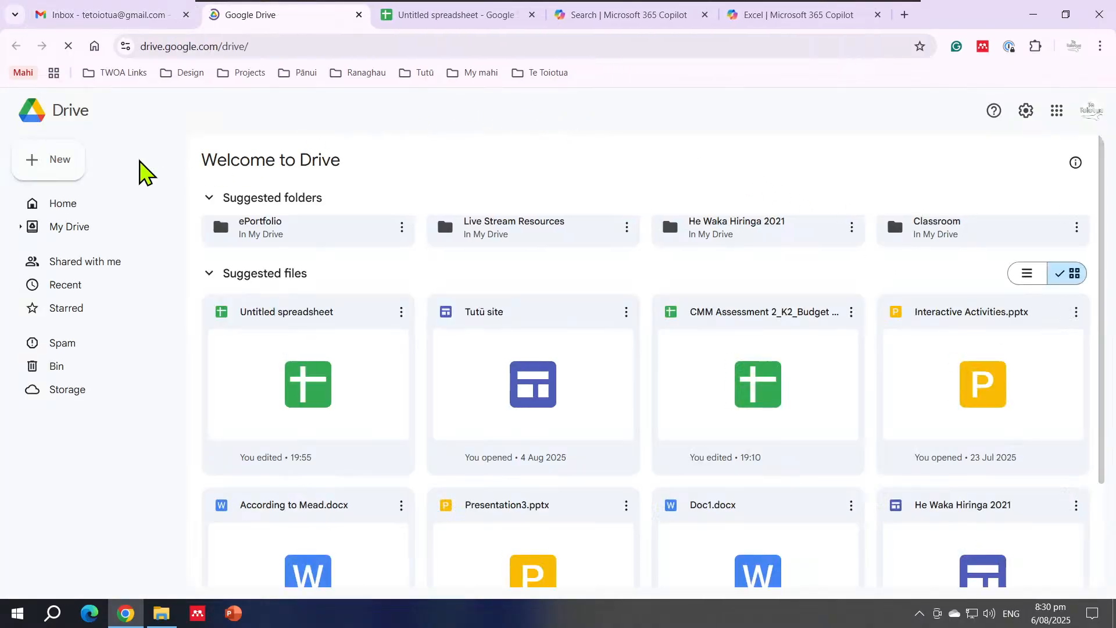
click(51, 166)
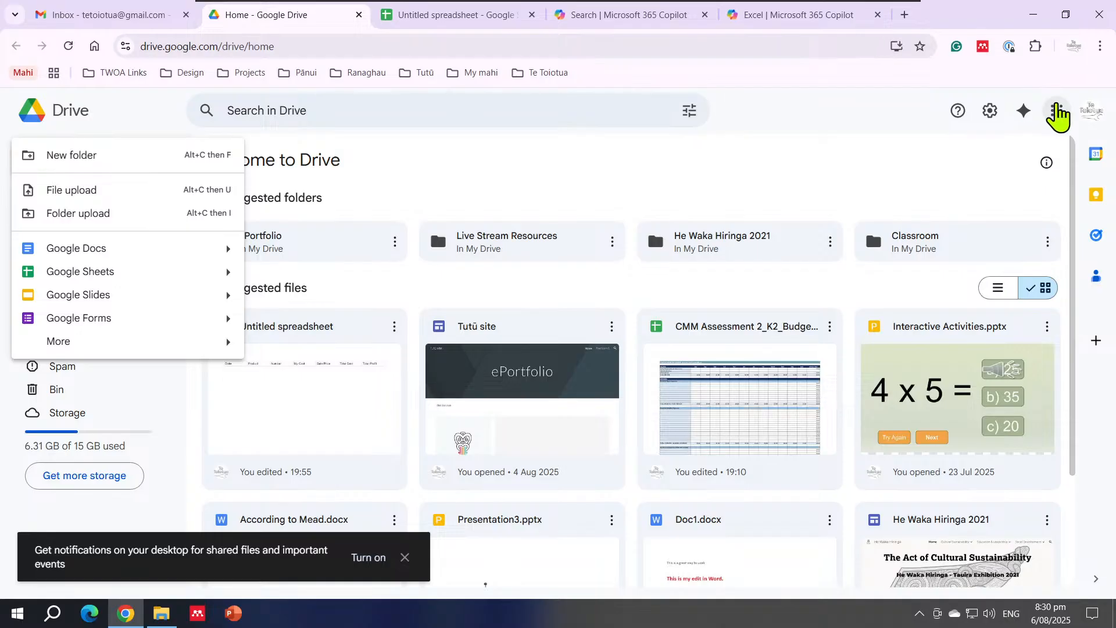
Open the Google Sheets home page from the Google apps, and switch to the already open untitled spreadsheet
click(1057, 110)
scroll(1050, 326, down, 2)
click(1050, 326)
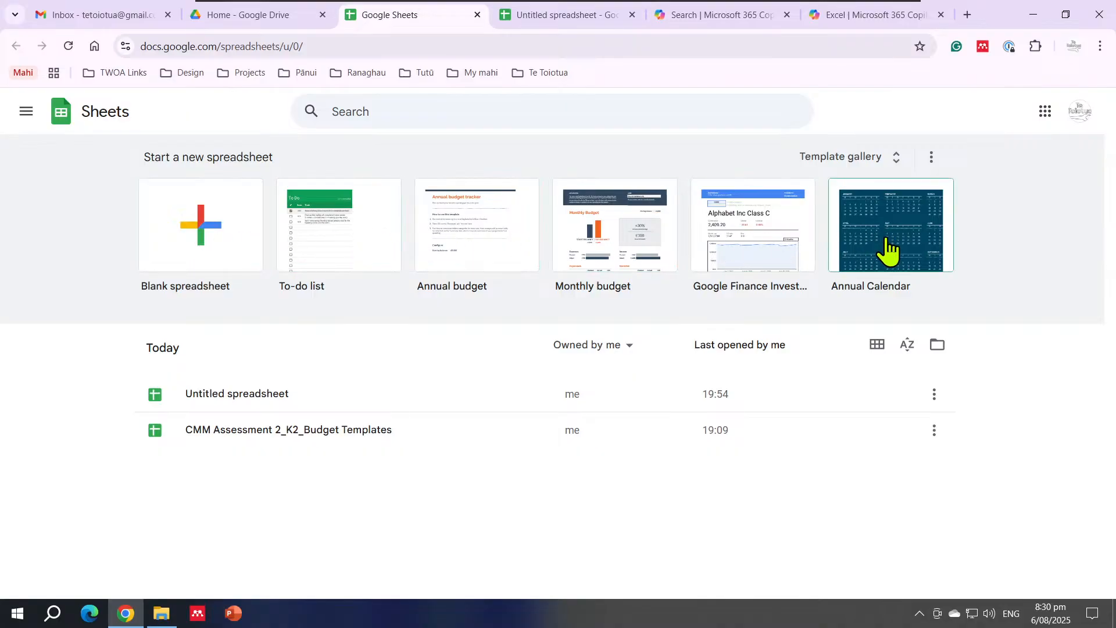
click(555, 14)
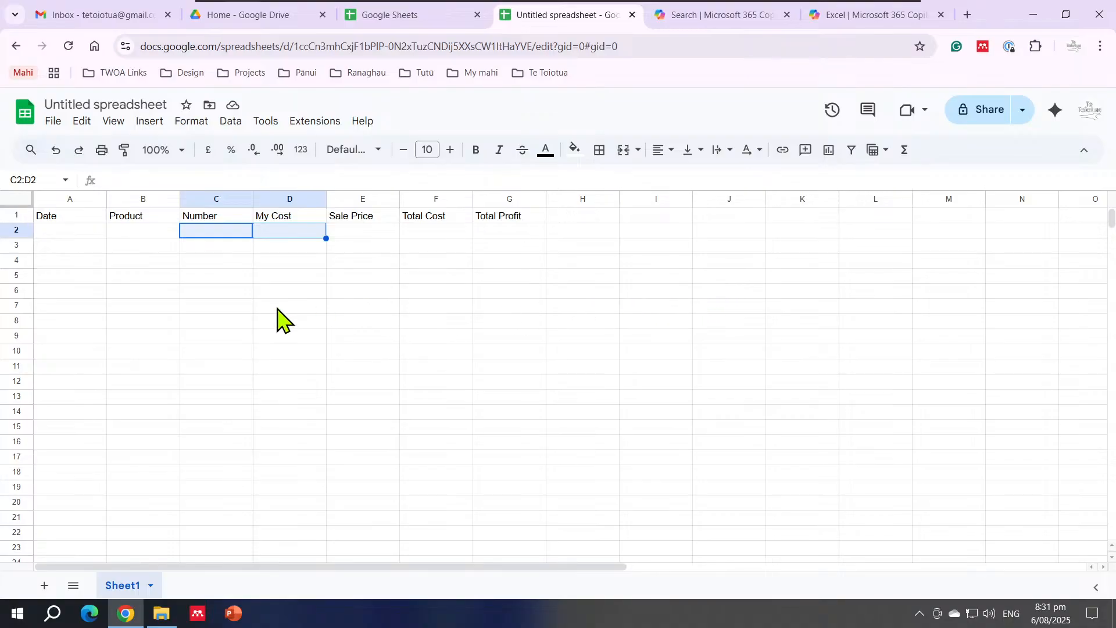
Rename the untitled spreadsheet as "P&L 2025"
click(184, 277)
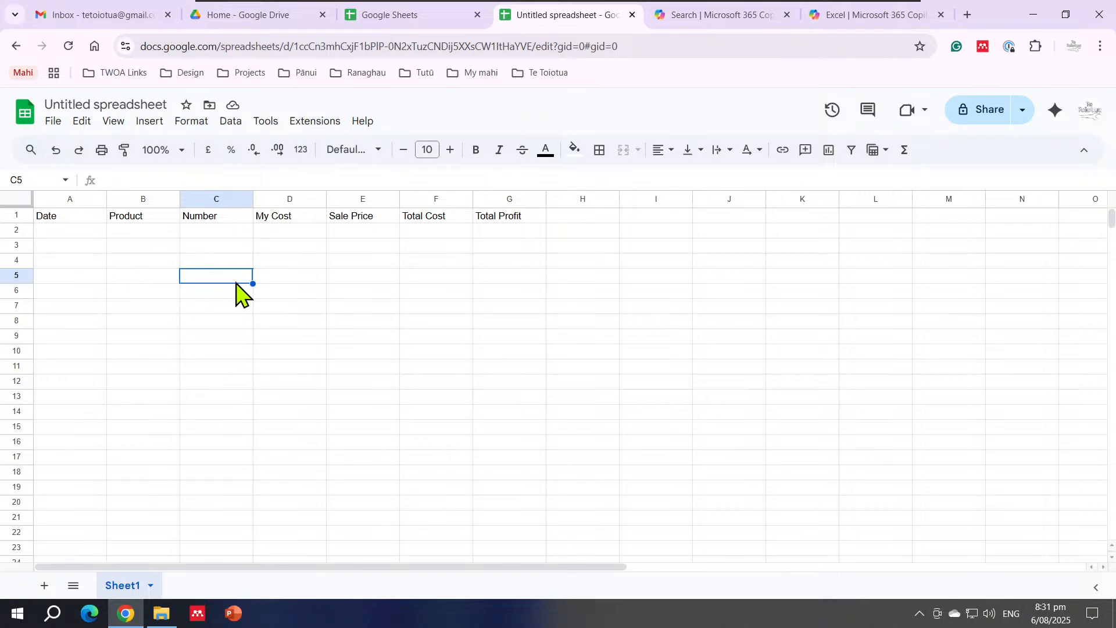
click(86, 230)
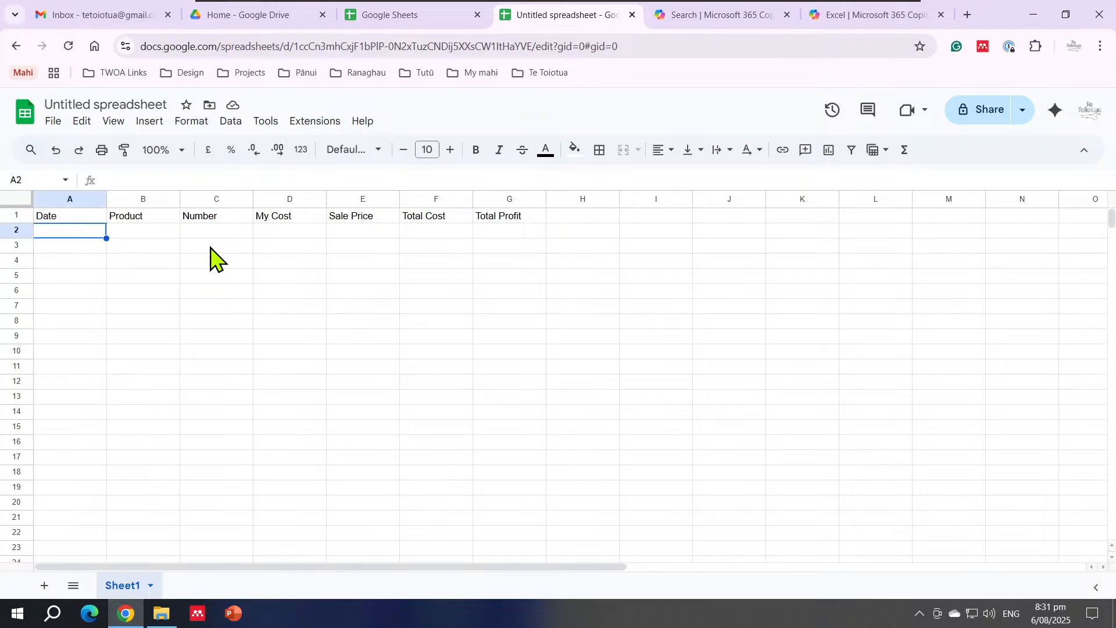
click(122, 104)
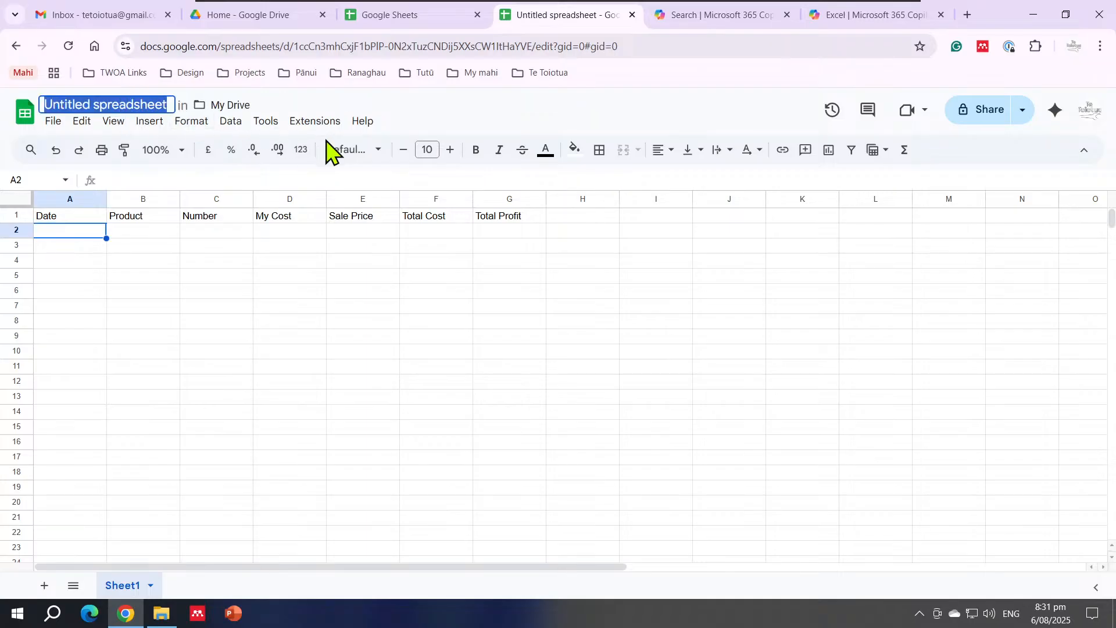
text(P)
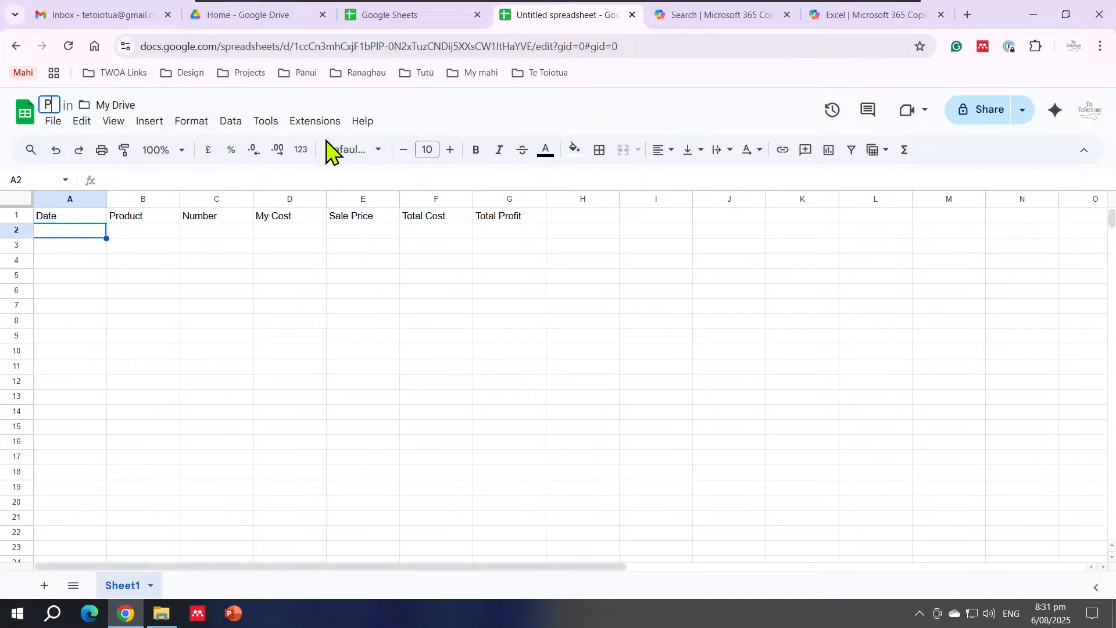
text(&L)
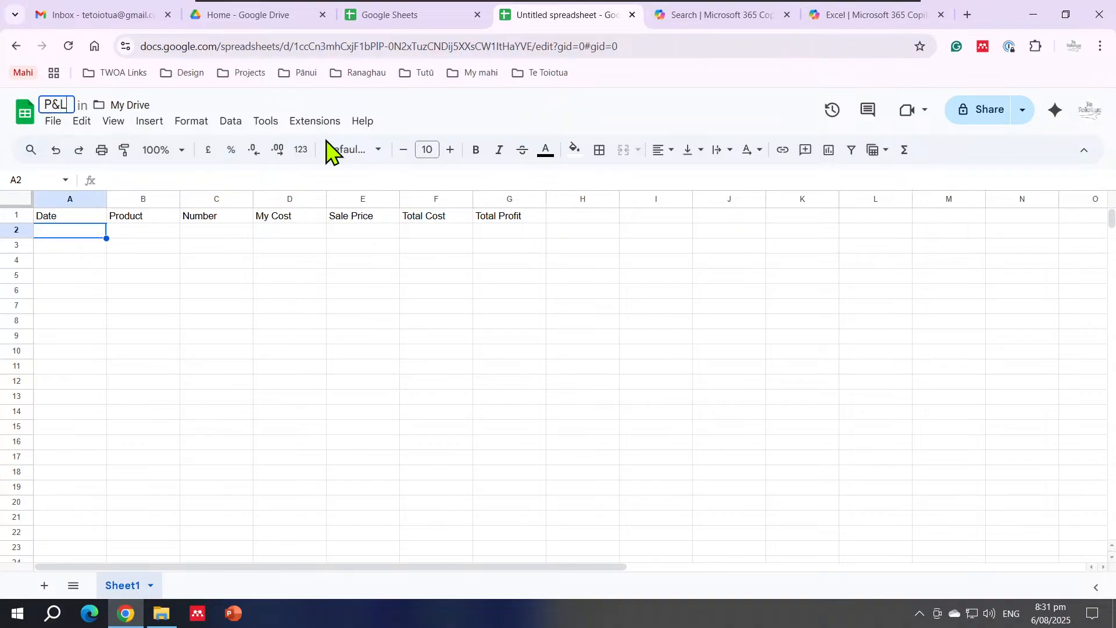
text( 2025)
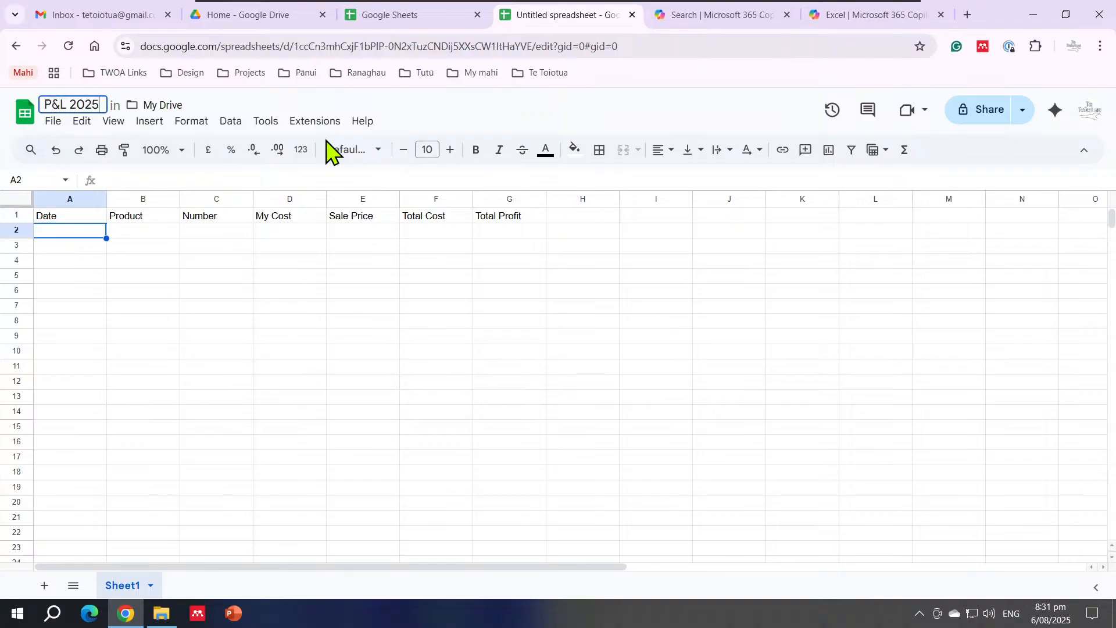
key(Return)
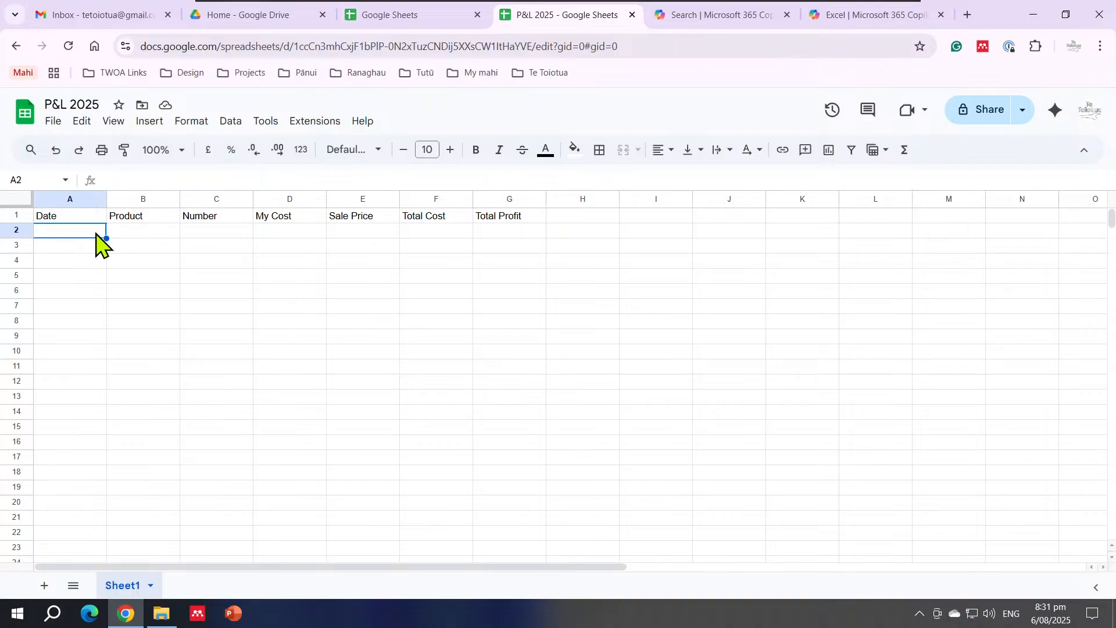
Examine the column headings in A1:G1, the list of available functions and the empty cells under Date
click(66, 216)
drag(67, 216, 510, 223)
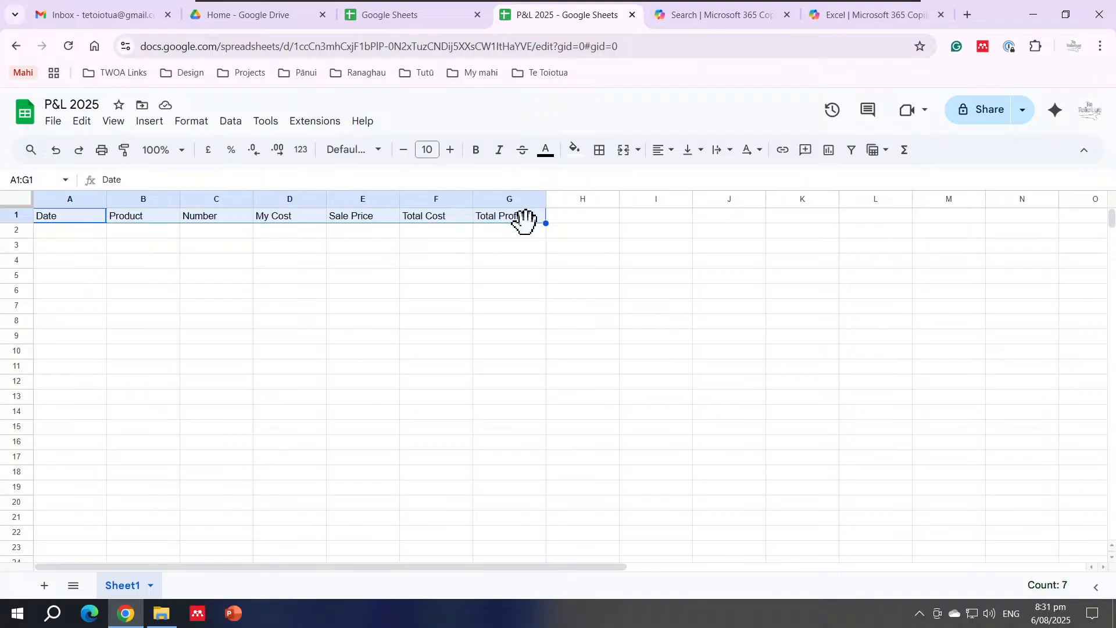
click(657, 236)
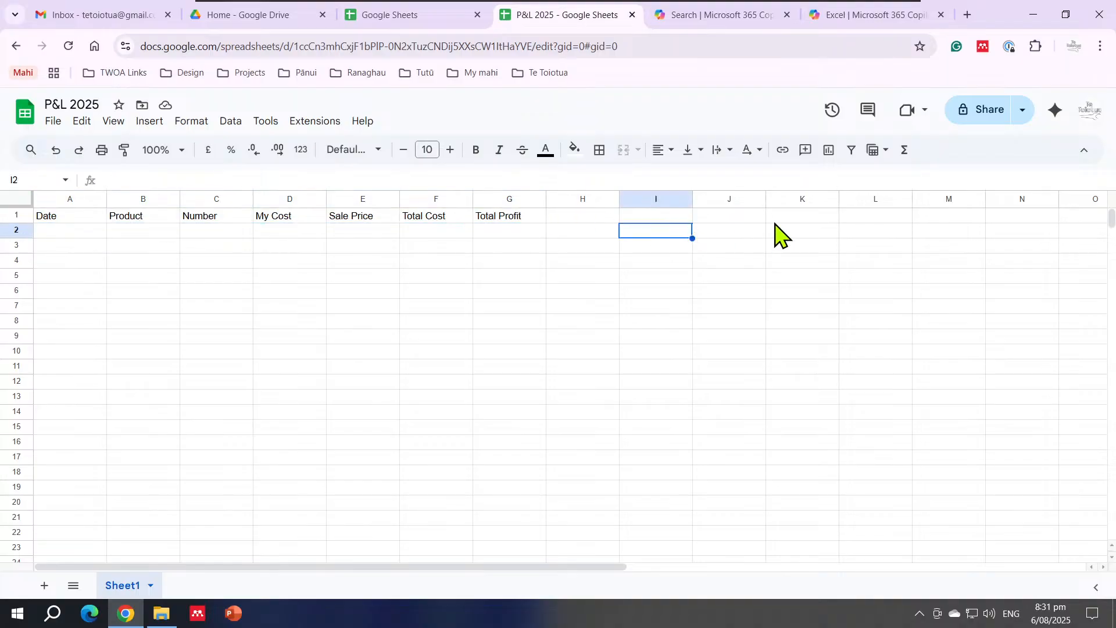
click(909, 152)
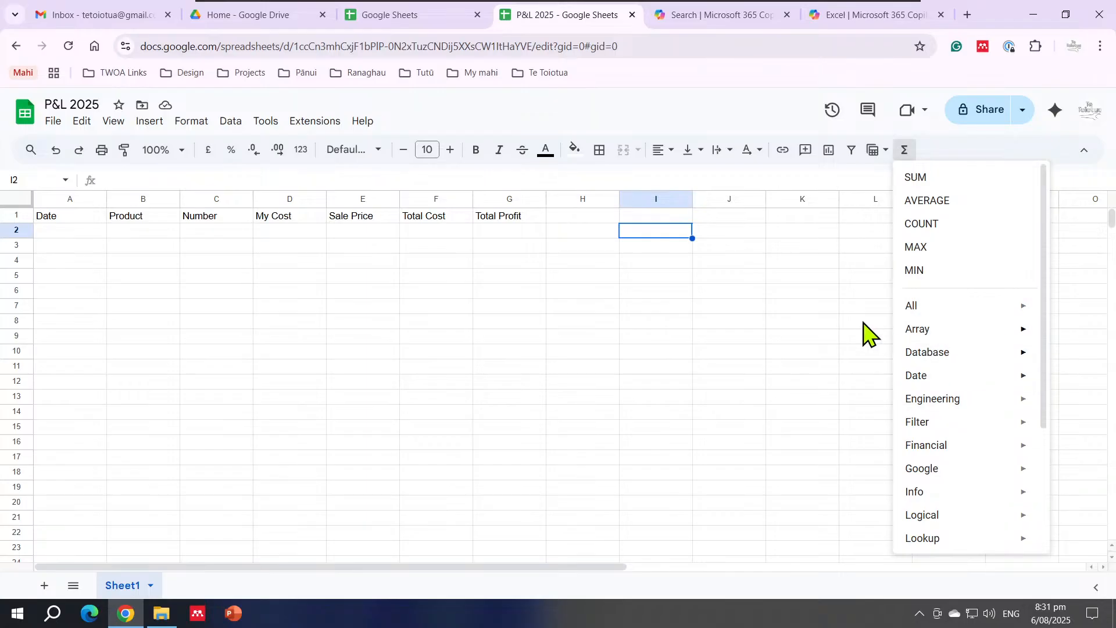
click(795, 293)
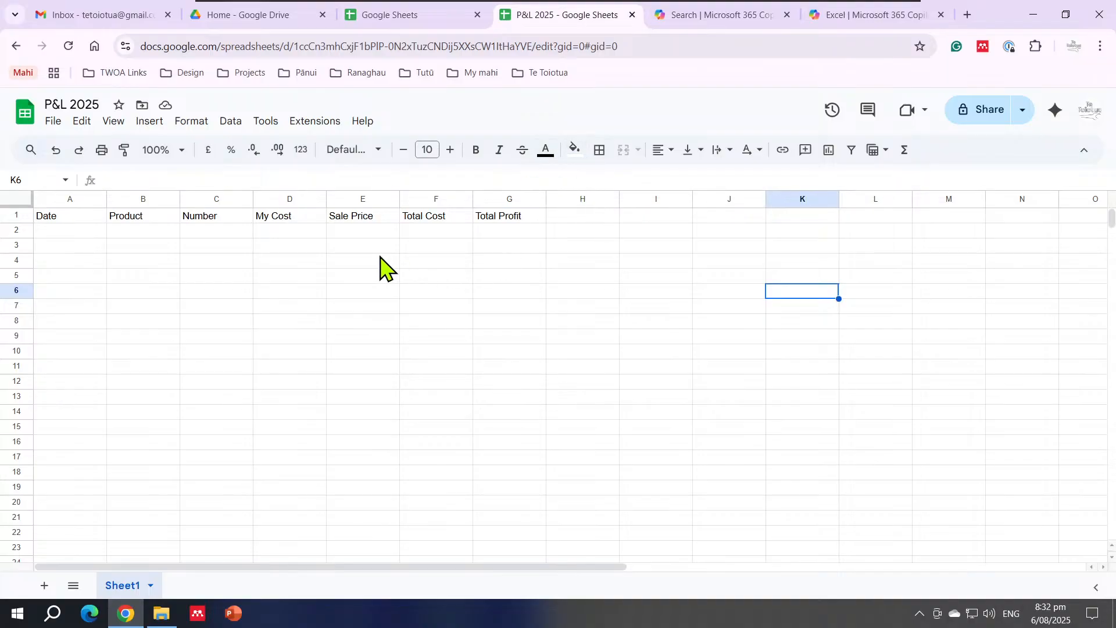
click(64, 230)
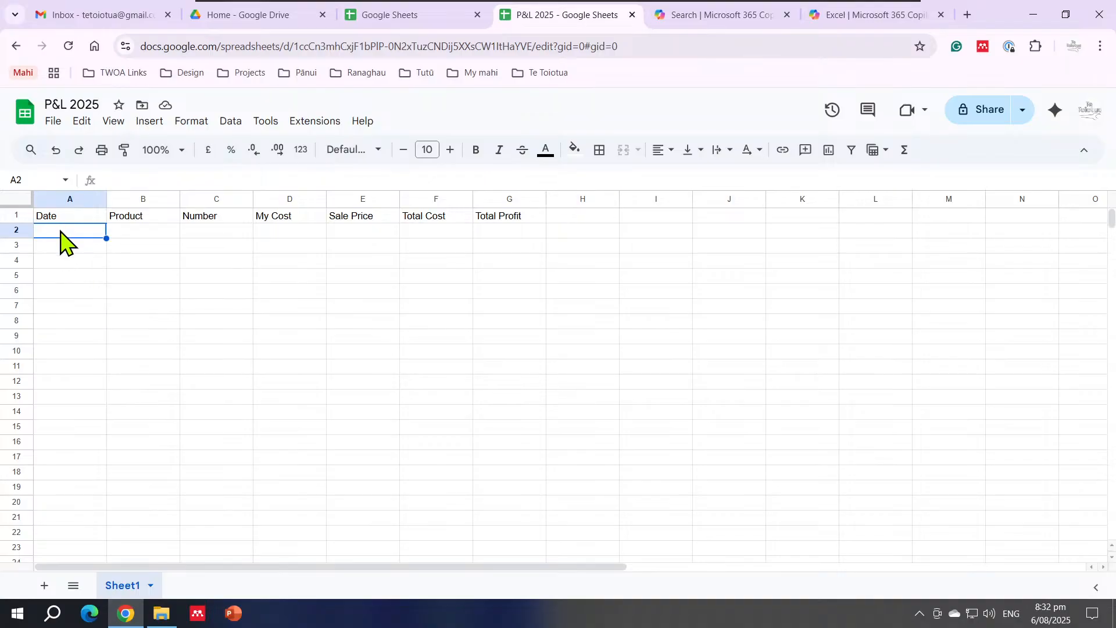
drag(64, 230, 64, 506)
click(135, 442)
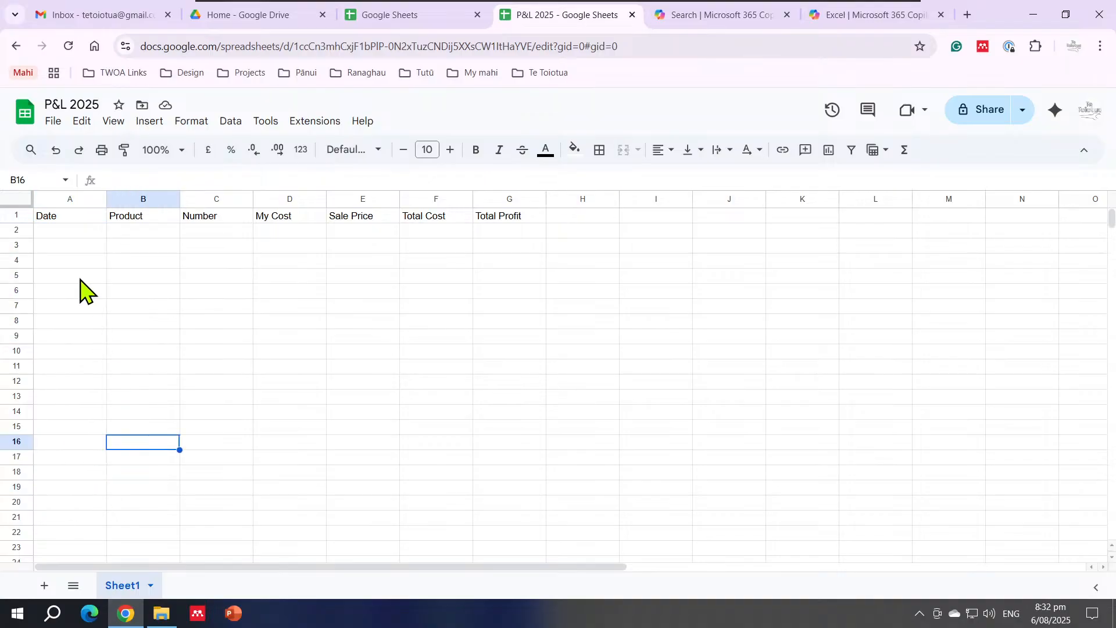
Enter January in A2 and February in A3, and autofill the months down to December in A13
click(69, 233)
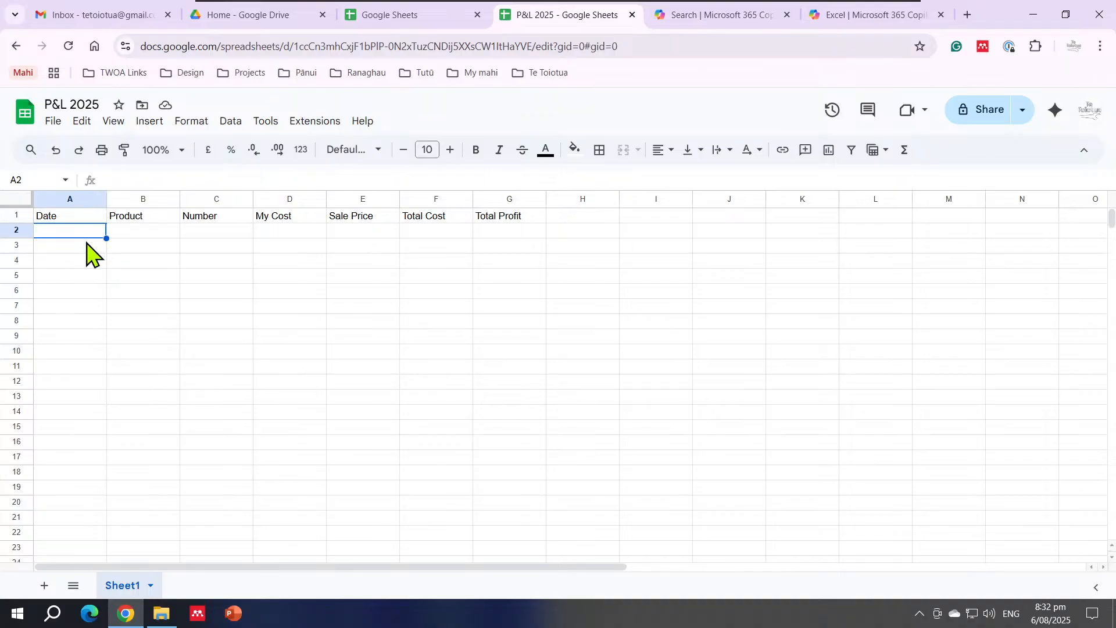
text(January)
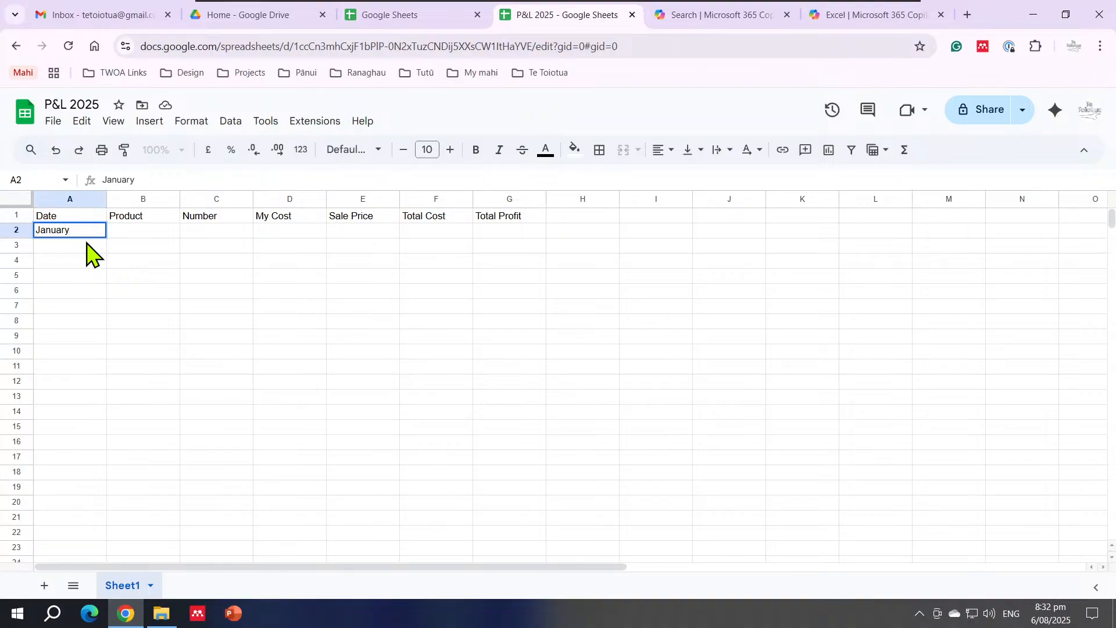
key(Return)
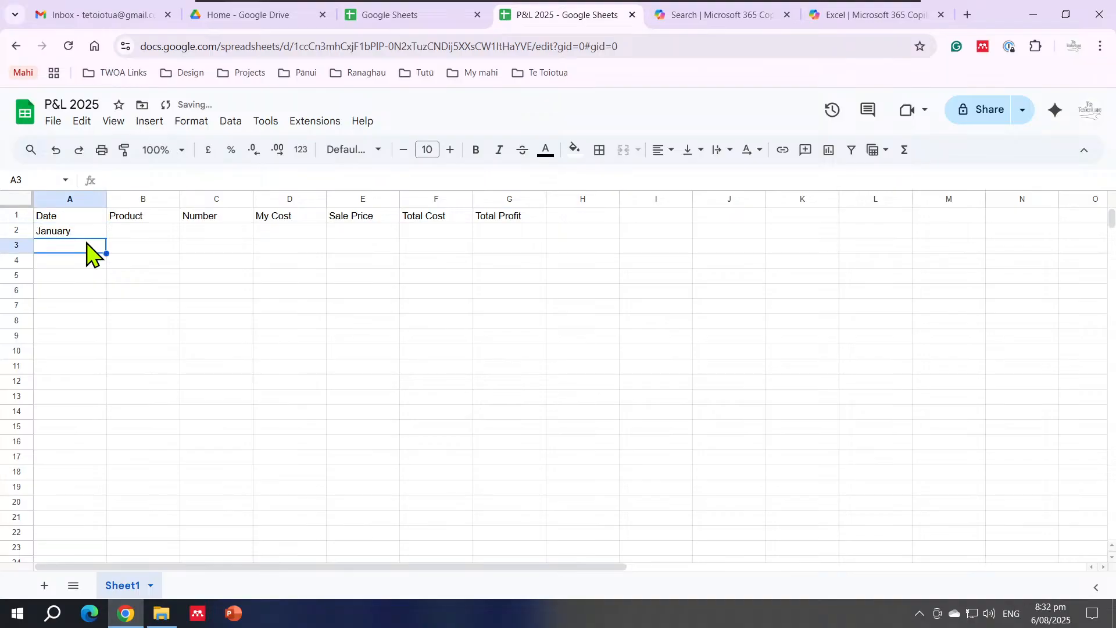
text(Februa)
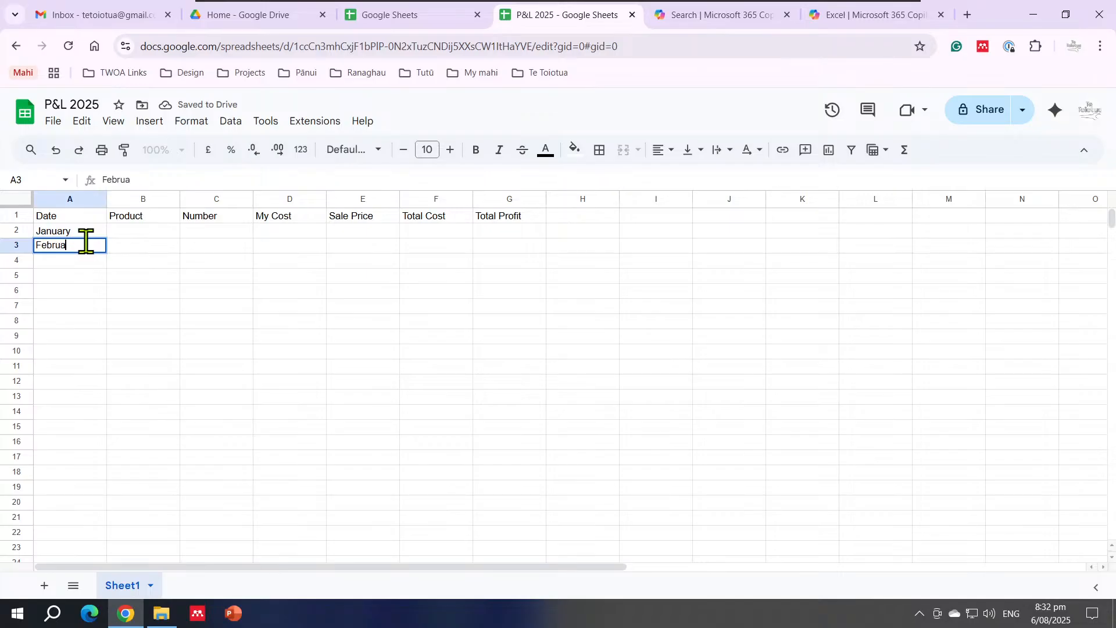
text(ry)
click(134, 263)
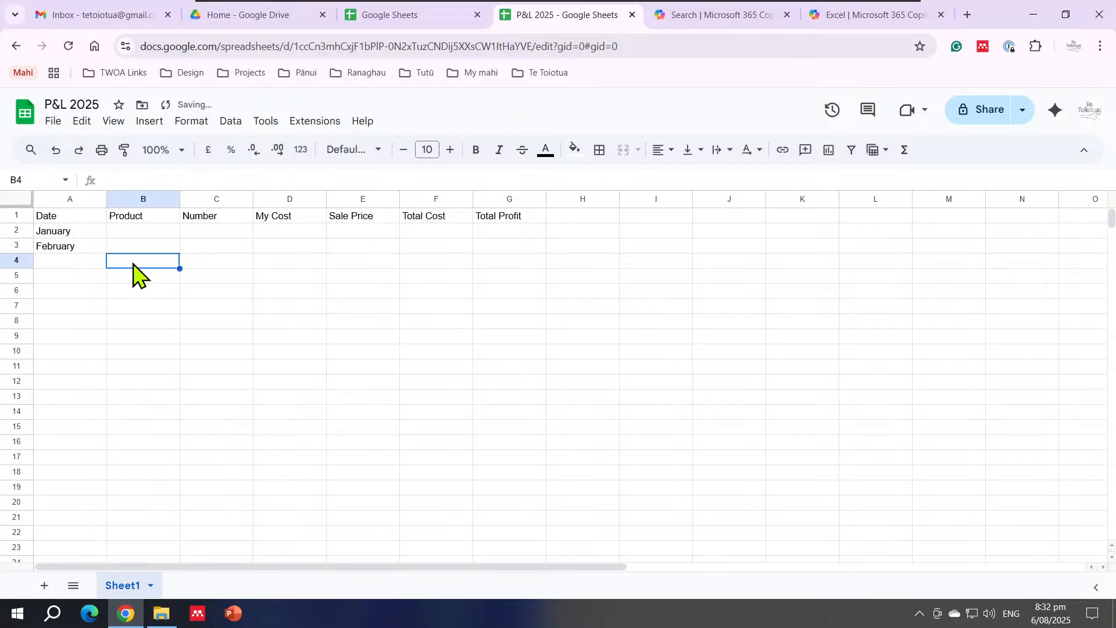
drag(87, 233, 91, 397)
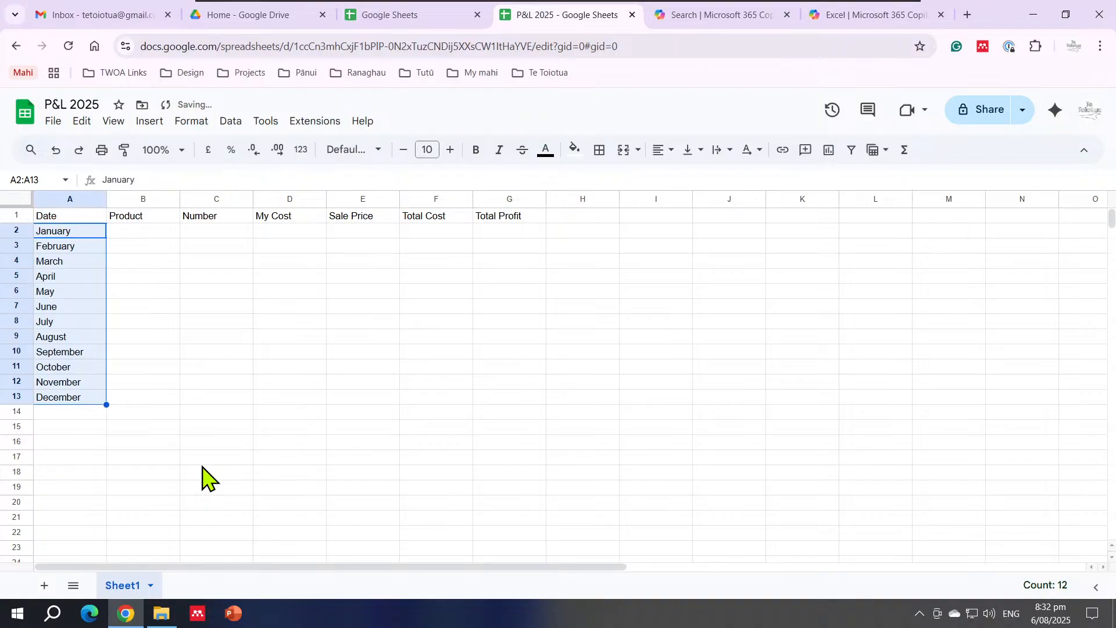
click(210, 443)
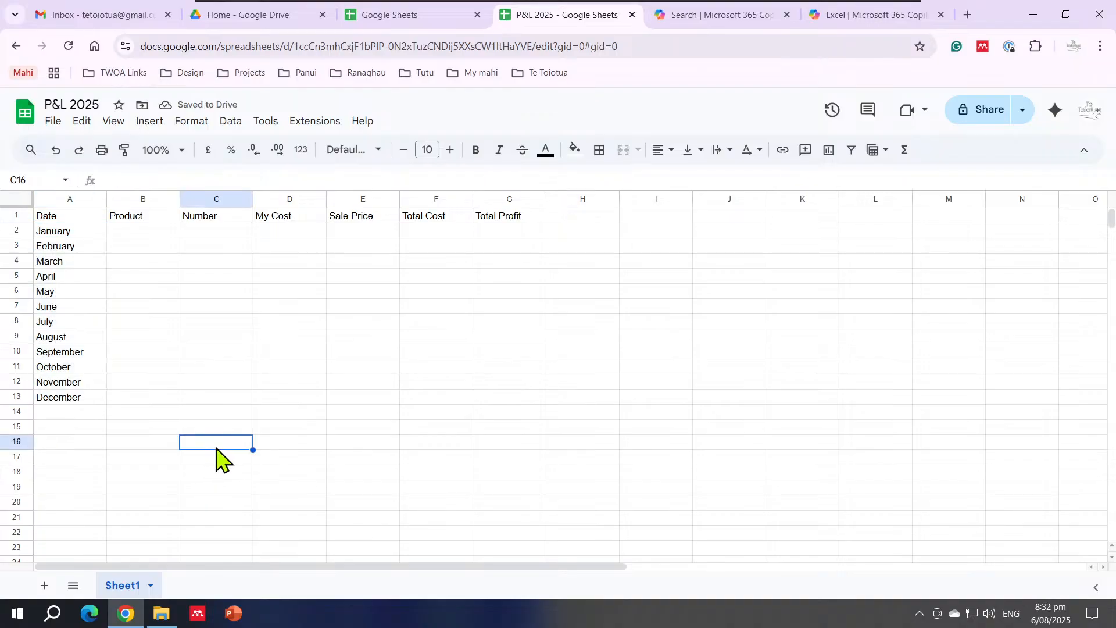
click(137, 235)
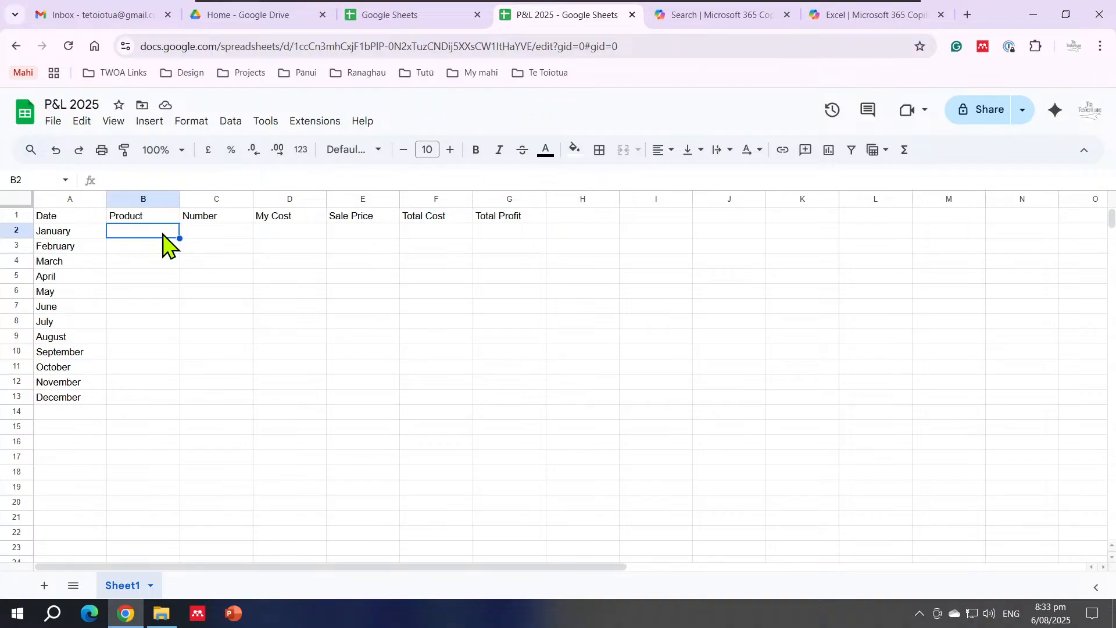
click(275, 234)
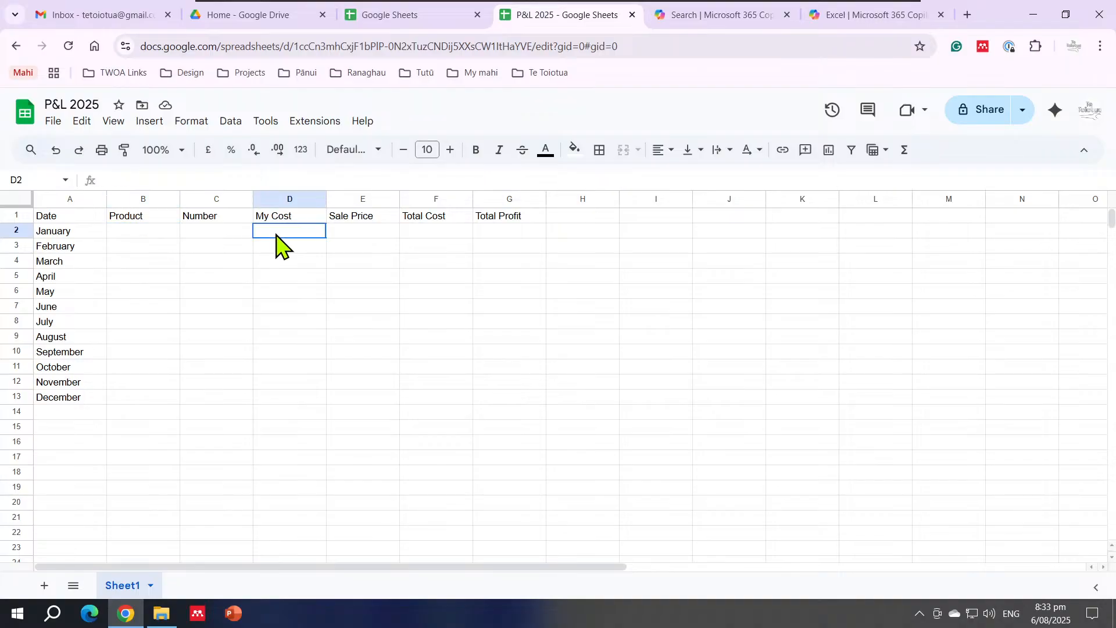
click(124, 236)
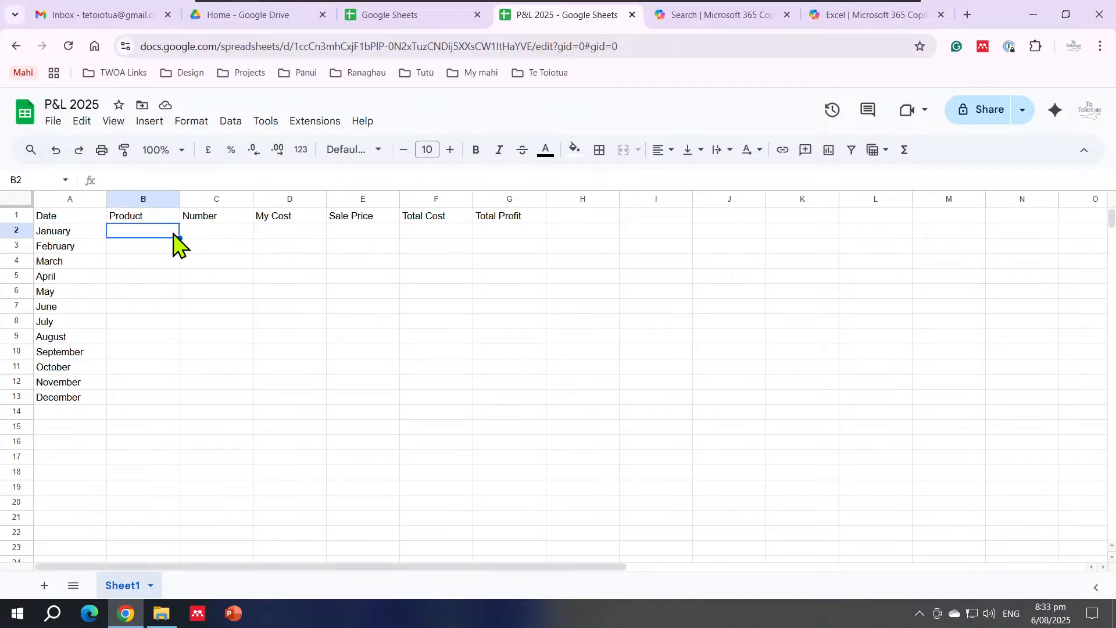
click(320, 234)
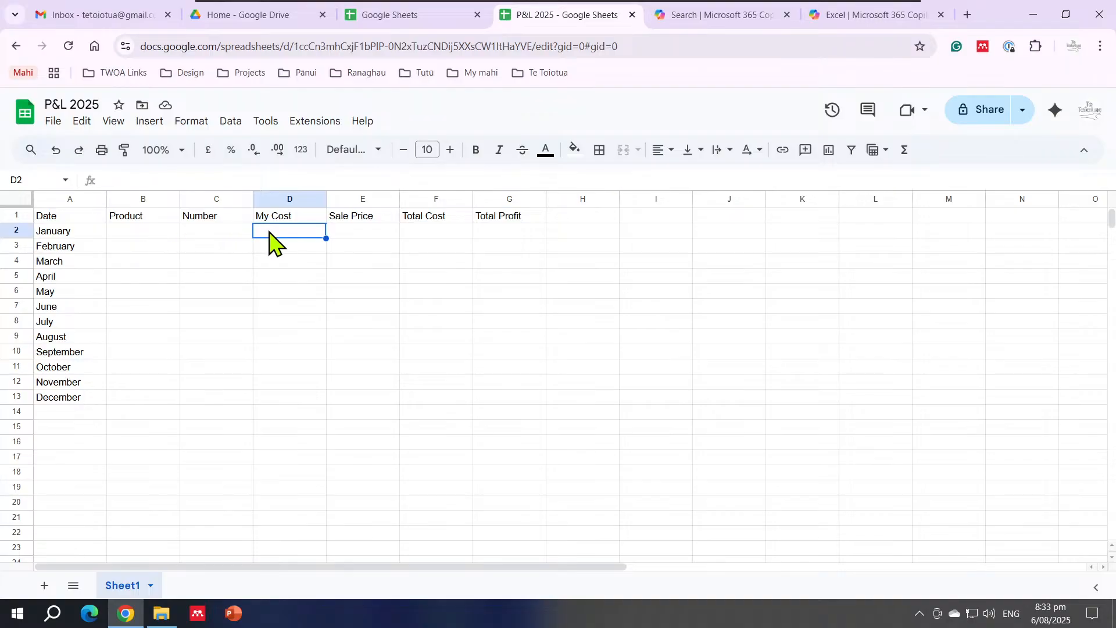
click(343, 233)
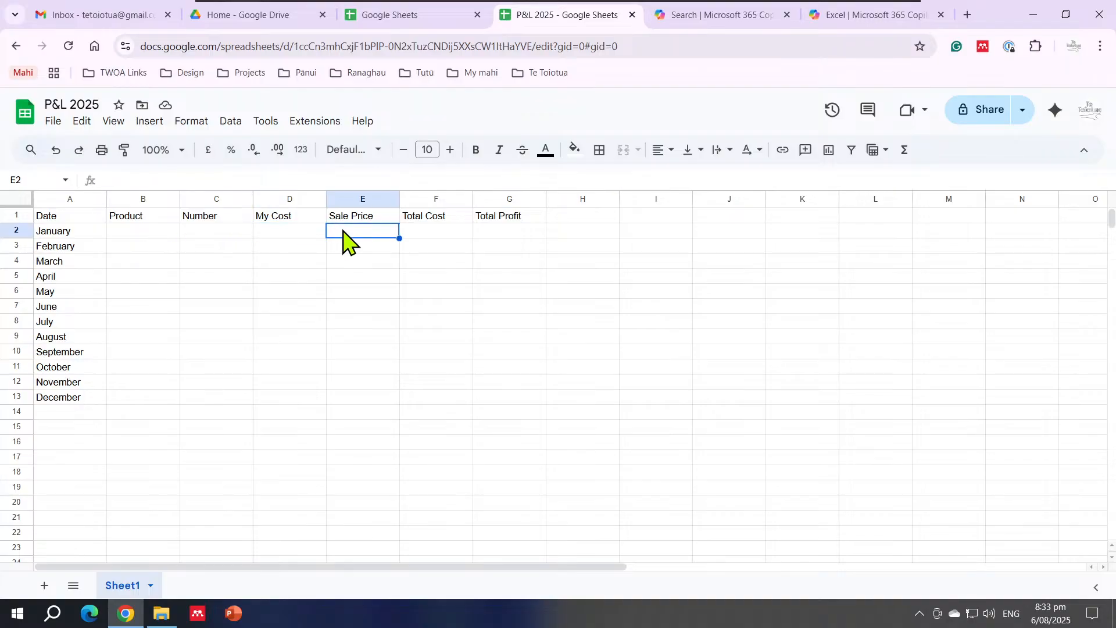
click(122, 233)
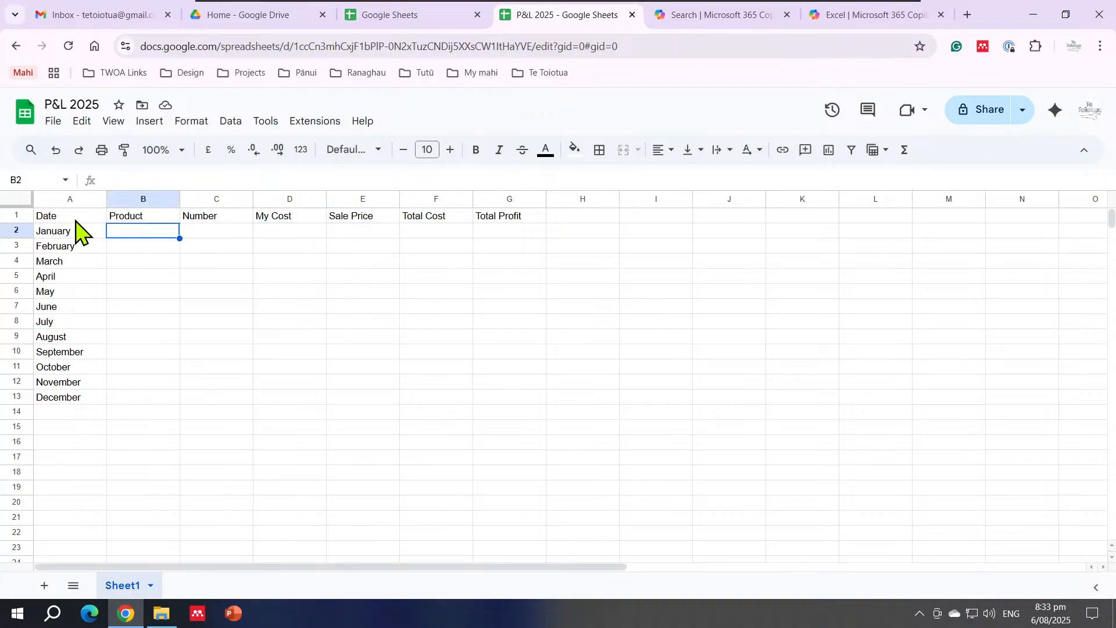
click(289, 239)
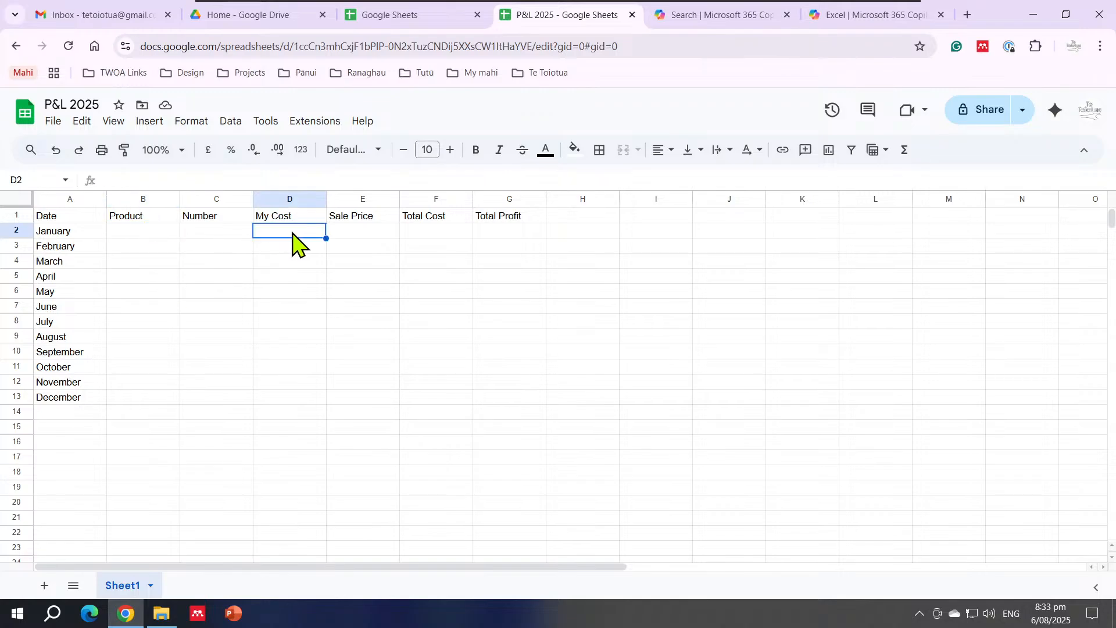
click(353, 234)
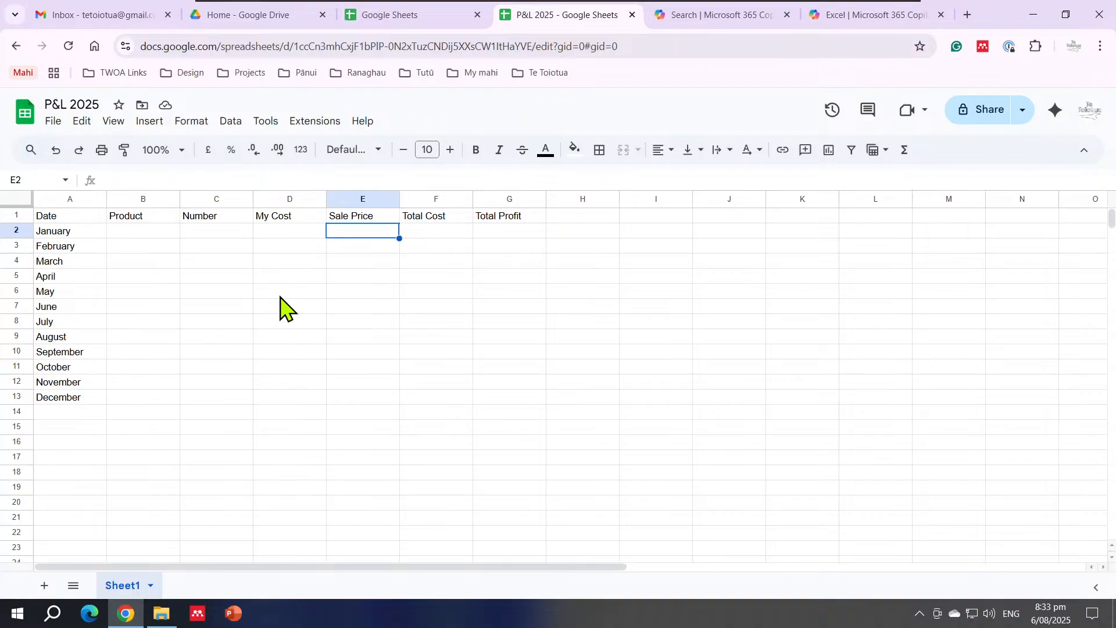
click(140, 232)
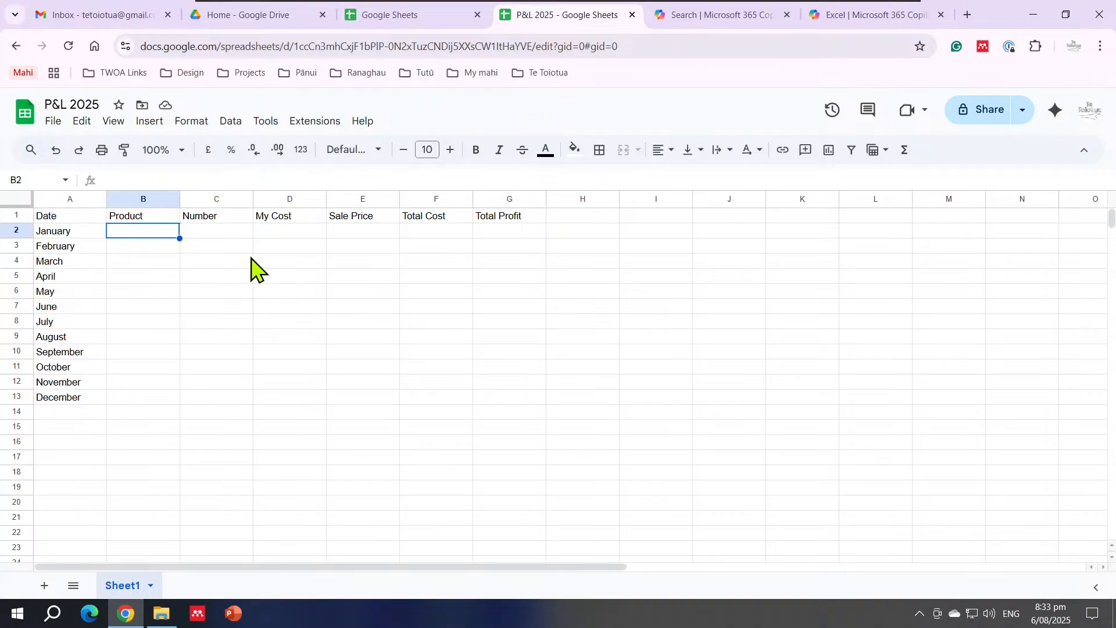
click(214, 233)
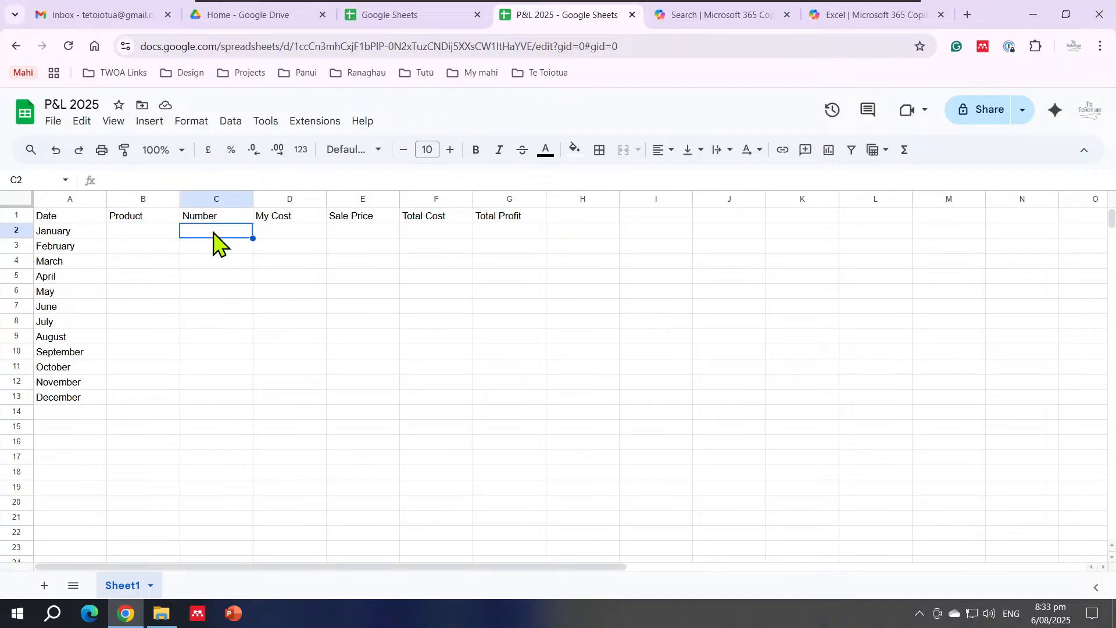
click(303, 232)
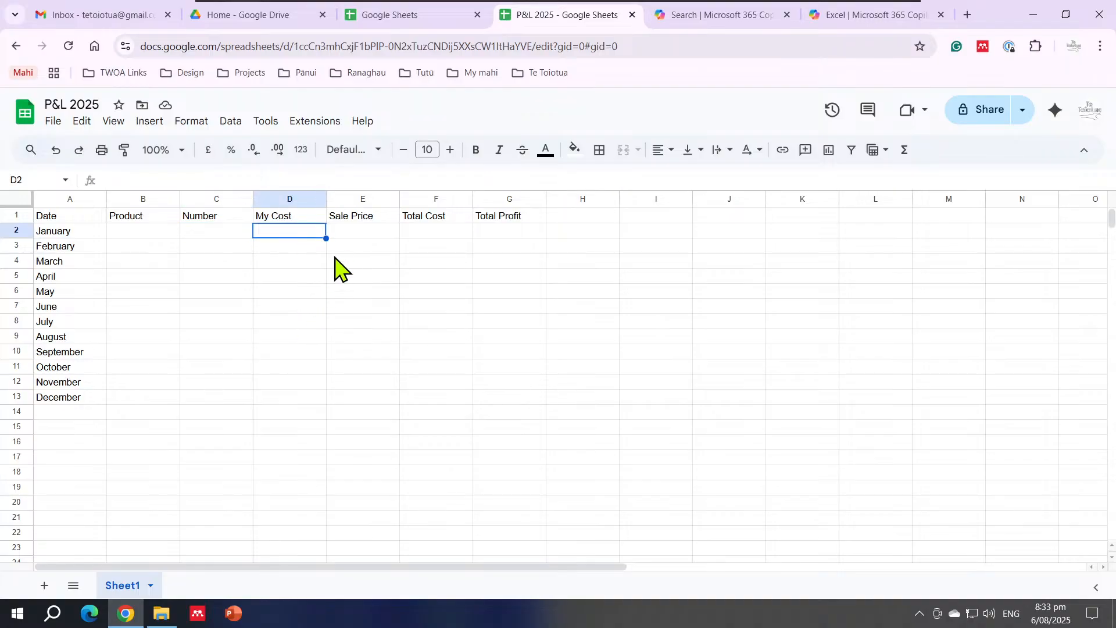
click(360, 234)
click(424, 234)
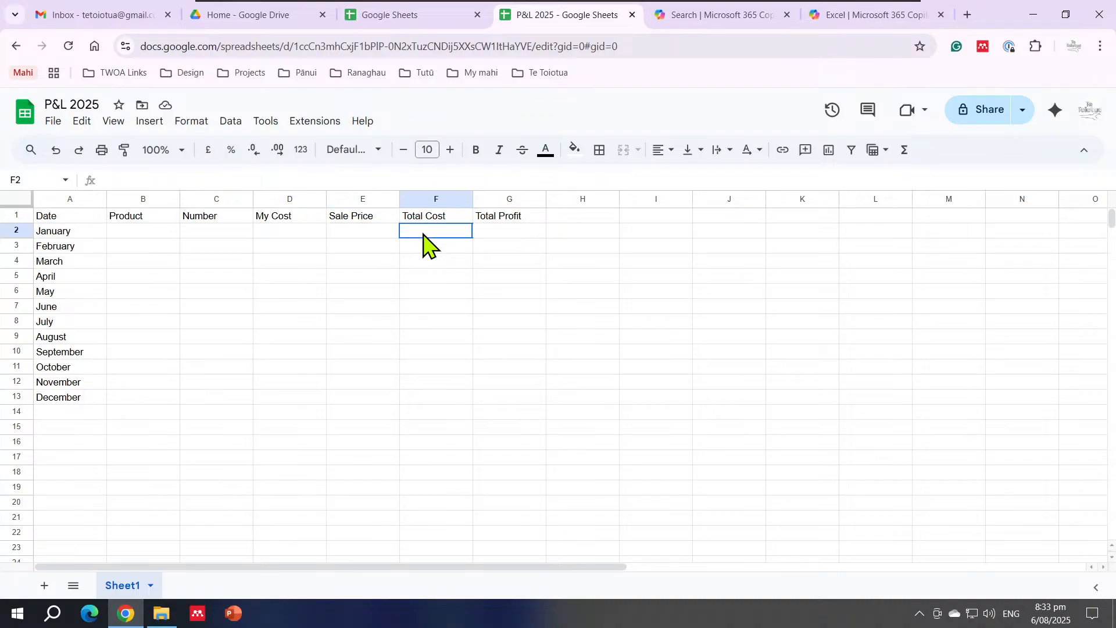
click(495, 232)
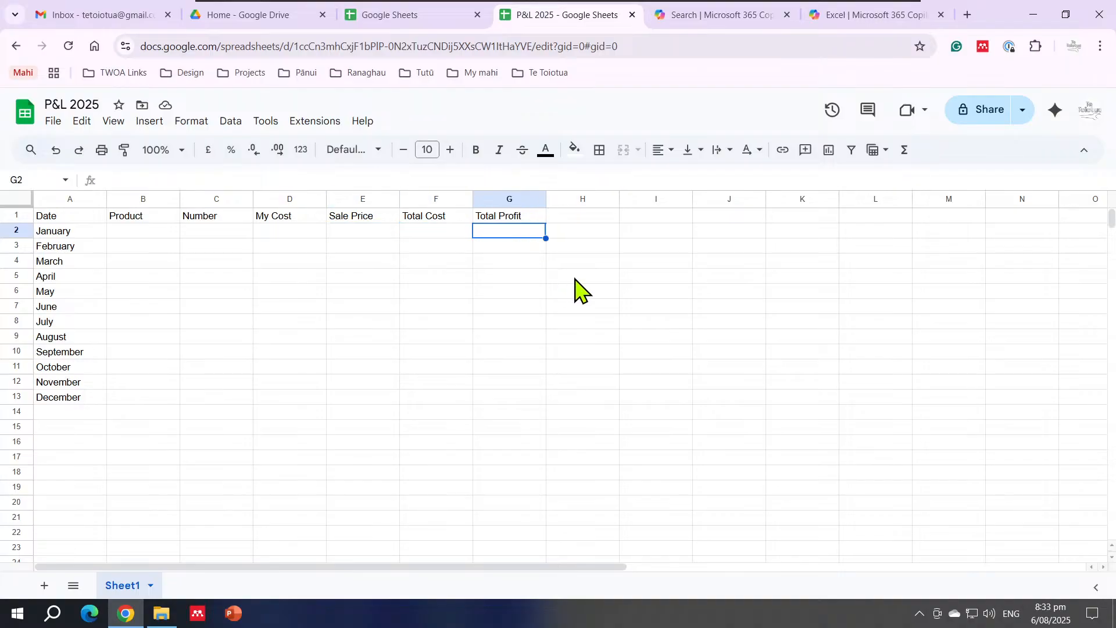
click(528, 320)
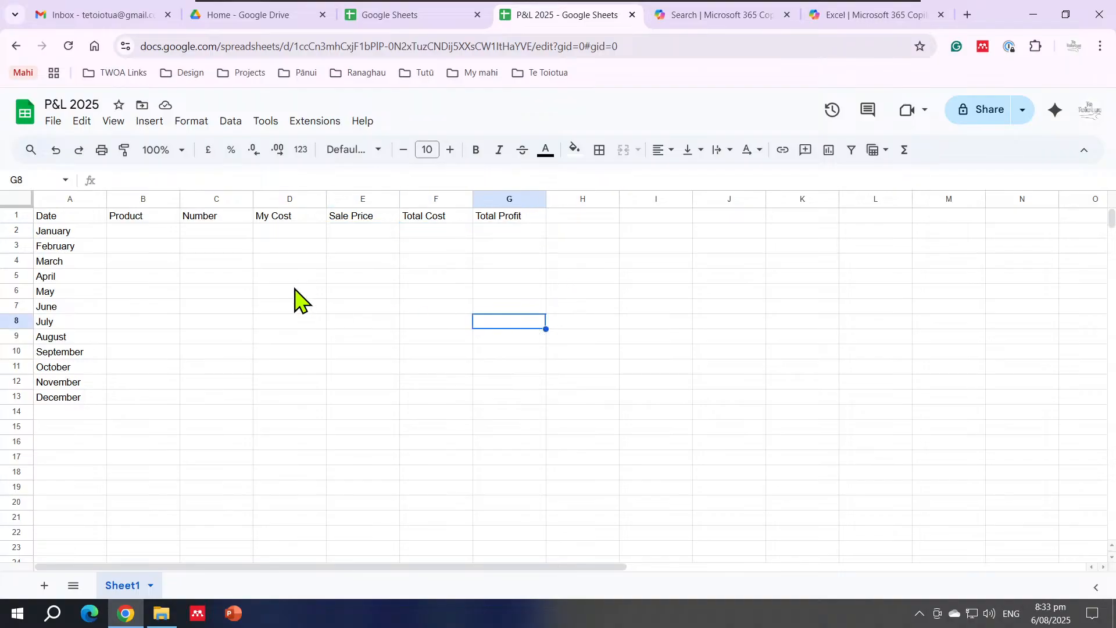
Clear the month names January to December from A2:A13 in the Date column
click(65, 231)
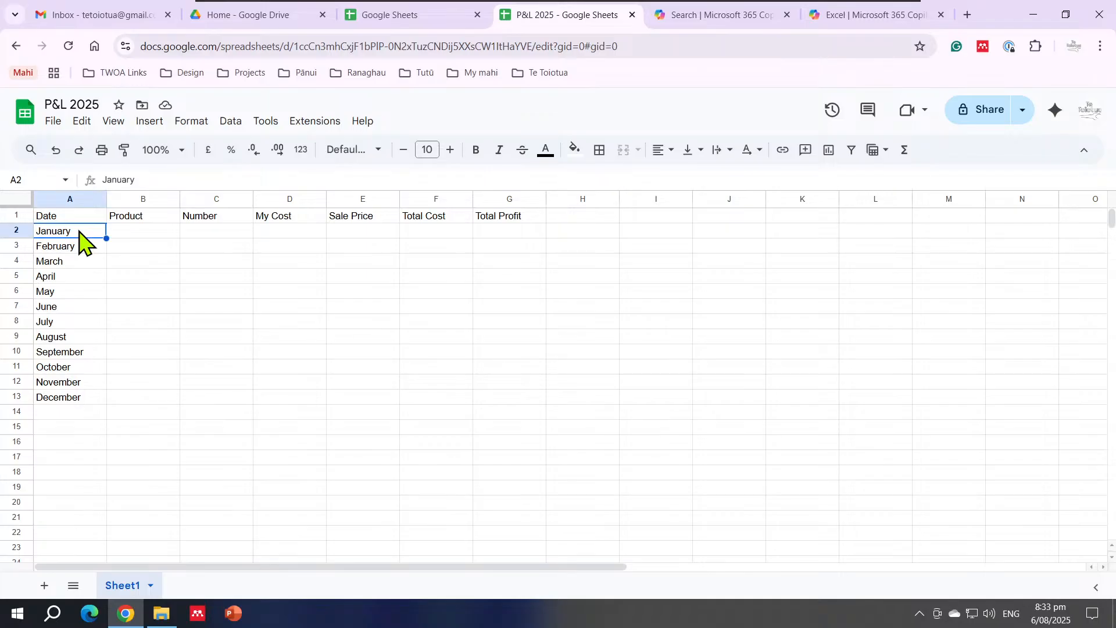
drag(79, 232, 75, 403)
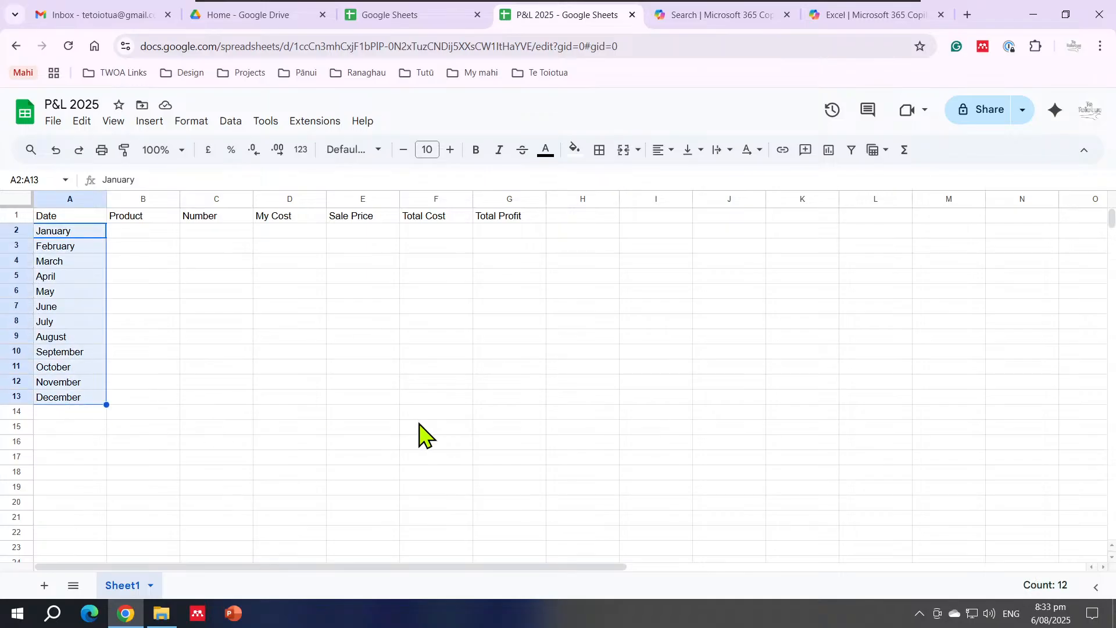
key(Delete)
click(162, 292)
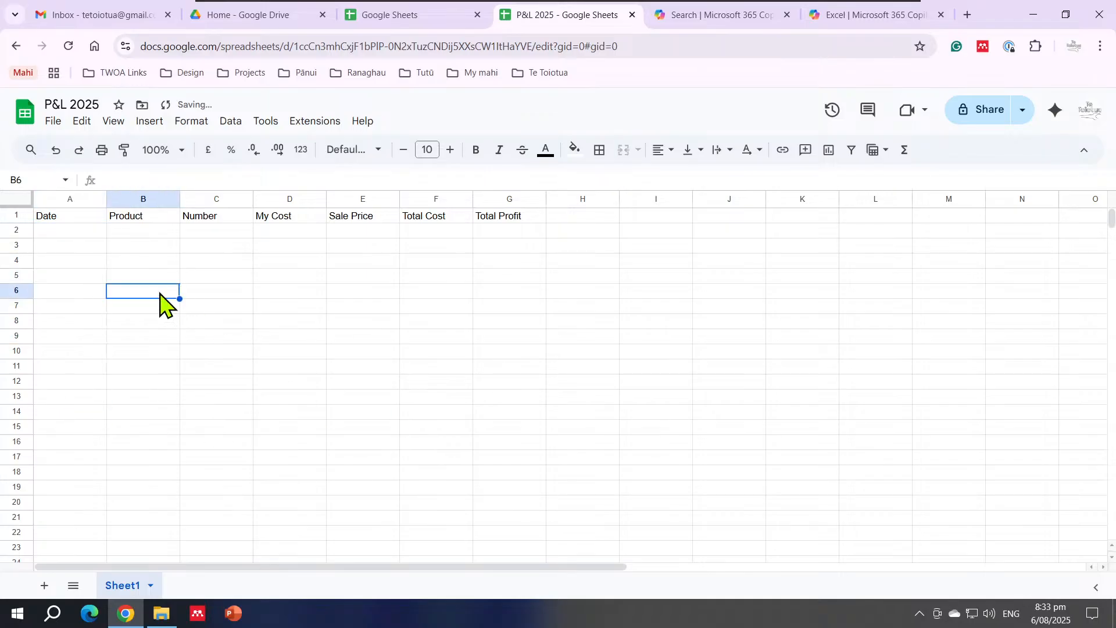
click(78, 232)
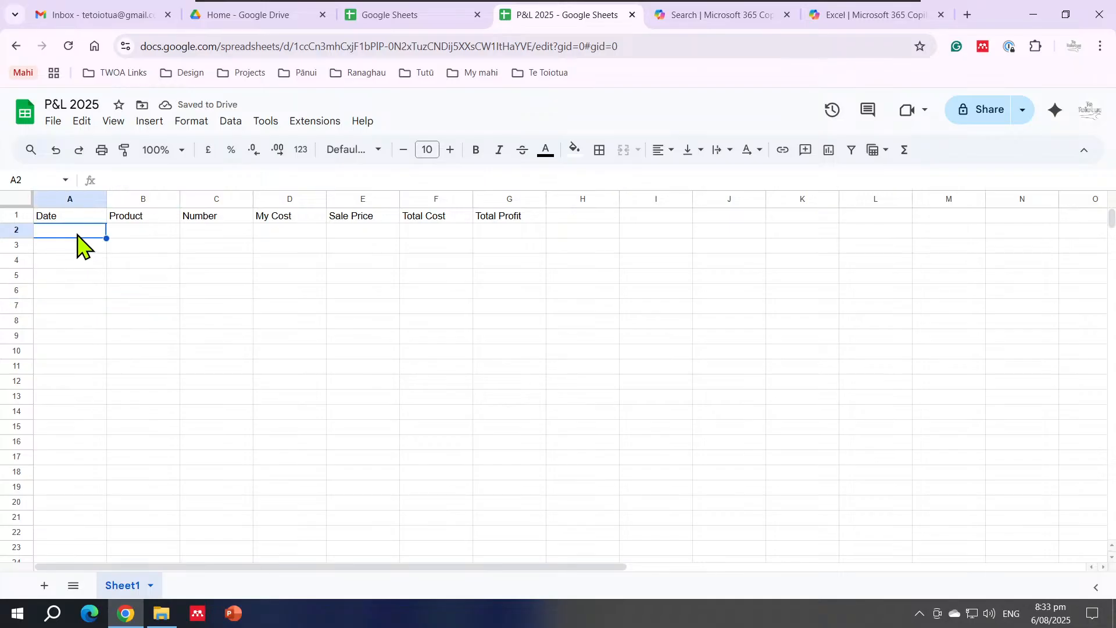
Rename the Sheet1 sheet as "January"
click(150, 586)
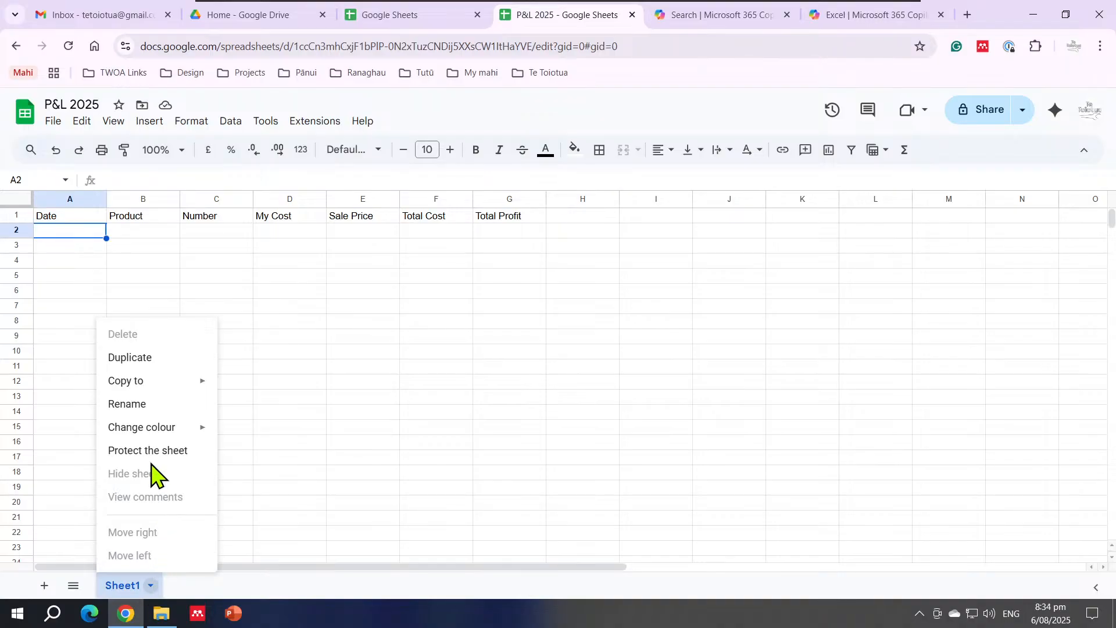
click(138, 405)
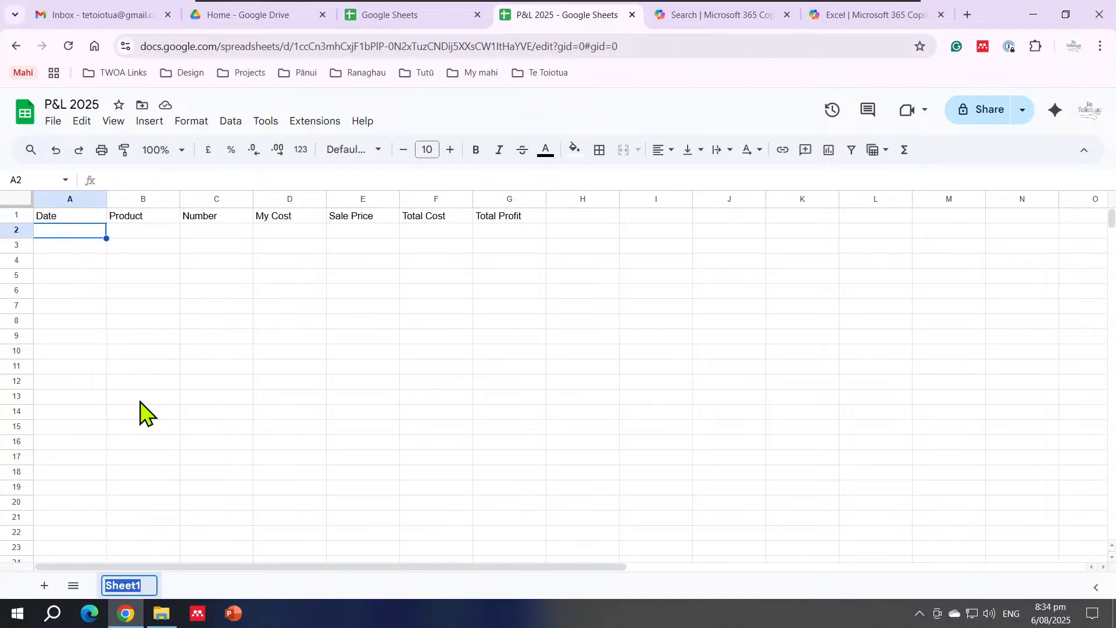
text(January)
key(Return)
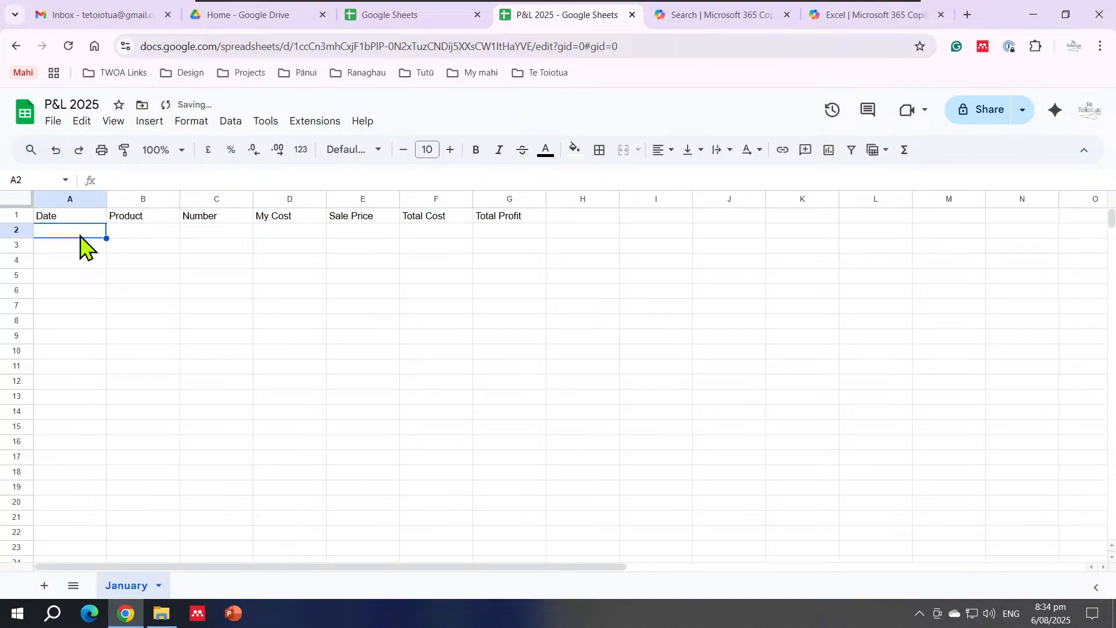
Enter the date 06/01/2025 in A2 under Date
text(0)
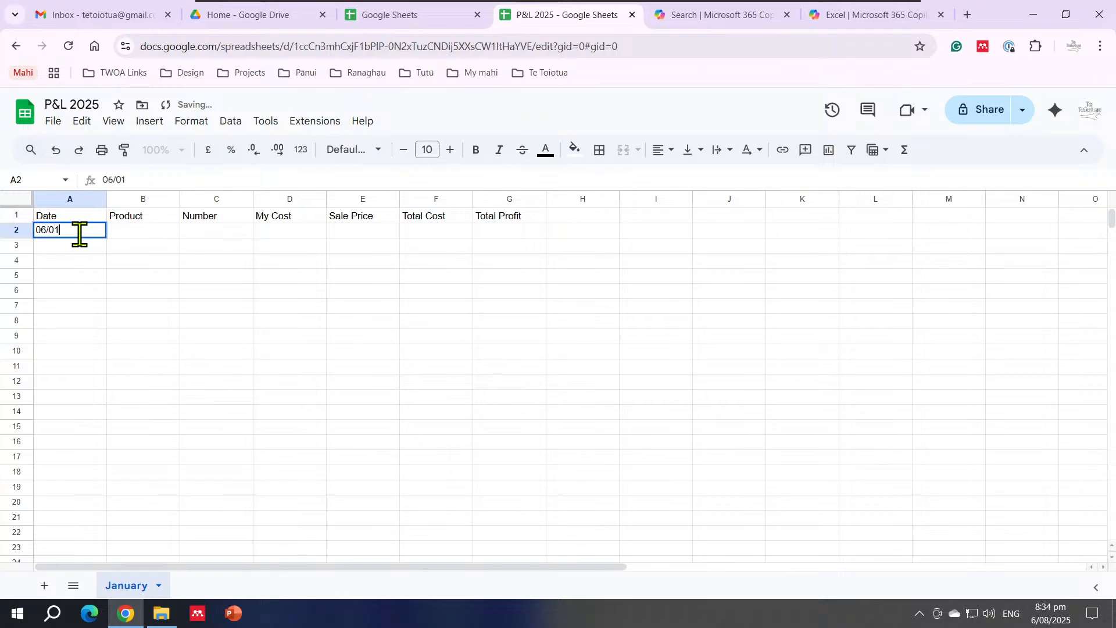
text(6/01)
key(Tab)
click(81, 233)
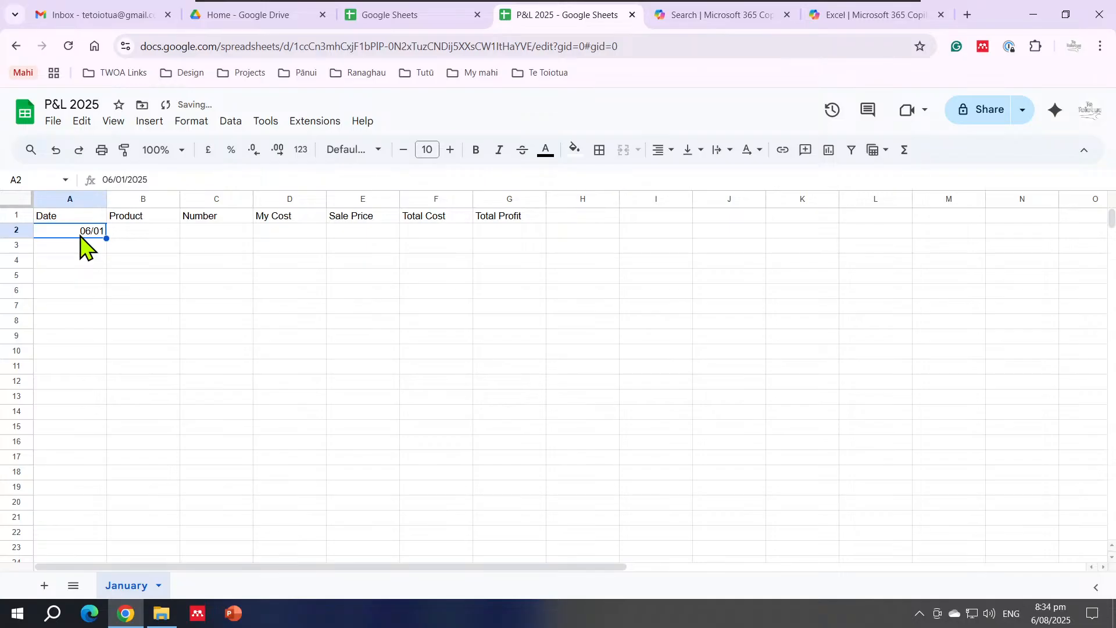
text(06/01/2025)
key(Return)
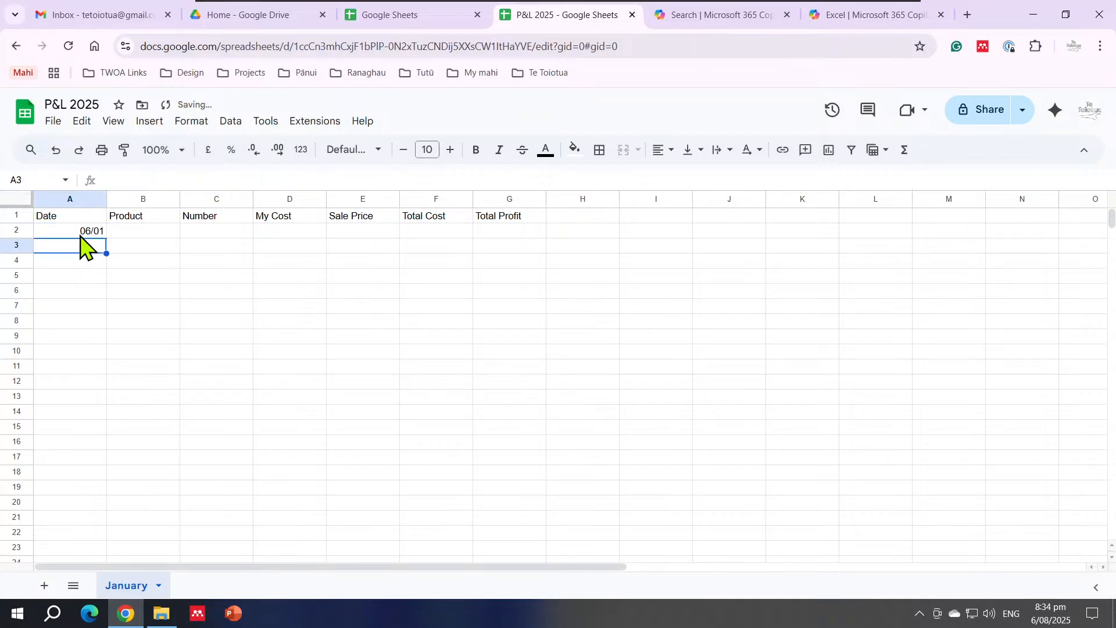
click(80, 235)
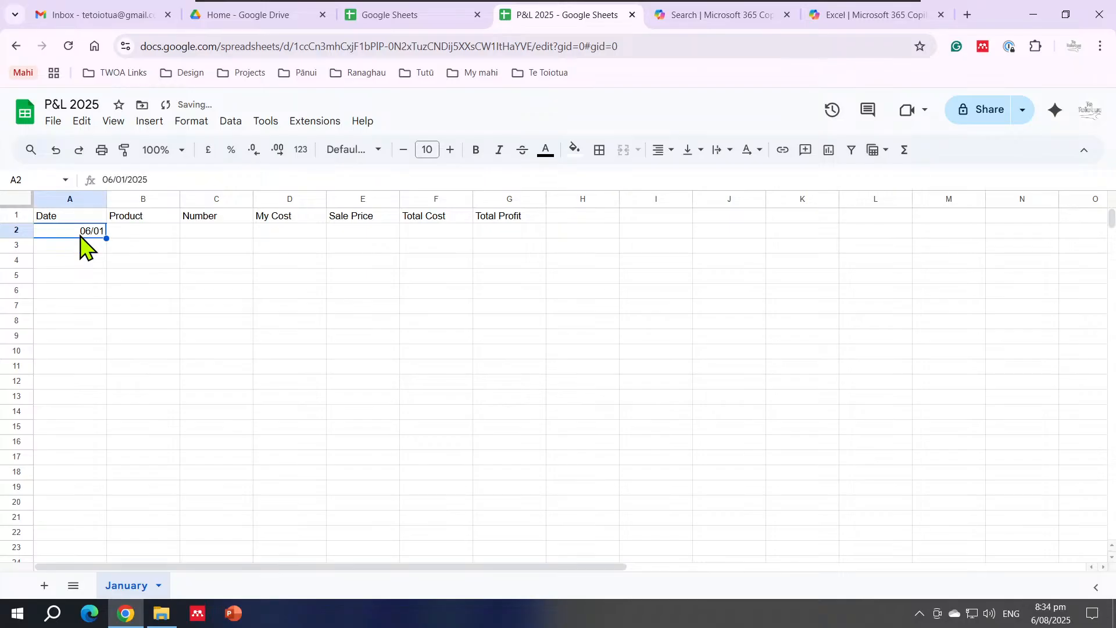
drag(150, 179, 110, 177)
click(121, 262)
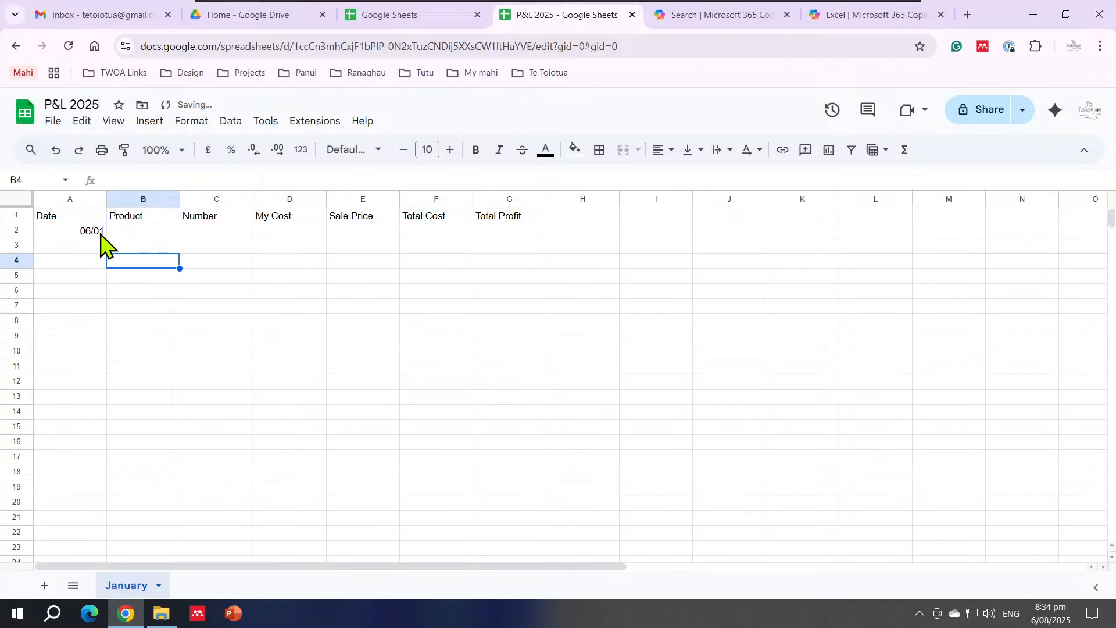
Fill in the first record in row 2 with product Ducks, number 12, my cost 5 and sale price 12
click(144, 232)
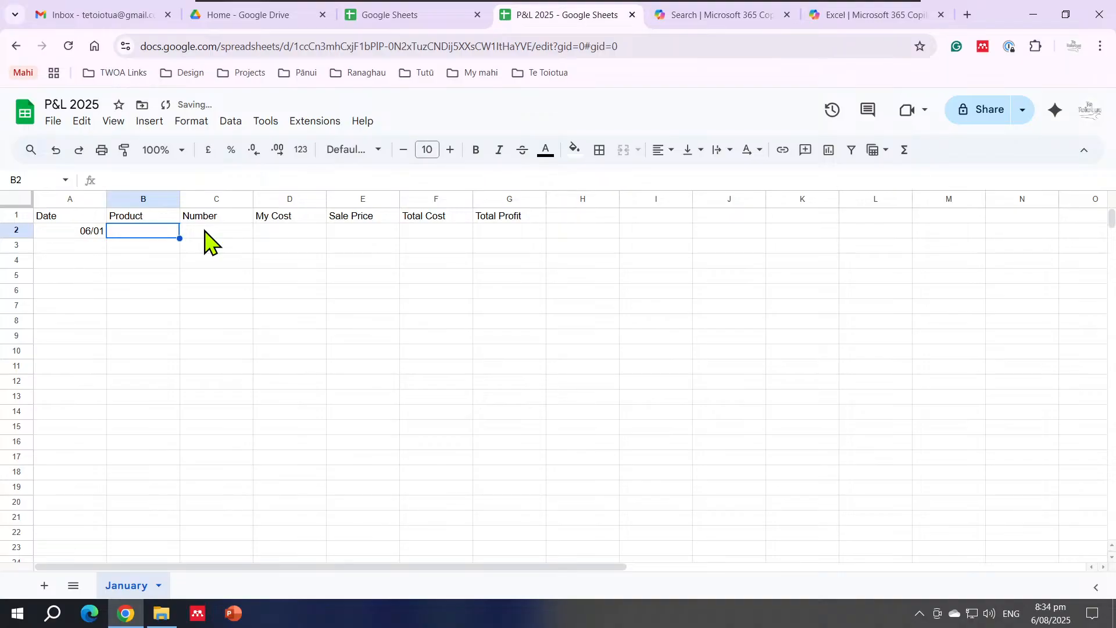
text(Ducks)
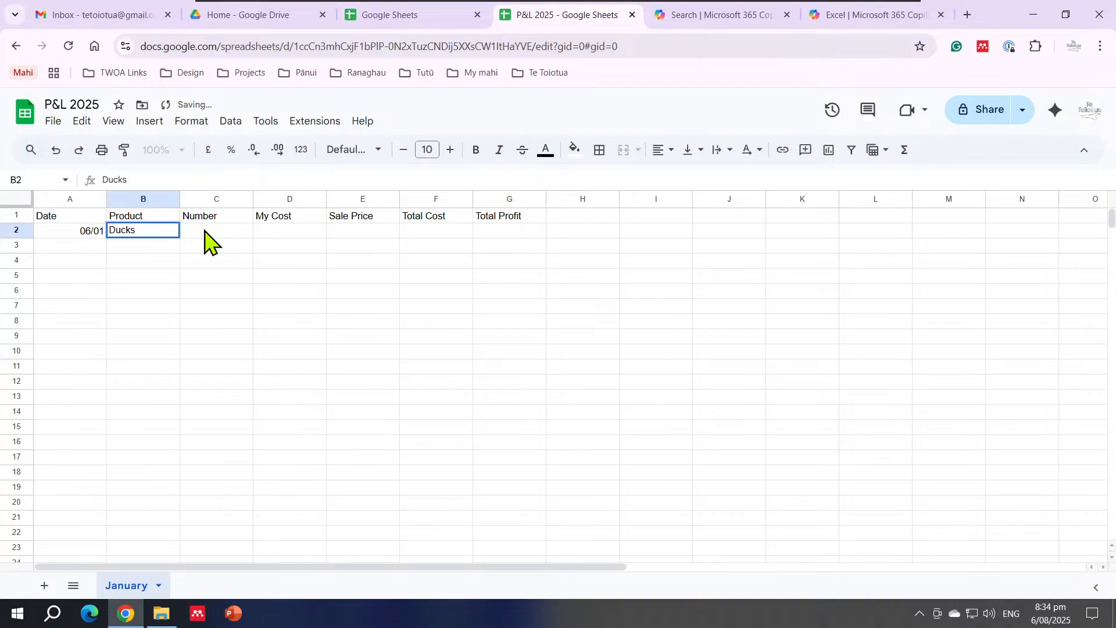
click(205, 231)
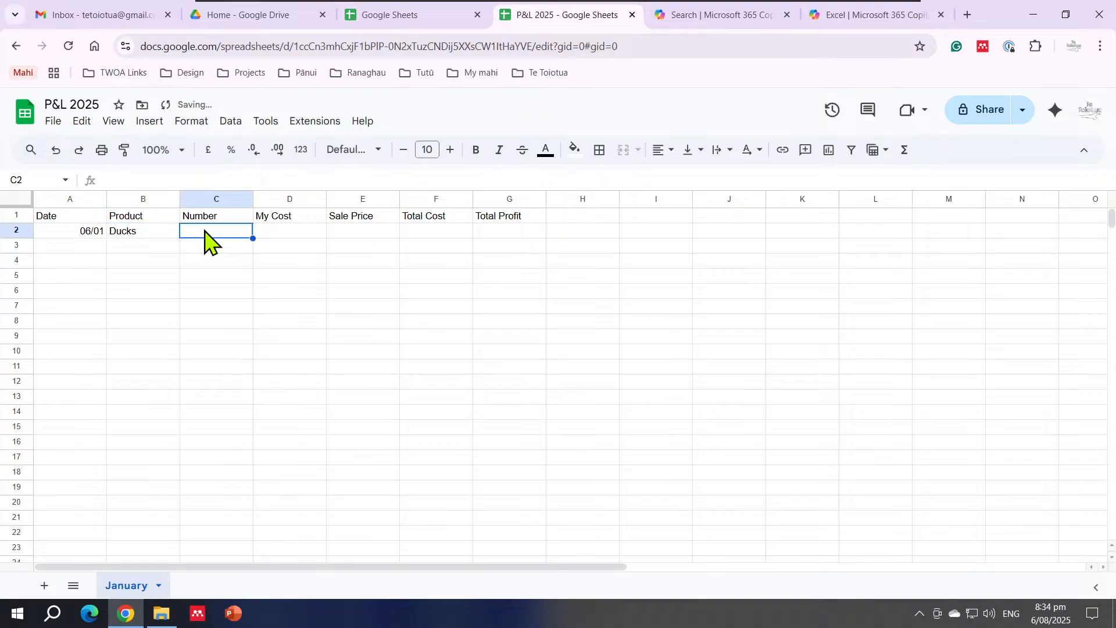
text(12)
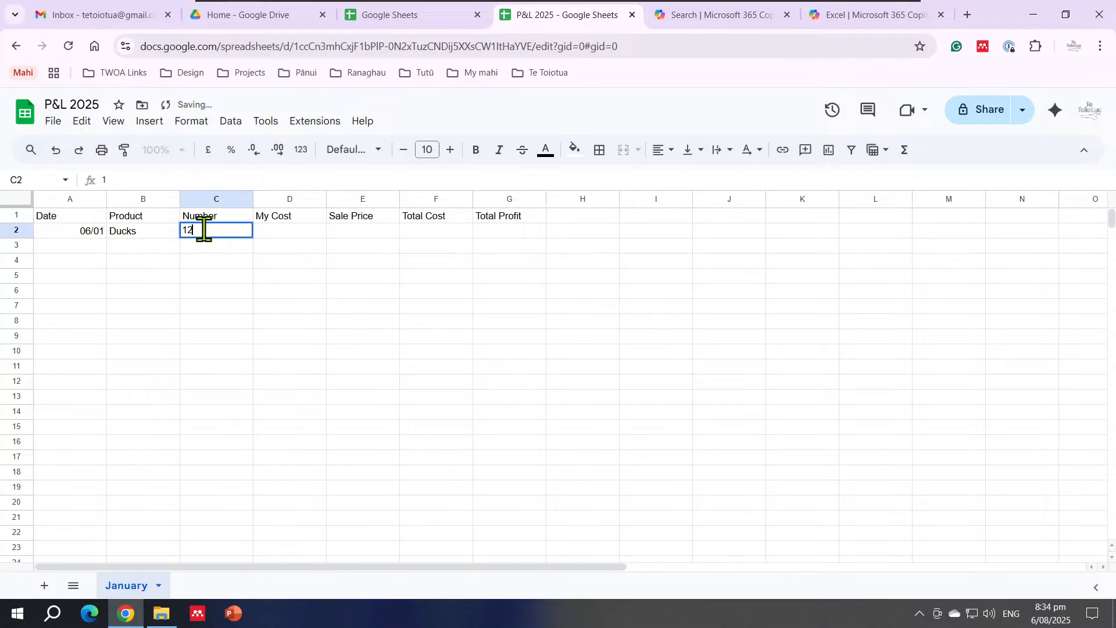
key(Tab)
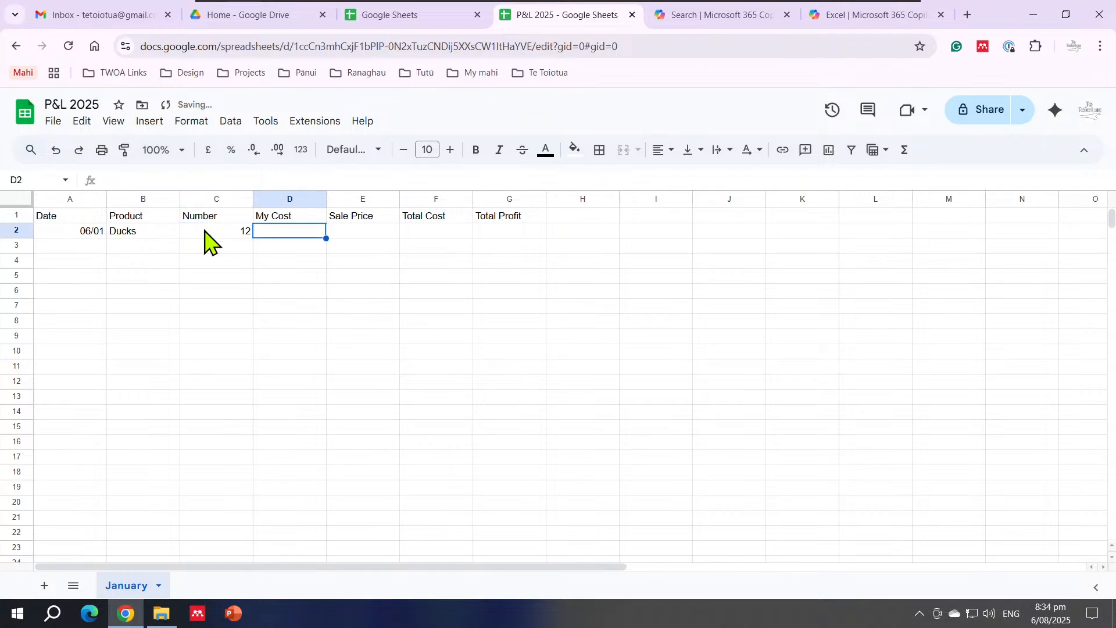
text(5)
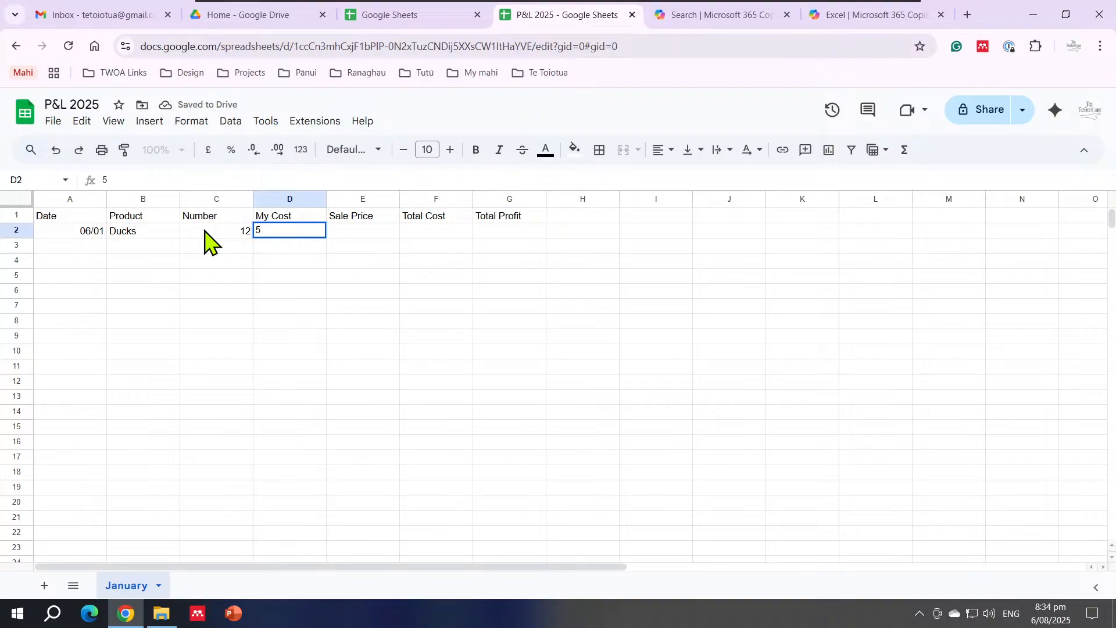
key(Tab)
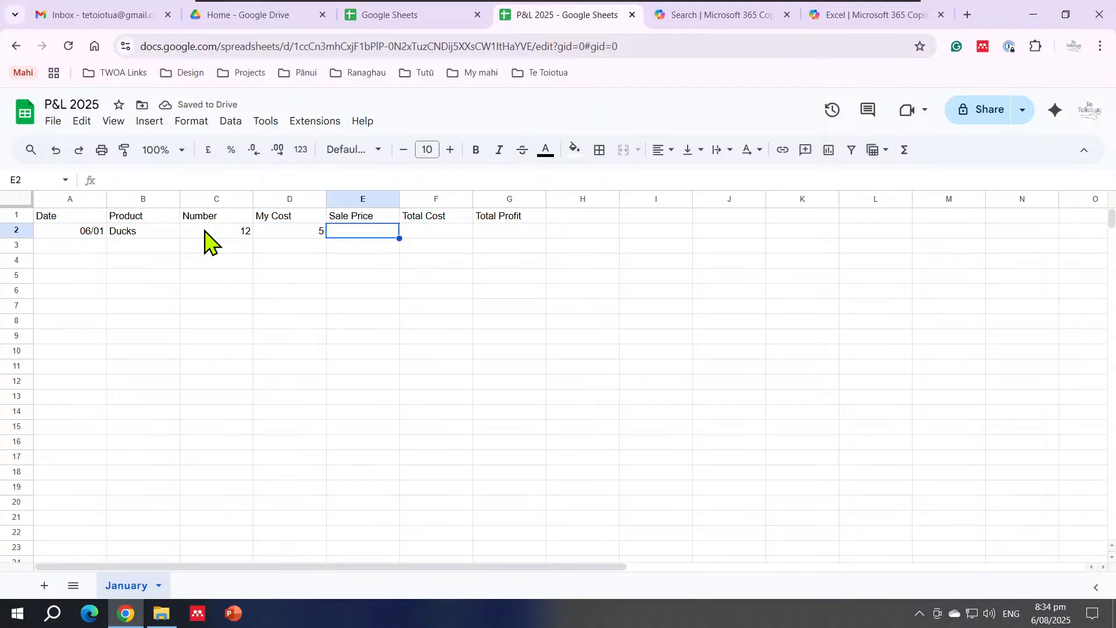
text(12)
key(Return)
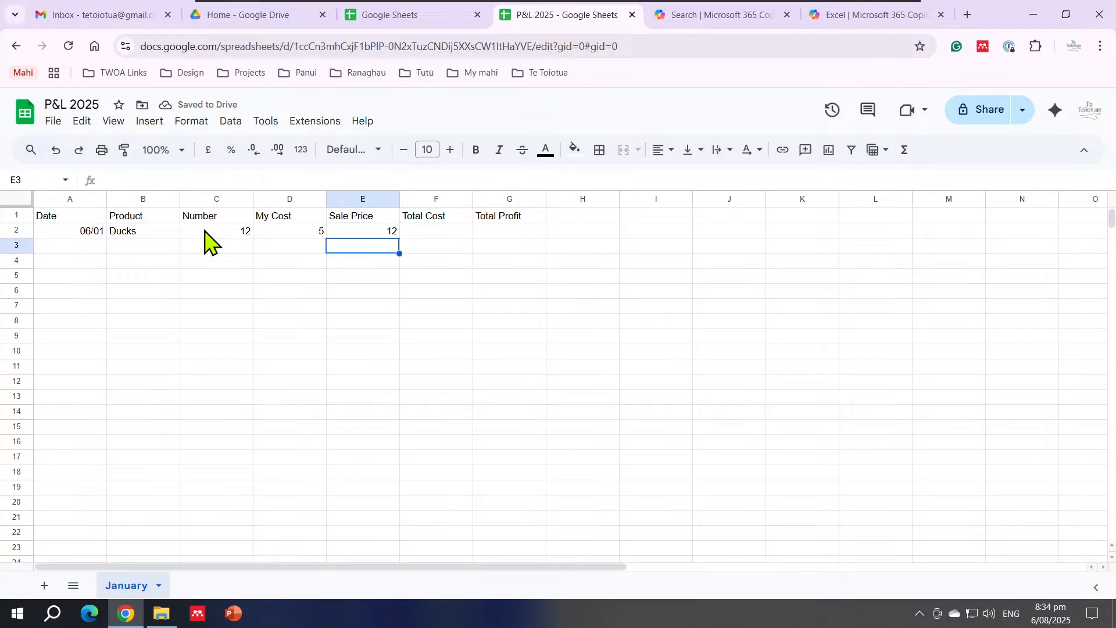
Examine the number, cost and sale price entries and the empty Total Cost and Total Profit cells in row 2
key(Up)
key(Right)
key(Right)
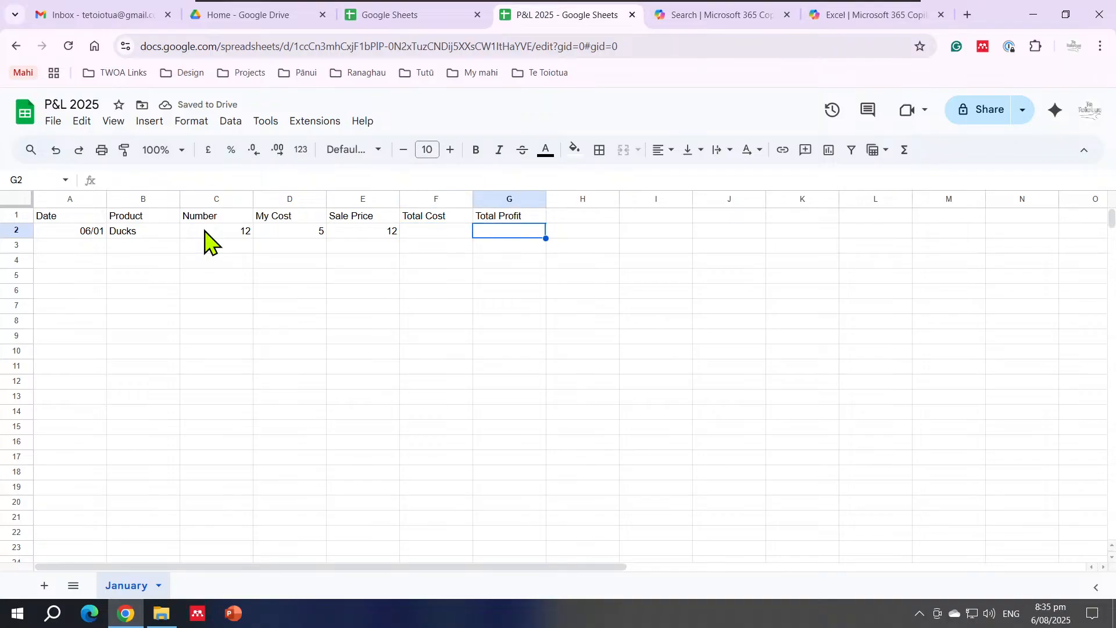
key(Left)
key(Left)
key(Left)
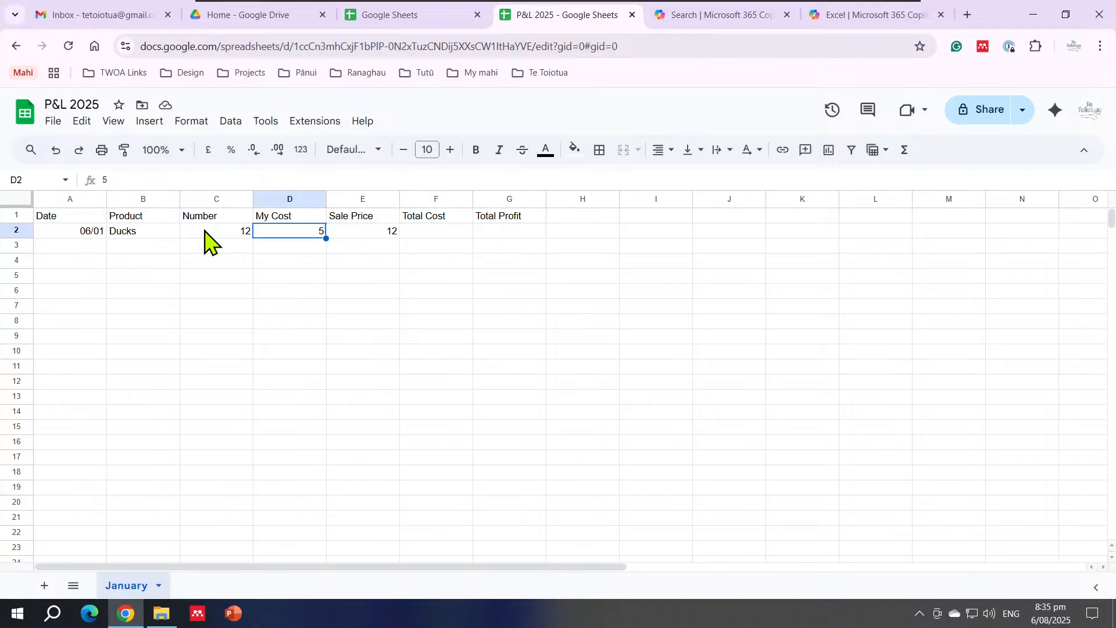
click(223, 241)
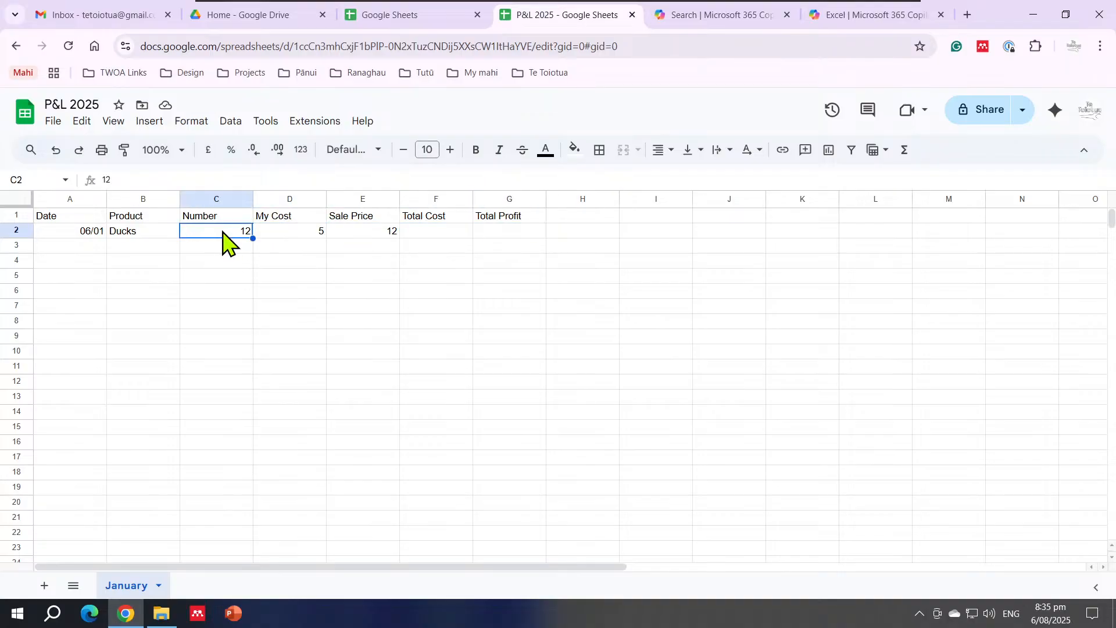
click(276, 235)
click(356, 232)
click(316, 233)
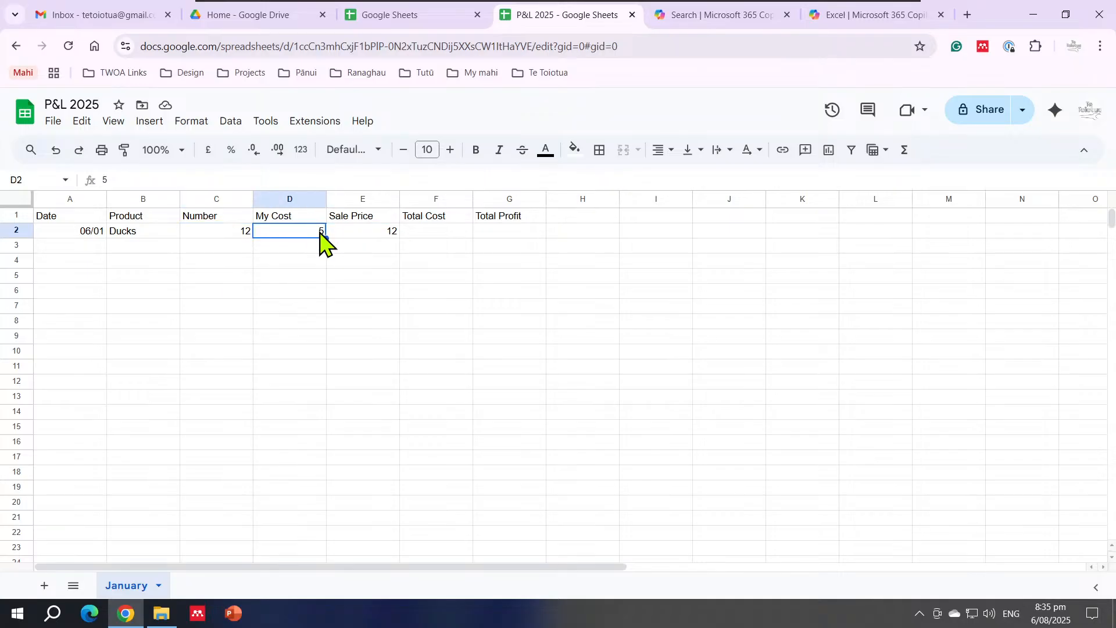
click(347, 233)
click(297, 235)
click(349, 234)
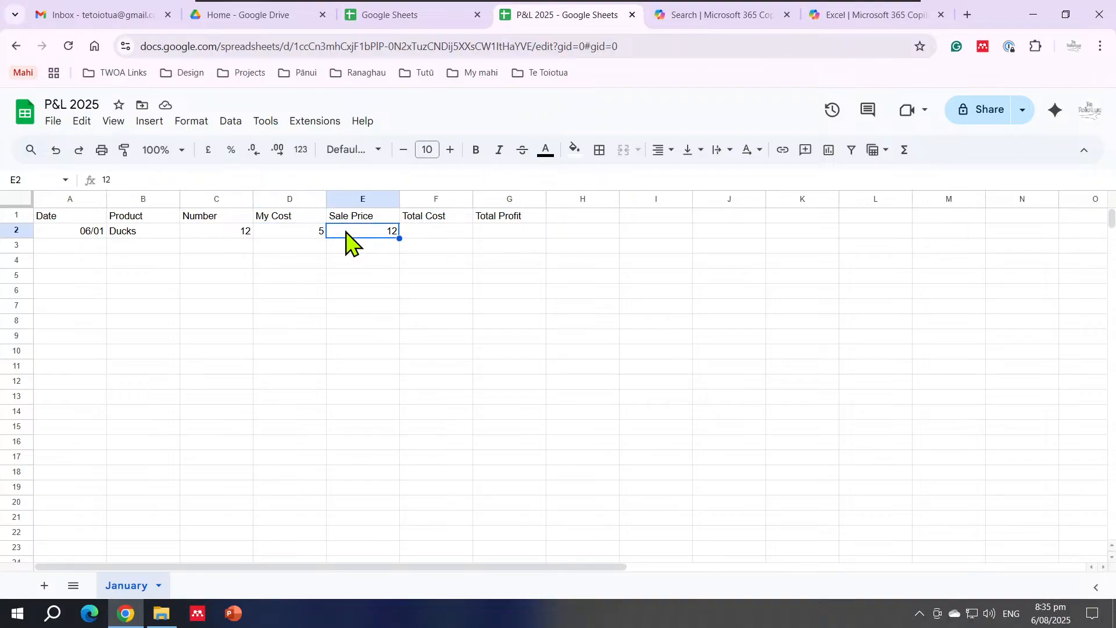
Try the Plain text number format on the My Cost value in D2, and set it back to Automatic
click(308, 235)
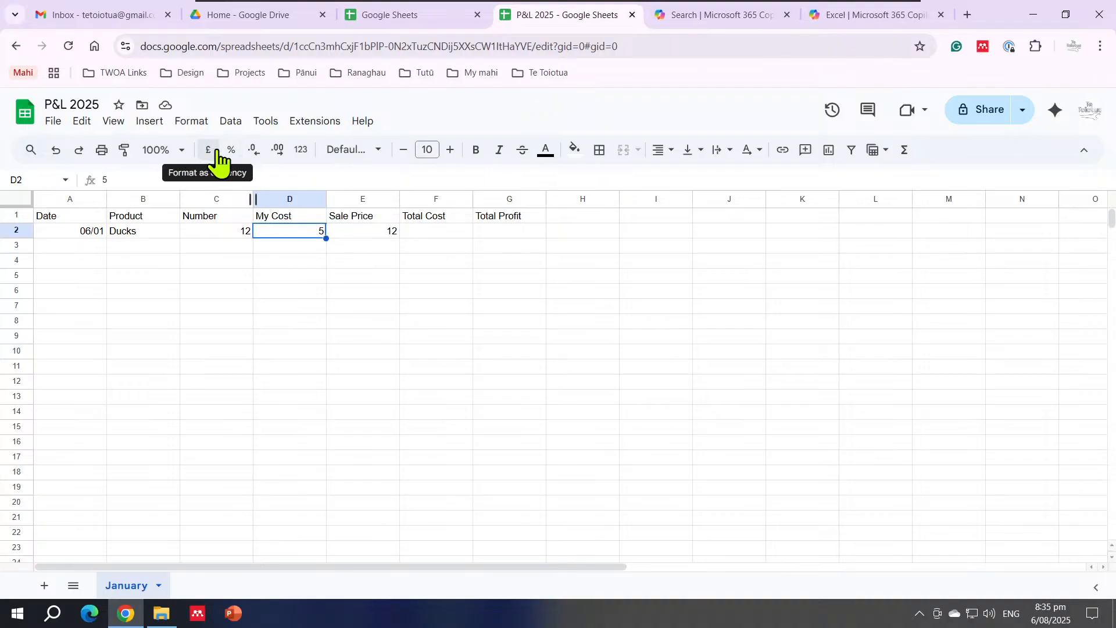
click(305, 163)
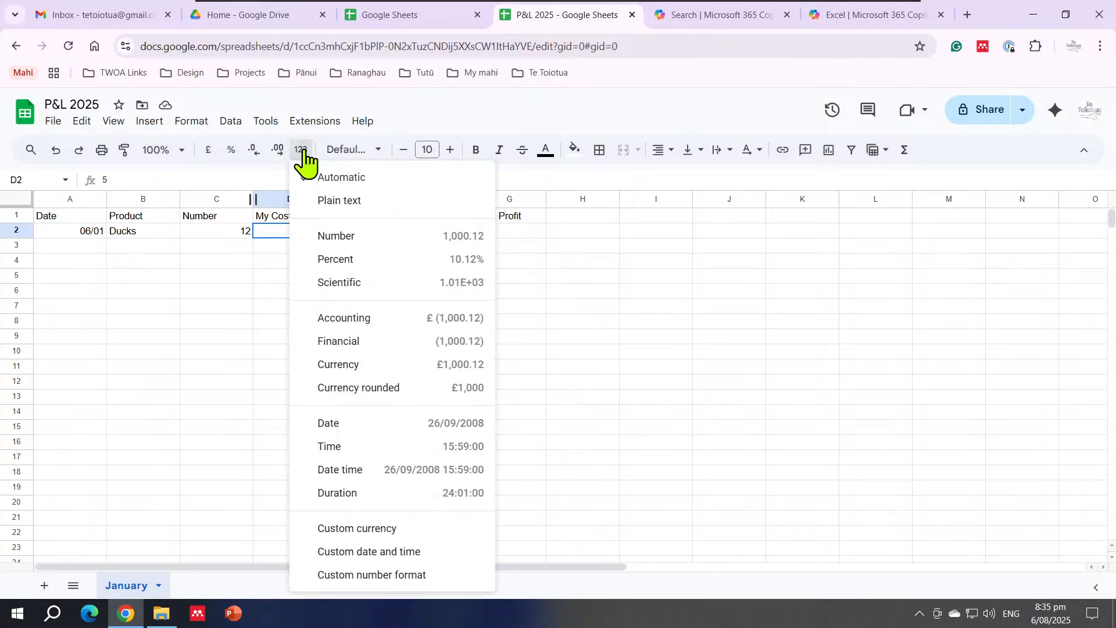
click(357, 201)
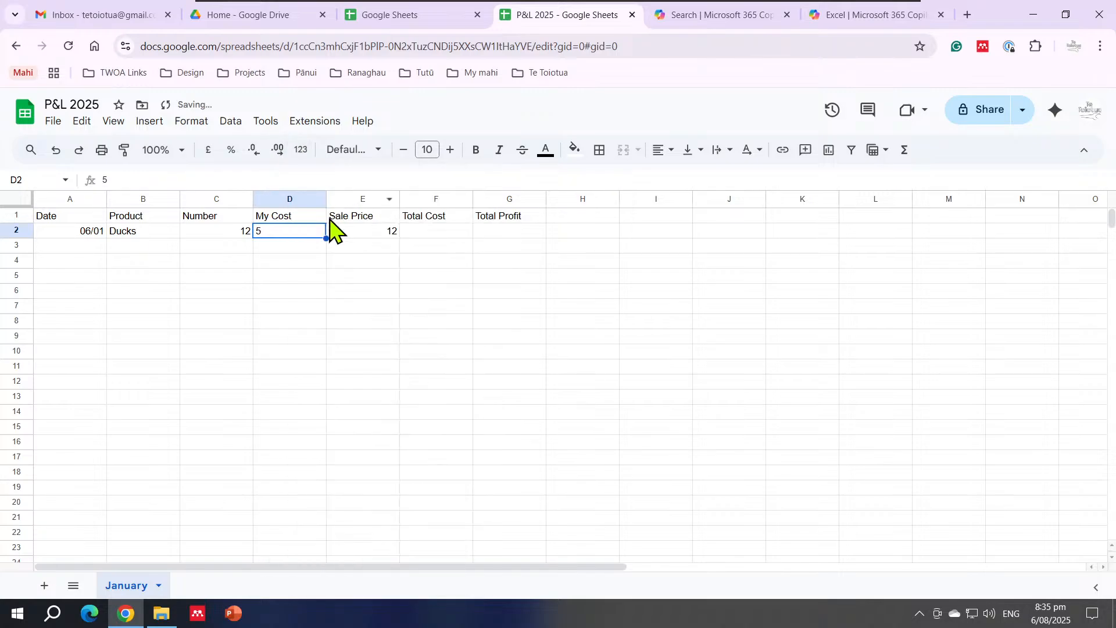
click(293, 163)
click(333, 179)
click(264, 216)
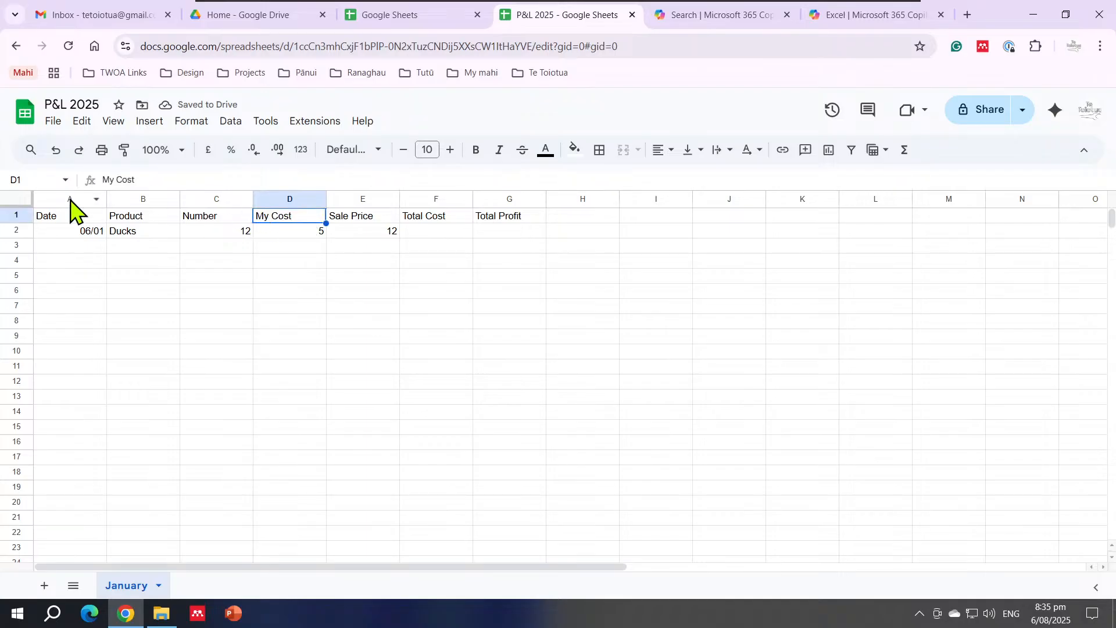
click(295, 232)
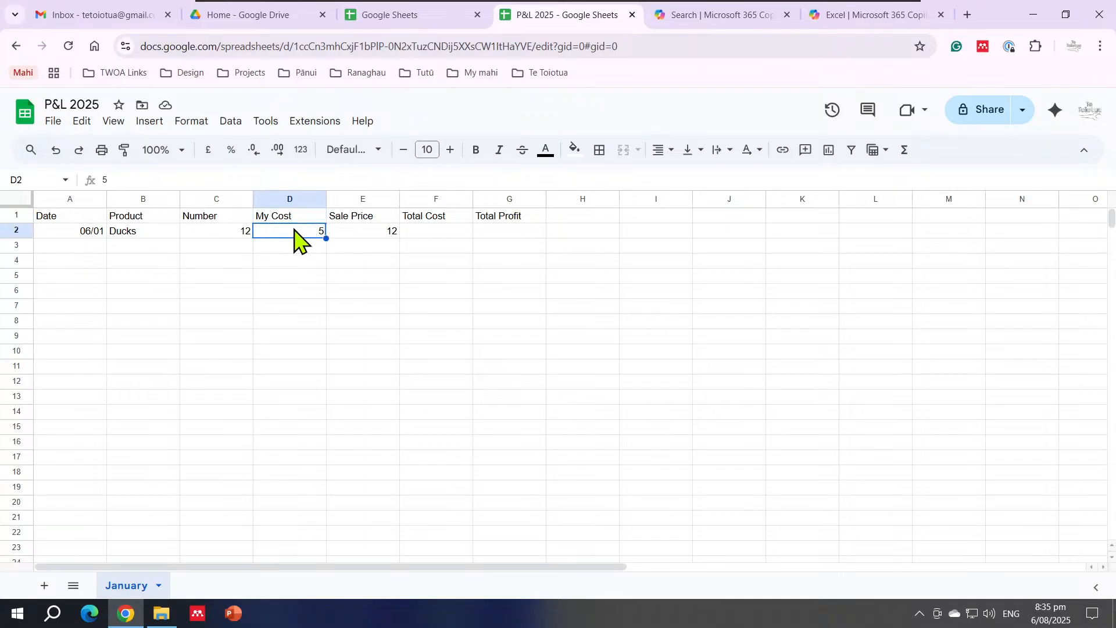
Format the My Cost value in D2 as currency and choose Australia as the locale in the spreadsheet settings
click(212, 157)
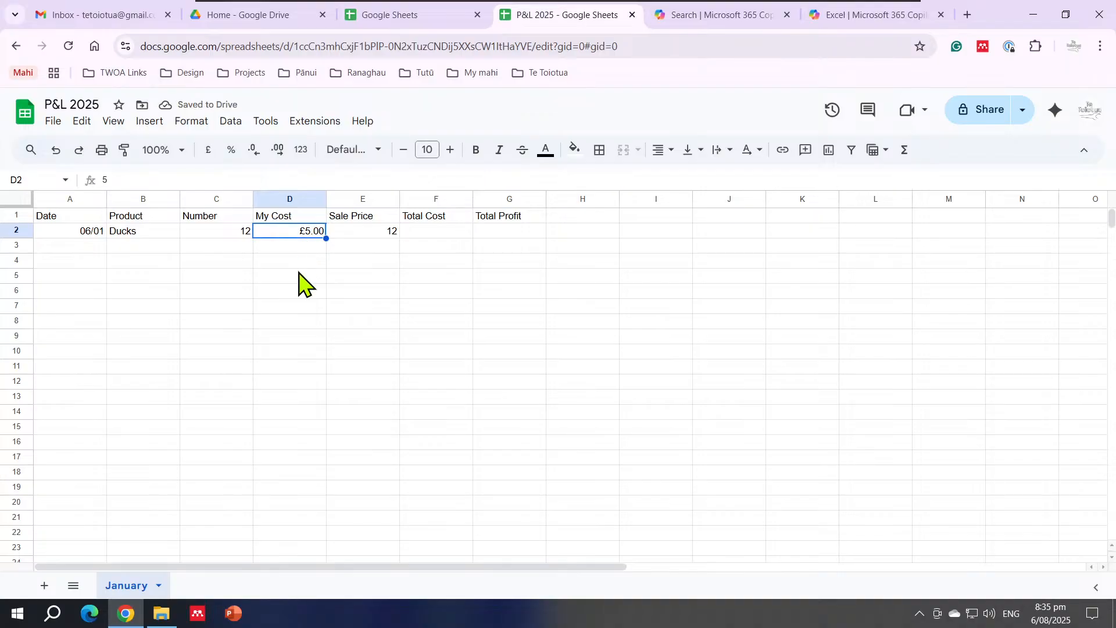
click(53, 122)
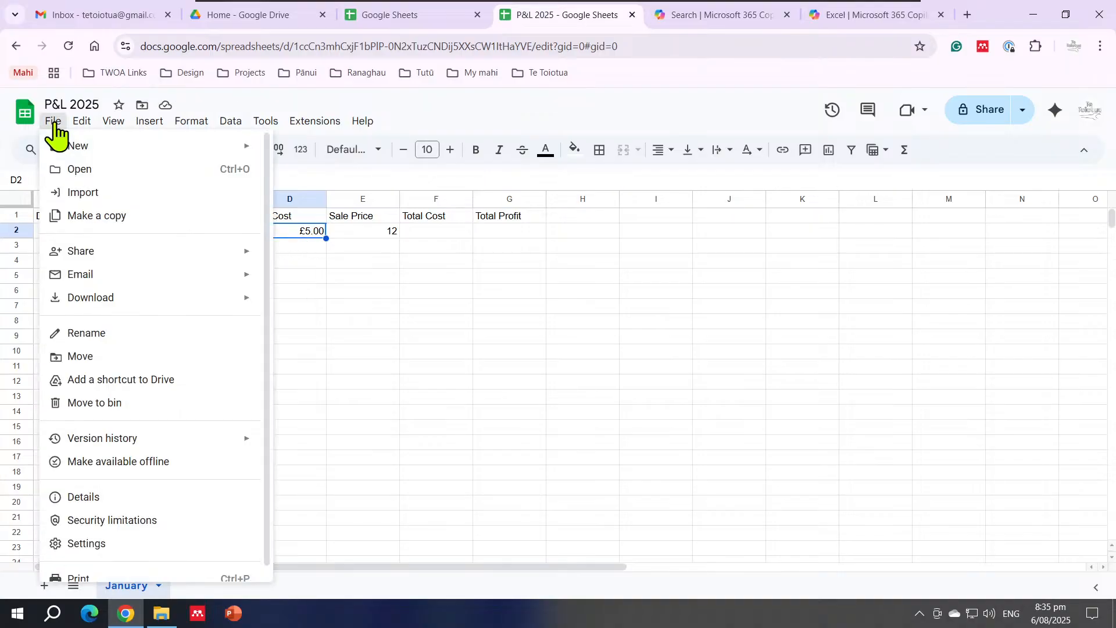
click(87, 545)
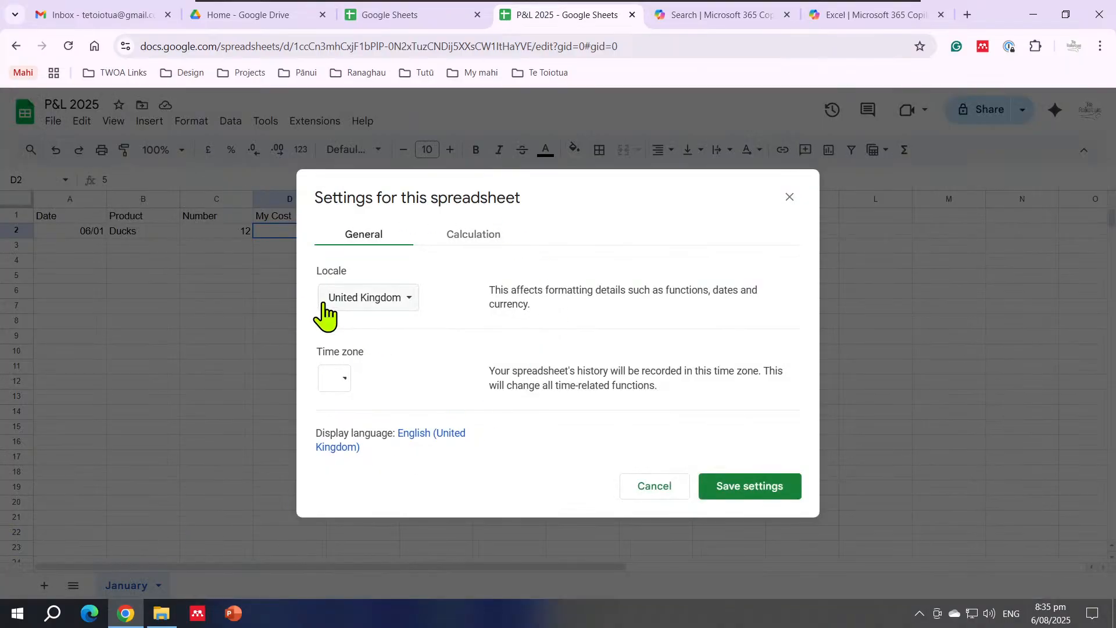
click(380, 301)
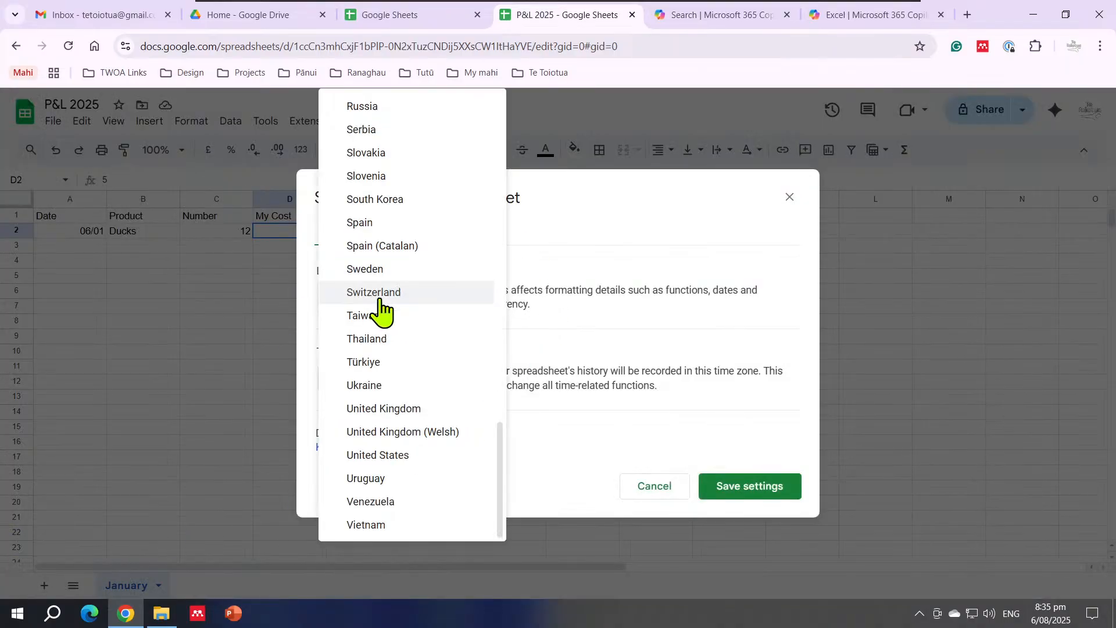
scroll(428, 398, up, 1)
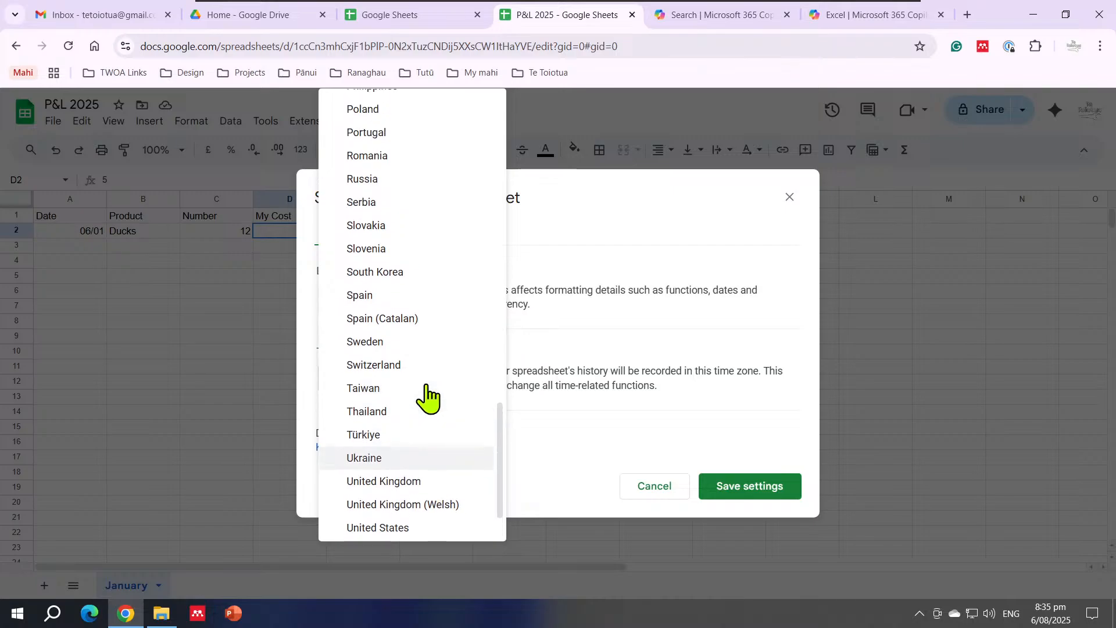
scroll(428, 398, up, 6)
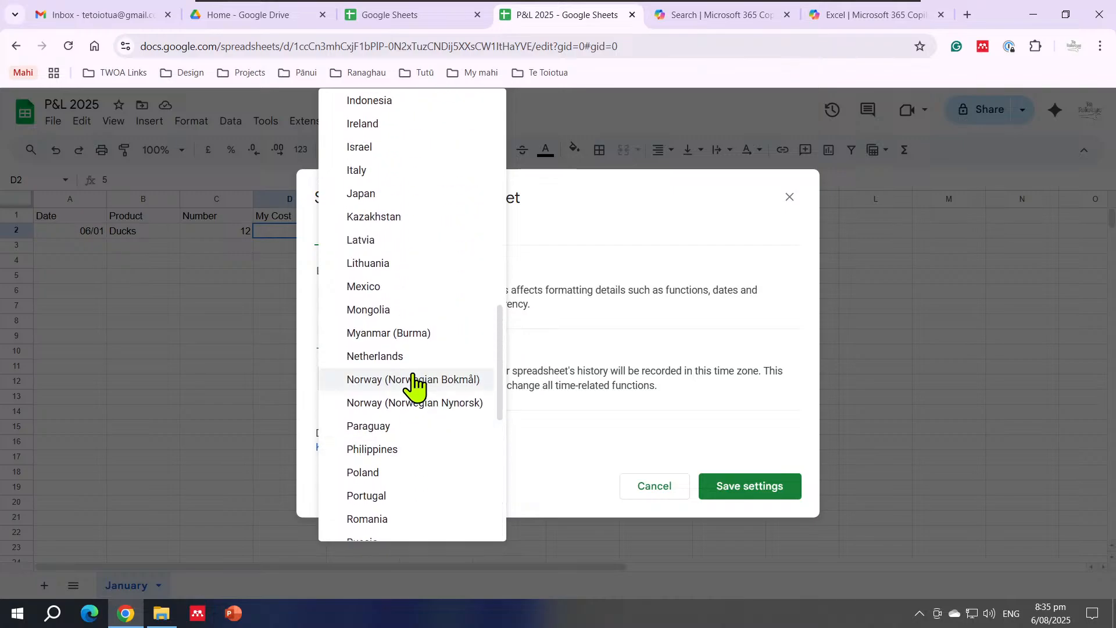
scroll(429, 414, up, 3)
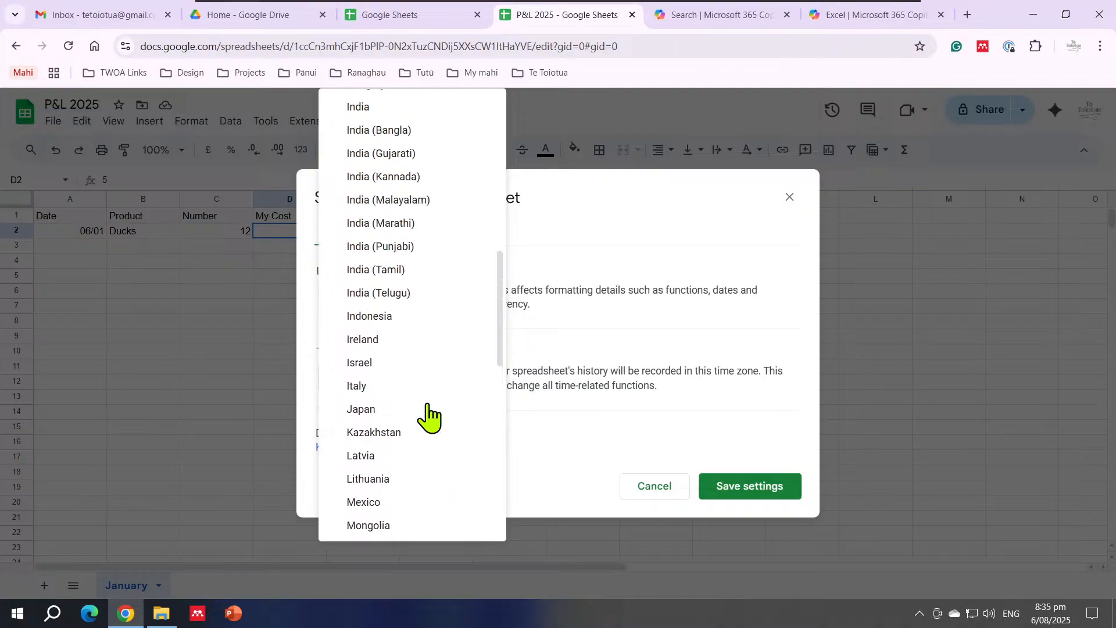
scroll(428, 415, up, 9)
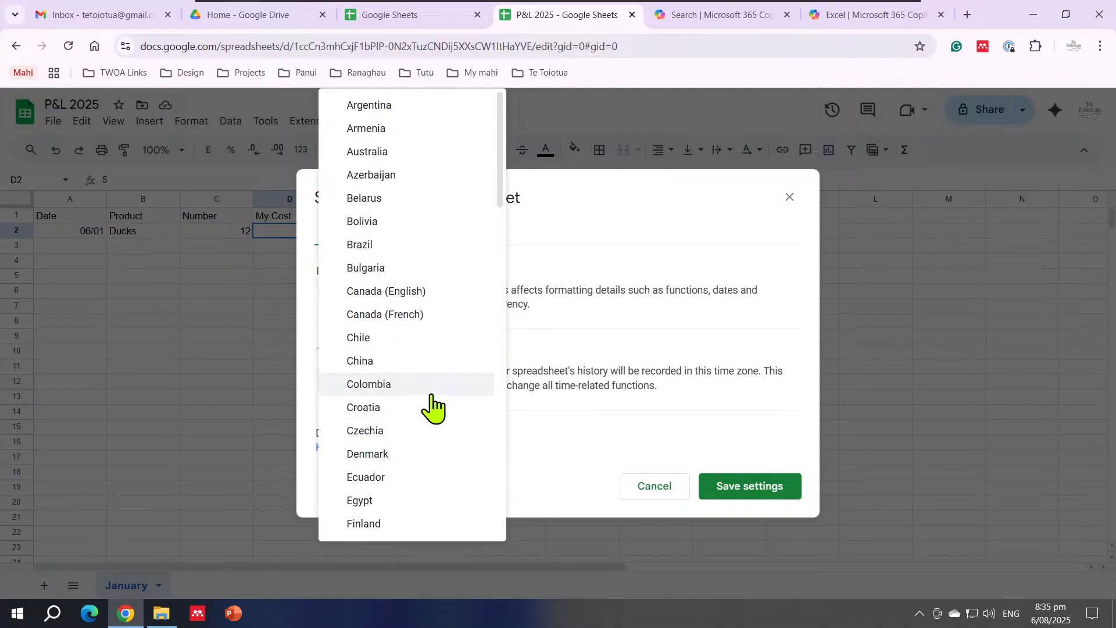
click(389, 153)
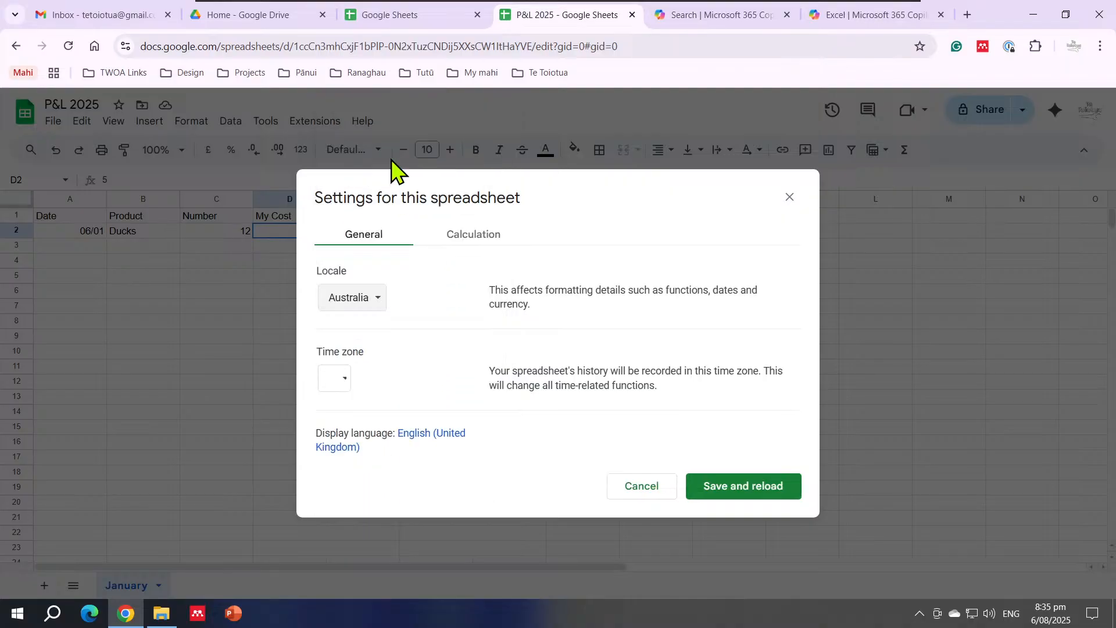
Set the spreadsheet's time zone to (GMT+12:00) Auckland, then save the settings and reload
click(347, 379)
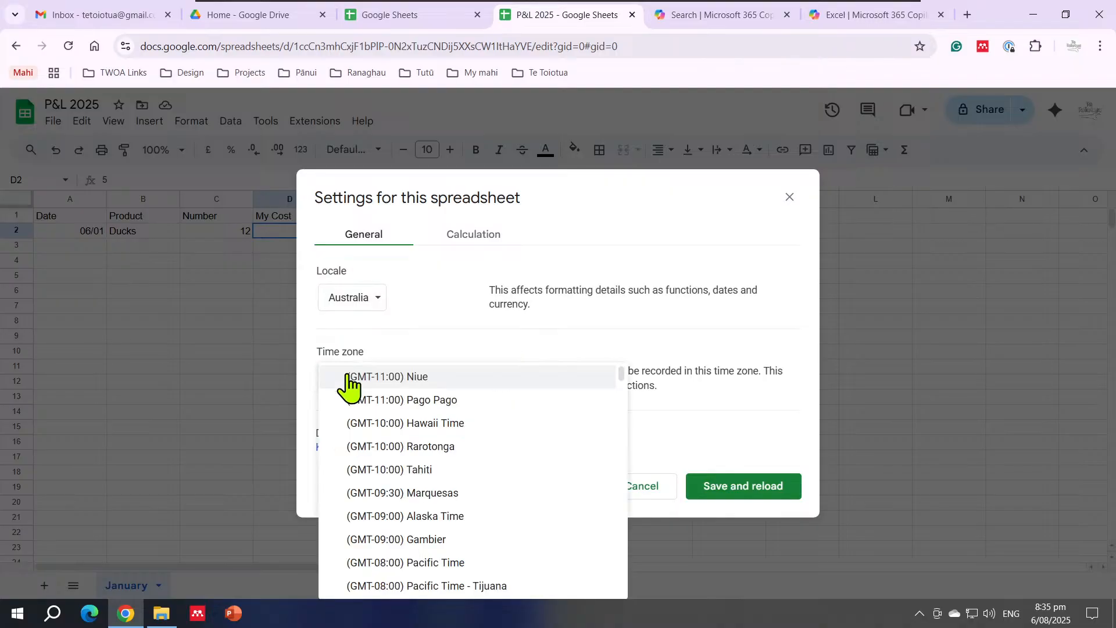
scroll(481, 451, down, 5)
scroll(489, 456, up, 3)
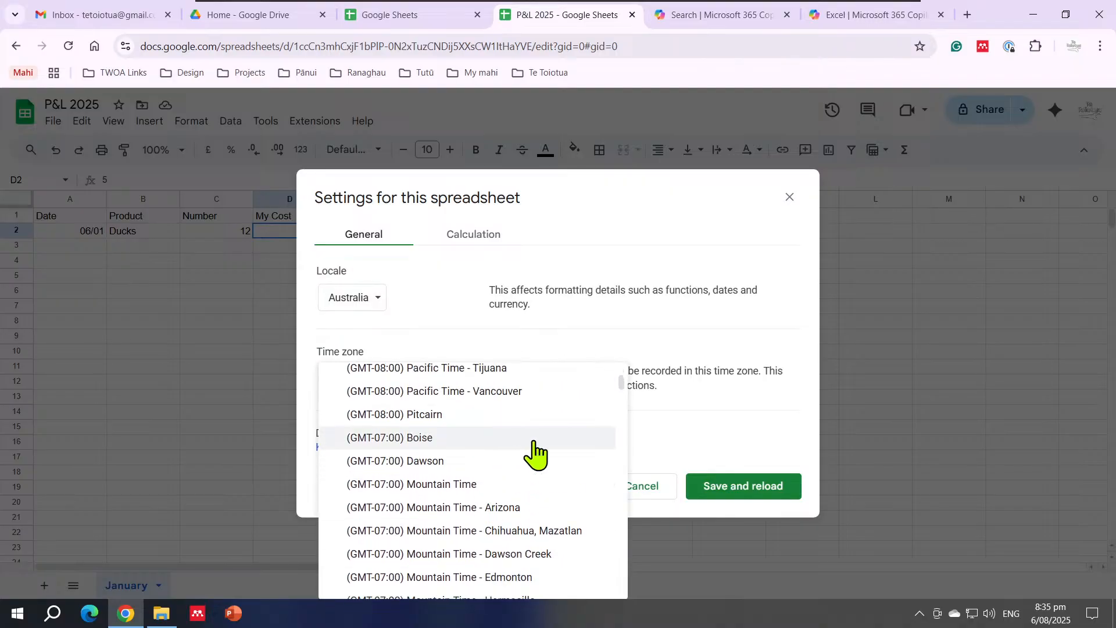
scroll(535, 453, down, 10)
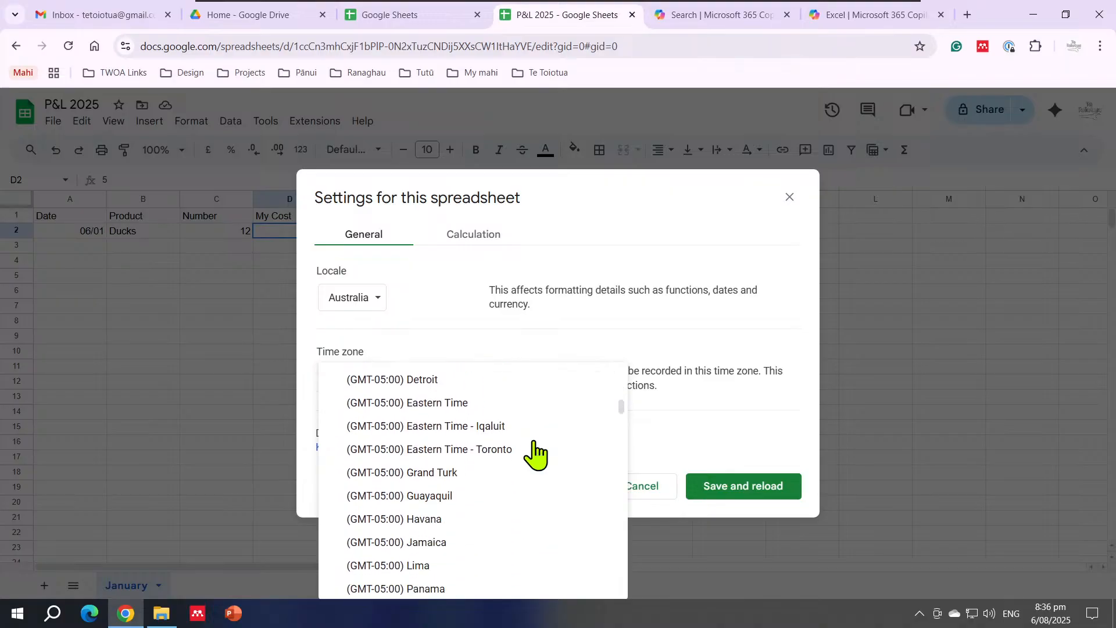
scroll(535, 453, down, 20)
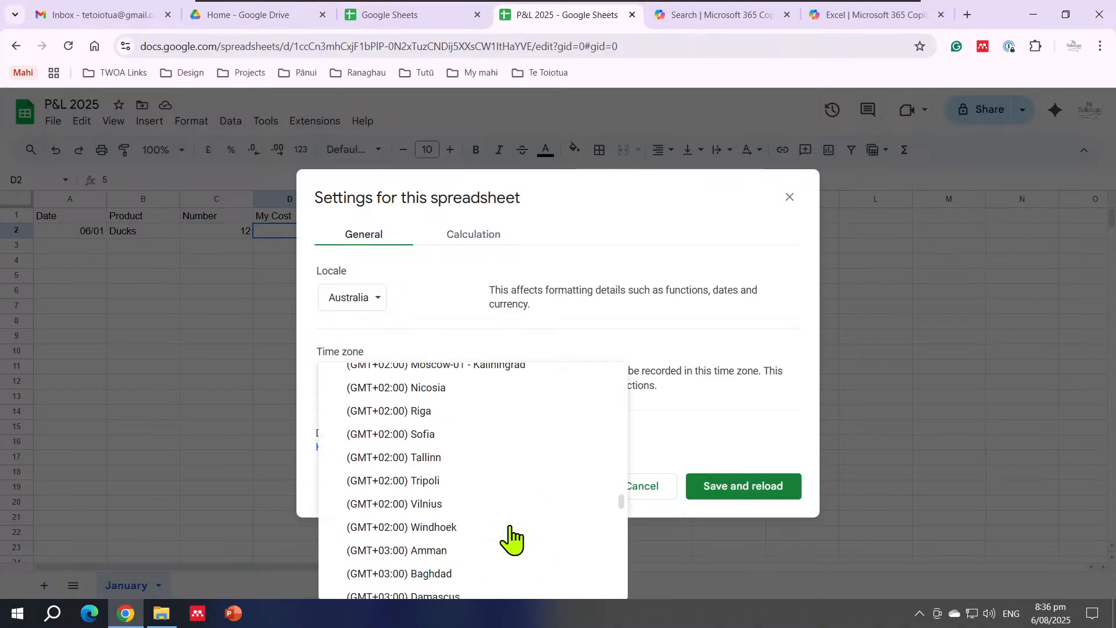
scroll(511, 540, down, 20)
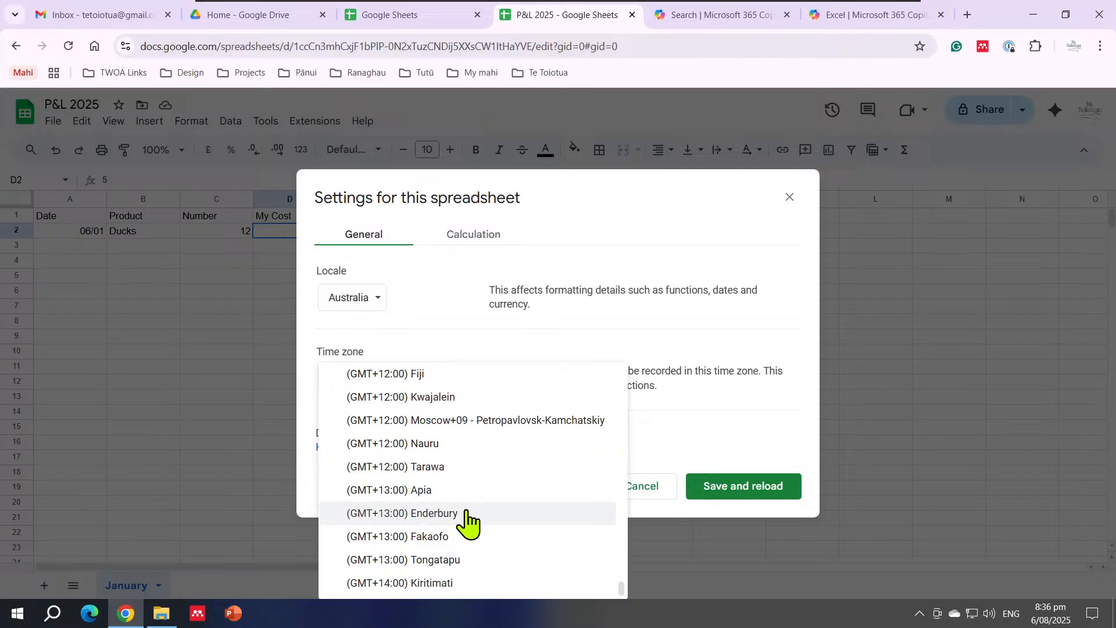
scroll(469, 518, up, 3)
click(445, 426)
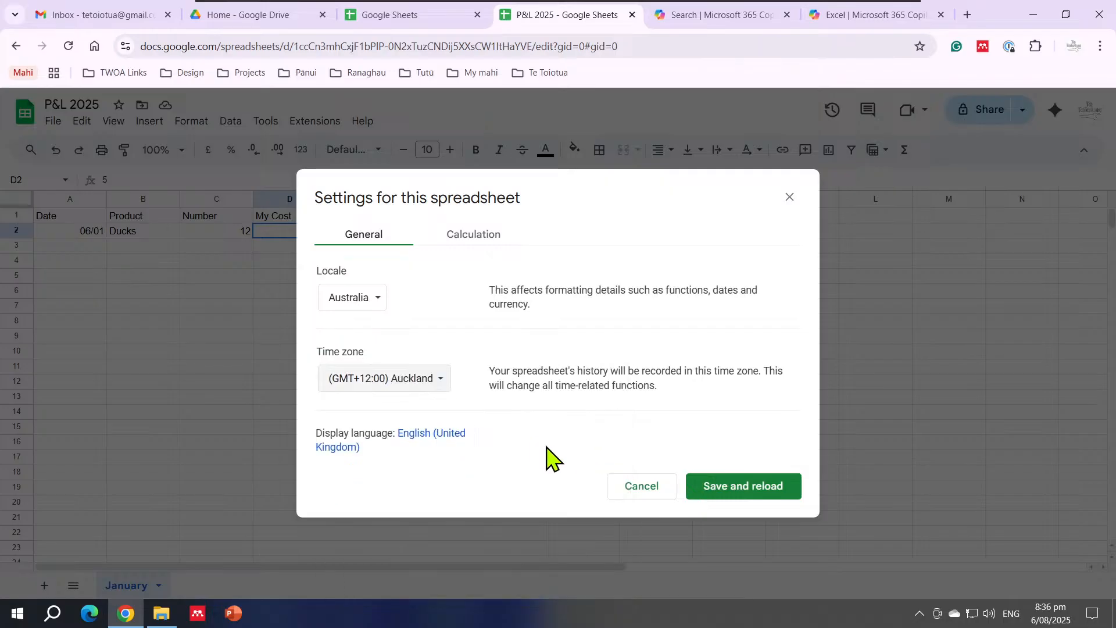
click(735, 493)
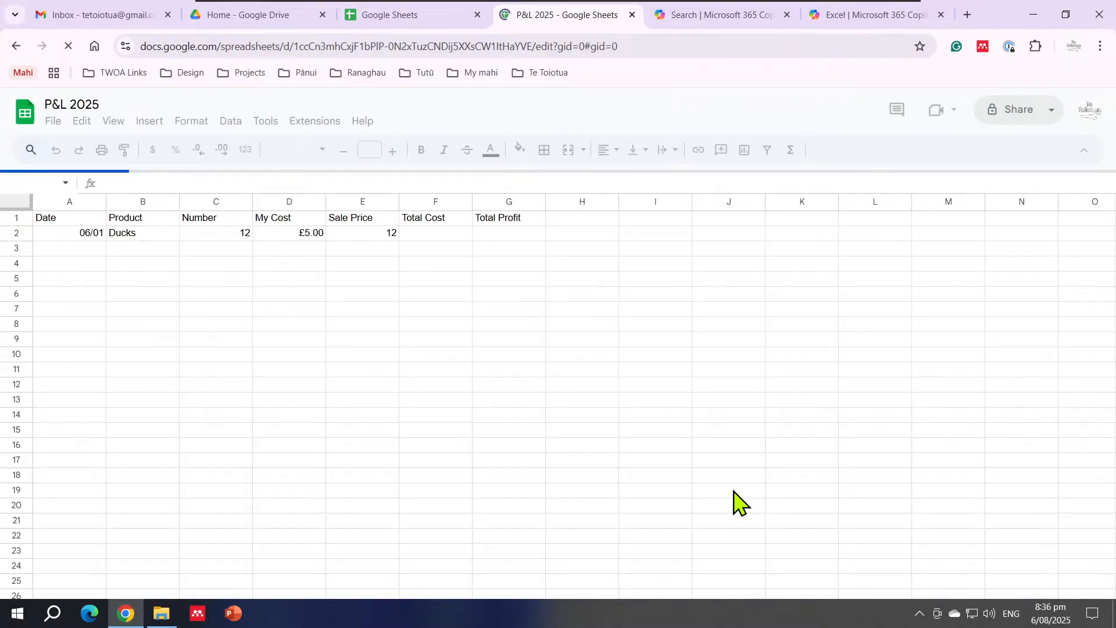
Apply the dollar currency format to the My Cost and Sale Price values in D2 and E2
click(317, 247)
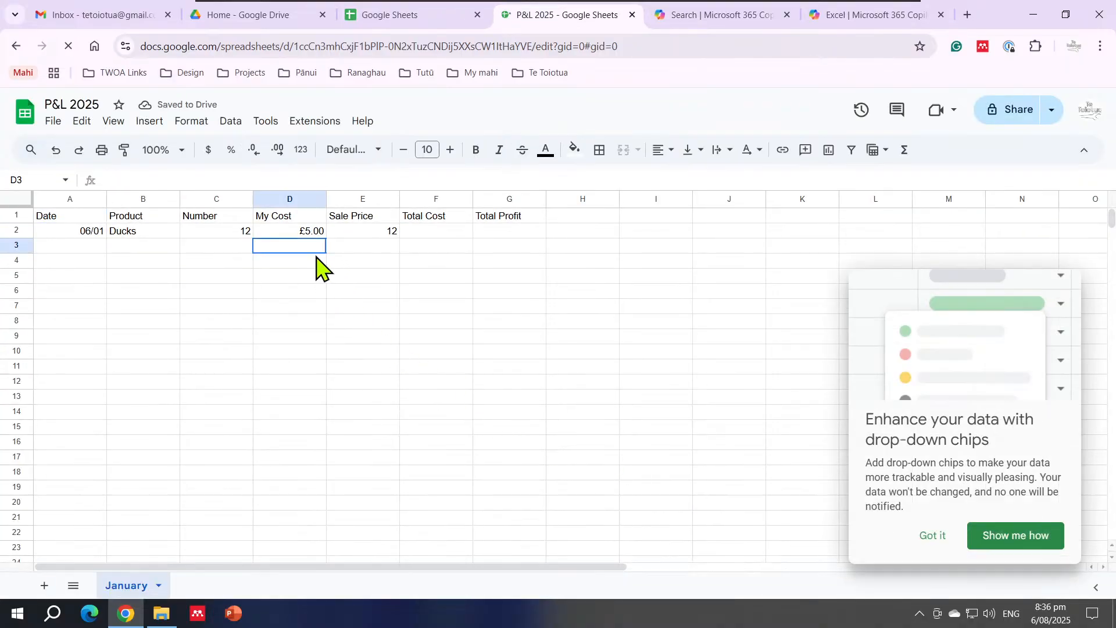
click(308, 235)
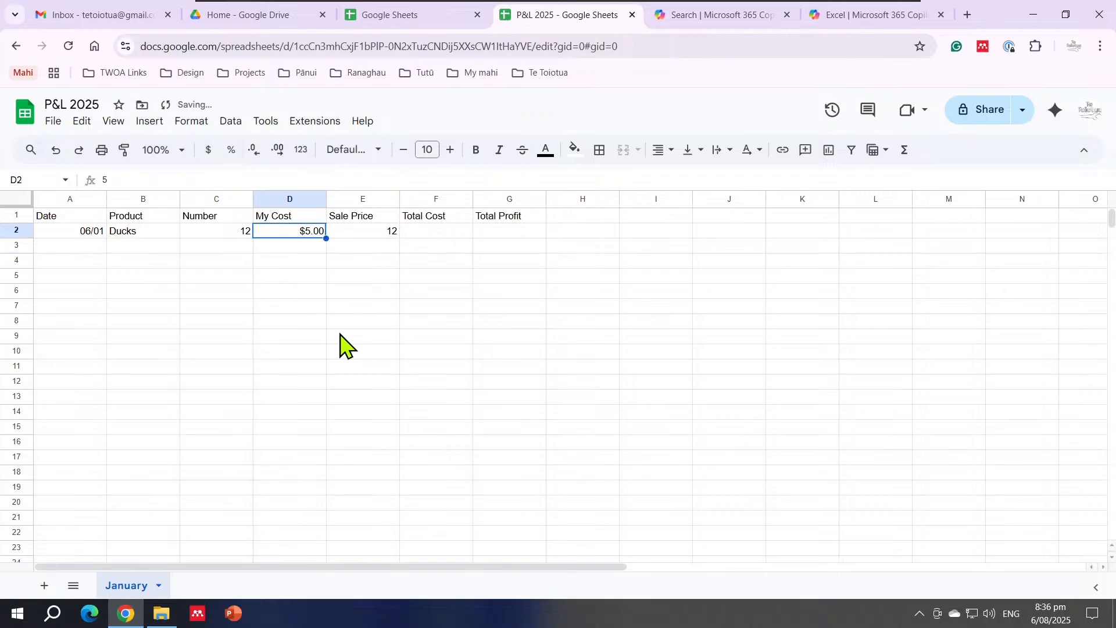
click(365, 233)
click(208, 150)
click(360, 294)
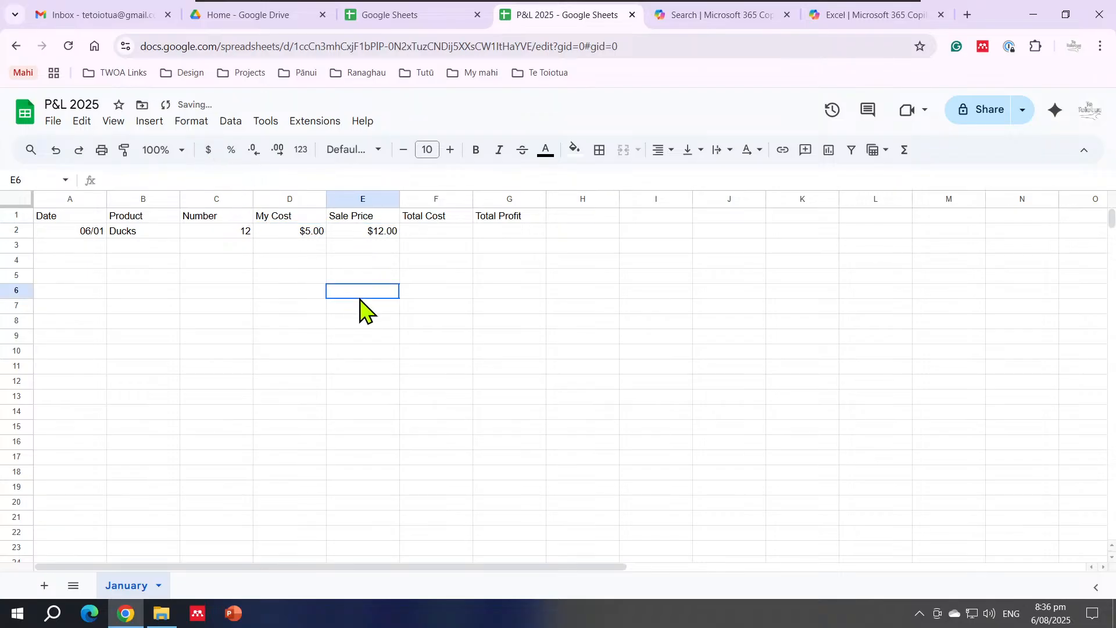
Apply the dollar currency format to the empty Total Cost and Total Profit cells F2:G2
drag(431, 234, 483, 240)
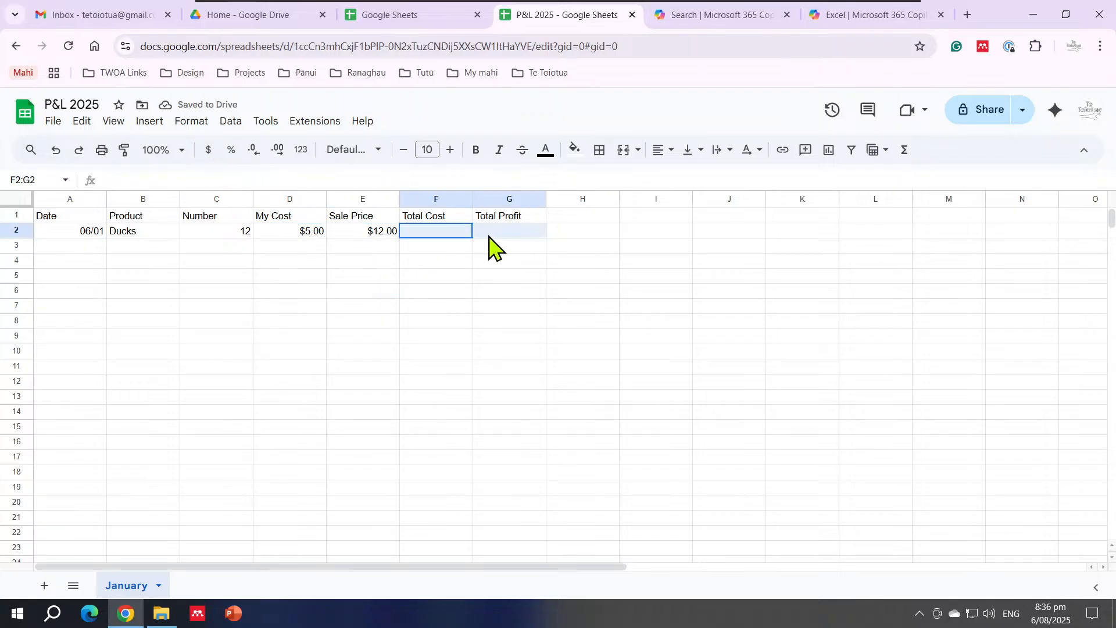
click(208, 150)
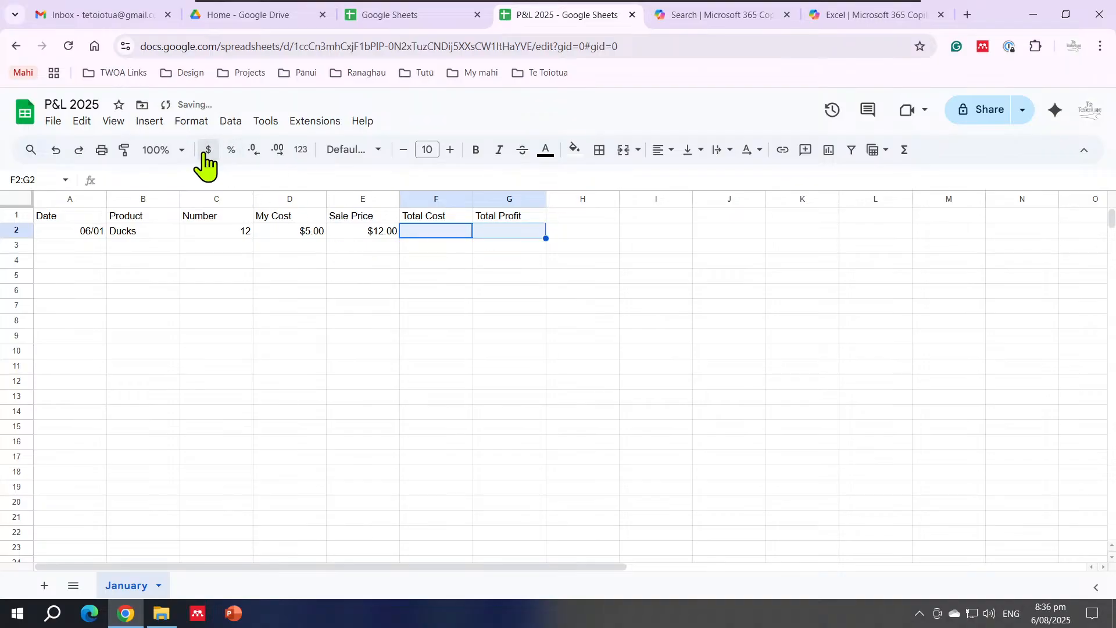
click(441, 312)
click(446, 236)
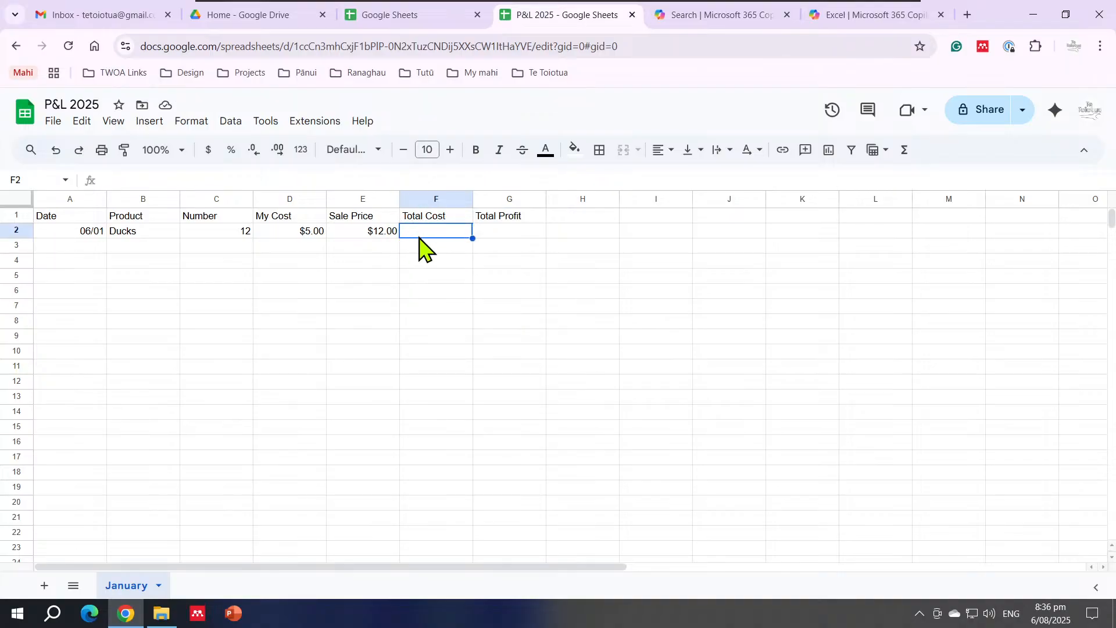
click(489, 233)
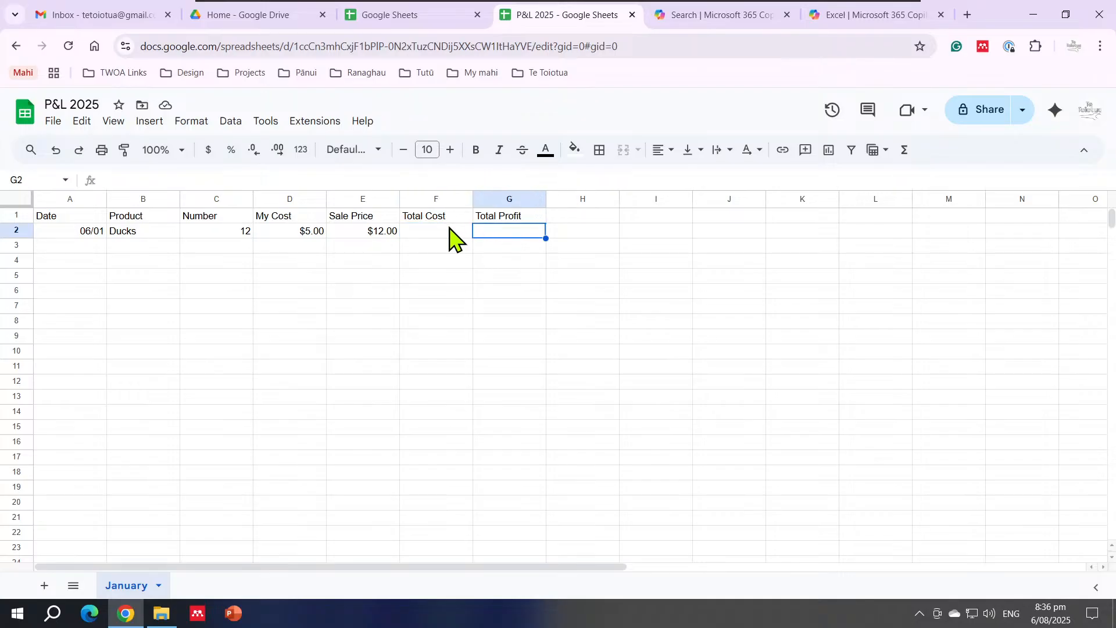
click(452, 234)
click(493, 236)
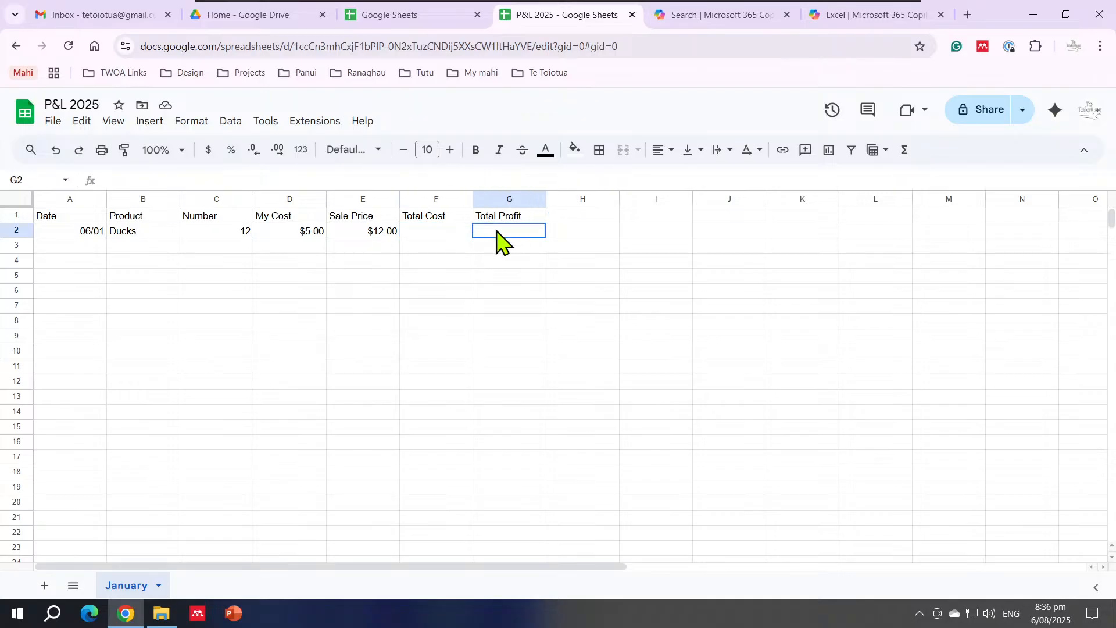
Calculate Total Cost in F2 with the SUM function, multiplying My Cost by Number as =SUM(D2*C2)
click(440, 240)
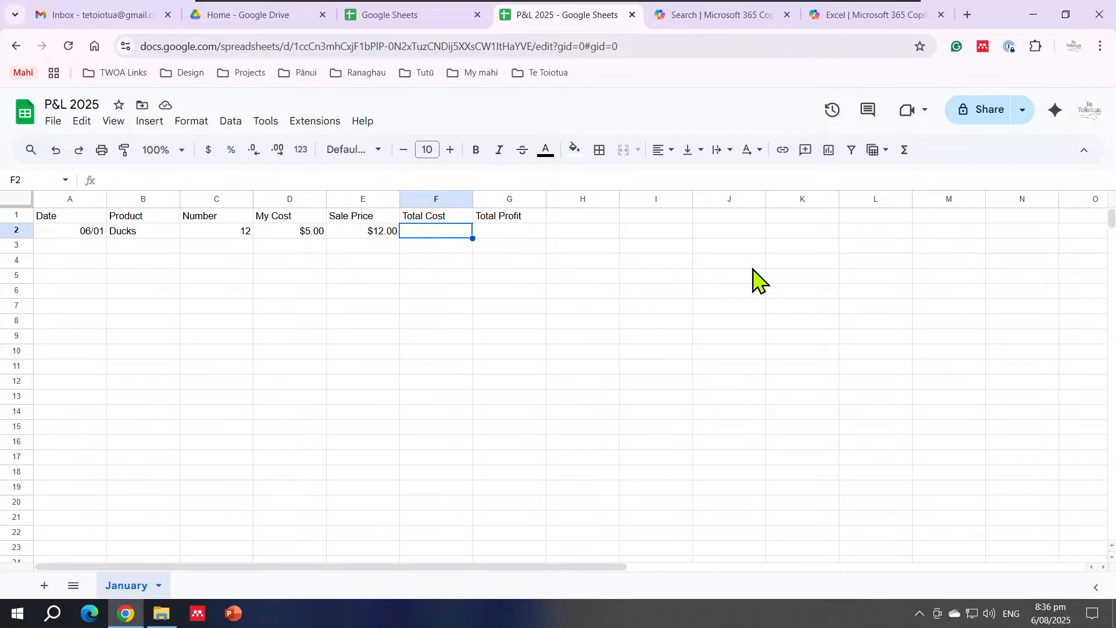
click(909, 163)
click(917, 182)
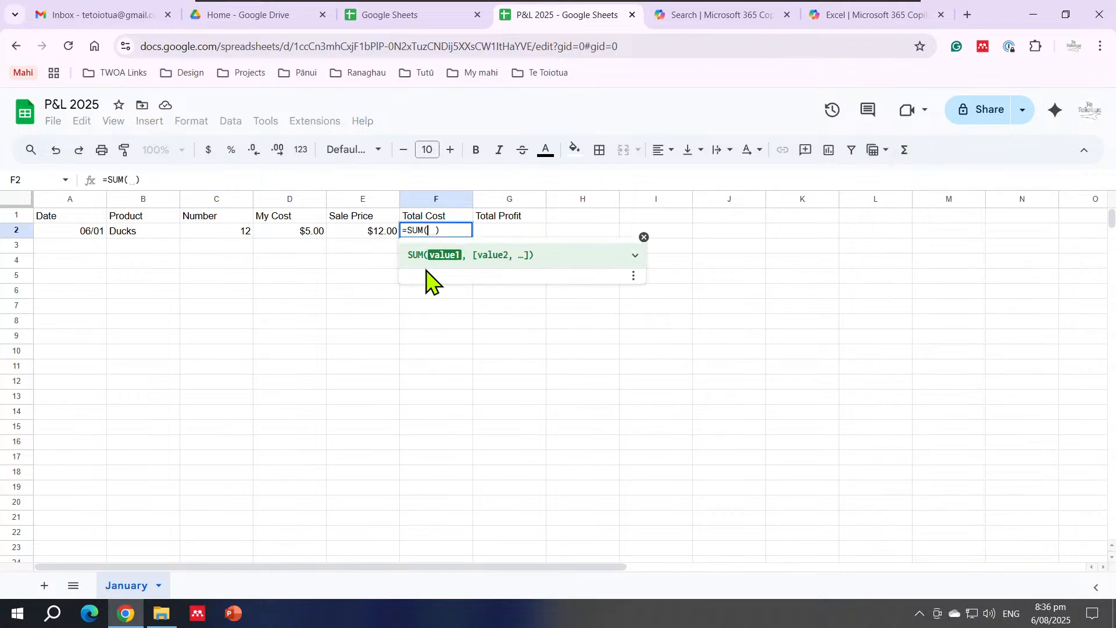
click(307, 233)
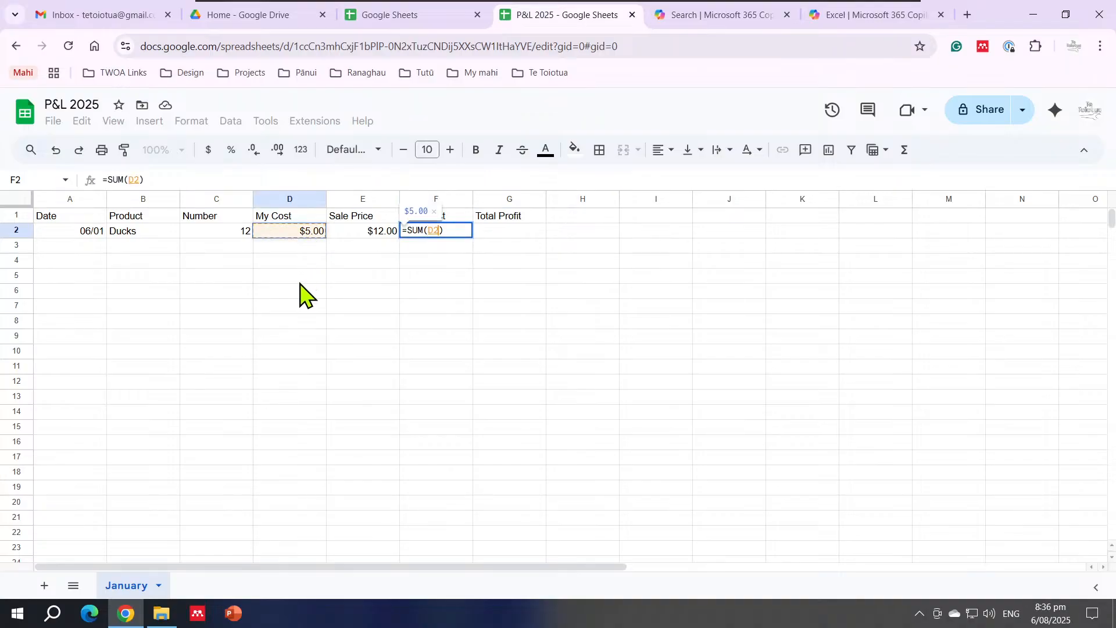
text(*)
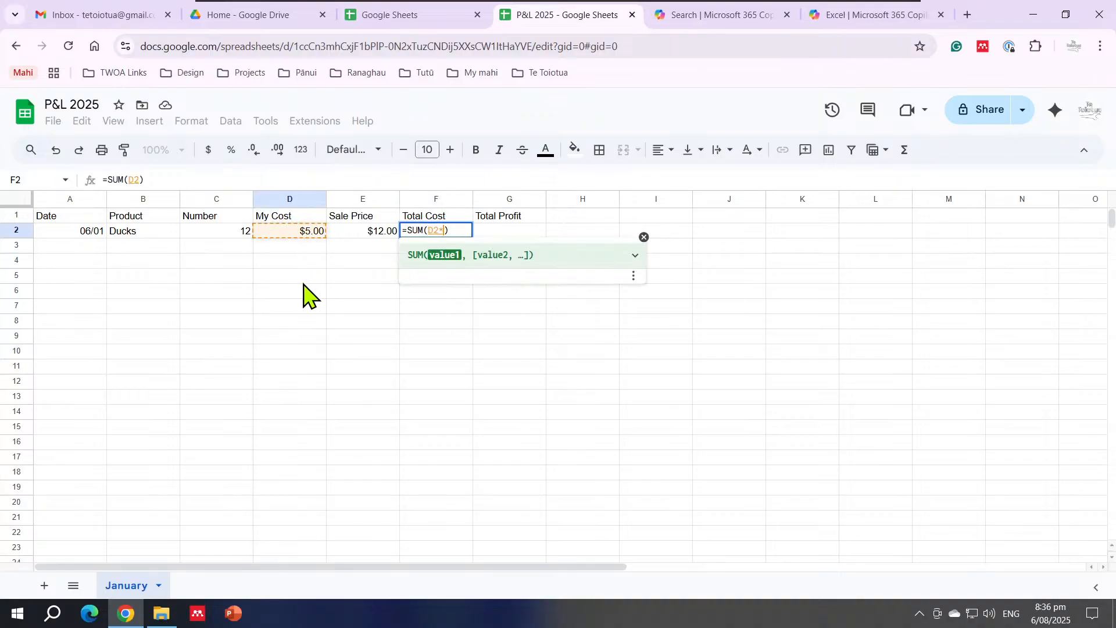
click(240, 234)
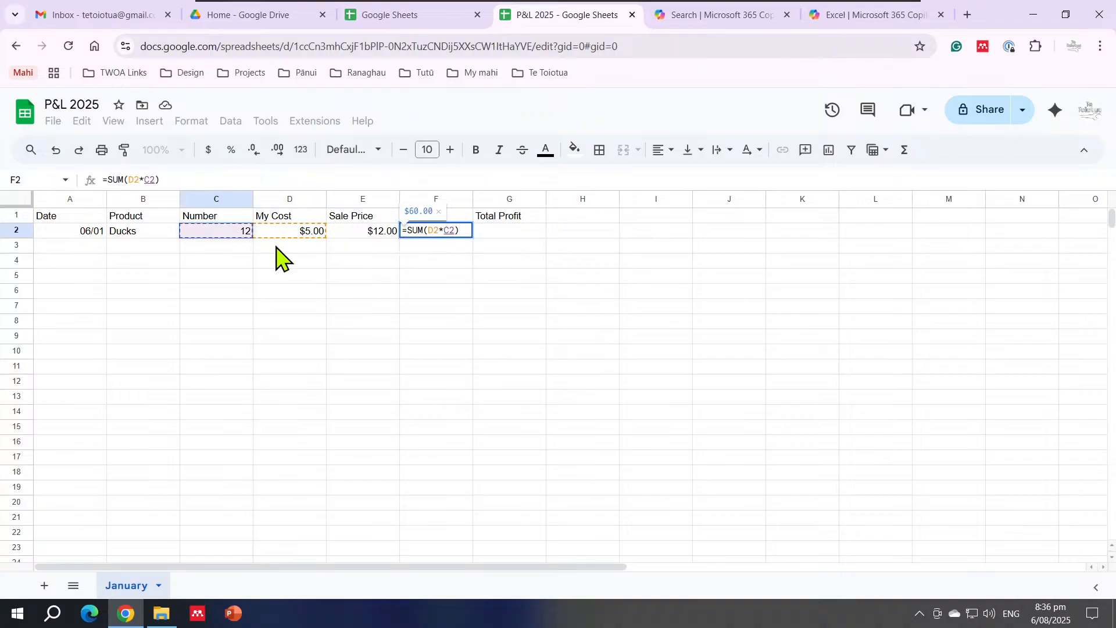
key(Return)
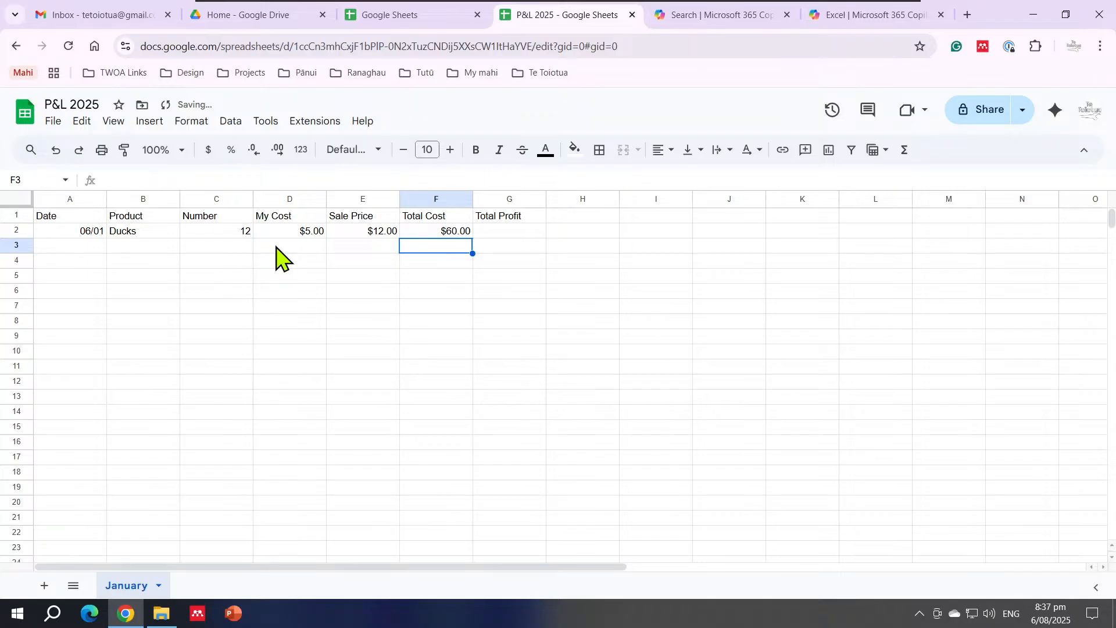
Calculate Total Profit in G2 with the SUM function, multiplying Sale Price by Number and subtracting Total Cost as =SUM(E2*C2-F2)
click(493, 231)
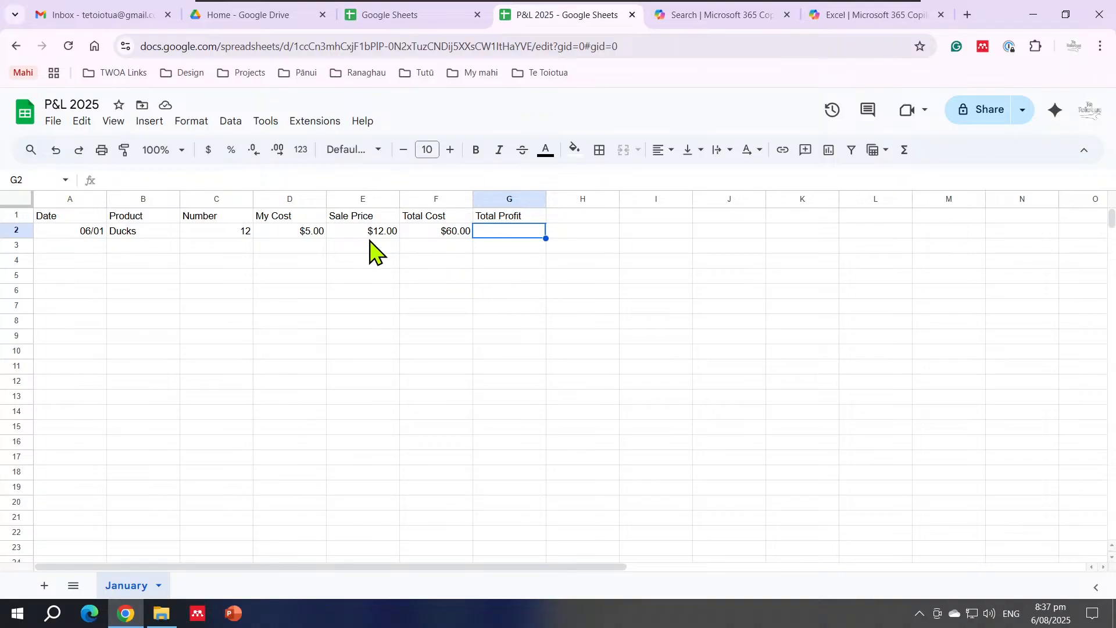
click(905, 151)
click(922, 178)
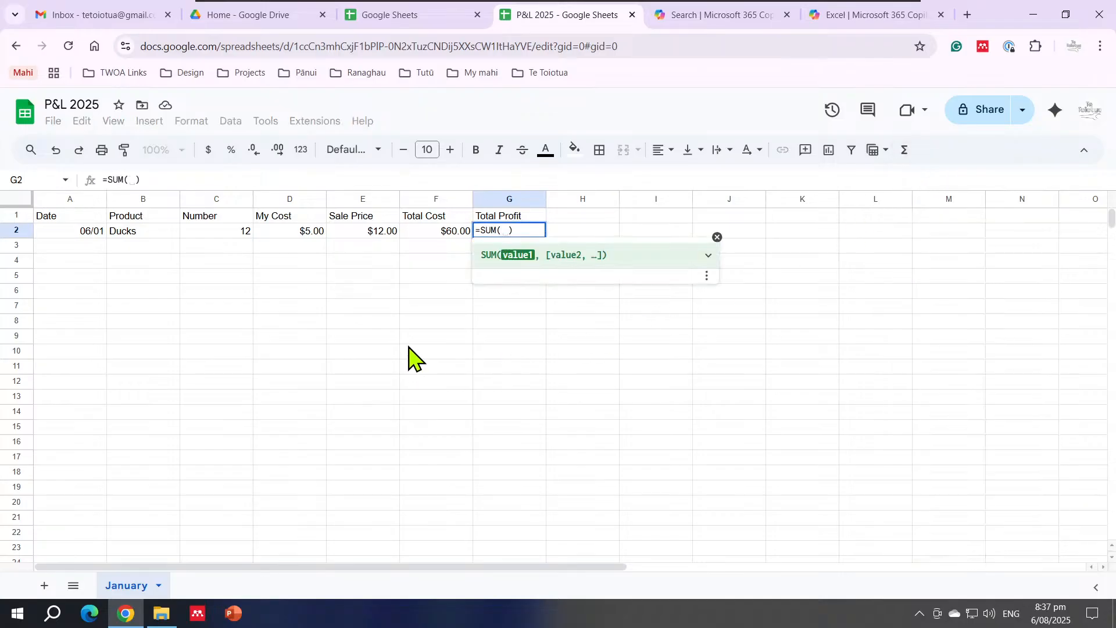
click(354, 233)
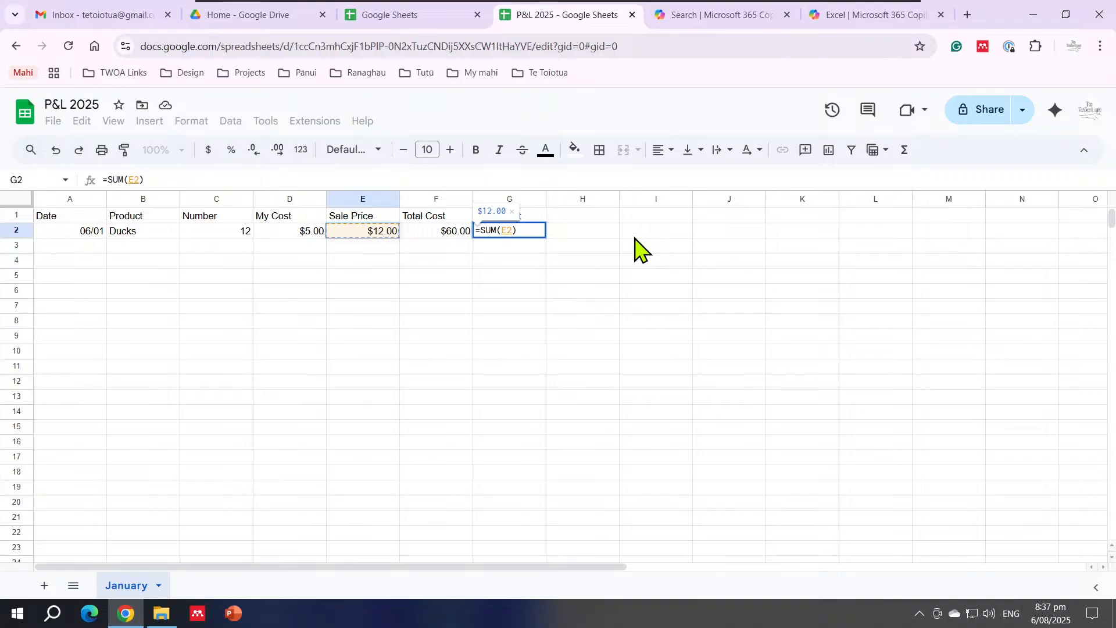
text(*)
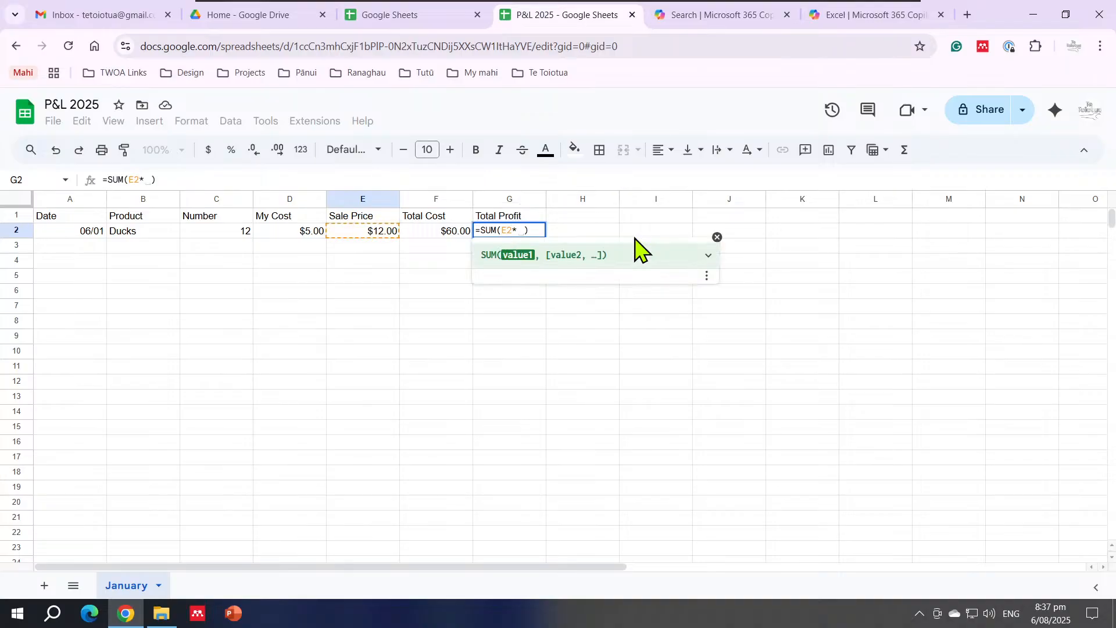
click(242, 234)
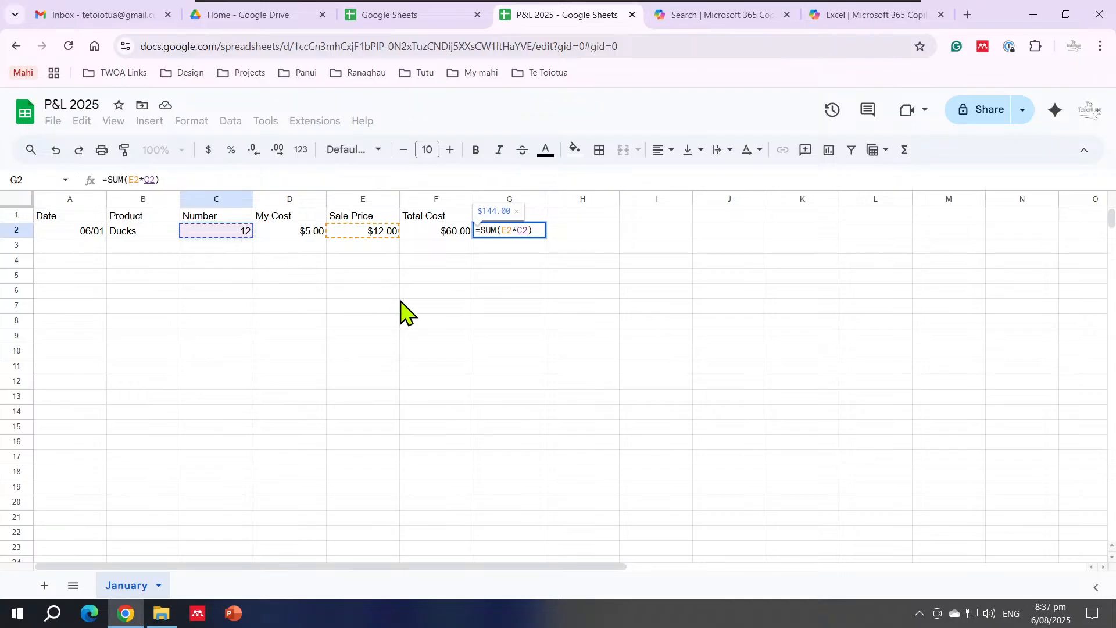
text(-)
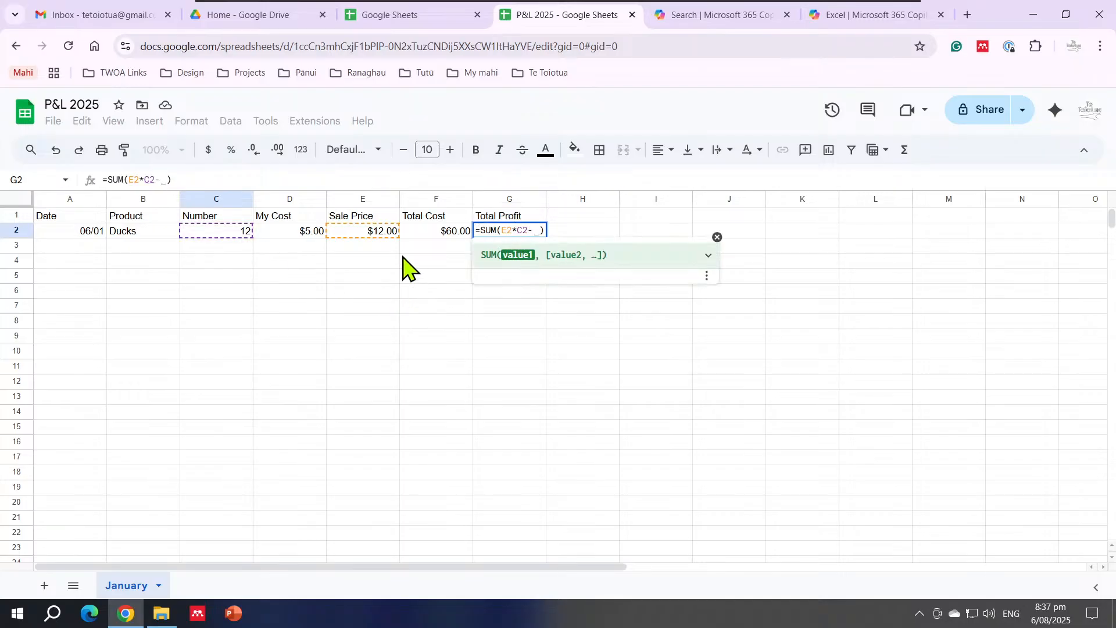
click(459, 238)
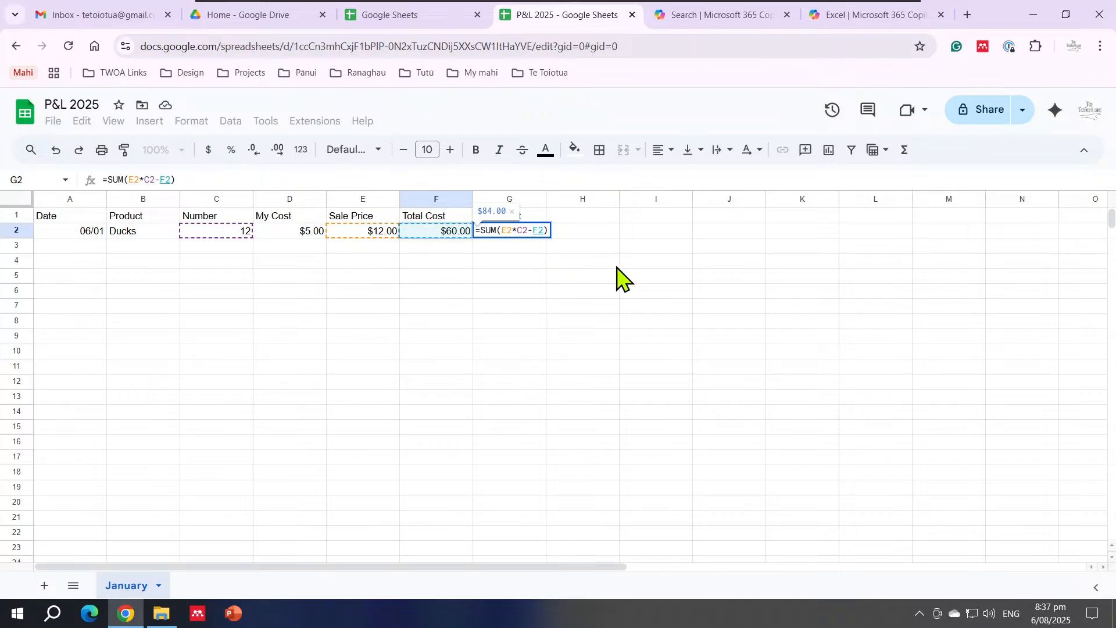
key(Return)
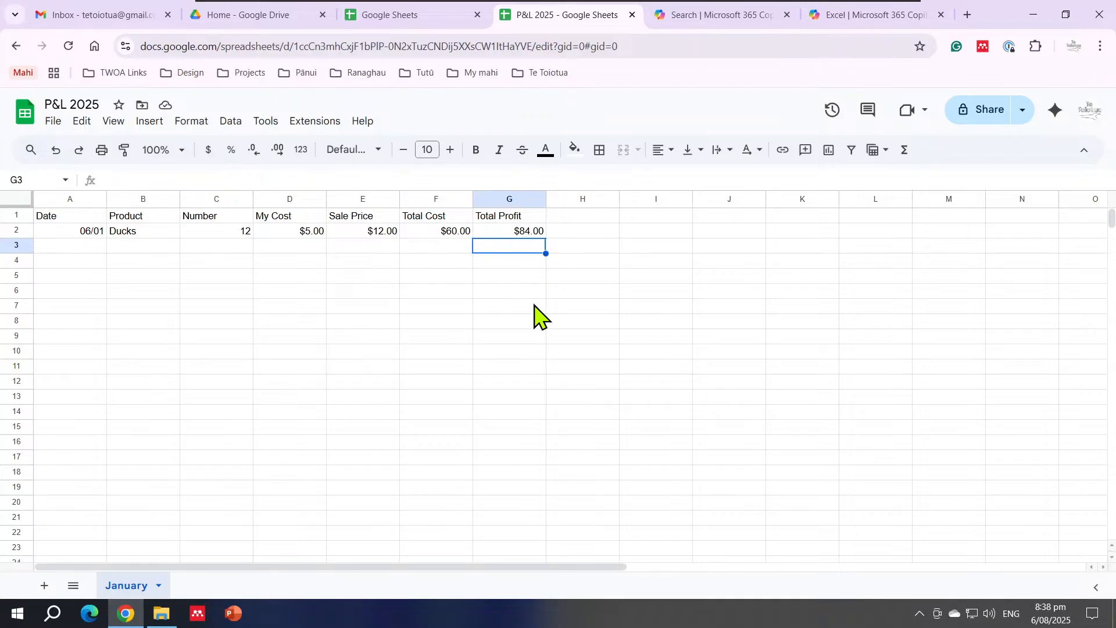
Change the header in G1 to Total Sale and add a Total Profit header in H1
click(516, 218)
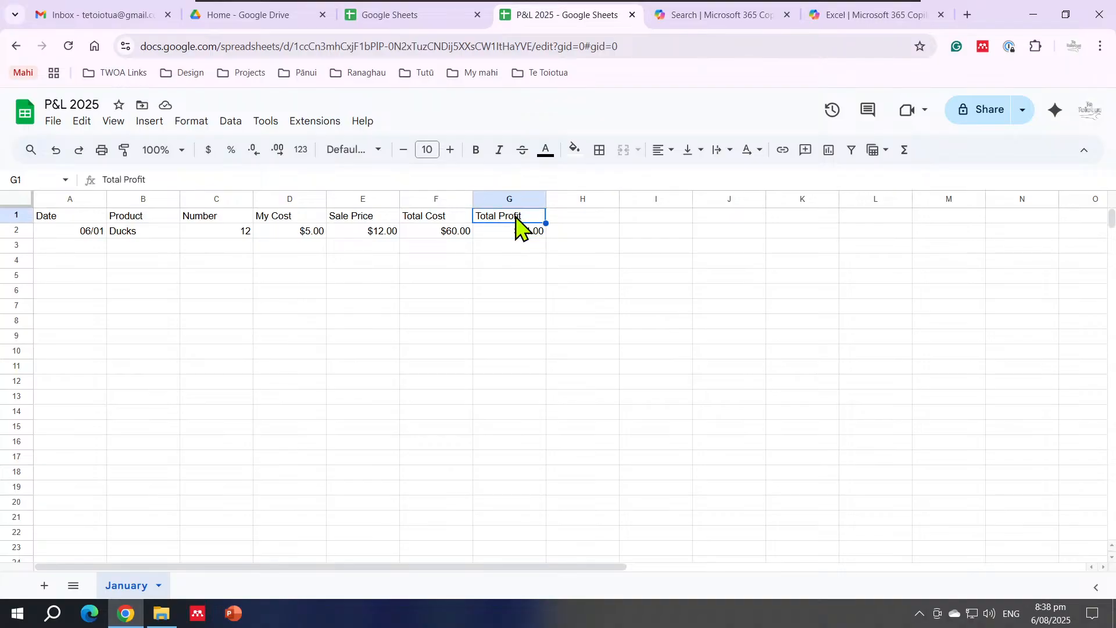
text(Sale)
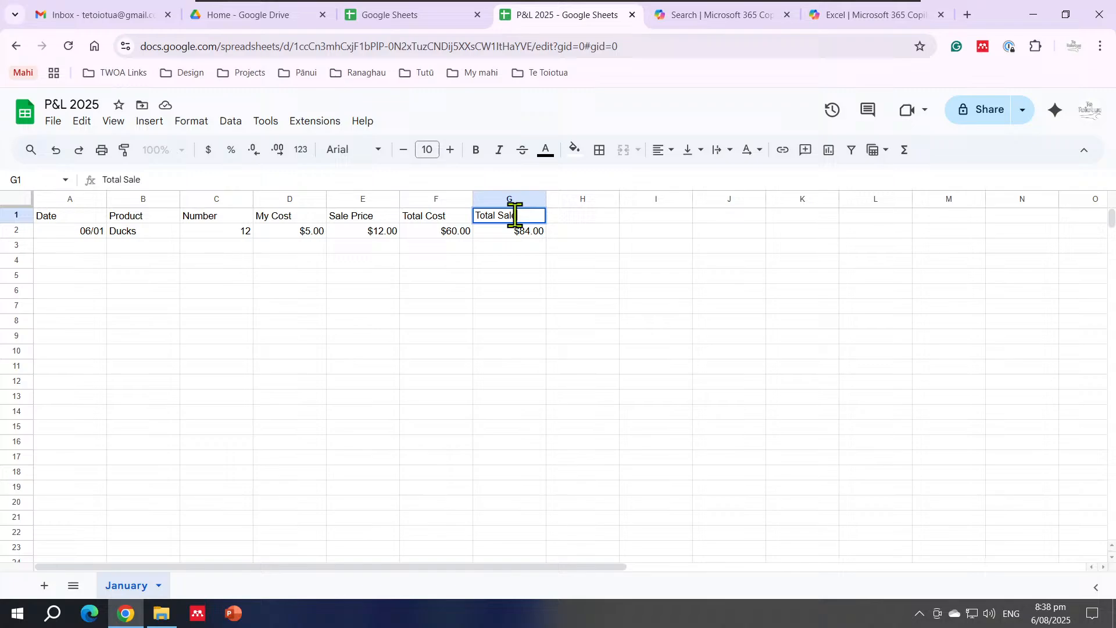
key(Tab)
text(T)
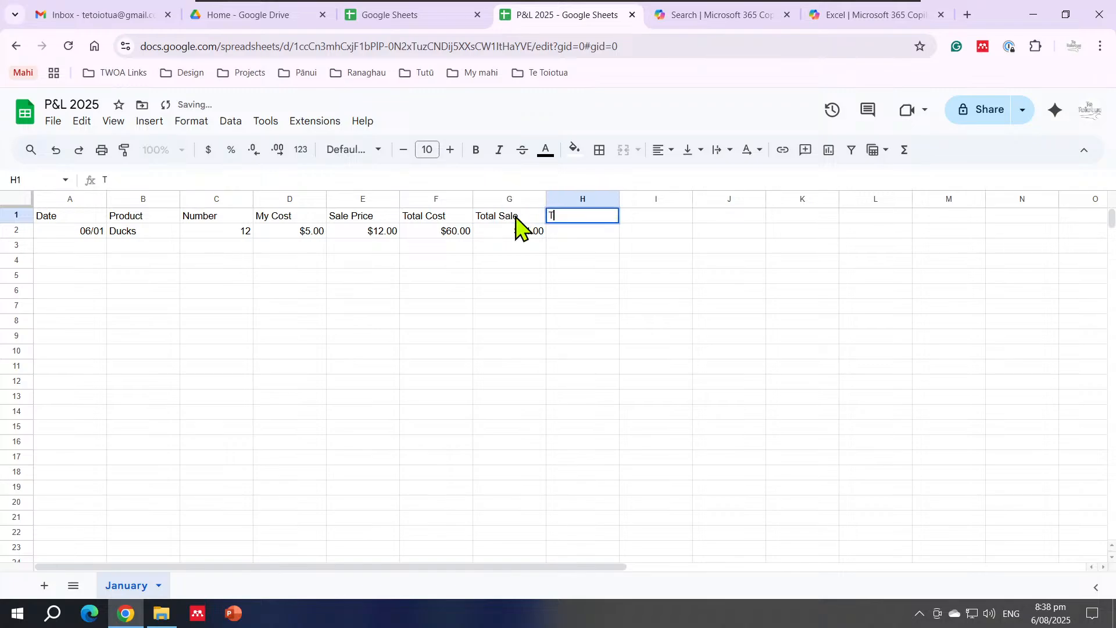
text(otal Proffit)
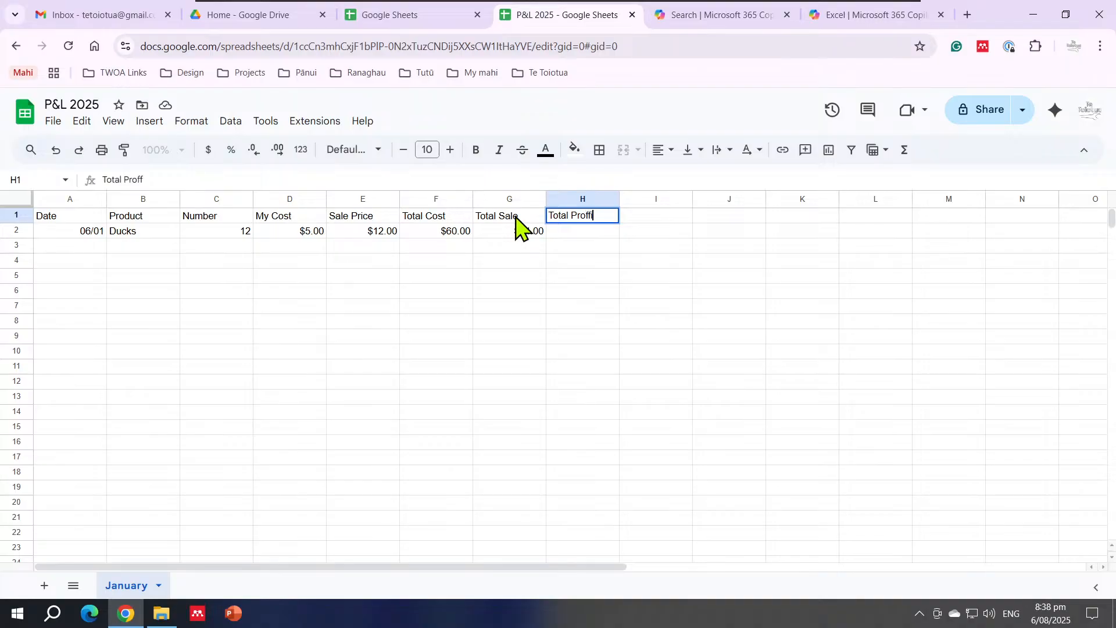
key(Return)
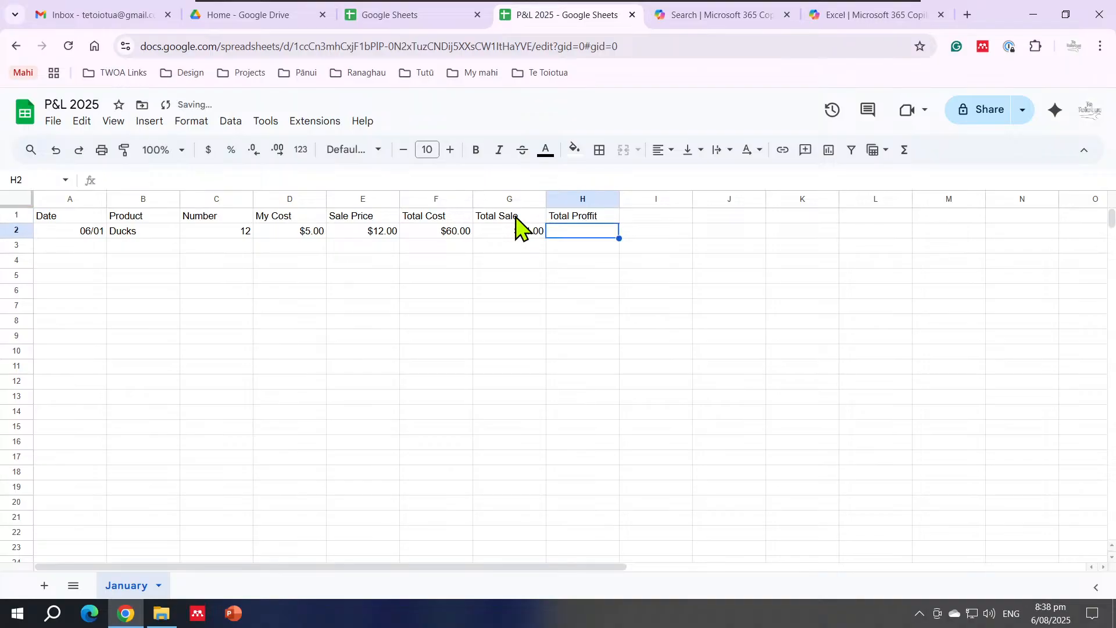
click(594, 219)
double_click(593, 215)
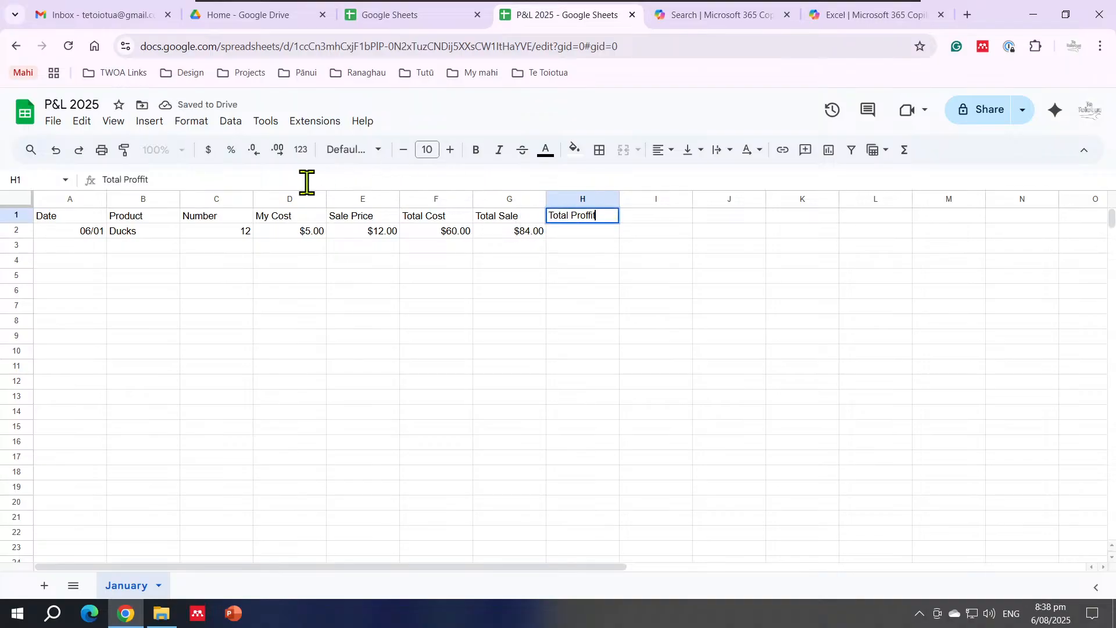
click(142, 179)
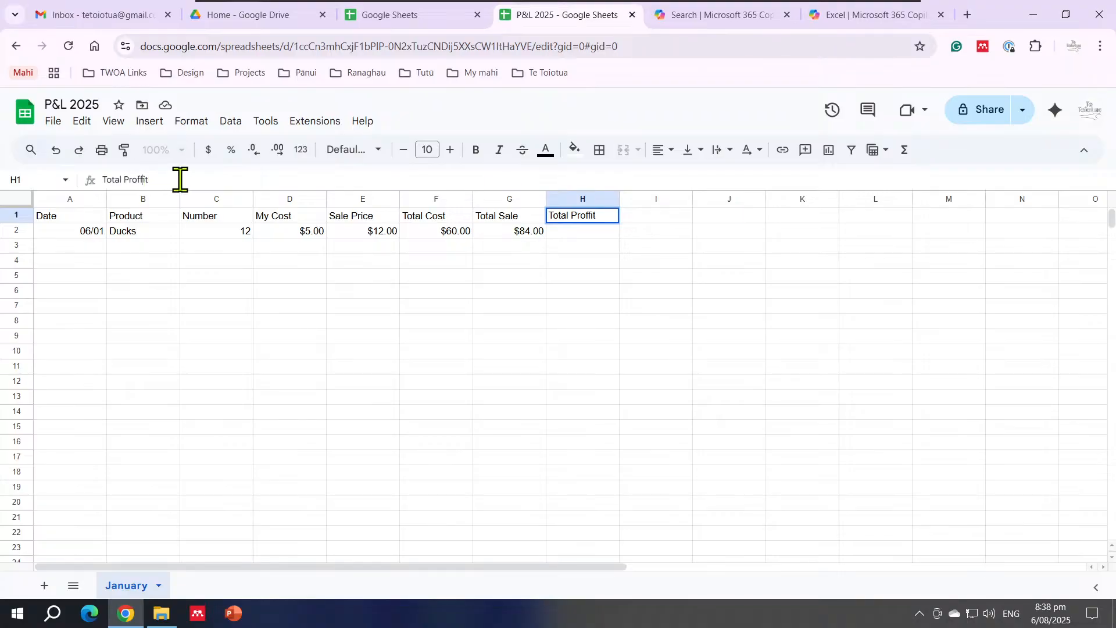
click(642, 293)
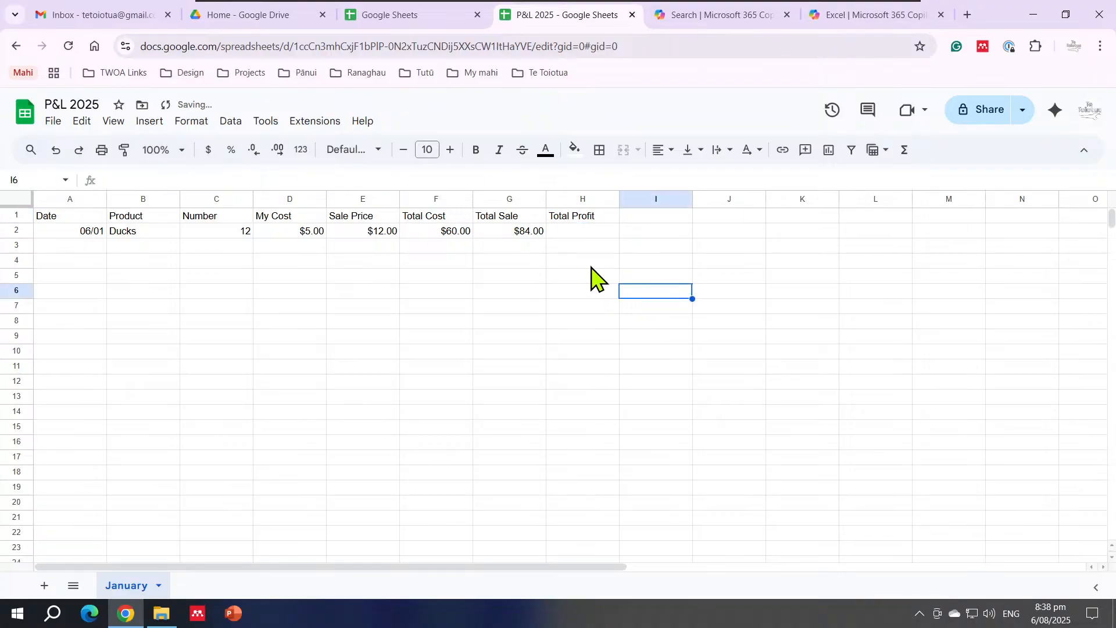
Clear the profit formula from the Total Sale cell G2
click(516, 236)
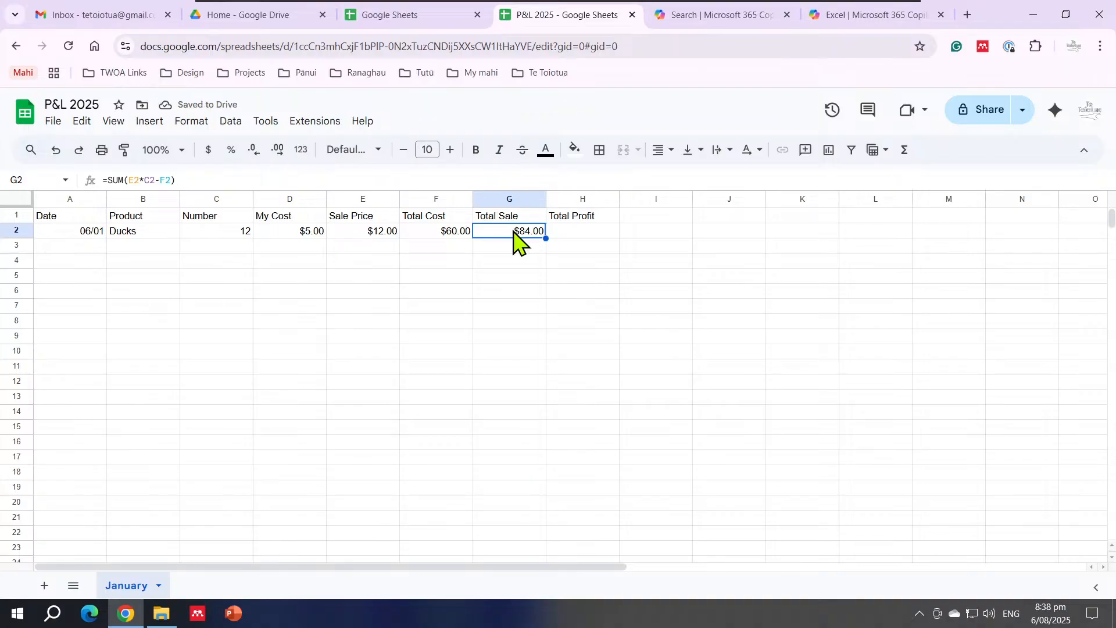
key(Delete)
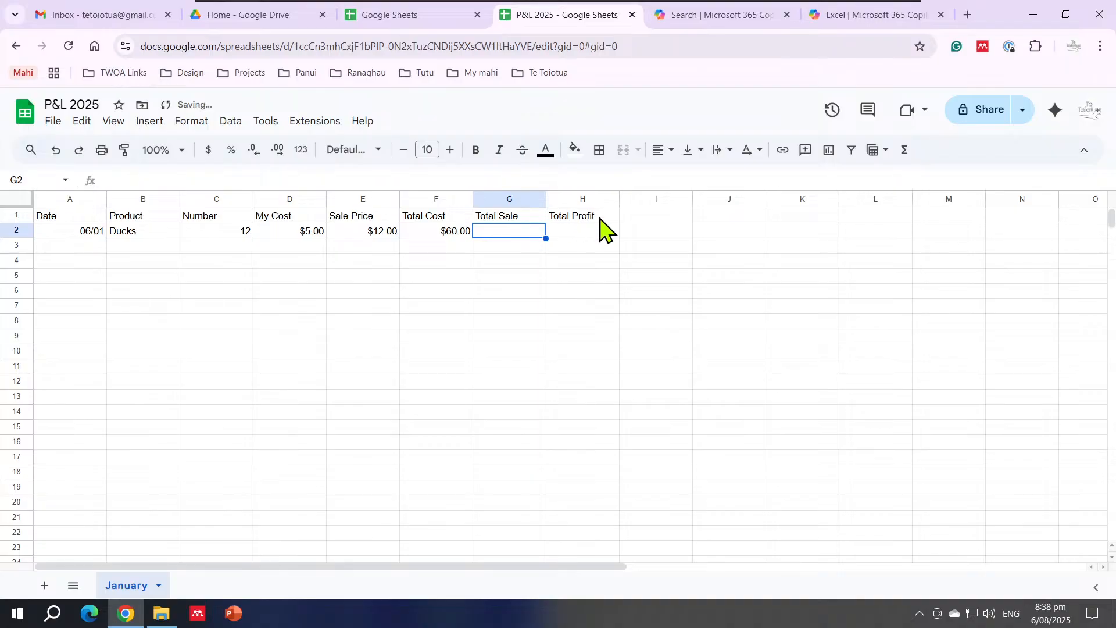
click(904, 153)
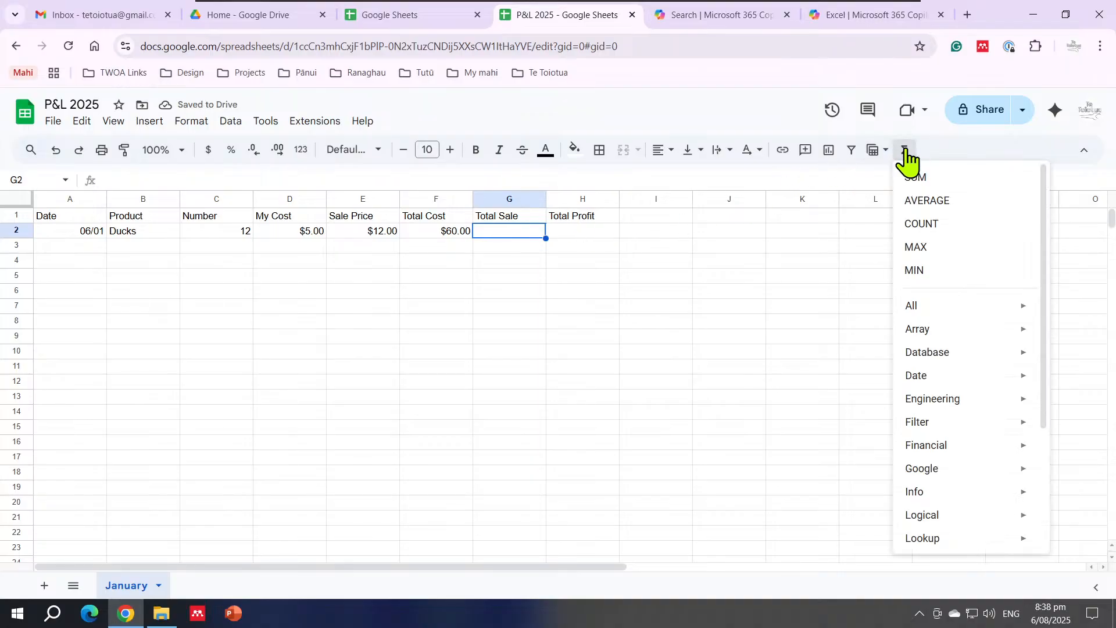
click(915, 177)
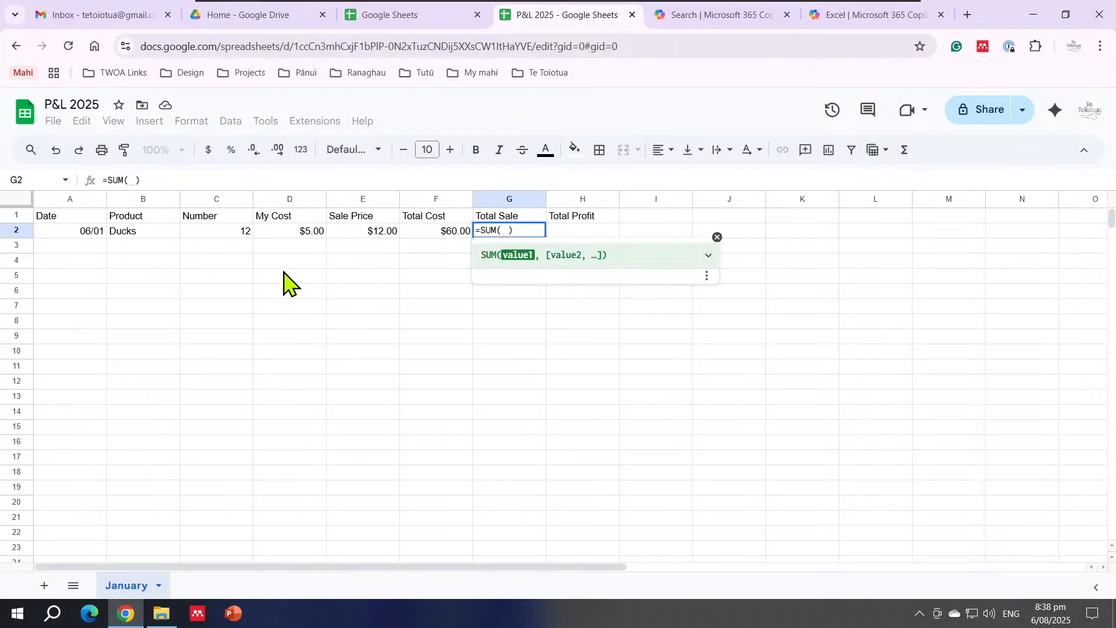
click(230, 236)
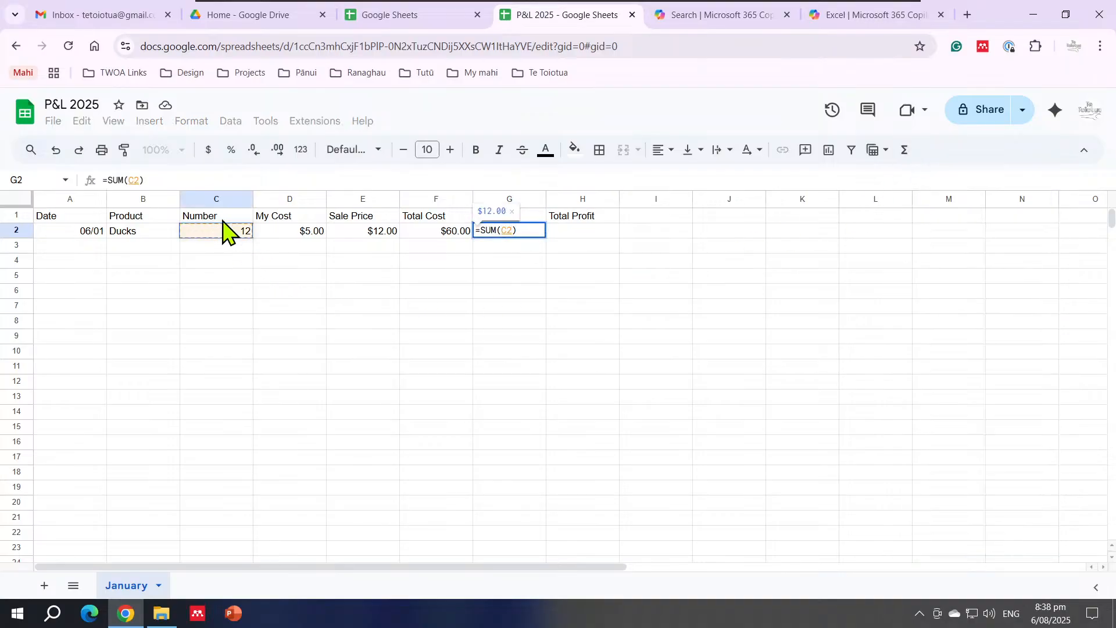
click(140, 180)
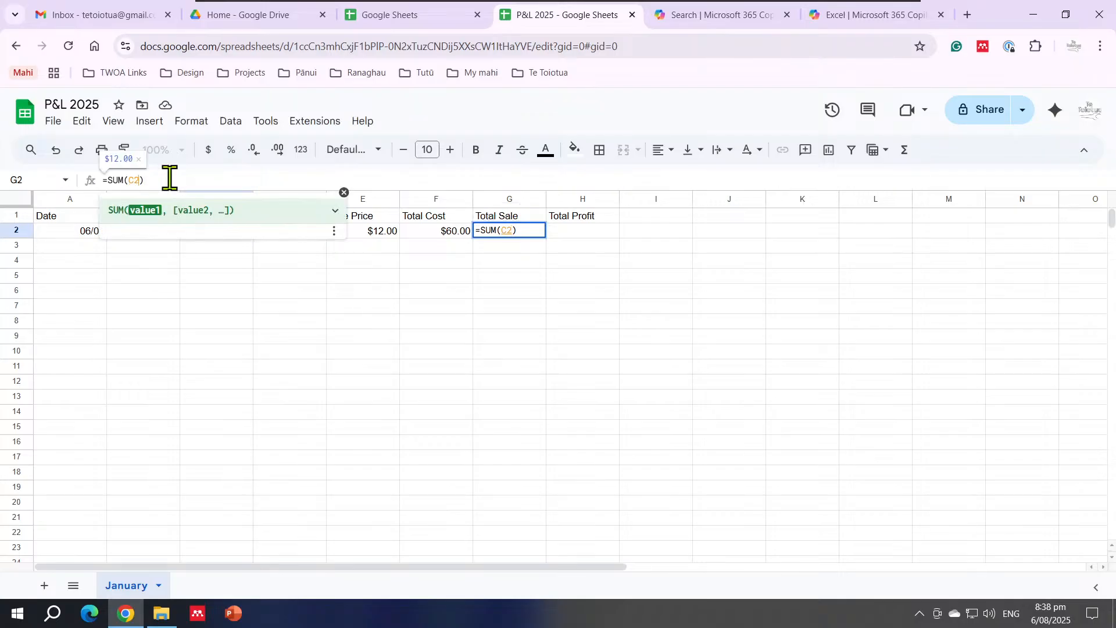
text(*)
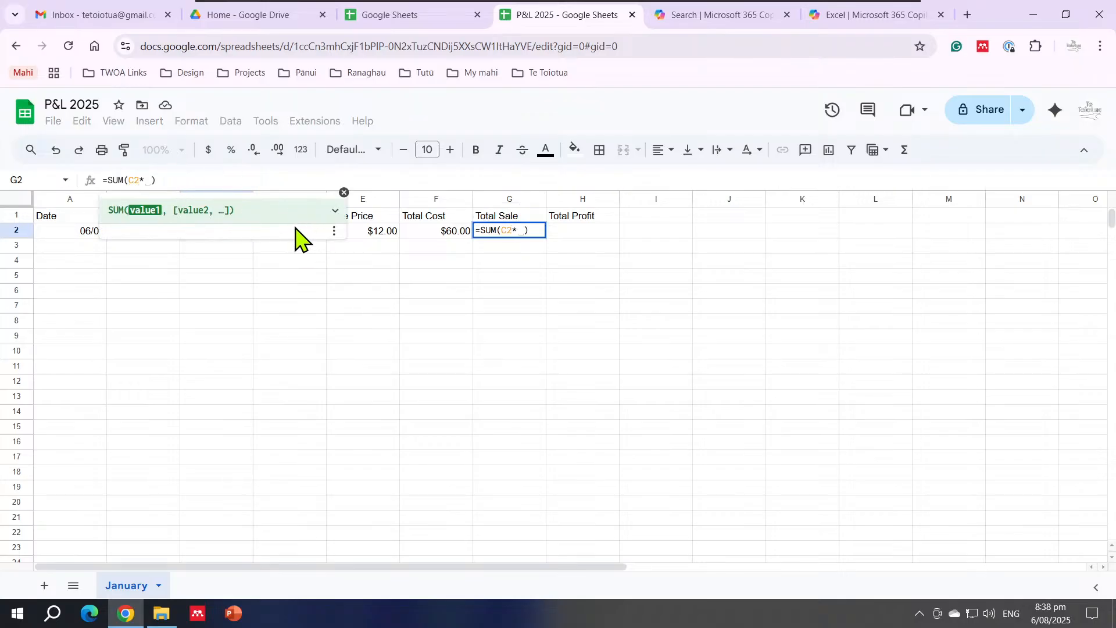
drag(311, 203, 325, 197)
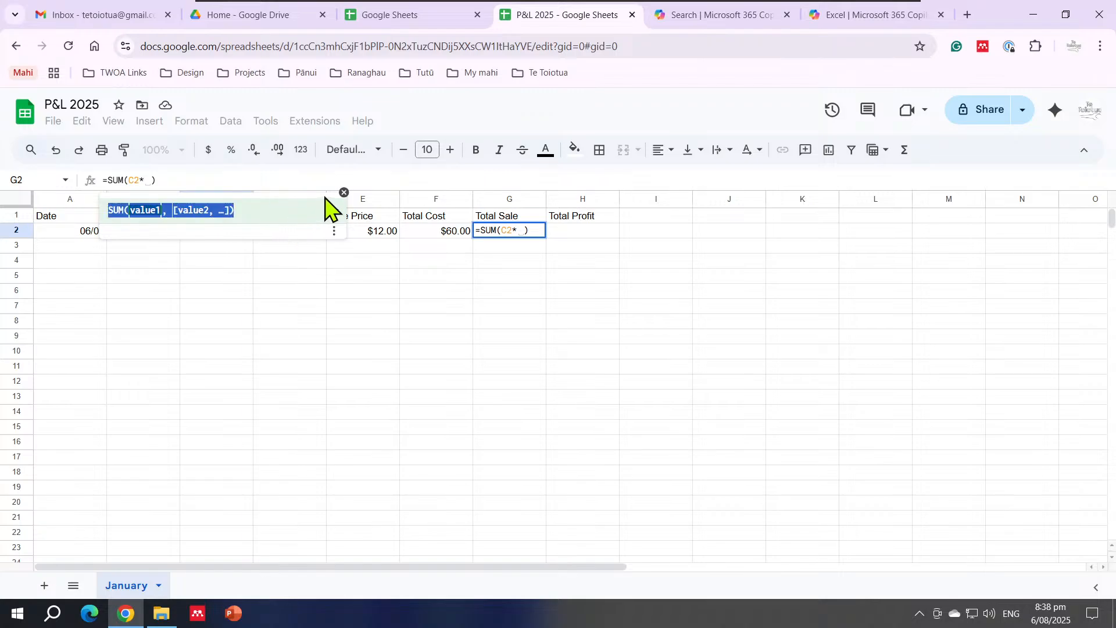
click(329, 217)
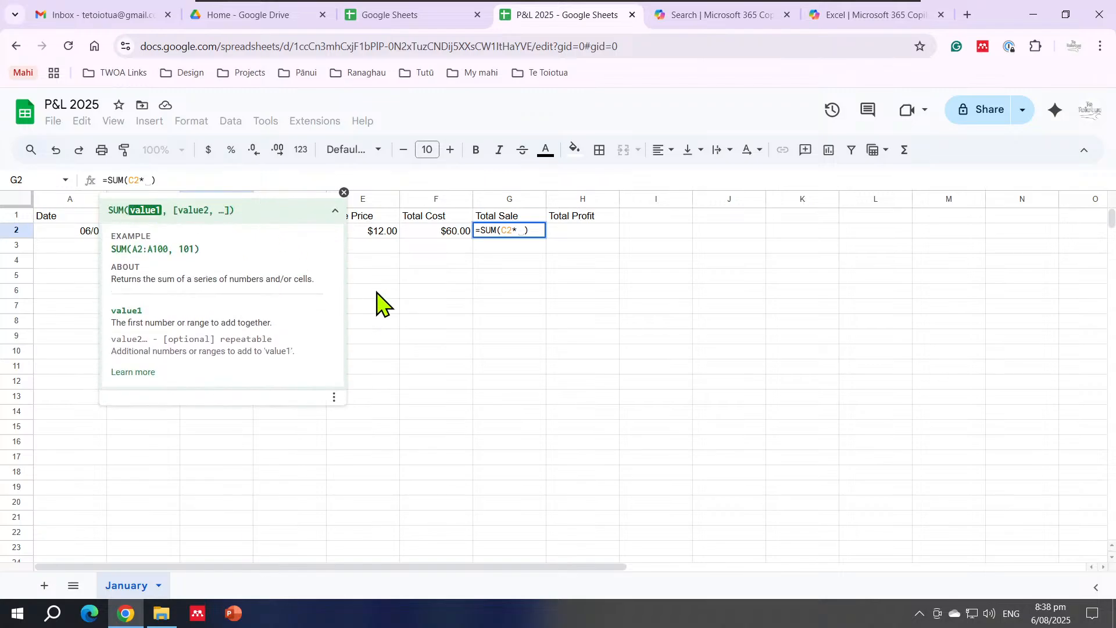
click(366, 261)
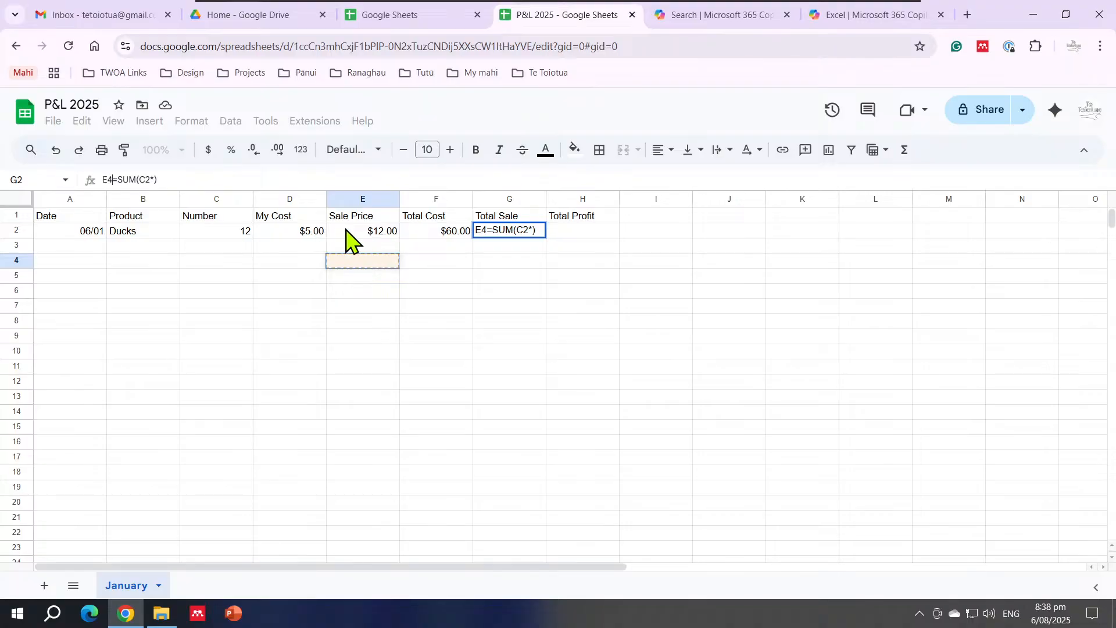
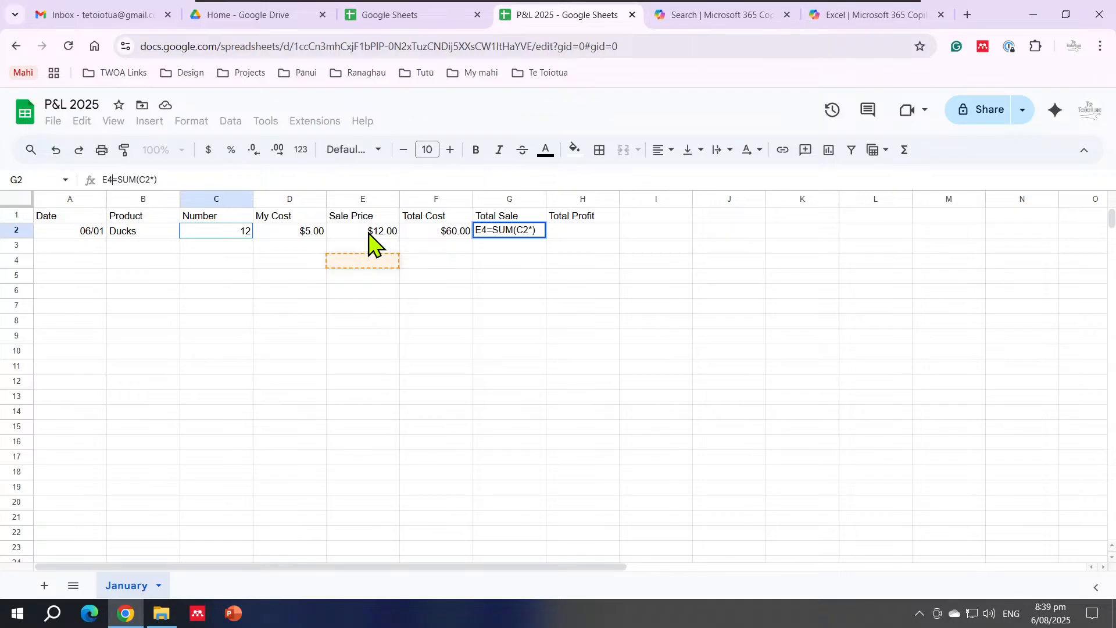
click(533, 229)
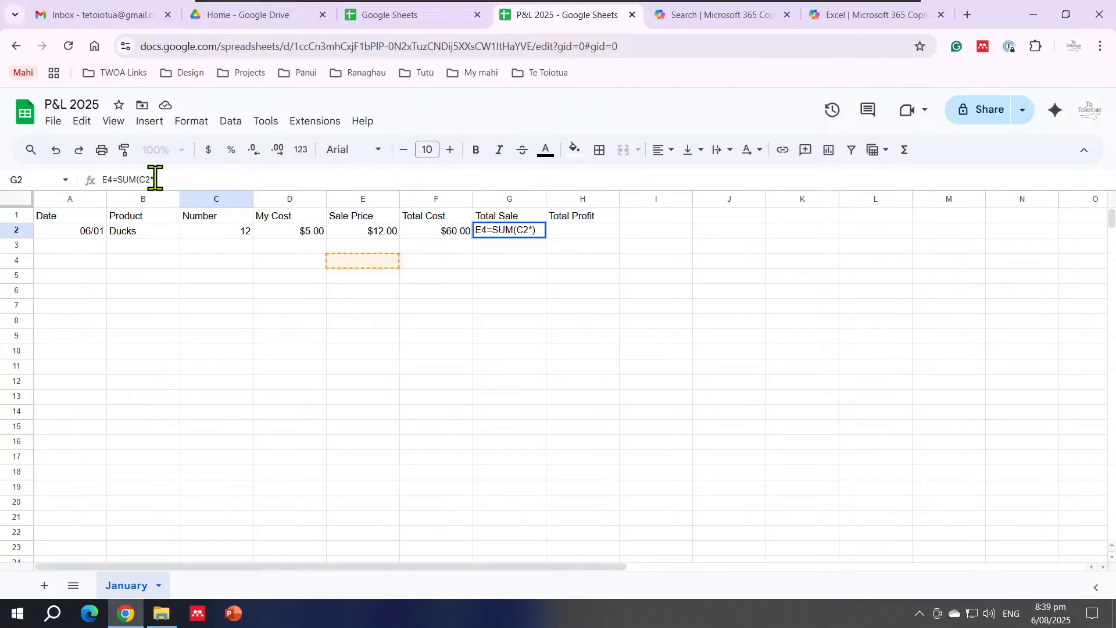
click(375, 232)
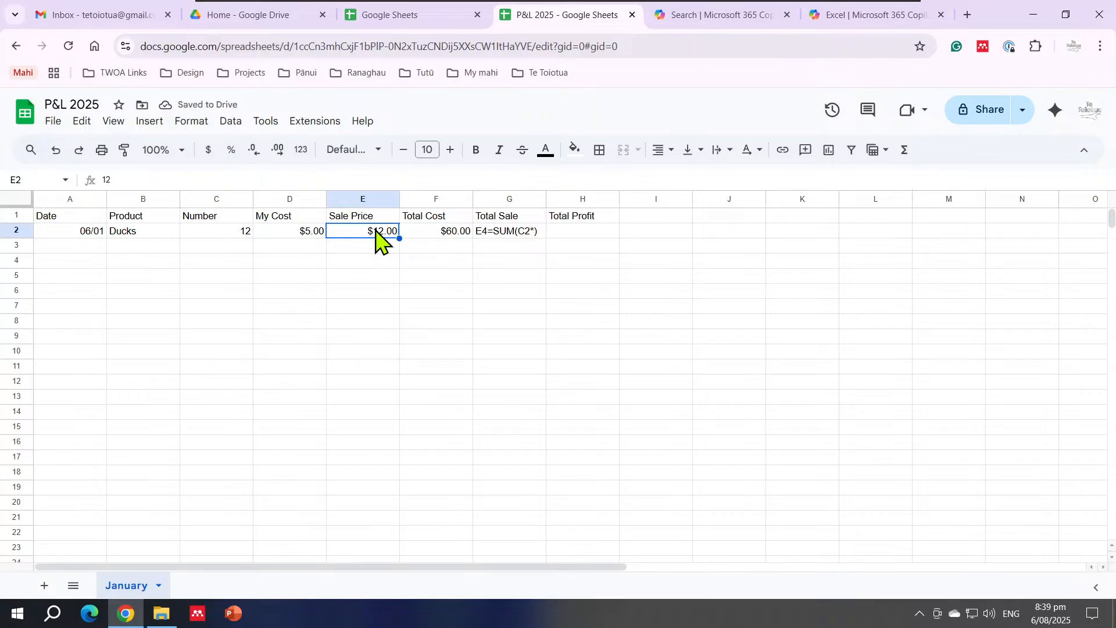
click(515, 268)
click(520, 233)
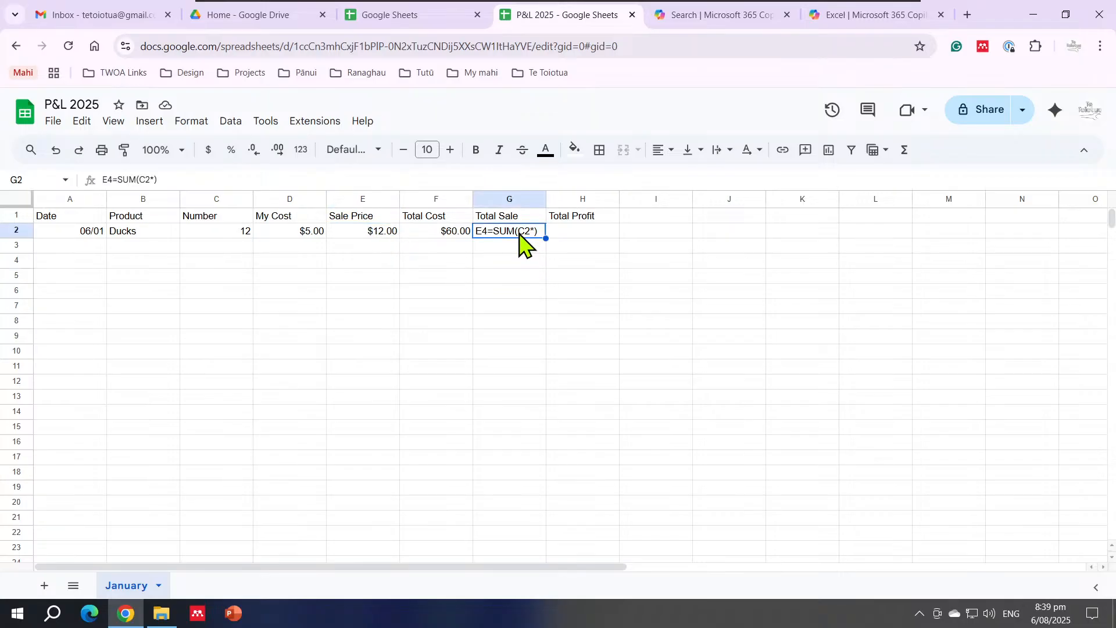
key(Delete)
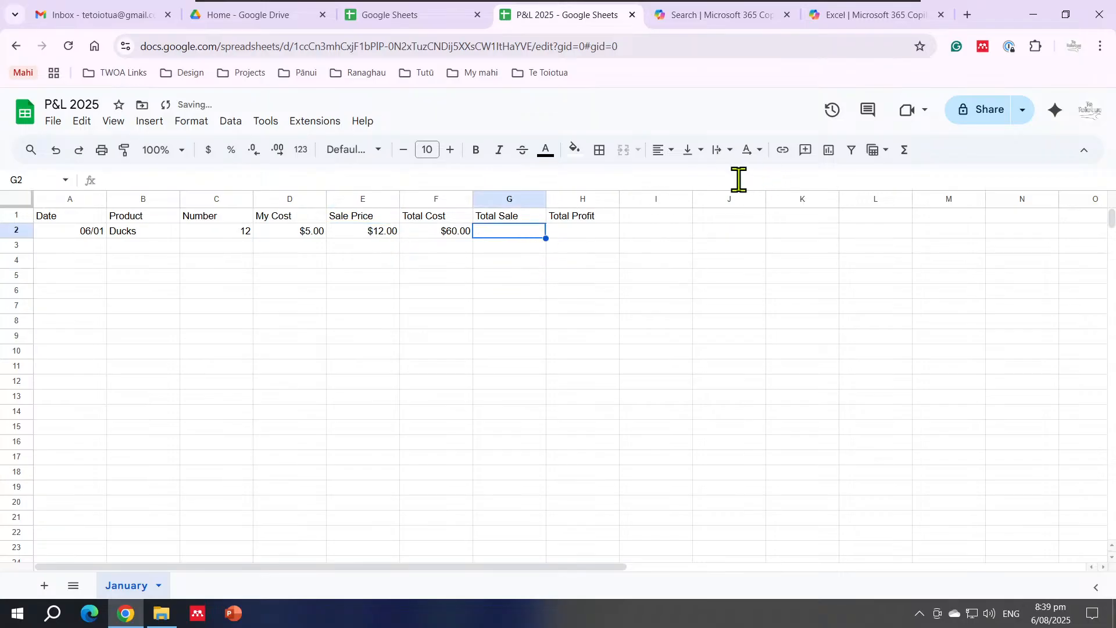
Calculate Total Sale in G2 with the SUM function, multiplying Number by Sale Price as =SUM(C2*E2)
click(905, 152)
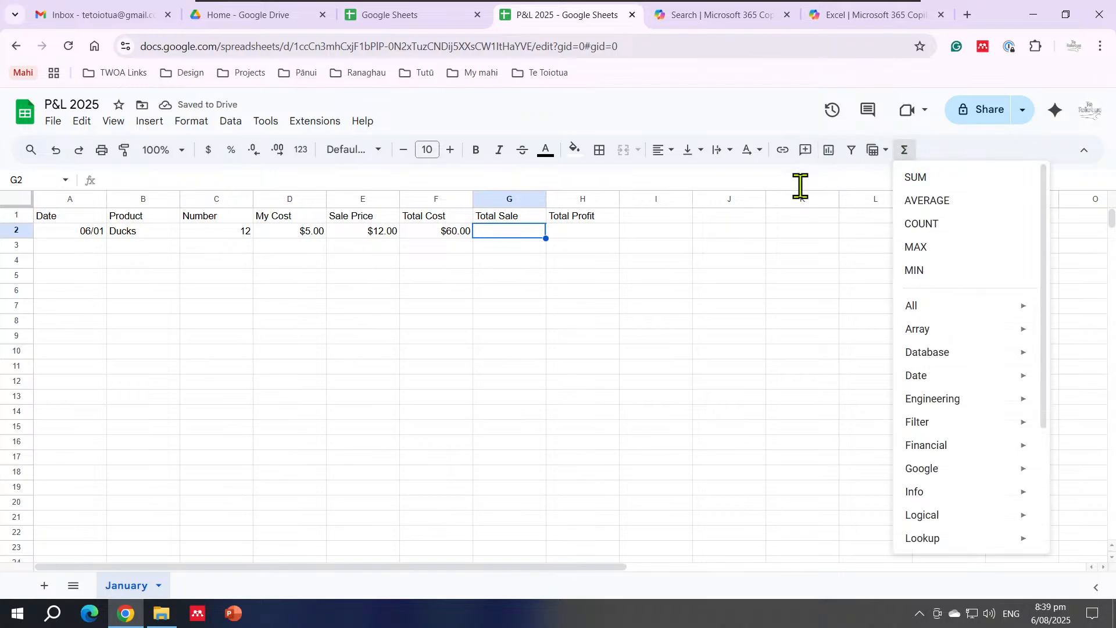
click(915, 179)
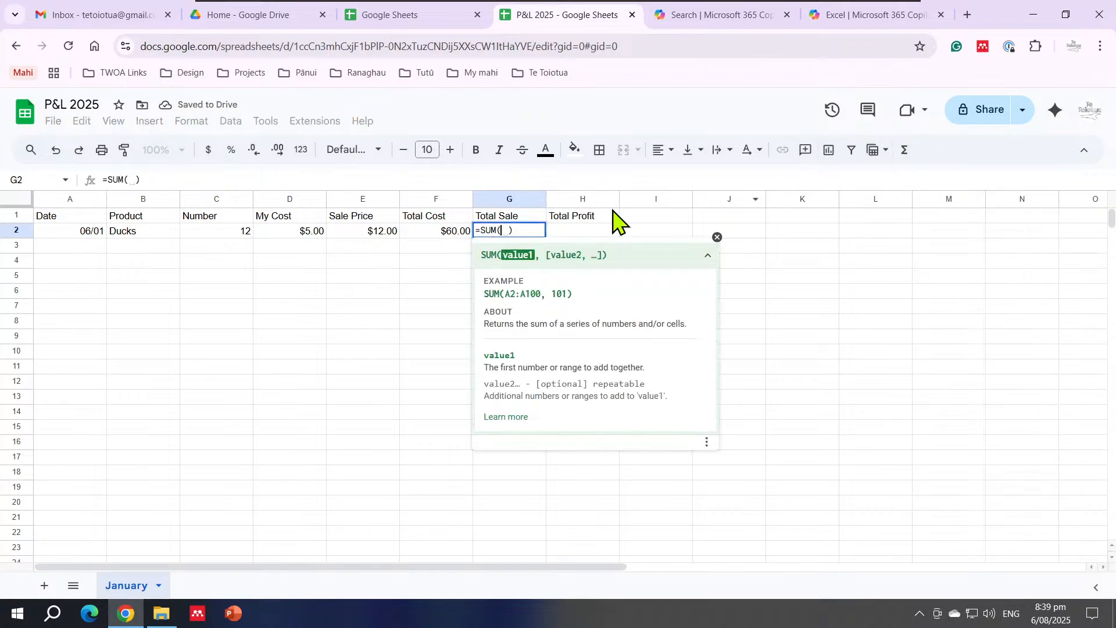
click(237, 234)
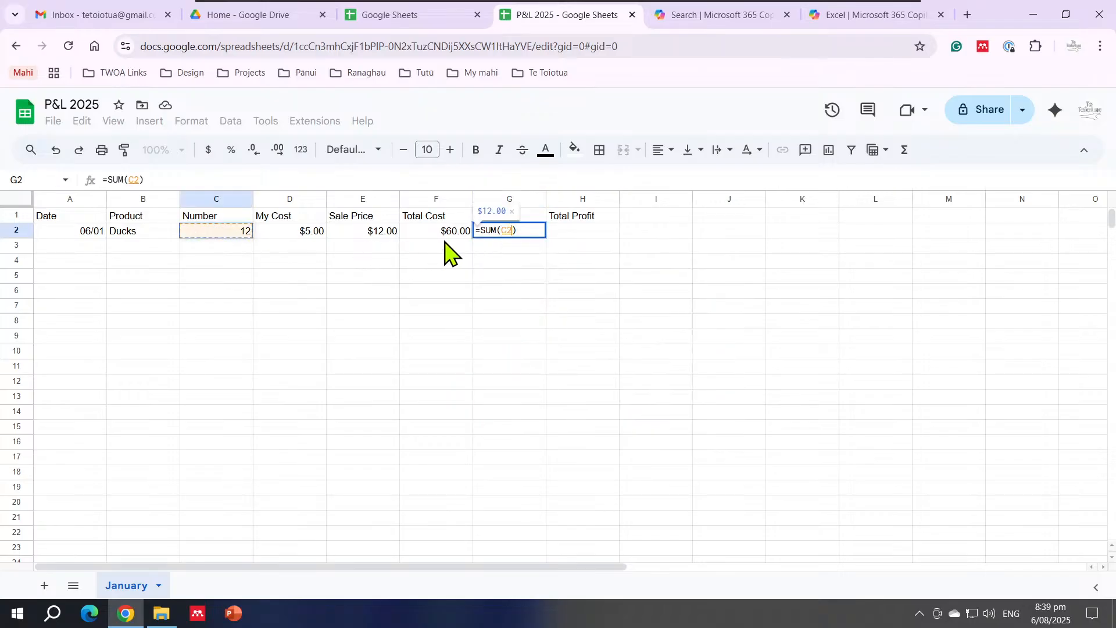
text(*)
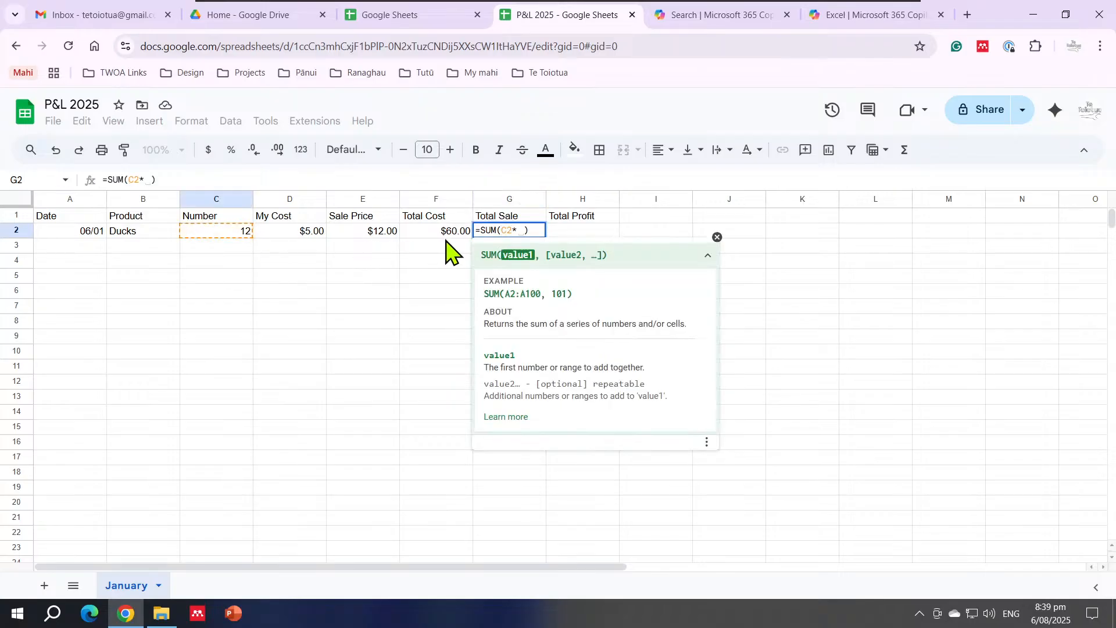
click(378, 233)
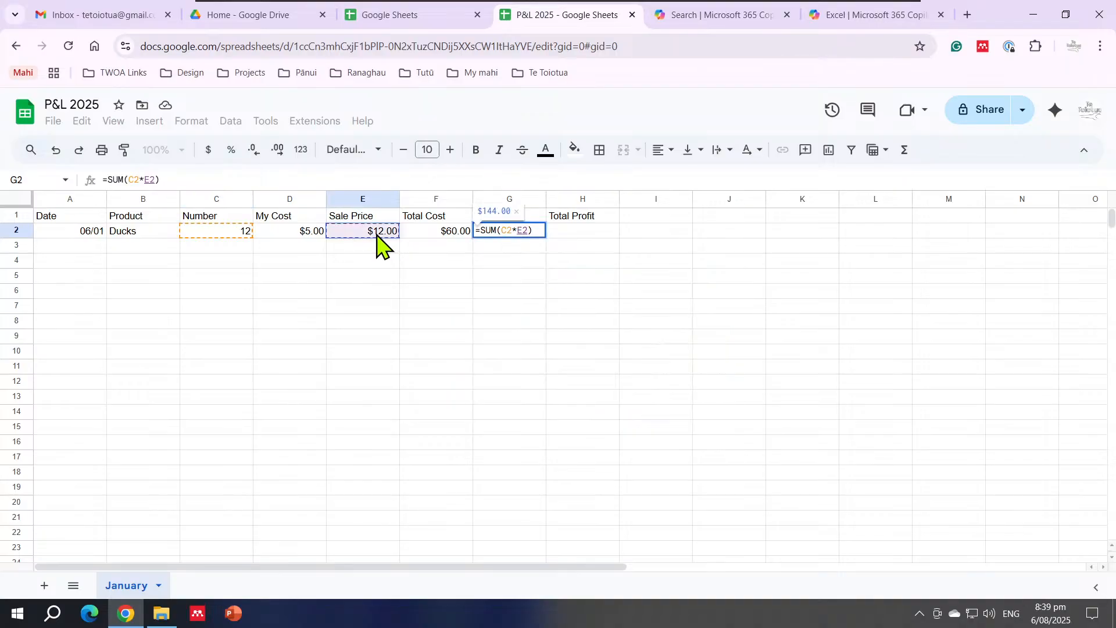
key(Return)
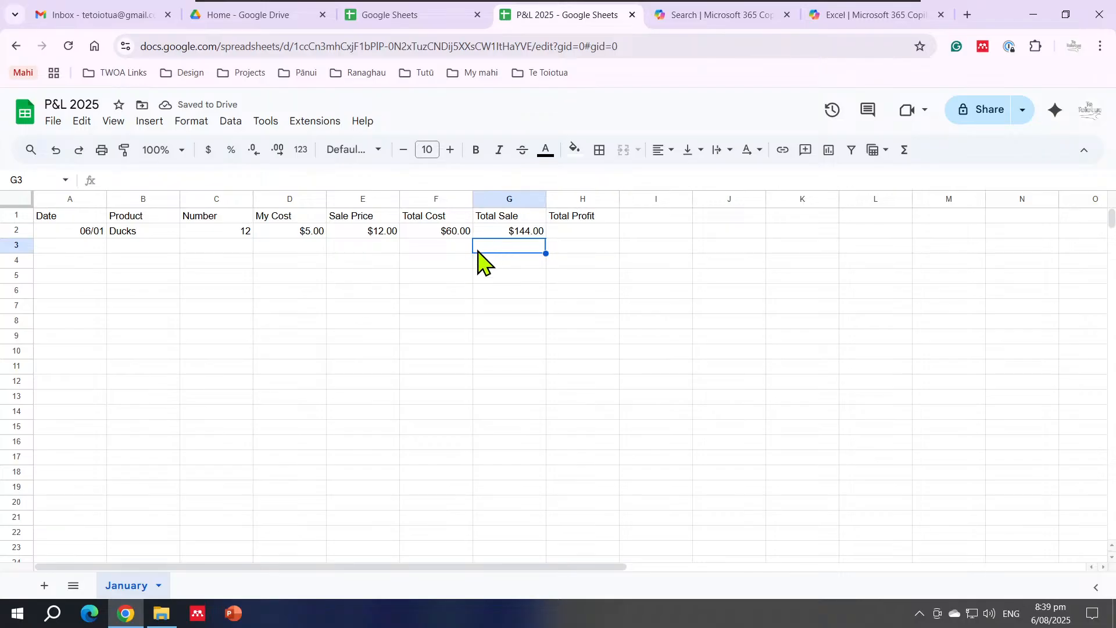
Change the Total Sale formula in G2 to multiply Number by Total Cost as =SUM(C2*F2)
click(382, 234)
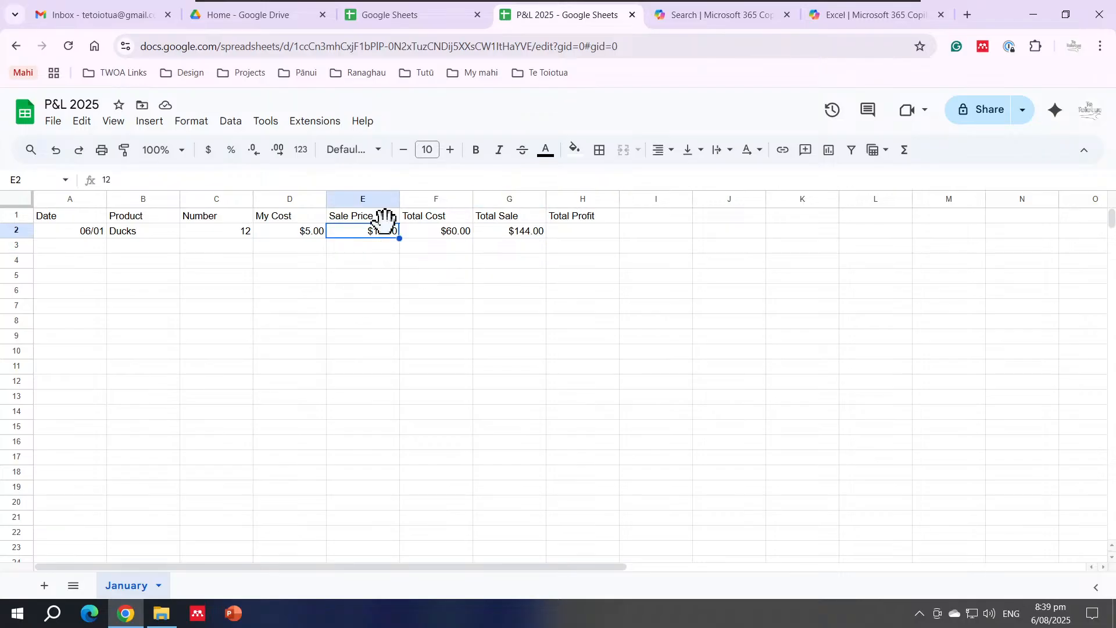
click(536, 234)
click(151, 180)
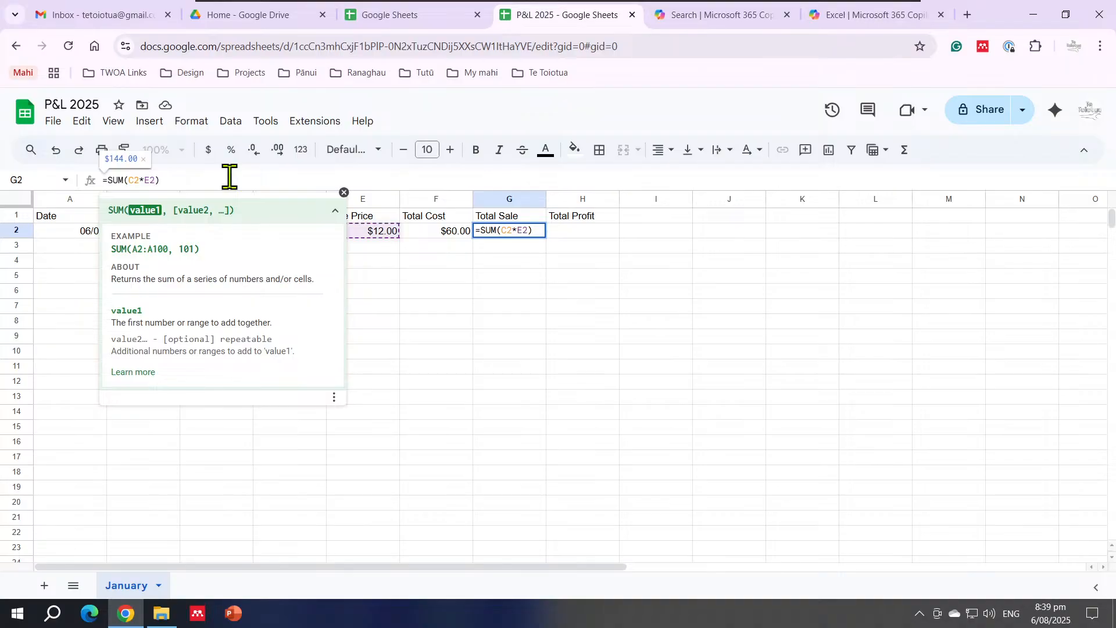
key(BackSpace)
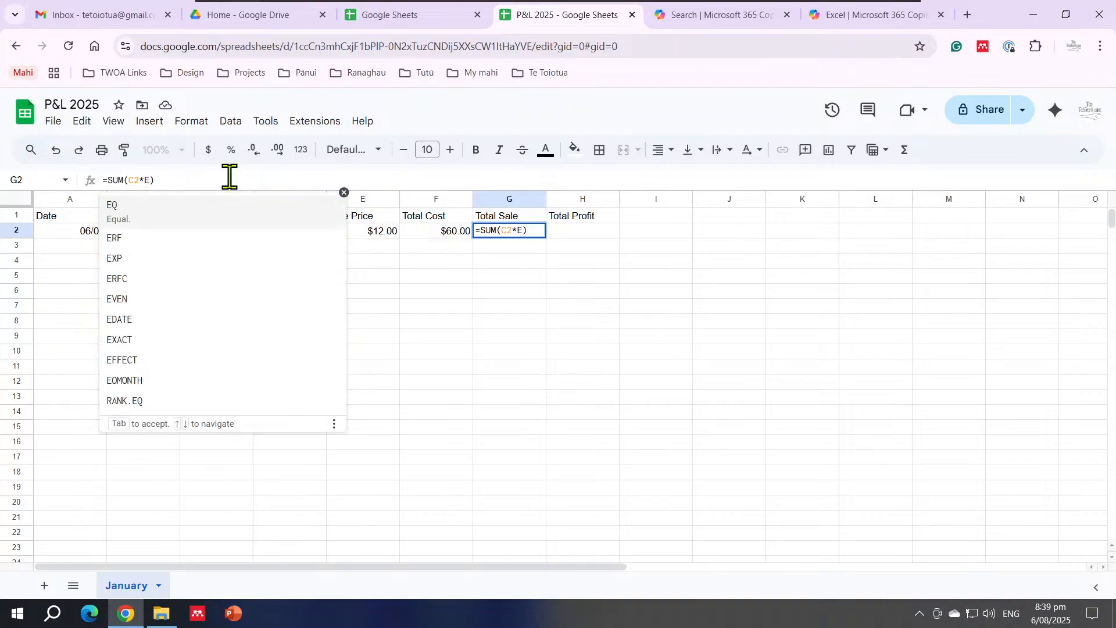
key(BackSpace)
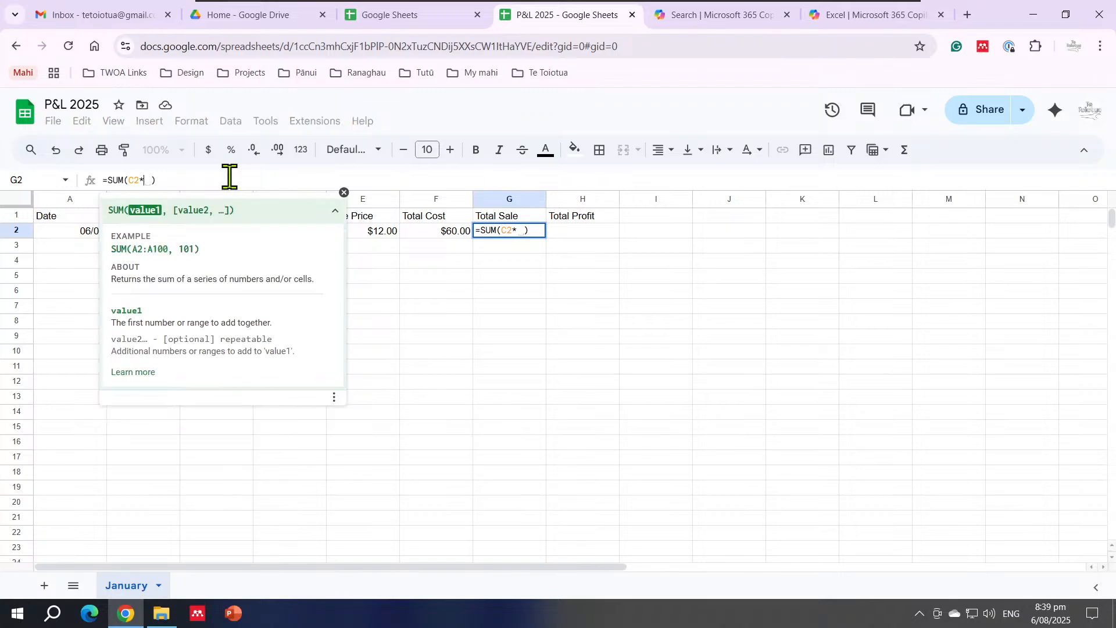
text(E2)
key(Return)
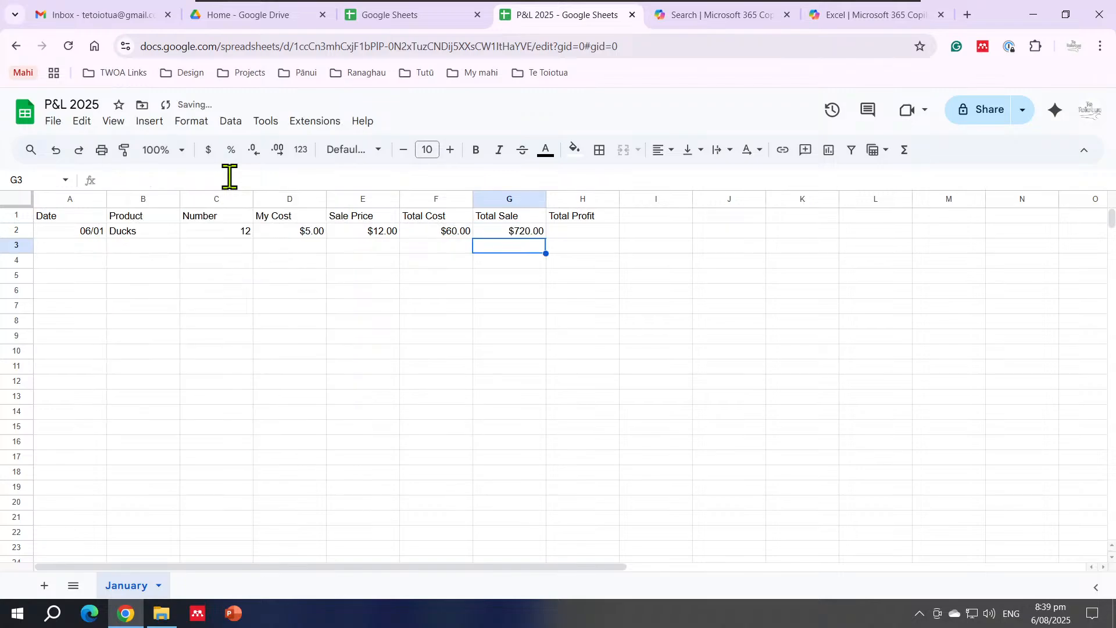
Correct the Total Sale formula in G2 to reference Sale Price, making it =SUM(C2*E2)
click(524, 233)
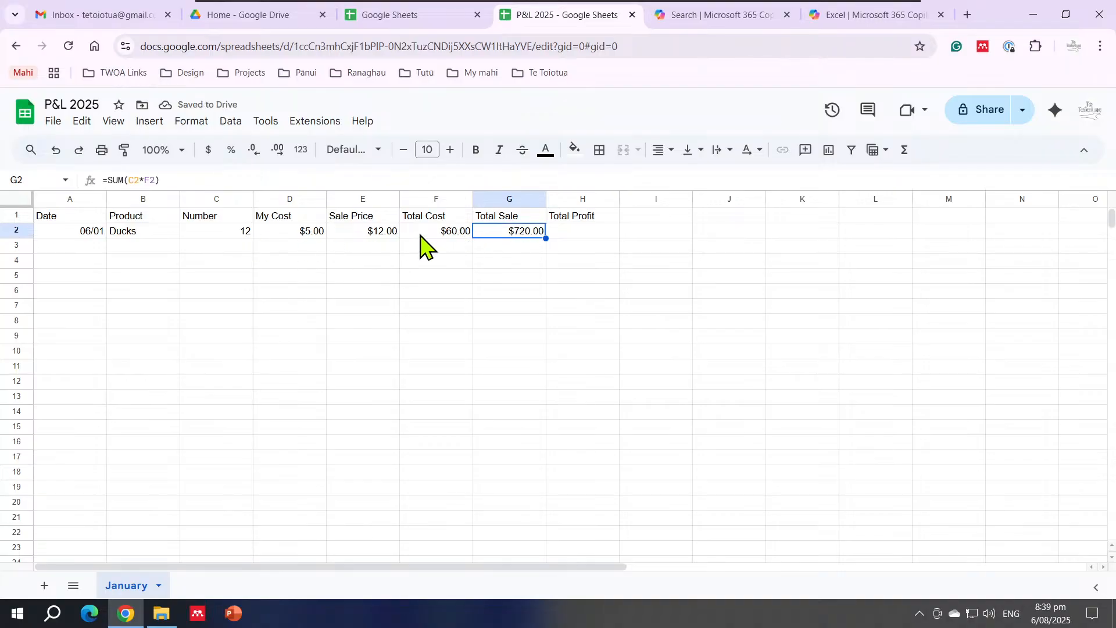
click(150, 180)
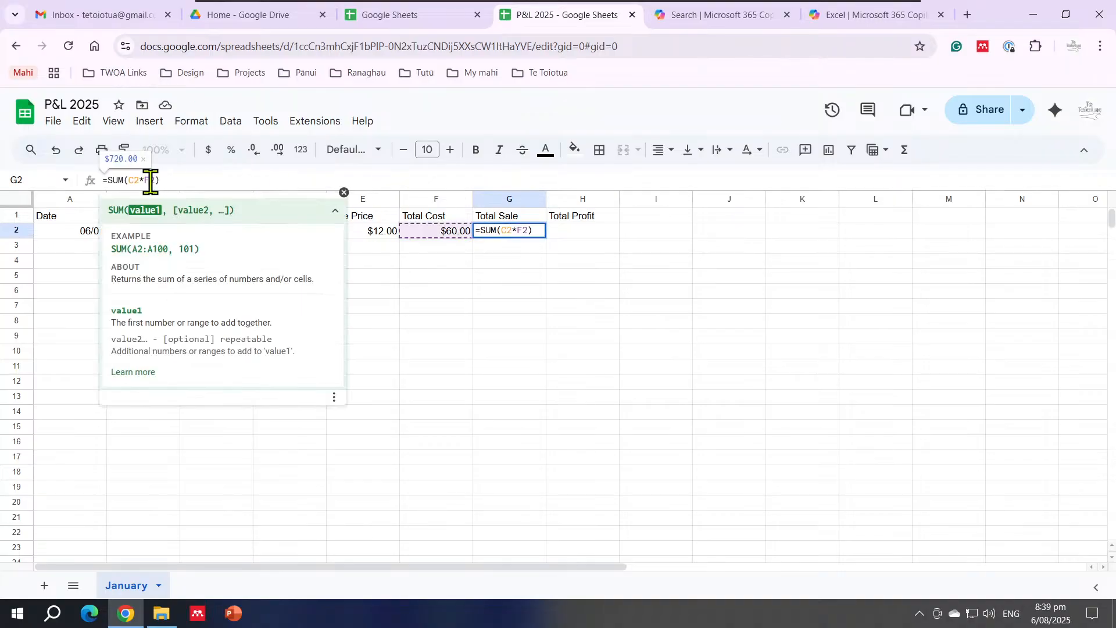
key(BackSpace)
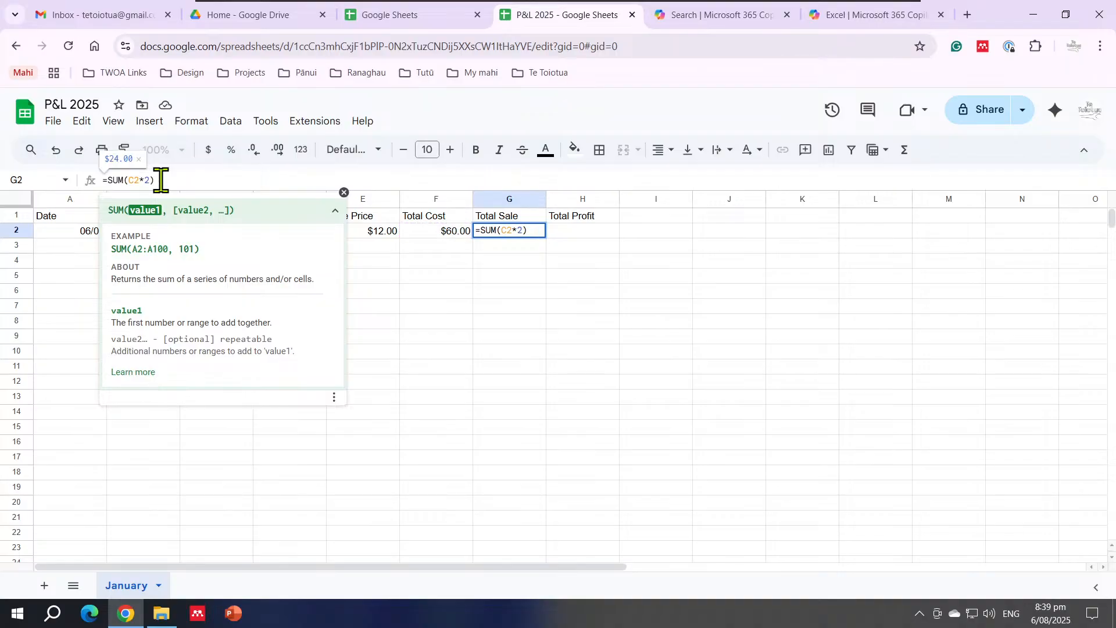
text(E)
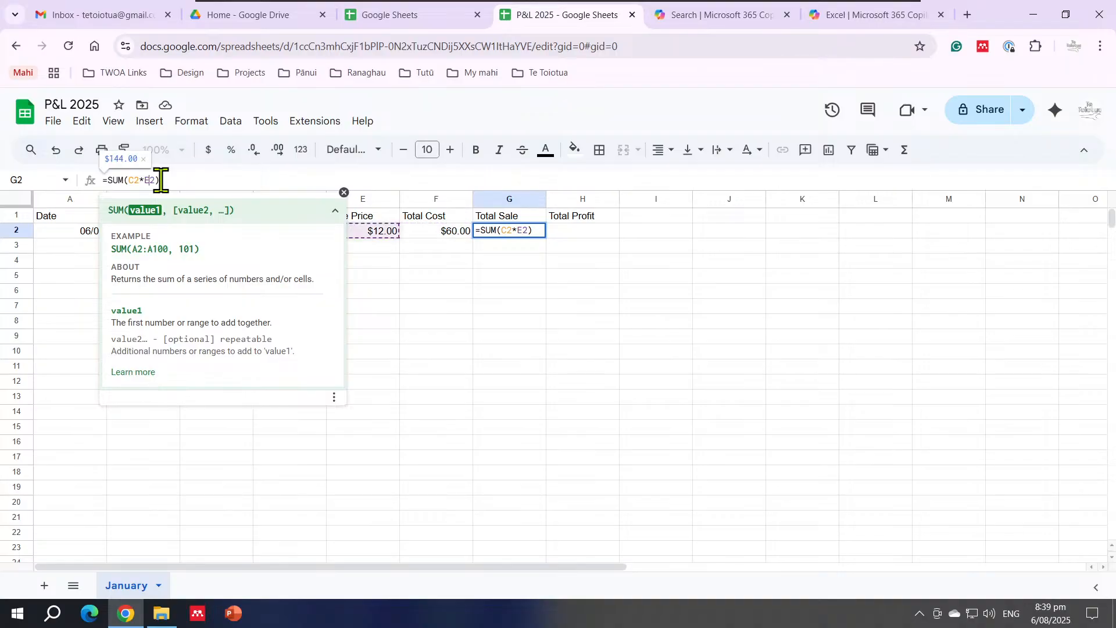
key(Return)
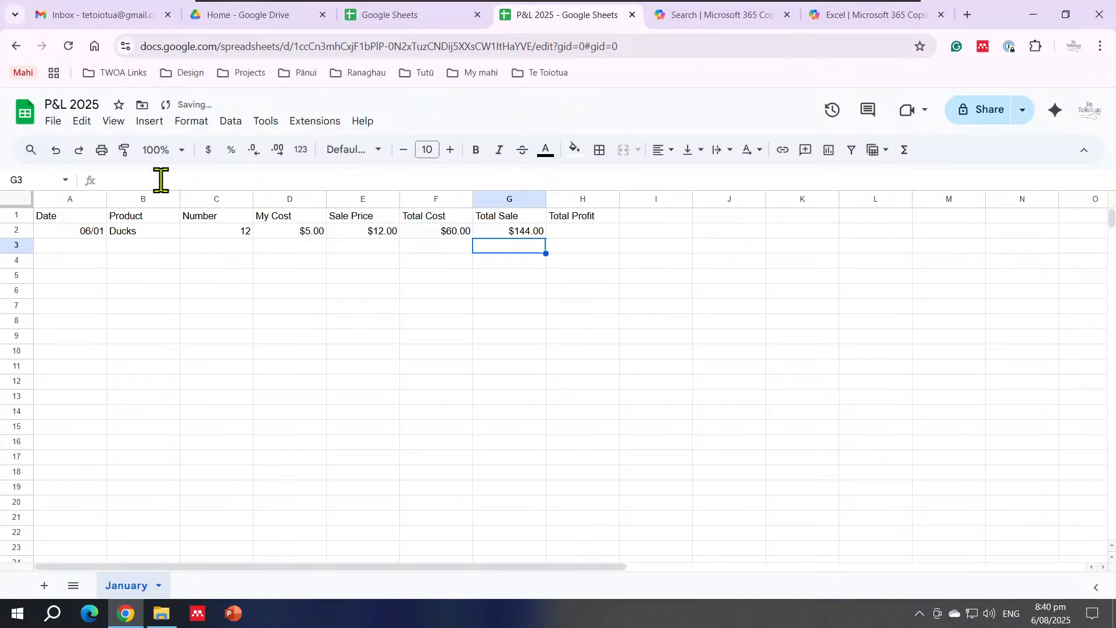
click(536, 231)
Calculate Total Profit in H2 with the SUM function, subtracting Total Cost from Total Sale as =SUM(G2-F2)
click(571, 234)
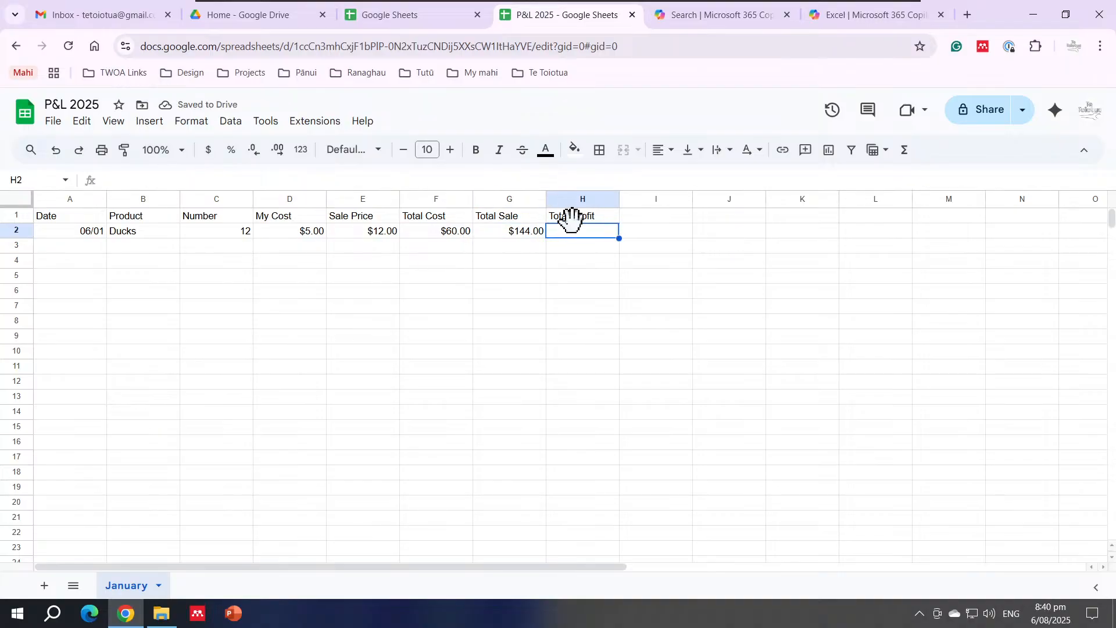
click(905, 151)
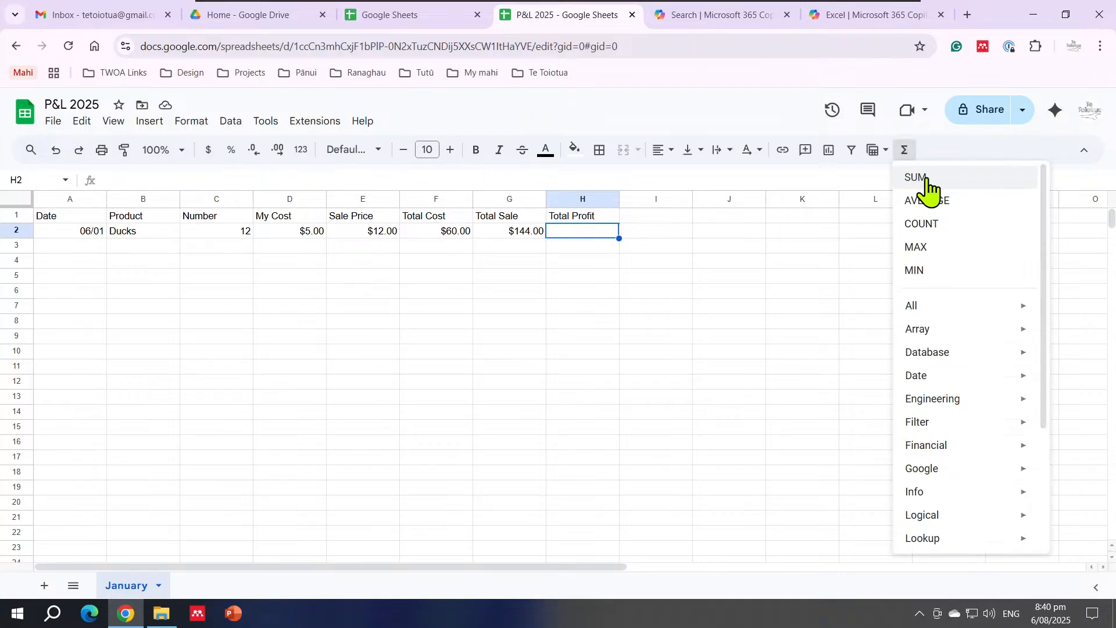
click(921, 178)
click(531, 235)
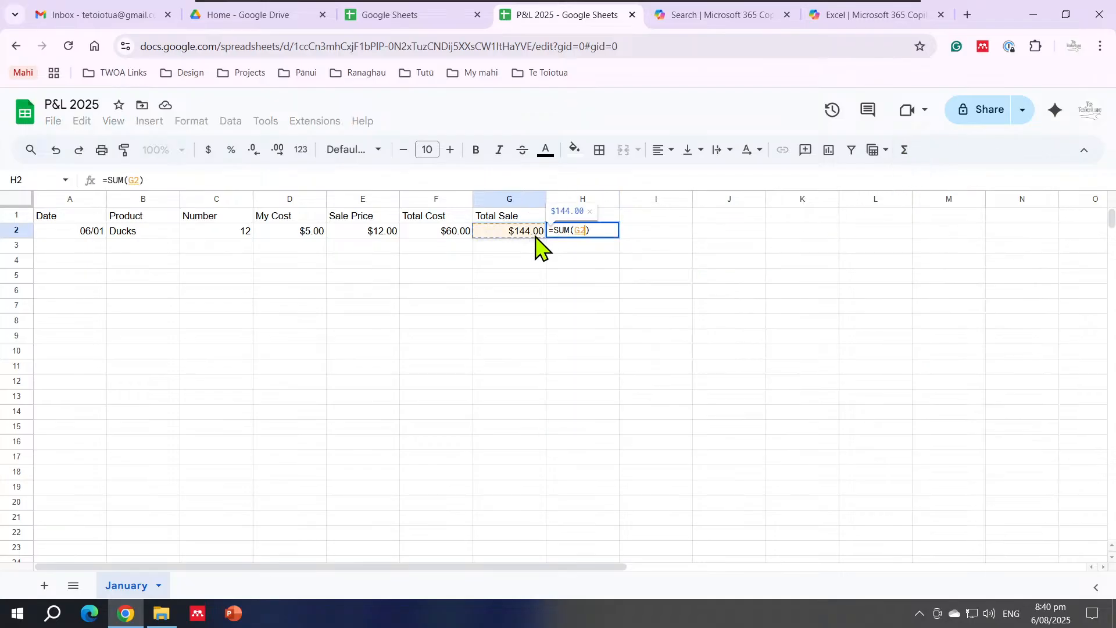
click(140, 180)
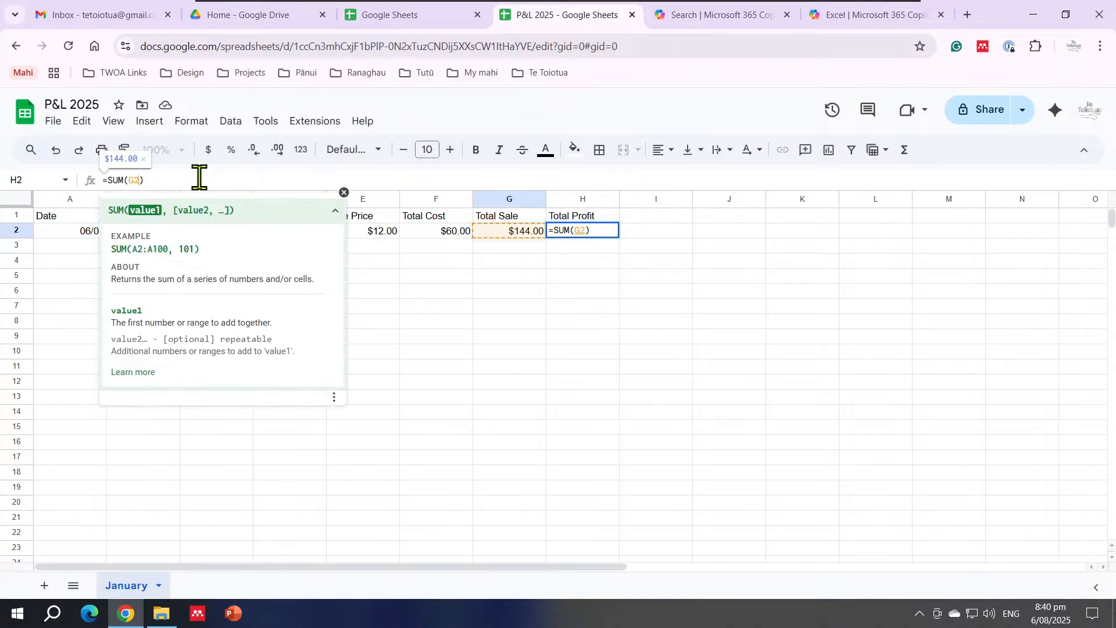
text(-)
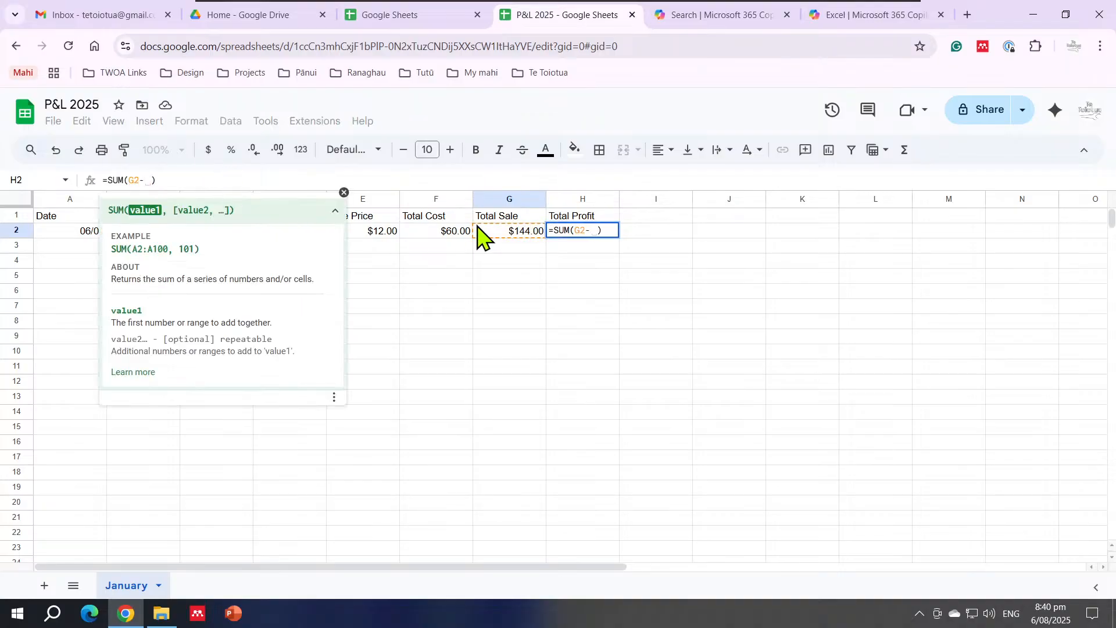
click(452, 240)
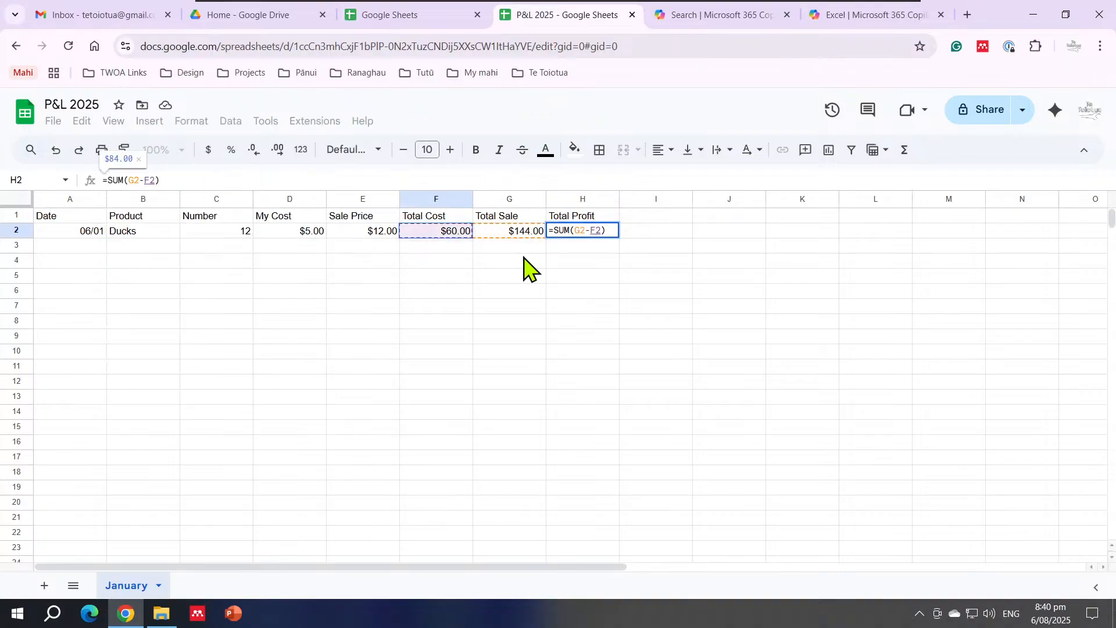
key(Return)
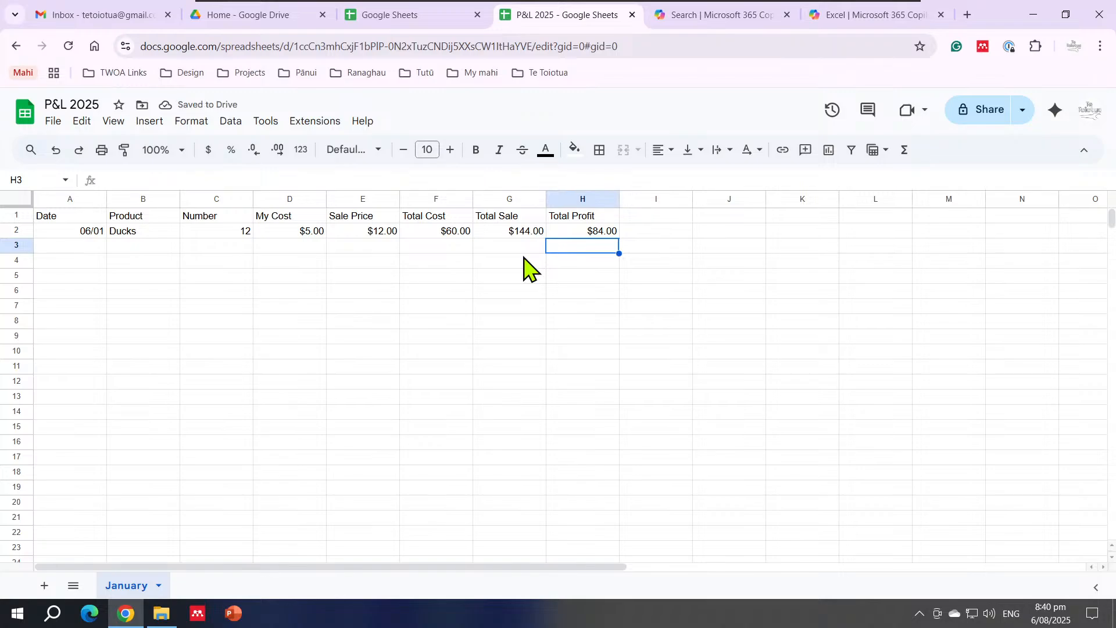
Fill the Total Cost, Total Sale and Total Profit formulas from row 2 down to row 22
click(458, 232)
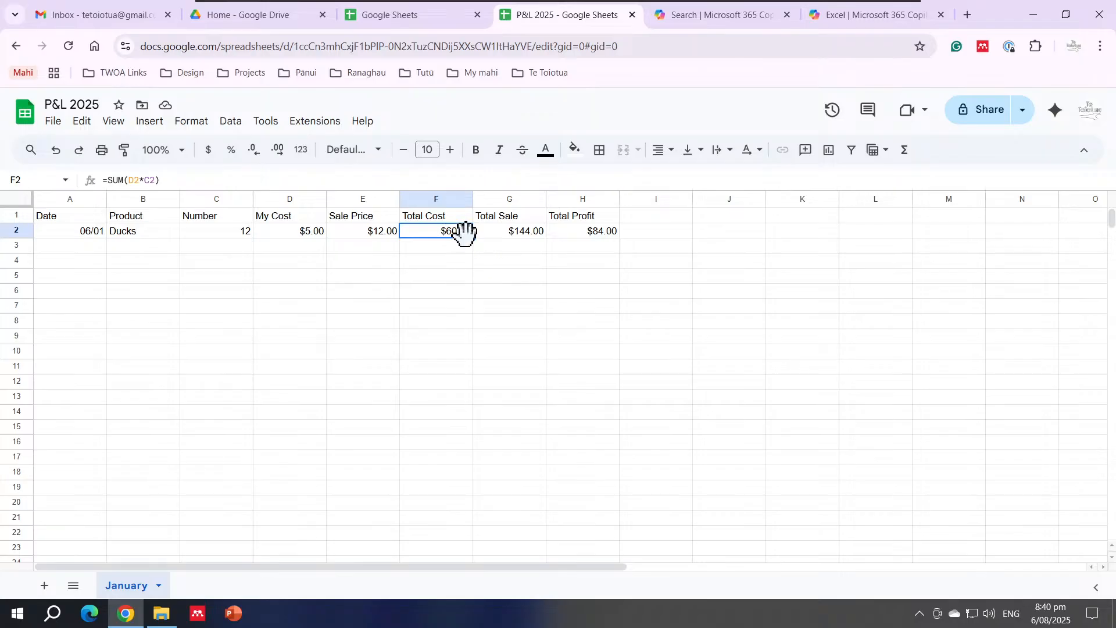
drag(472, 239, 474, 535)
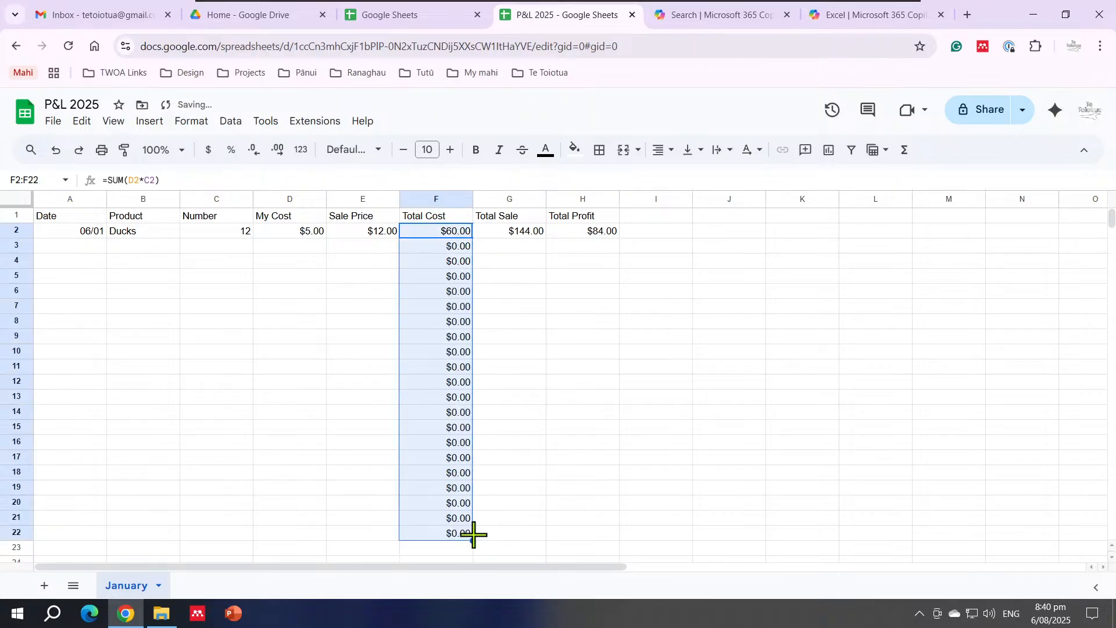
click(528, 231)
drag(545, 239, 540, 534)
click(599, 221)
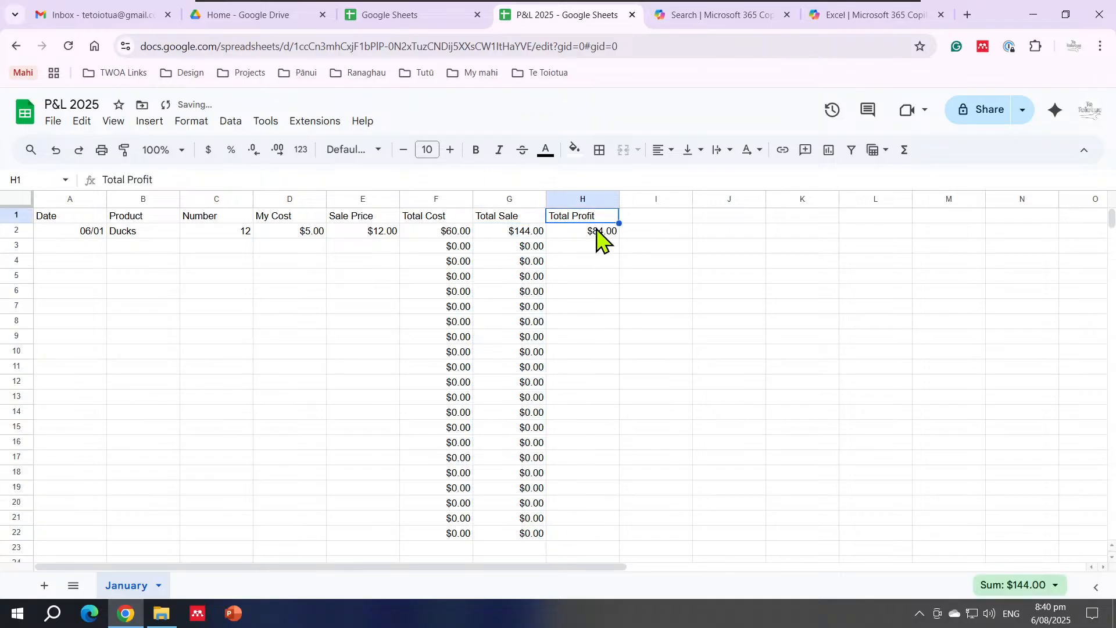
click(602, 233)
drag(619, 235, 603, 533)
Extend the formulas in columns F, G and H from row 22 down to row 35
scroll(455, 531, down, 6)
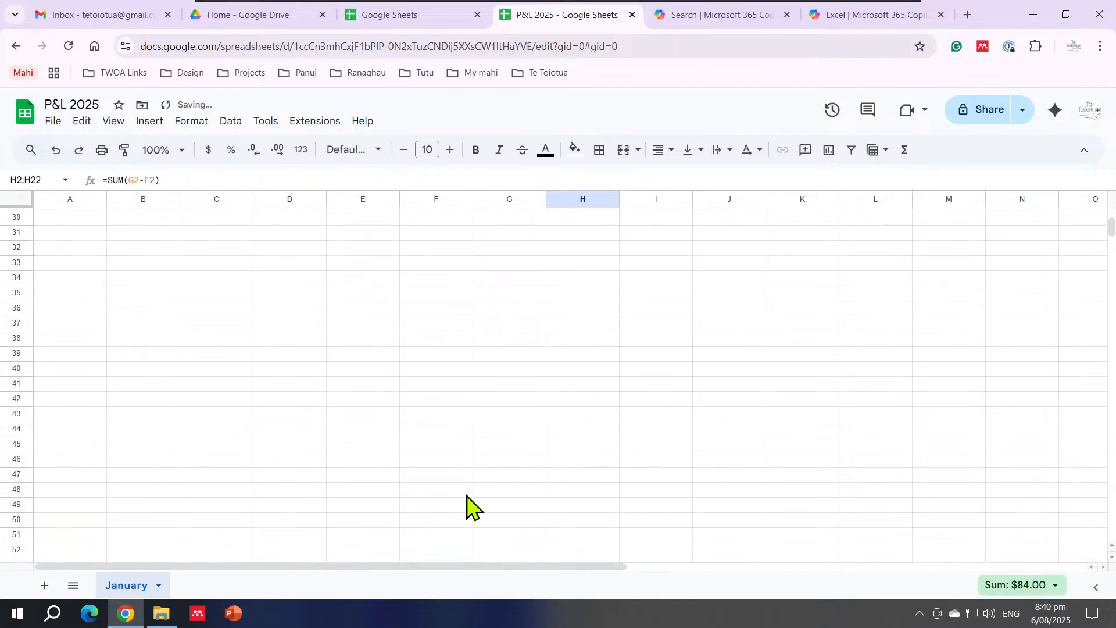
scroll(469, 505, up, 3)
click(454, 316)
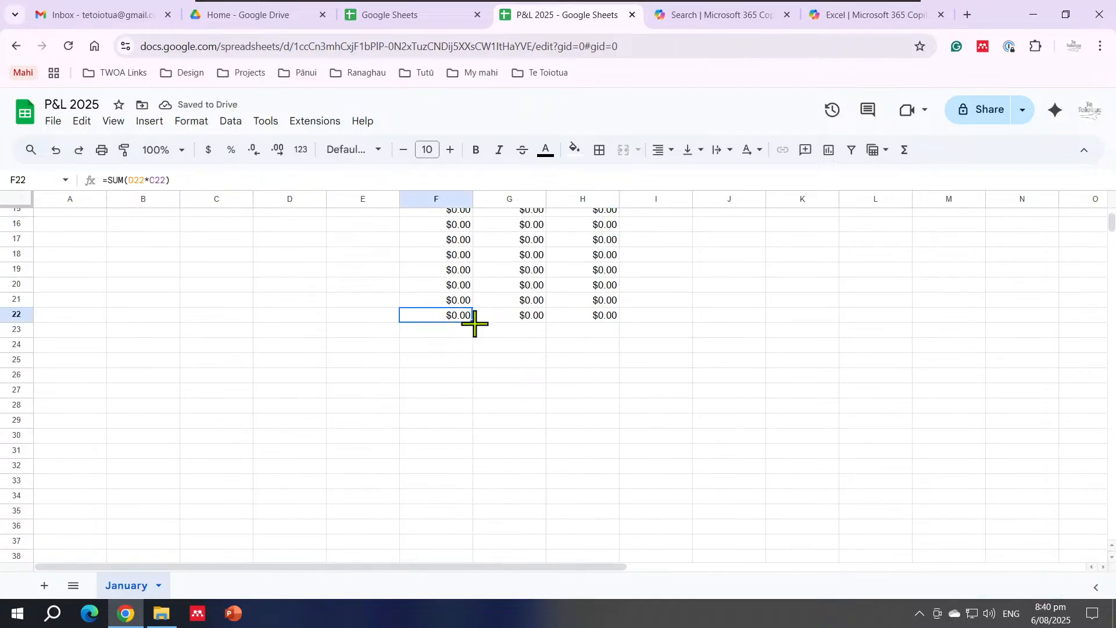
drag(474, 324, 463, 512)
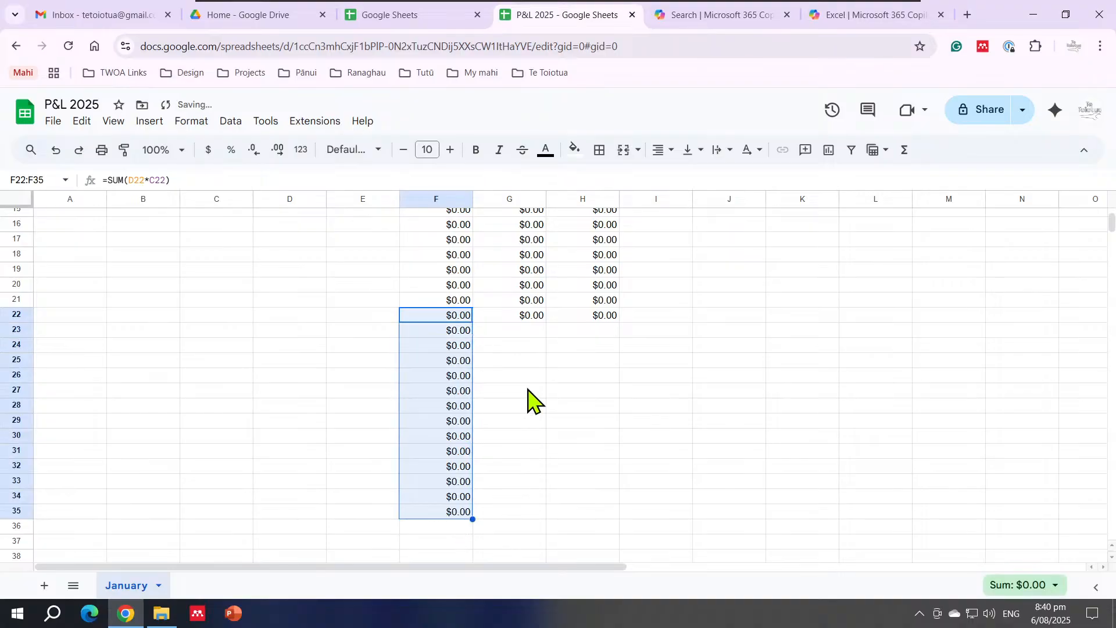
click(543, 317)
drag(546, 323, 542, 514)
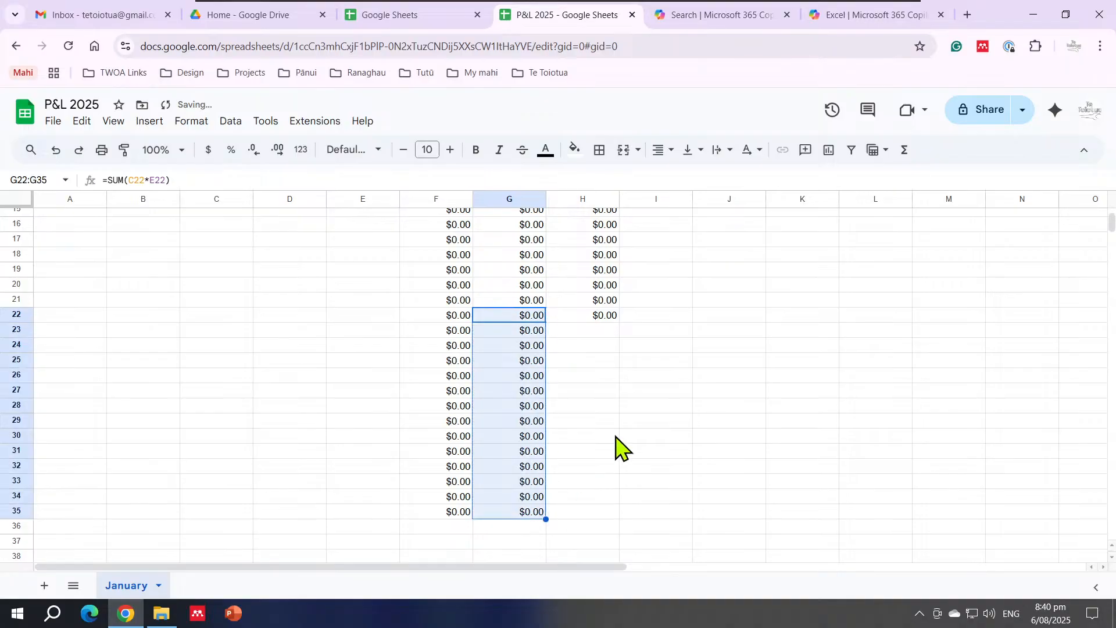
click(616, 317)
drag(620, 322, 617, 511)
click(774, 544)
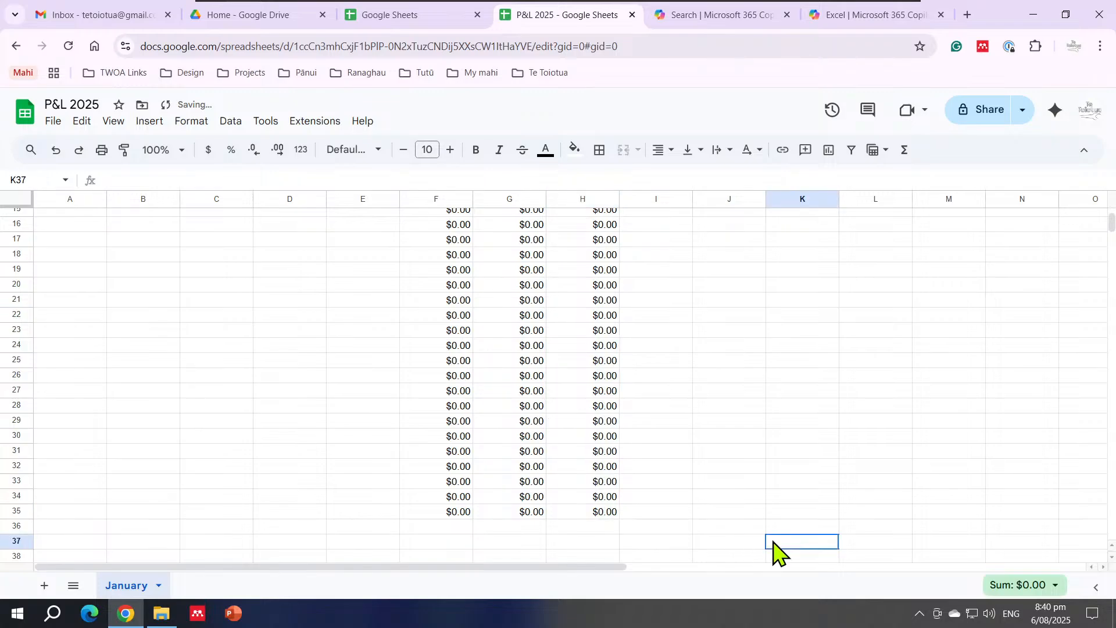
Enter the label Totals in I36 and select the adjacent cell H36 below the Total Profit column
click(666, 527)
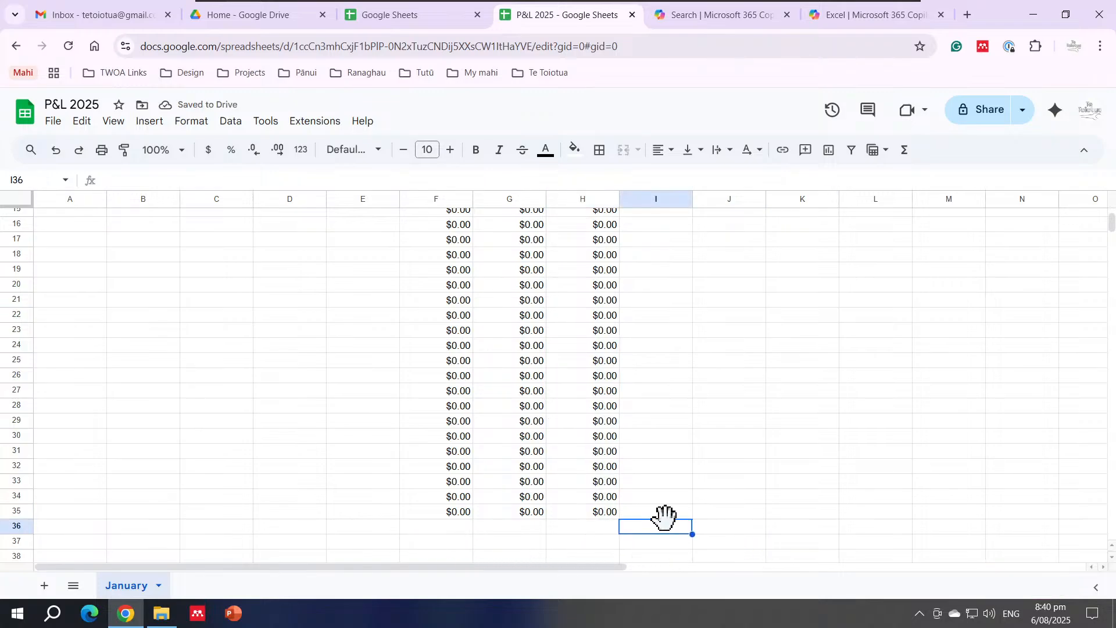
text(Totals)
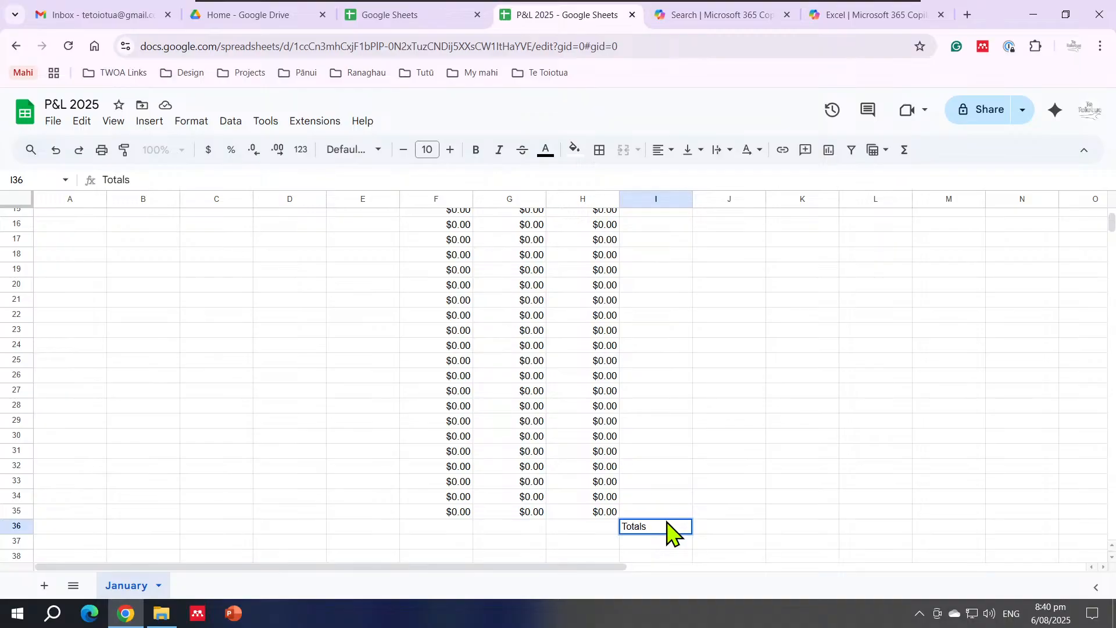
key(Return)
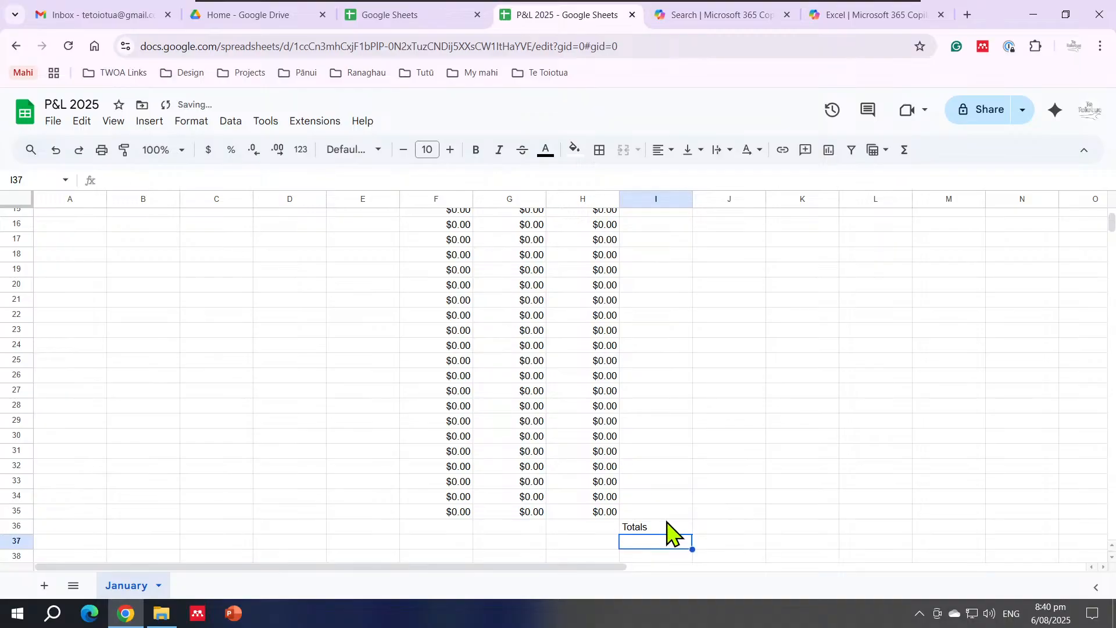
click(600, 526)
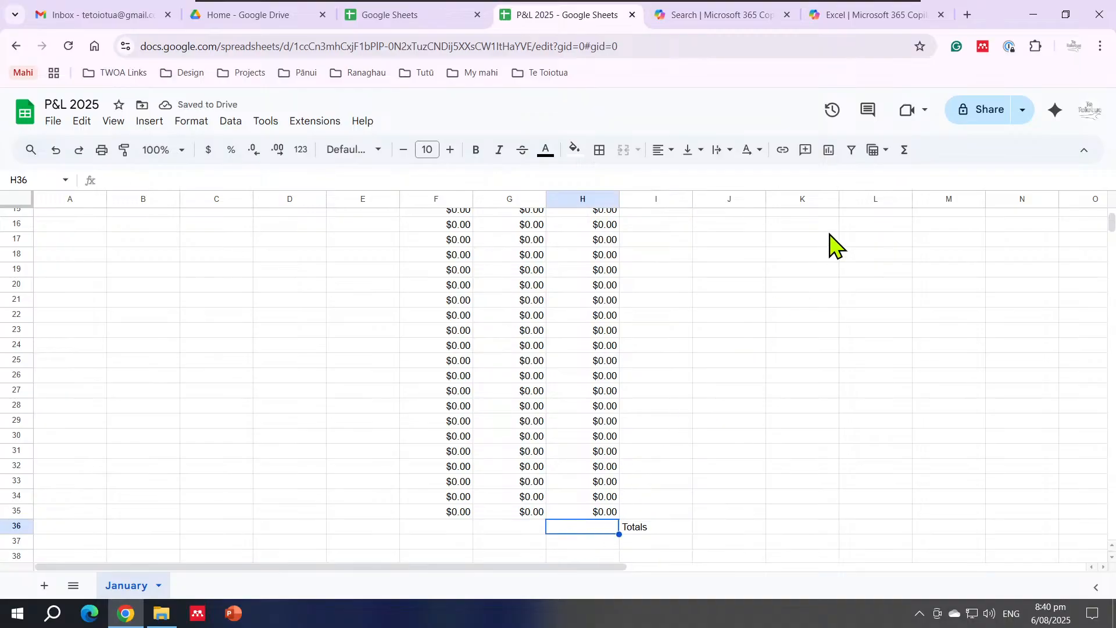
Total the Total Profit column in H36 with =SUM(H2:H35)
click(906, 152)
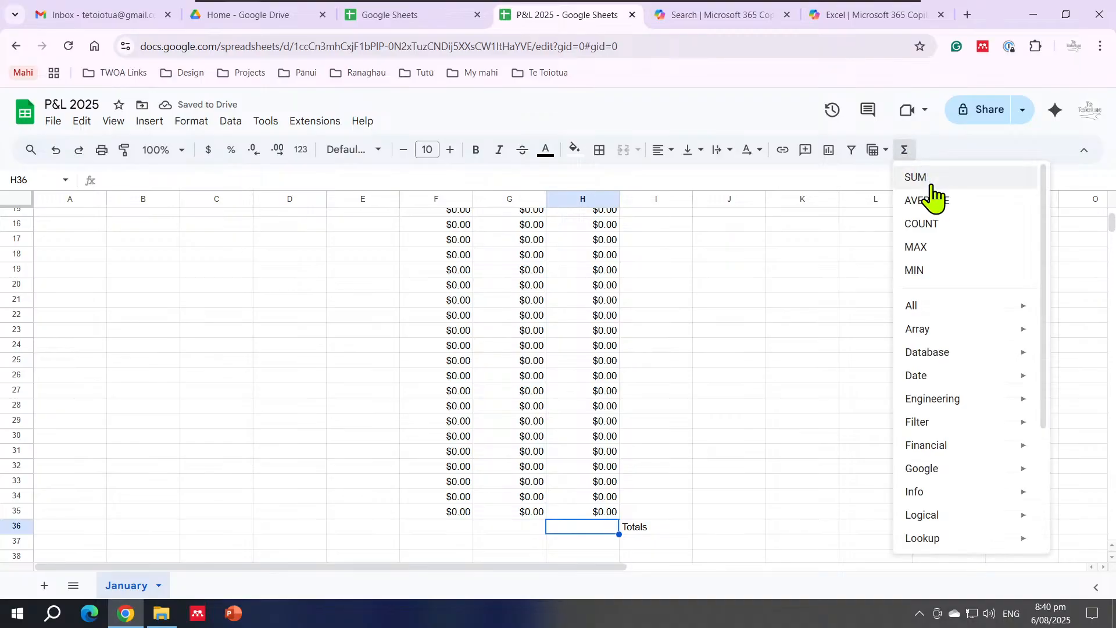
click(931, 176)
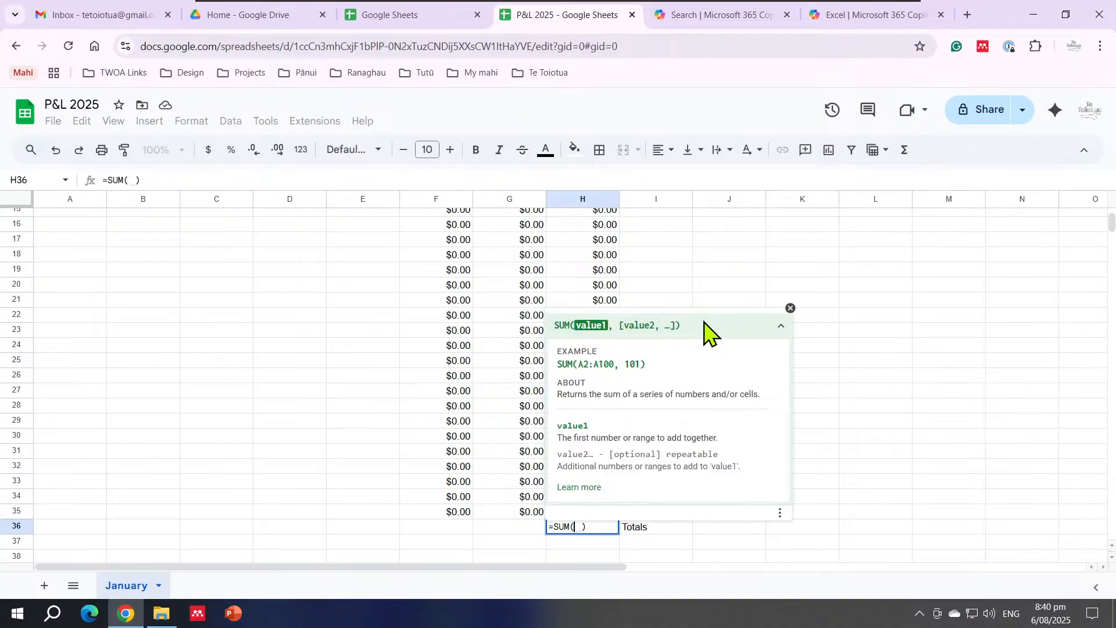
scroll(599, 253, up, 5)
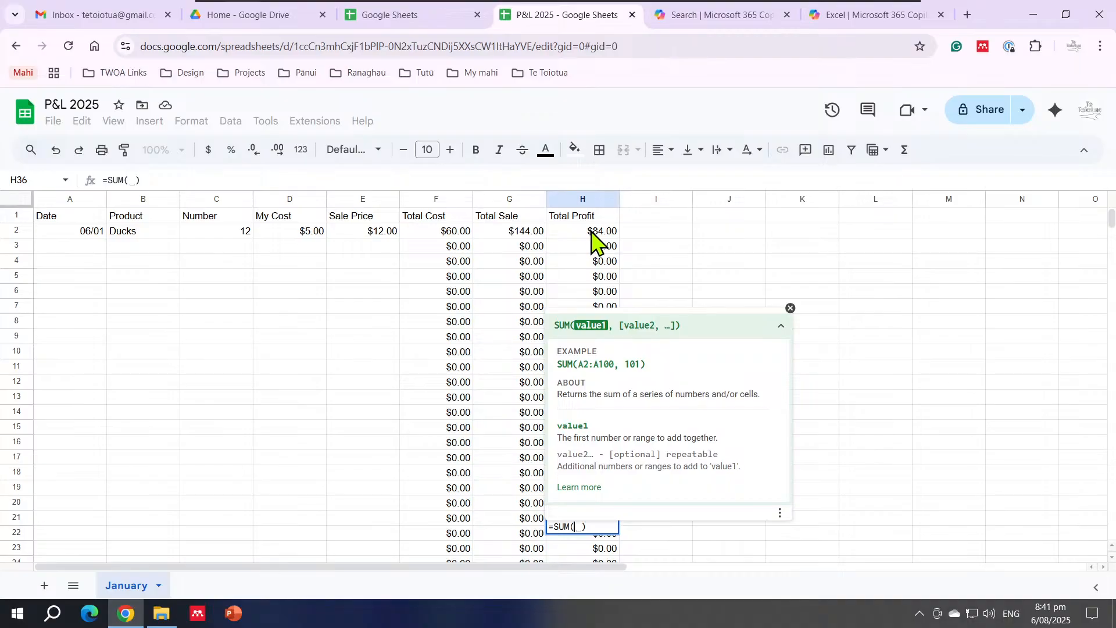
drag(592, 233, 589, 372)
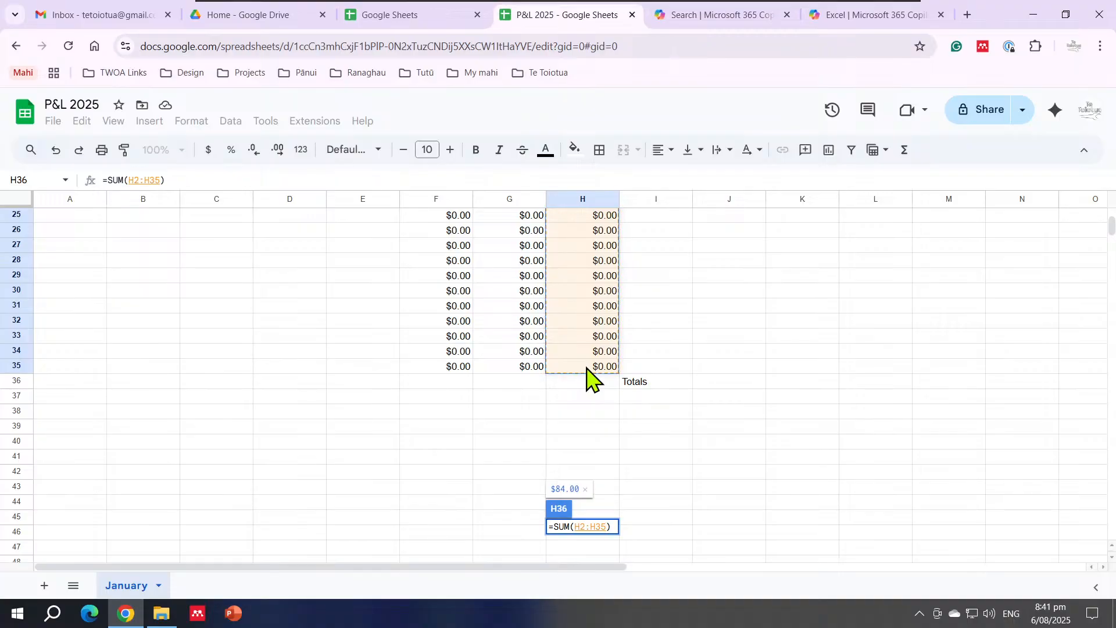
key(Return)
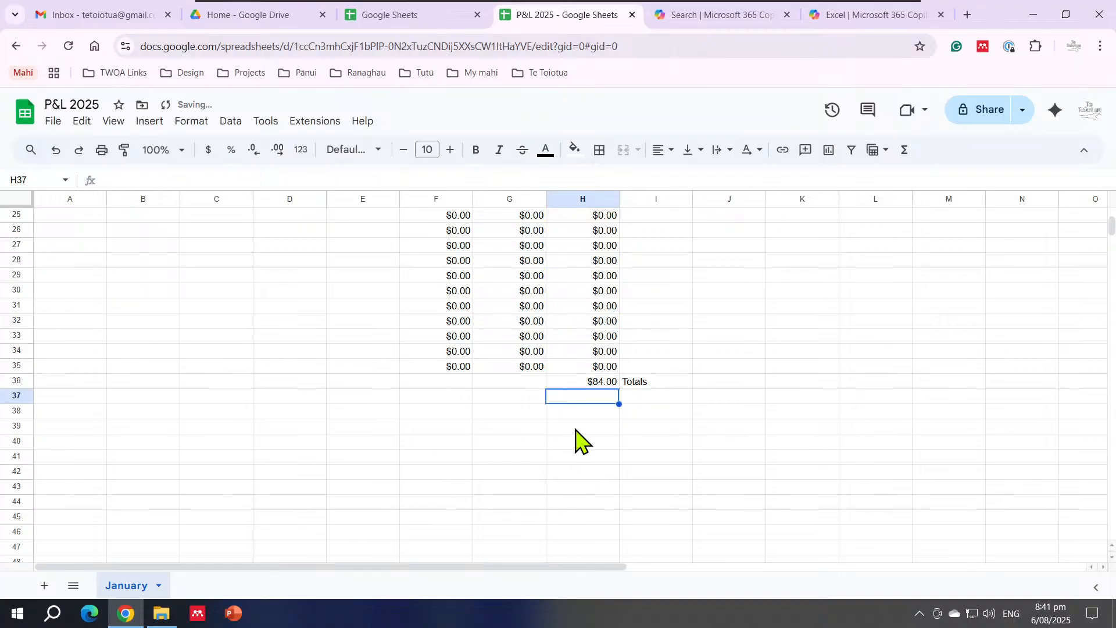
Copy the SUM formula from H36 across row 36 back to the Number column, filling C36 through G36
click(602, 383)
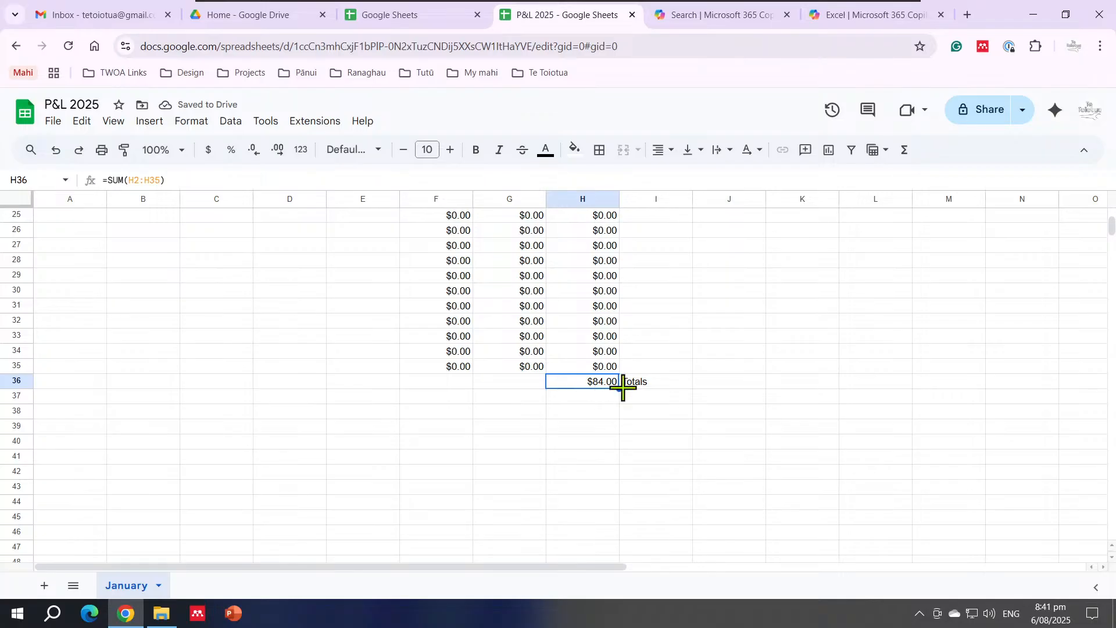
drag(621, 388, 279, 381)
scroll(363, 434, up, 6)
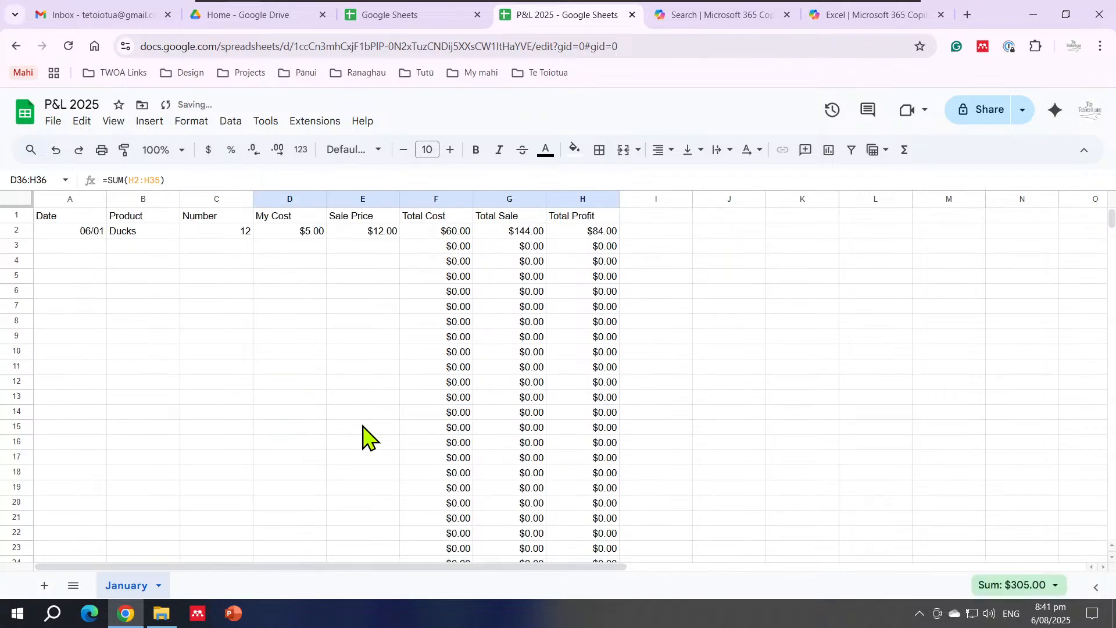
scroll(362, 433, down, 5)
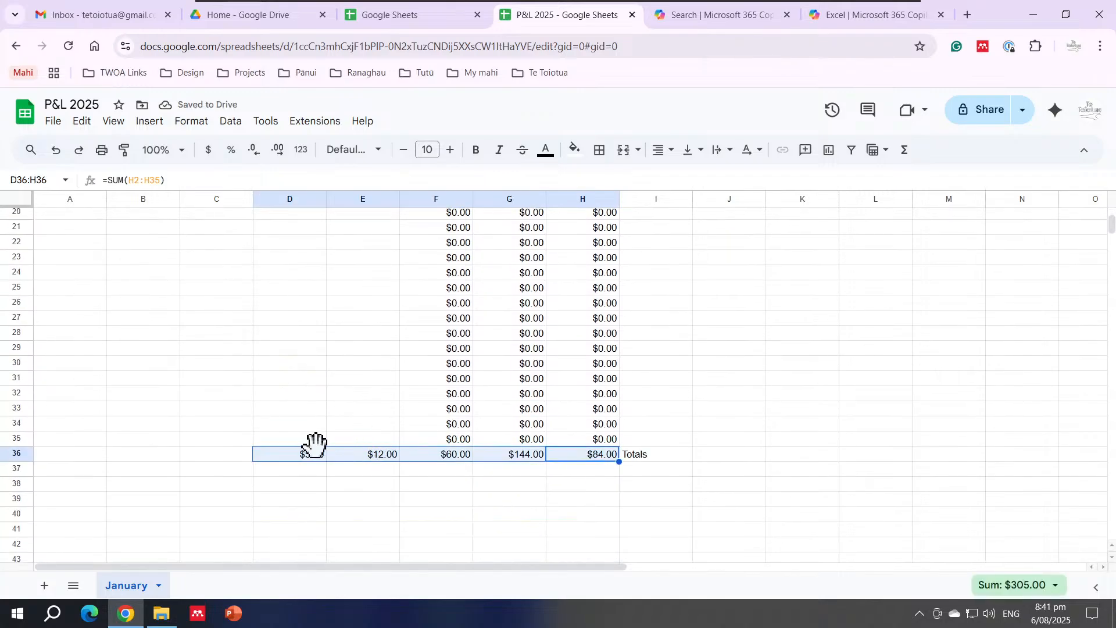
click(297, 455)
drag(326, 461, 257, 462)
scroll(329, 504, up, 3)
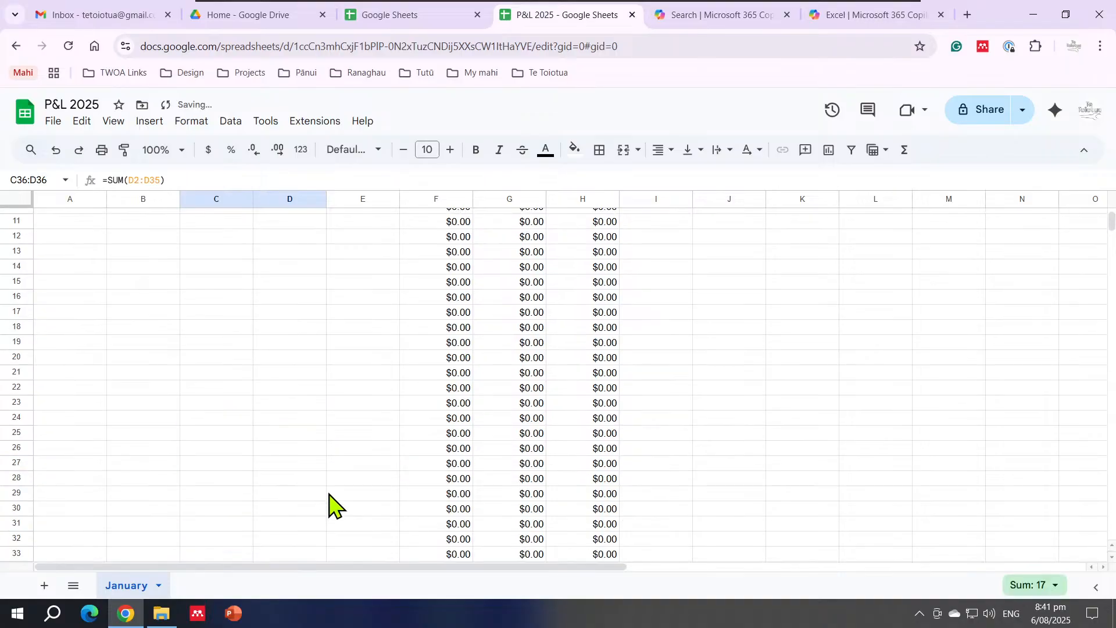
scroll(442, 500, down, 4)
click(567, 475)
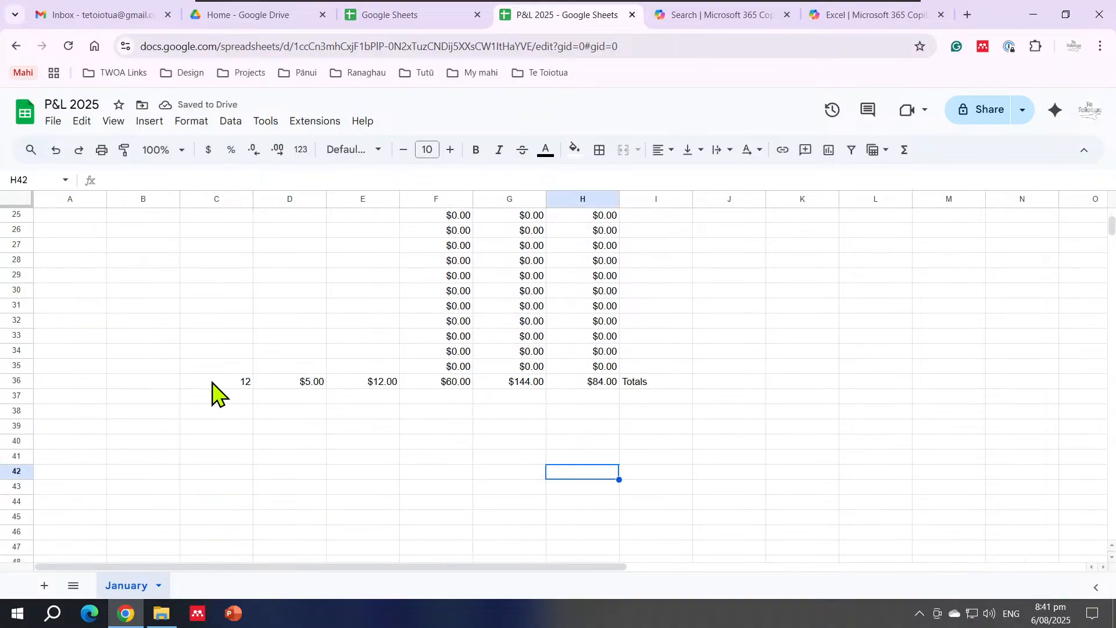
Make the totals row C36:I36 bold and fill it with light blue
drag(214, 384, 638, 392)
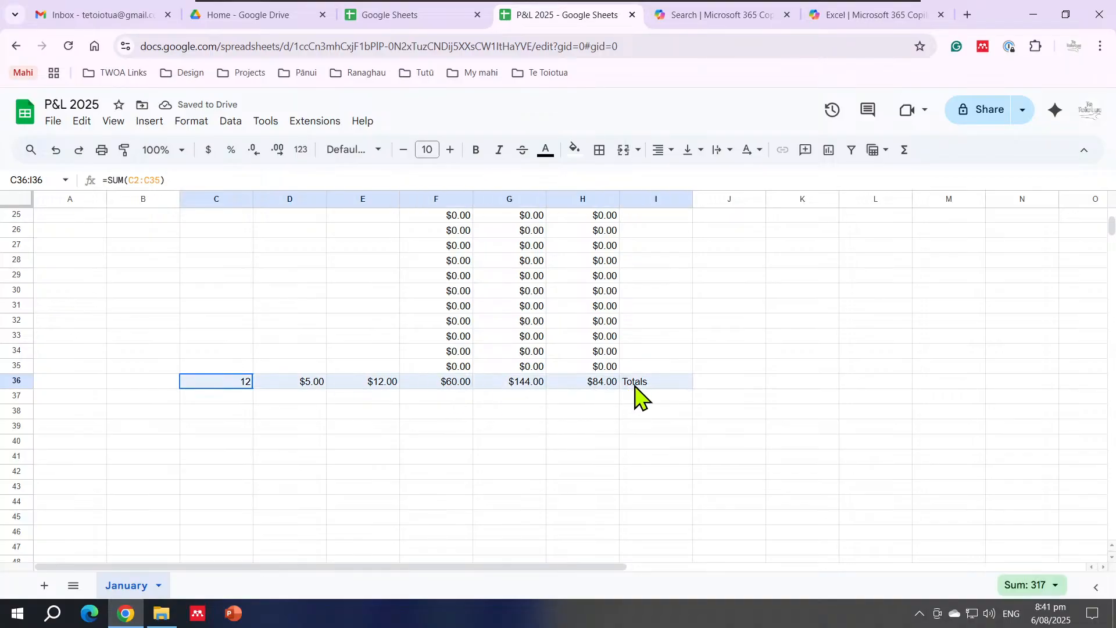
click(476, 149)
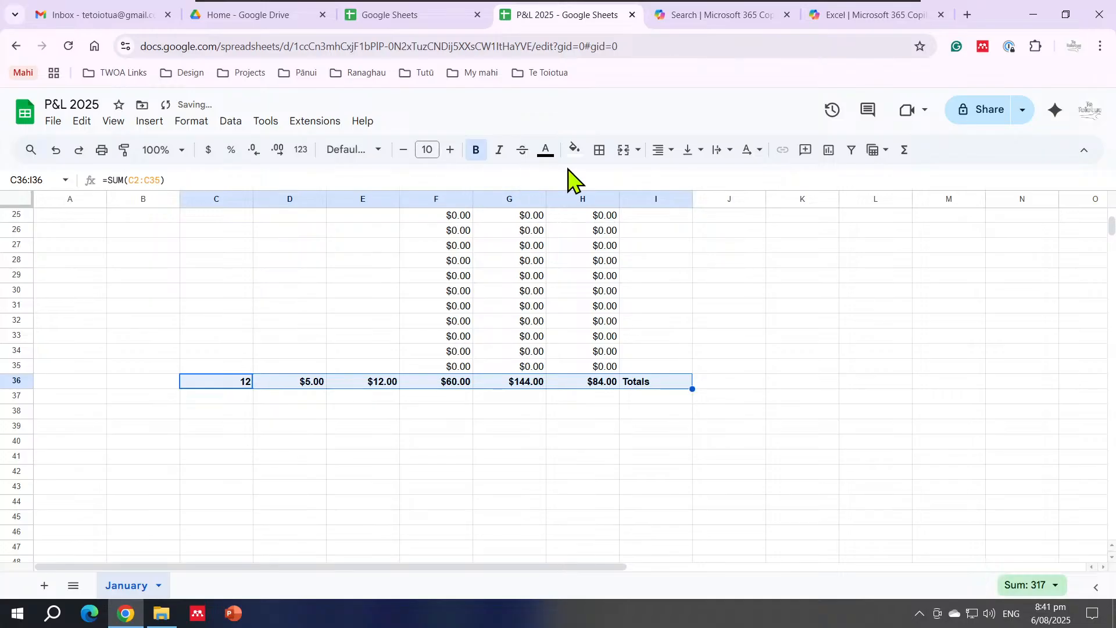
click(575, 151)
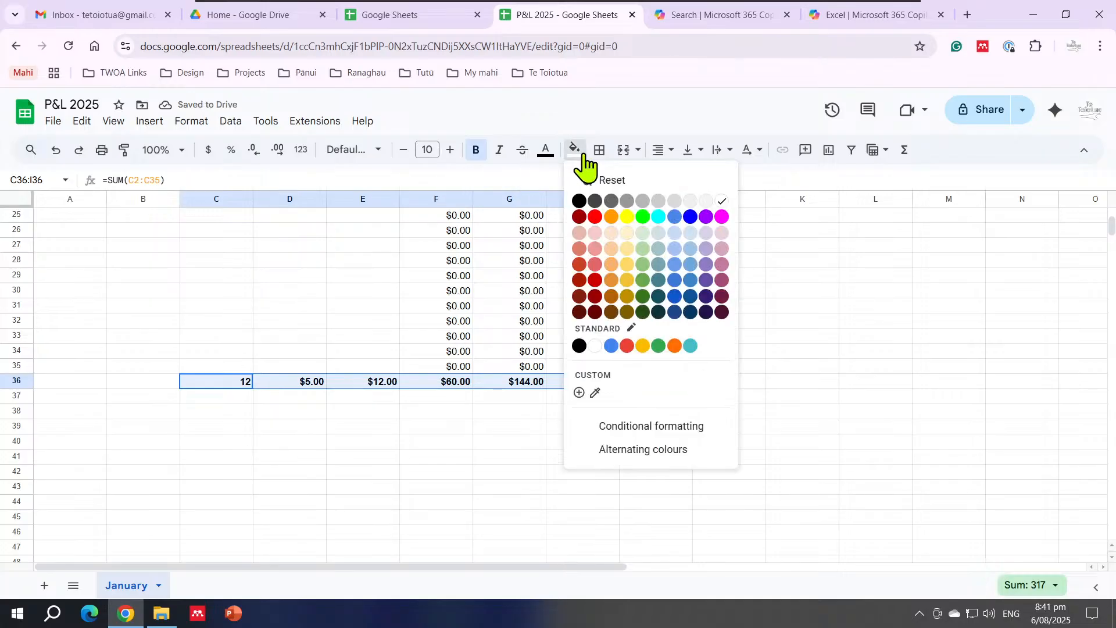
click(674, 234)
click(701, 321)
Make the header row A1:H1 bold and fill it with light yellow
scroll(704, 325, up, 8)
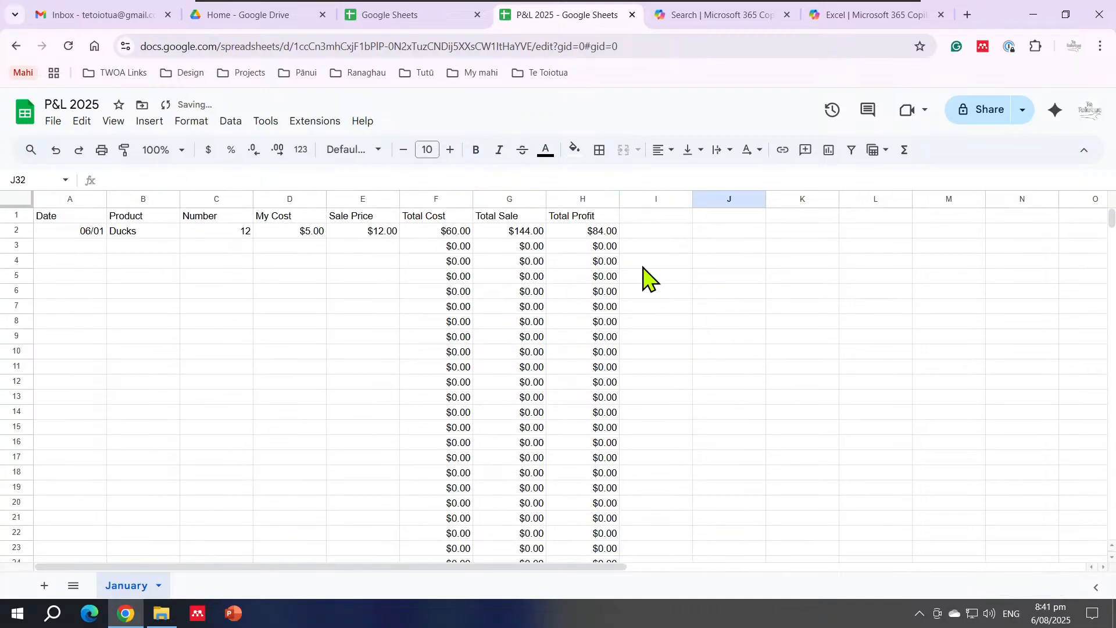
mouse_move(602, 220)
mouse_down()
mouse_move(62, 229)
mouse_move(593, 227)
mouse_up()
click(475, 151)
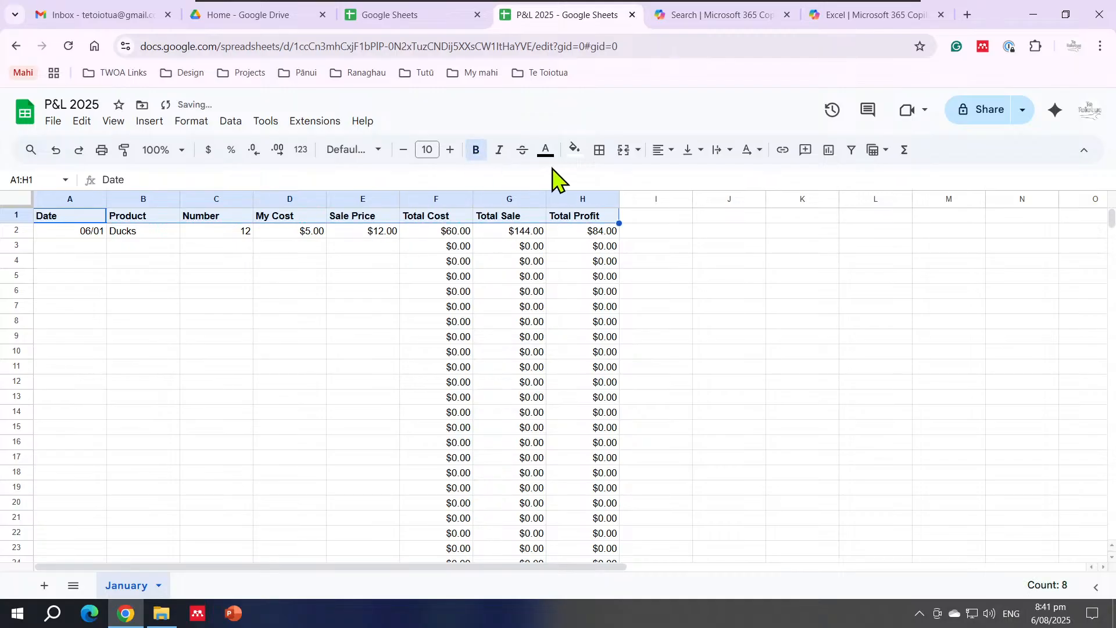
click(575, 151)
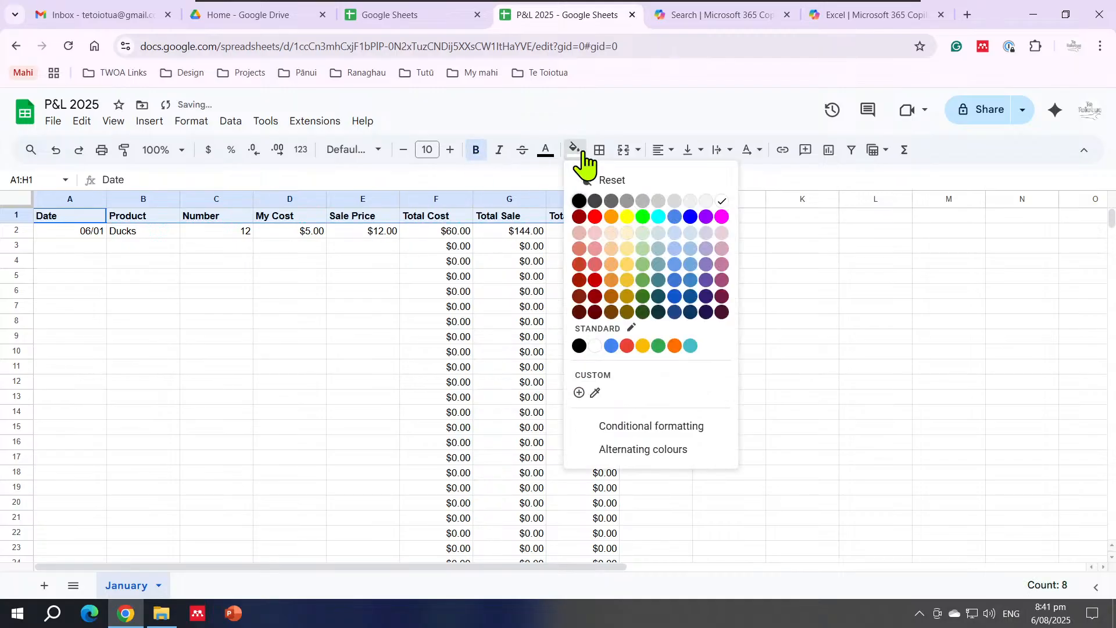
click(626, 236)
click(736, 265)
click(718, 336)
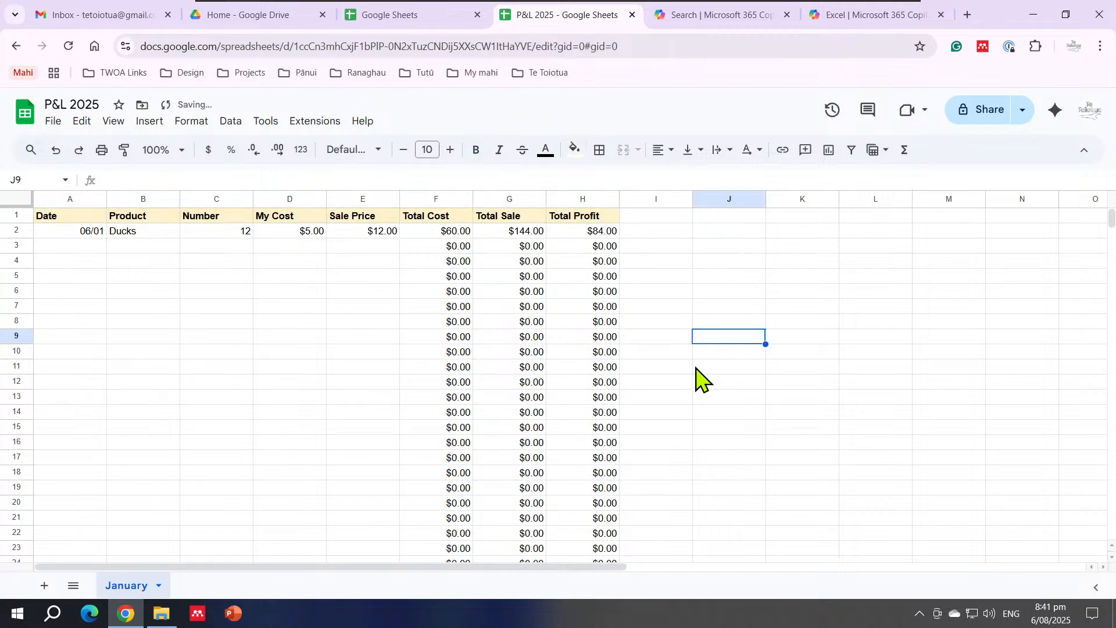
Enter the date 08/01 in A3 for the second sales entry
click(100, 247)
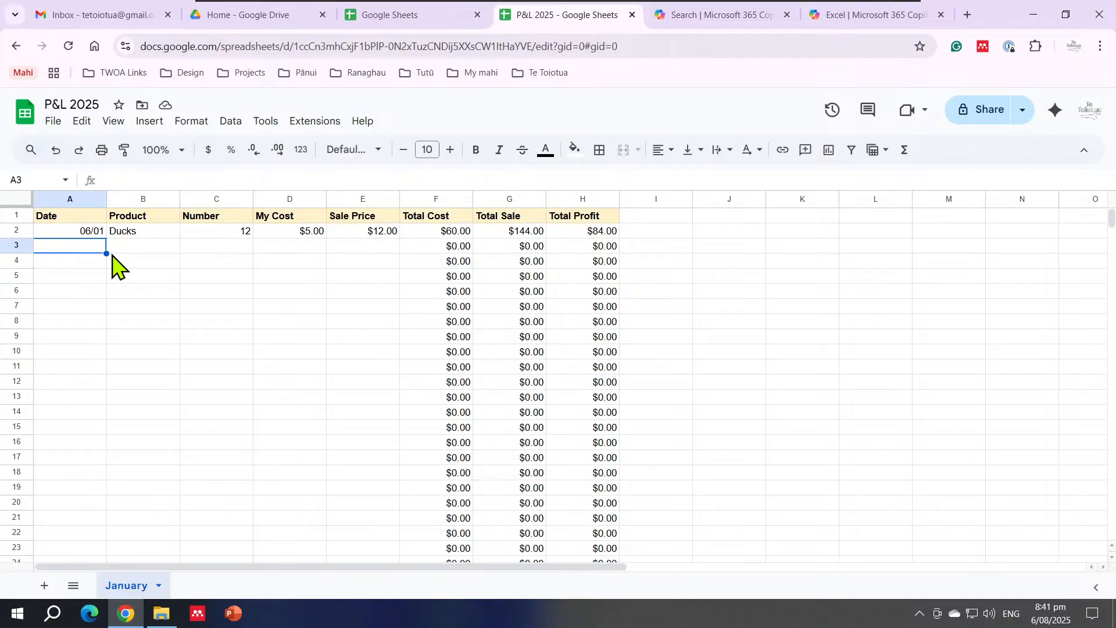
text(08)
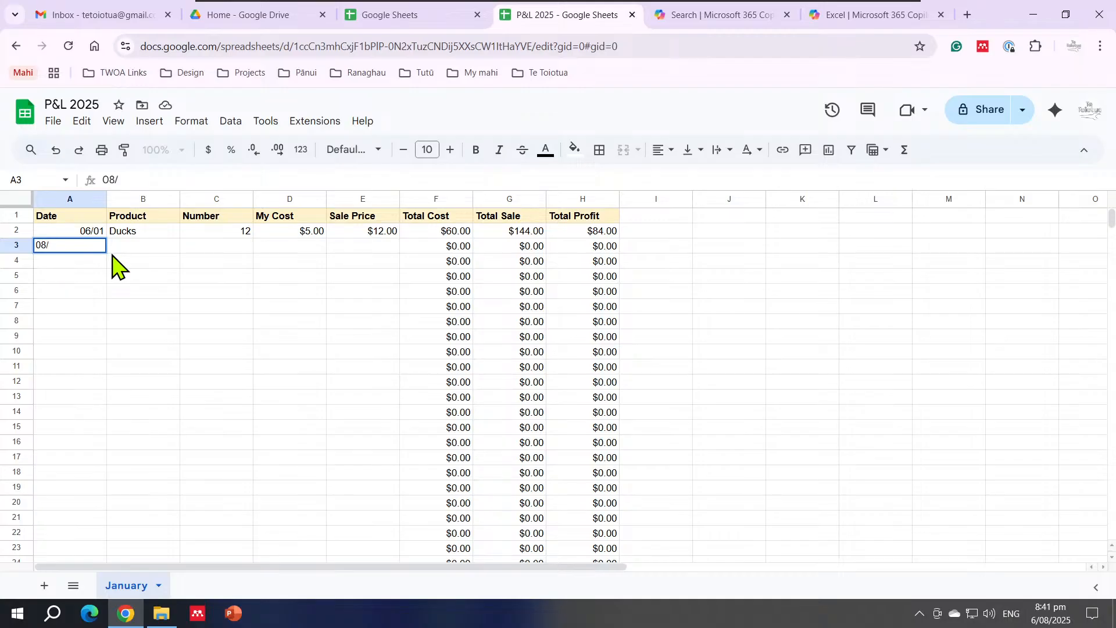
click(109, 249)
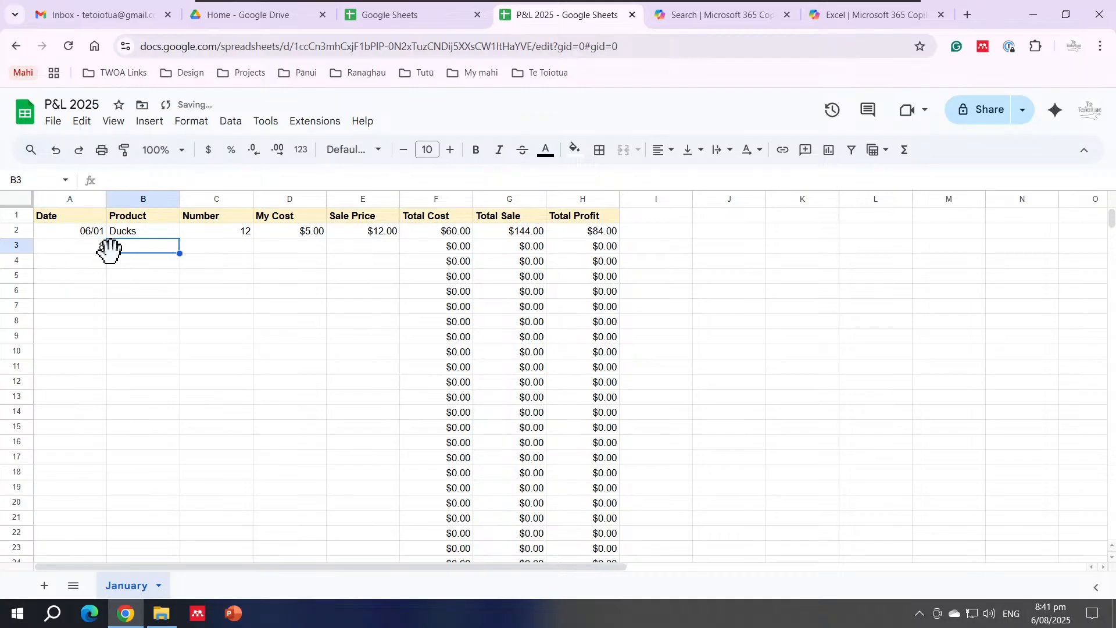
key(Left)
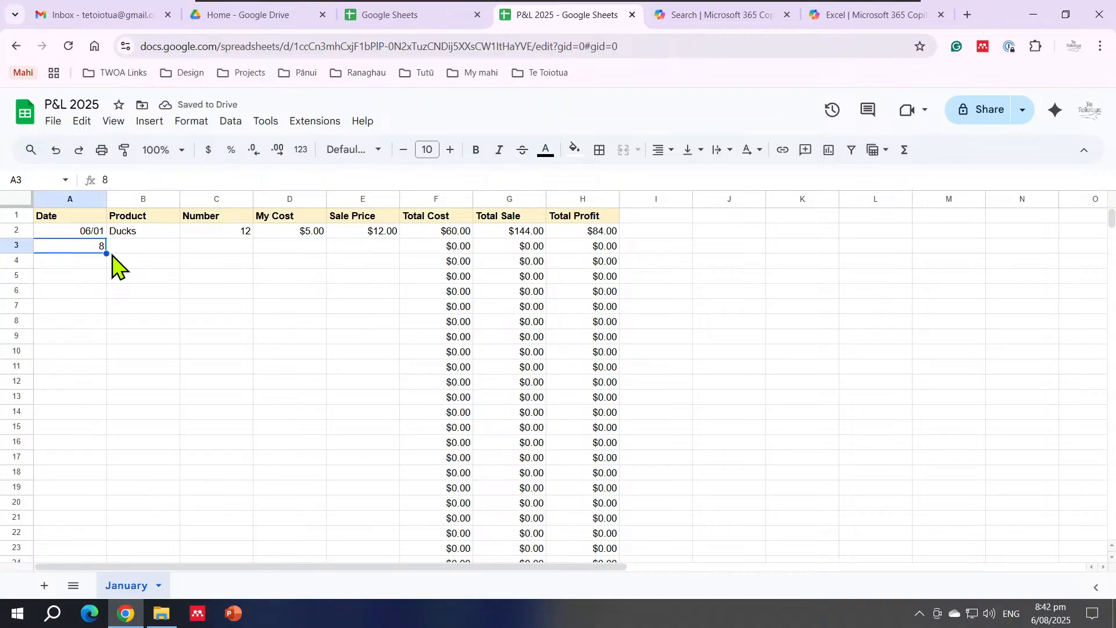
text(08/01)
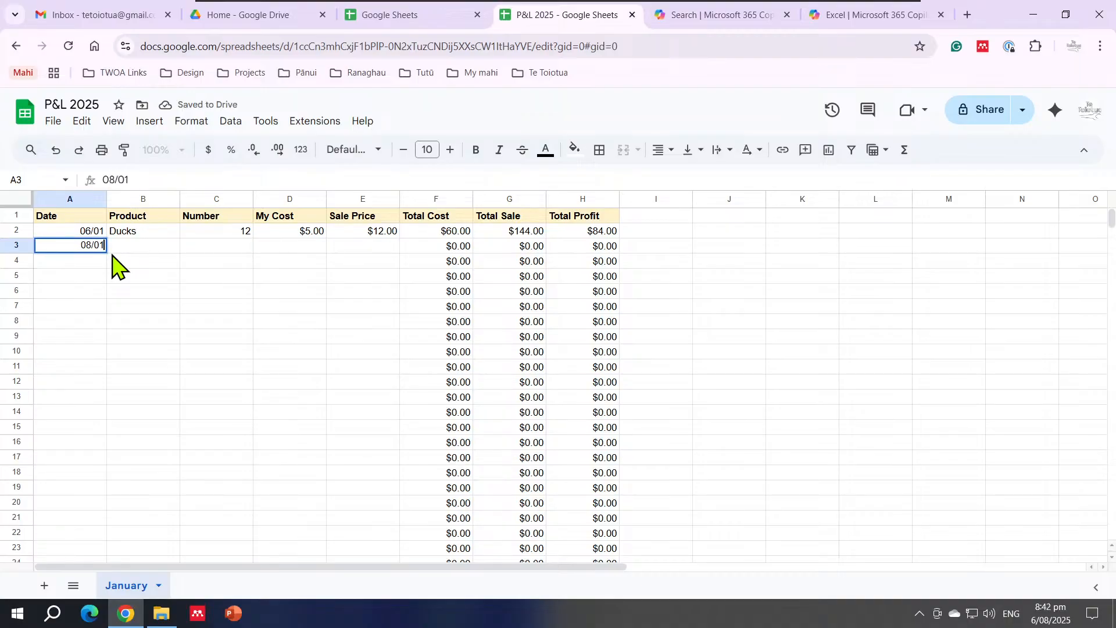
click(111, 249)
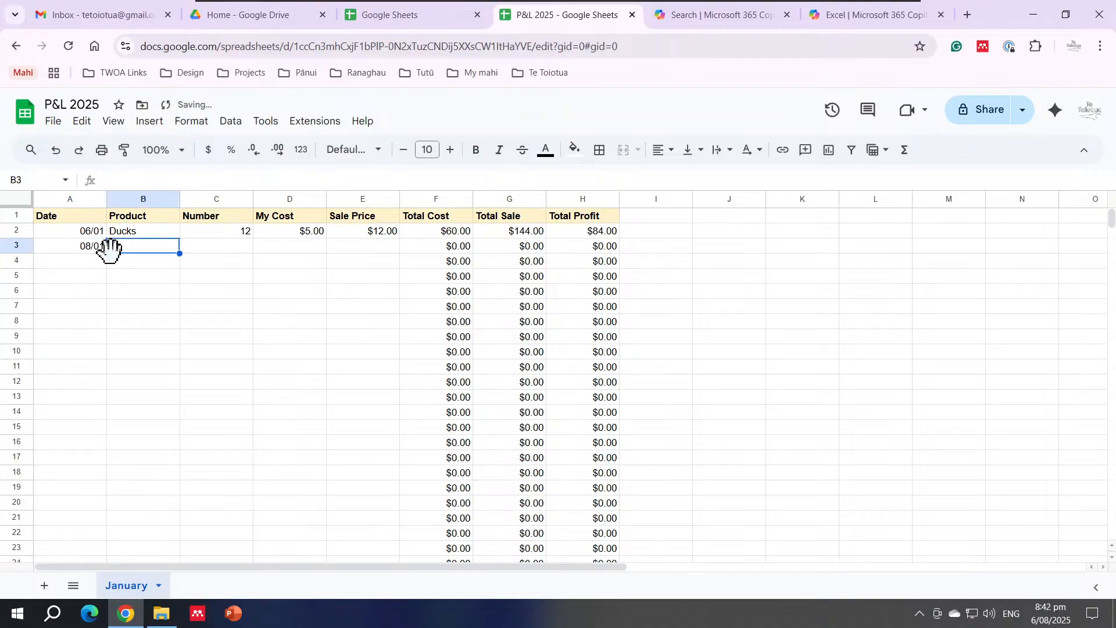
Complete row 3 with product Horses, number 5, My Cost 12 and Sale Price 28
text(Horses)
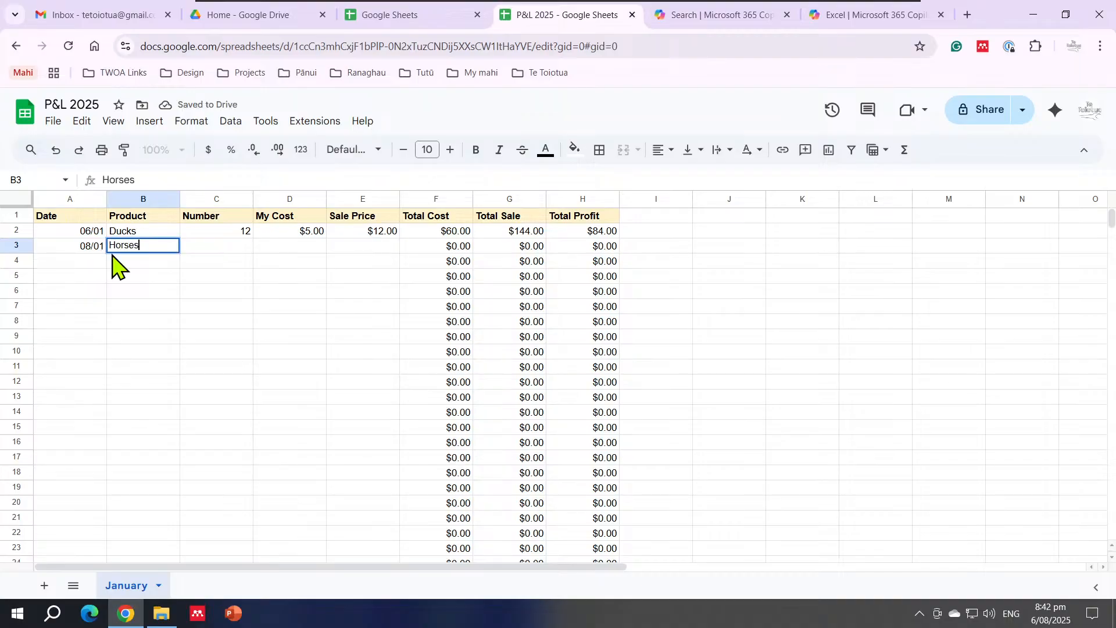
key(Tab)
text(£5)
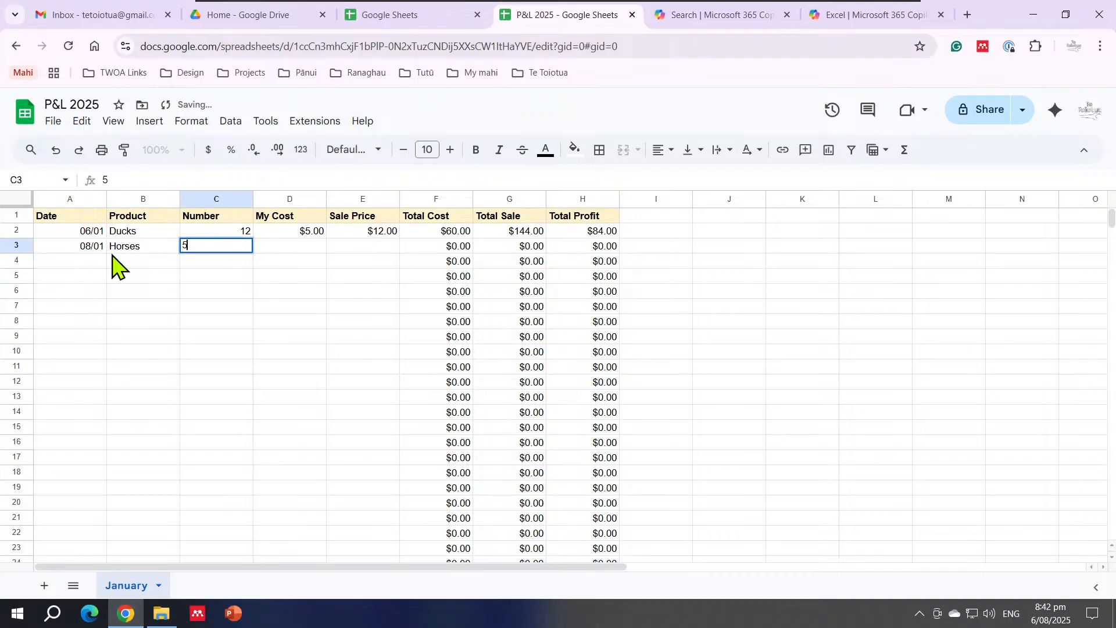
key(Tab)
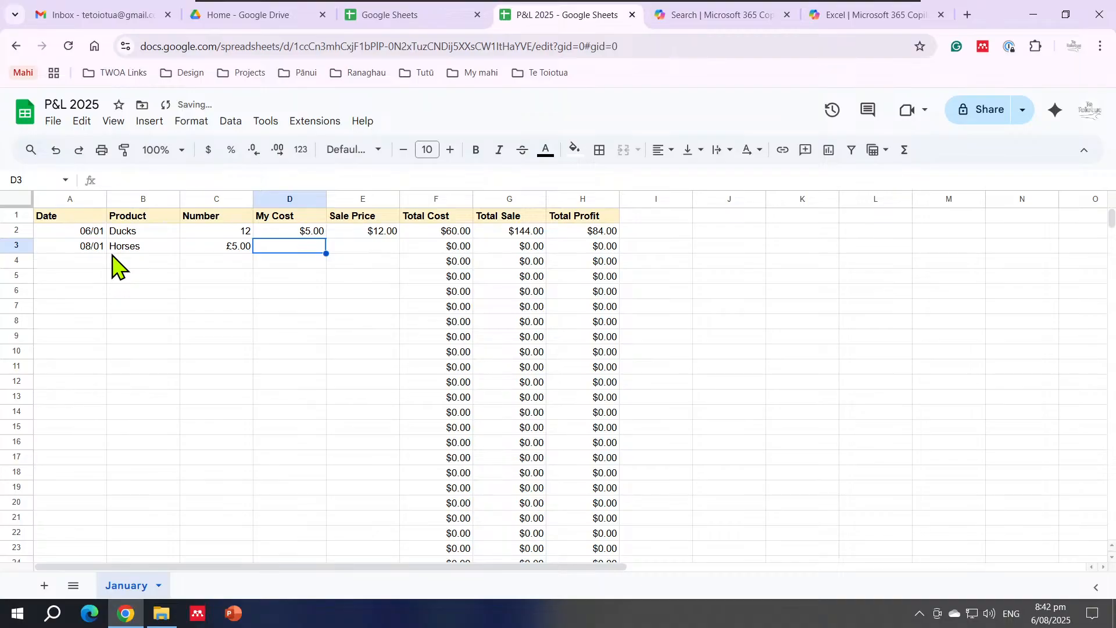
text(12)
key(Tab)
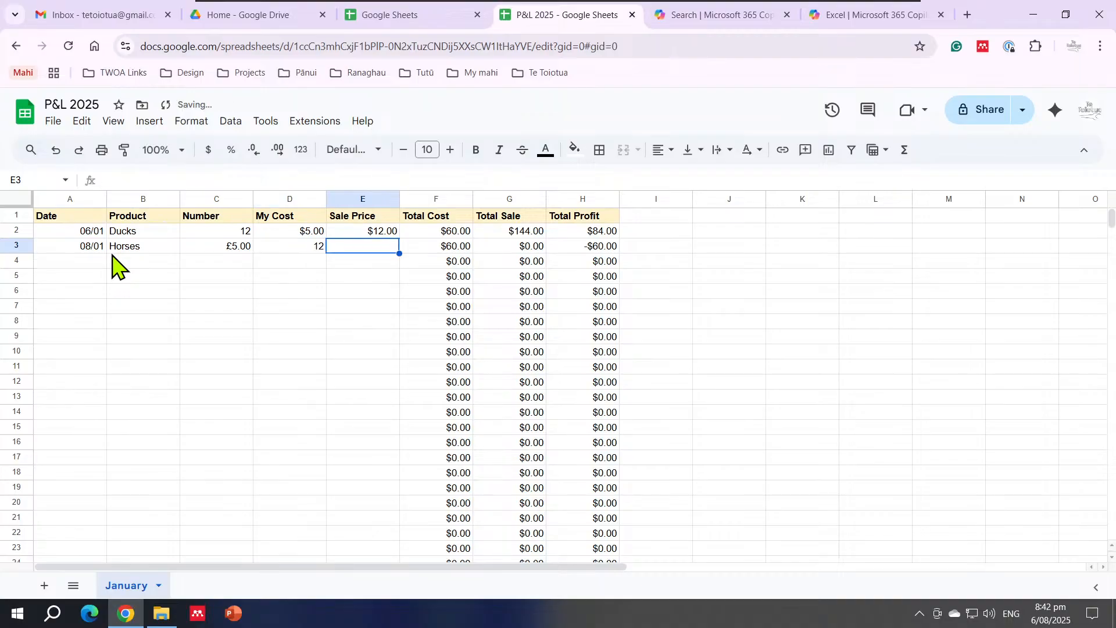
text(28)
key(Tab)
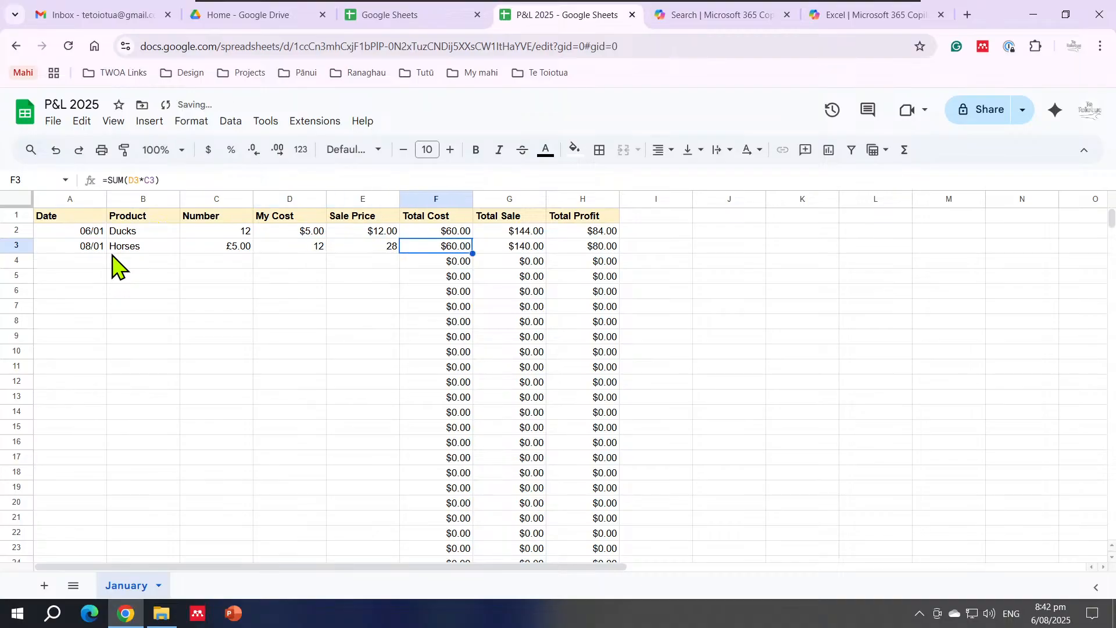
Set the number format of the Number cell C3 to Automatic
key(Left)
key(Left)
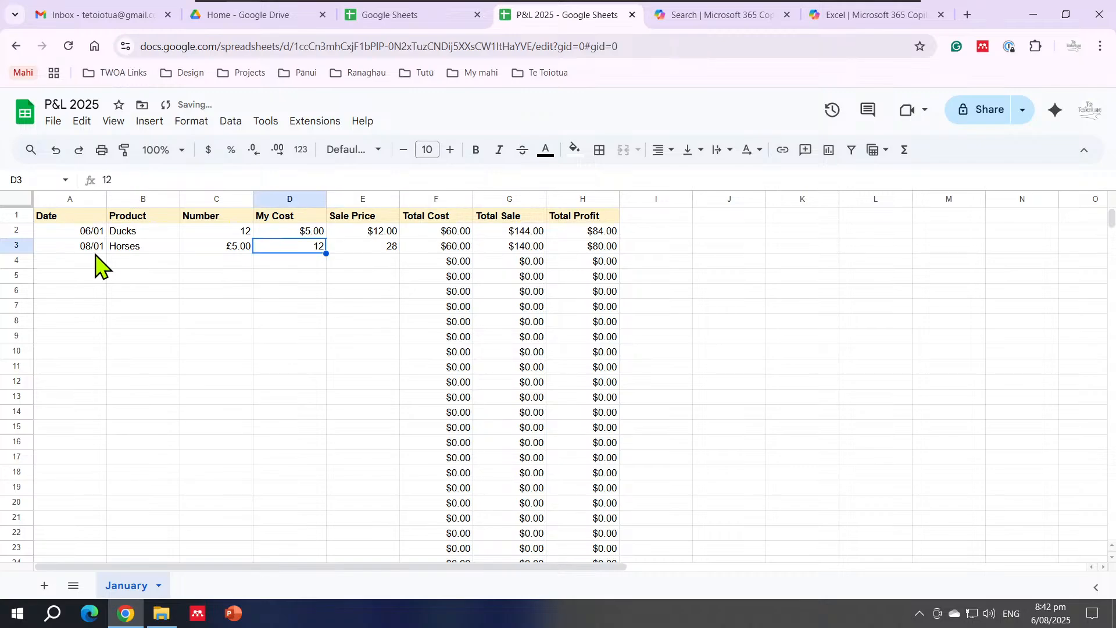
click(243, 247)
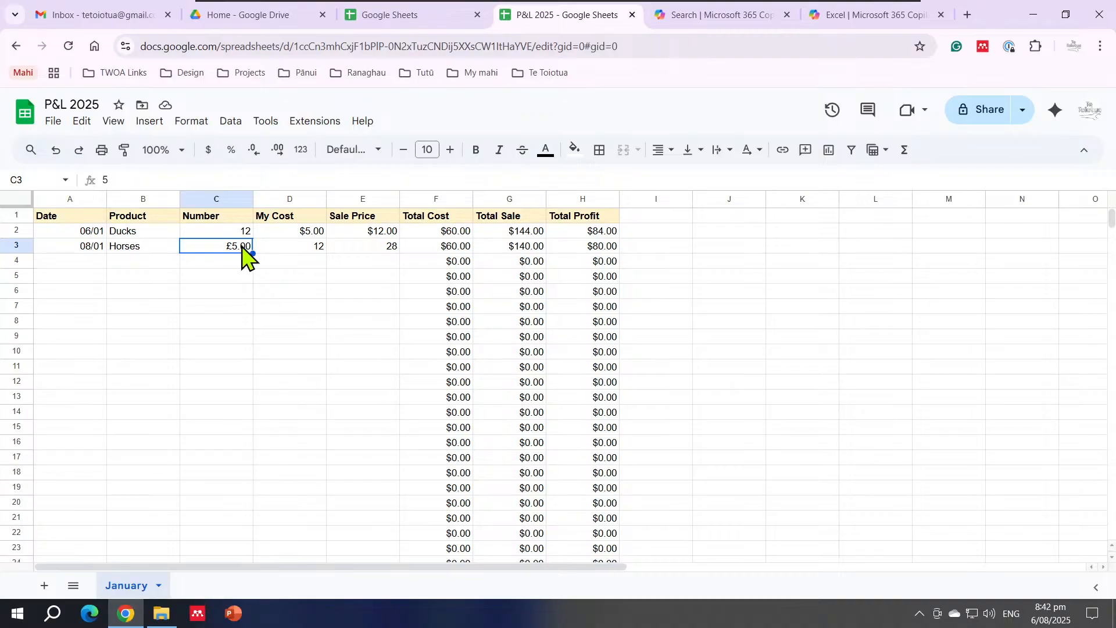
click(302, 150)
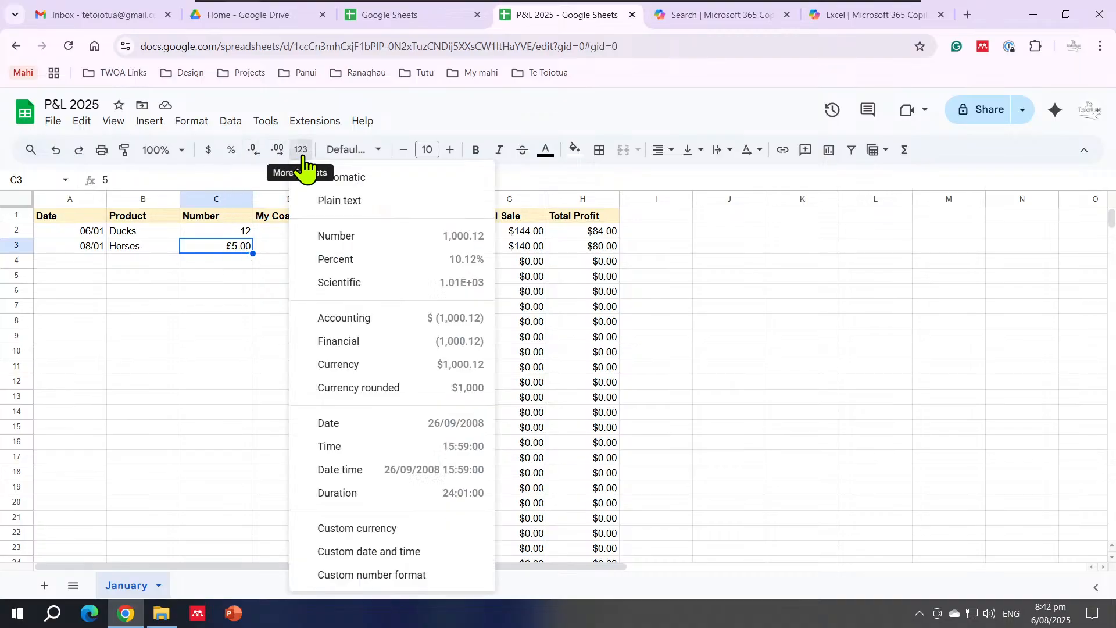
click(344, 178)
Format the My Cost and Sale Price cells from row 3 down to row 35 (D3:E35) as dollar currency
click(293, 249)
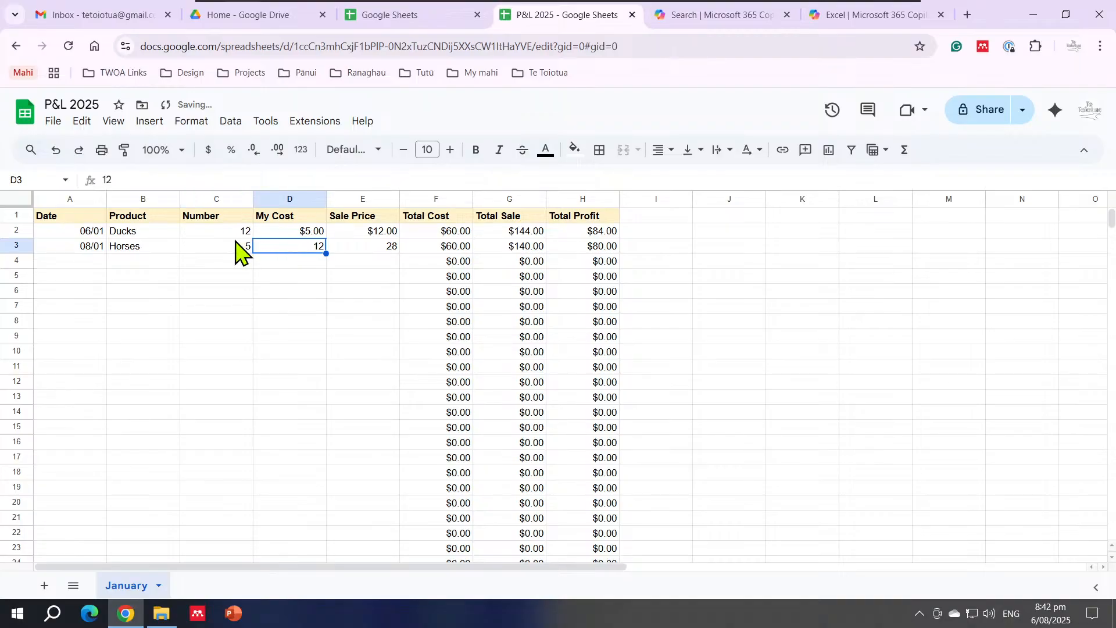
click(209, 150)
click(367, 244)
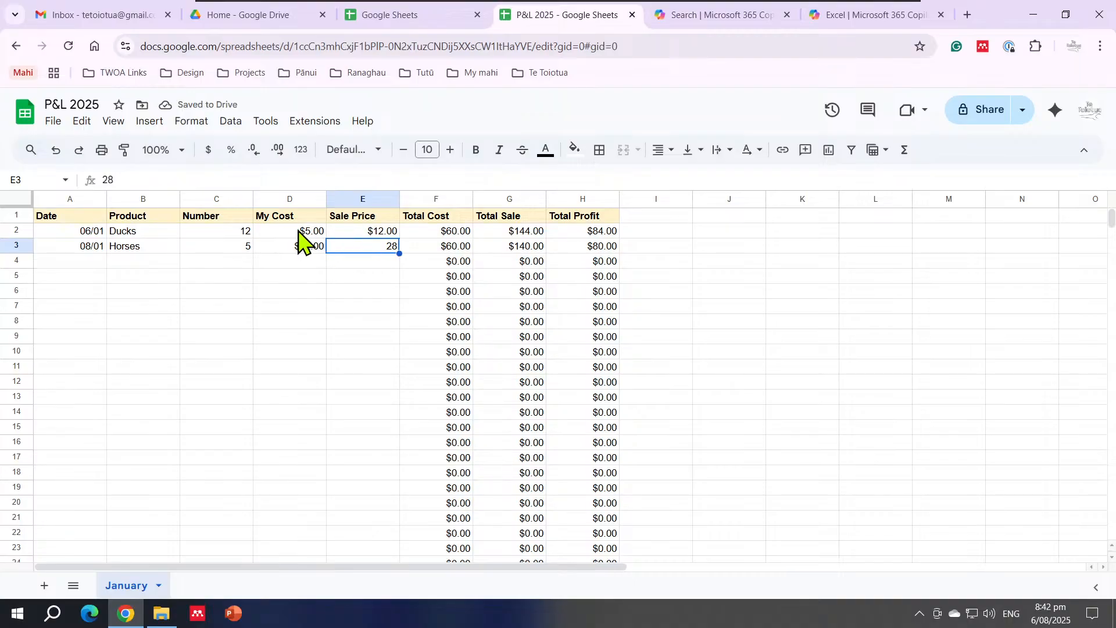
drag(288, 246, 365, 379)
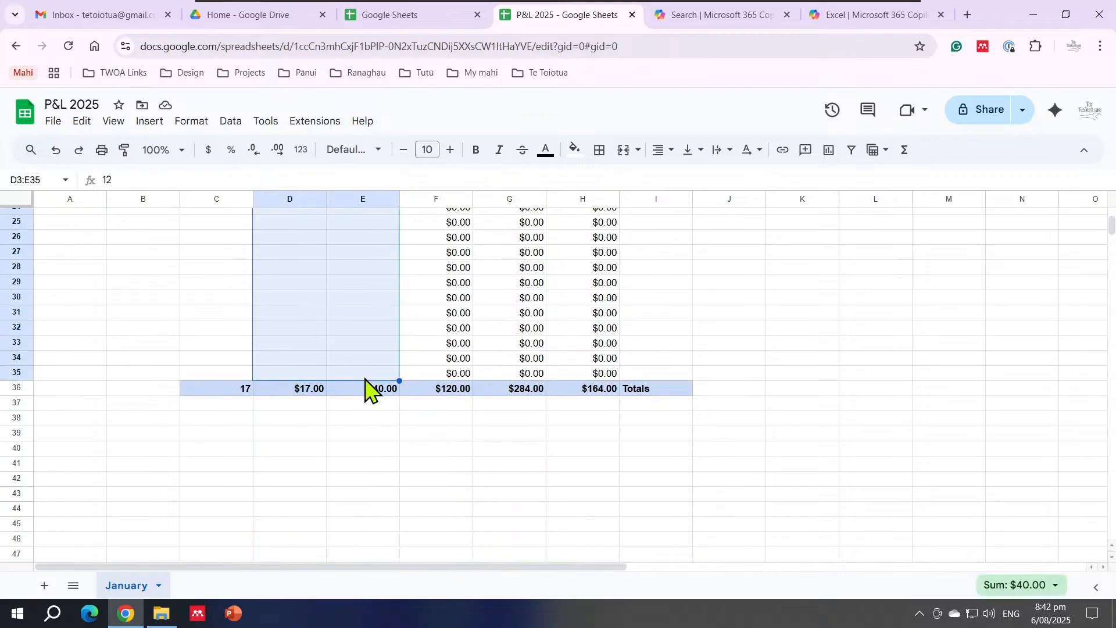
click(208, 153)
scroll(226, 273, up, 8)
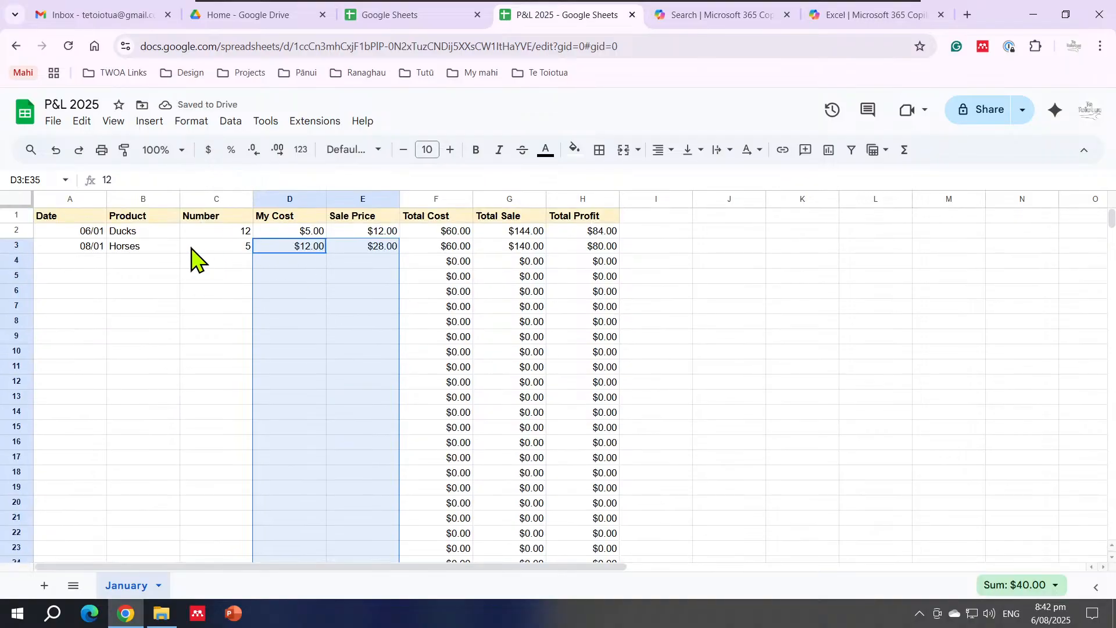
Start the third sales entry in row 4 with date 10/01, product Horses and number 2
click(84, 261)
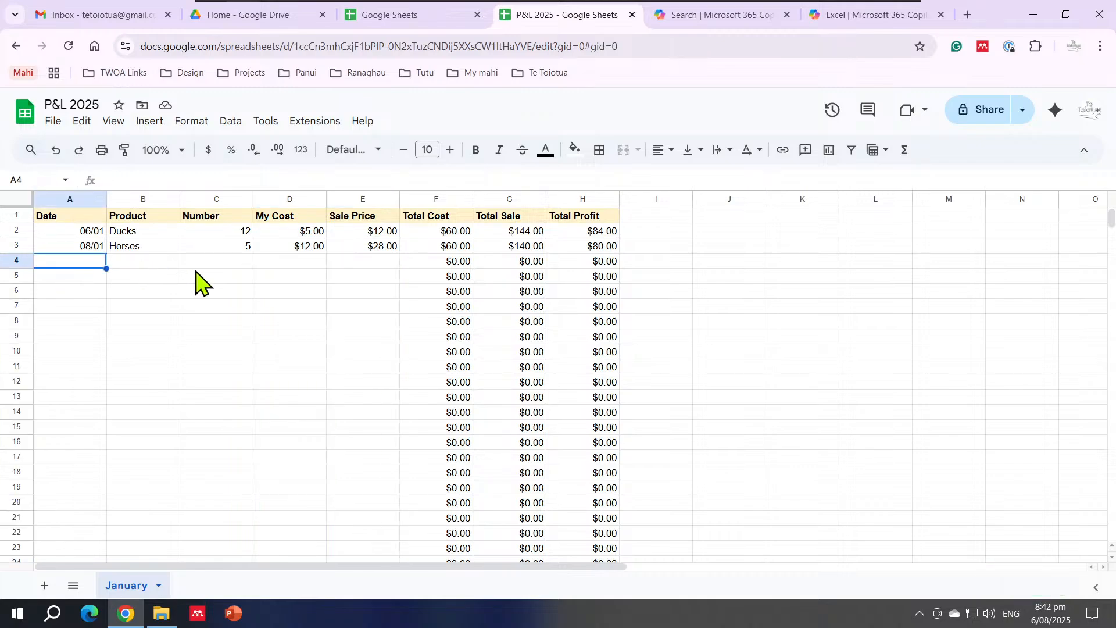
text(10/01)
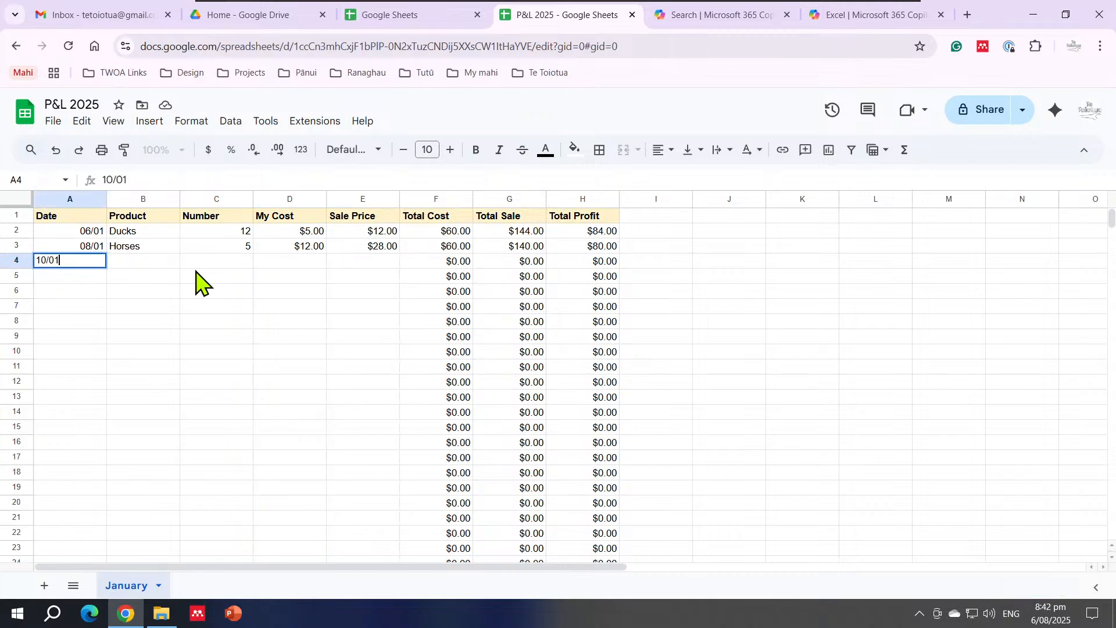
key(Tab)
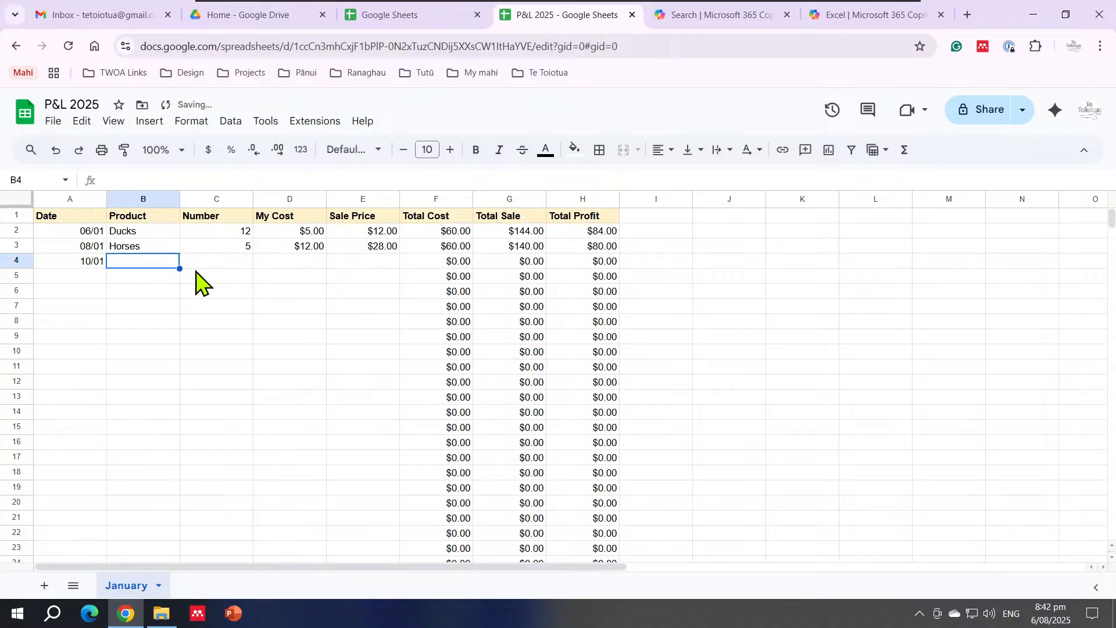
text(Horses)
key(Tab)
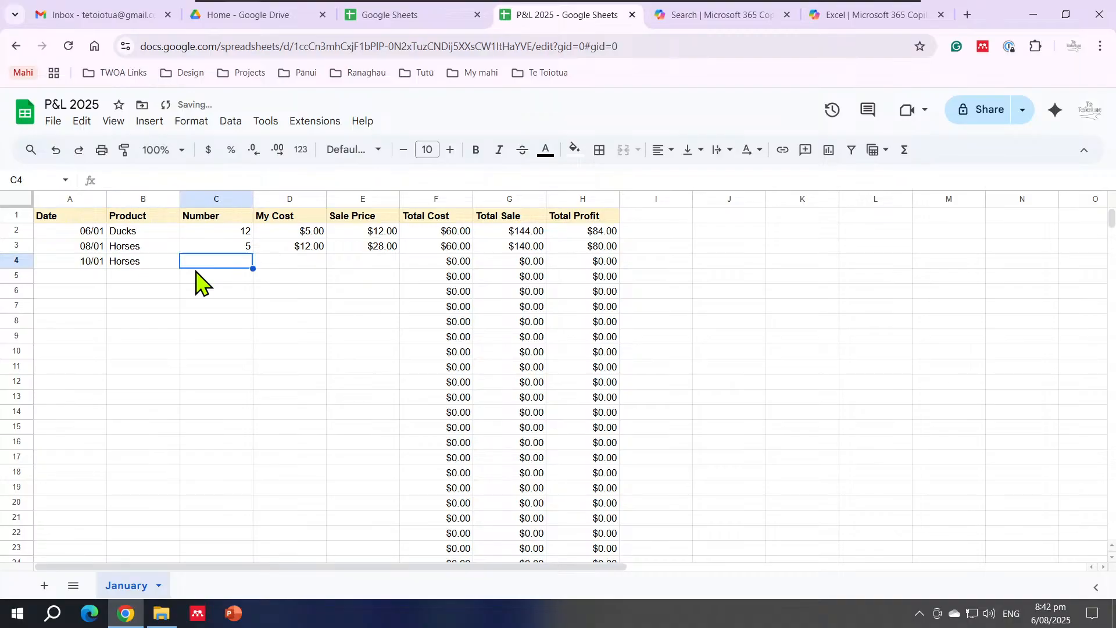
text(2)
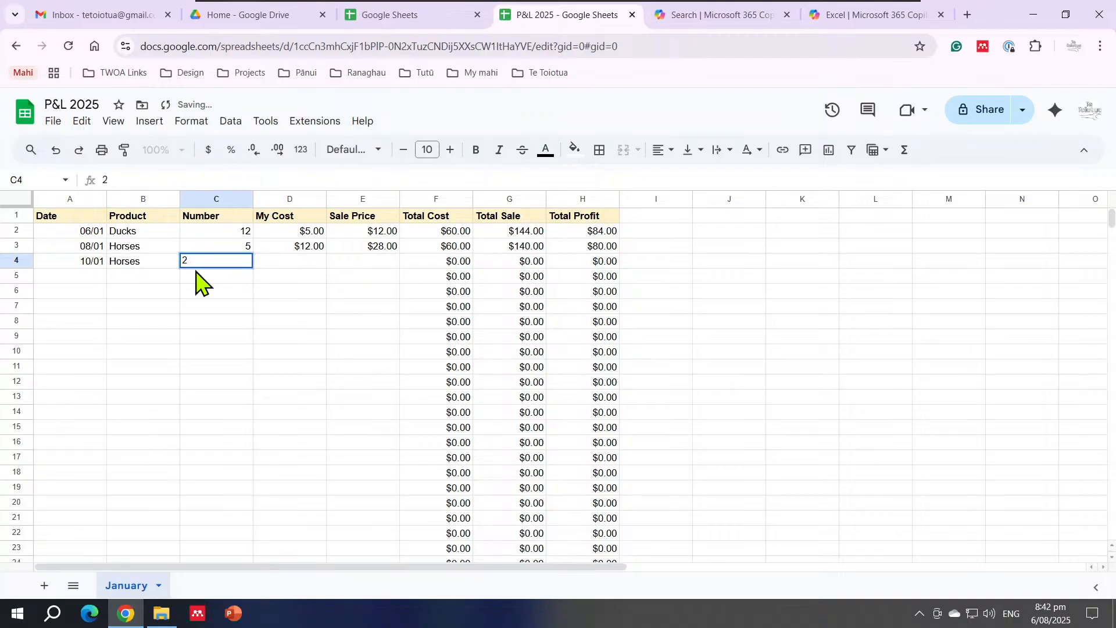
key(Tab)
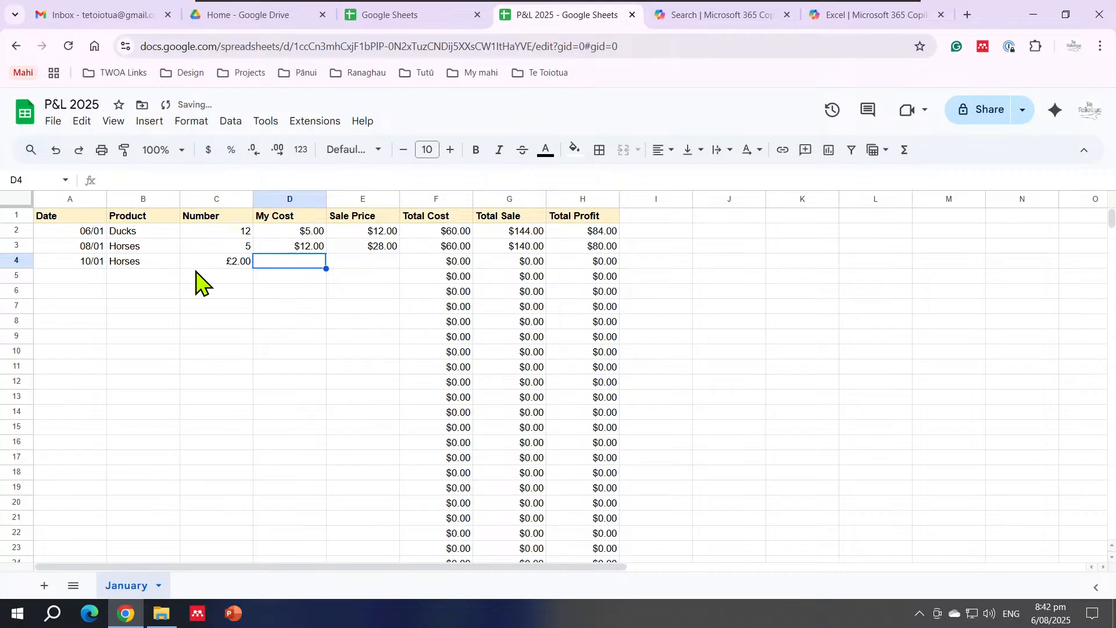
Set the number format of the Number cells from row 3 down to row 35 (C3:C35) to Automatic
key(shift+Tab)
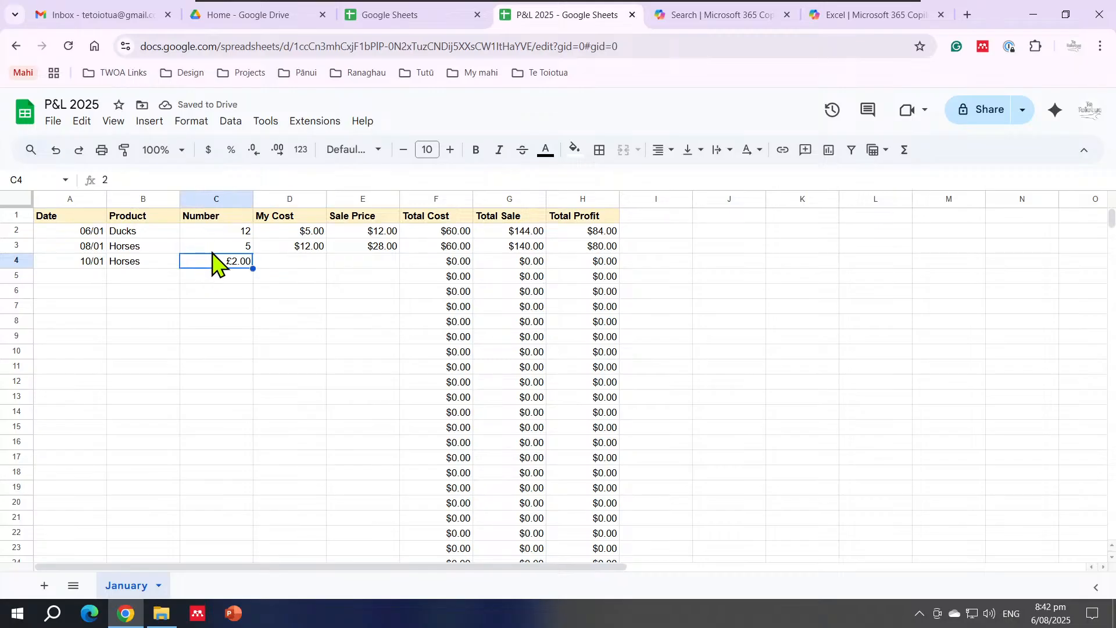
drag(223, 246, 230, 466)
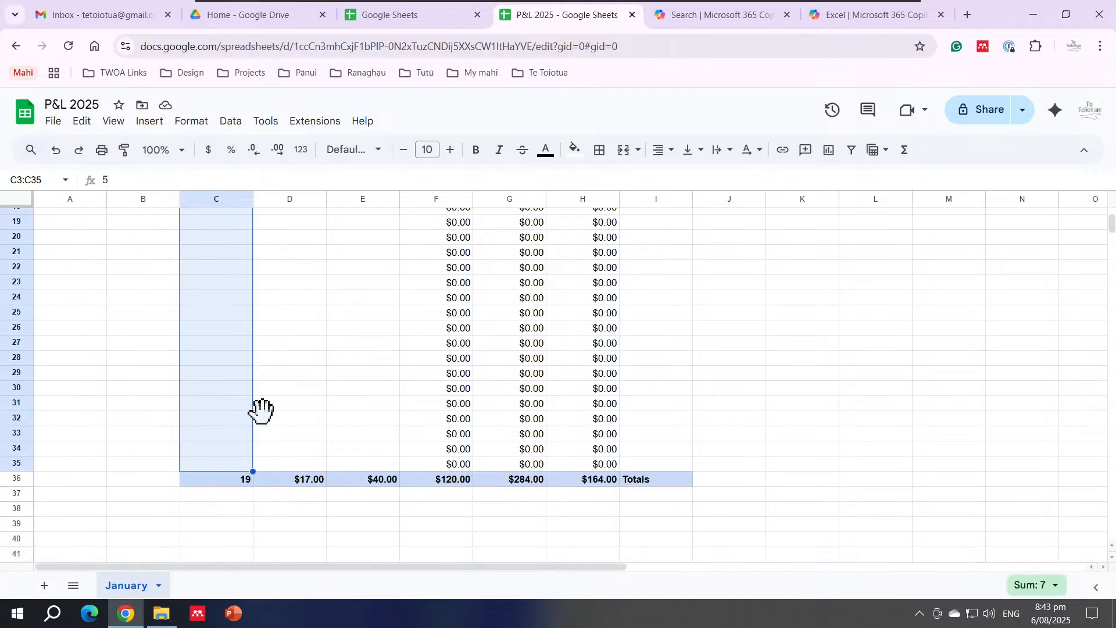
click(301, 152)
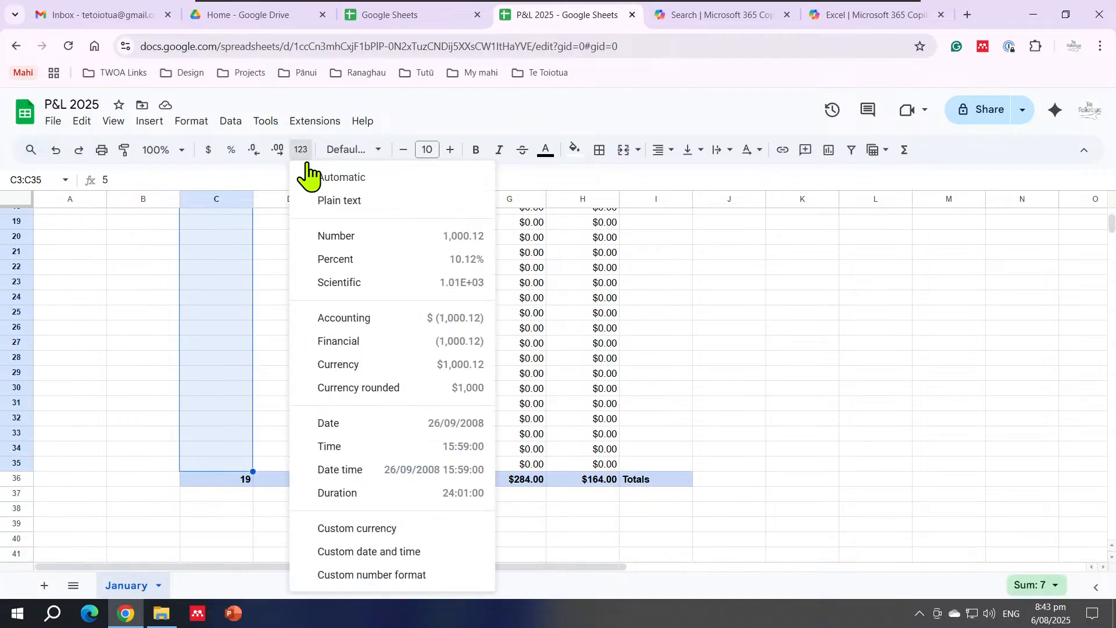
click(330, 181)
scroll(269, 319, up, 6)
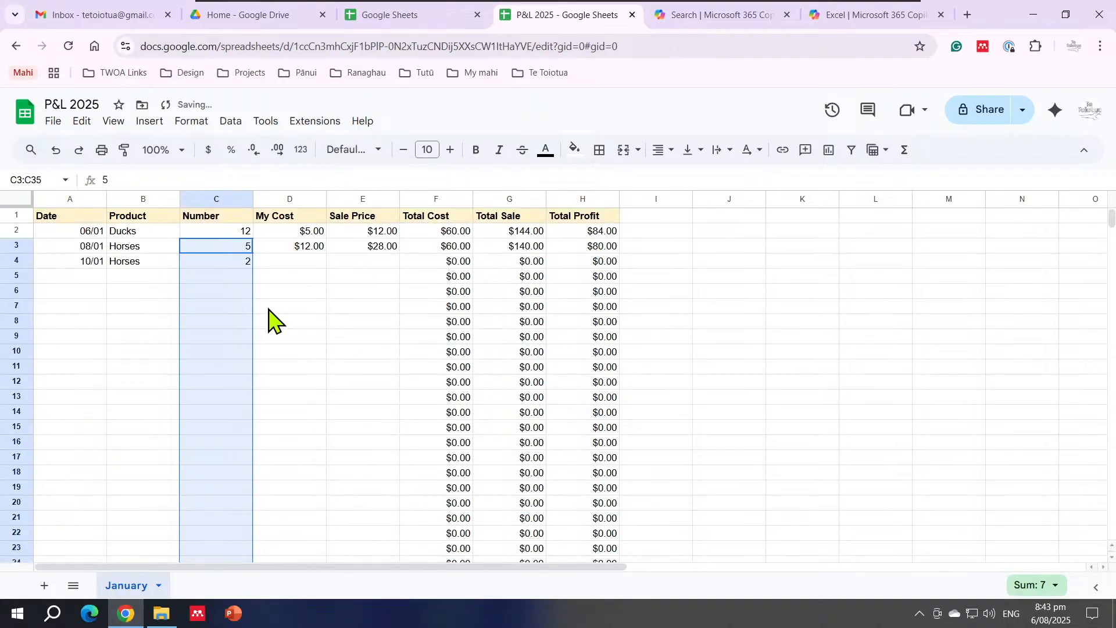
Complete the row 4 Horses entry with My Cost 12 and Sale Price 28
click(265, 294)
click(288, 263)
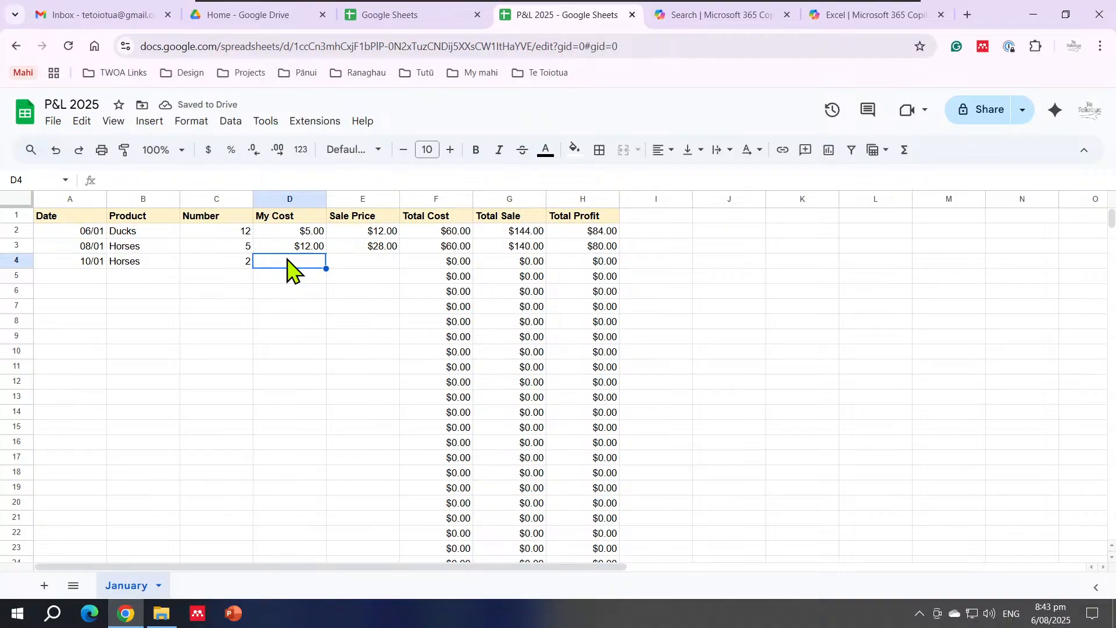
text(12)
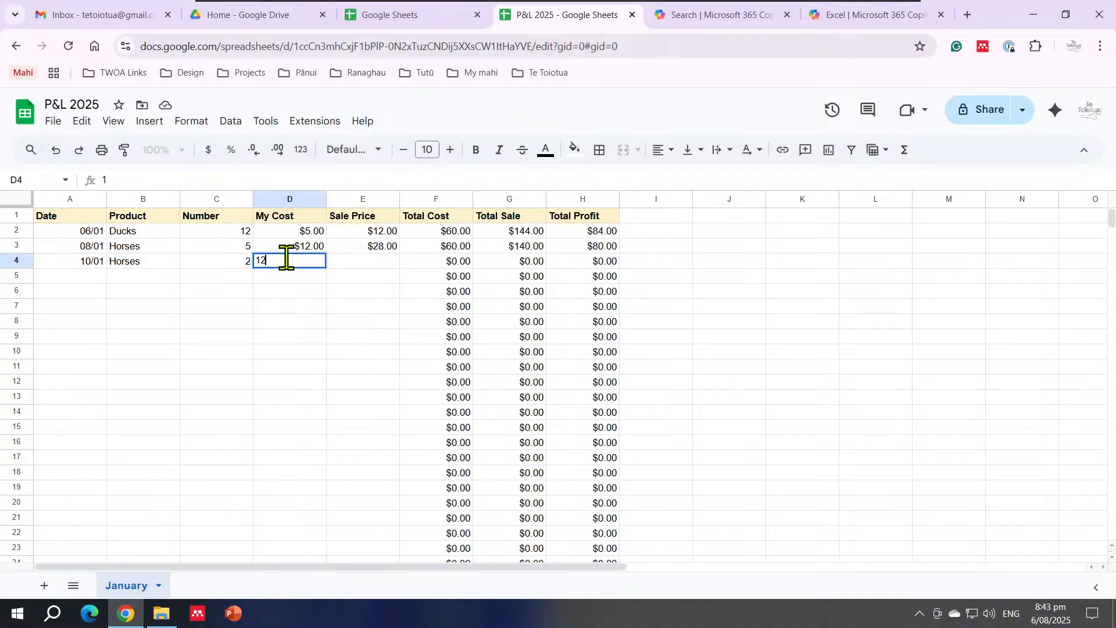
key(Tab)
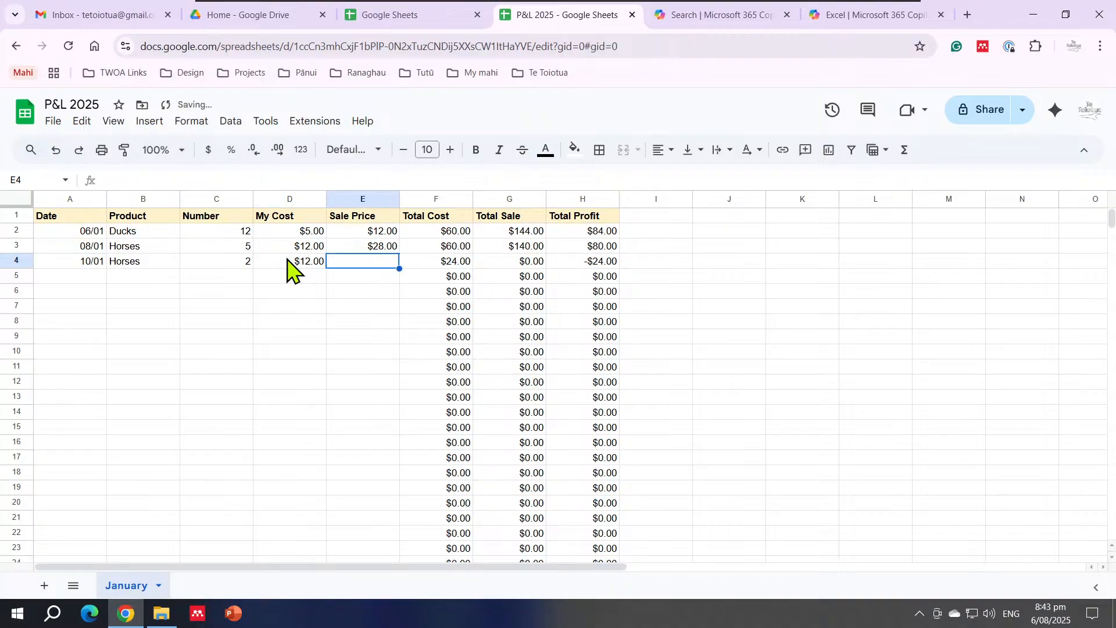
text(28)
key(Return)
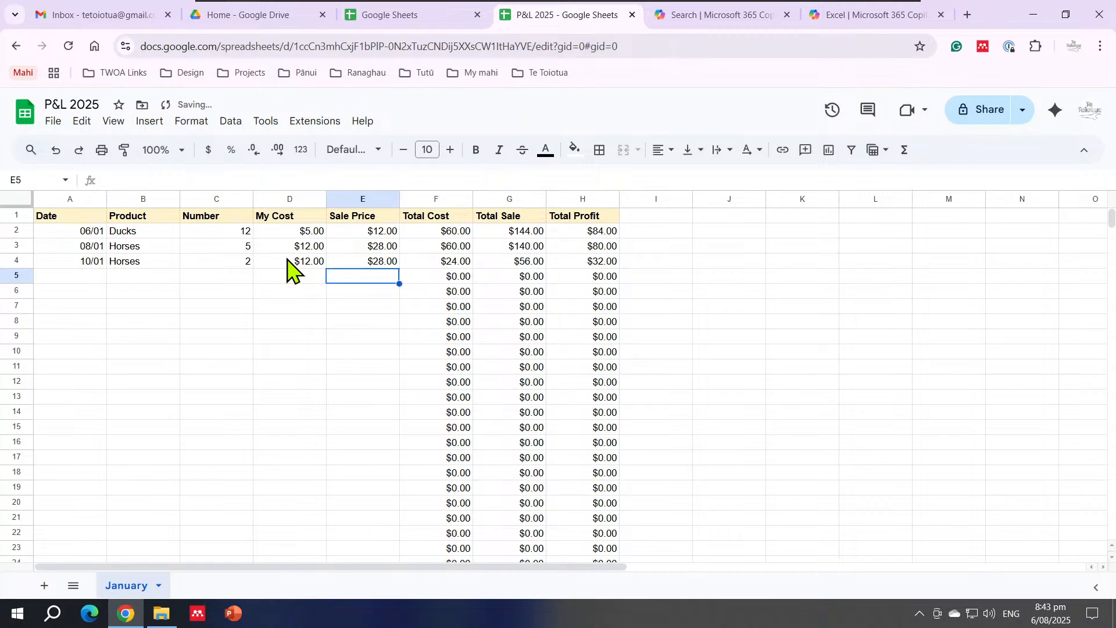
key(Left)
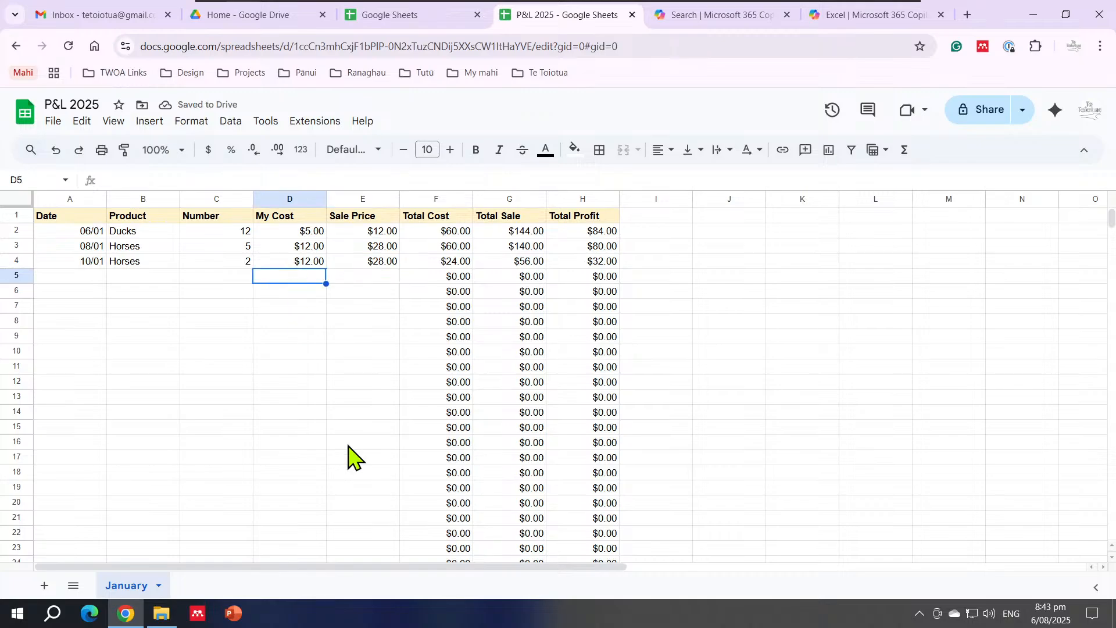
Duplicate the January sheet and rename the copy February
scroll(361, 430, down, 5)
scroll(442, 430, up, 5)
right_click(120, 589)
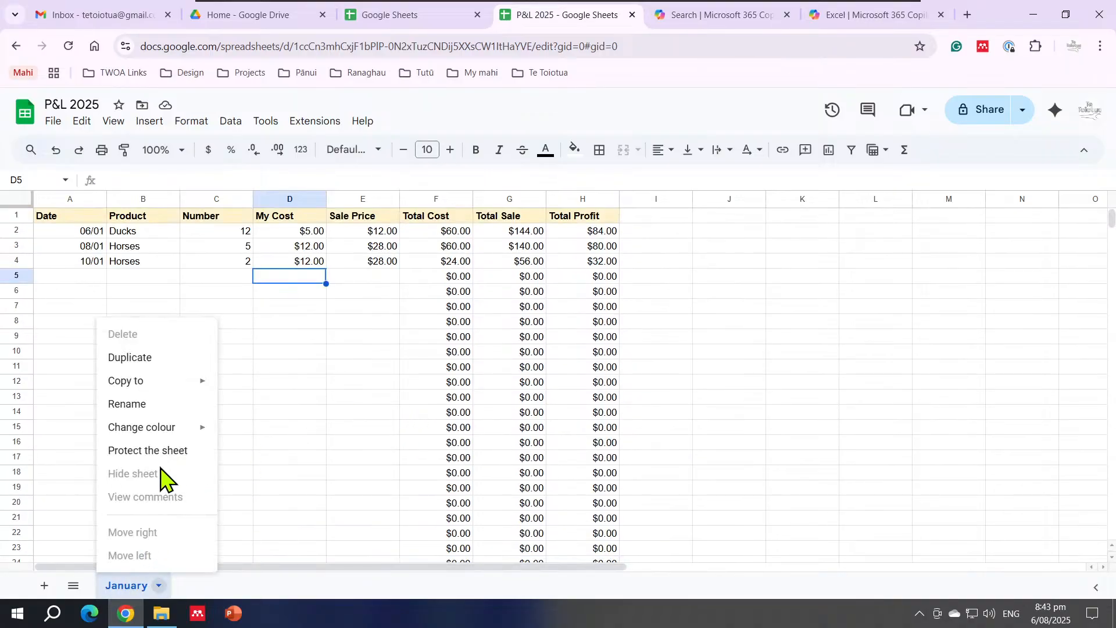
click(131, 358)
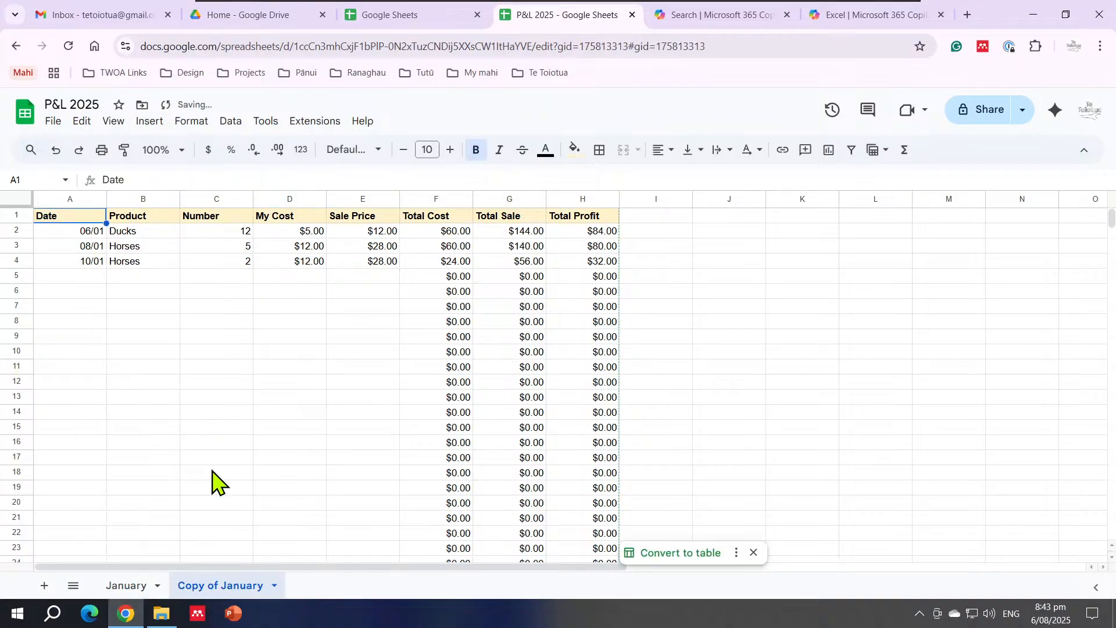
click(271, 586)
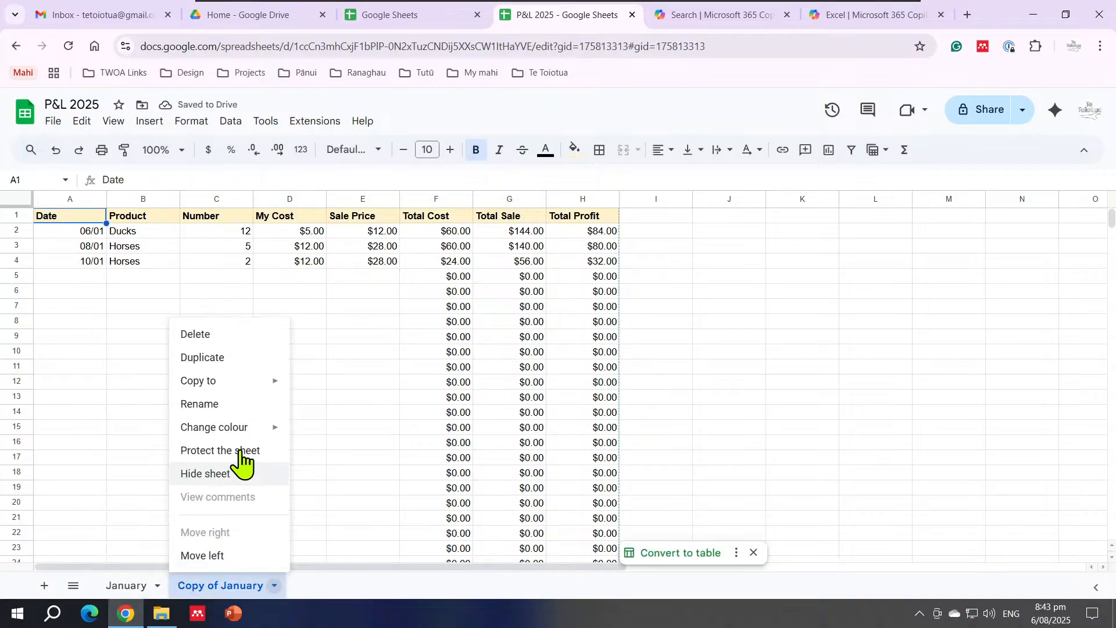
click(216, 404)
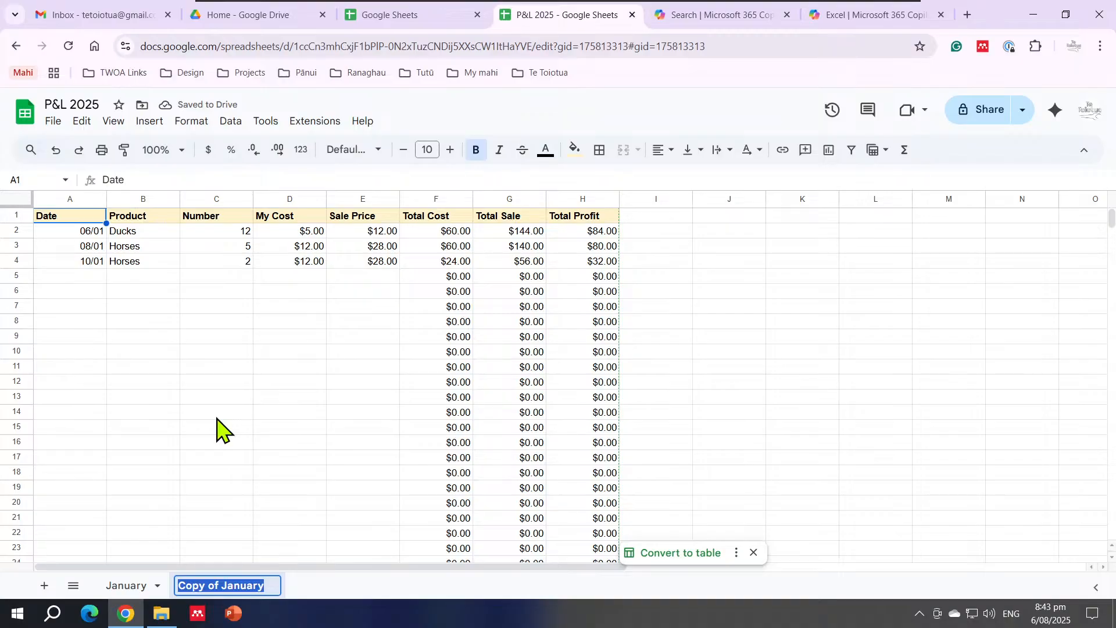
text(Februar)
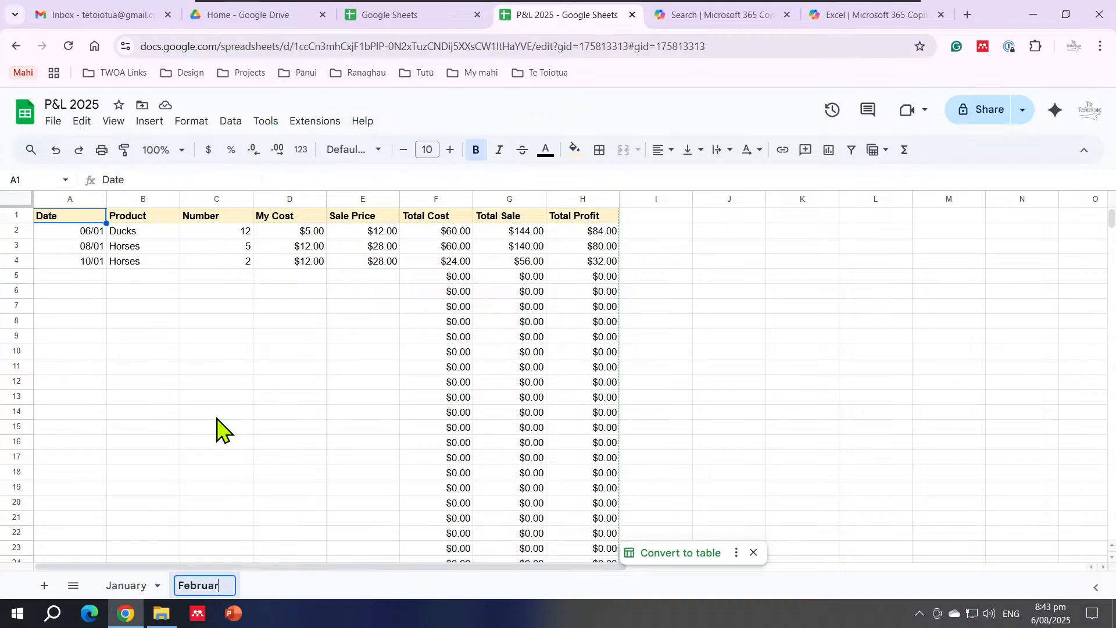
text(y)
key(Return)
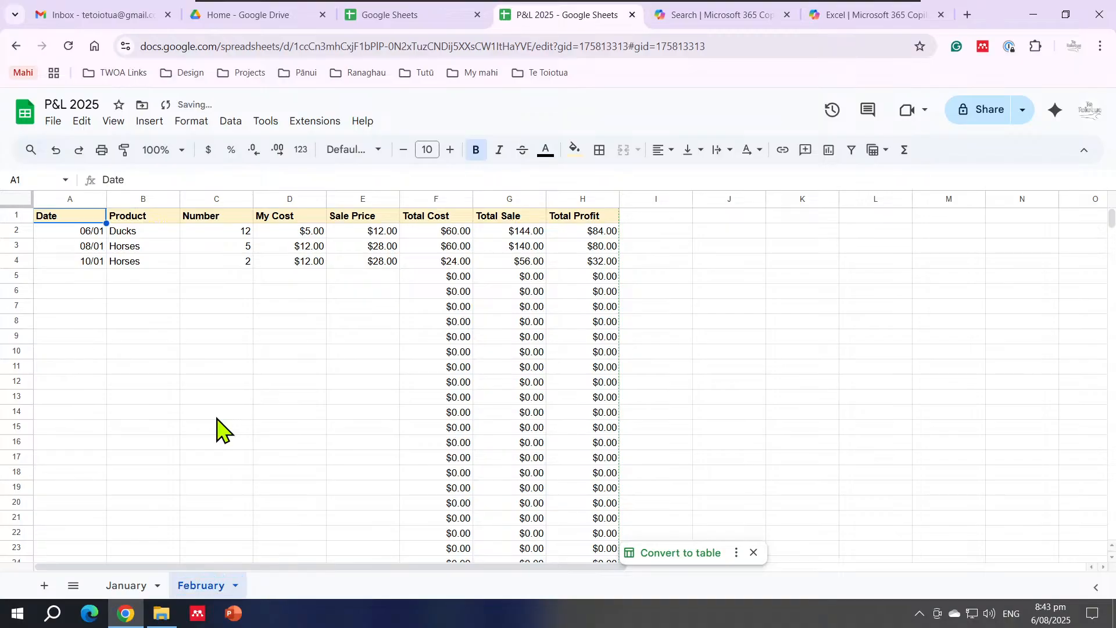
Clear the copied sales entries in A2:E4 on the February sheet, keeping the headers and the formula columns
scroll(254, 512, down, 2)
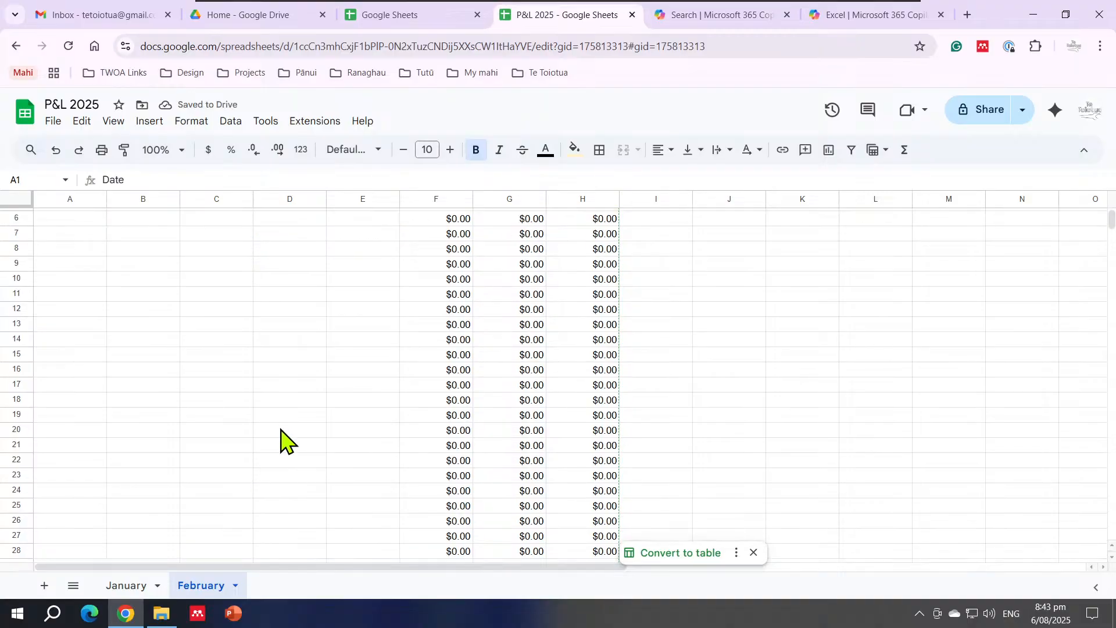
scroll(273, 450, up, 2)
scroll(244, 483, down, 4)
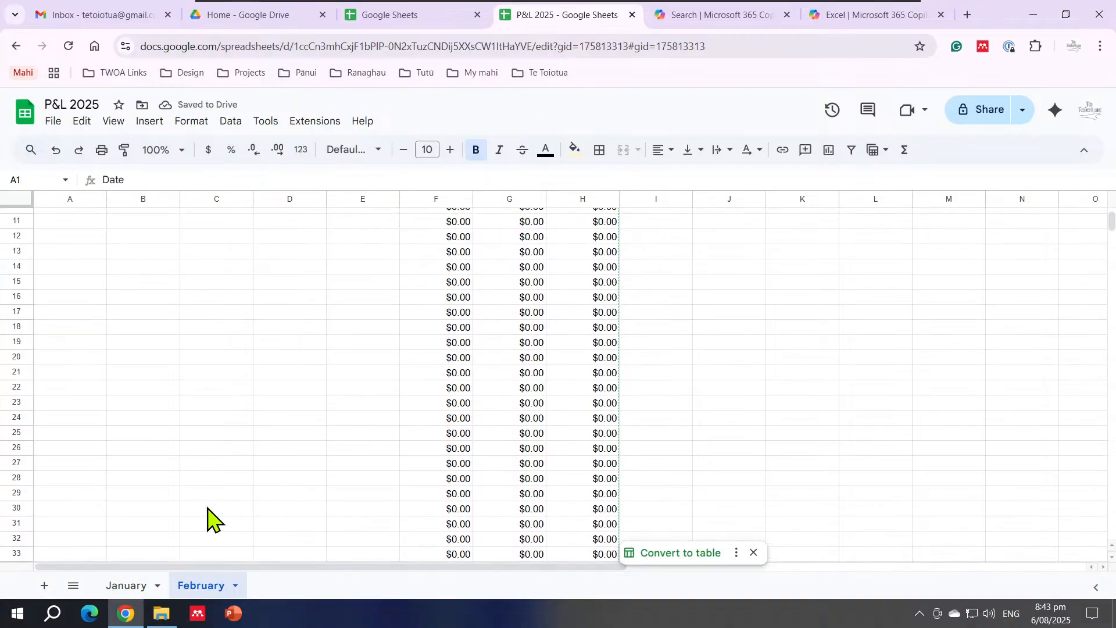
click(144, 586)
click(196, 585)
scroll(245, 495, up, 3)
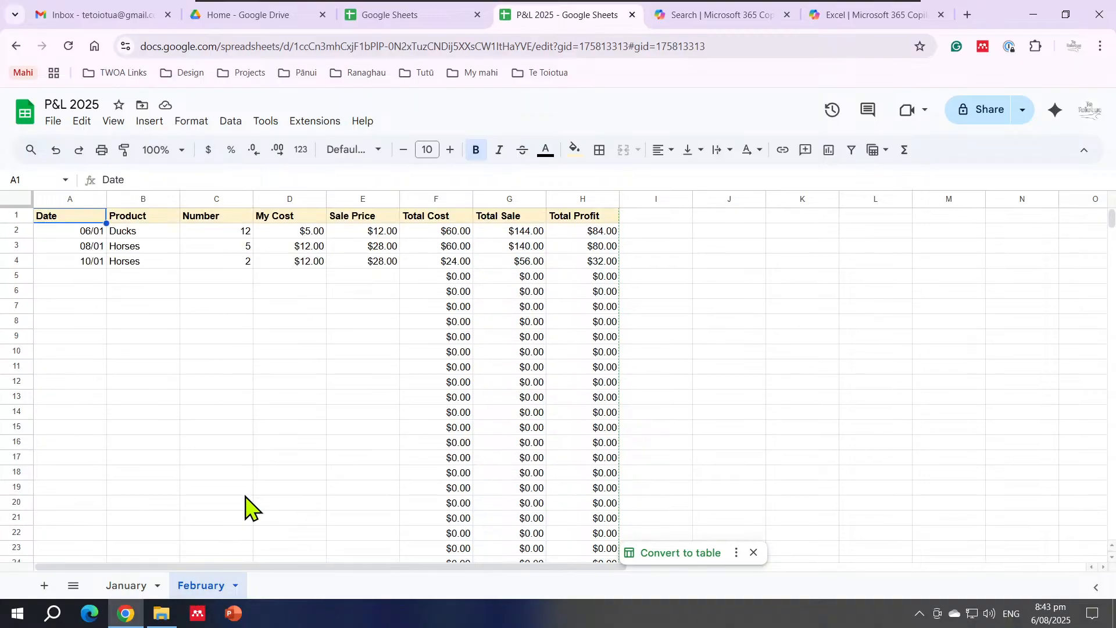
drag(81, 233, 375, 266)
key(Delete)
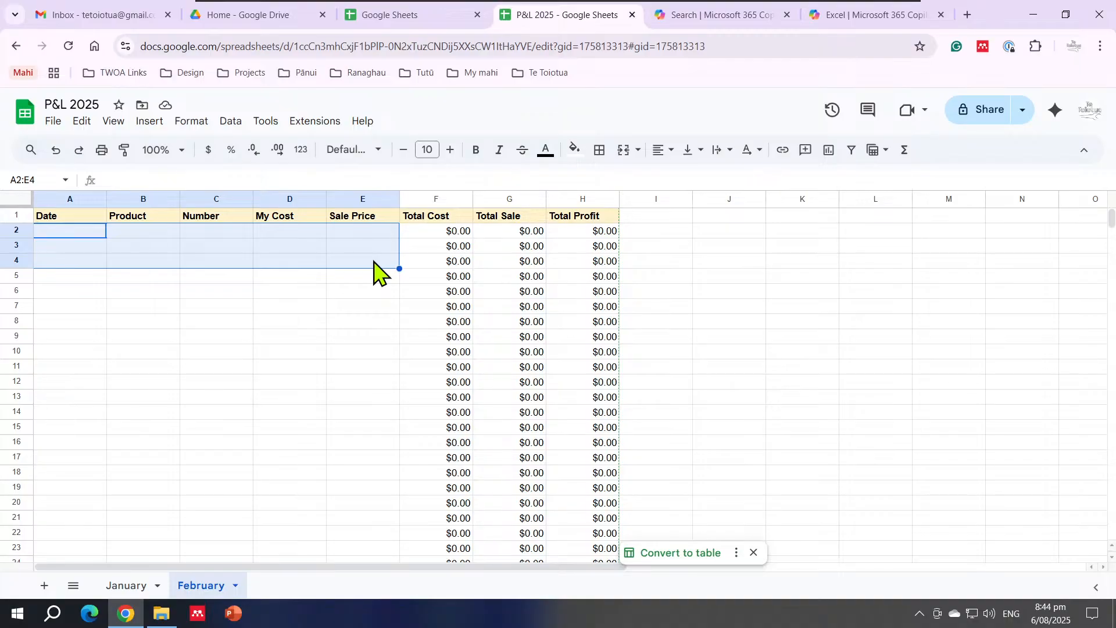
click(374, 261)
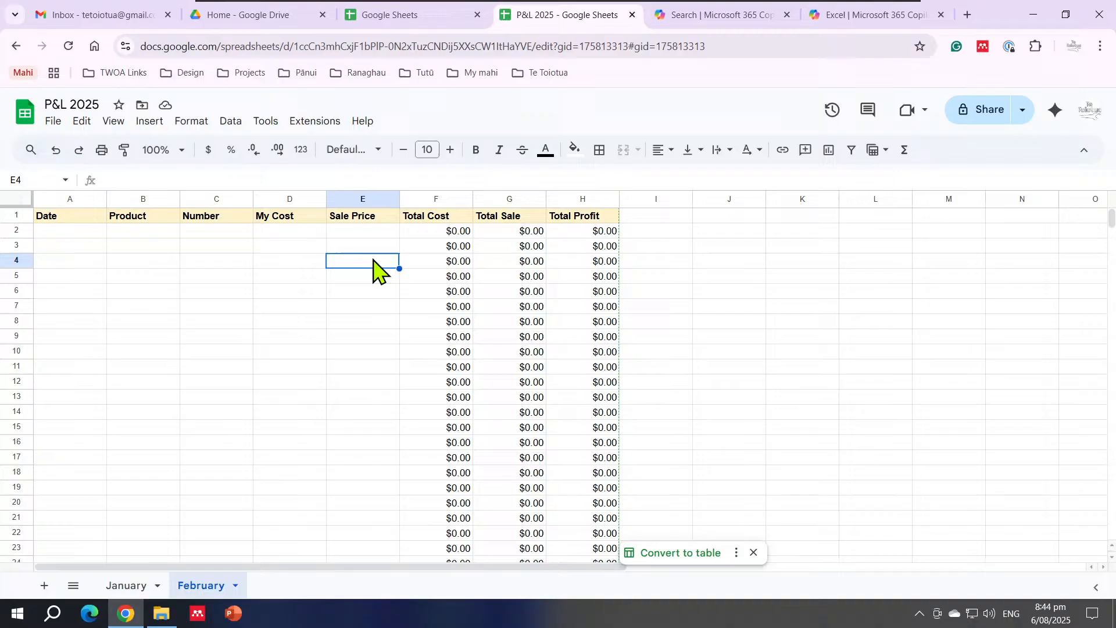
click(75, 236)
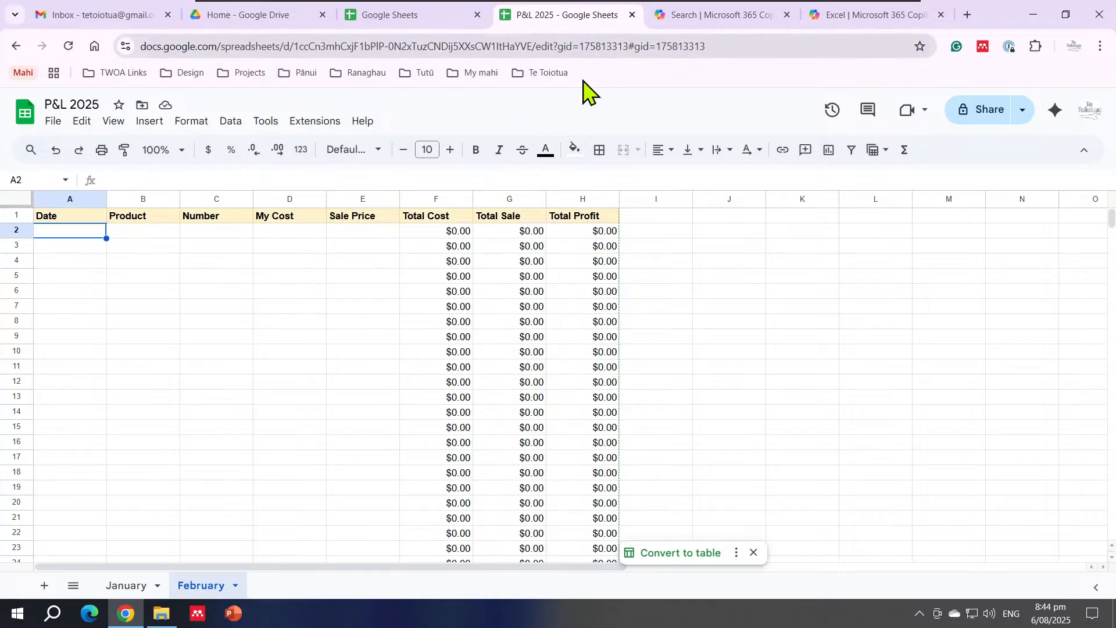
key(F11)
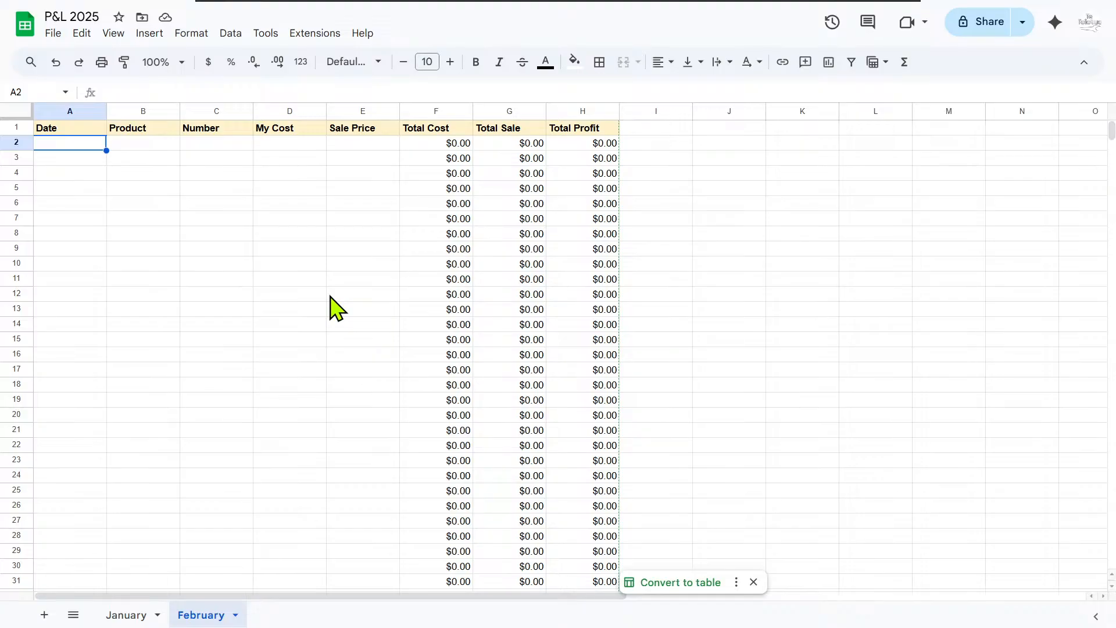
key(F11)
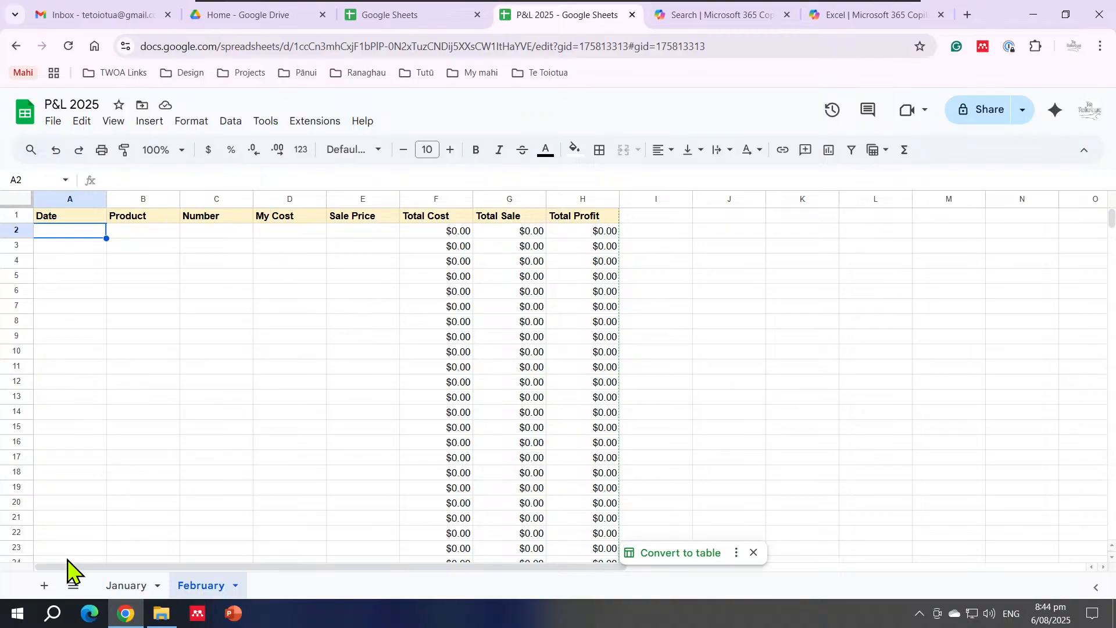
Add a new blank sheet after February and enter the heading Sales Totals in A1
click(44, 586)
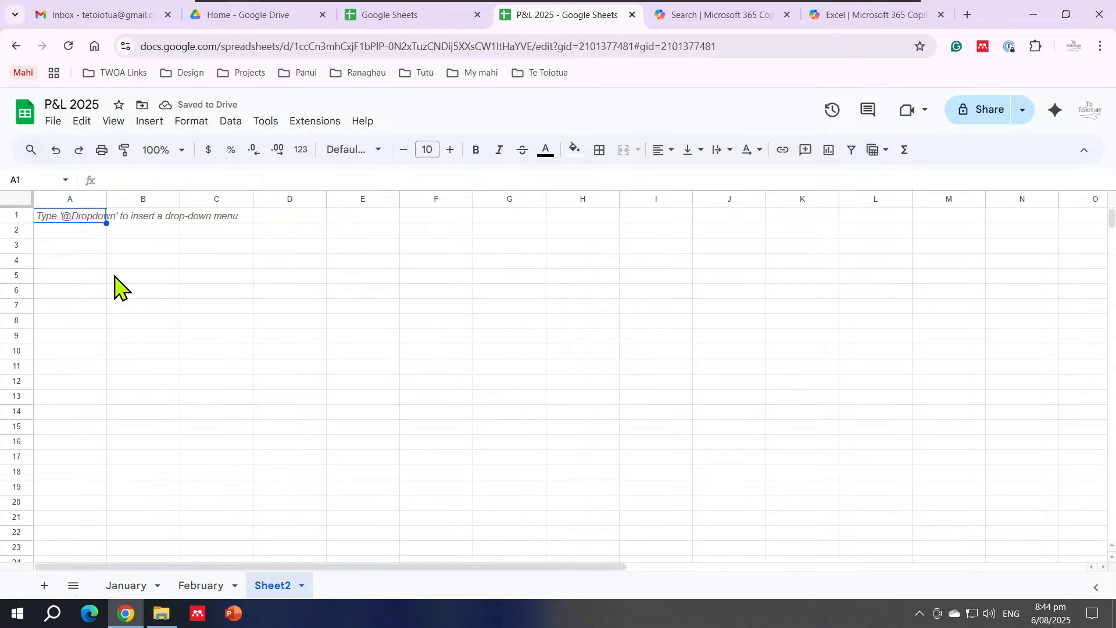
text(Sales Totals)
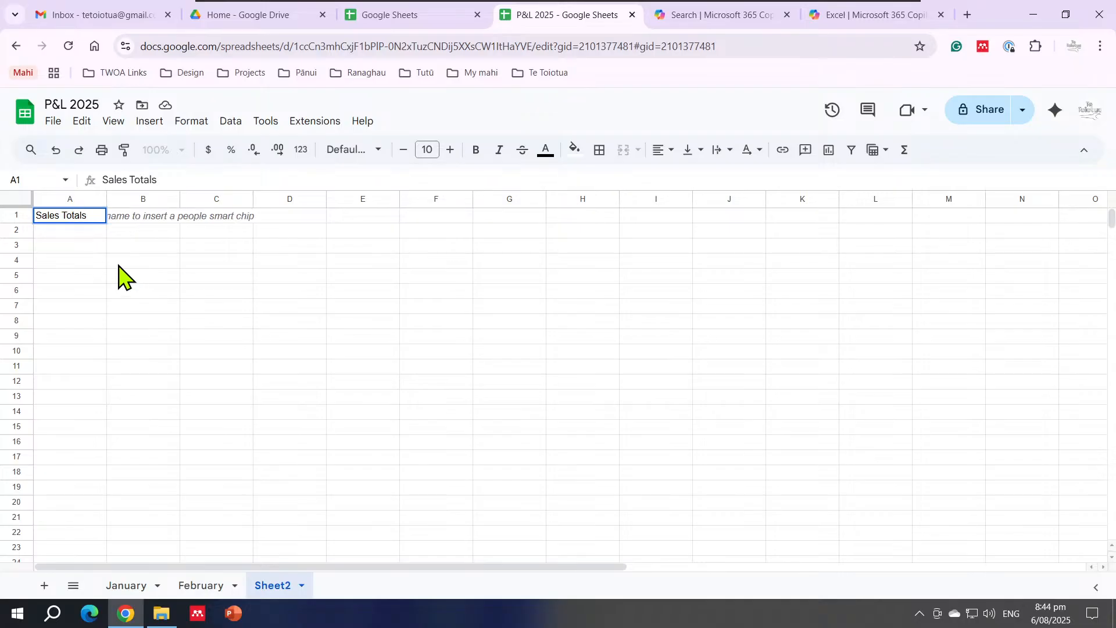
click(114, 260)
Enter the month labels Jan in A2 and Feb in A3 under the Sales Totals heading
click(91, 232)
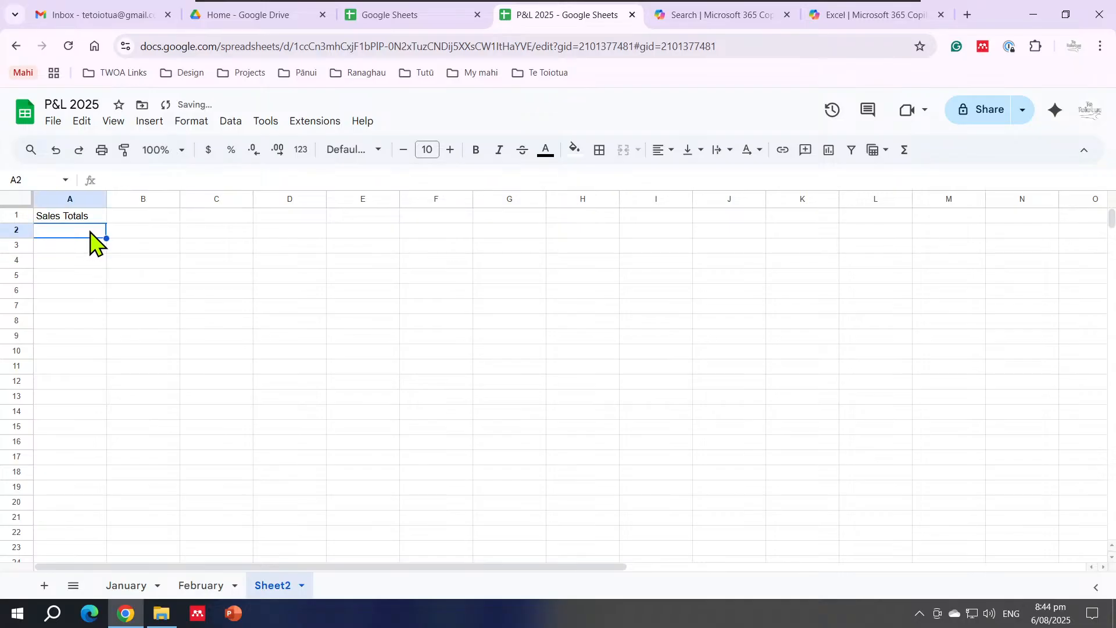
text(Jan)
key(Return)
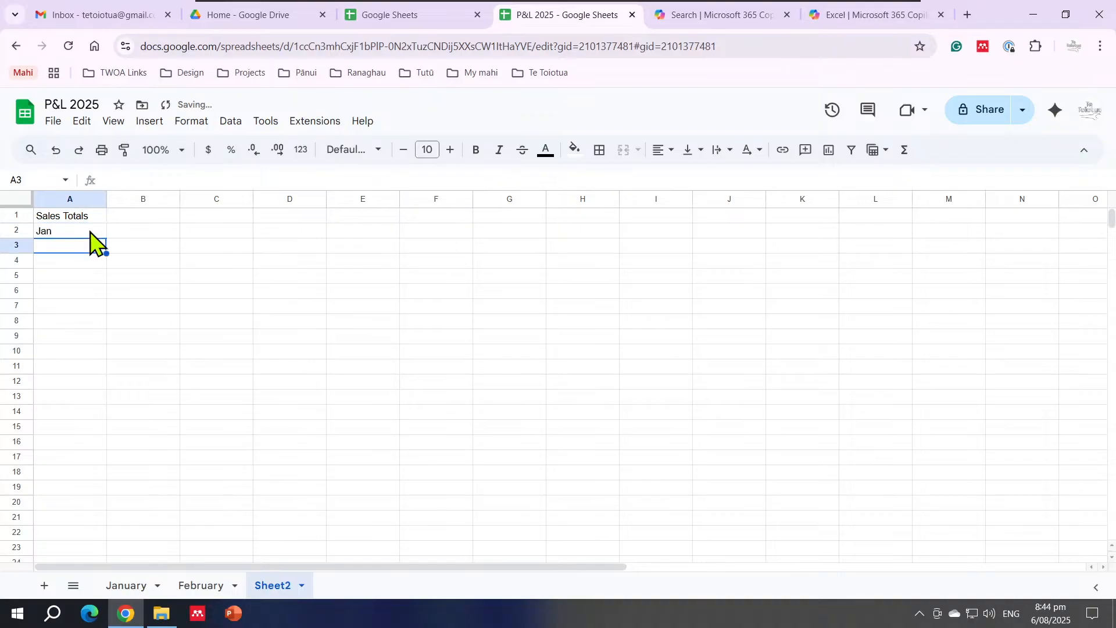
text(Feb)
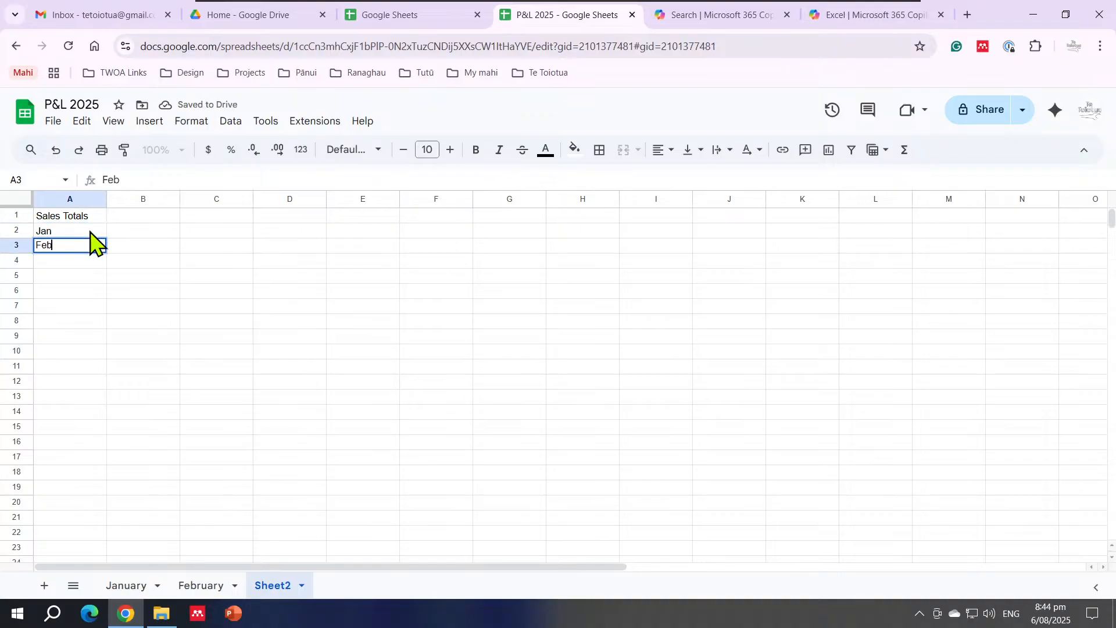
click(115, 234)
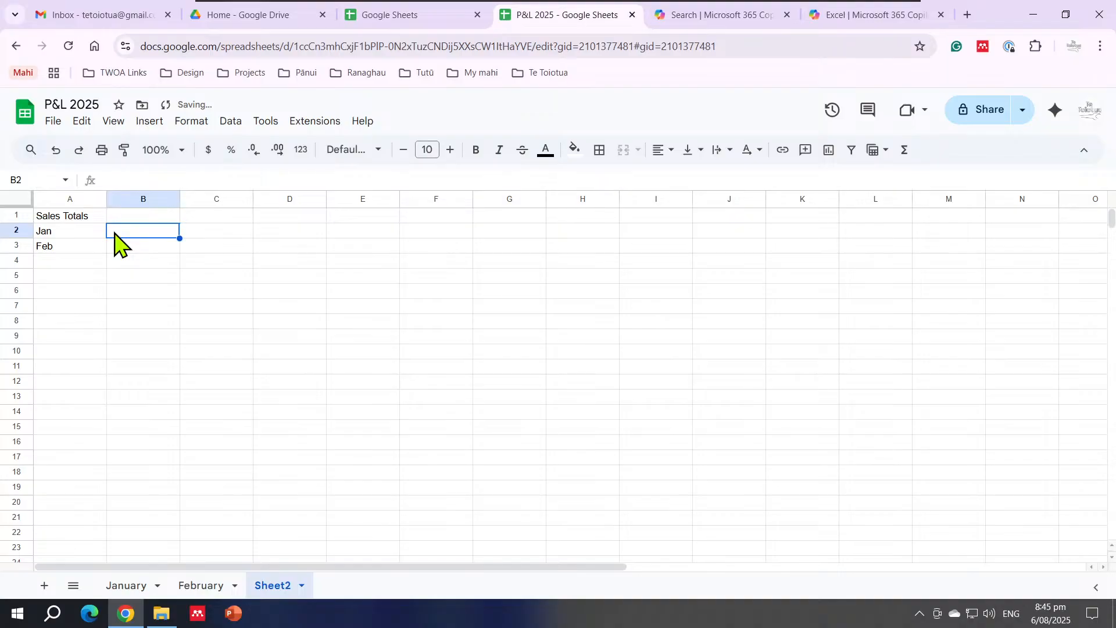
Enter the column headings Sale total in B1 and Total Cost in C1 of the summary sheet
click(119, 219)
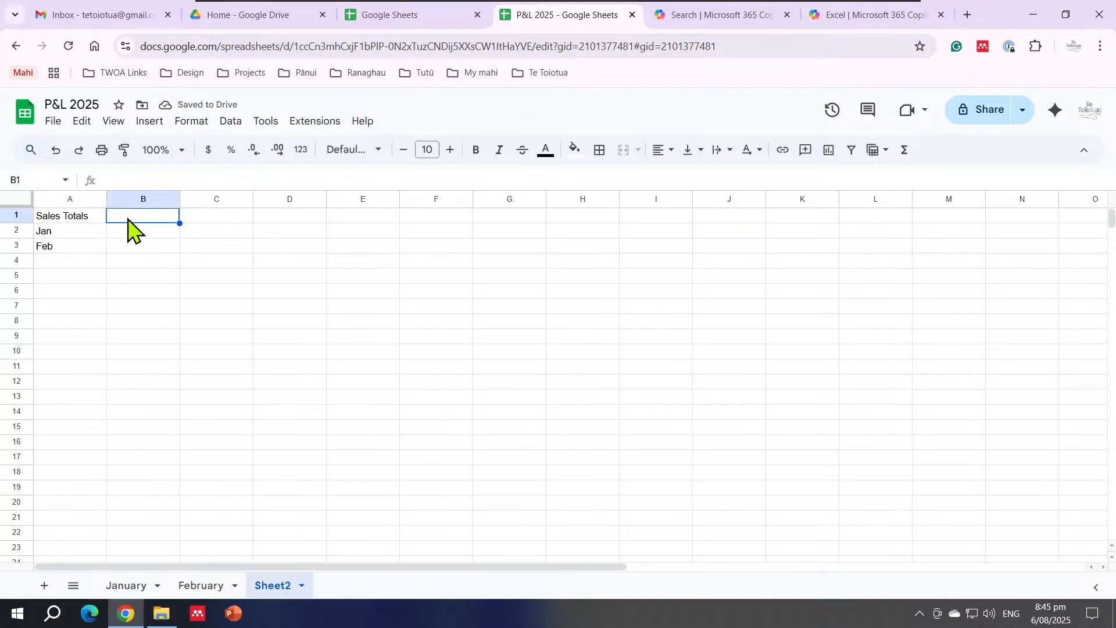
text(S)
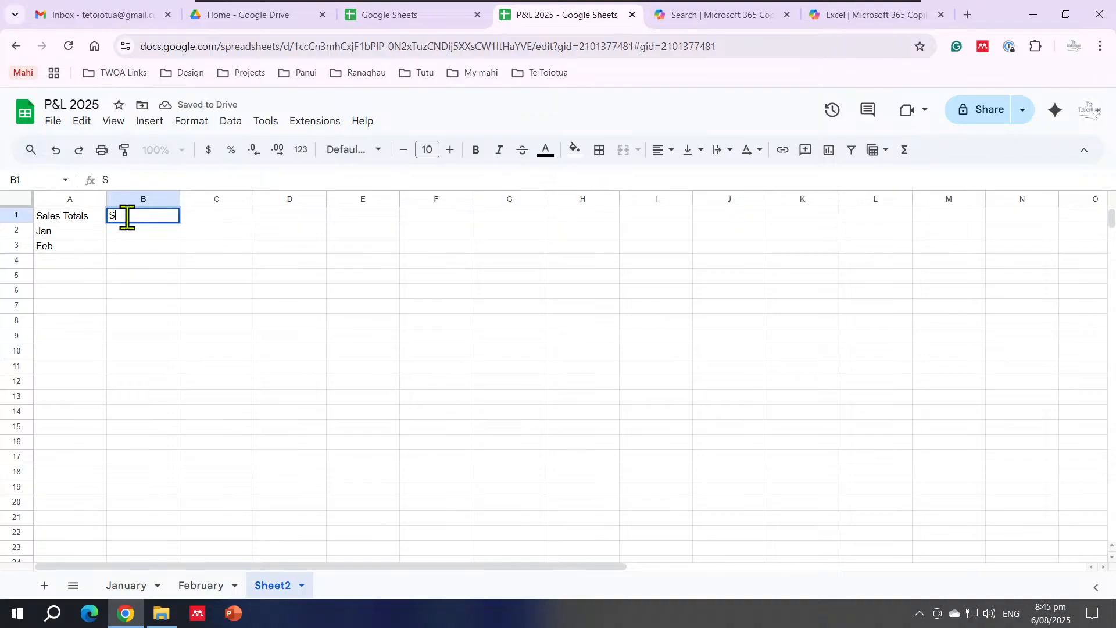
text(ale total)
key(Tab)
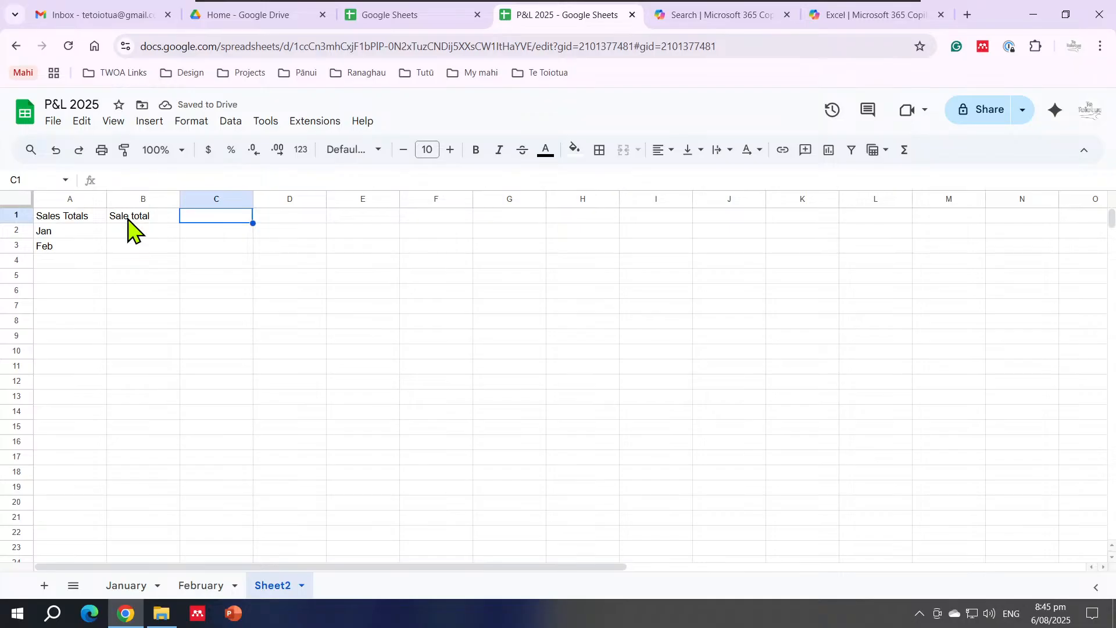
text(C)
key(BackSpace)
text(T)
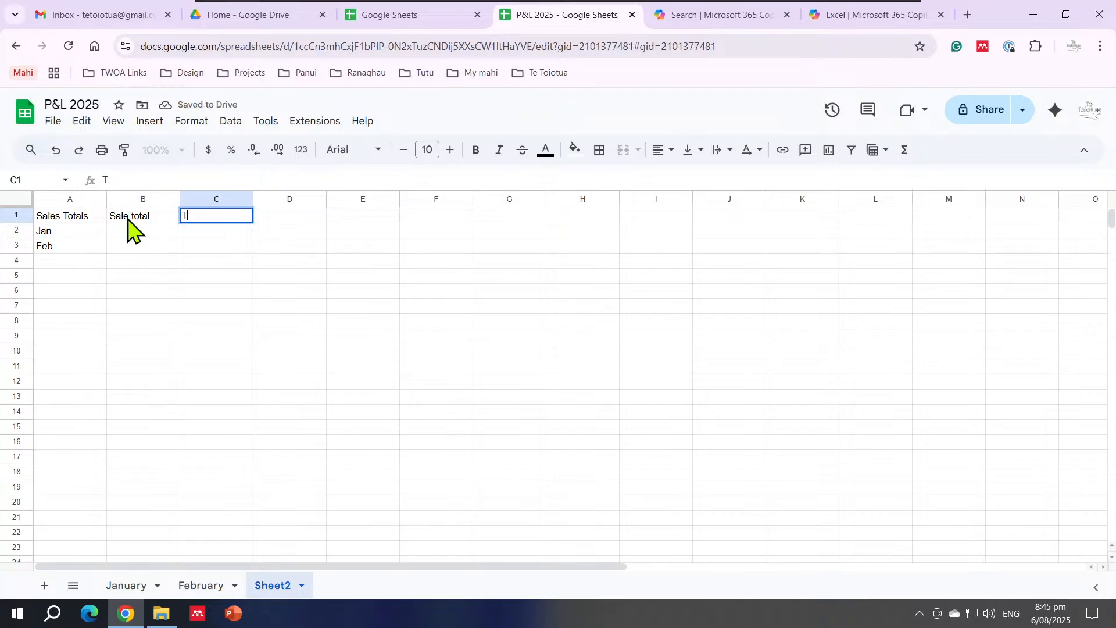
text(otal Cost)
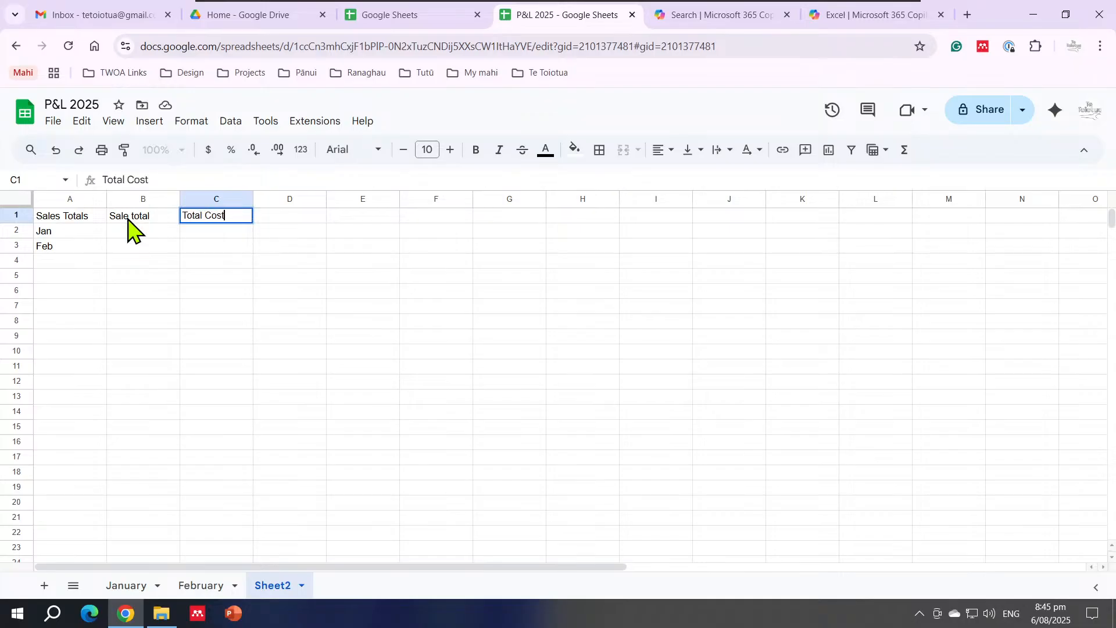
key(Tab)
Enter the column headings Total Sale in D1 and Total Profit in E1
text(Tot)
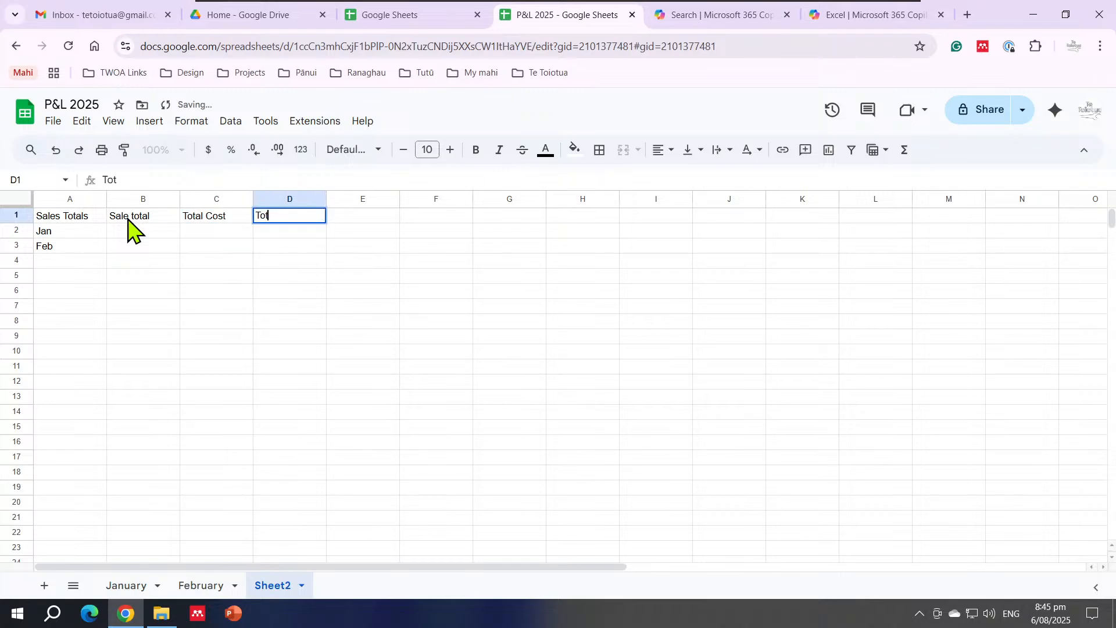
text(al Sales)
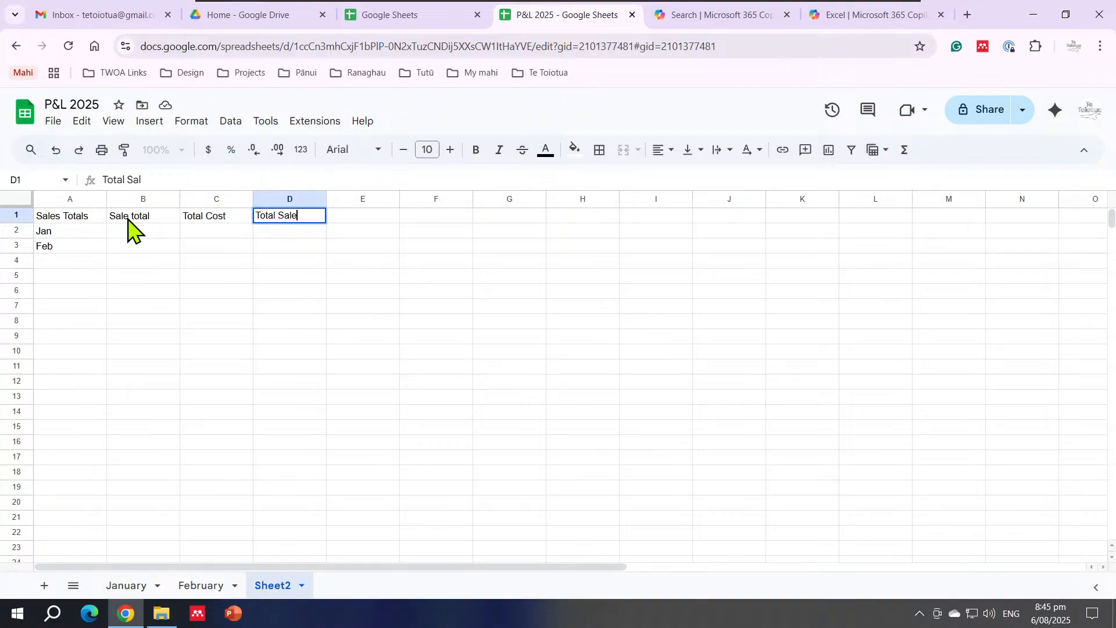
key(BackSpace)
key(Tab)
text(Total)
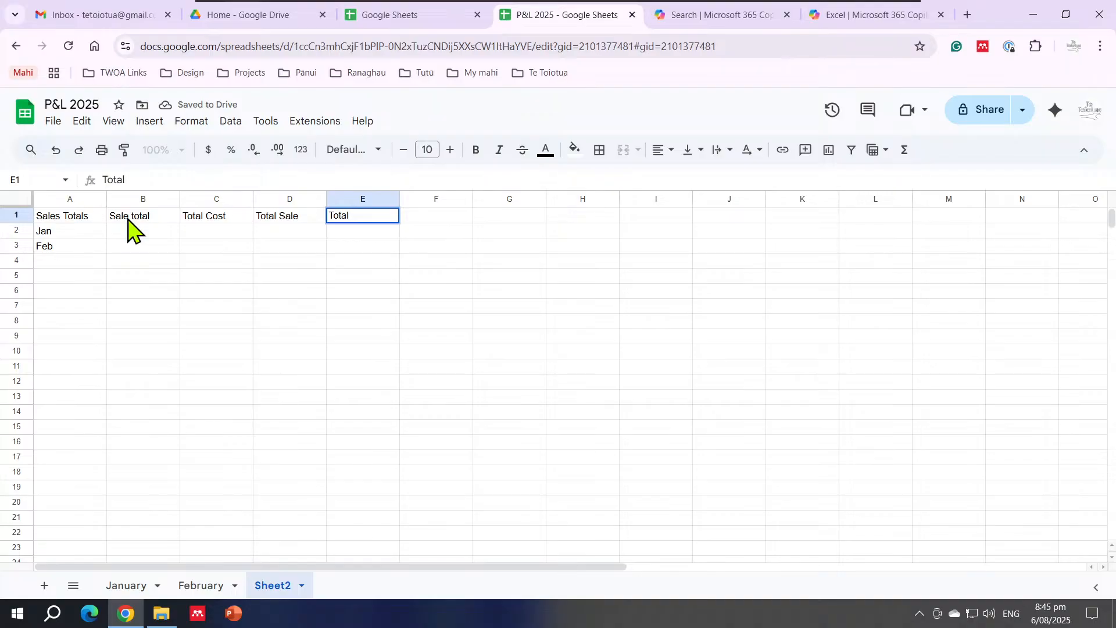
text( Profit)
key(Return)
click(132, 232)
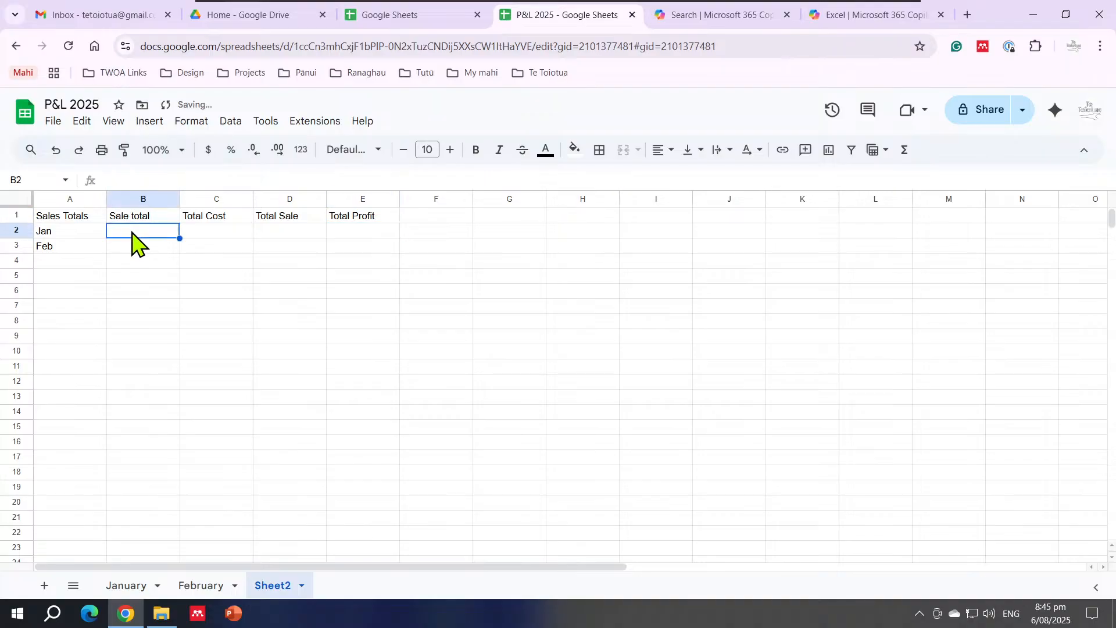
Extend the Jan and Feb labels down column A to fill the remaining months through Dec in A13
click(75, 236)
shift+click(78, 247)
drag(106, 253, 93, 395)
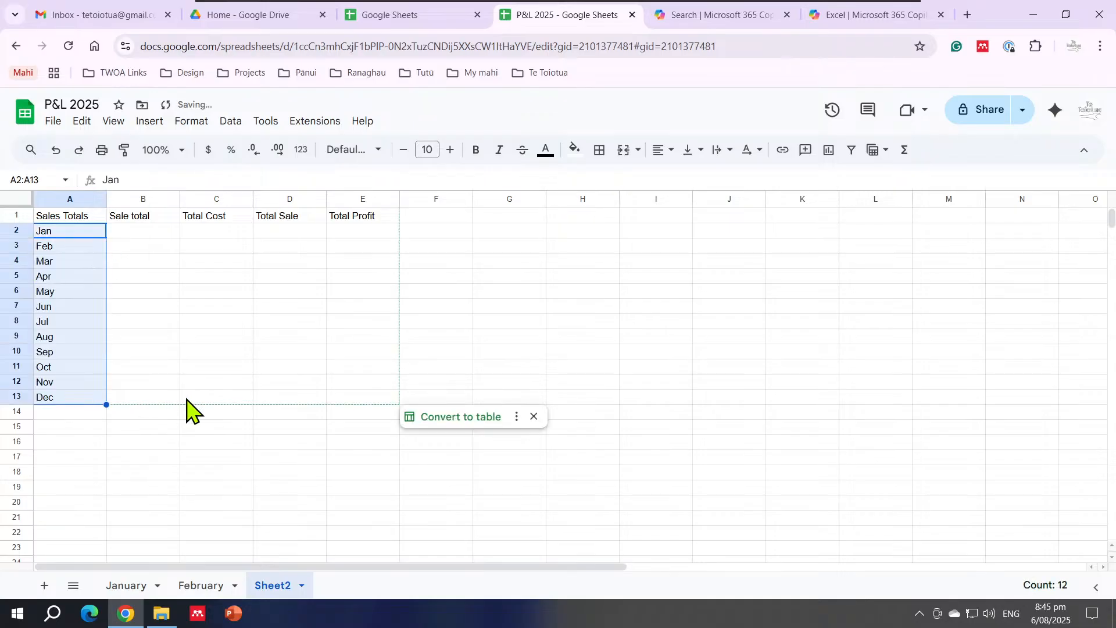
click(192, 400)
click(256, 557)
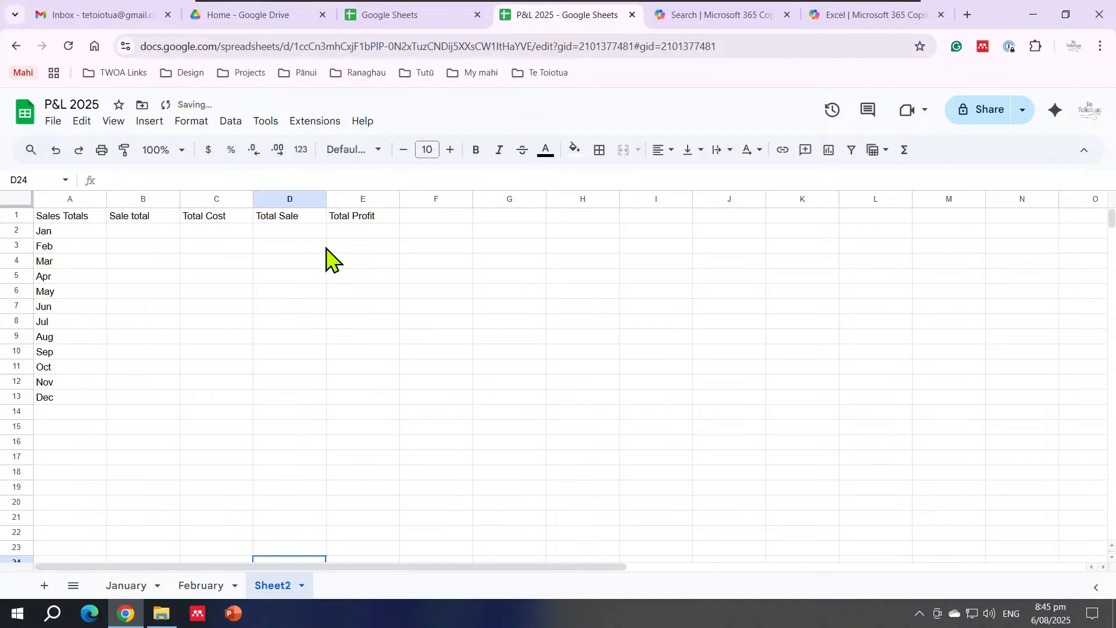
Rename the summary sheet Total
right_click(274, 586)
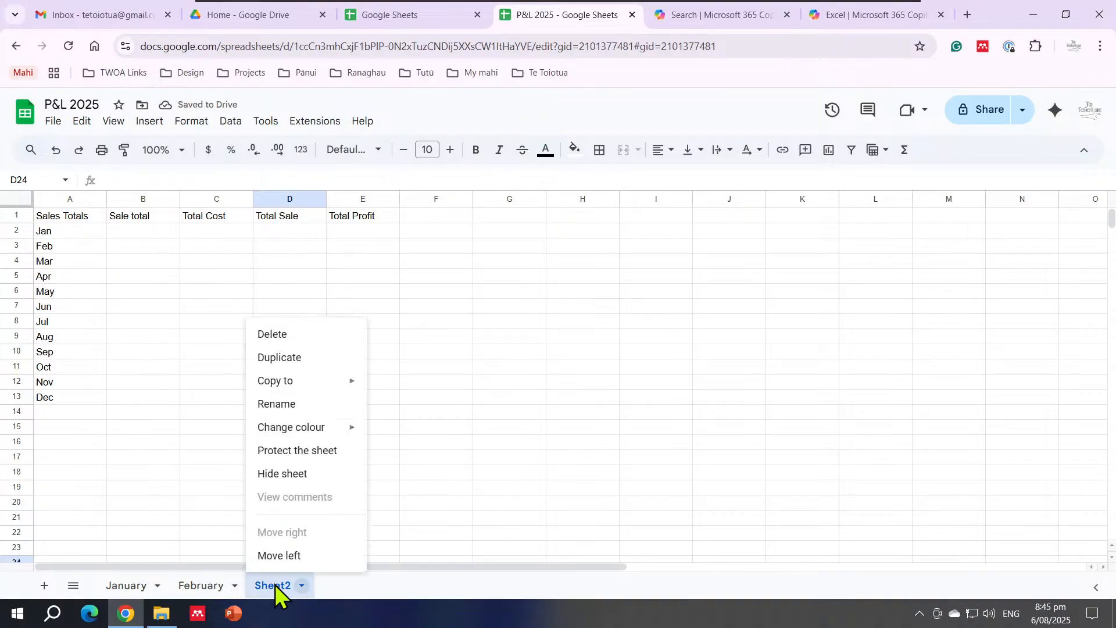
click(289, 407)
text(Tot)
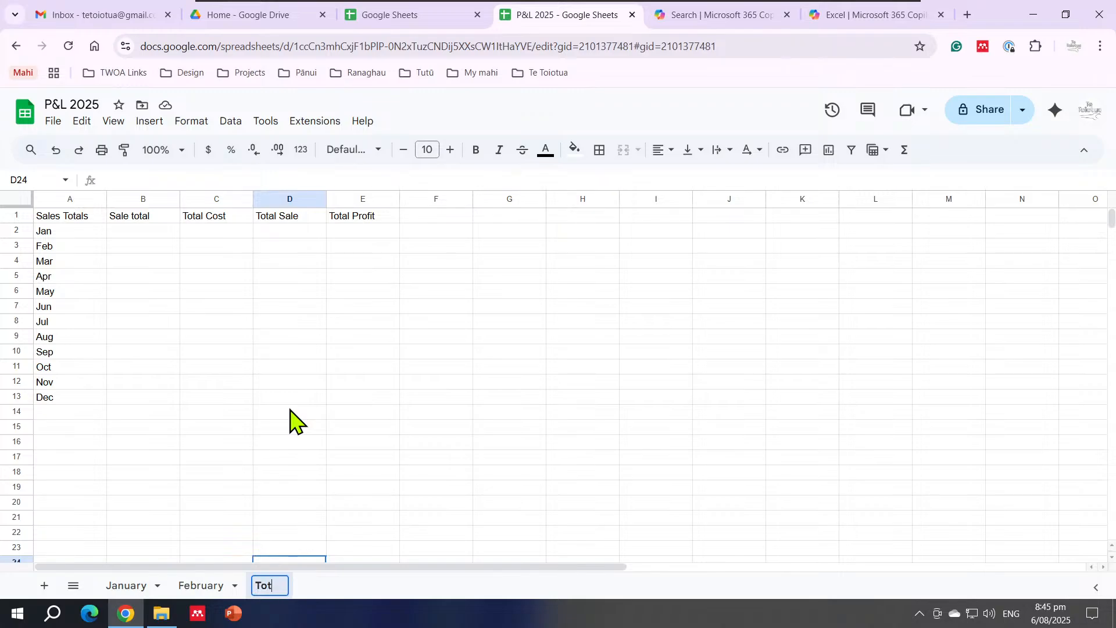
text(al)
key(Return)
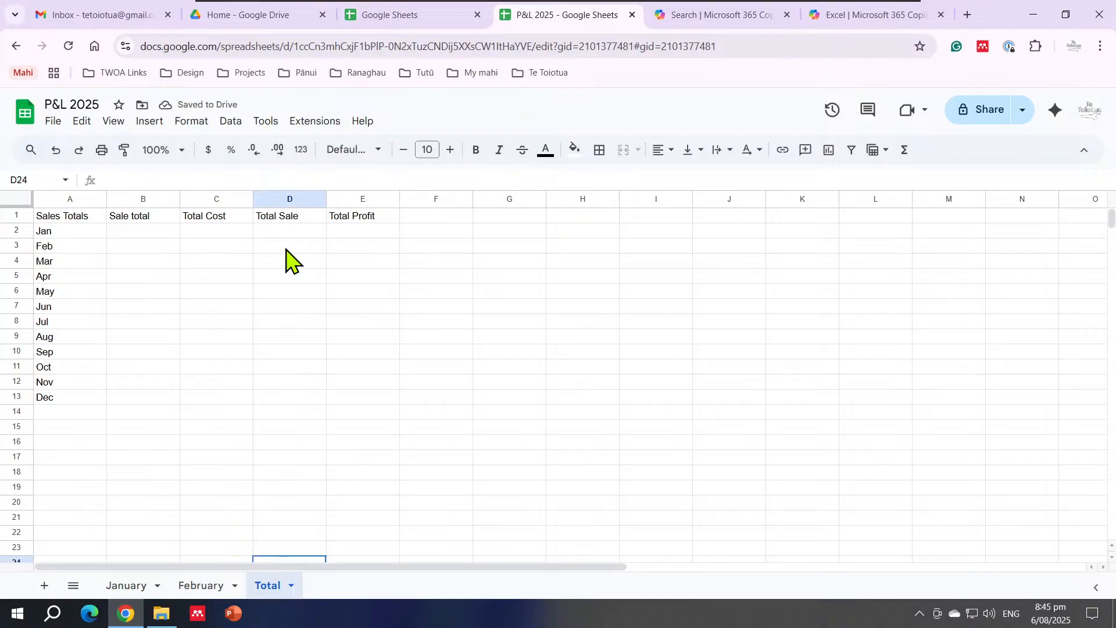
Enter a SUM formula in B2 of the Total sheet that references January's Number total, January!C36
click(122, 236)
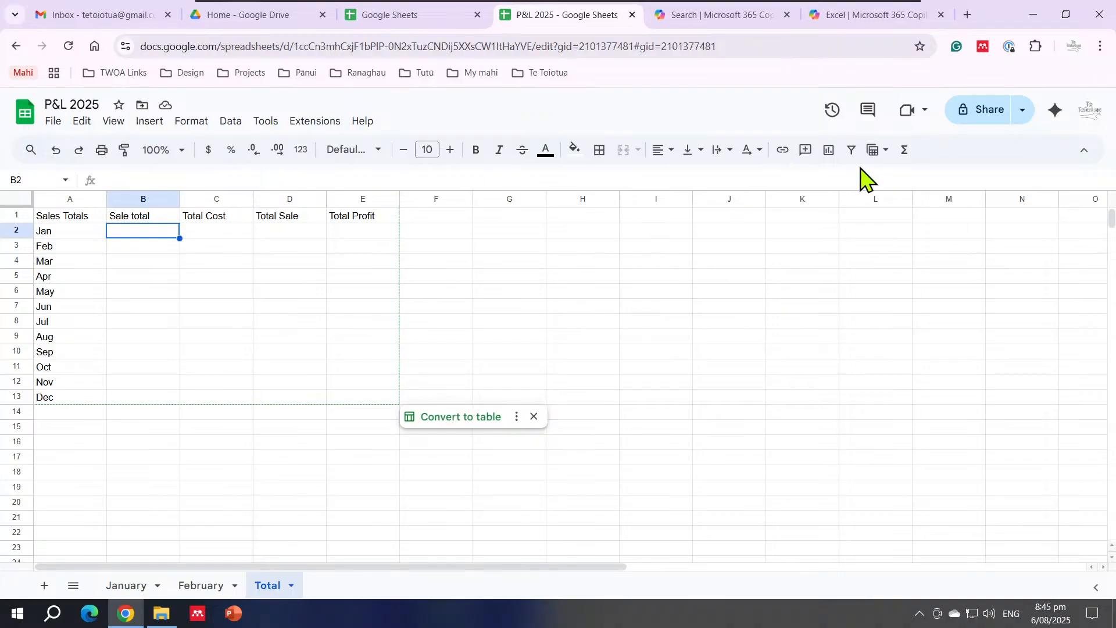
click(904, 150)
click(915, 177)
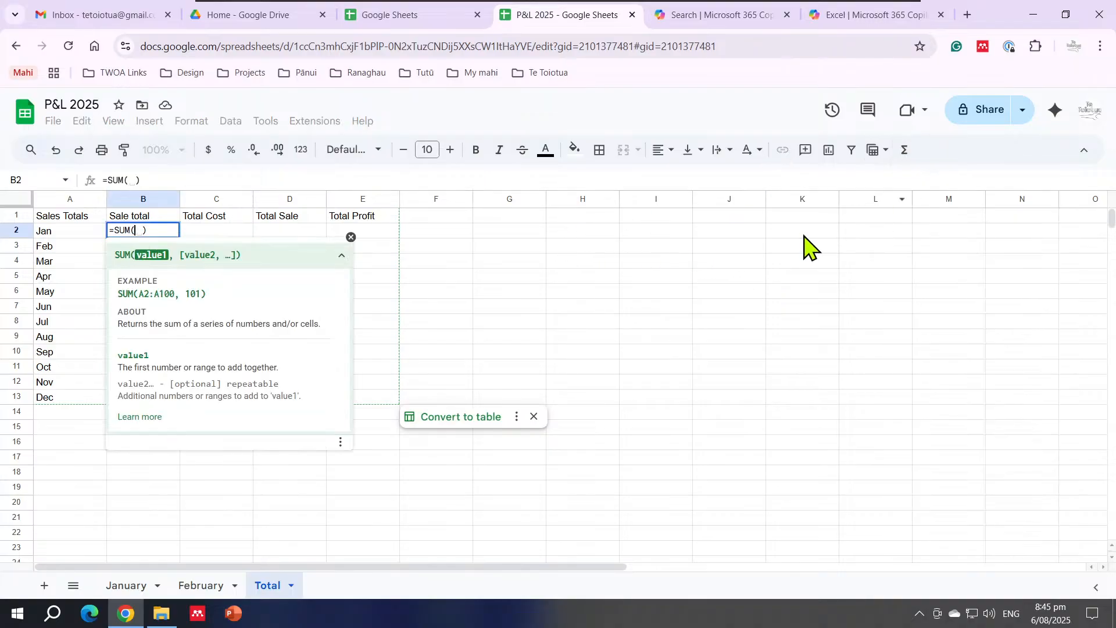
click(126, 586)
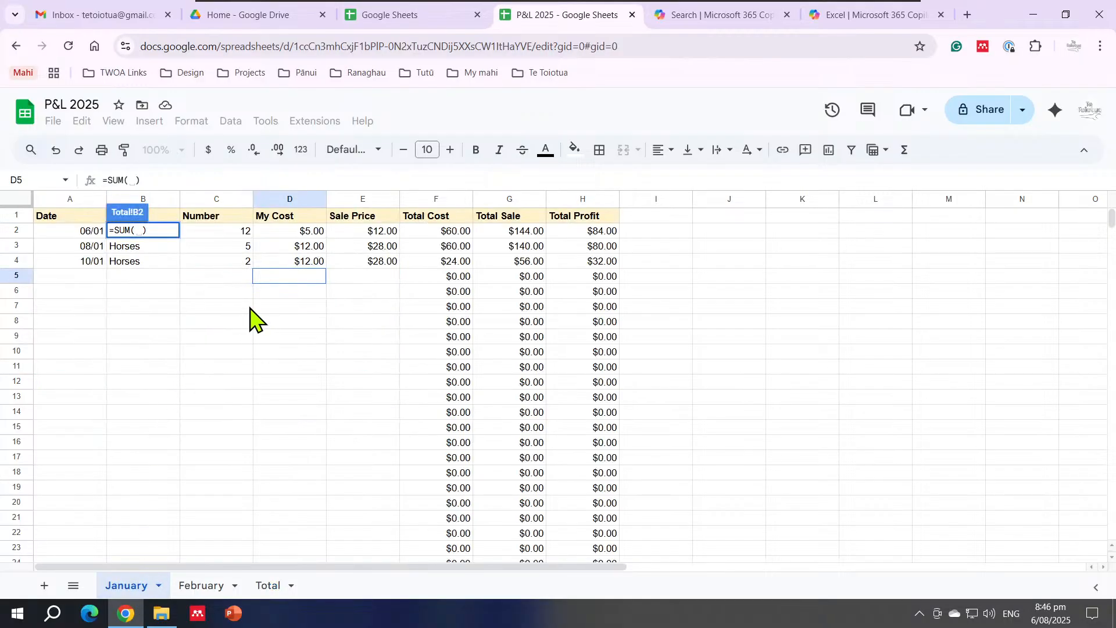
scroll(233, 384, down, 6)
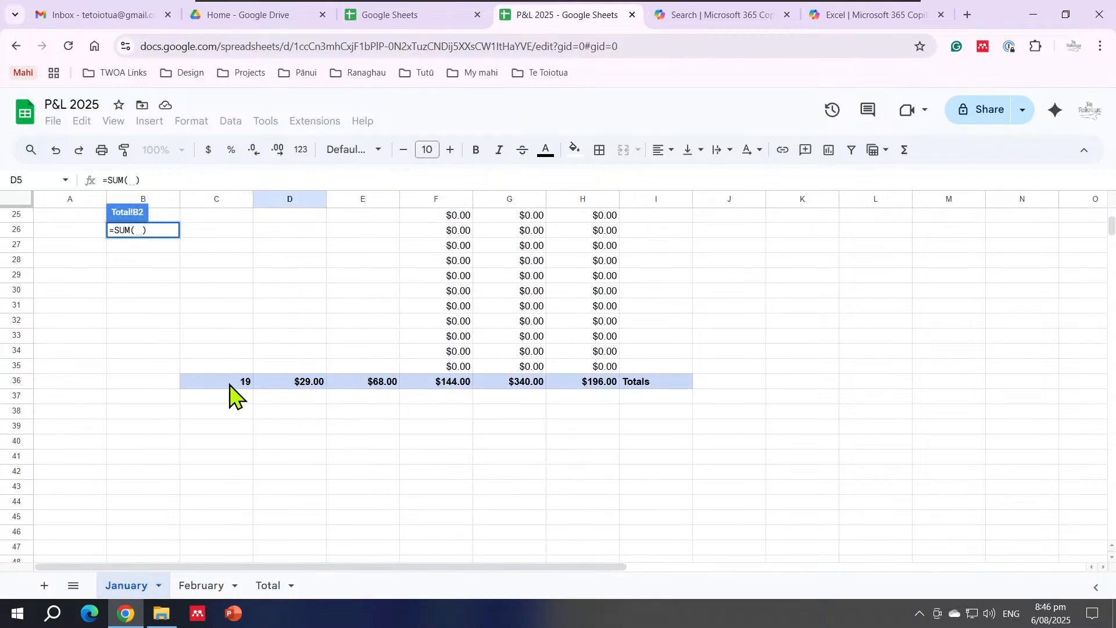
click(230, 384)
key(Return)
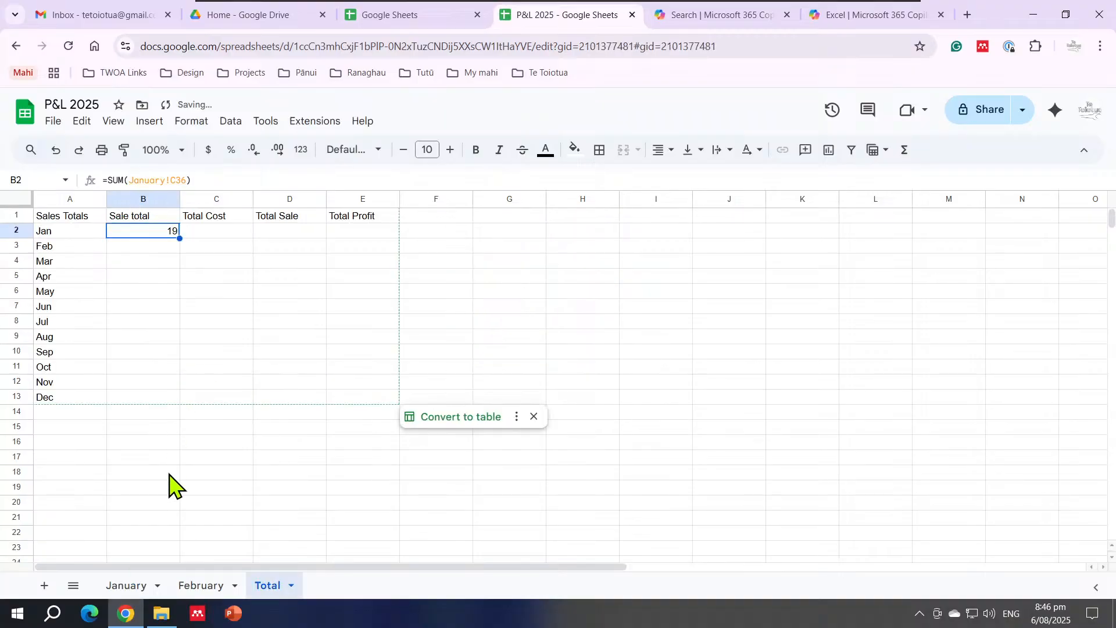
Enter a SUM formula in C2 that references January's Total Cost total, January!F36
click(220, 232)
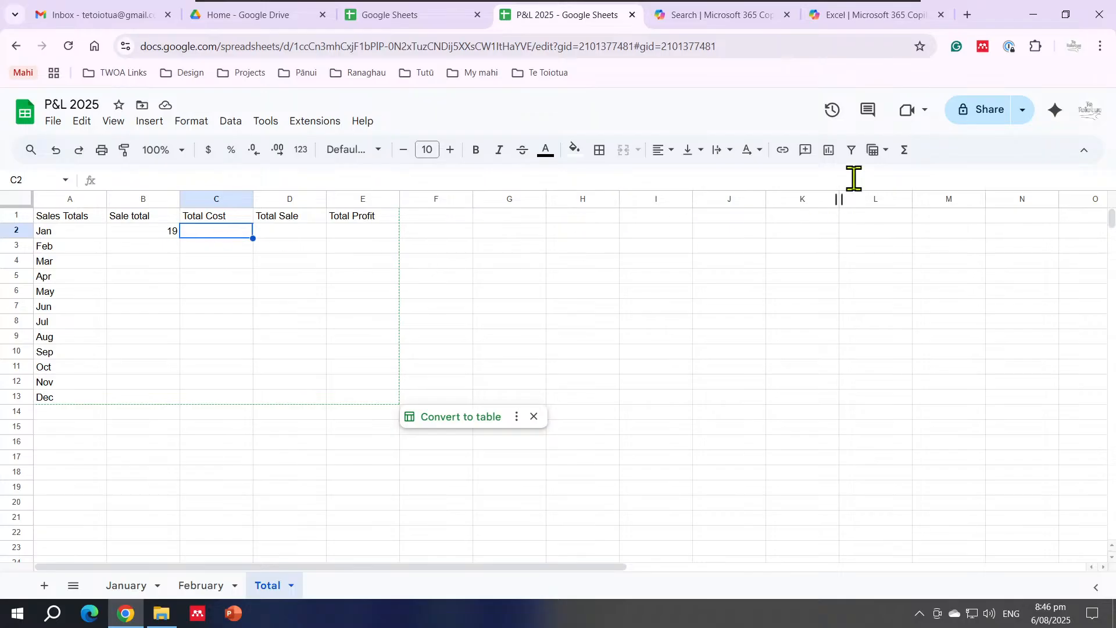
click(906, 154)
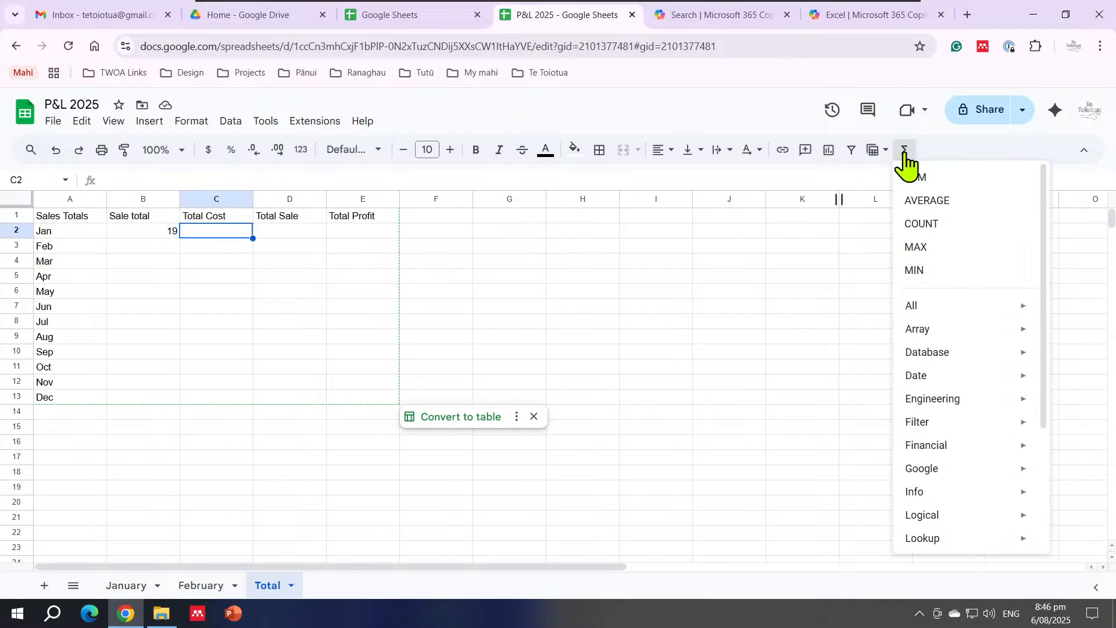
click(918, 175)
click(128, 588)
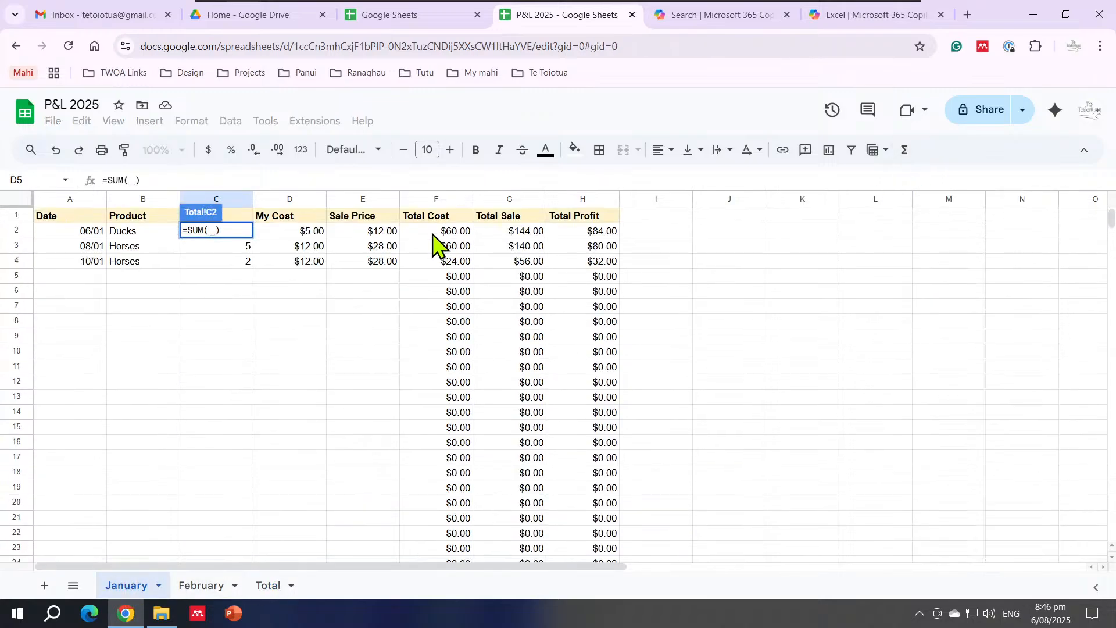
scroll(448, 463, down, 2)
click(445, 457)
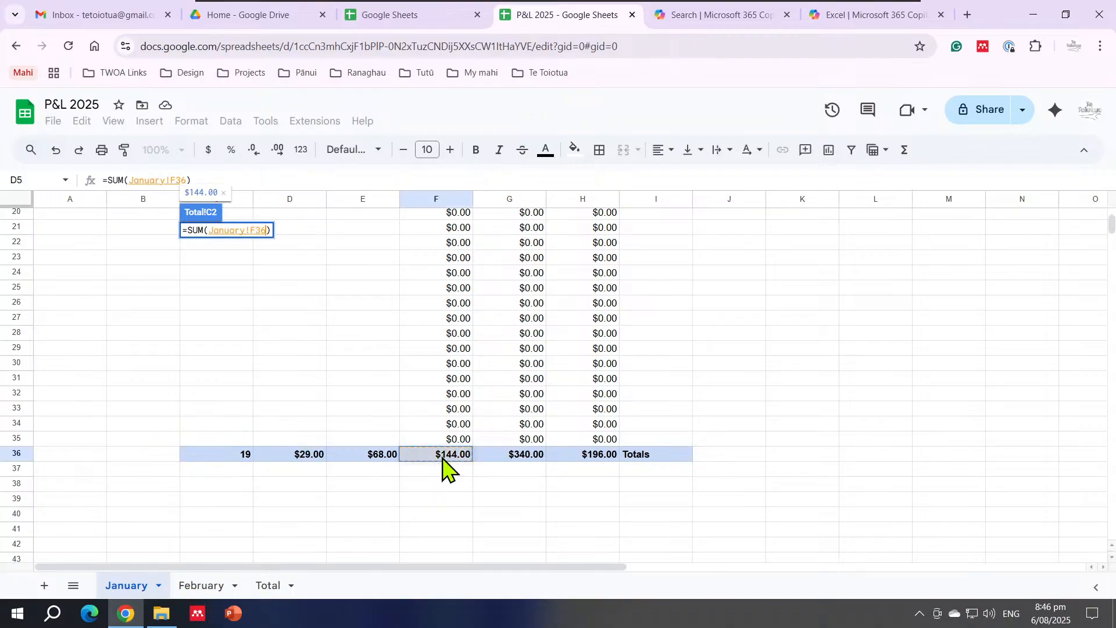
key(Return)
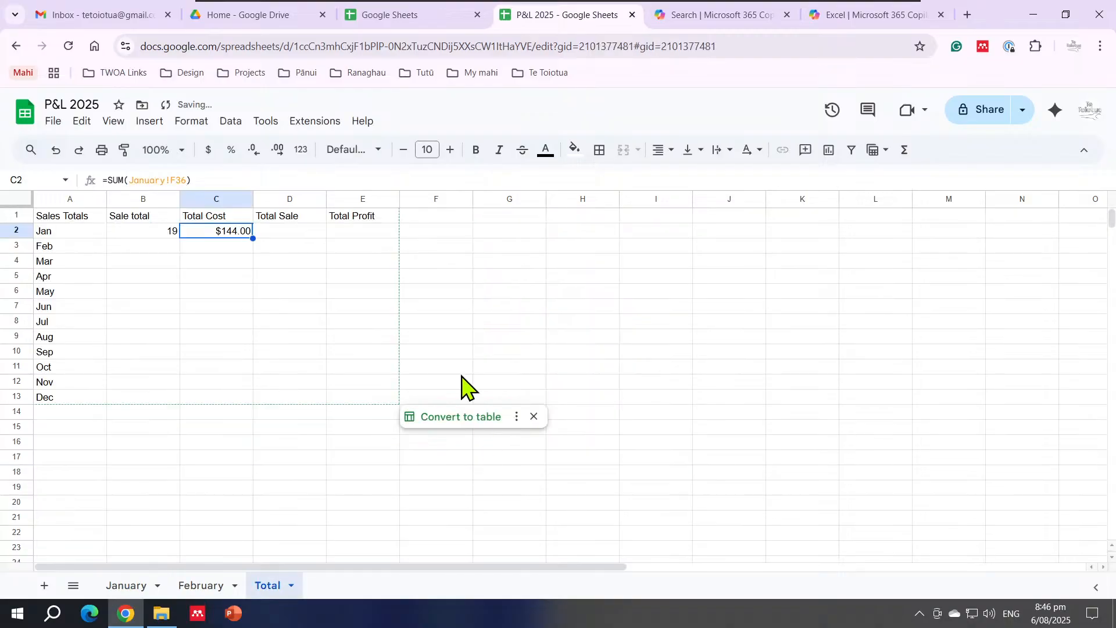
Enter a SUM formula in D2 that references January's Total Sale total, January!G36
click(285, 231)
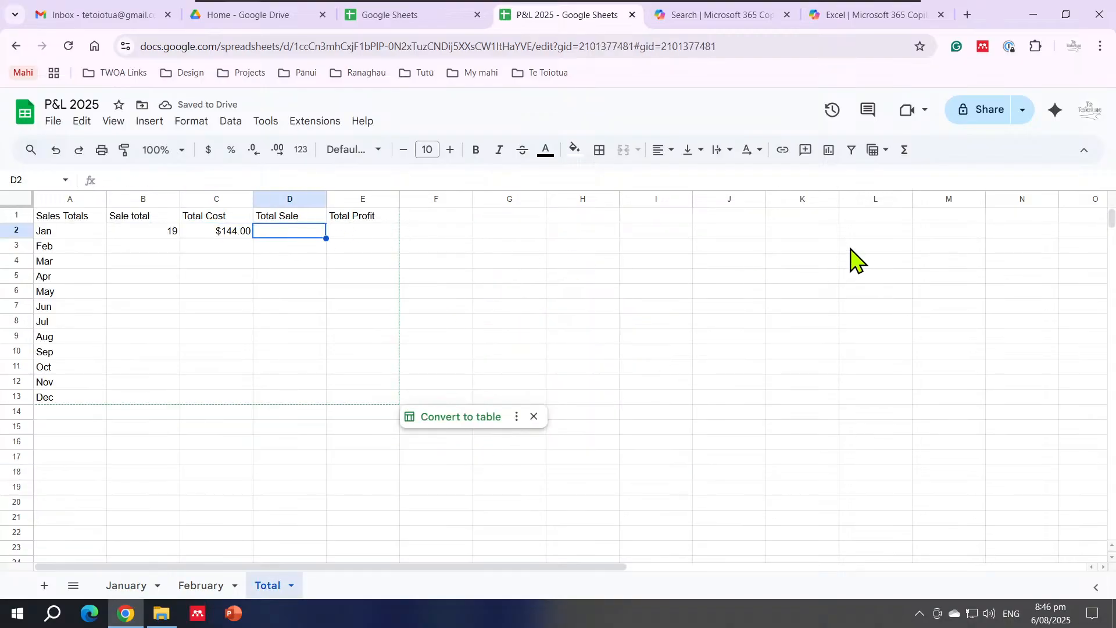
click(906, 152)
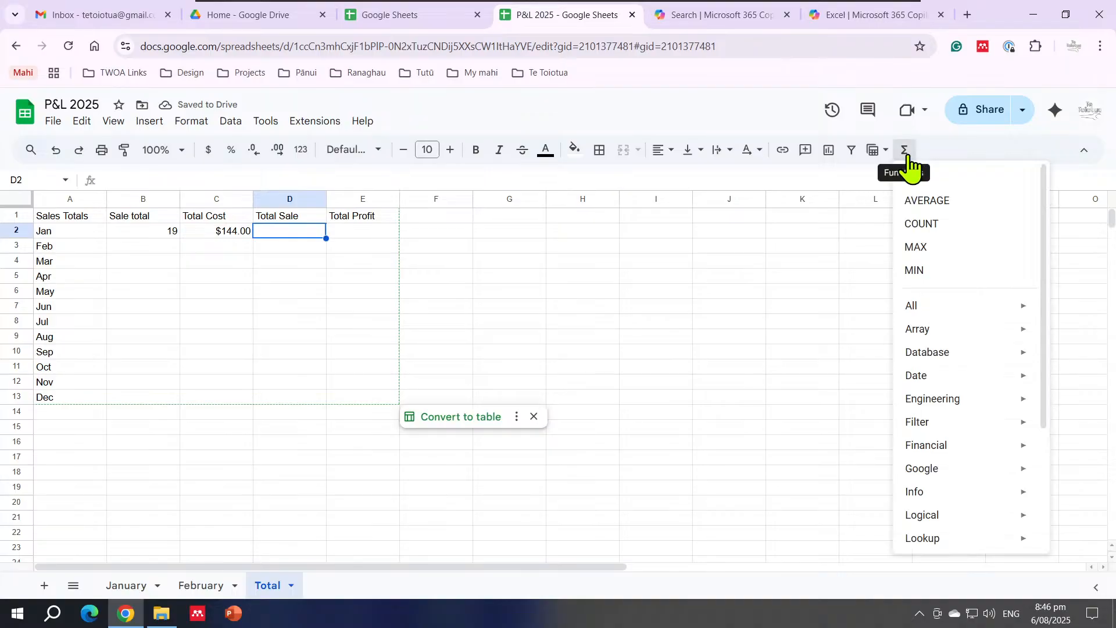
click(929, 184)
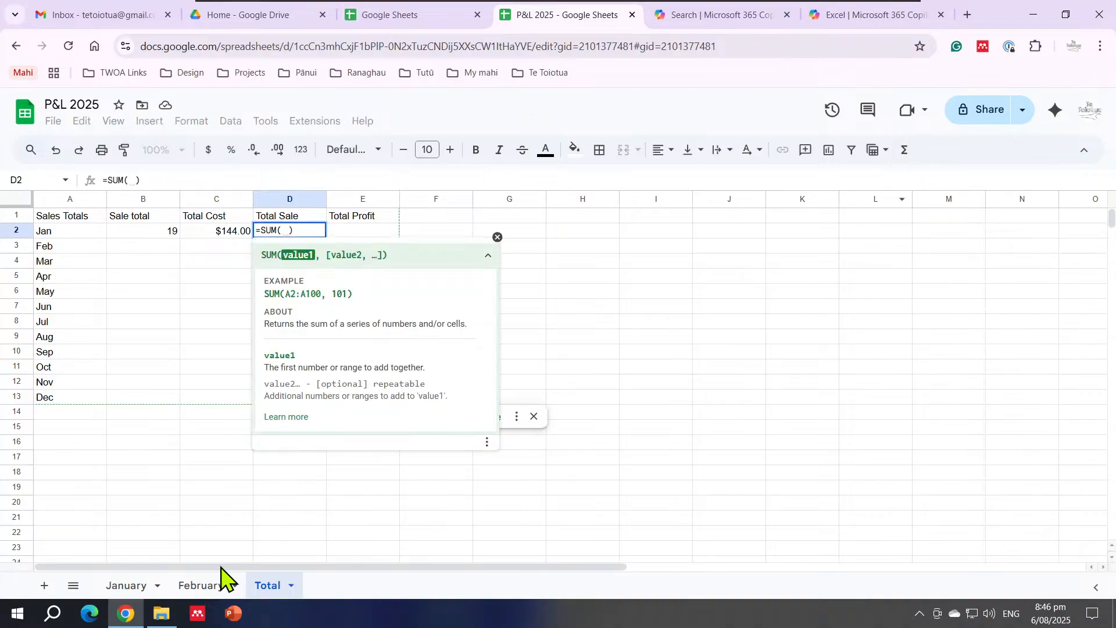
click(129, 588)
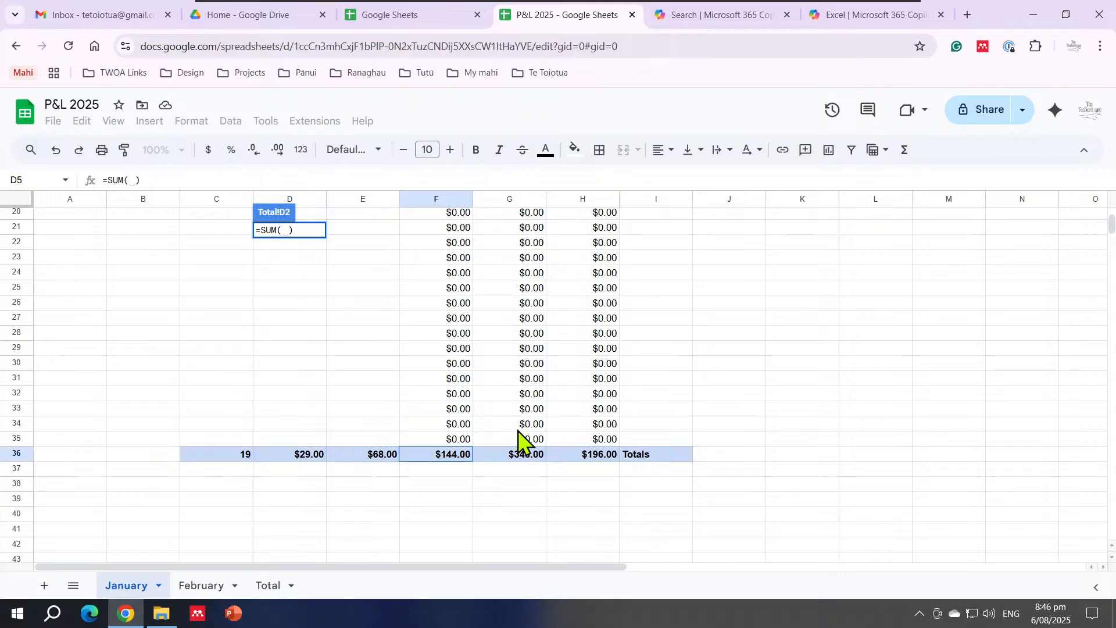
scroll(518, 424, up, 5)
scroll(518, 424, down, 6)
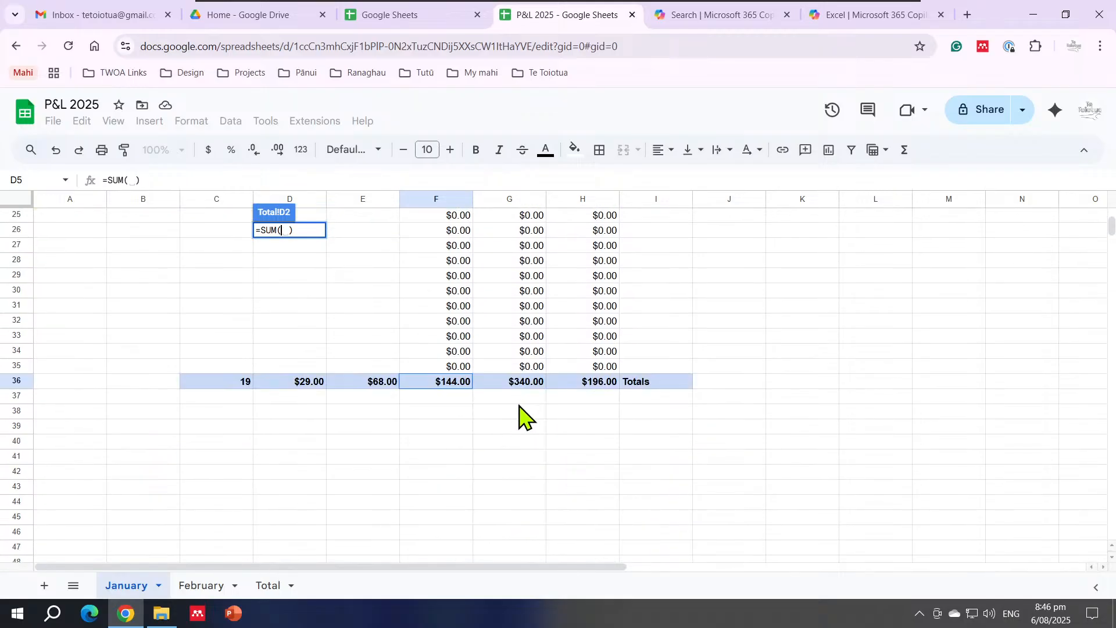
click(522, 383)
key(Return)
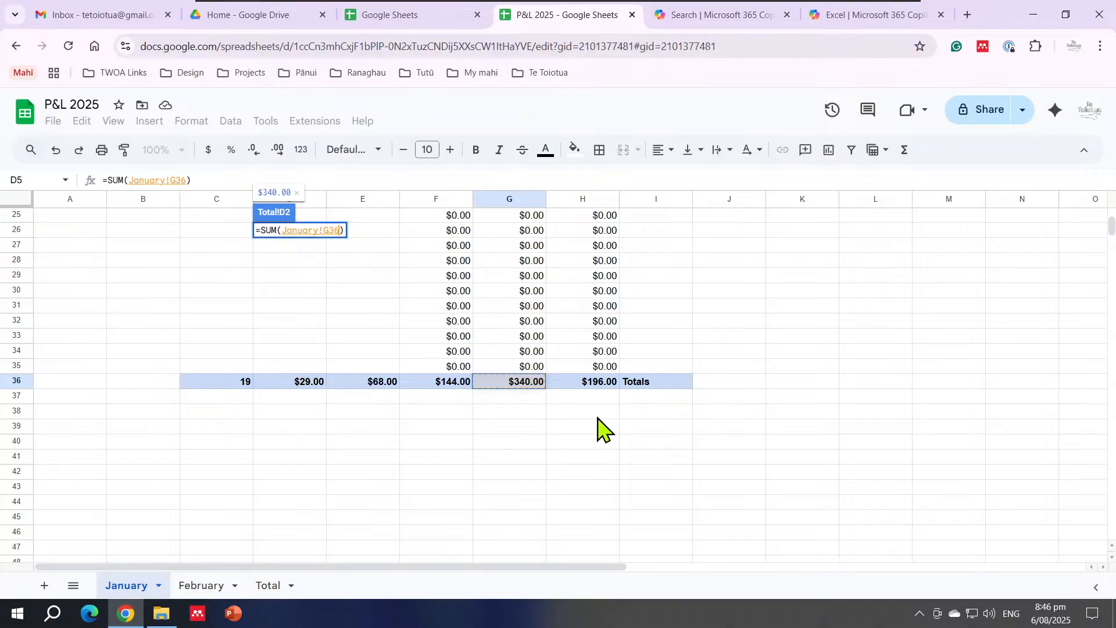
Fill the January Total Sale formula from D2 across into the Total Profit cell E2
click(368, 239)
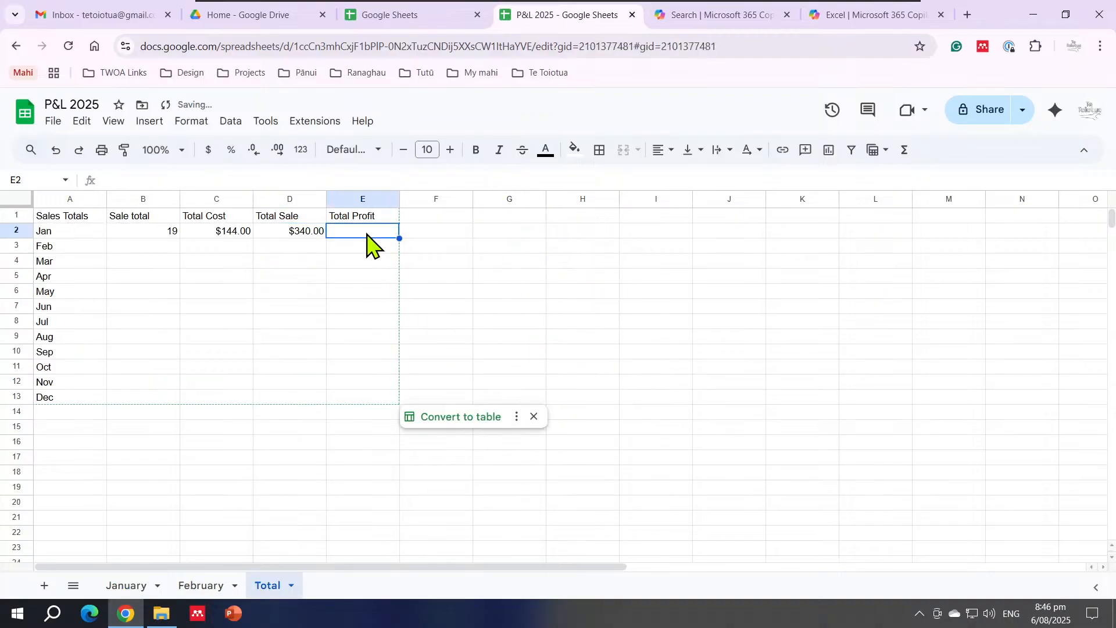
click(320, 230)
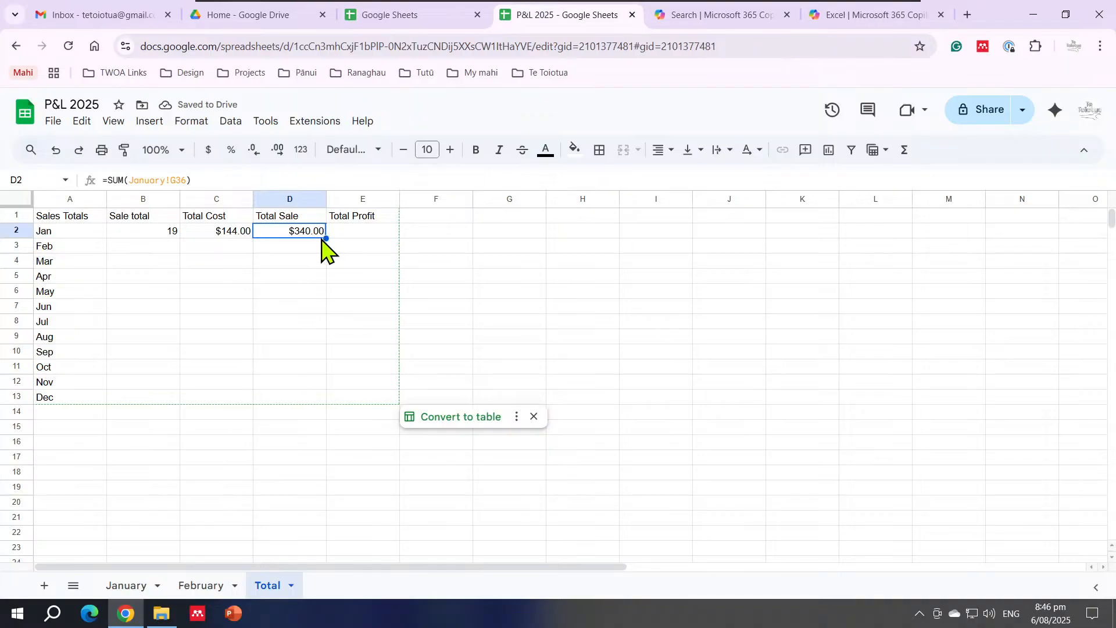
drag(324, 237, 396, 235)
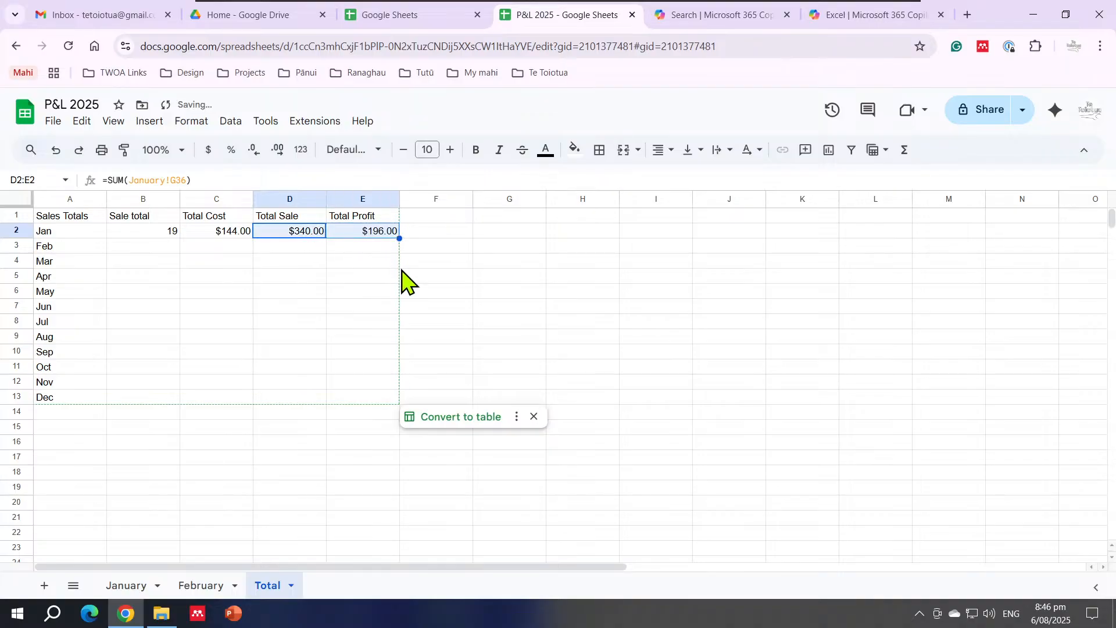
click(452, 295)
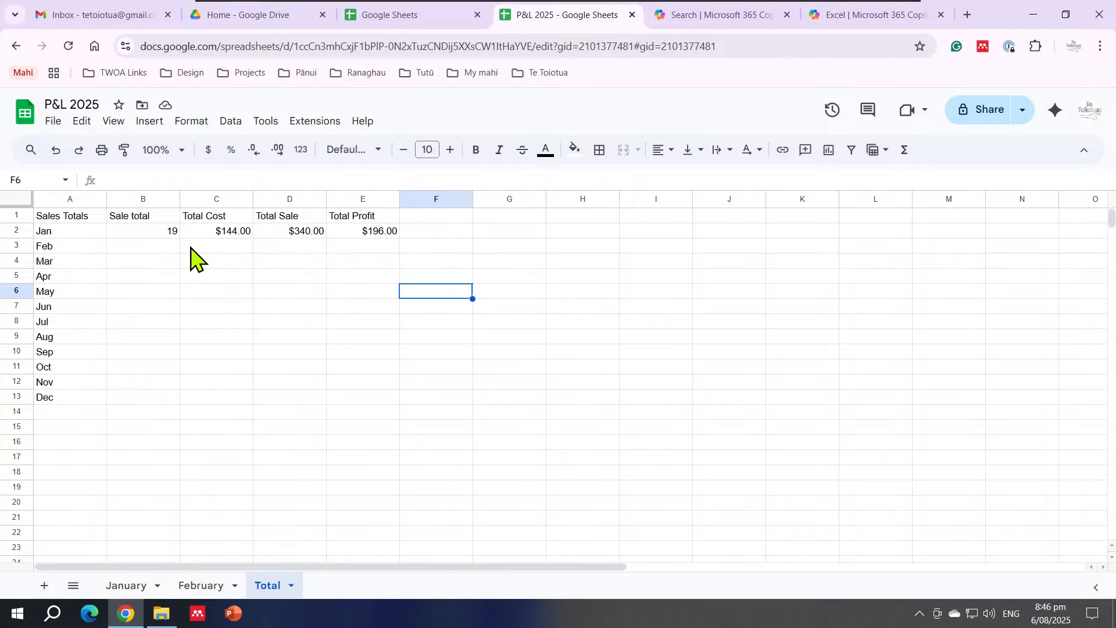
Fill the January formulas in B2:E2 down into the Feb row of the Total sheet
drag(157, 232, 201, 232)
drag(387, 230, 390, 236)
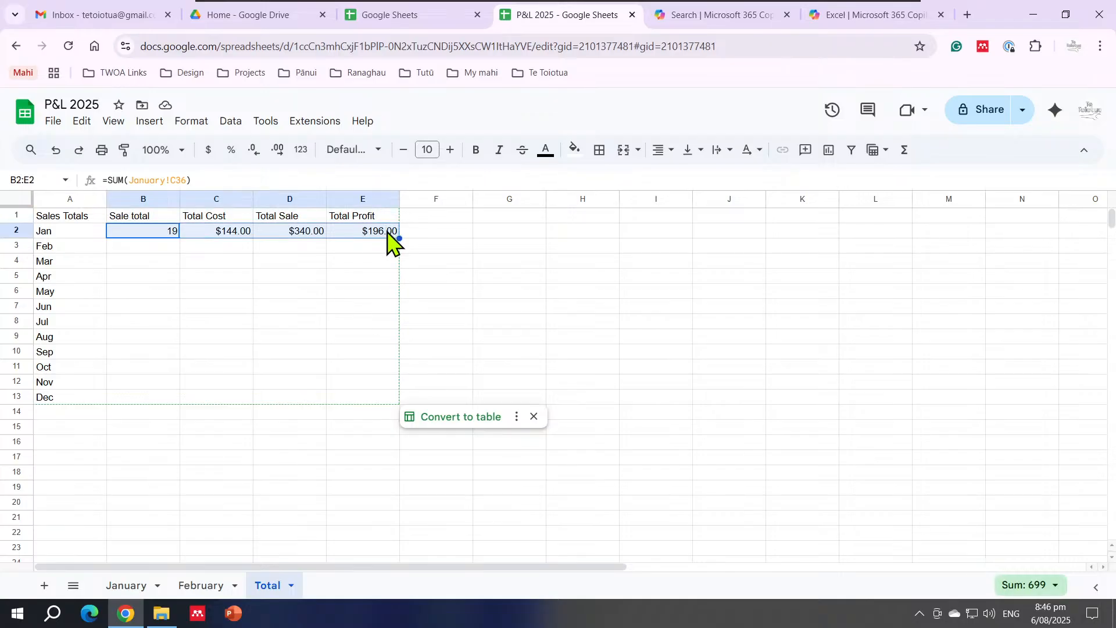
click(145, 180)
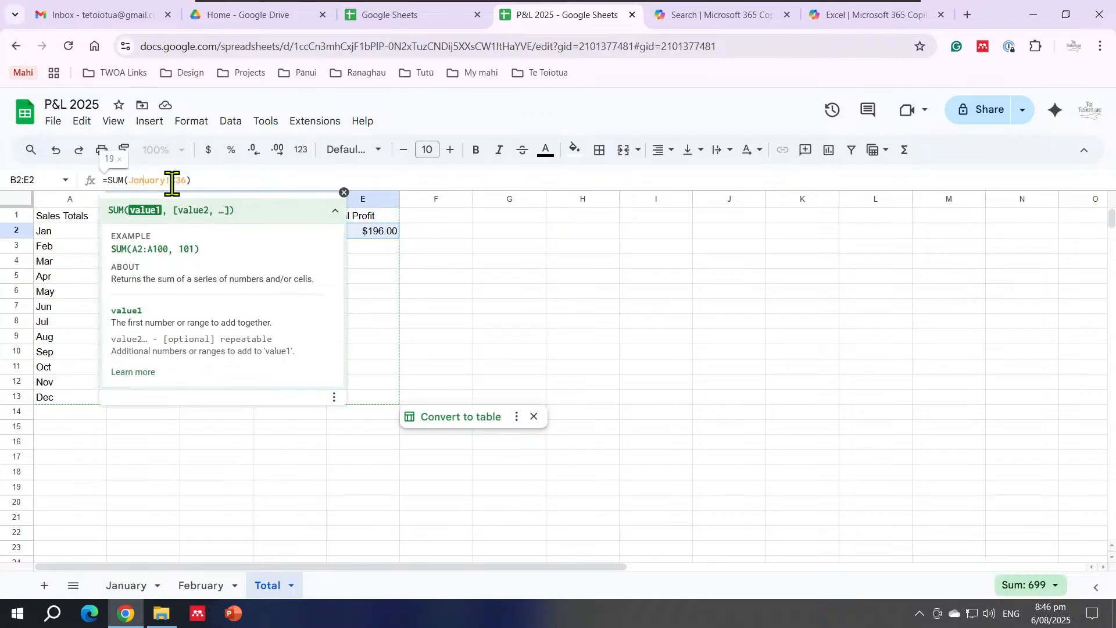
click(480, 278)
drag(161, 232, 399, 250)
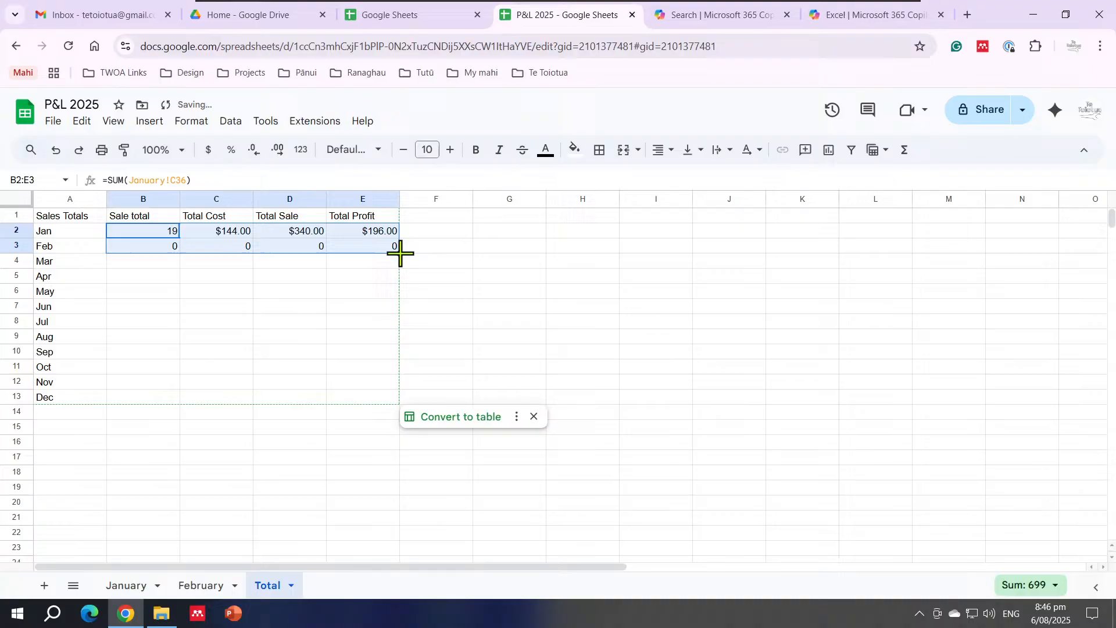
click(471, 278)
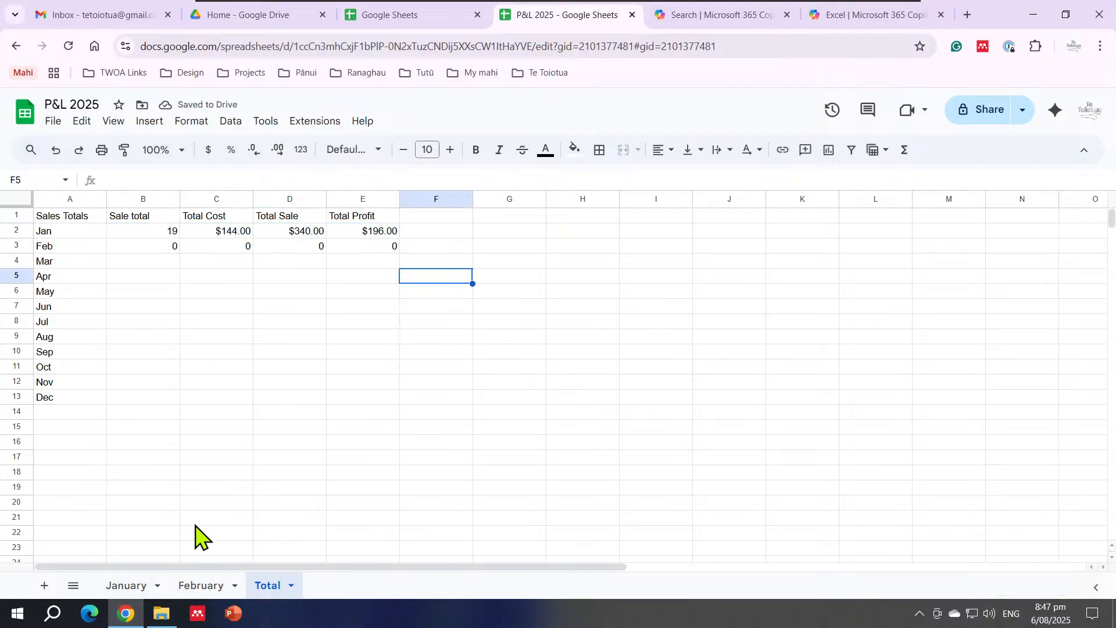
Change the cell reference in B3's SUM formula to C36, matching January's formula in B2
click(159, 245)
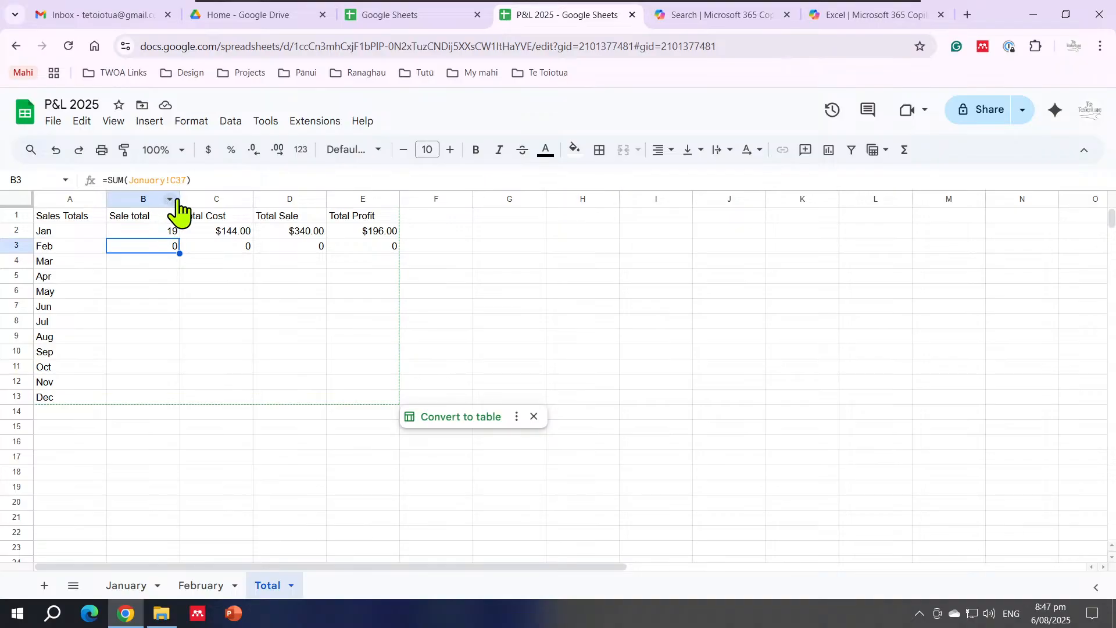
click(152, 232)
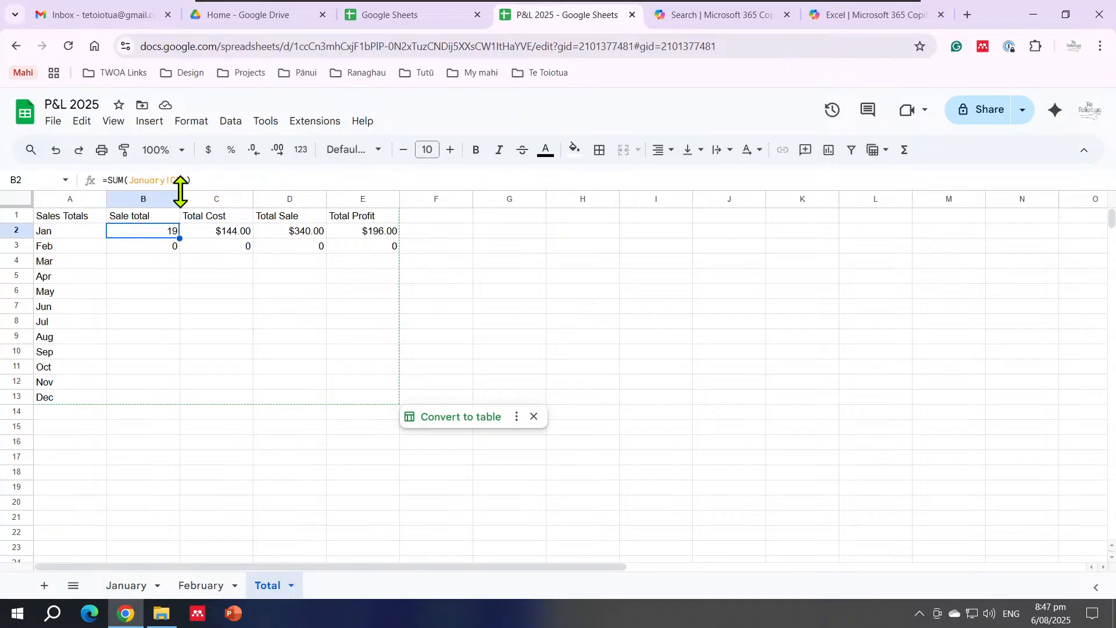
click(146, 247)
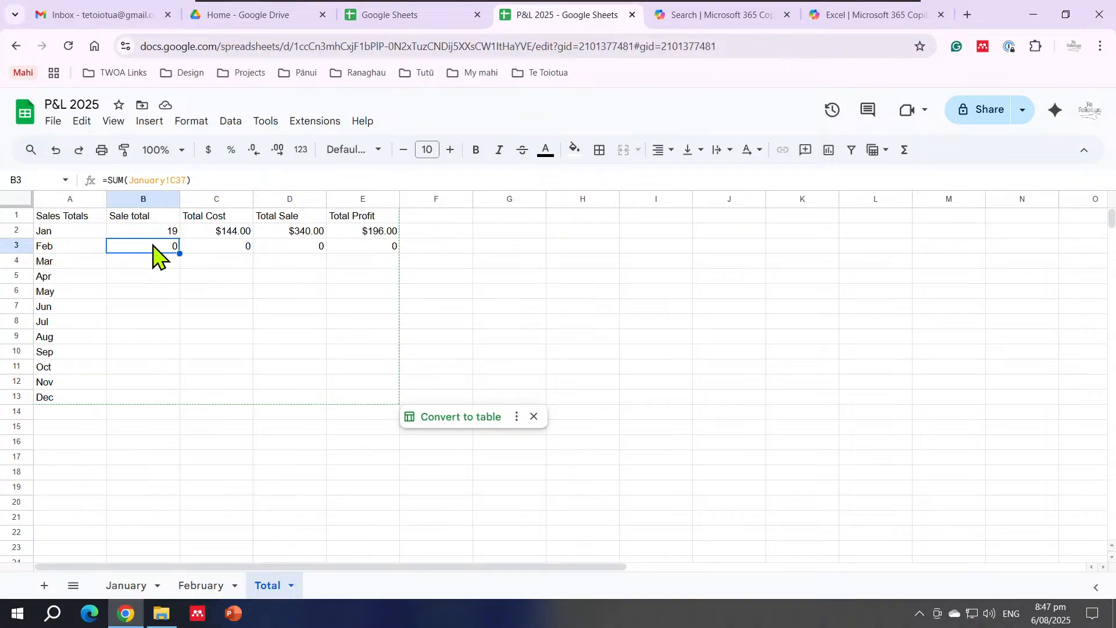
click(165, 180)
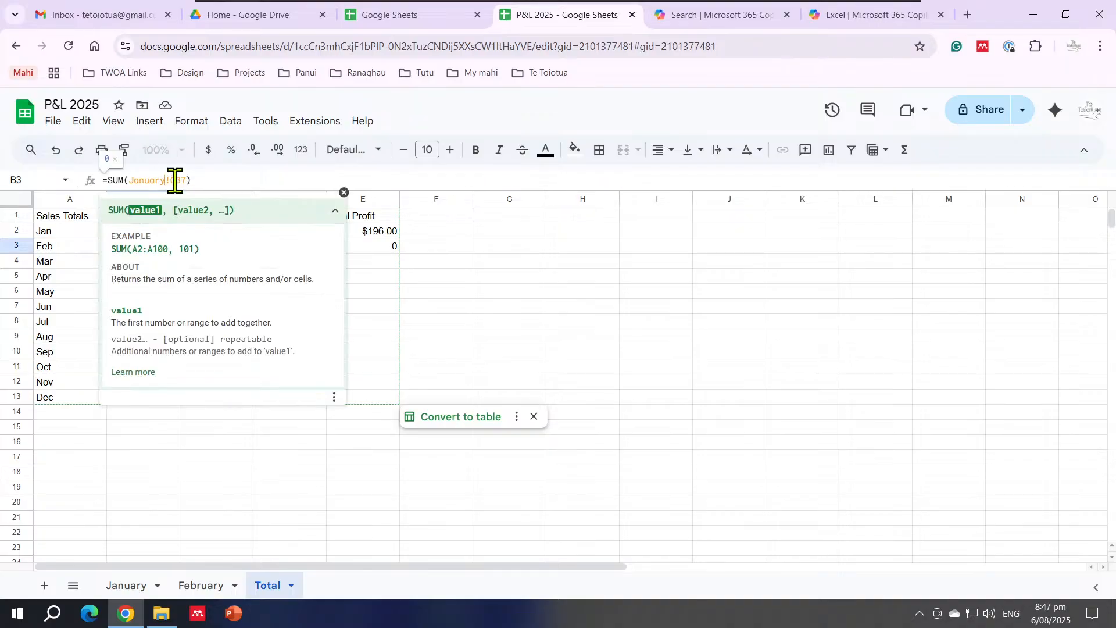
drag(182, 180, 185, 178)
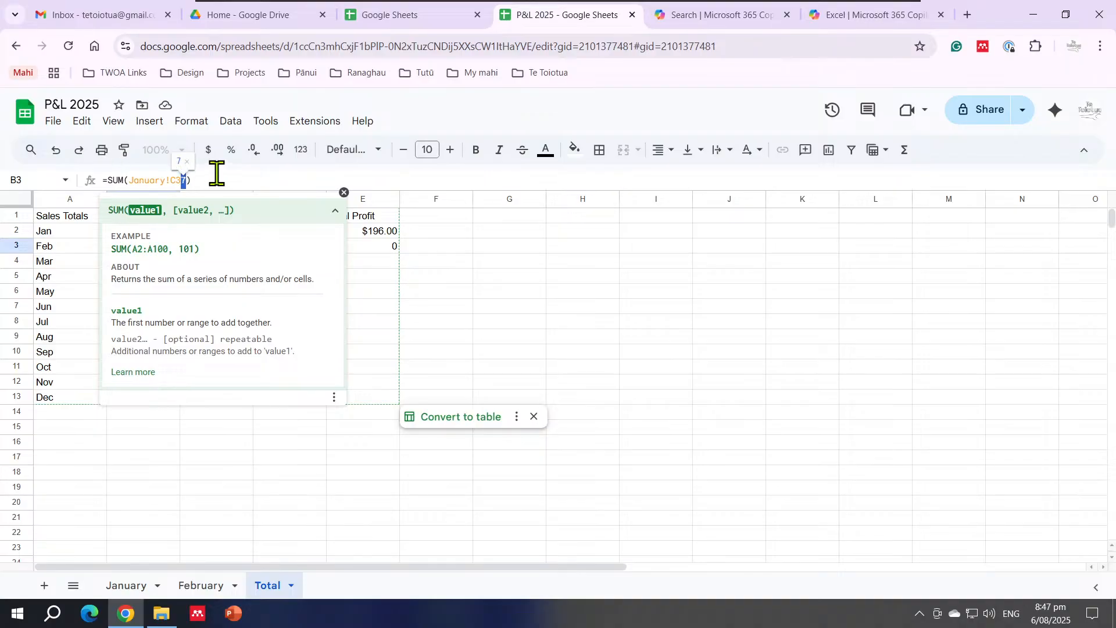
text(6)
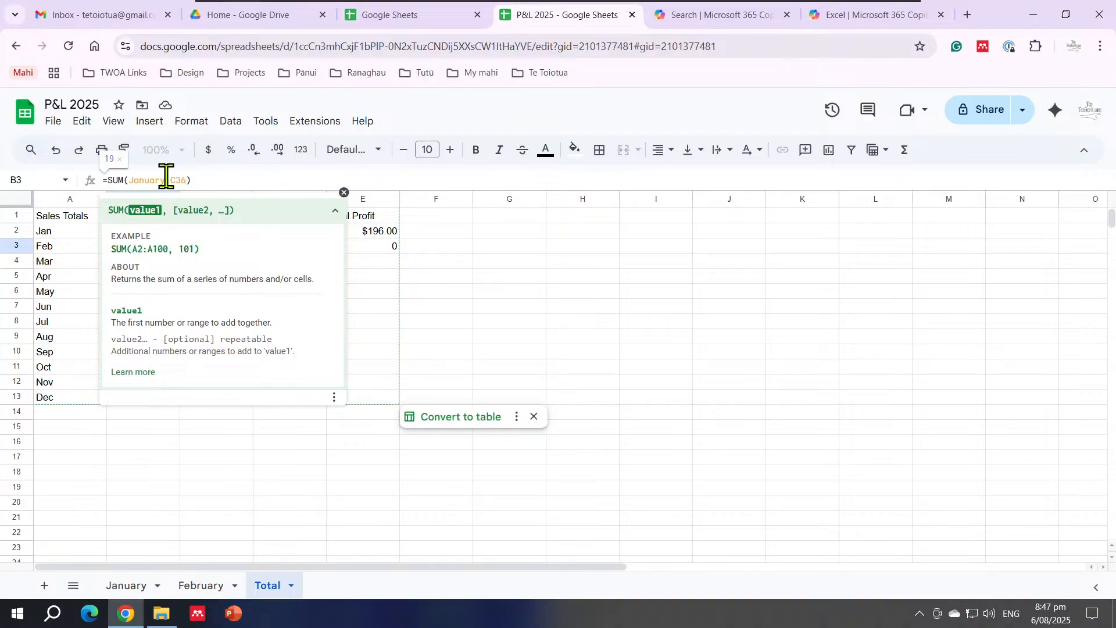
Point B3's SUM formula at the February sheet so that it reads =SUM(February!C36)
drag(166, 177, 127, 180)
text(Fr)
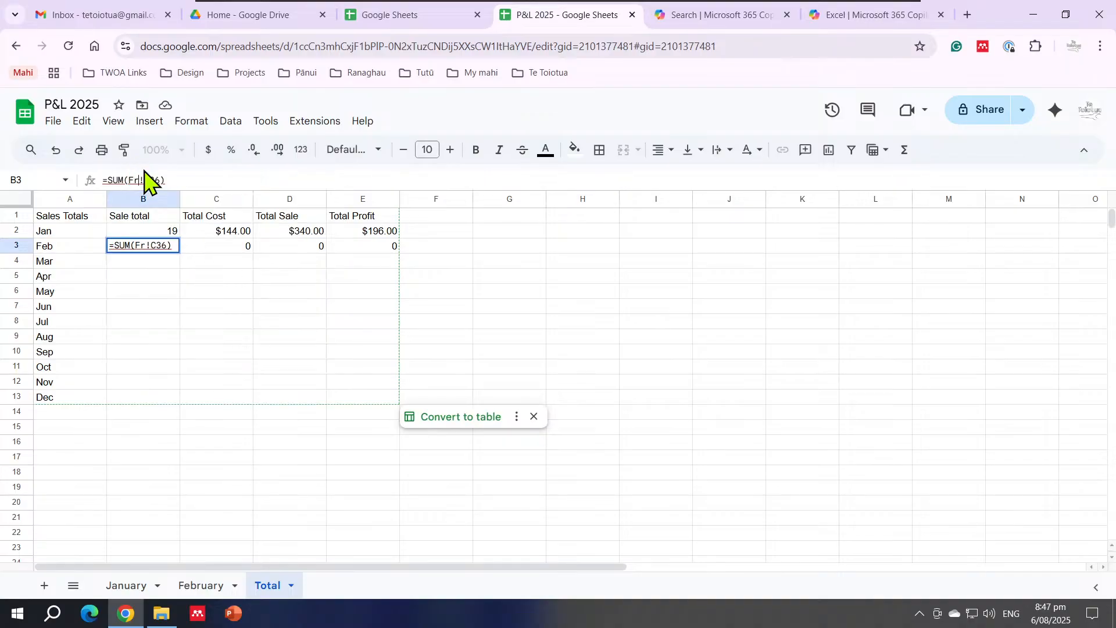
text(bruary)
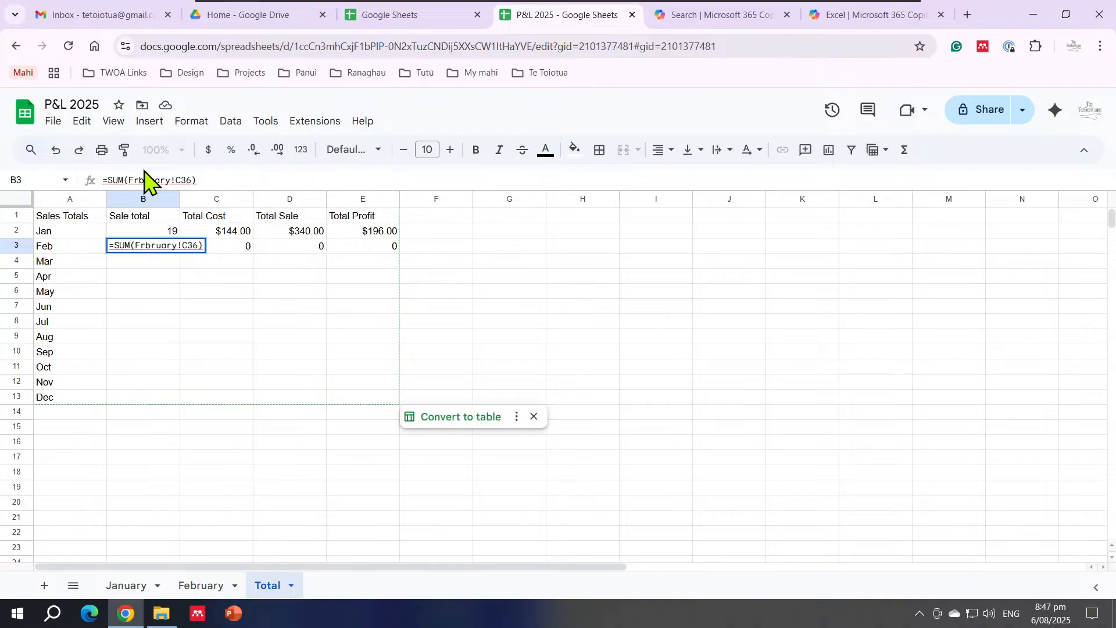
click(144, 174)
key(BackSpace)
text(e)
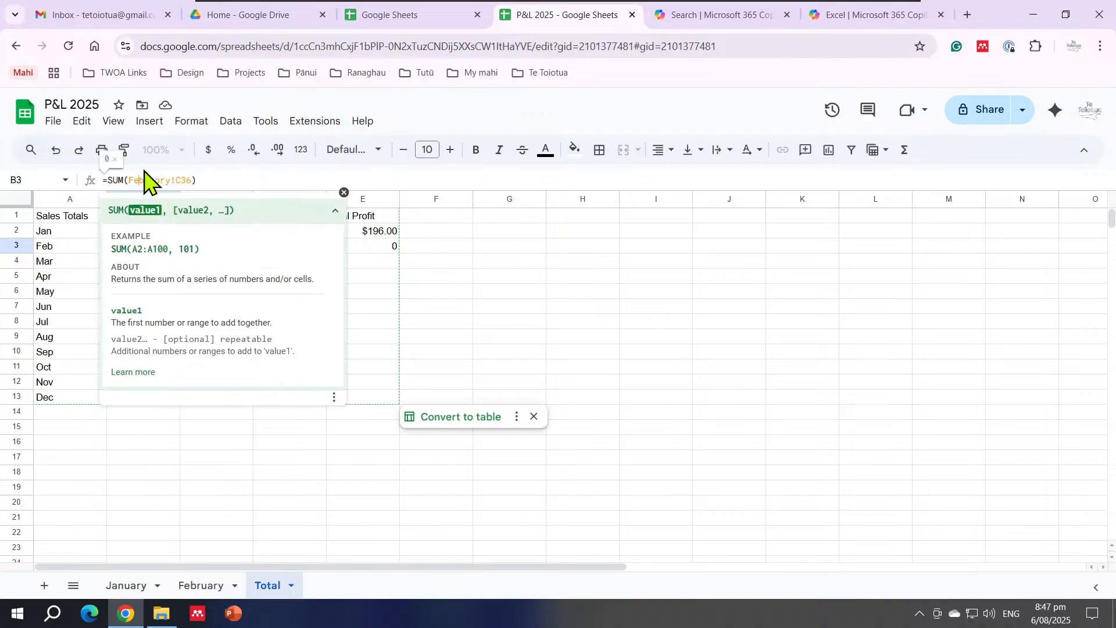
click(235, 177)
key(Return)
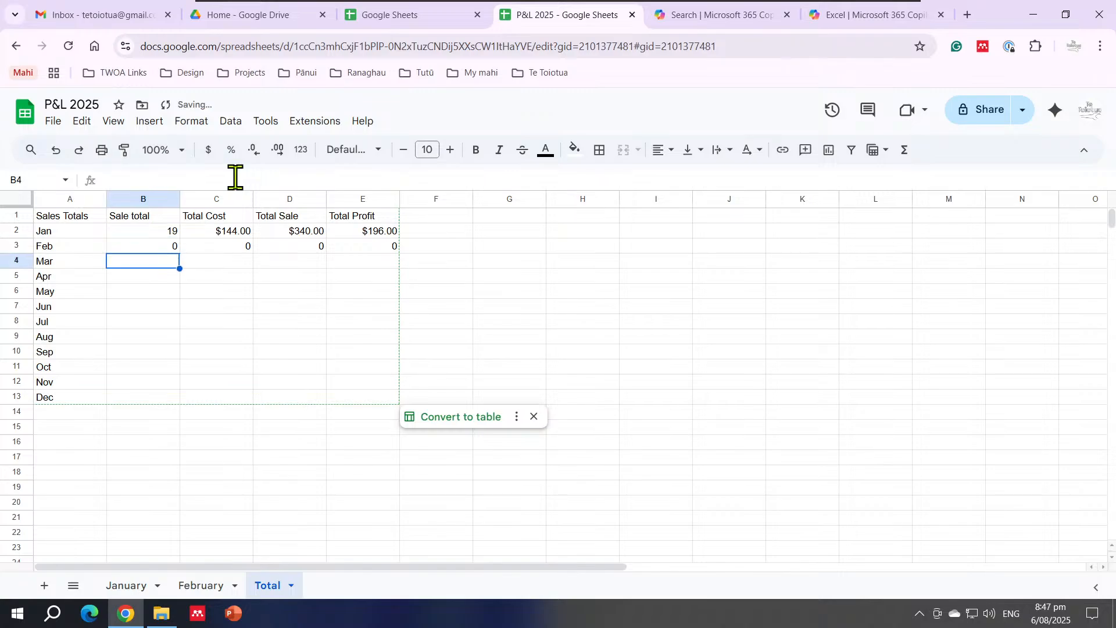
click(169, 248)
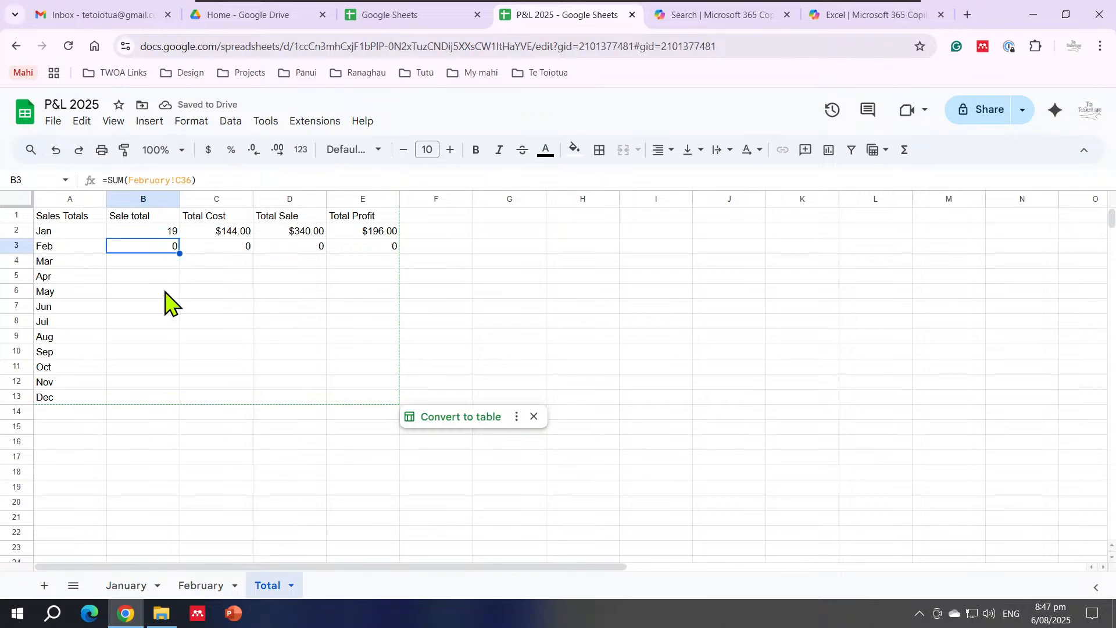
Enter a sale in row 2 of the February sheet: date 01/02, product Ducks, number 10, my cost $5.50, sale price $10.00
click(199, 587)
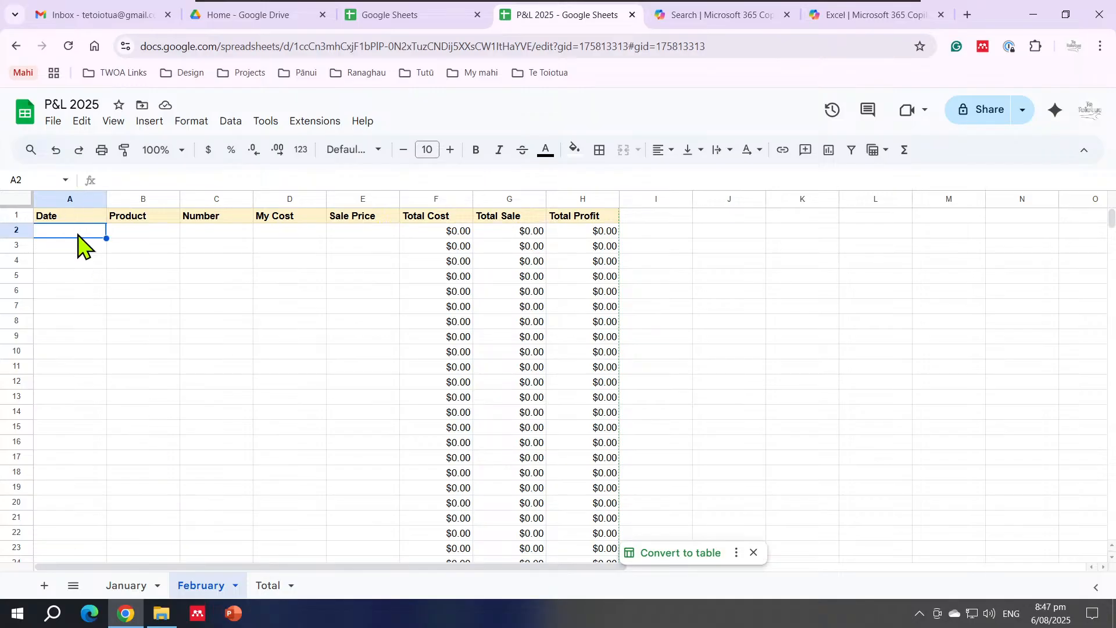
text(01/02)
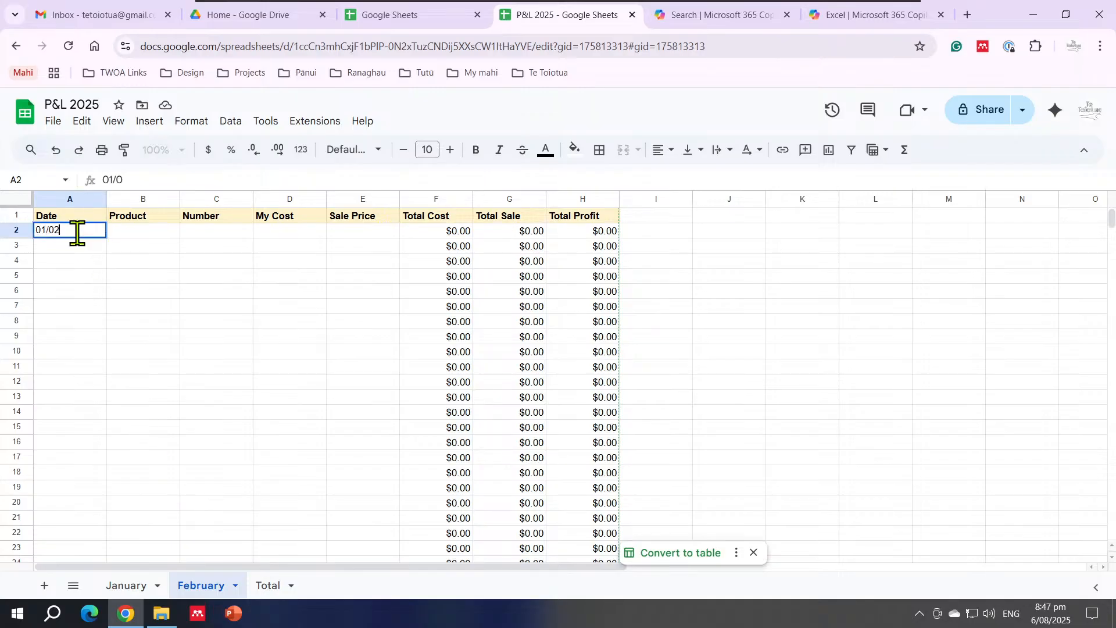
key(Tab)
text(D)
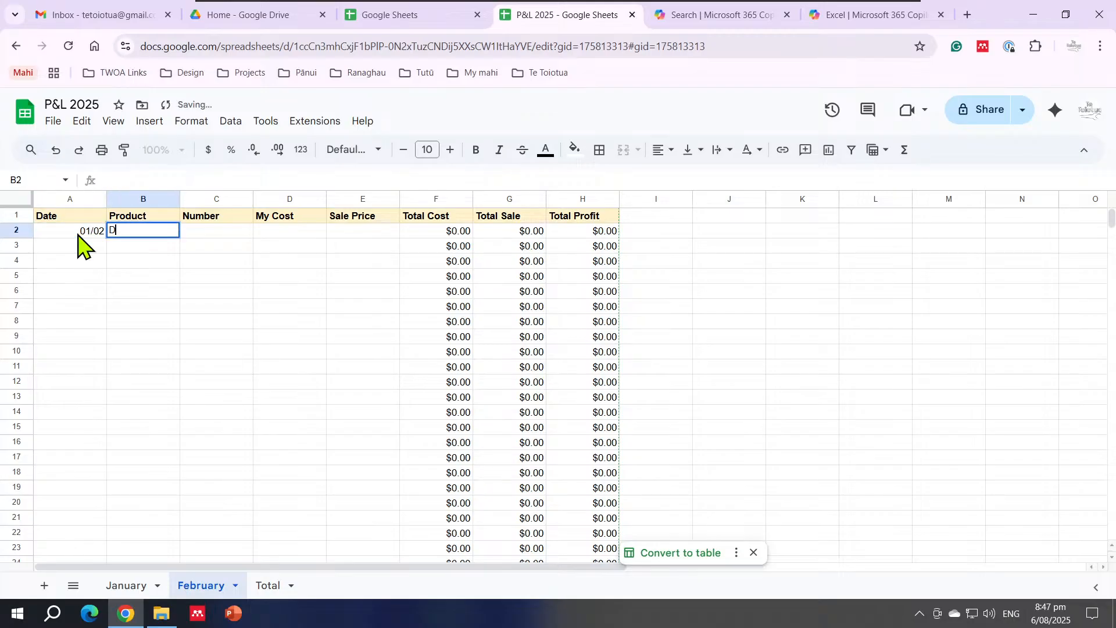
text(ucks)
key(Tab)
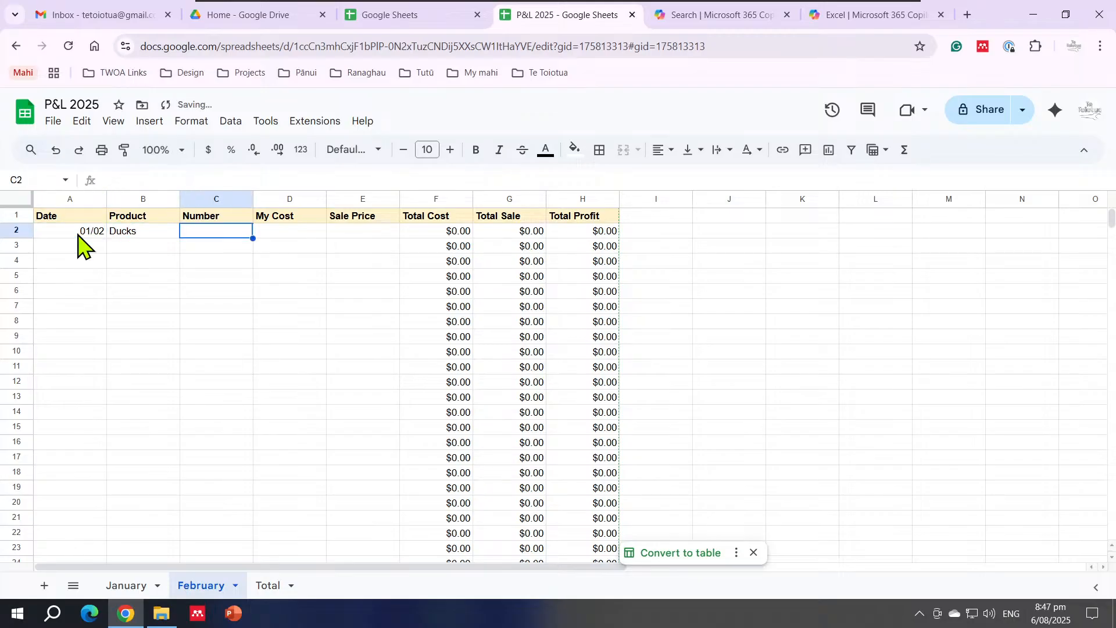
text(10)
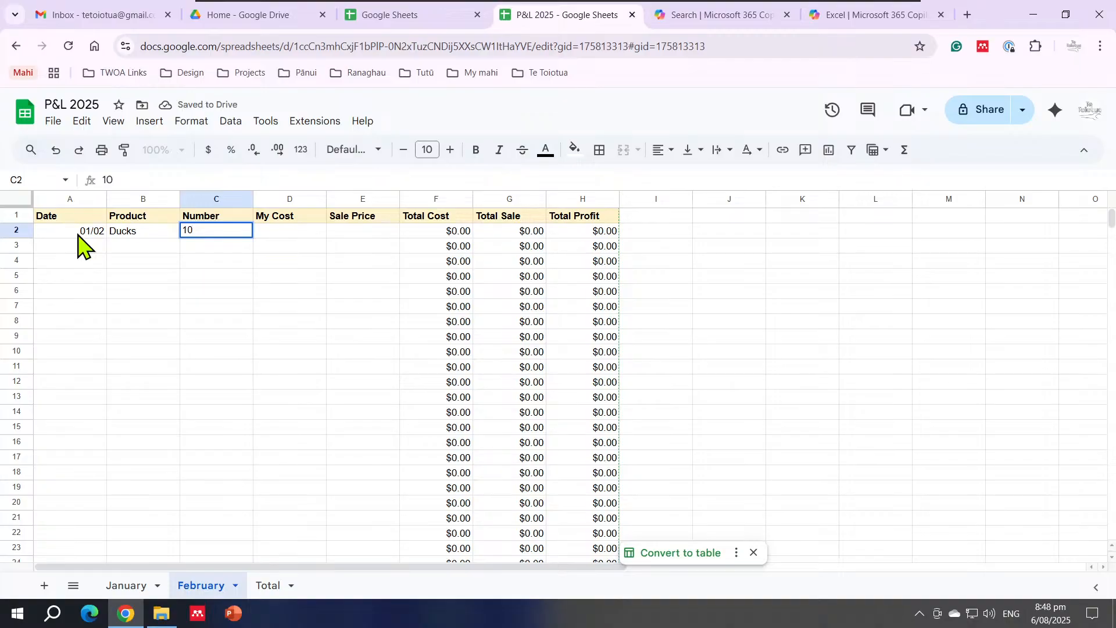
key(Tab)
text(5.)
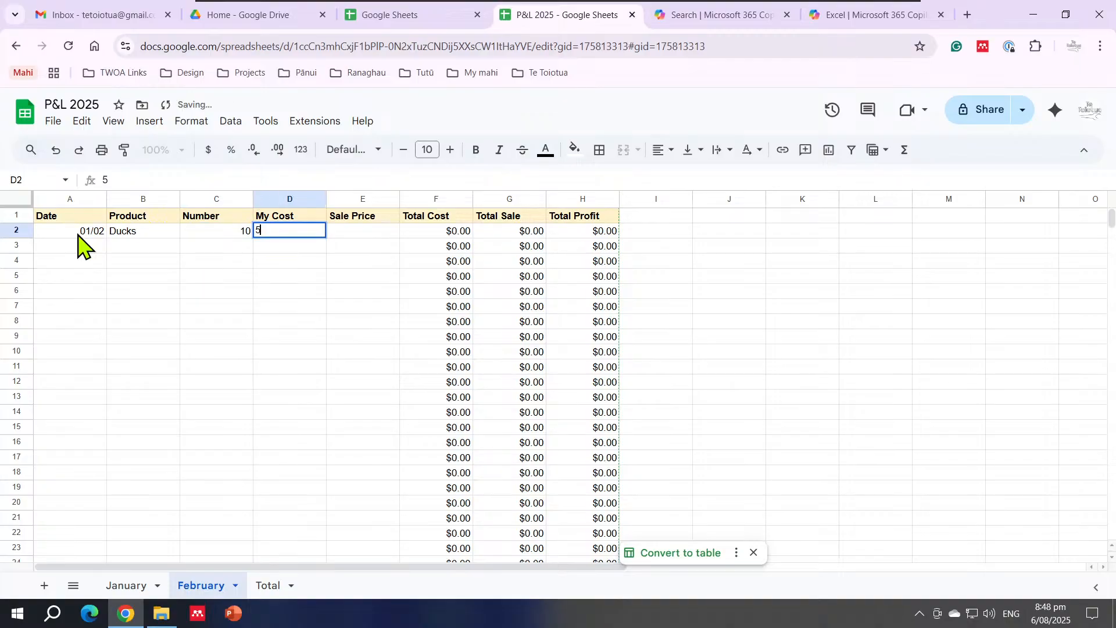
key(Tab)
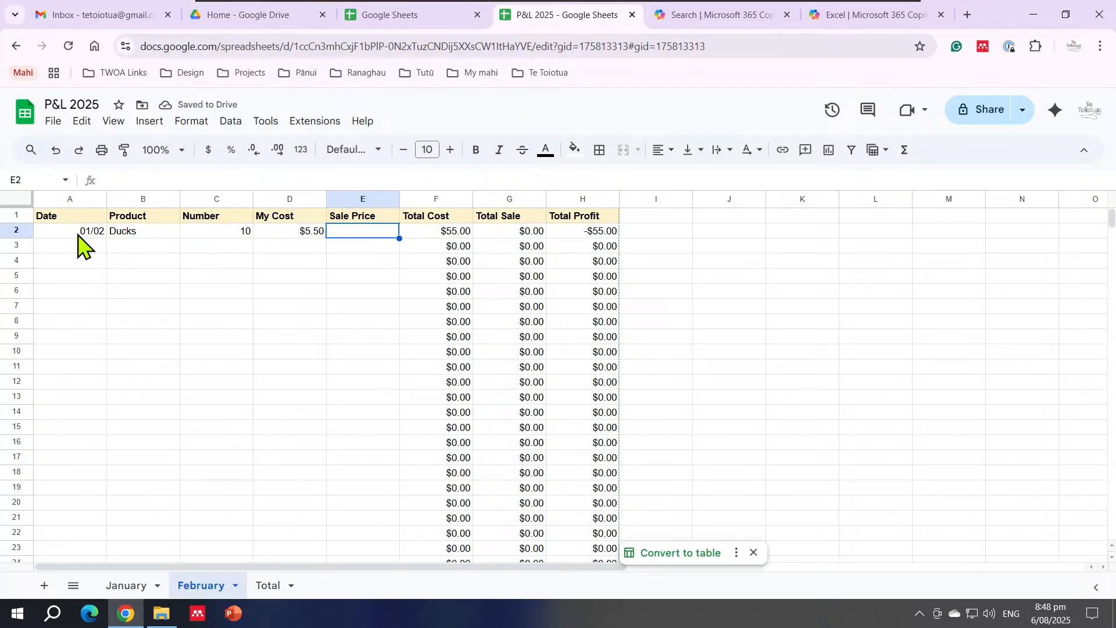
text(10)
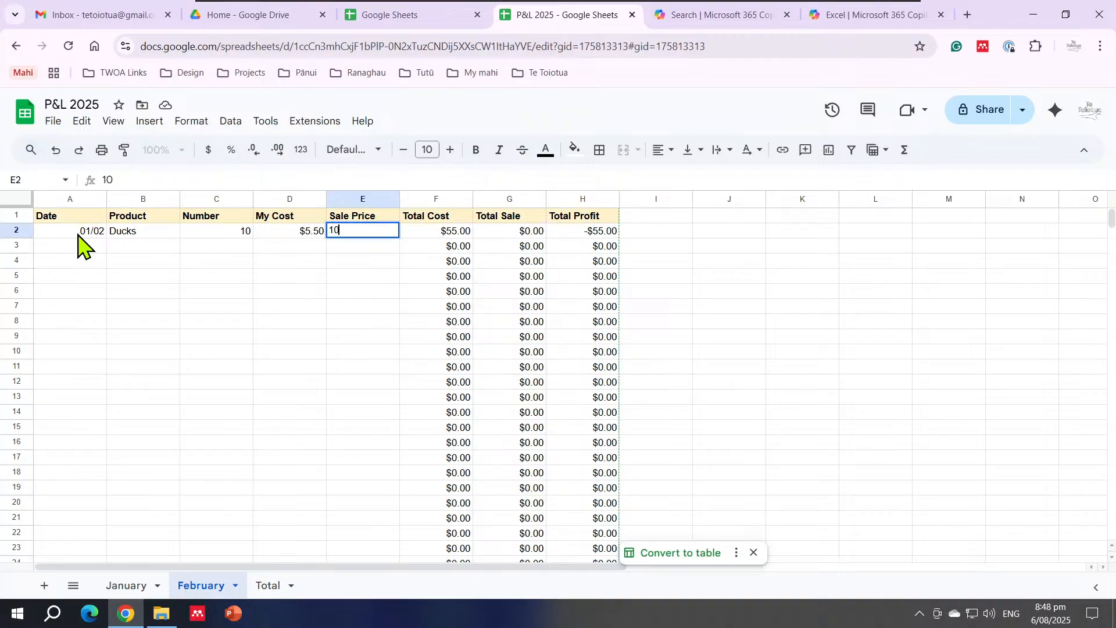
key(Tab)
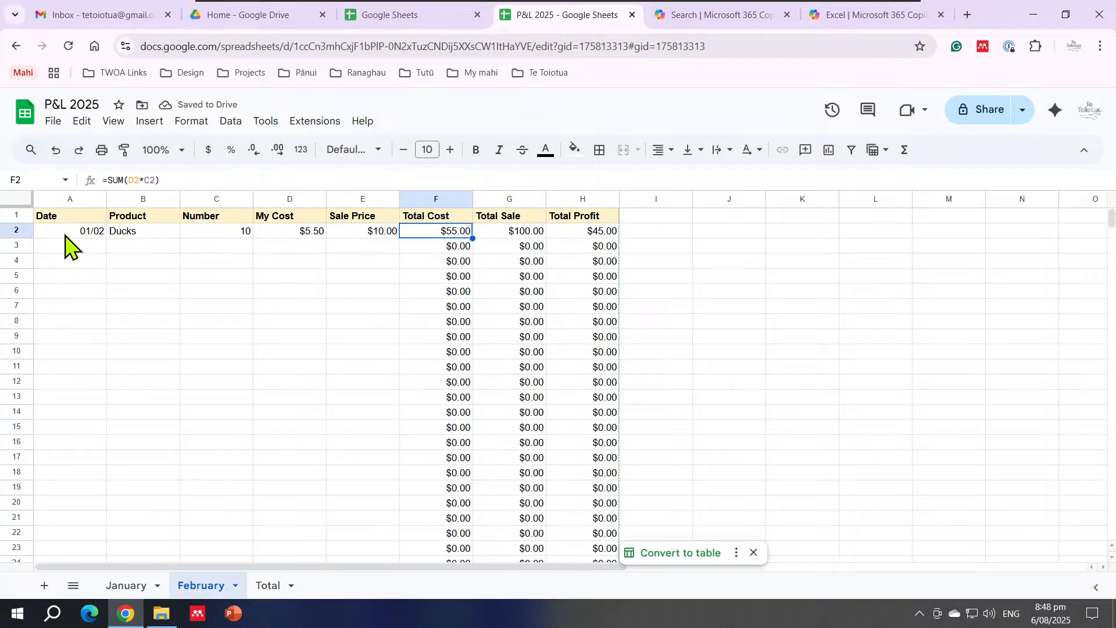
Fill the February formula in B3 of the Total sheet across through E3
click(267, 586)
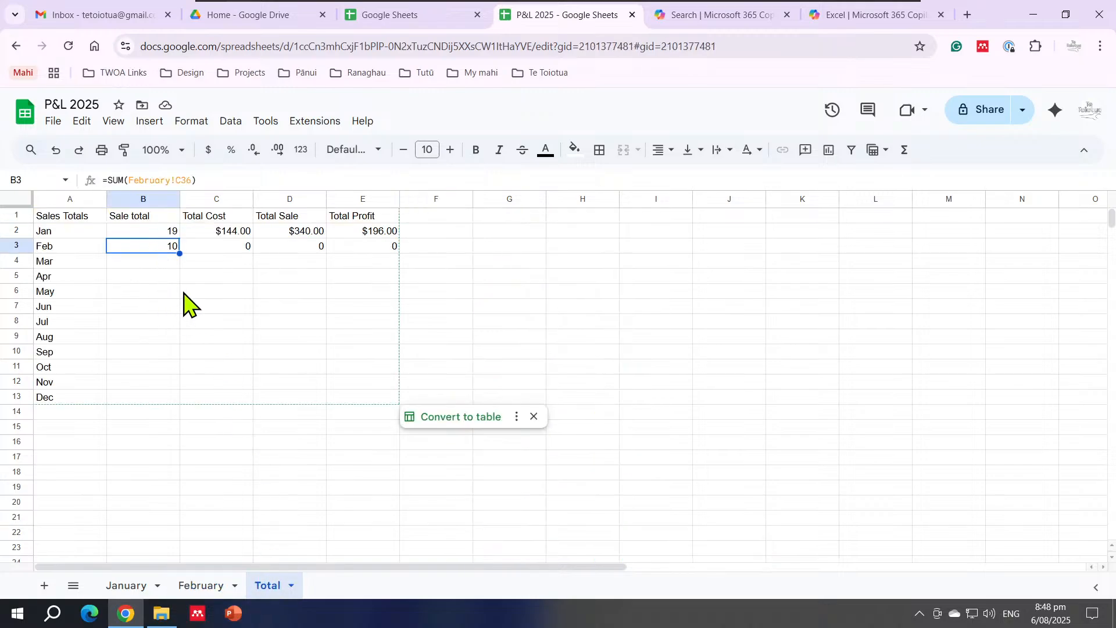
click(210, 247)
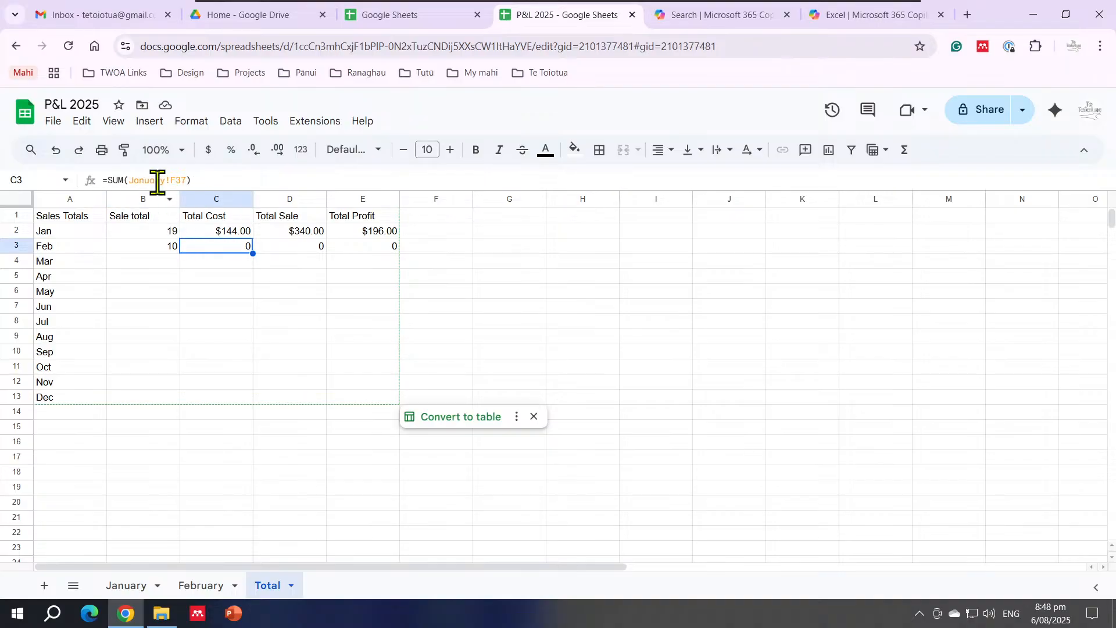
click(277, 247)
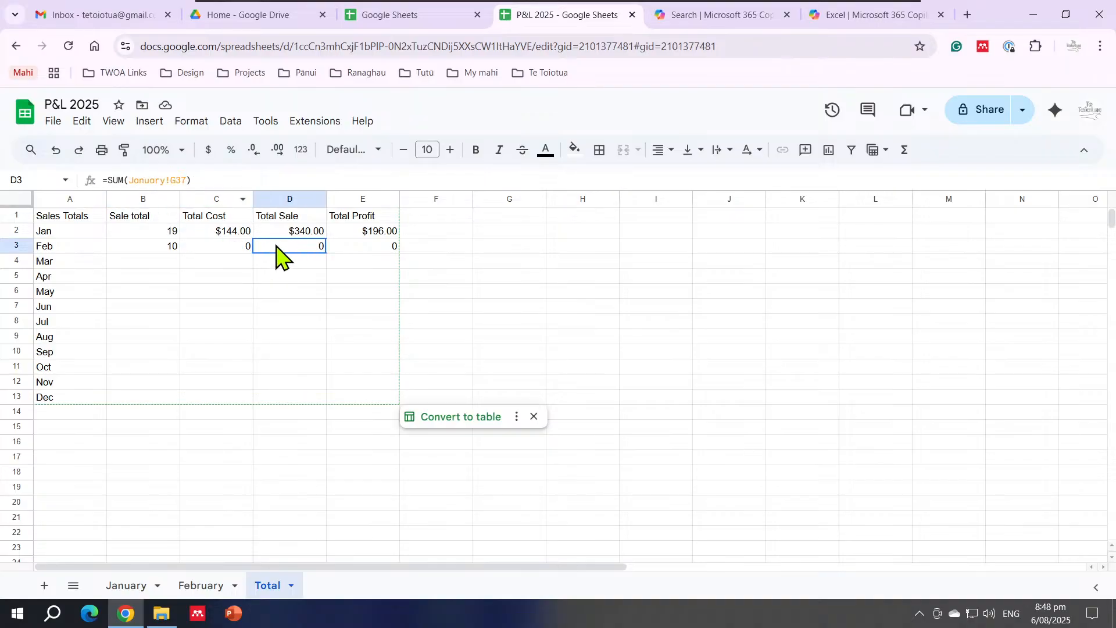
click(344, 247)
click(156, 247)
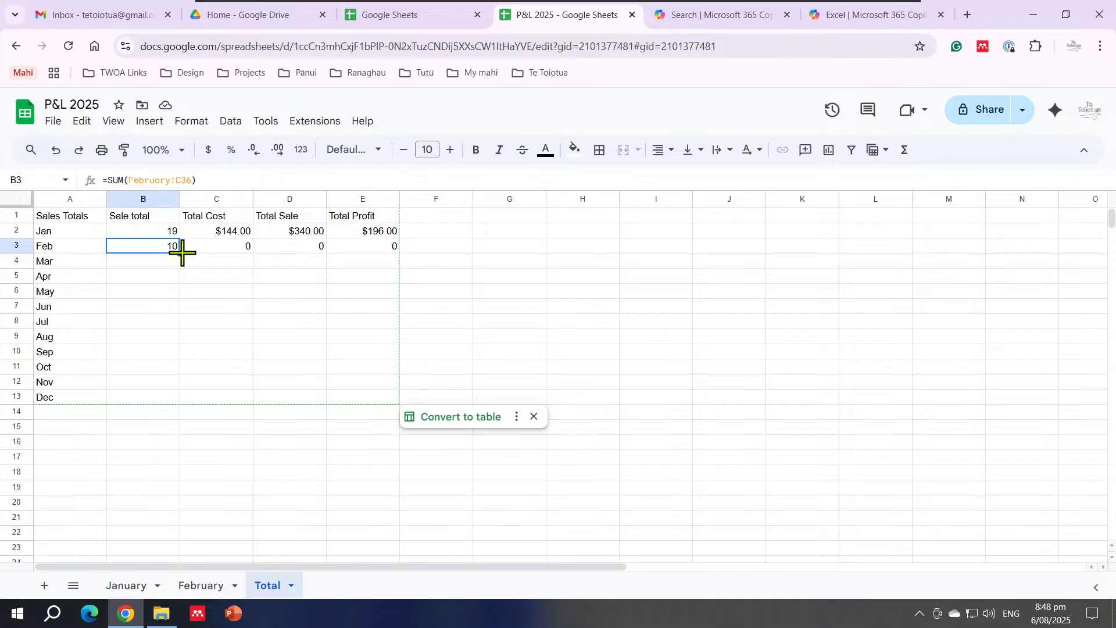
drag(180, 253, 382, 250)
click(467, 282)
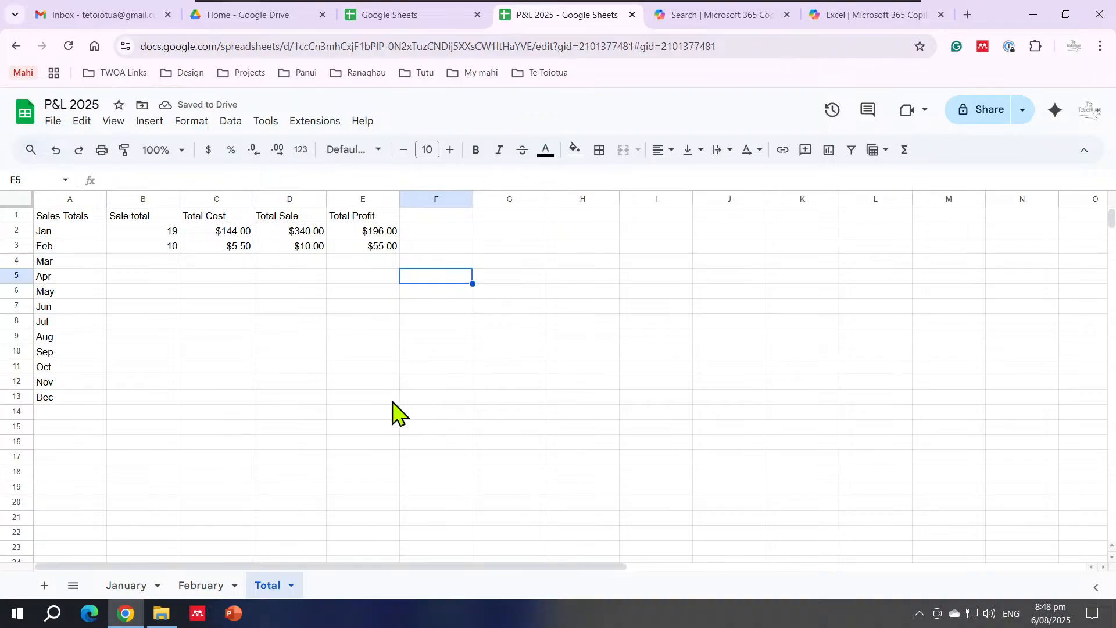
Insert a SUM function in B14 of the Total sheet and pick the range B2:B13
click(138, 411)
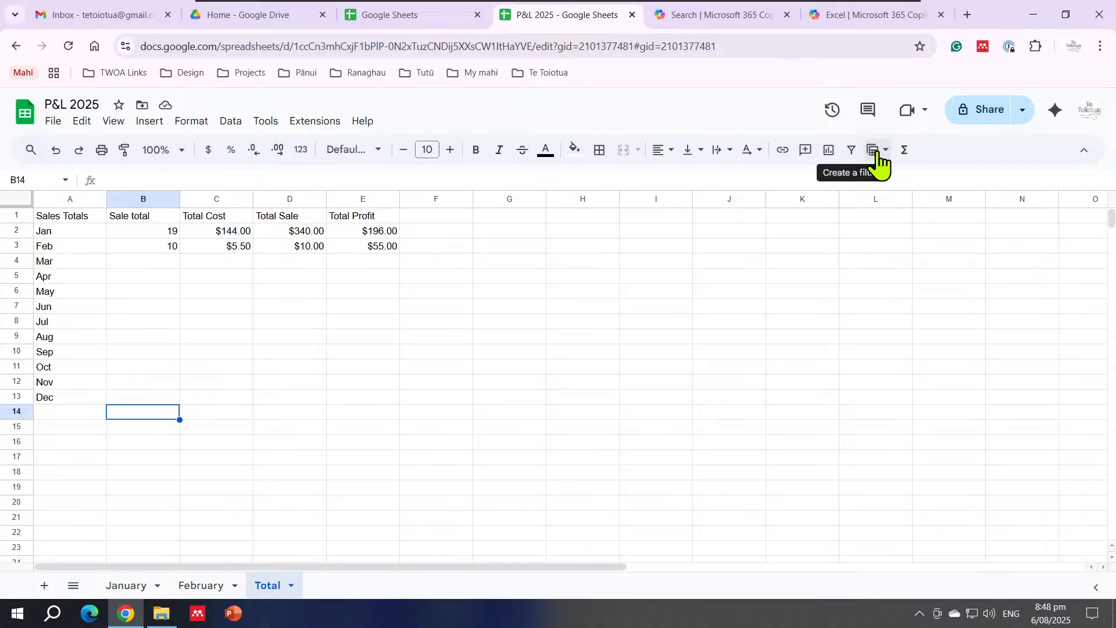
click(904, 153)
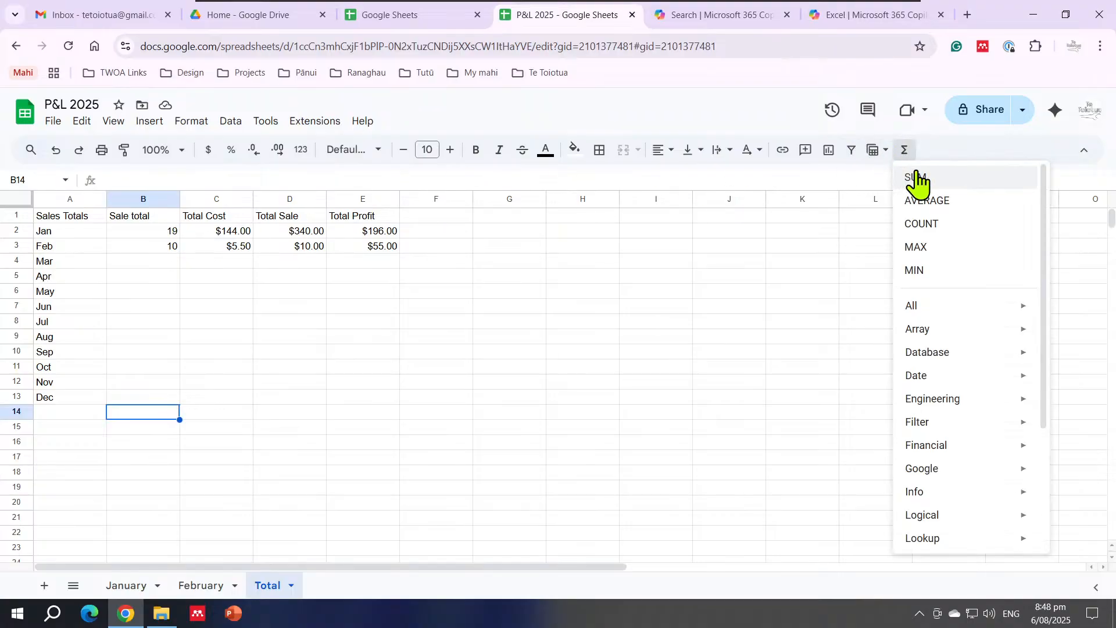
click(917, 178)
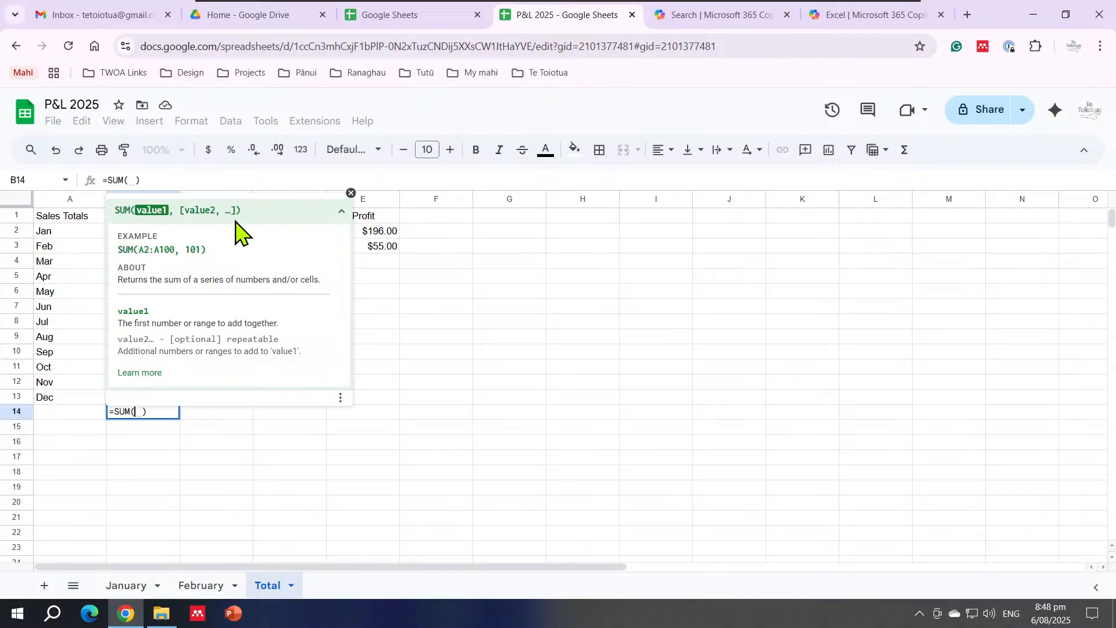
click(341, 211)
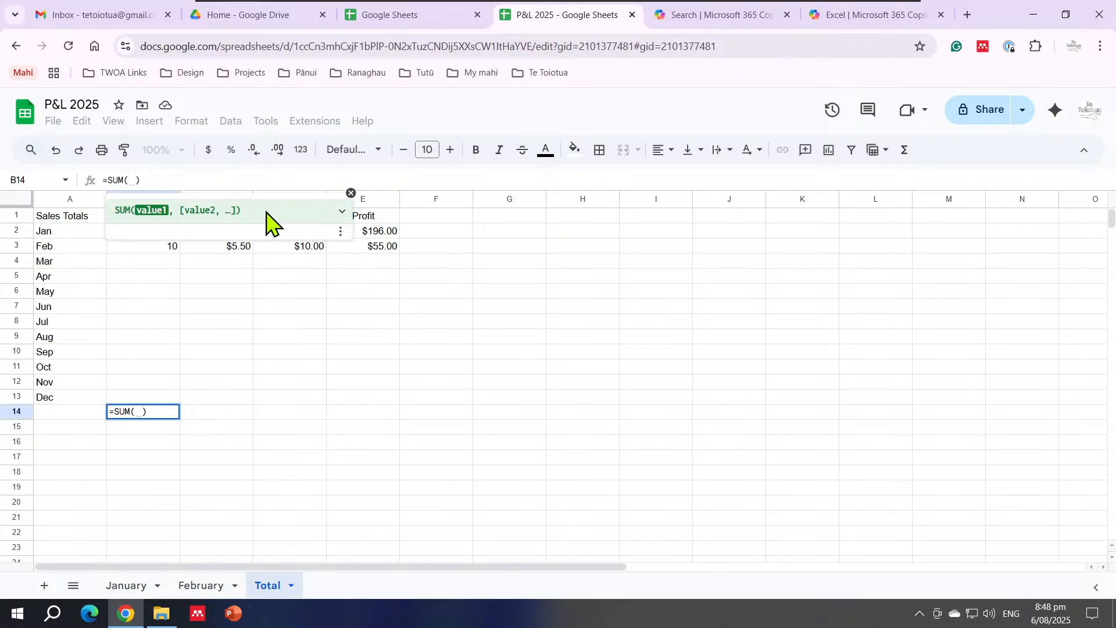
click(270, 183)
click(150, 231)
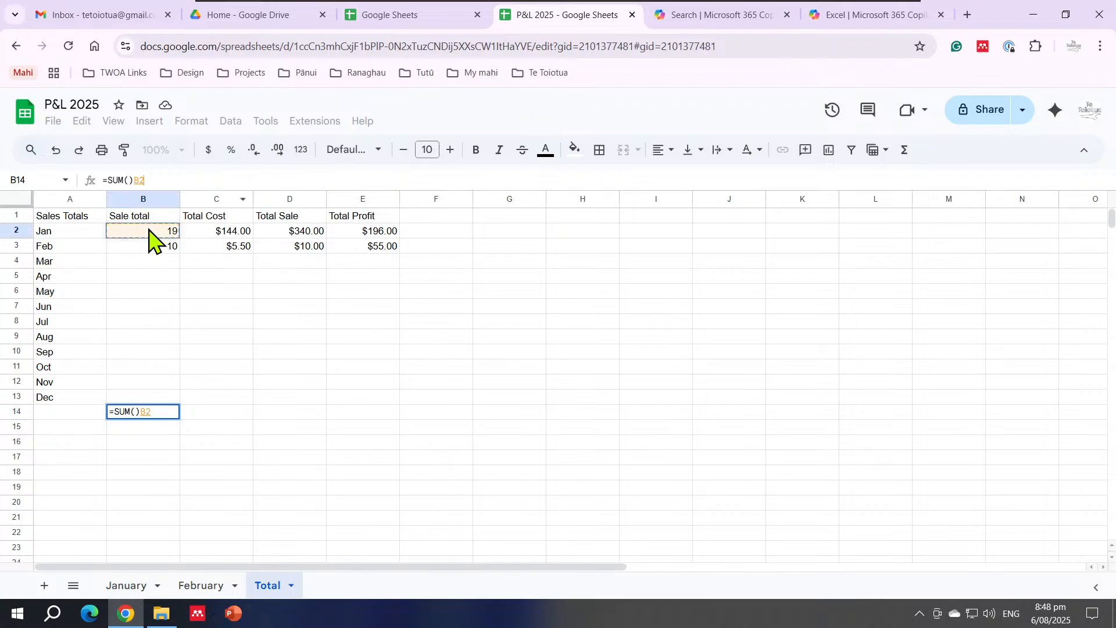
drag(149, 231, 156, 402)
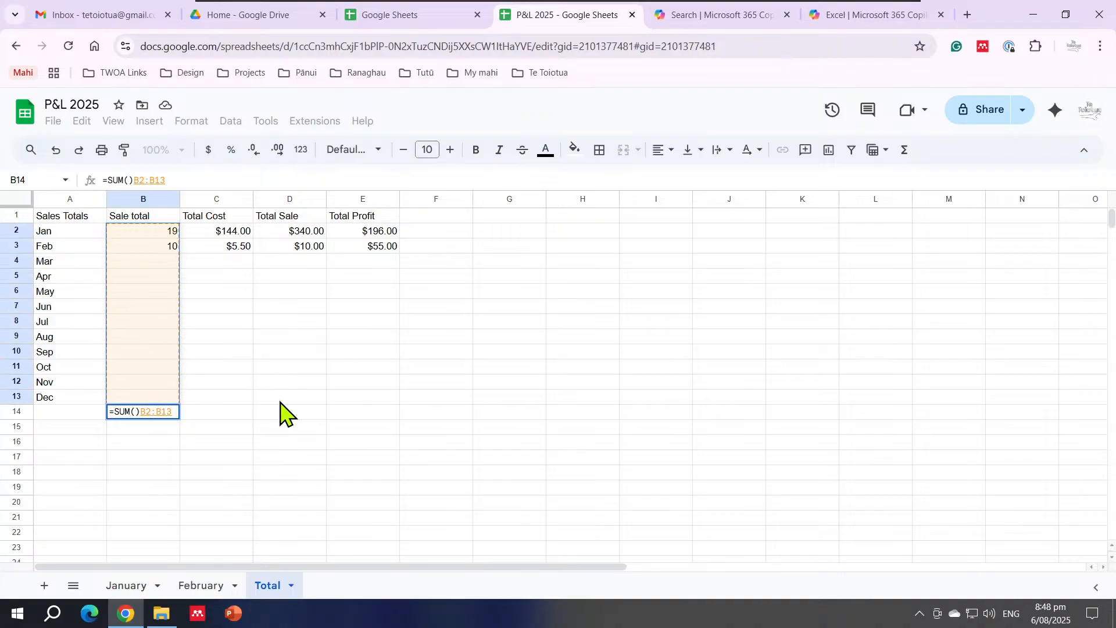
Correct B14's formula so that the range sits inside the parentheses: =SUM(B2:B13)
drag(170, 179, 135, 179)
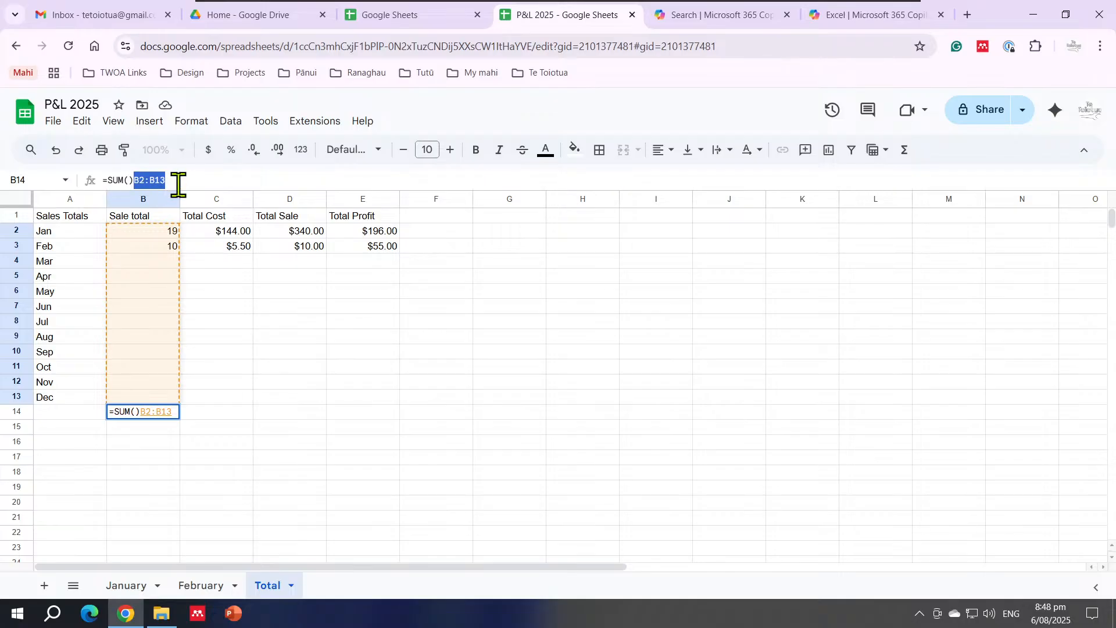
key(BackSpace)
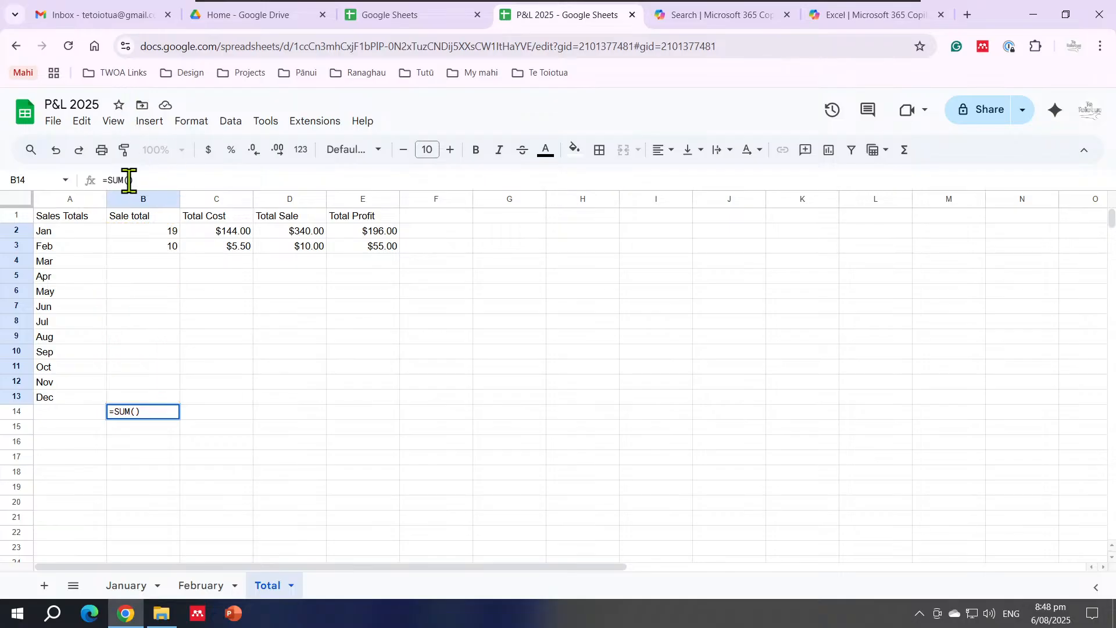
click(128, 180)
text(B2:B13)
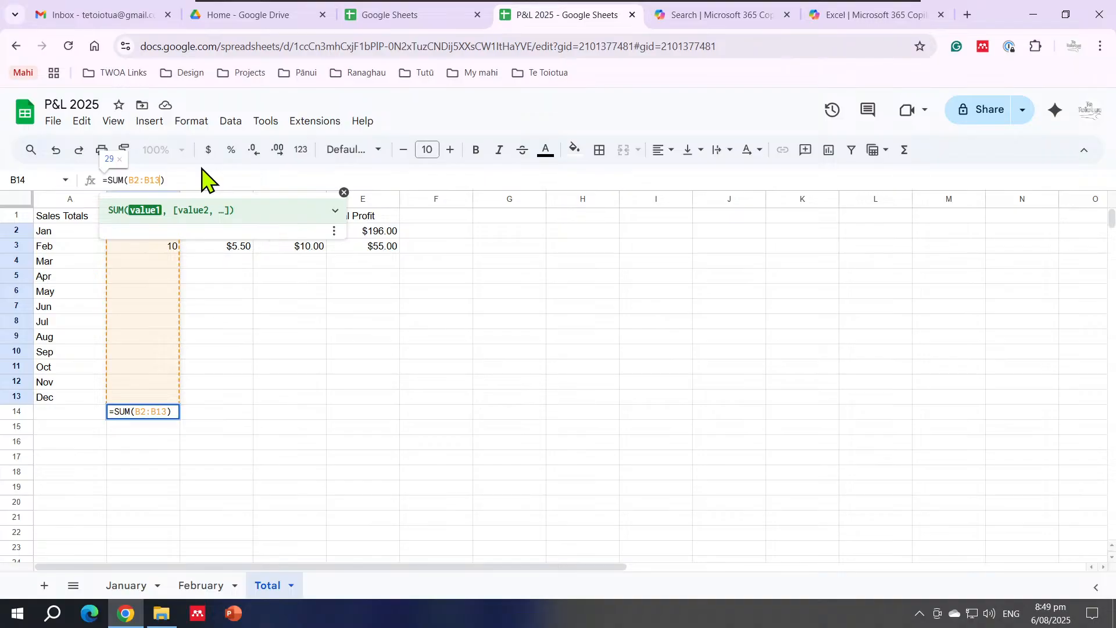
key(Return)
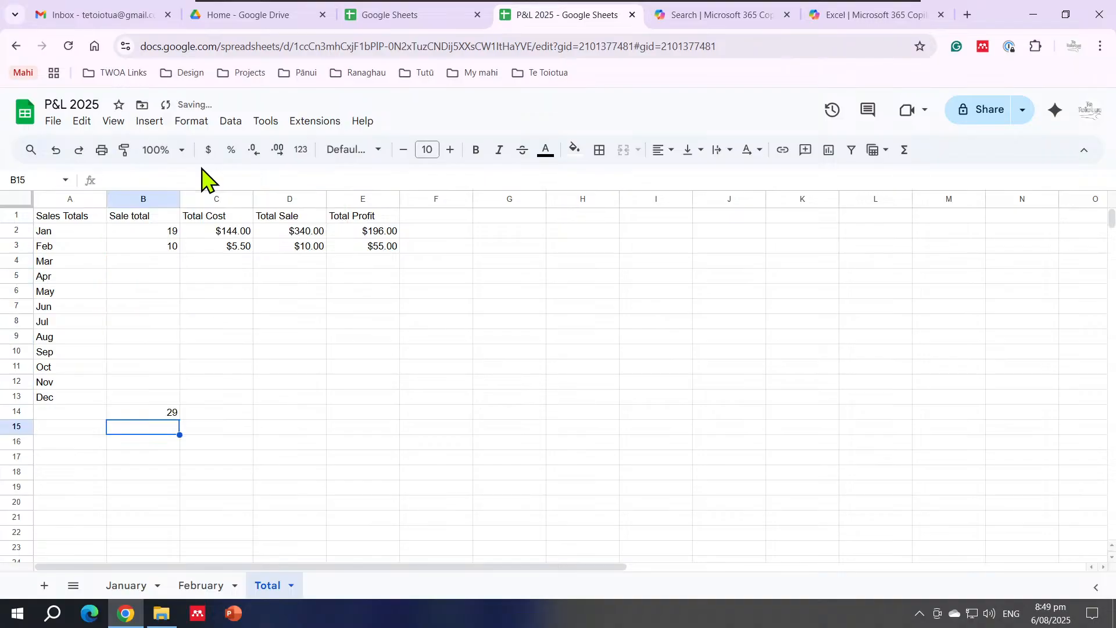
Fill the B14 sum formula across row 14 through E14
click(162, 414)
drag(180, 419, 370, 422)
click(462, 445)
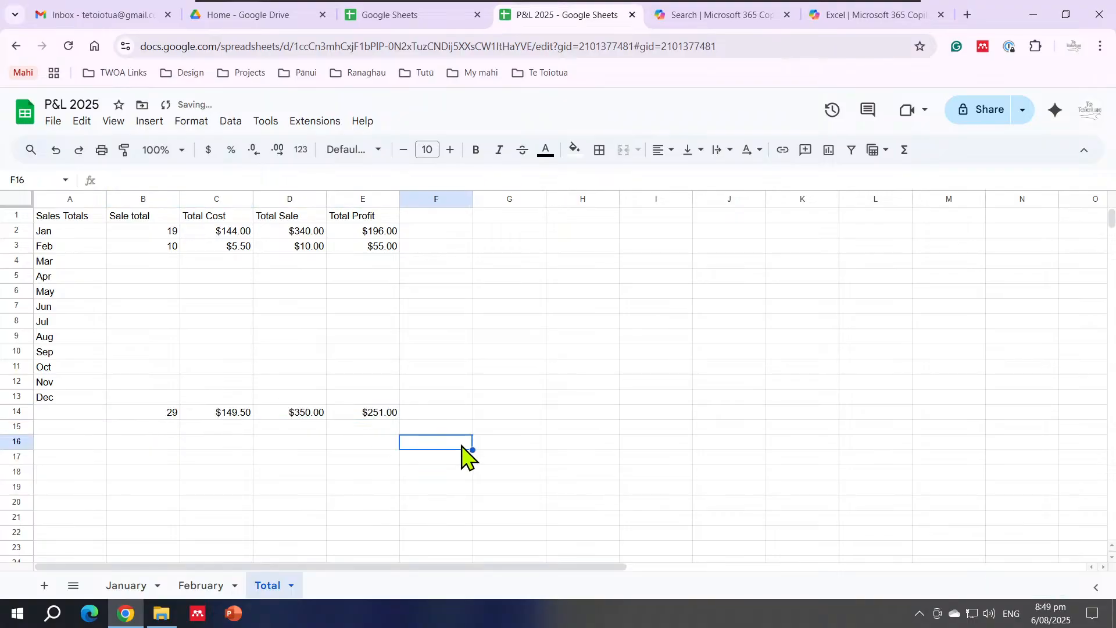
Label the totals row YearTD in A14
click(87, 423)
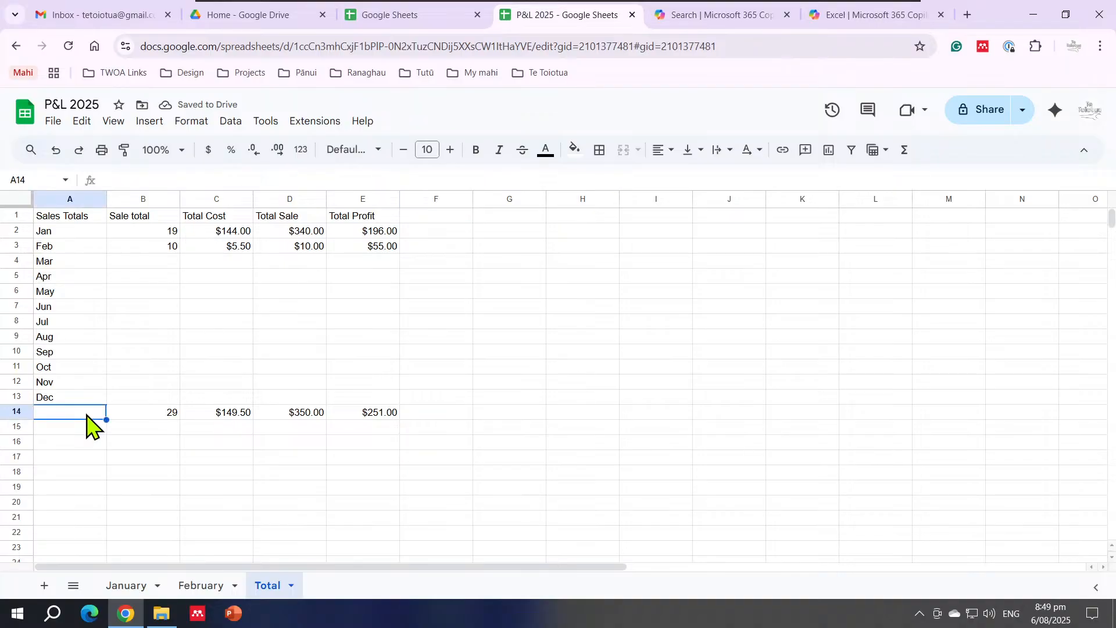
text(Year)
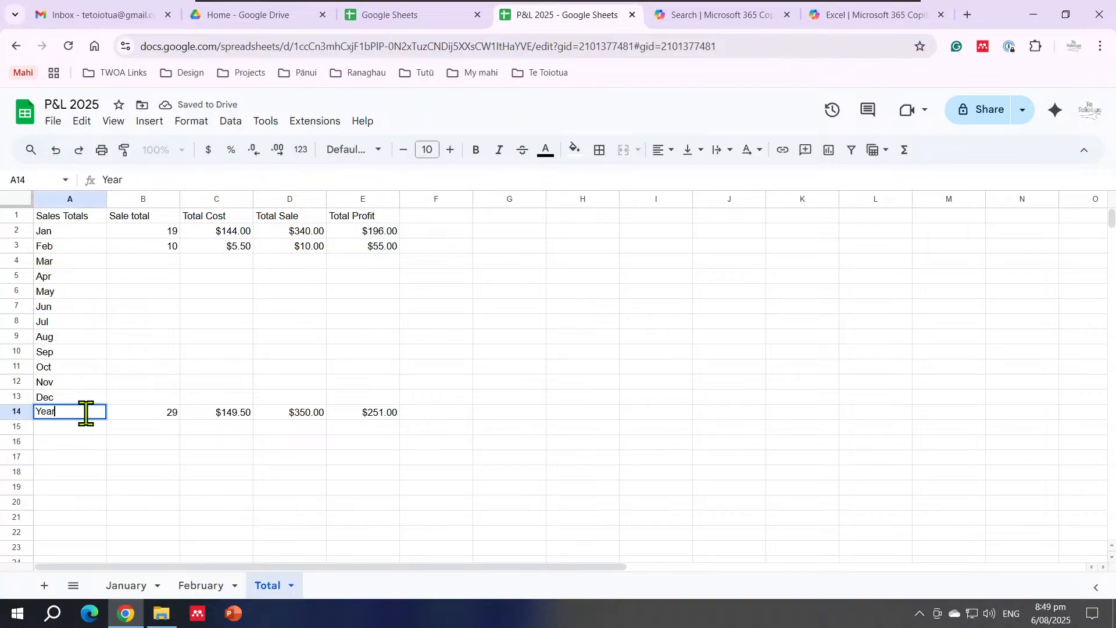
text(TD)
key(ctrl+Return)
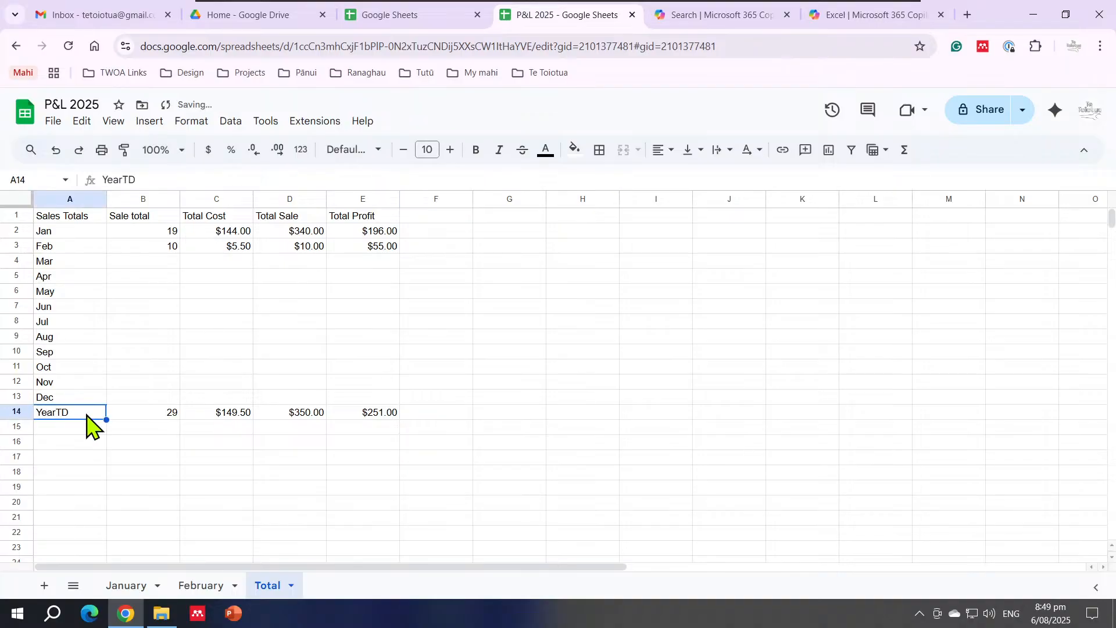
Apply a muted grey-teal fill colour to the YearTD row, A14:E14
drag(91, 416, 379, 417)
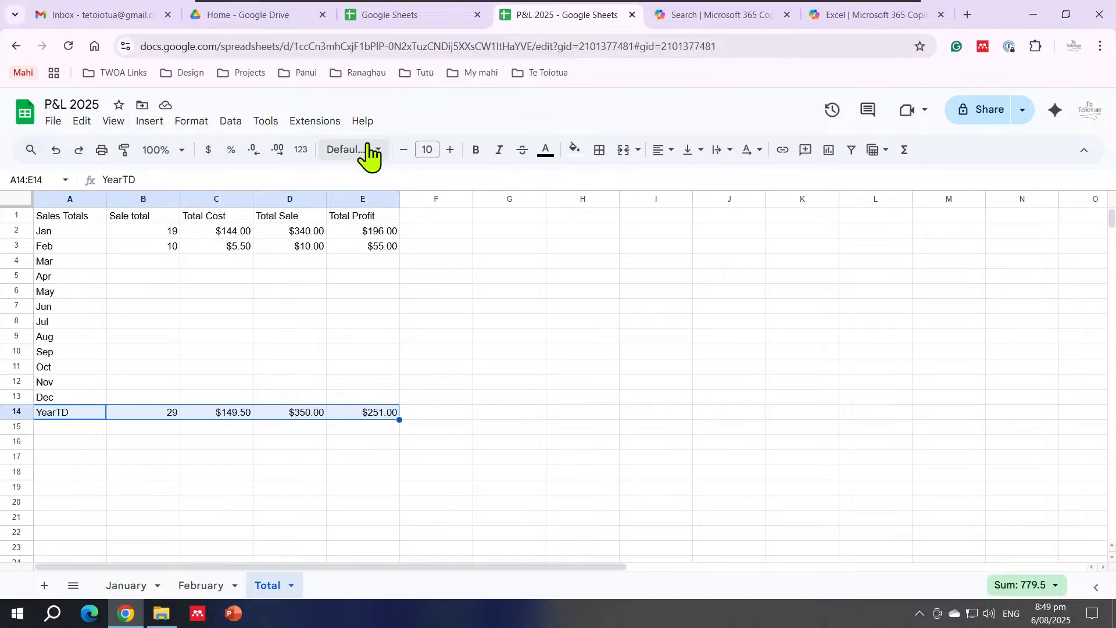
click(574, 151)
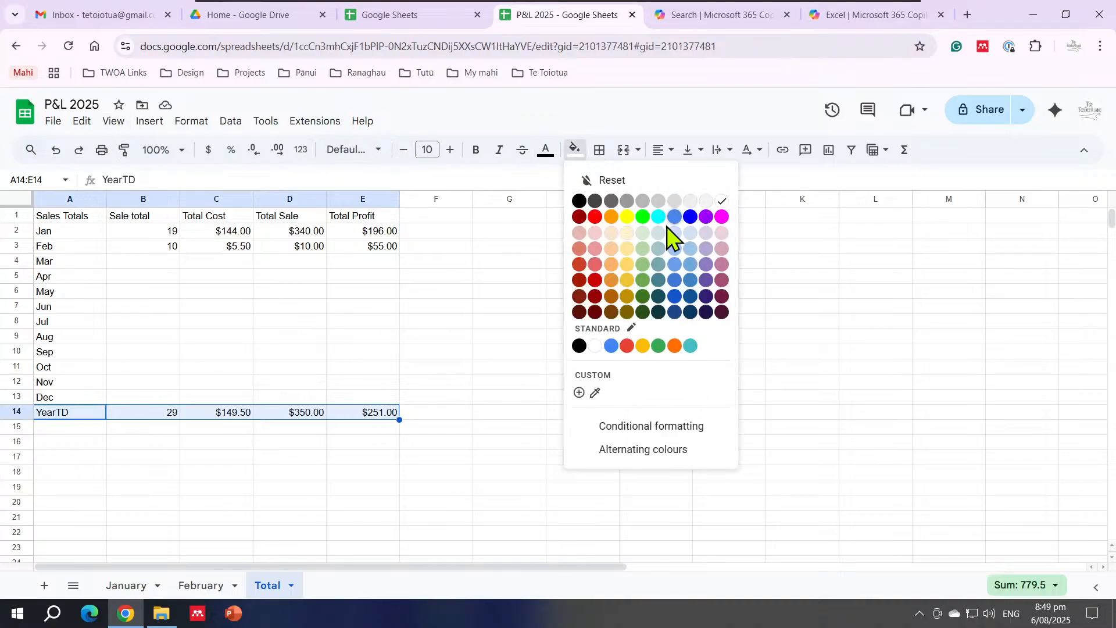
click(658, 249)
click(656, 322)
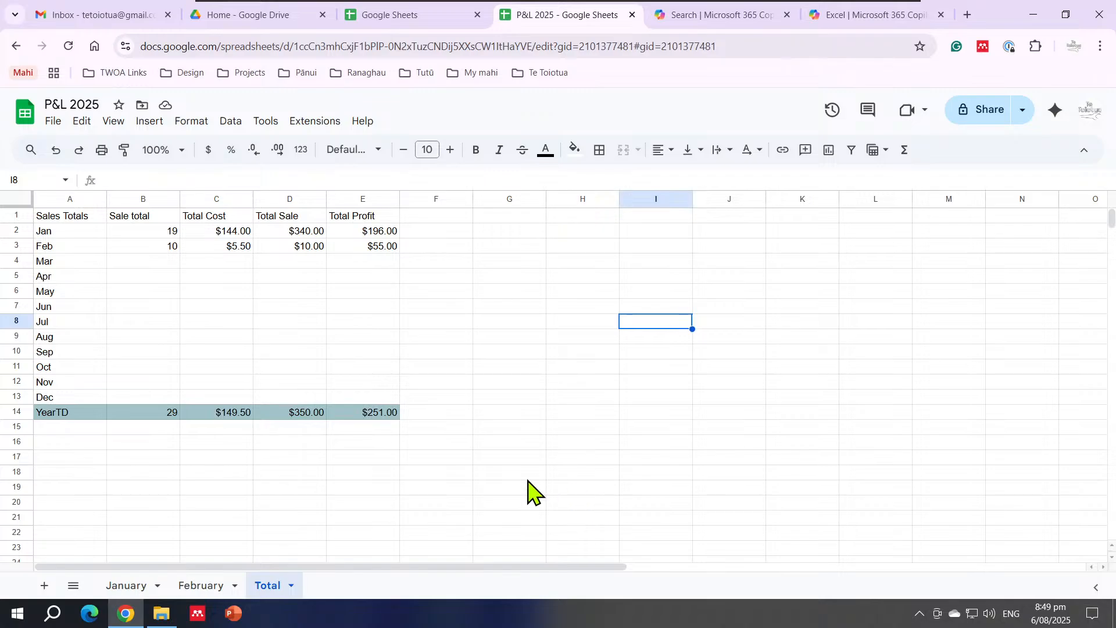
Check the formulas behind January's sale total in B2 and total cost in C2
click(156, 230)
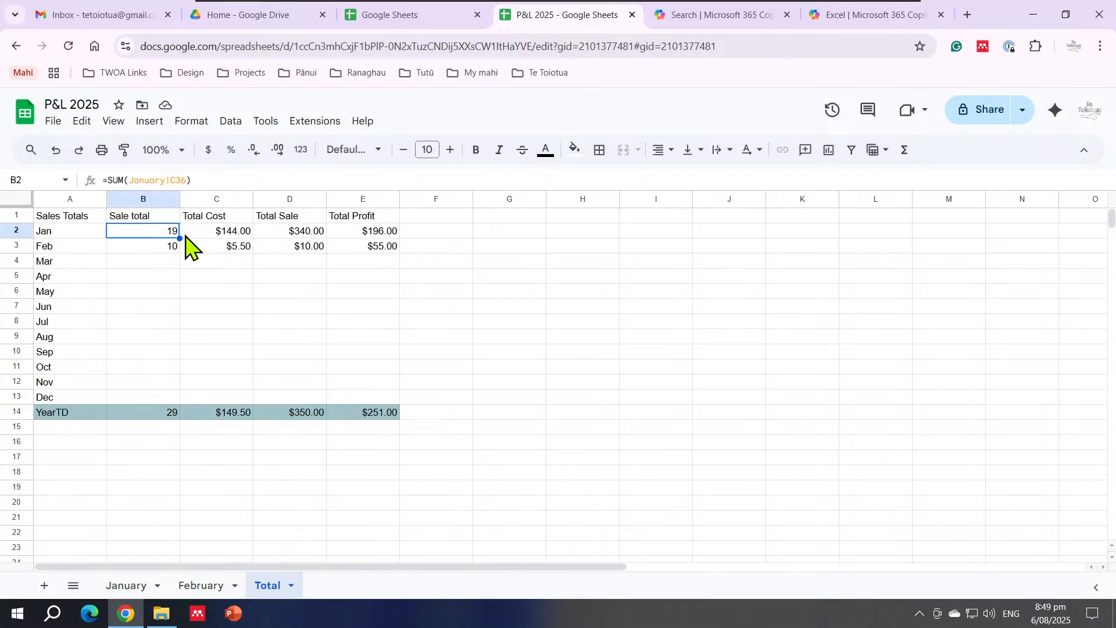
click(235, 232)
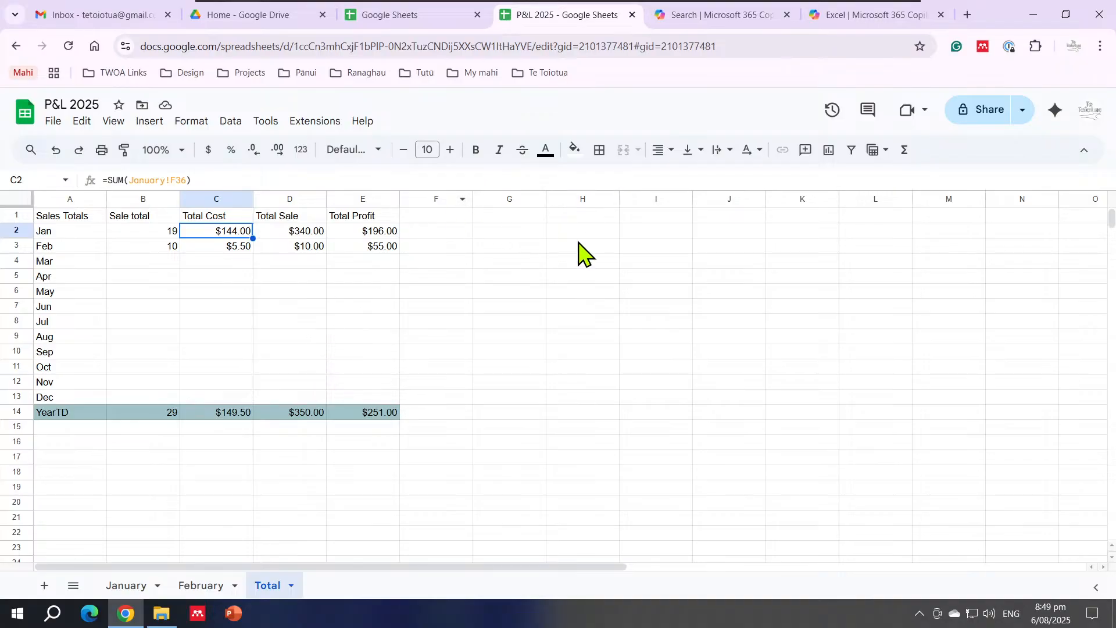
click(518, 262)
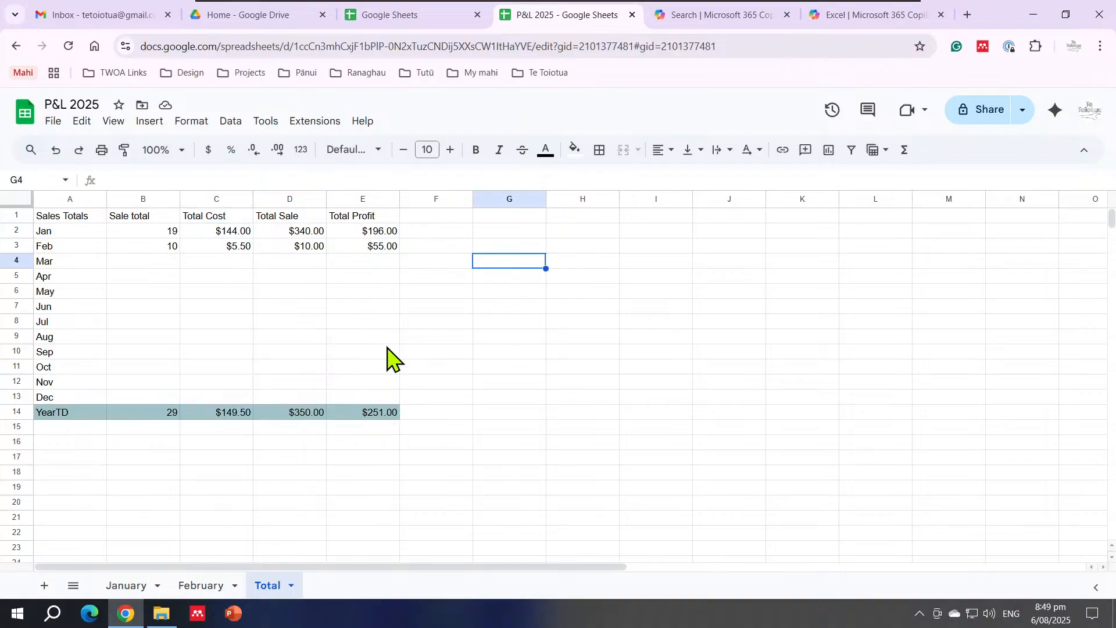
click(437, 342)
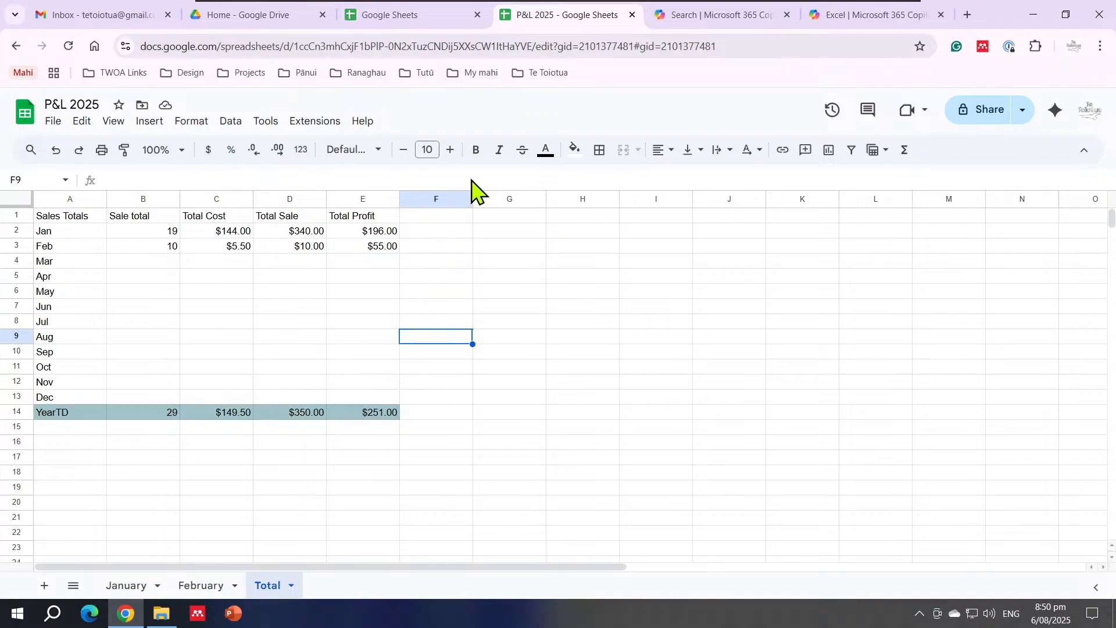
Close the two Google Sheets browser tabs and open the CMM Assessment 2_K2_Budget Templates workbook from the Downloads folder in Excel
middle_click(546, 27)
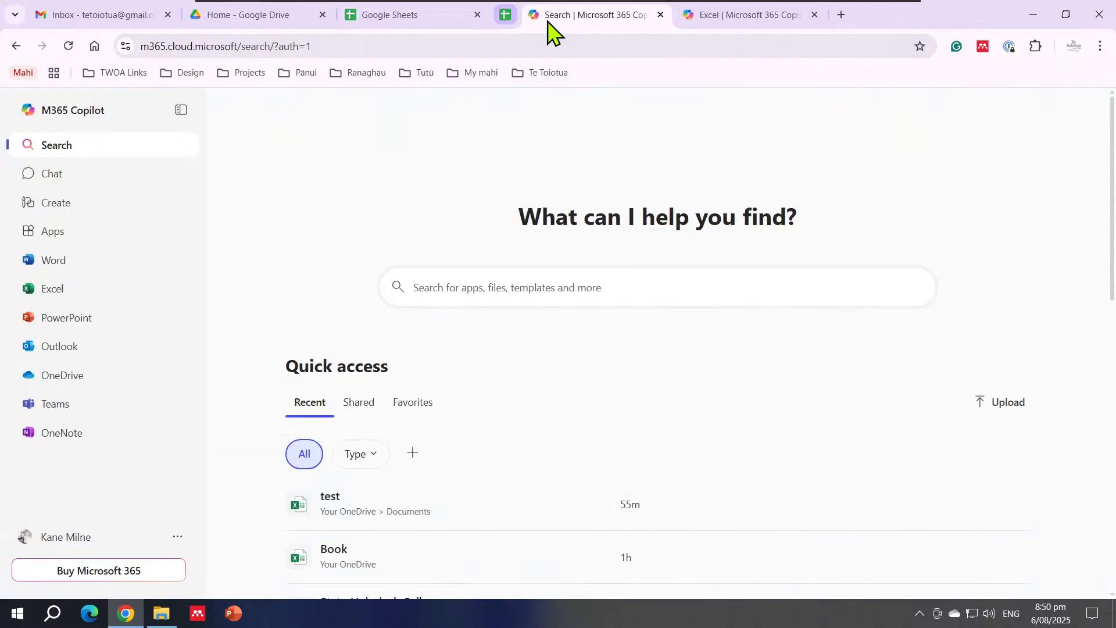
middle_click(438, 21)
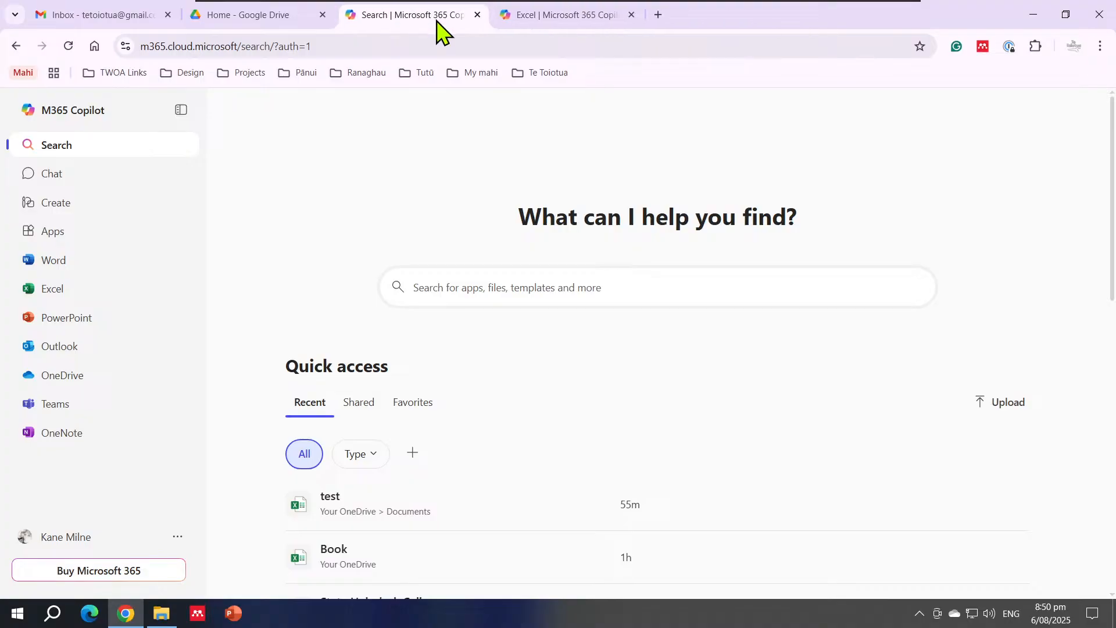
click(163, 614)
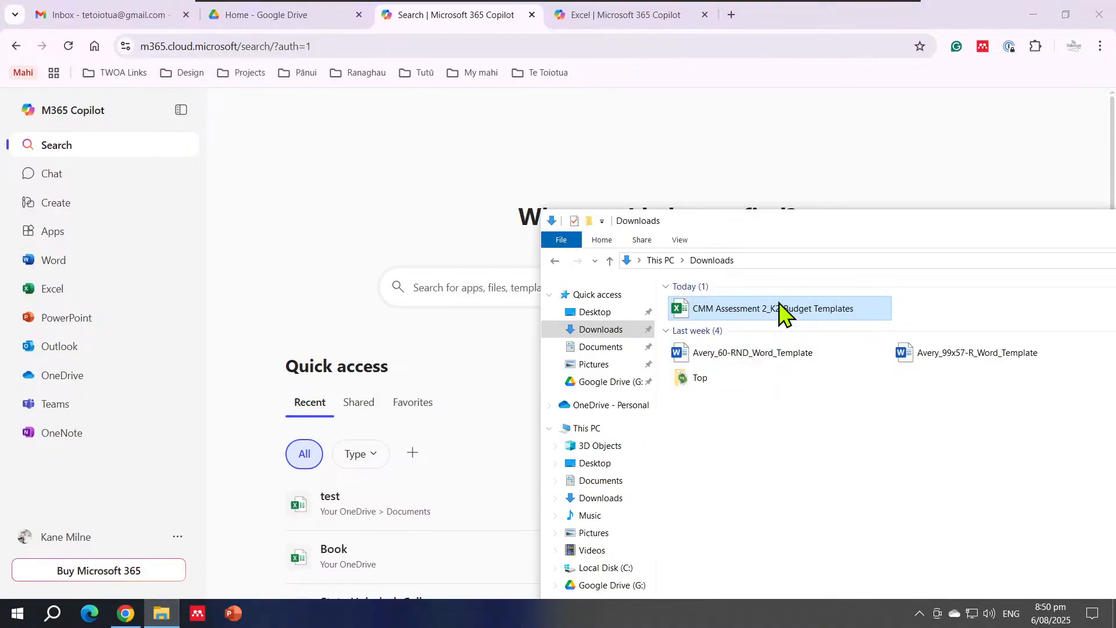
drag(791, 228, 518, 145)
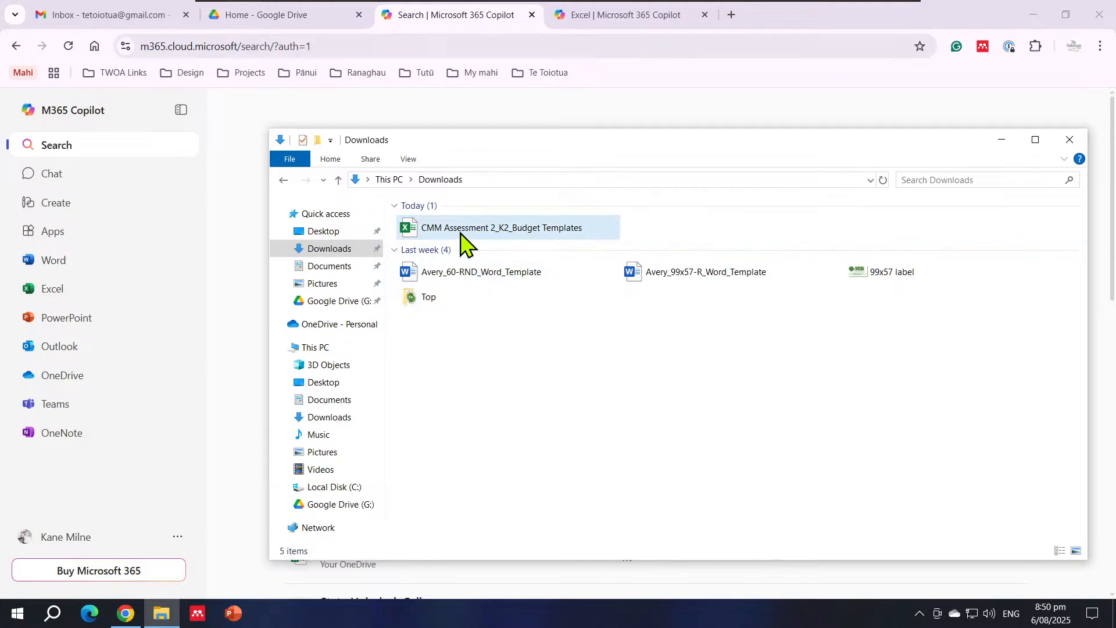
double_click(463, 241)
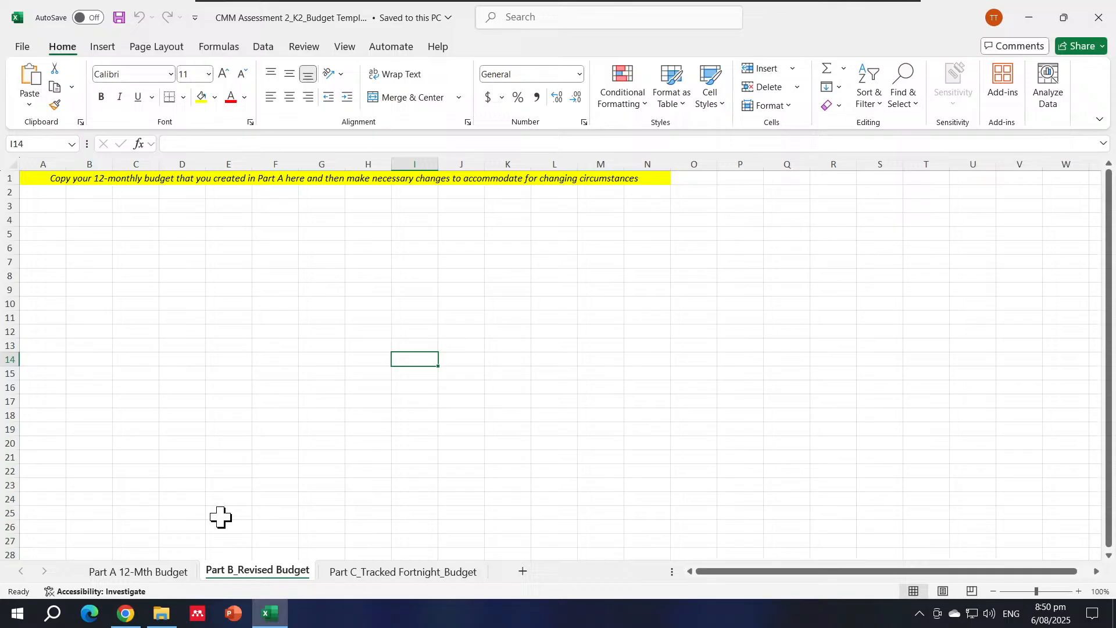
Look through the workbook's Part A 12-Mth Budget, Part B_Revised Budget and Part C_Tracked Fortnight_Budget sheets, and close it
click(154, 576)
click(250, 575)
click(384, 573)
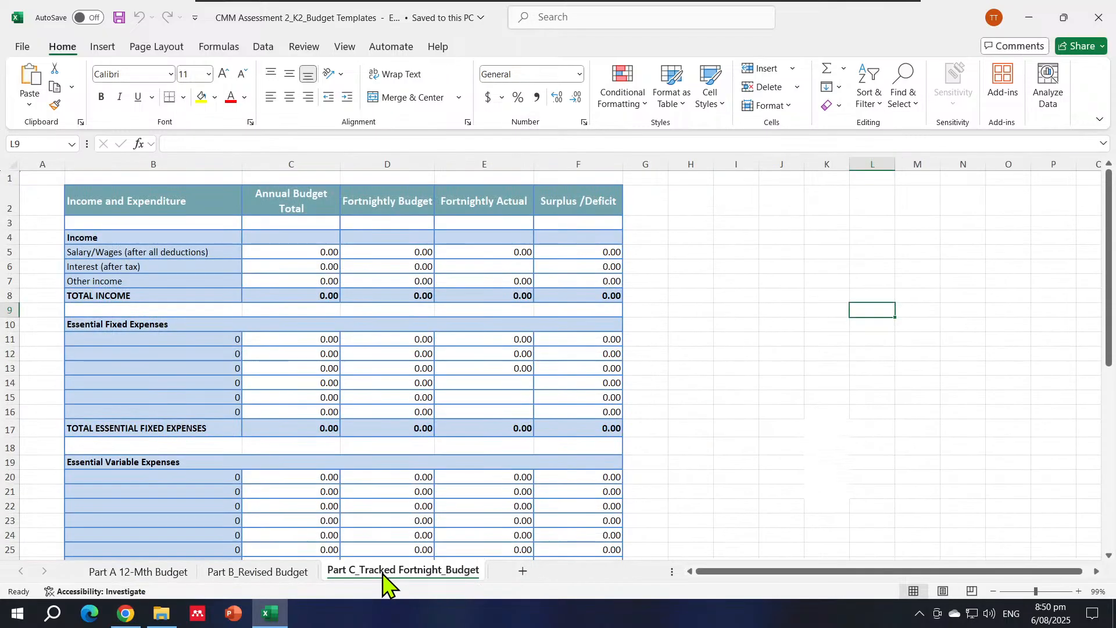
click(157, 575)
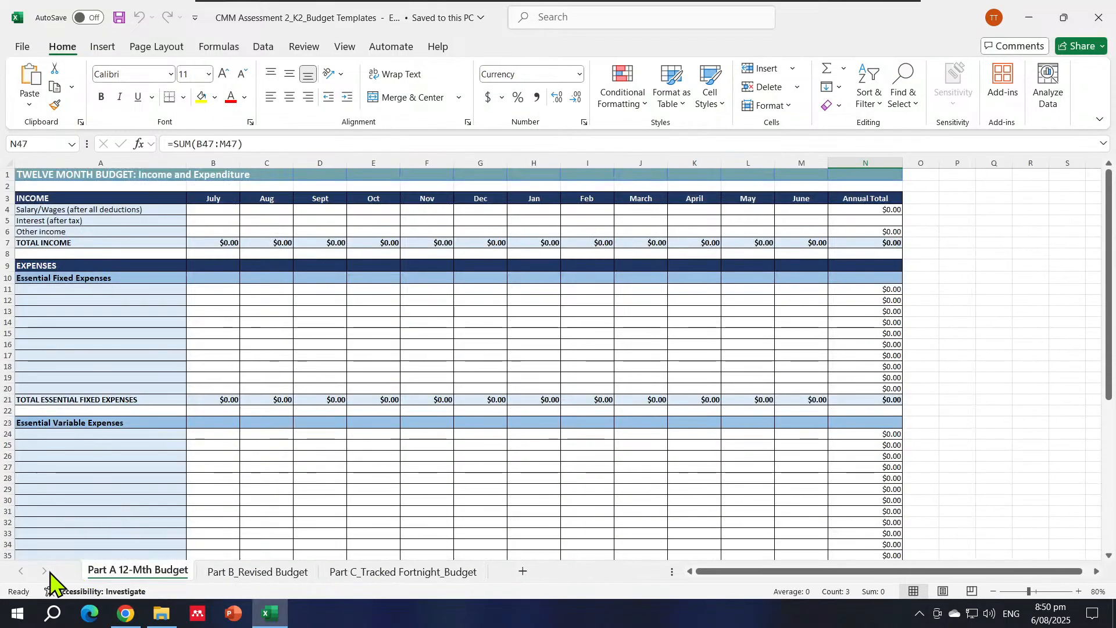
click(233, 576)
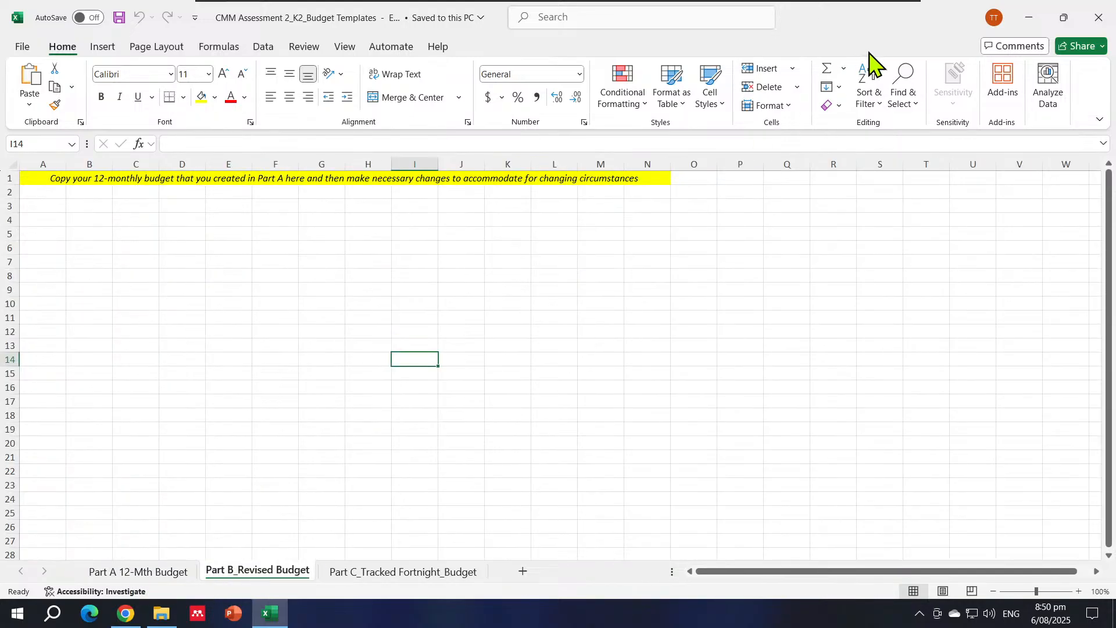
click(1103, 20)
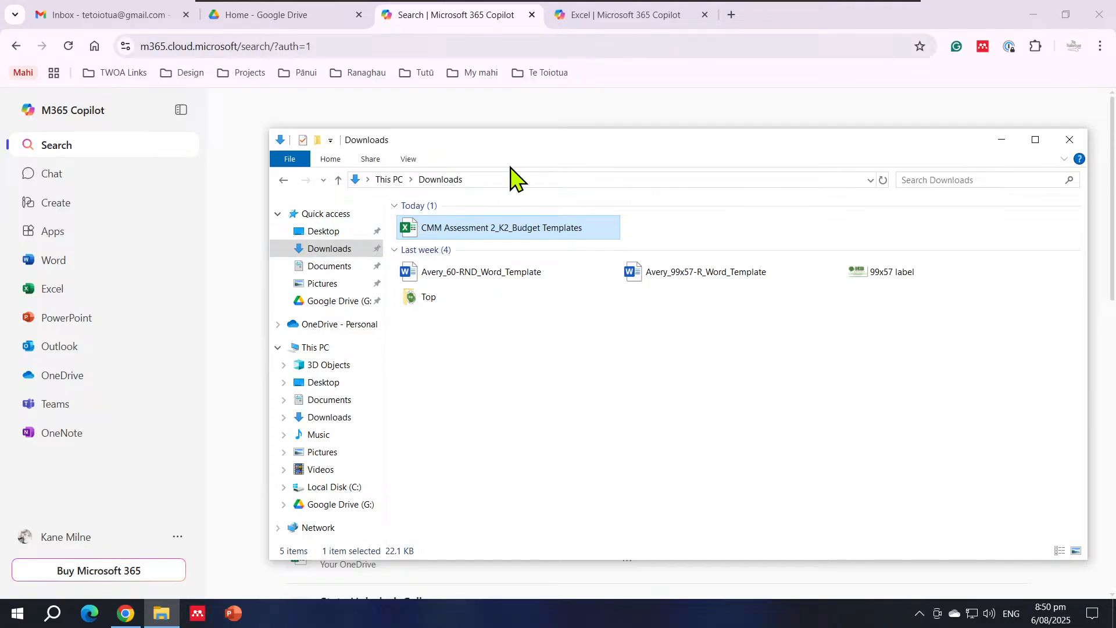
Move the Downloads window aside and open OneDrive from the Microsoft 365 Copilot page
drag(513, 142, 643, 158)
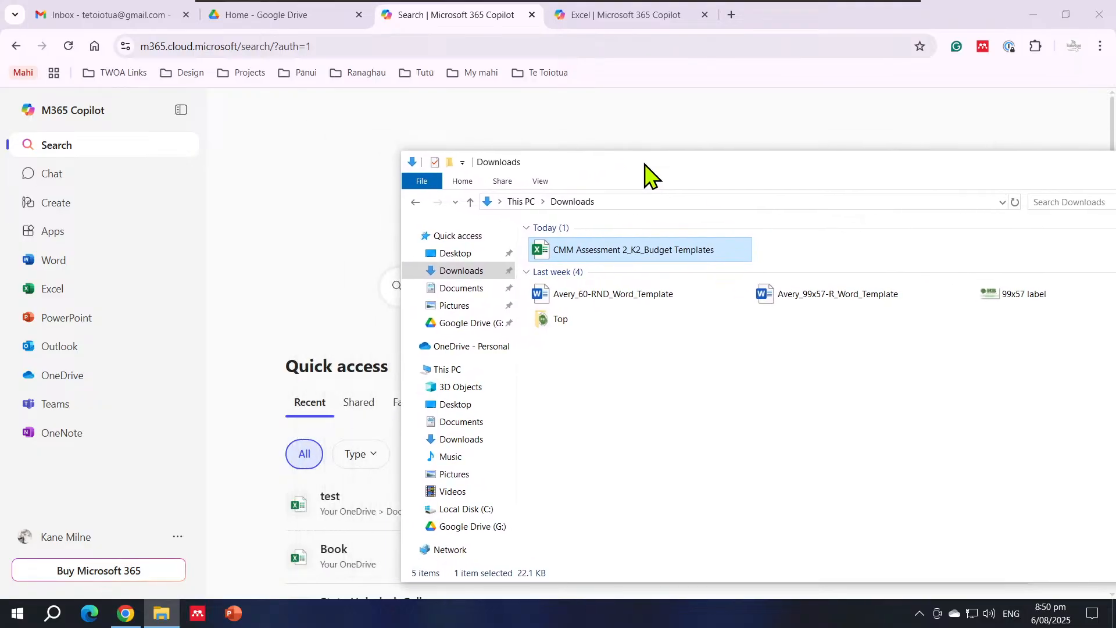
click(469, 34)
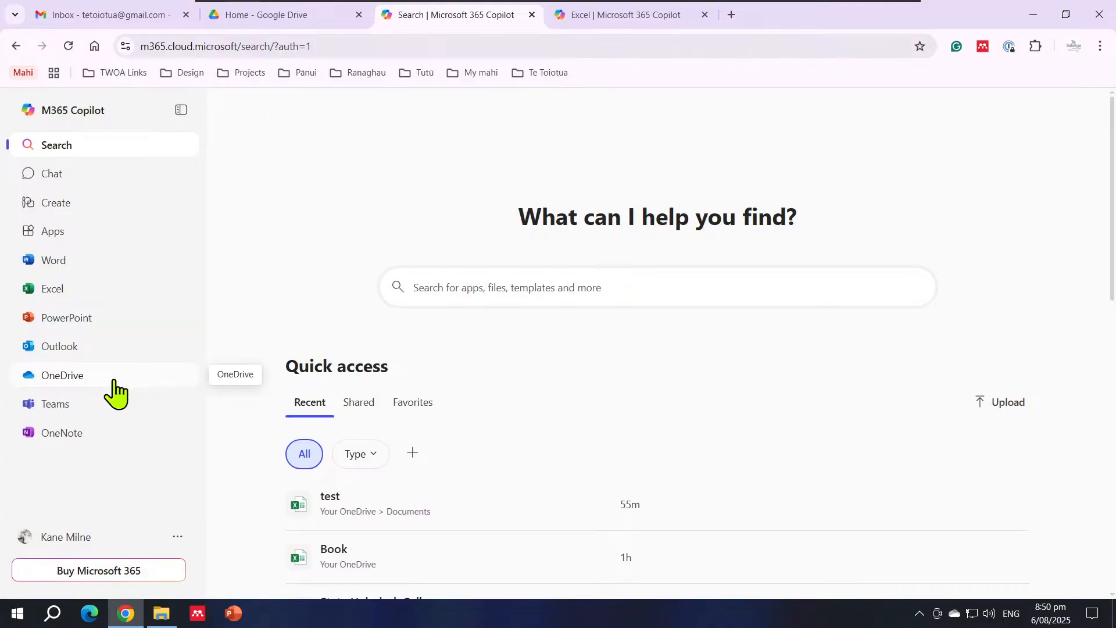
click(56, 384)
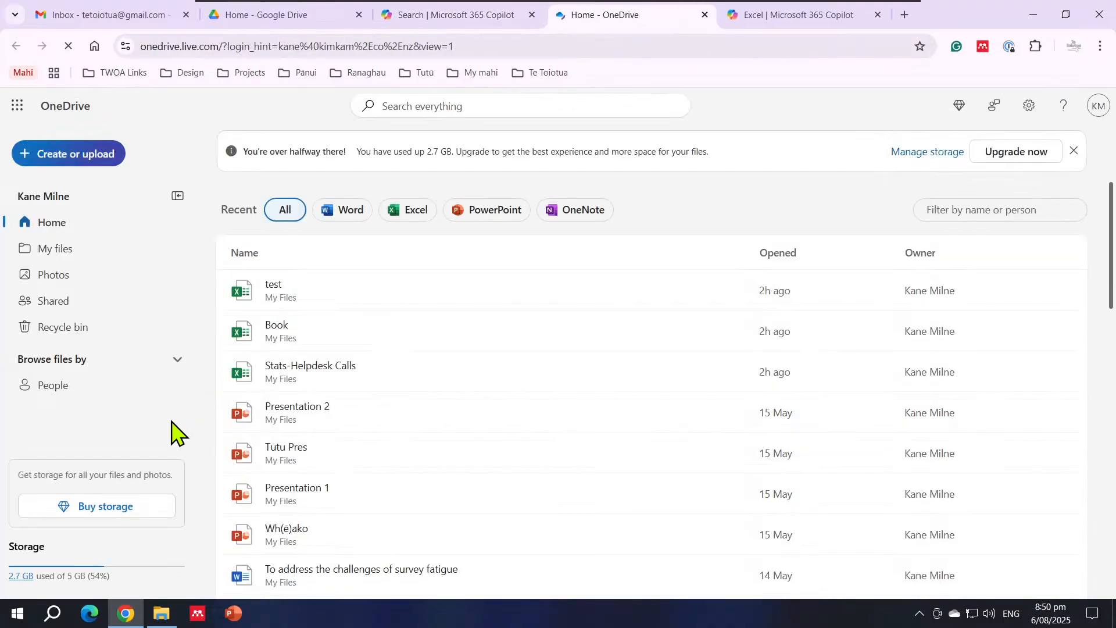
Try to upload the CMM Assessment 2_K2_Budget Templates workbook from Downloads to OneDrive's Home page
click(161, 614)
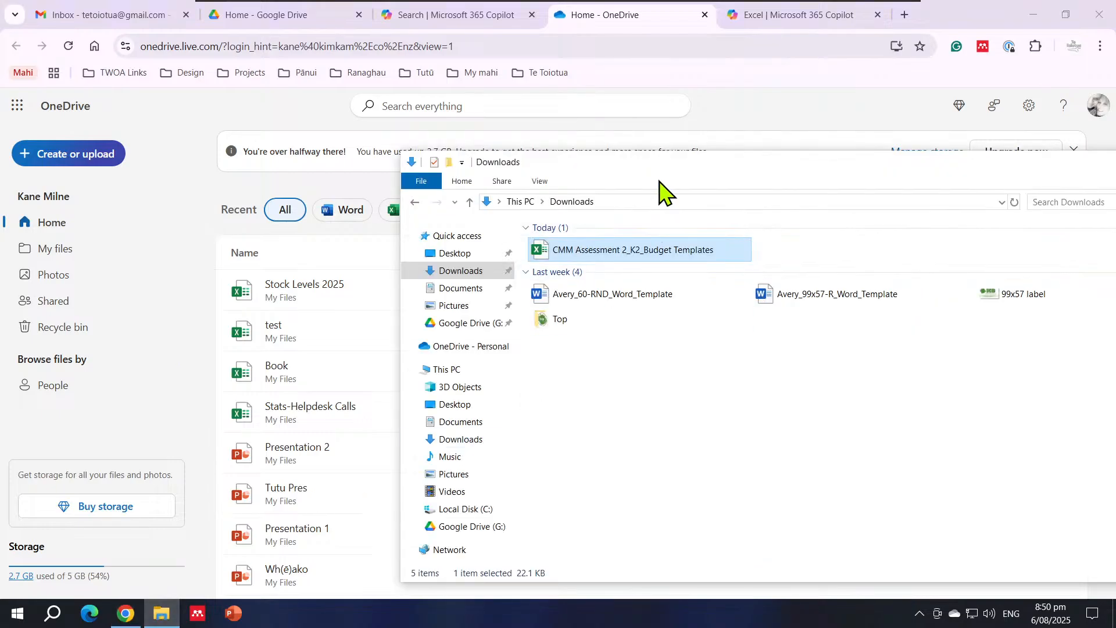
drag(662, 181, 842, 178)
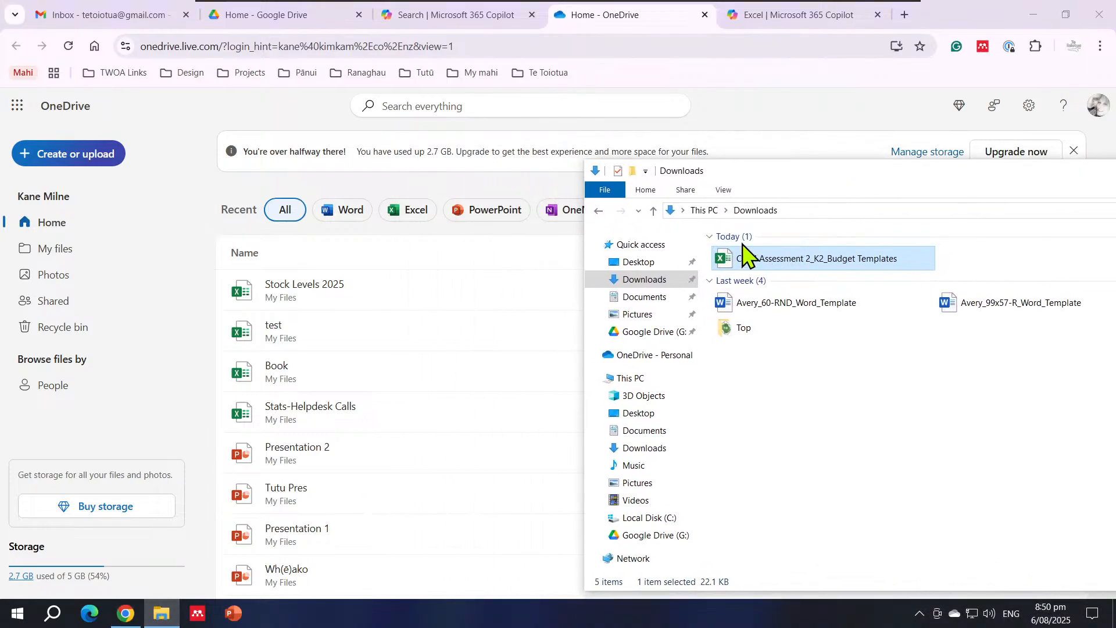
drag(732, 167, 750, 163)
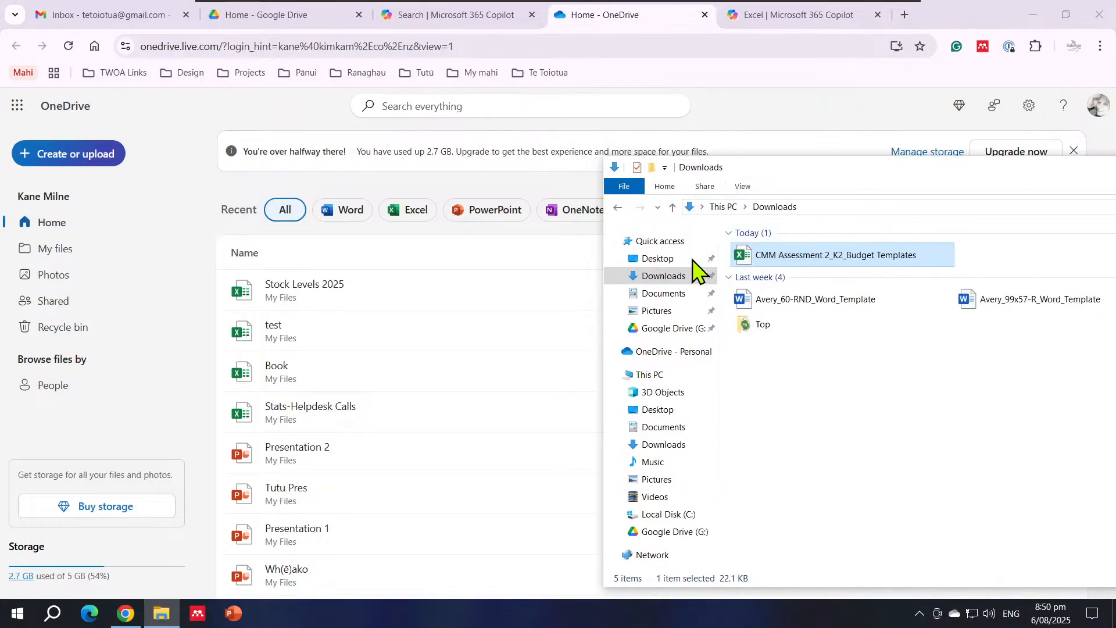
drag(696, 270, 499, 356)
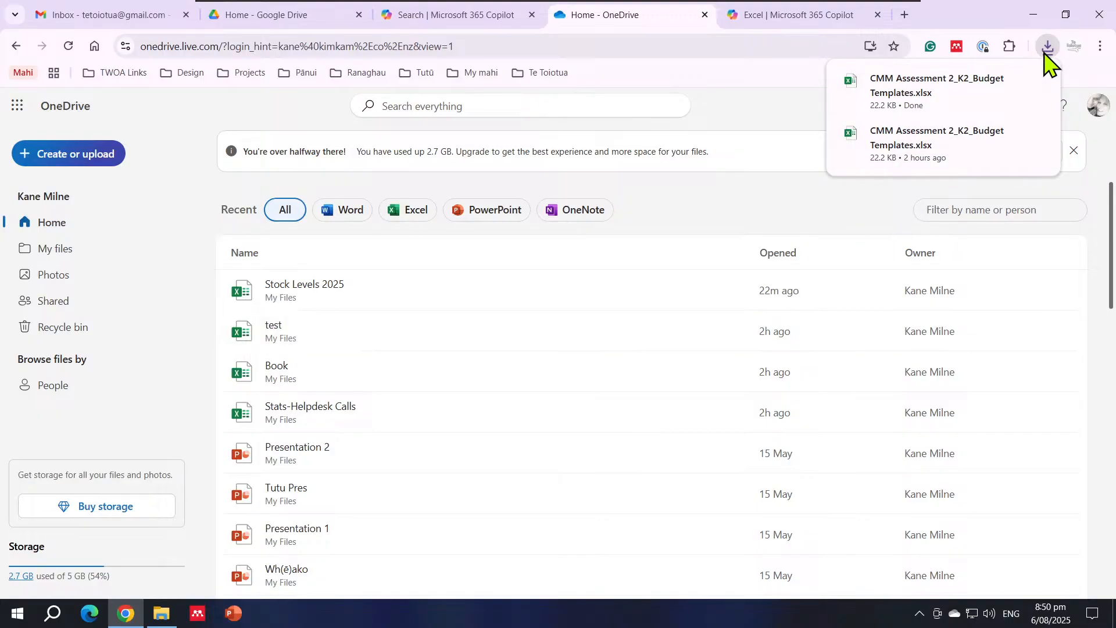
Upload the CMM Assessment 2_K2_Budget Templates workbook from the Downloads folder to OneDrive's My files
click(76, 250)
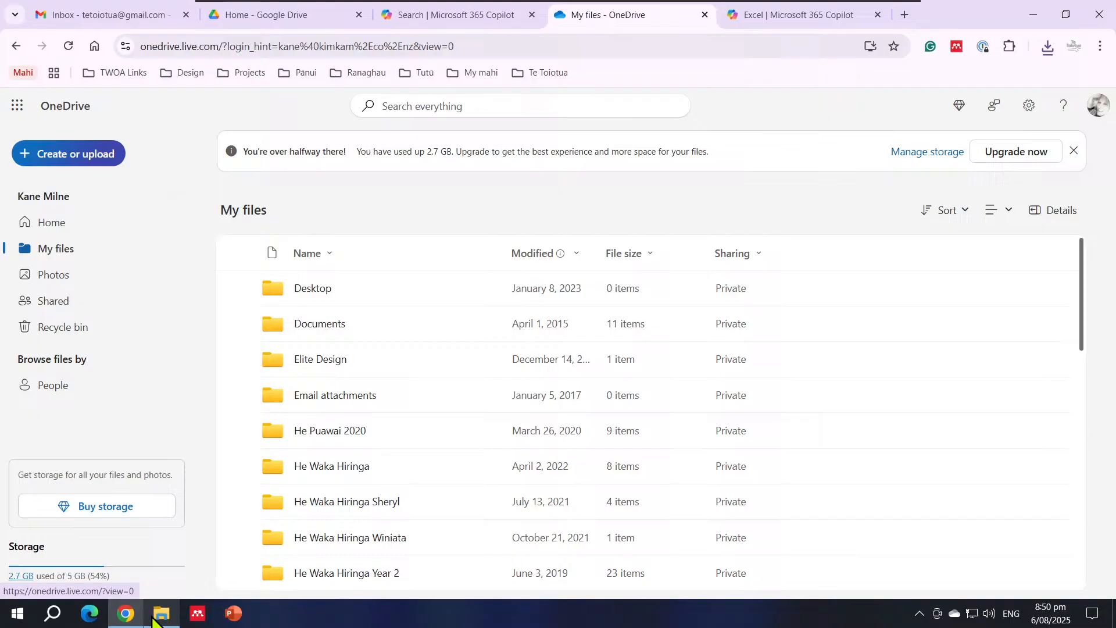
click(169, 615)
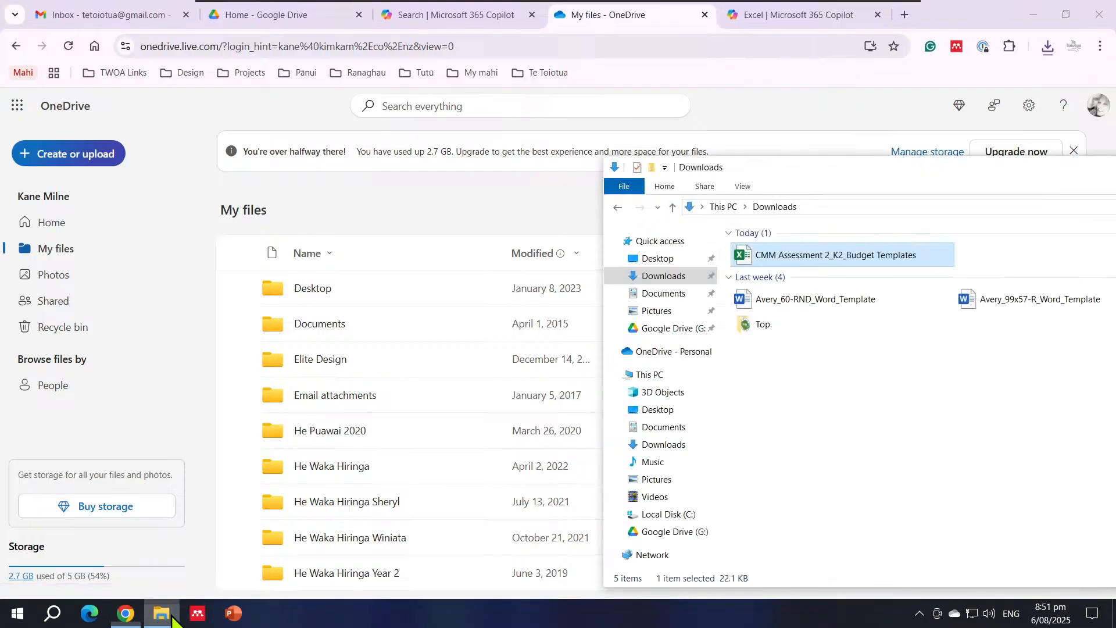
scroll(435, 441, down, 15)
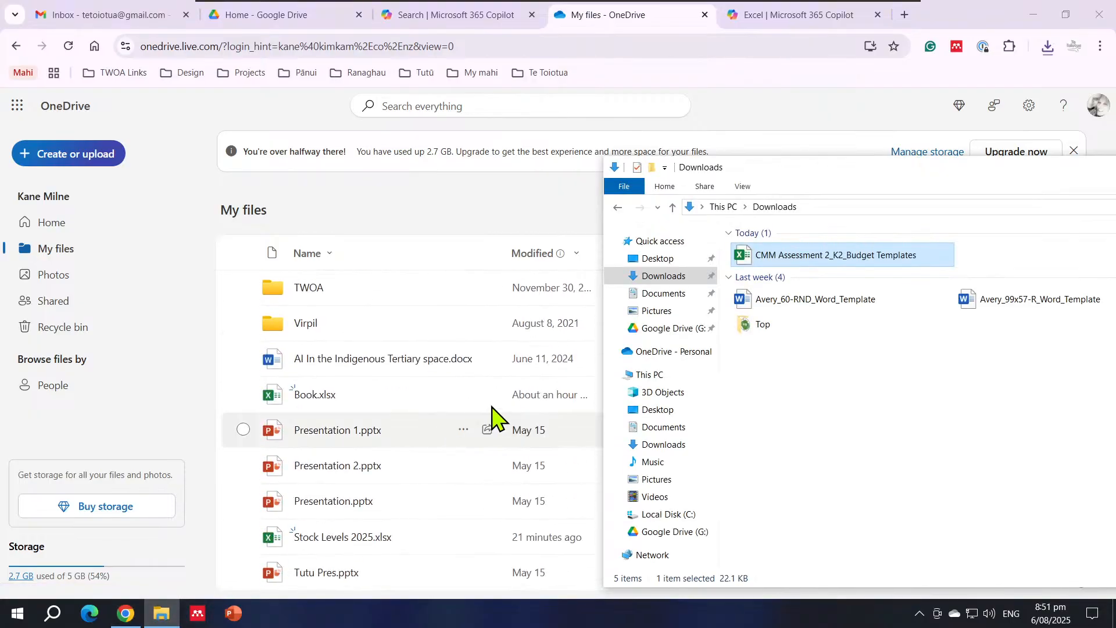
drag(779, 257, 450, 402)
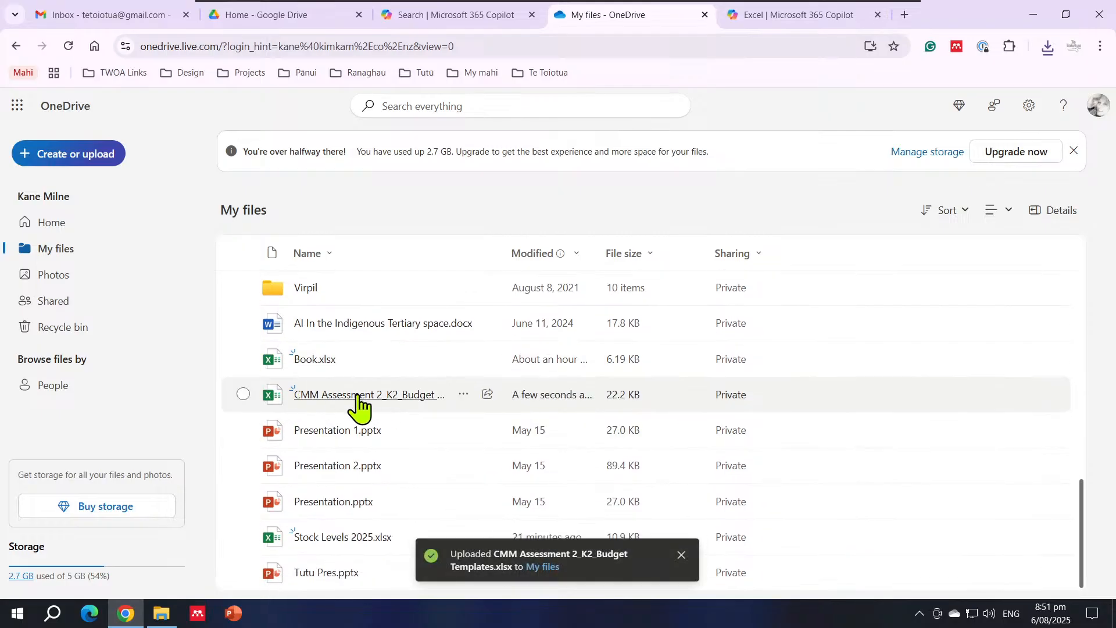
Move the uploaded CMM Assessment 2_K2_Budget Templates workbook into the Virpil folder in OneDrive
scroll(363, 407, up, 5)
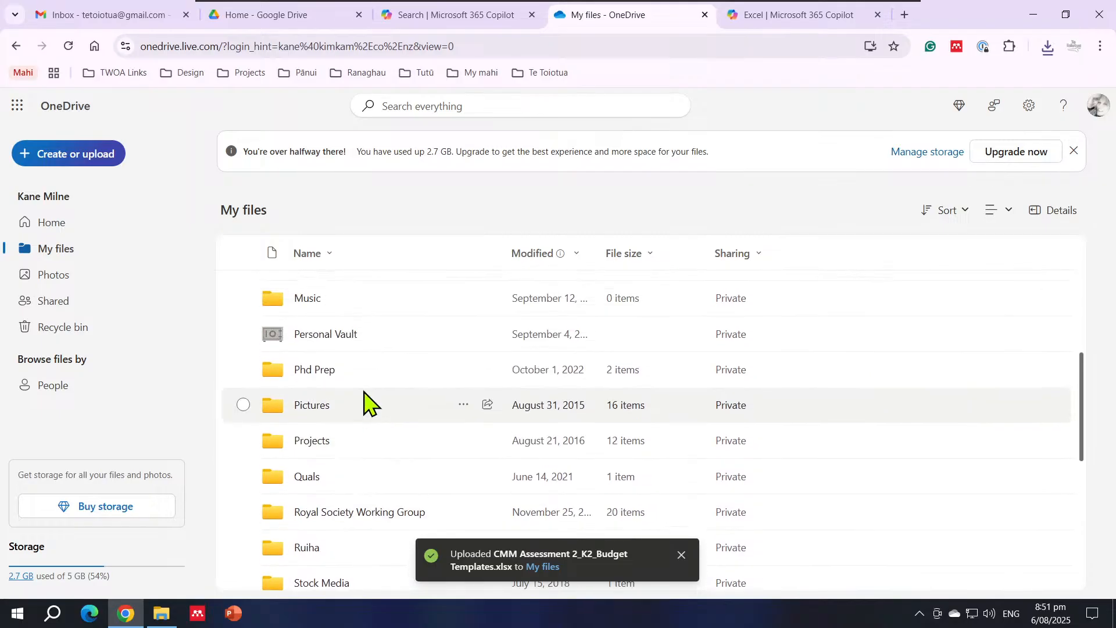
scroll(364, 407, down, 5)
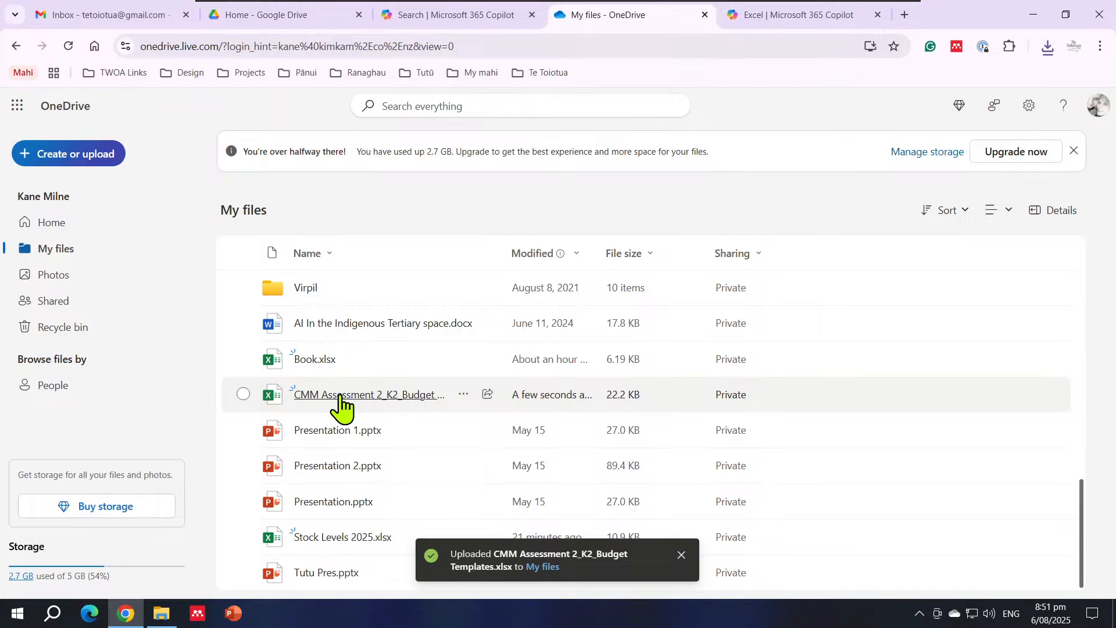
drag(342, 406, 332, 291)
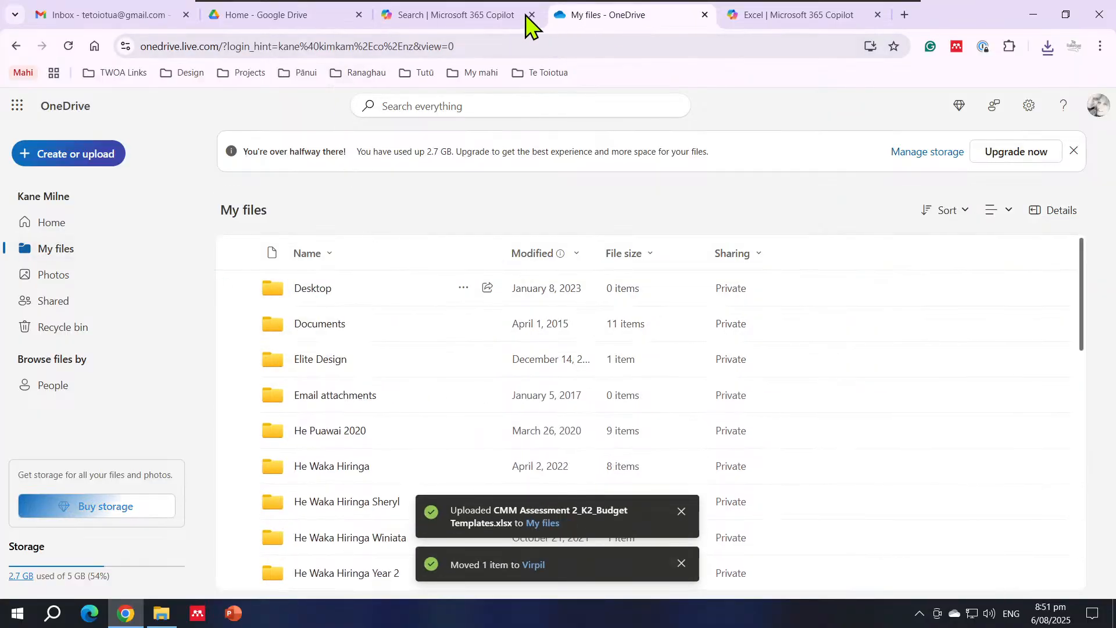
Switch to Google Drive and upload the CMM Assessment 2_K2_Budget Templates workbook from Downloads to My Drive
click(274, 16)
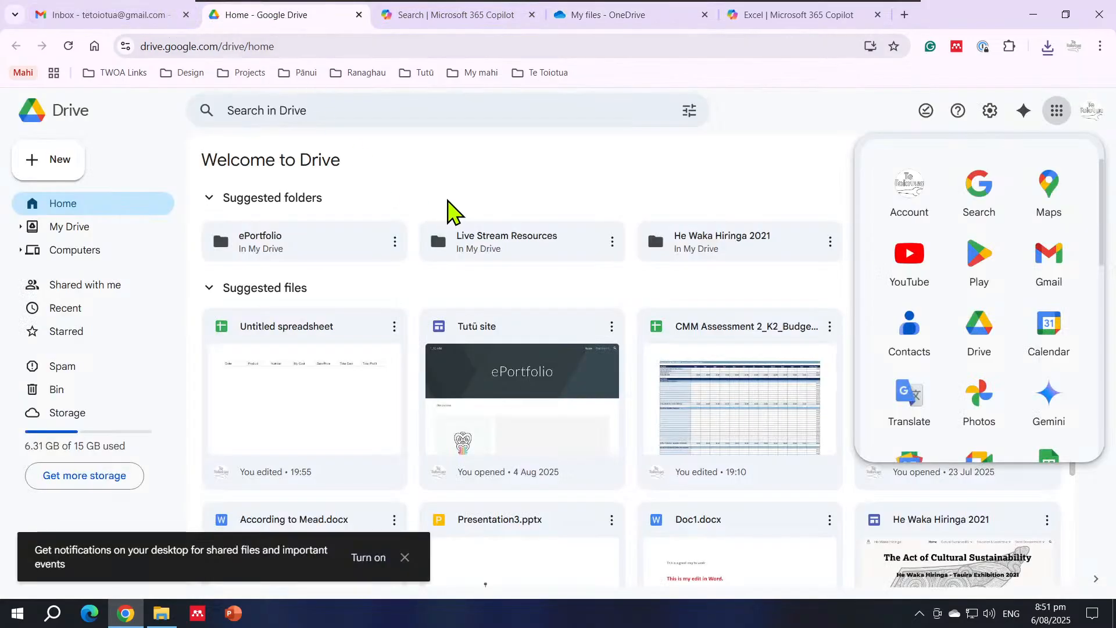
click(445, 196)
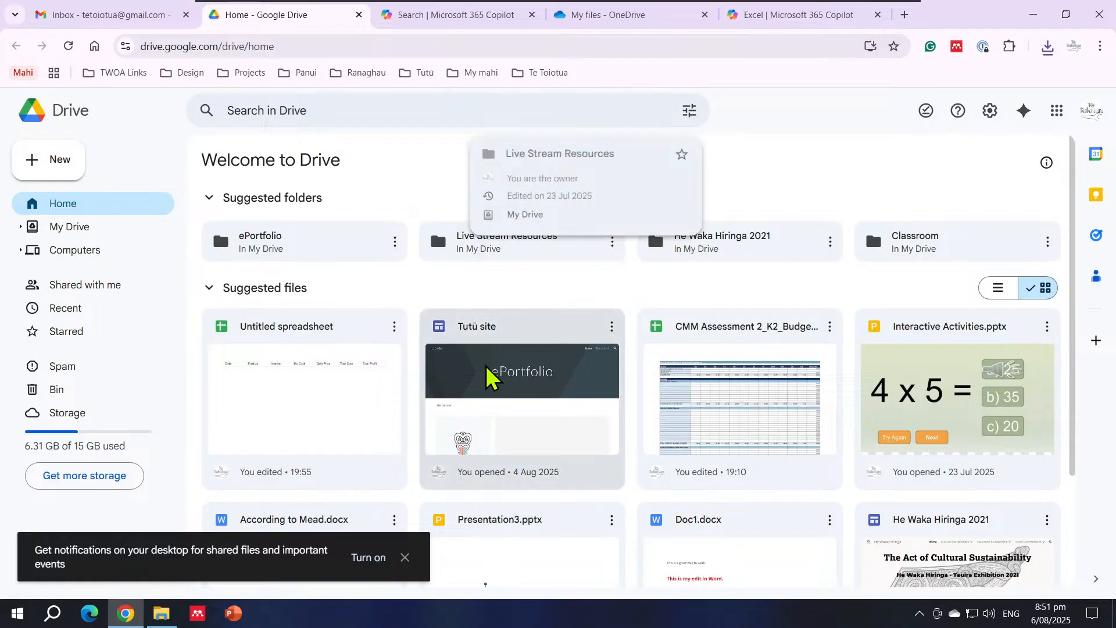
click(163, 618)
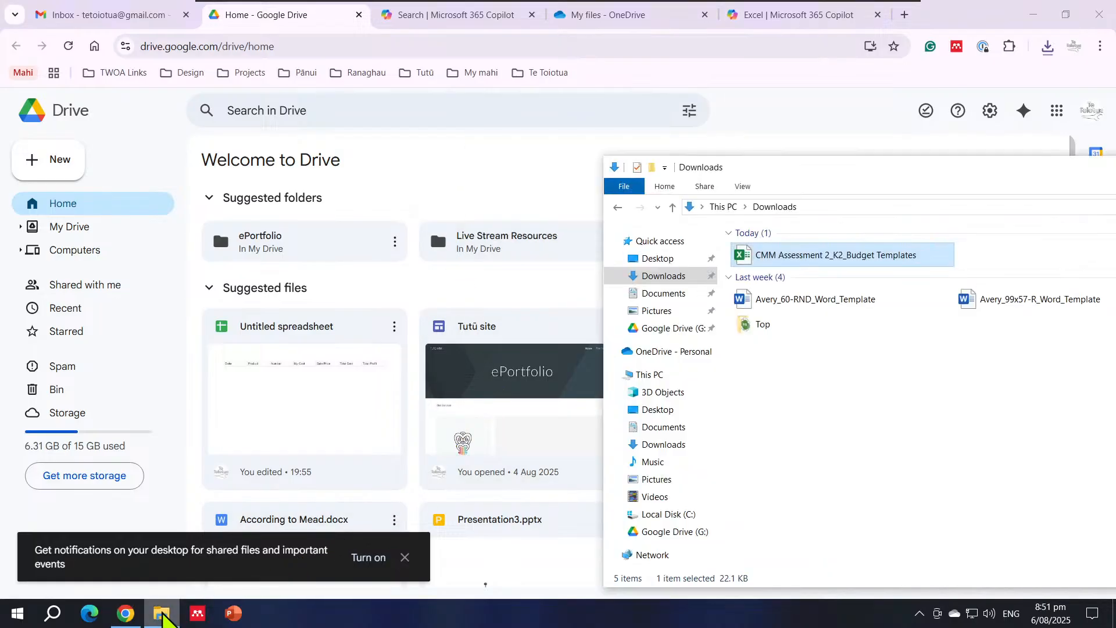
click(66, 213)
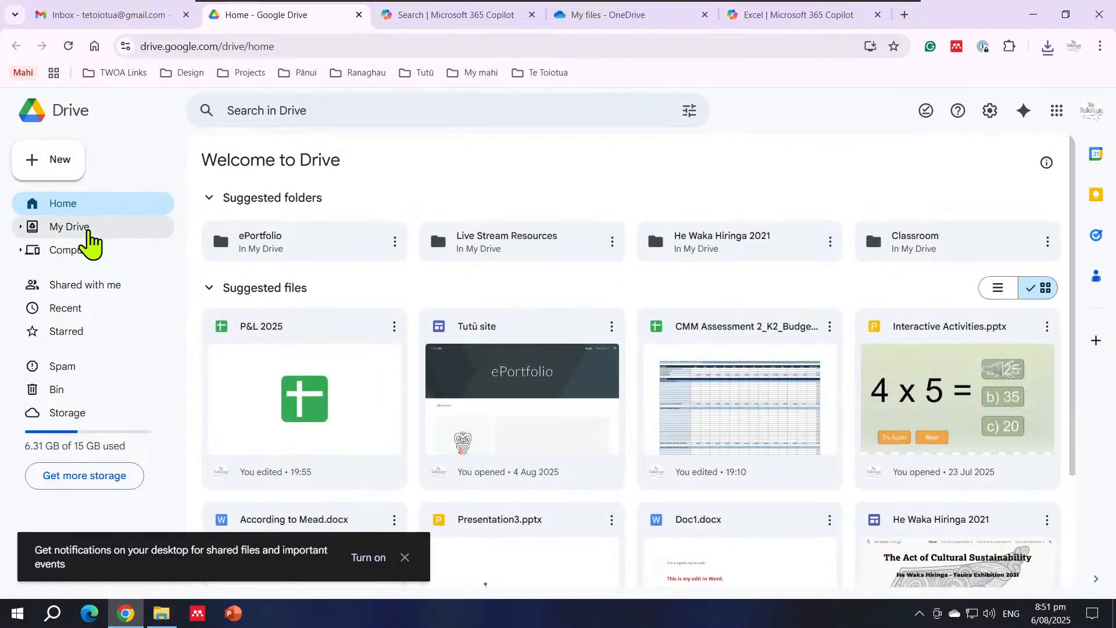
click(67, 227)
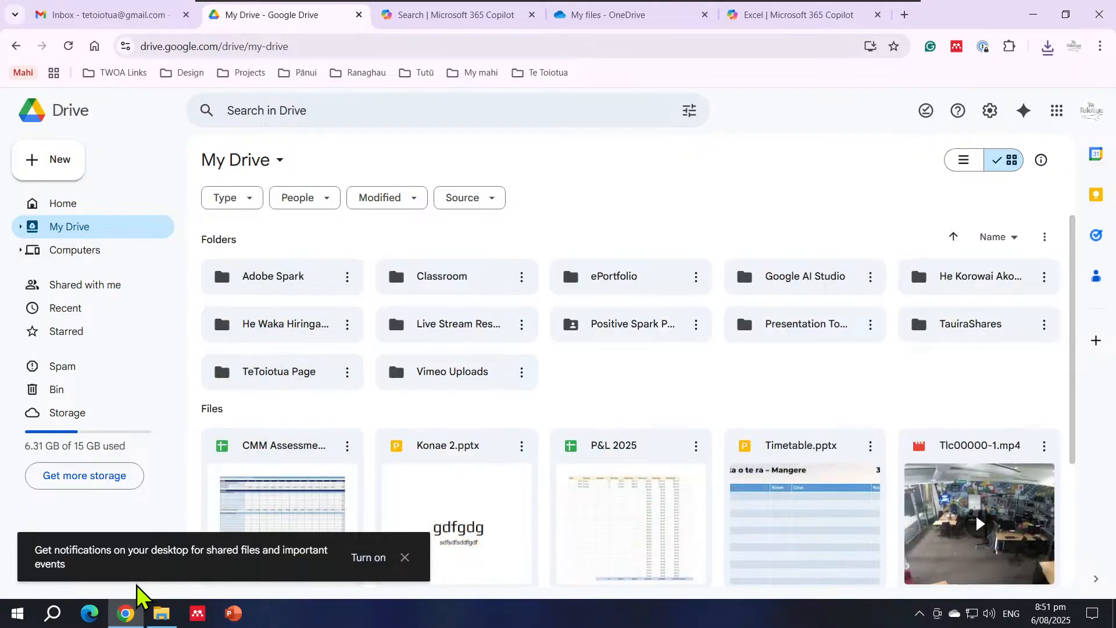
click(161, 613)
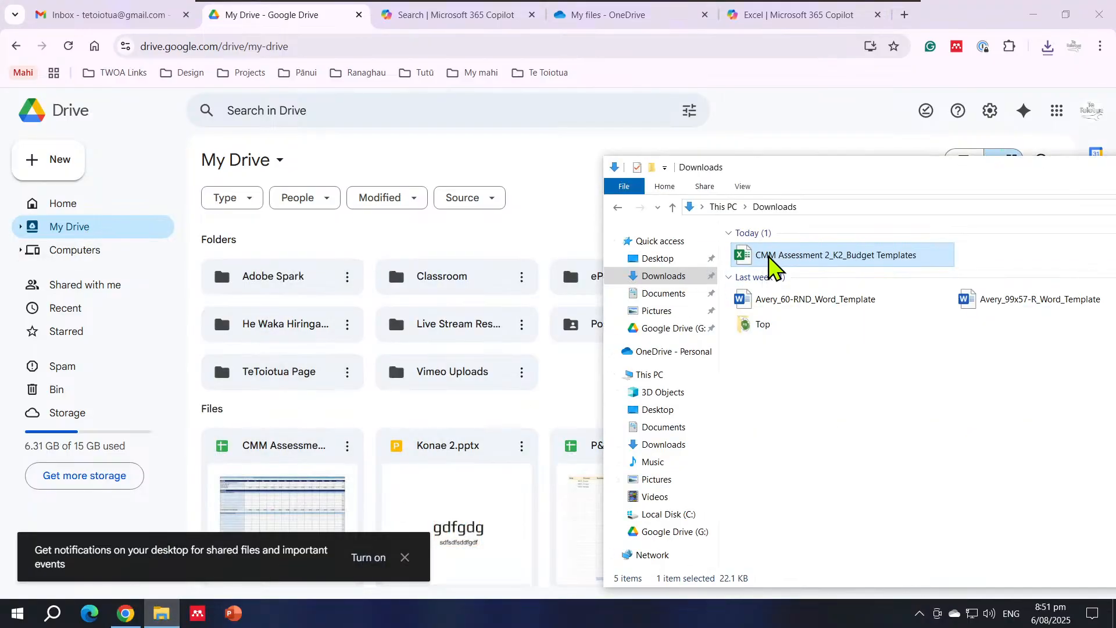
drag(771, 261, 571, 411)
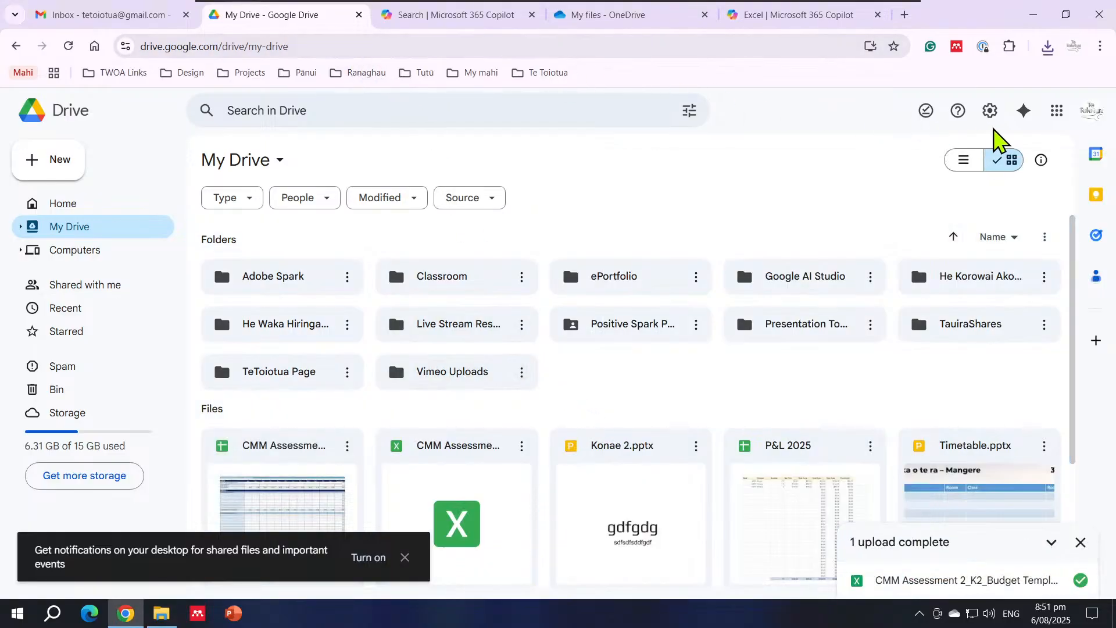
Open Google Sheets from Google Drive and create a new blank spreadsheet
click(1057, 112)
scroll(1035, 360, down, 2)
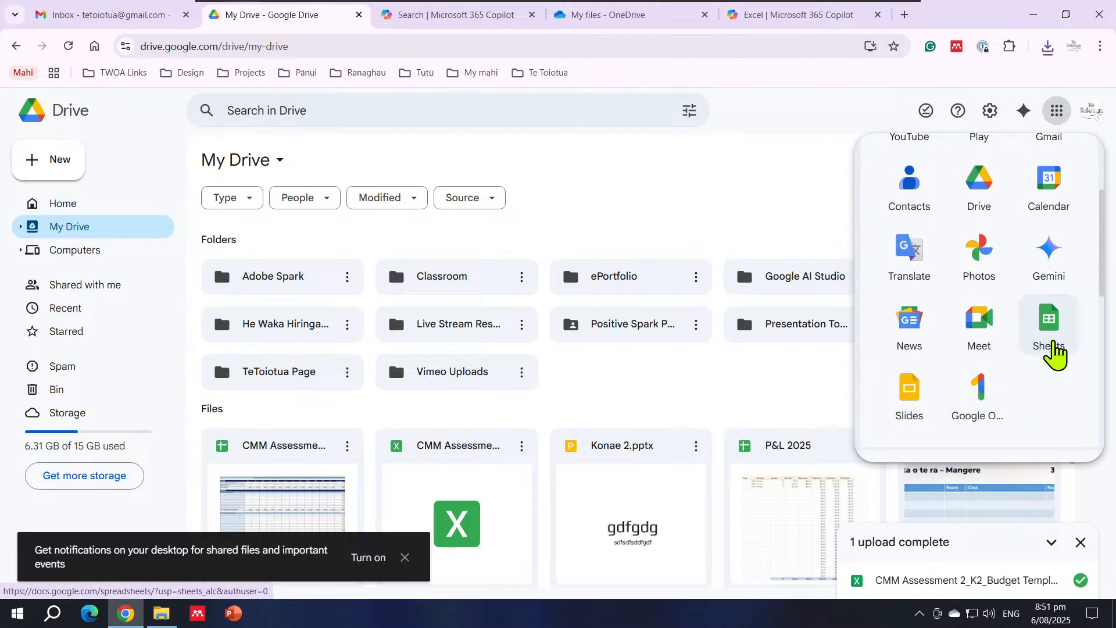
click(1055, 349)
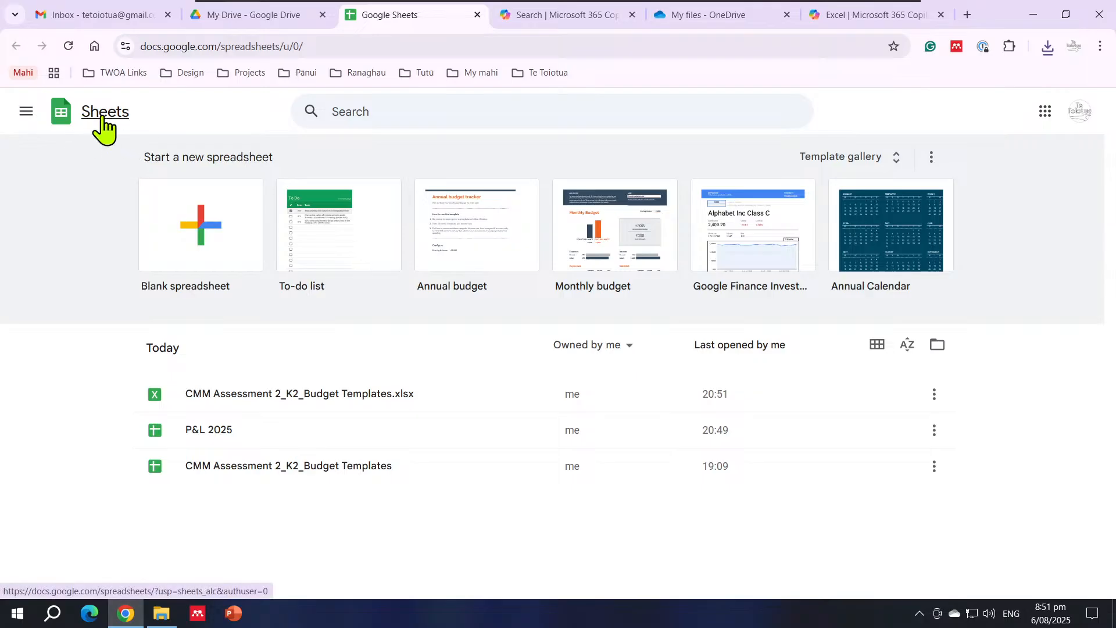
drag(102, 118, 114, 151)
click(218, 229)
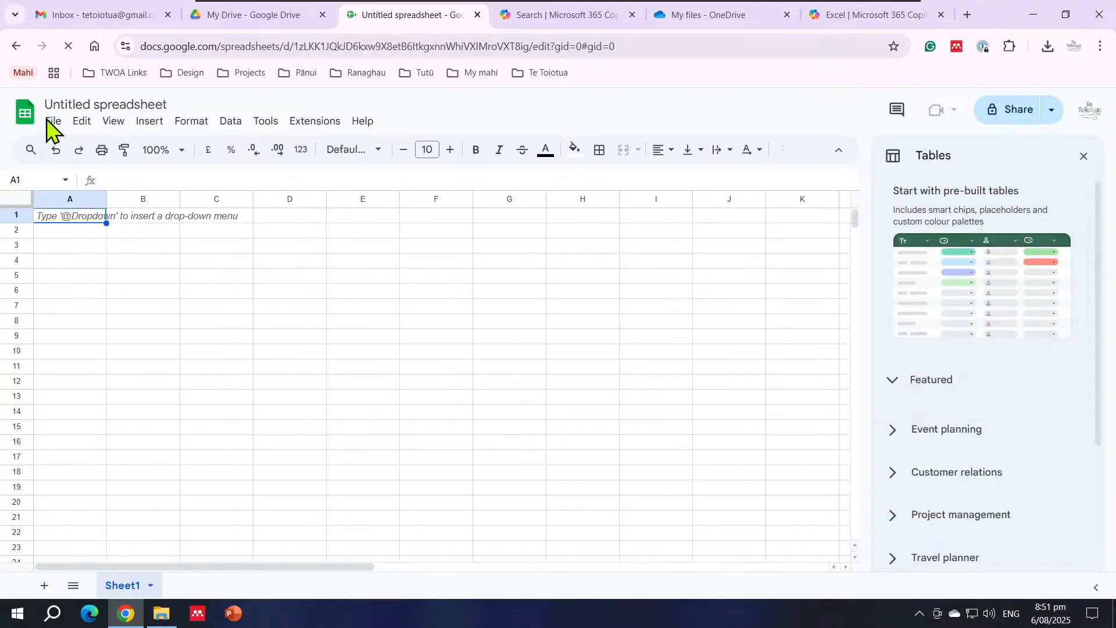
Import CMM Assessment 2_K2_Budget Templates.xlsx from the Downloads folder with the Replace spreadsheet option
click(54, 122)
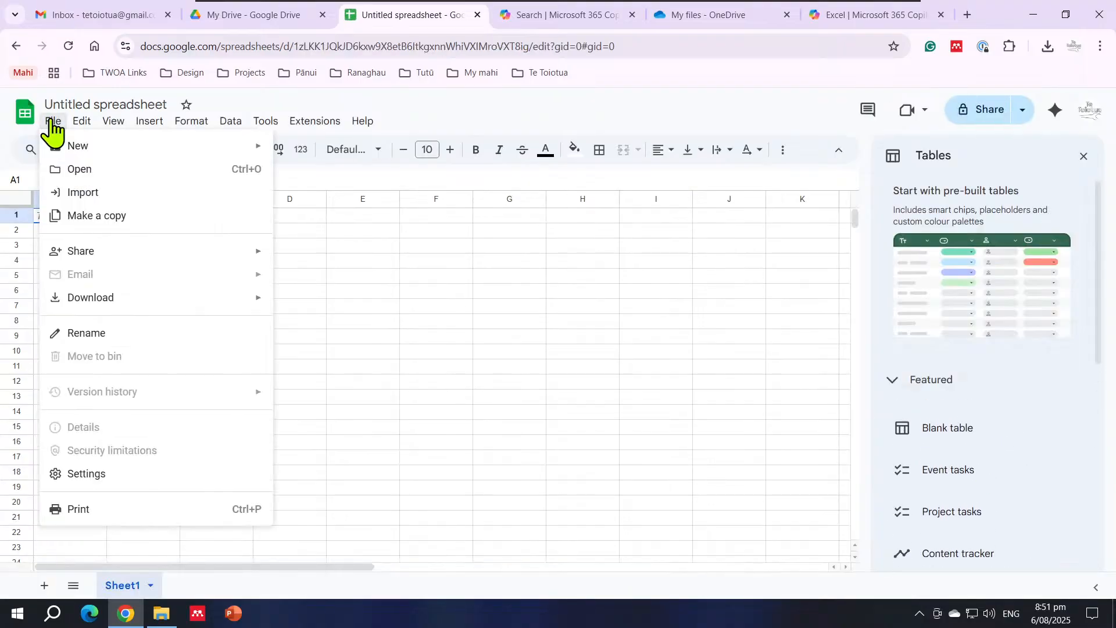
click(78, 193)
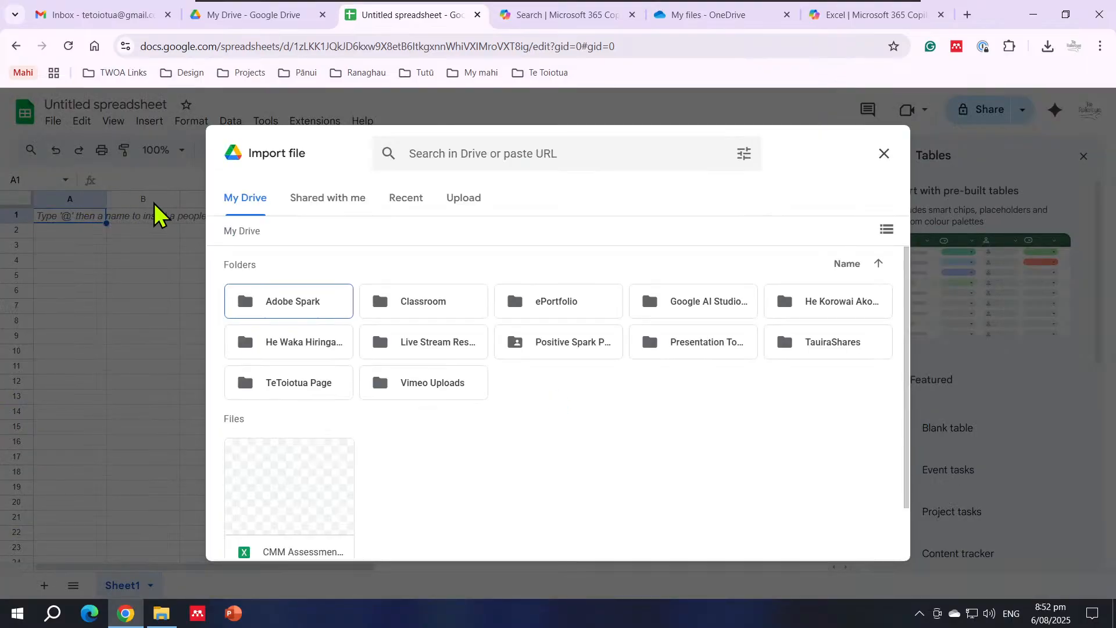
click(462, 204)
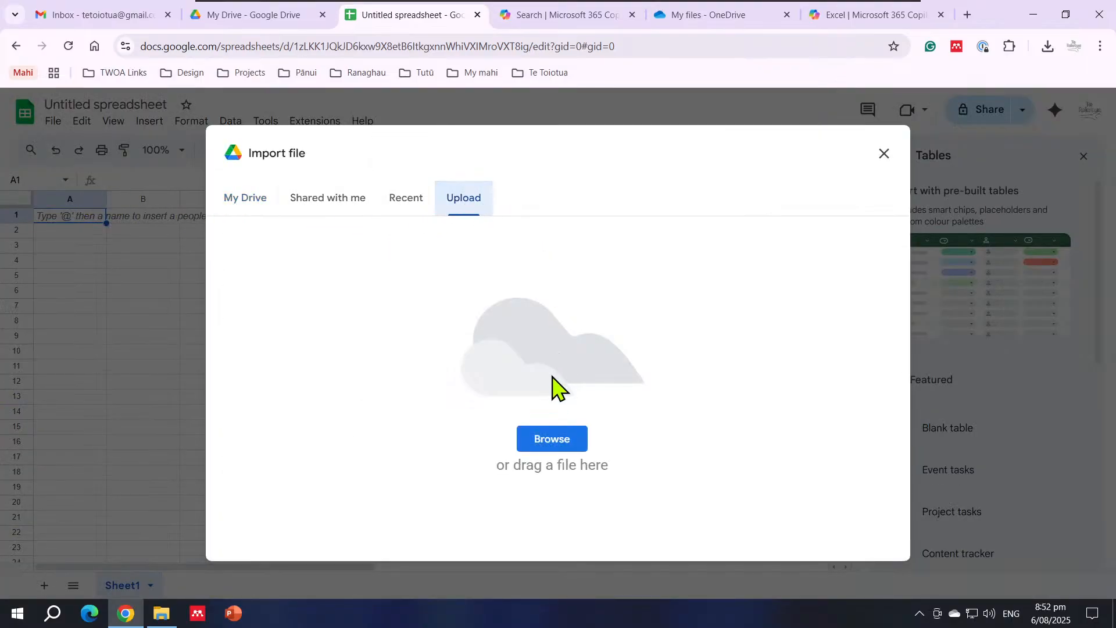
click(545, 442)
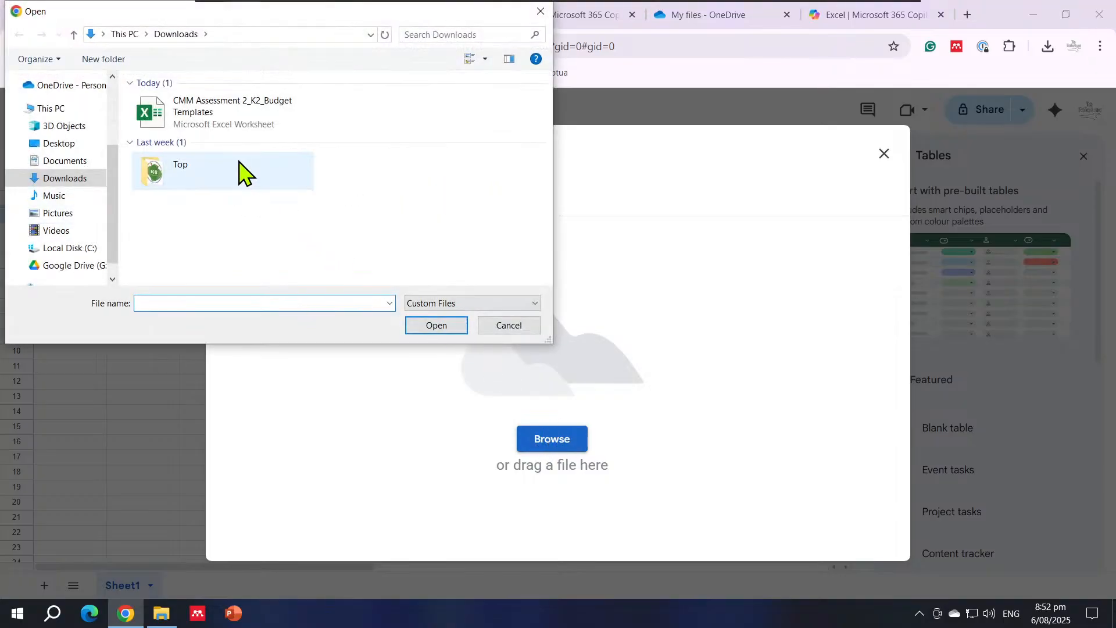
click(203, 121)
click(426, 325)
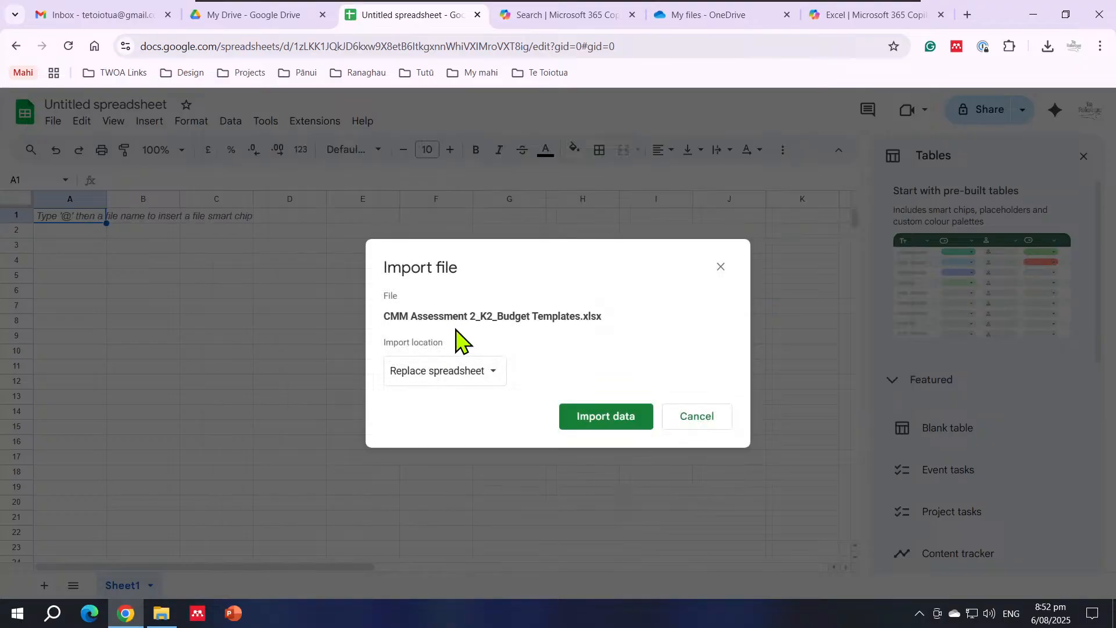
click(582, 421)
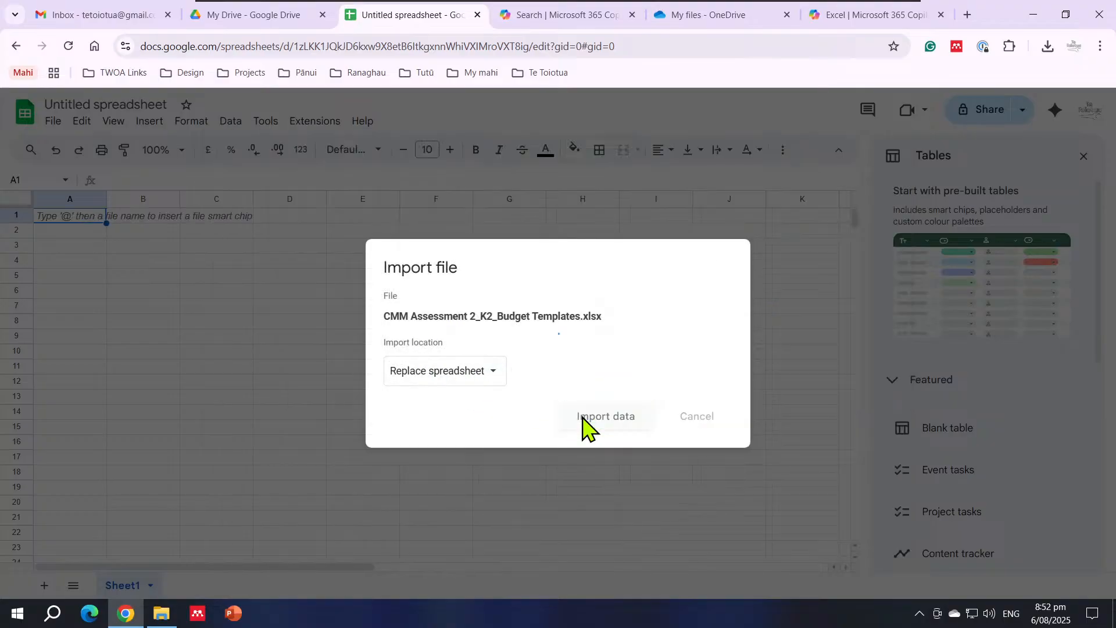